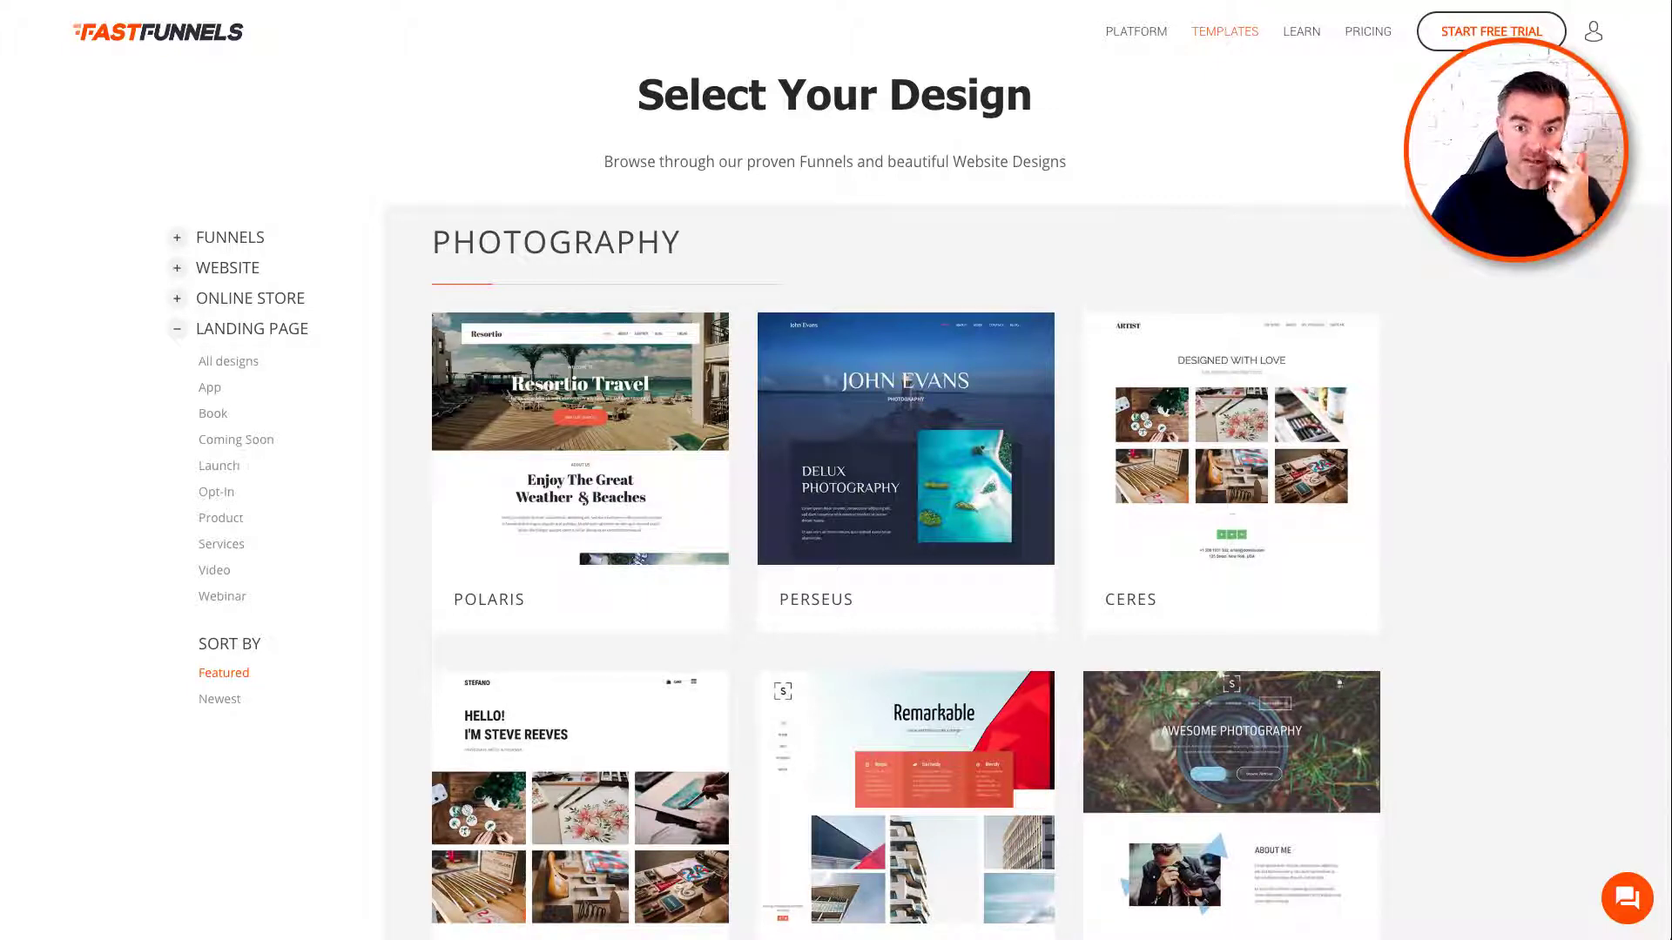
scroll(1508, 460, down, 10)
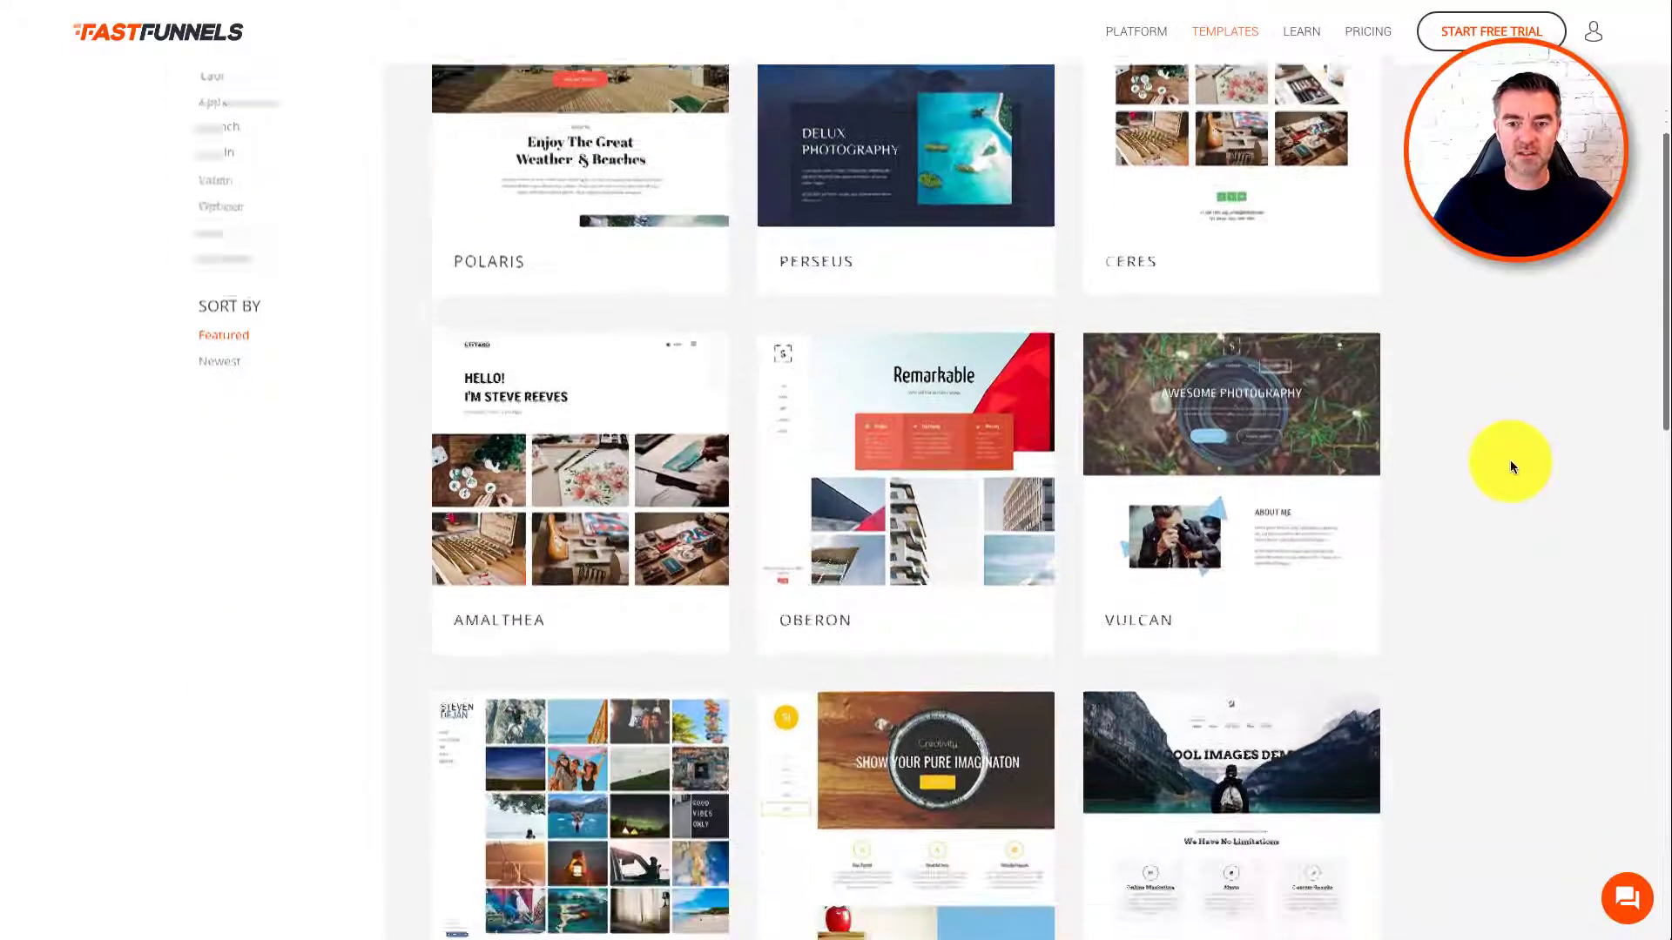
scroll(1510, 465, down, 6)
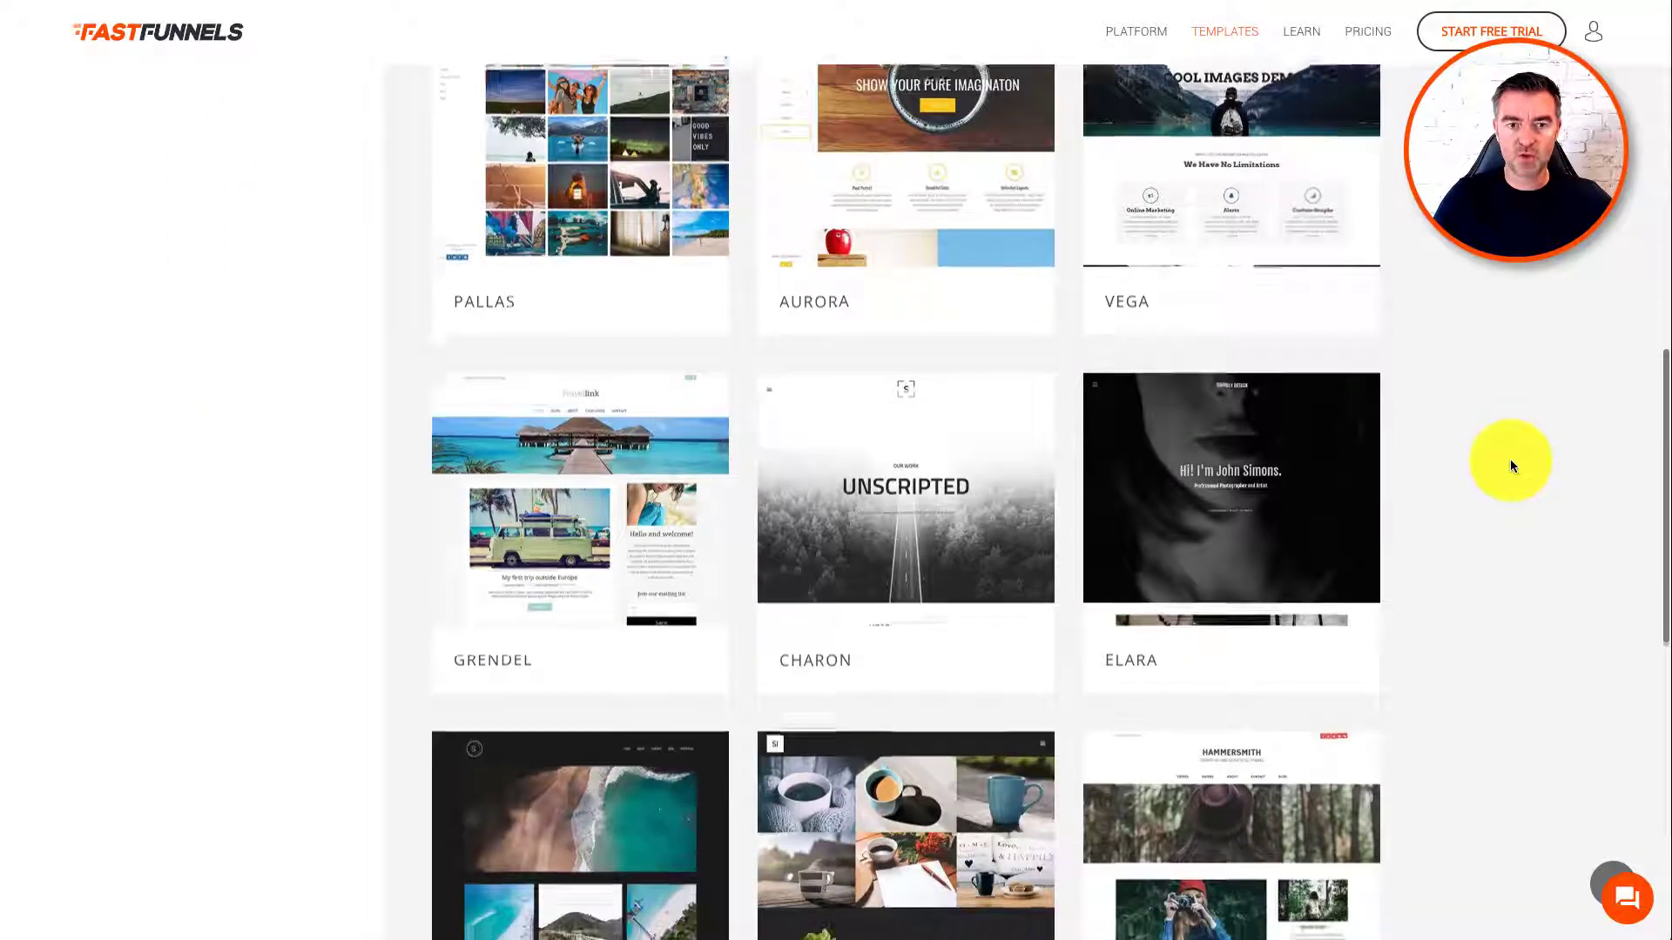
scroll(1515, 446, down, 4)
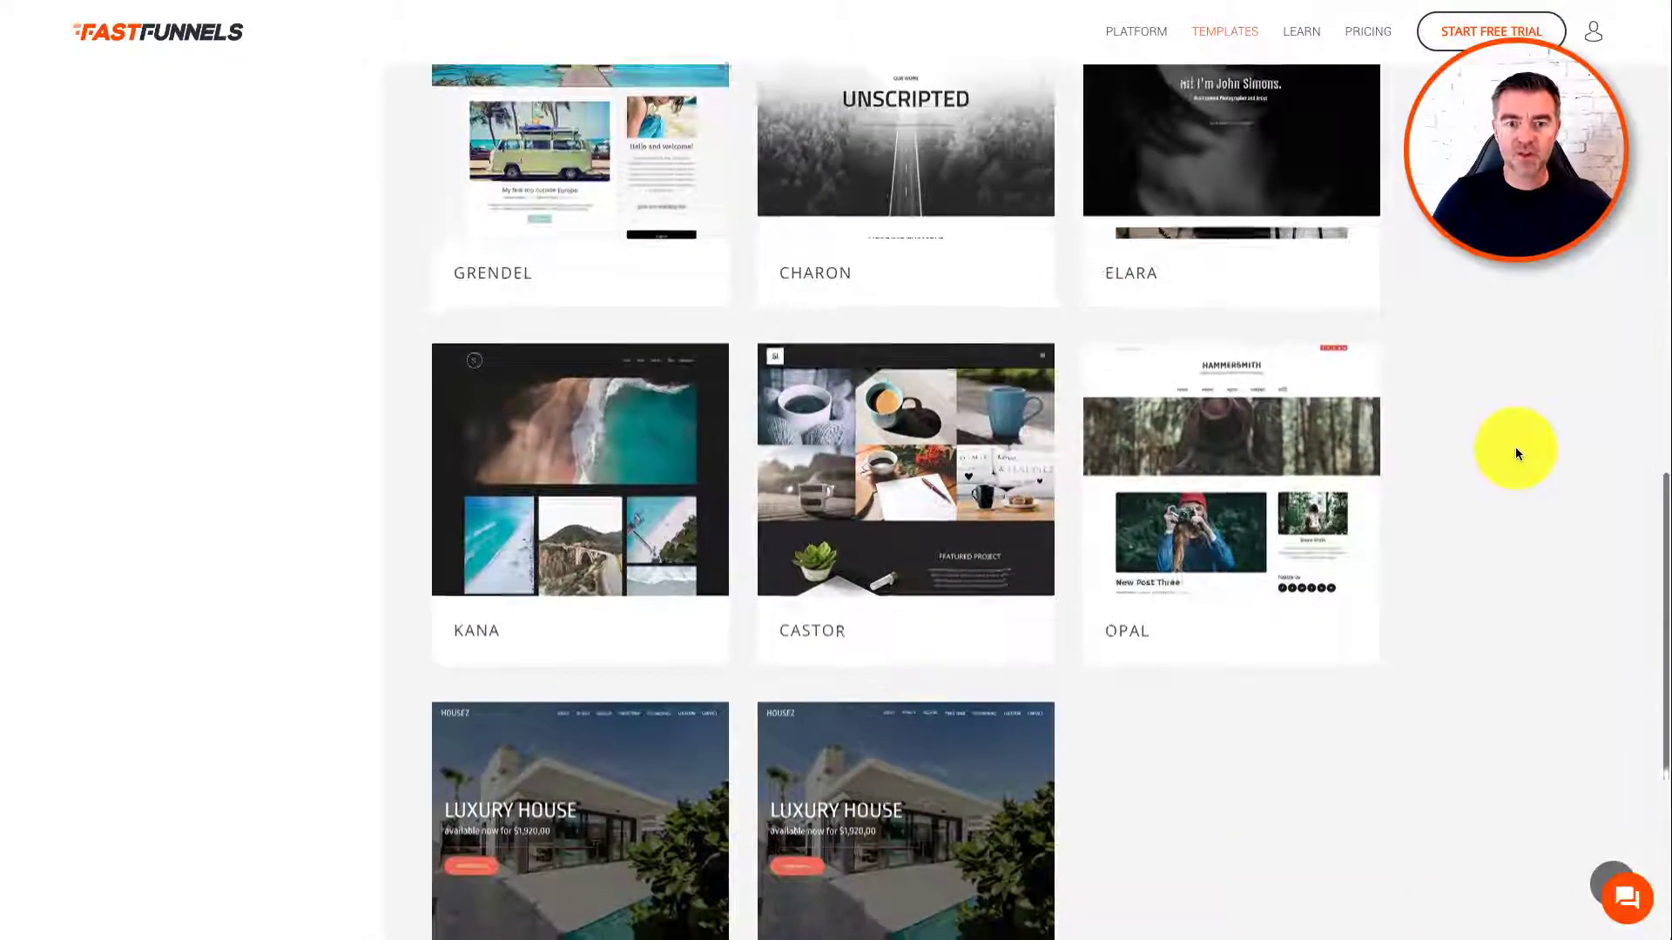
scroll(1517, 448, up, 20)
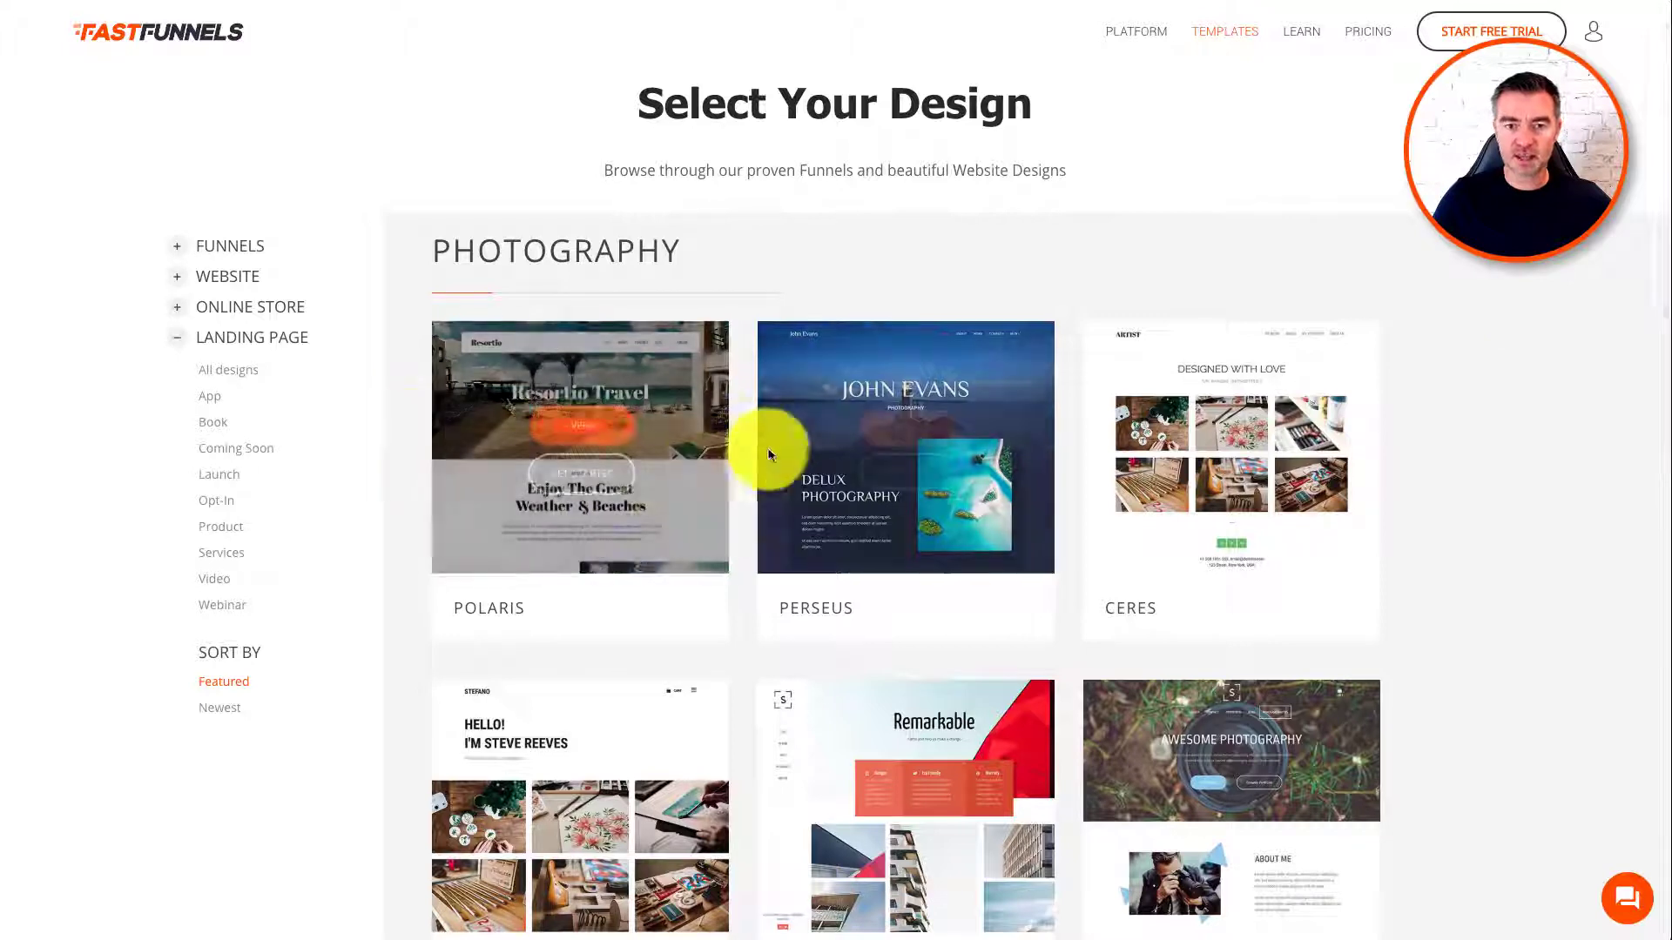
mouse_move(908, 434)
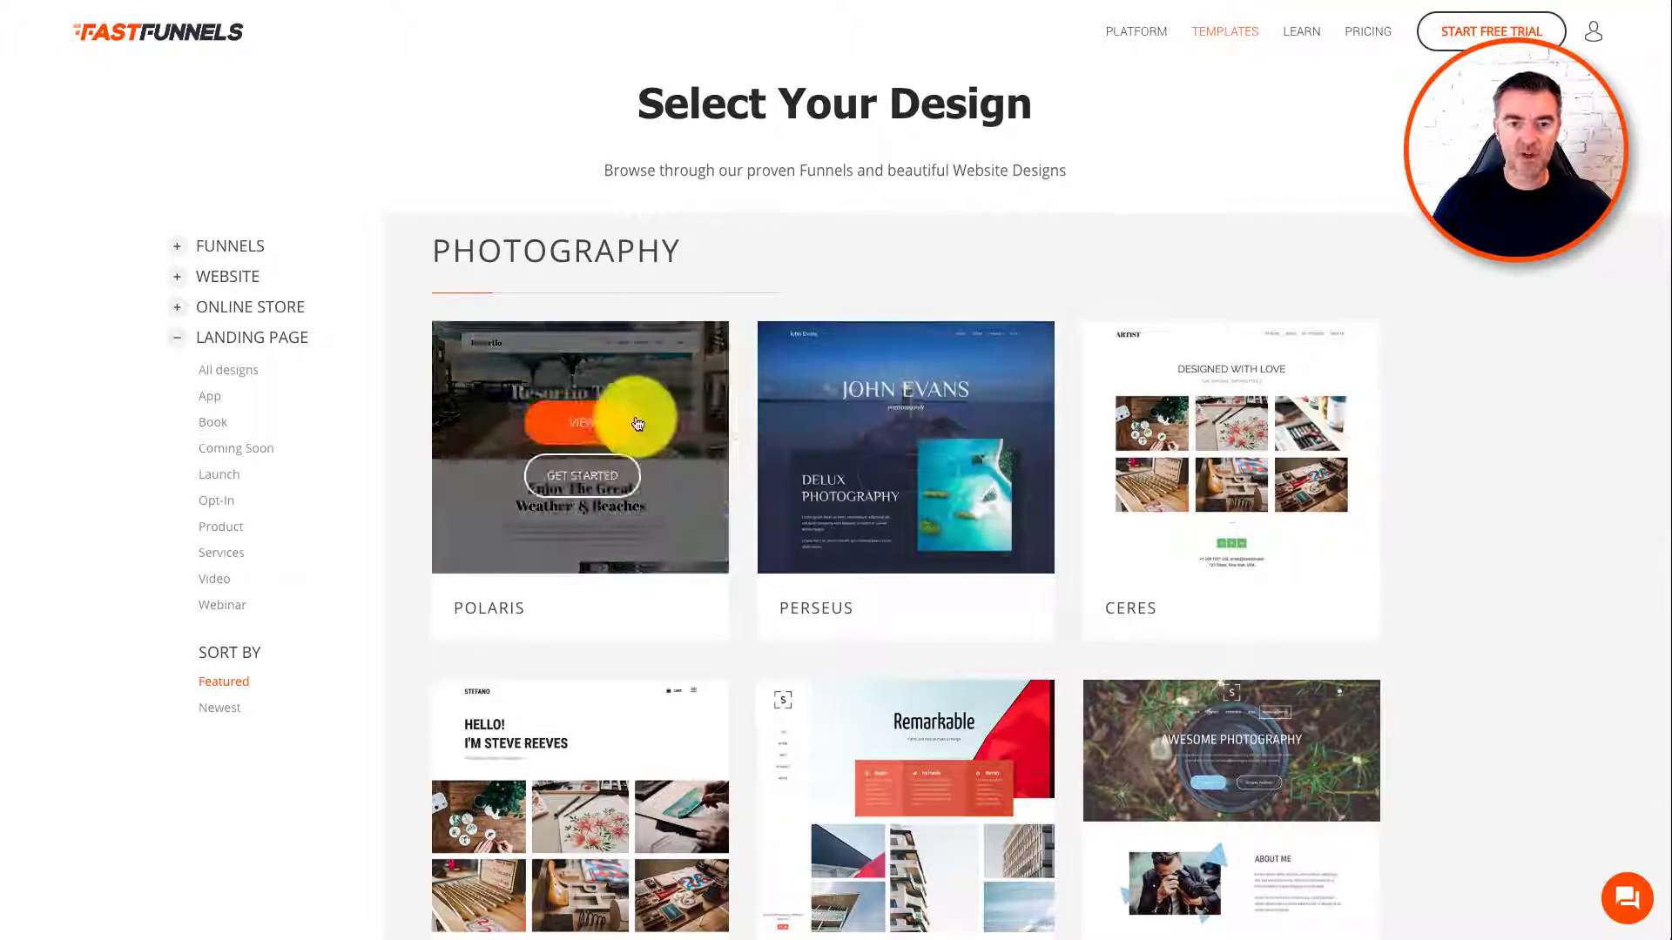
click(620, 418)
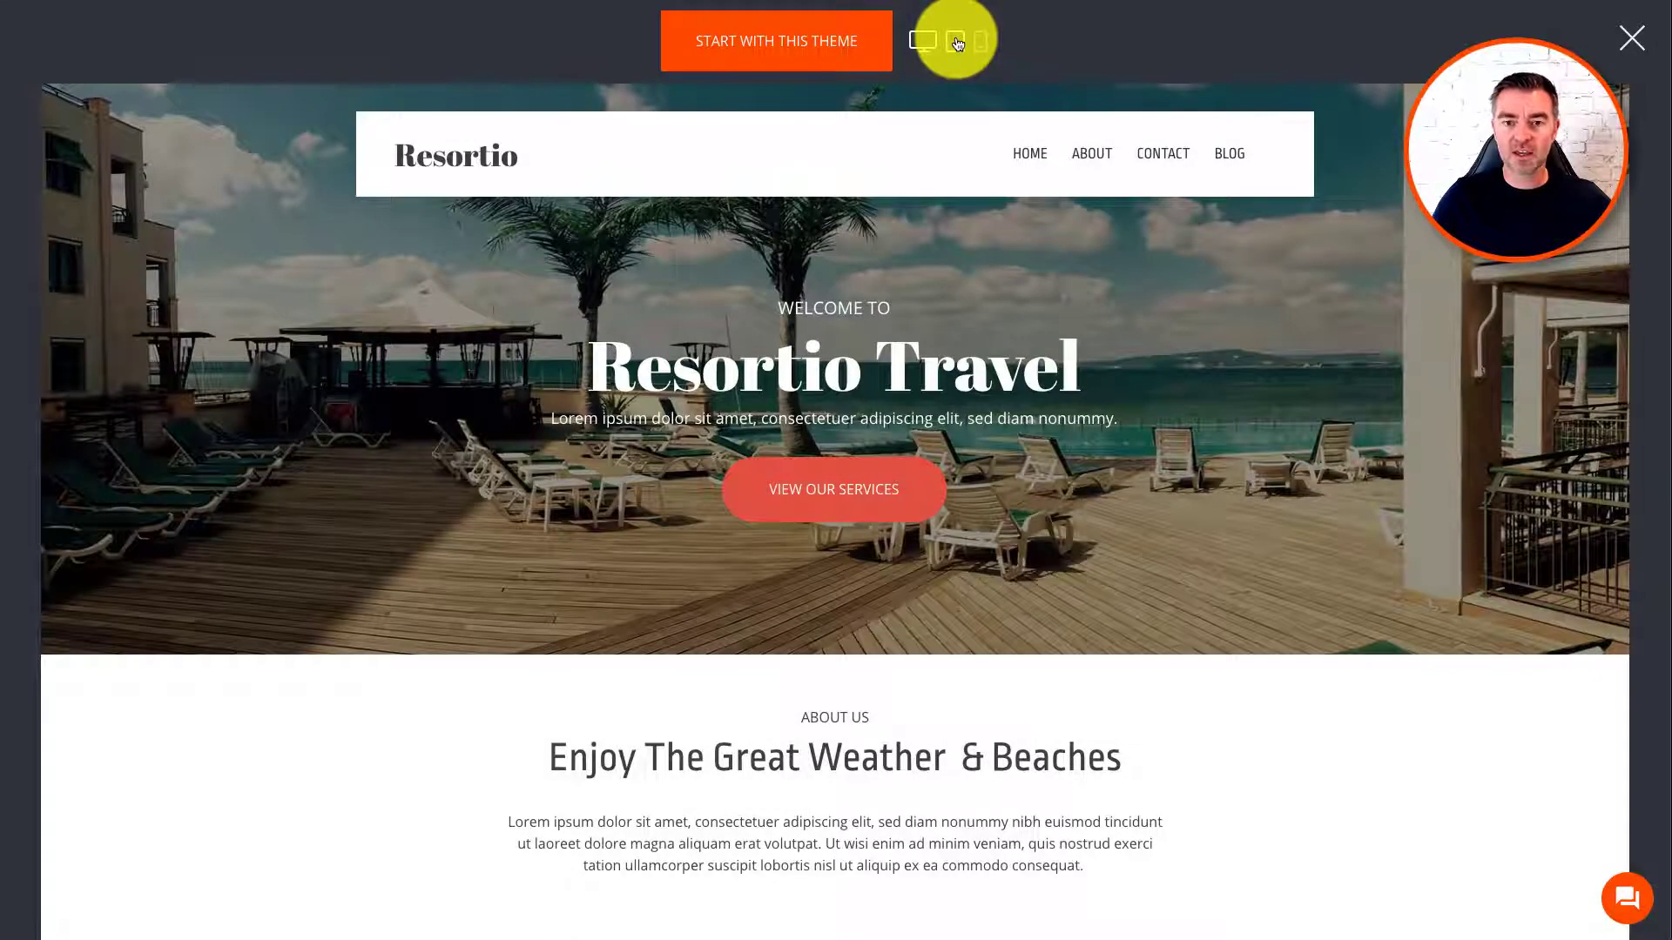
click(956, 42)
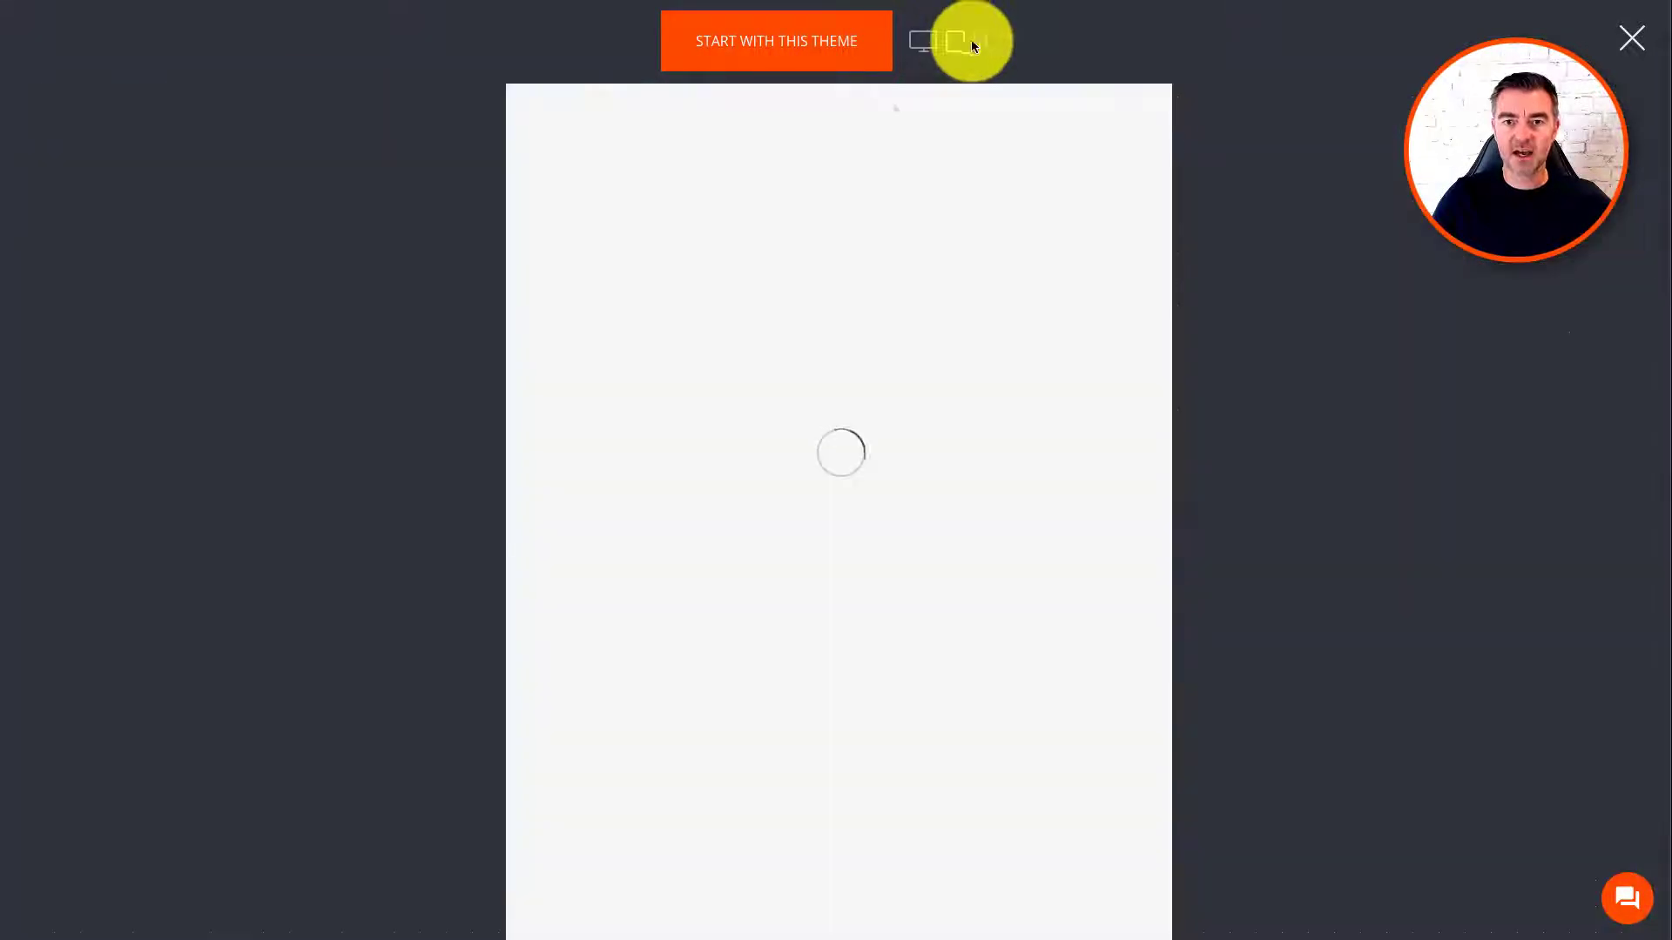
click(980, 41)
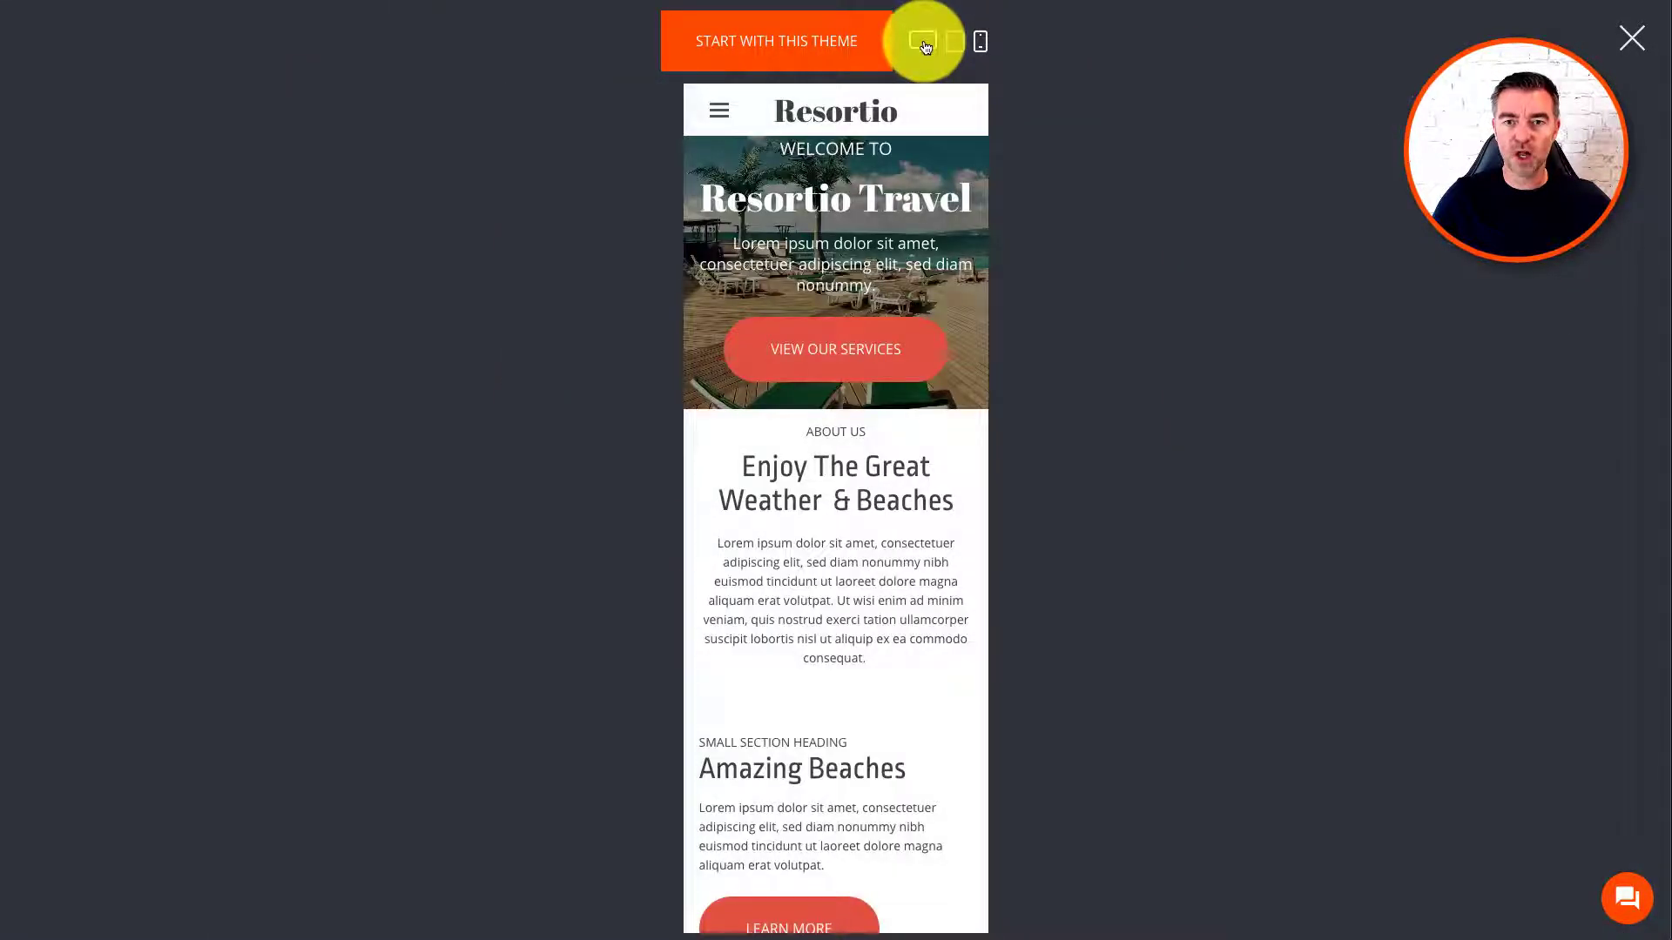
click(924, 43)
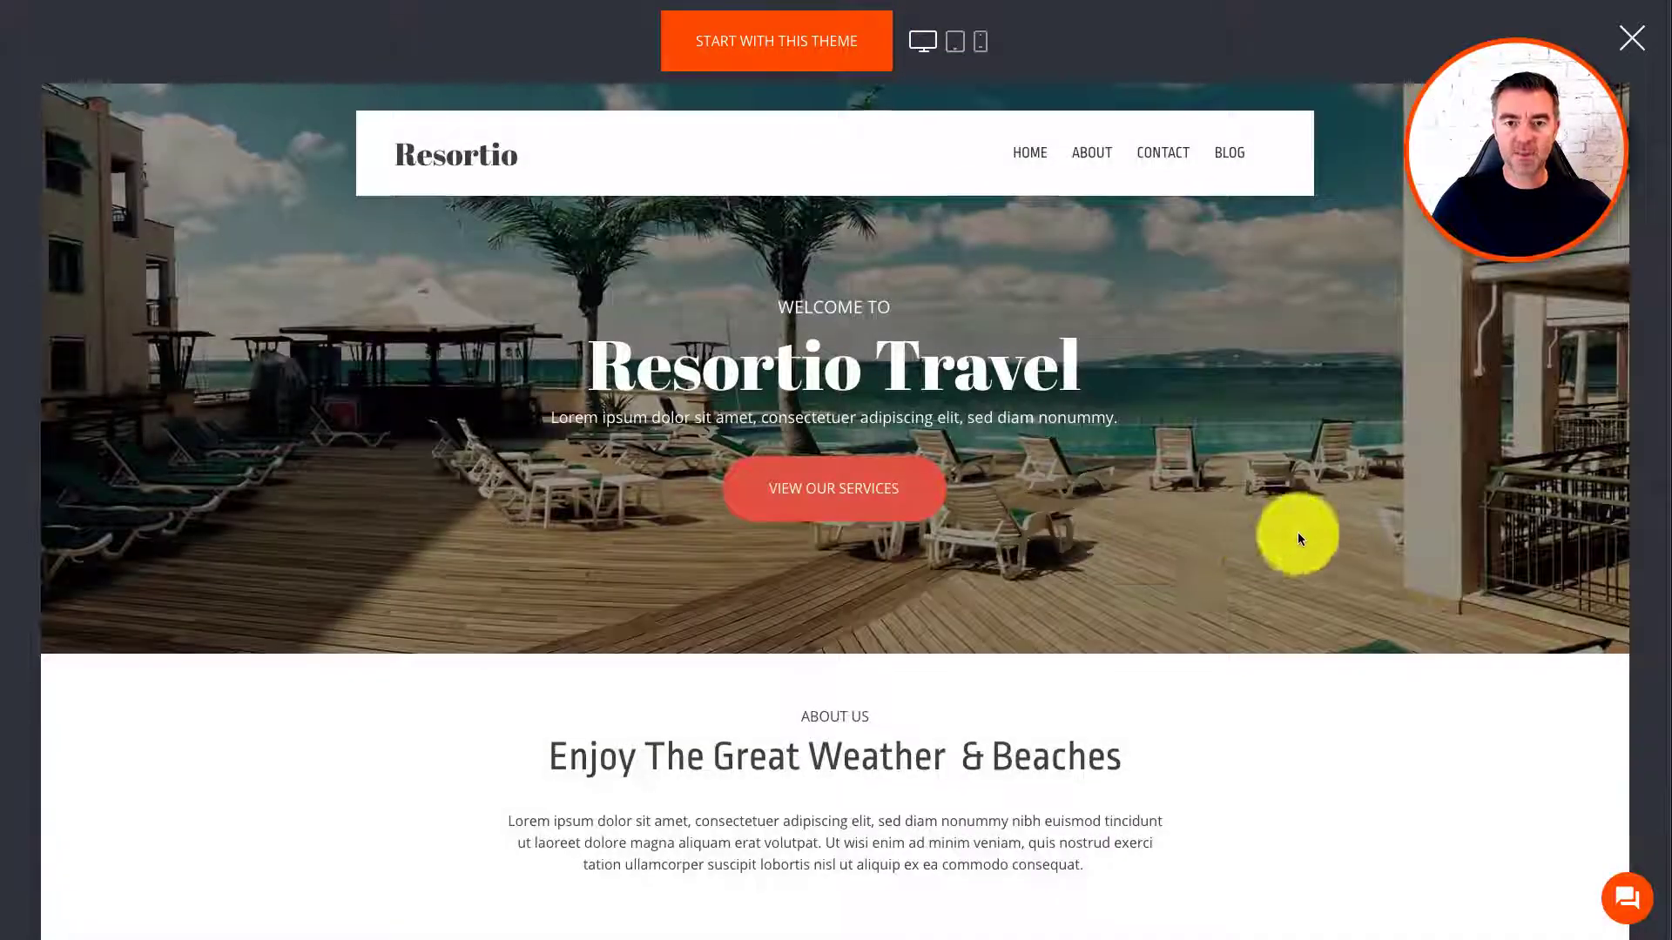
scroll(1297, 533, down, 20)
scroll(1294, 531, up, 20)
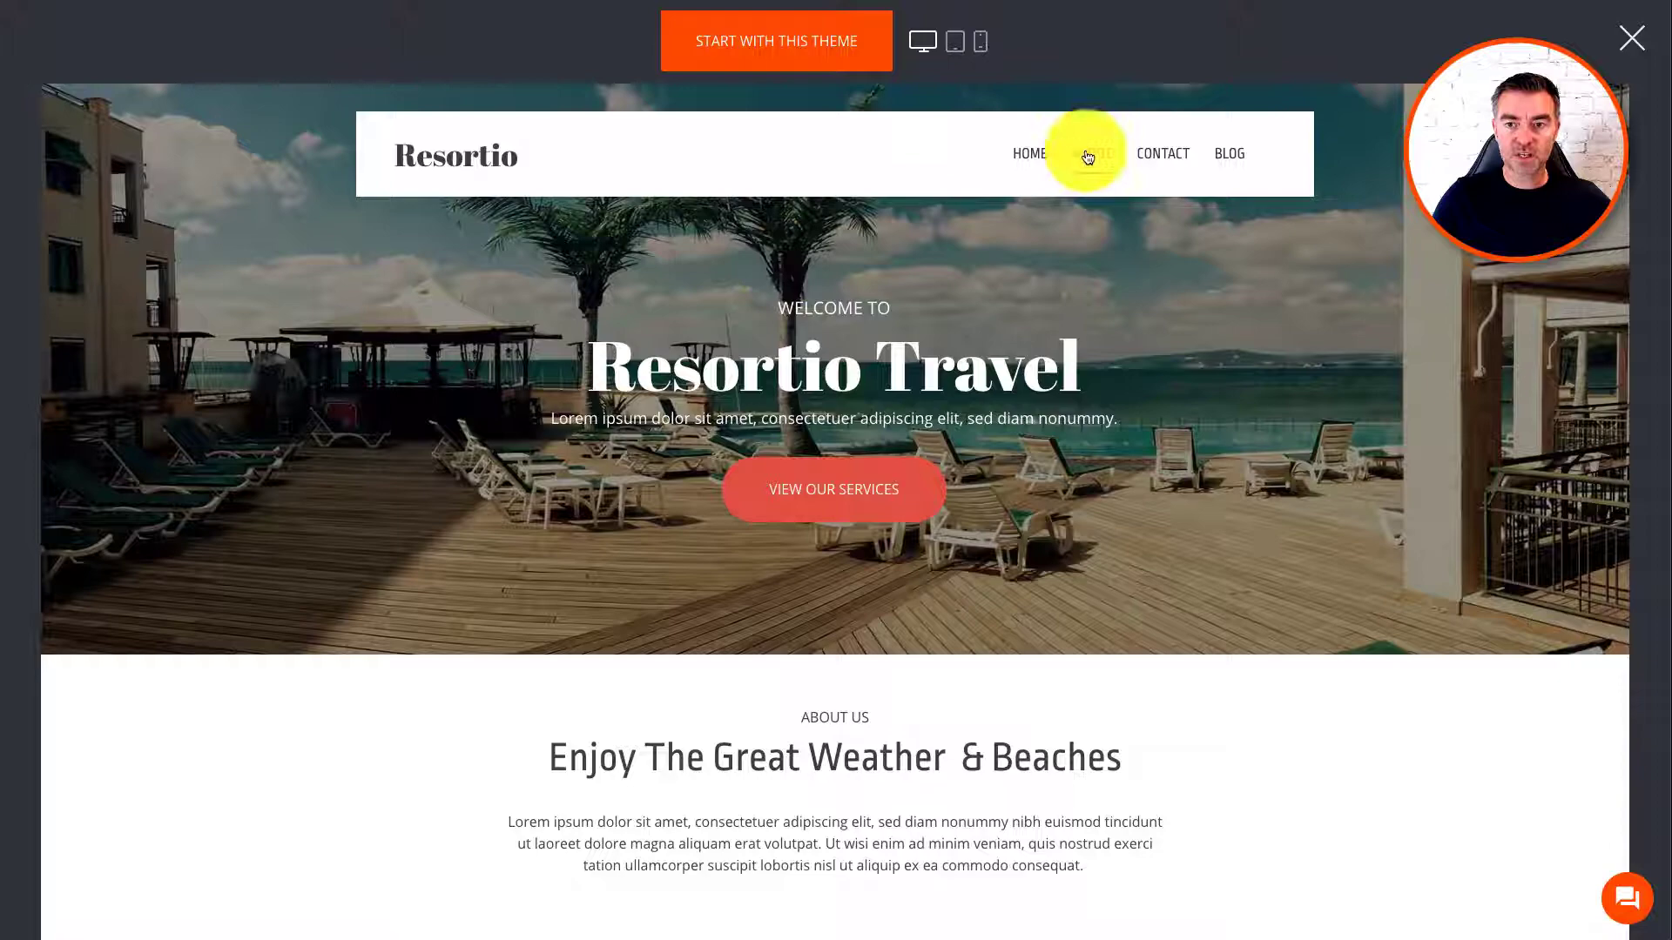
click(1087, 155)
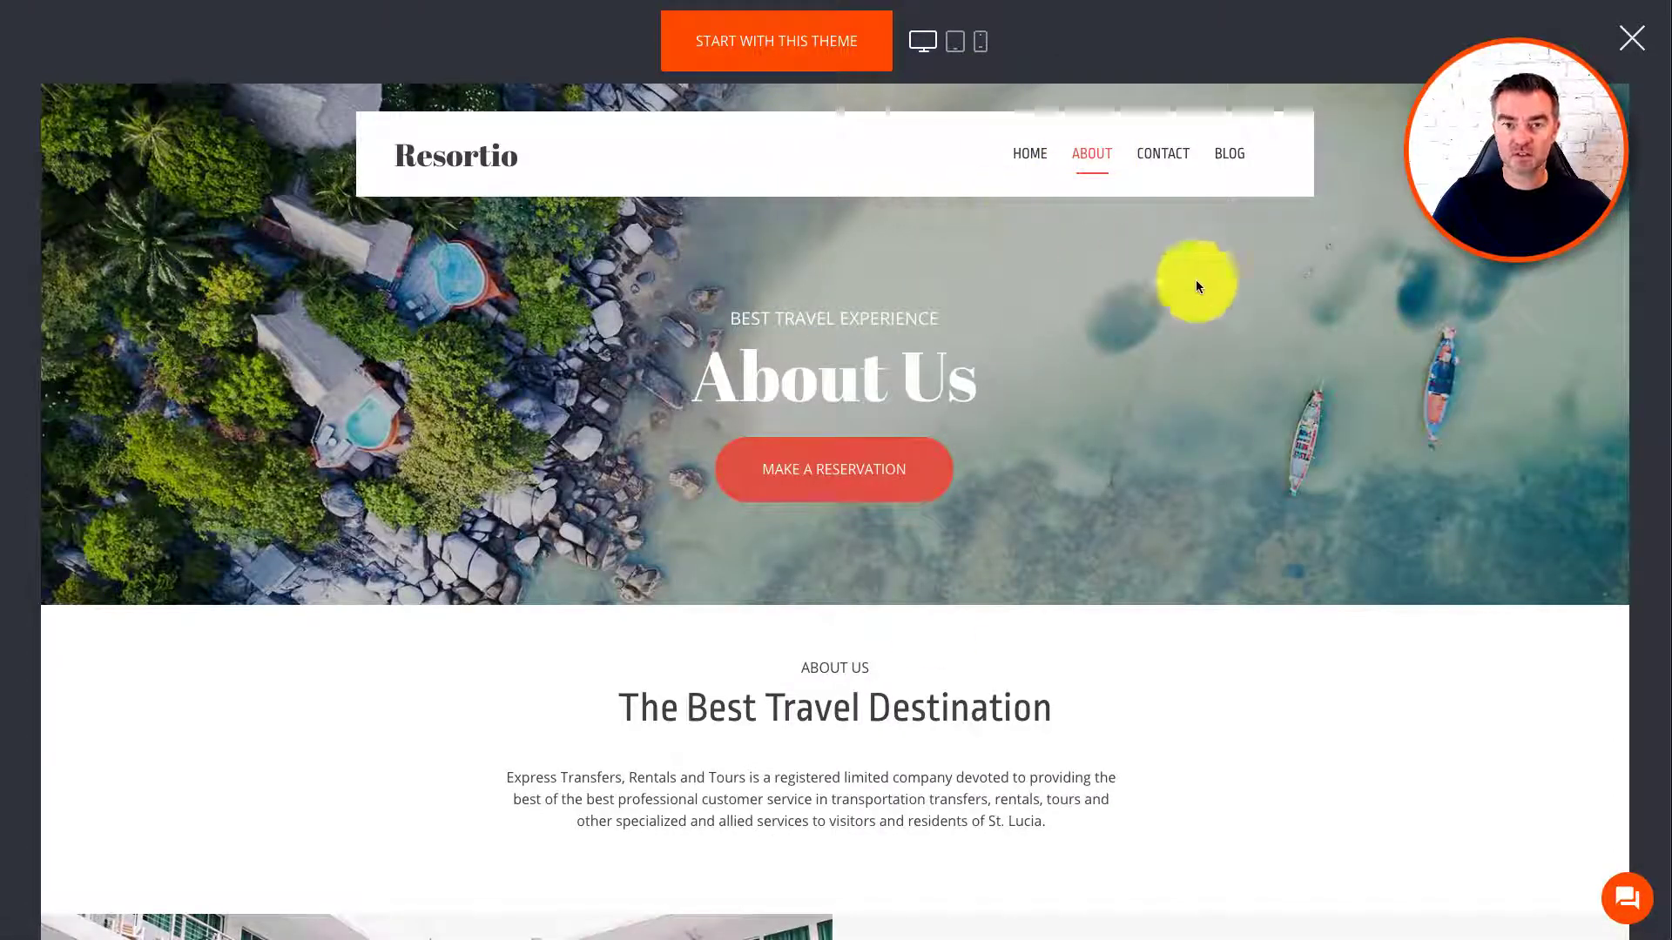
scroll(1214, 475, down, 10)
scroll(1220, 471, down, 10)
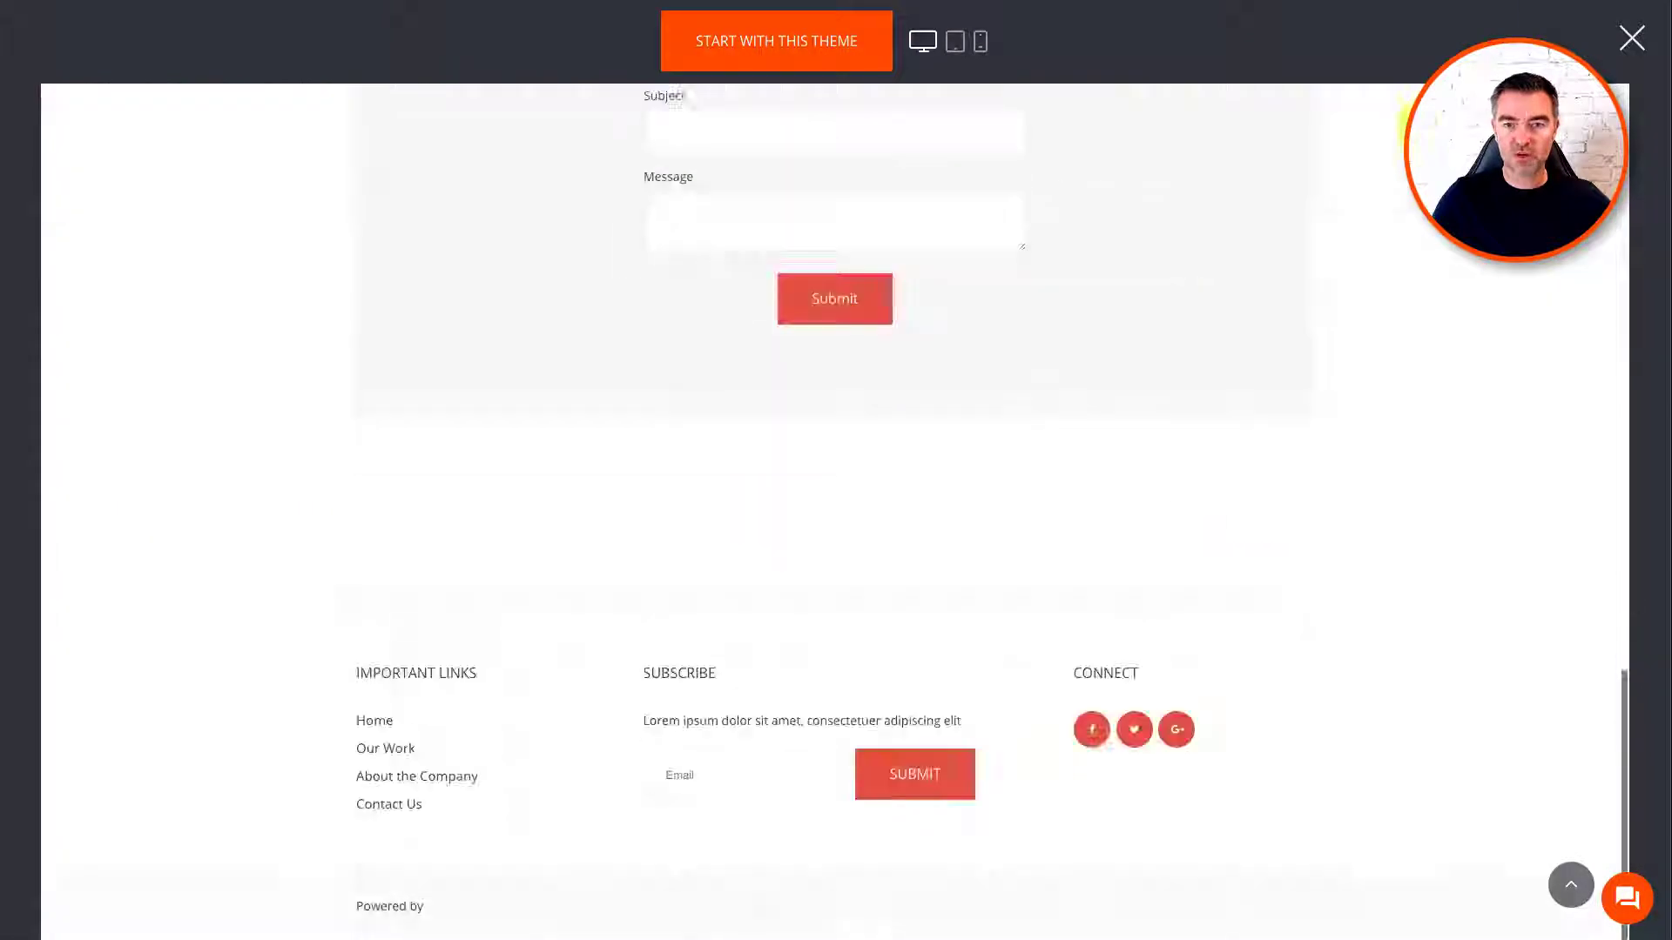
click(1632, 37)
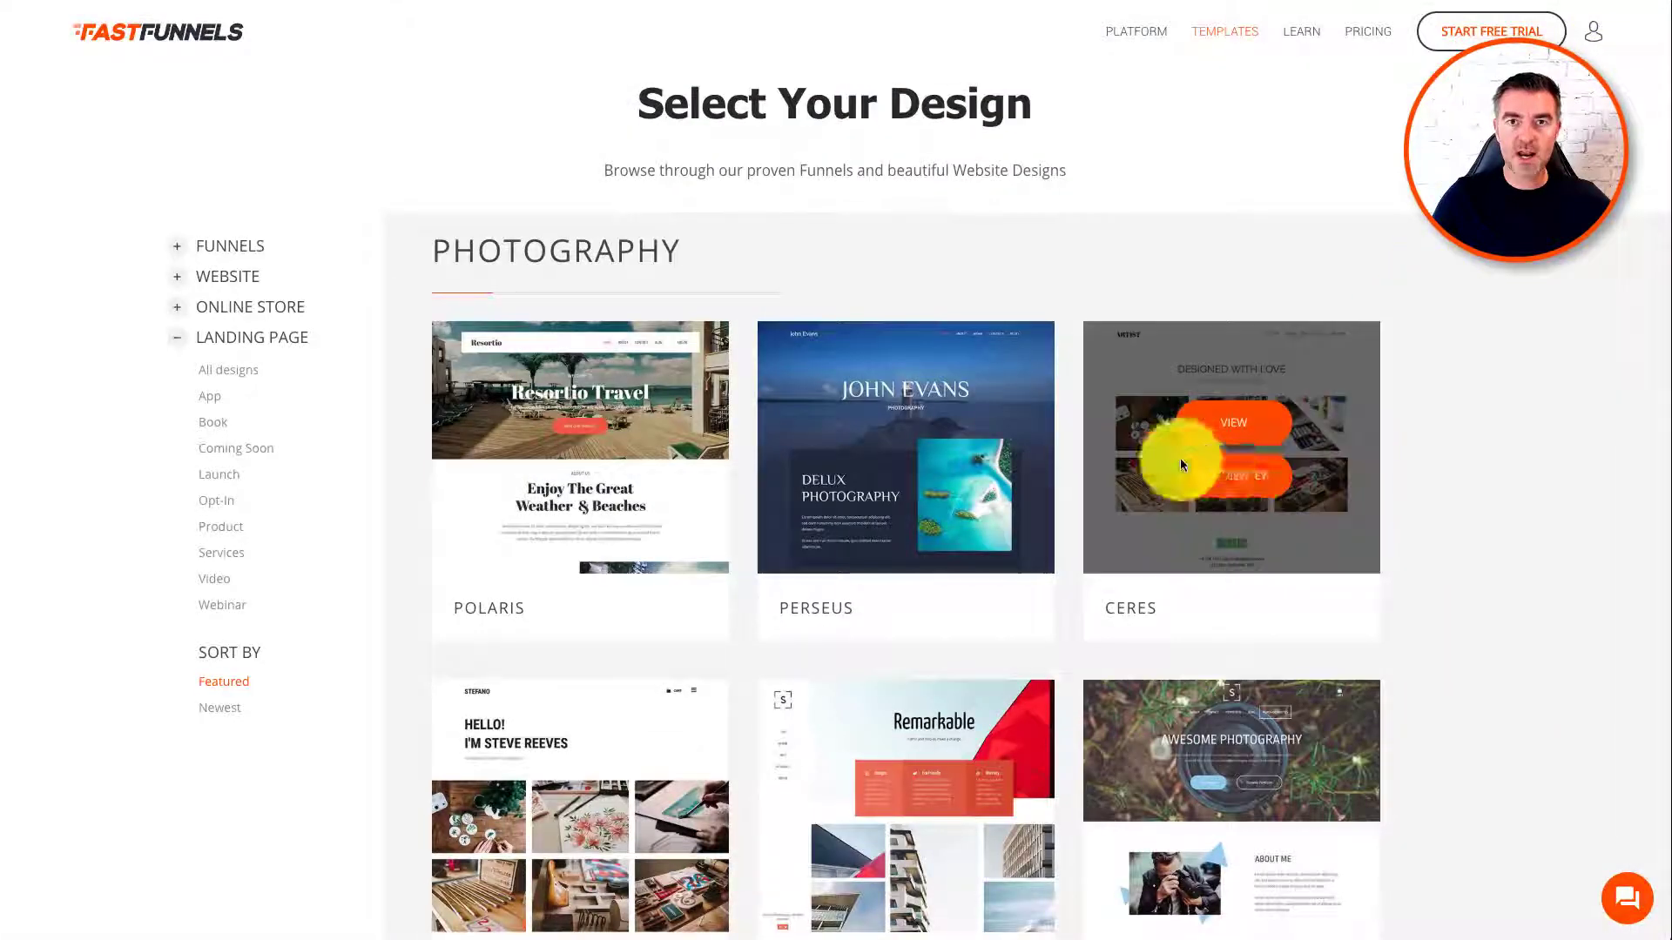
click(920, 425)
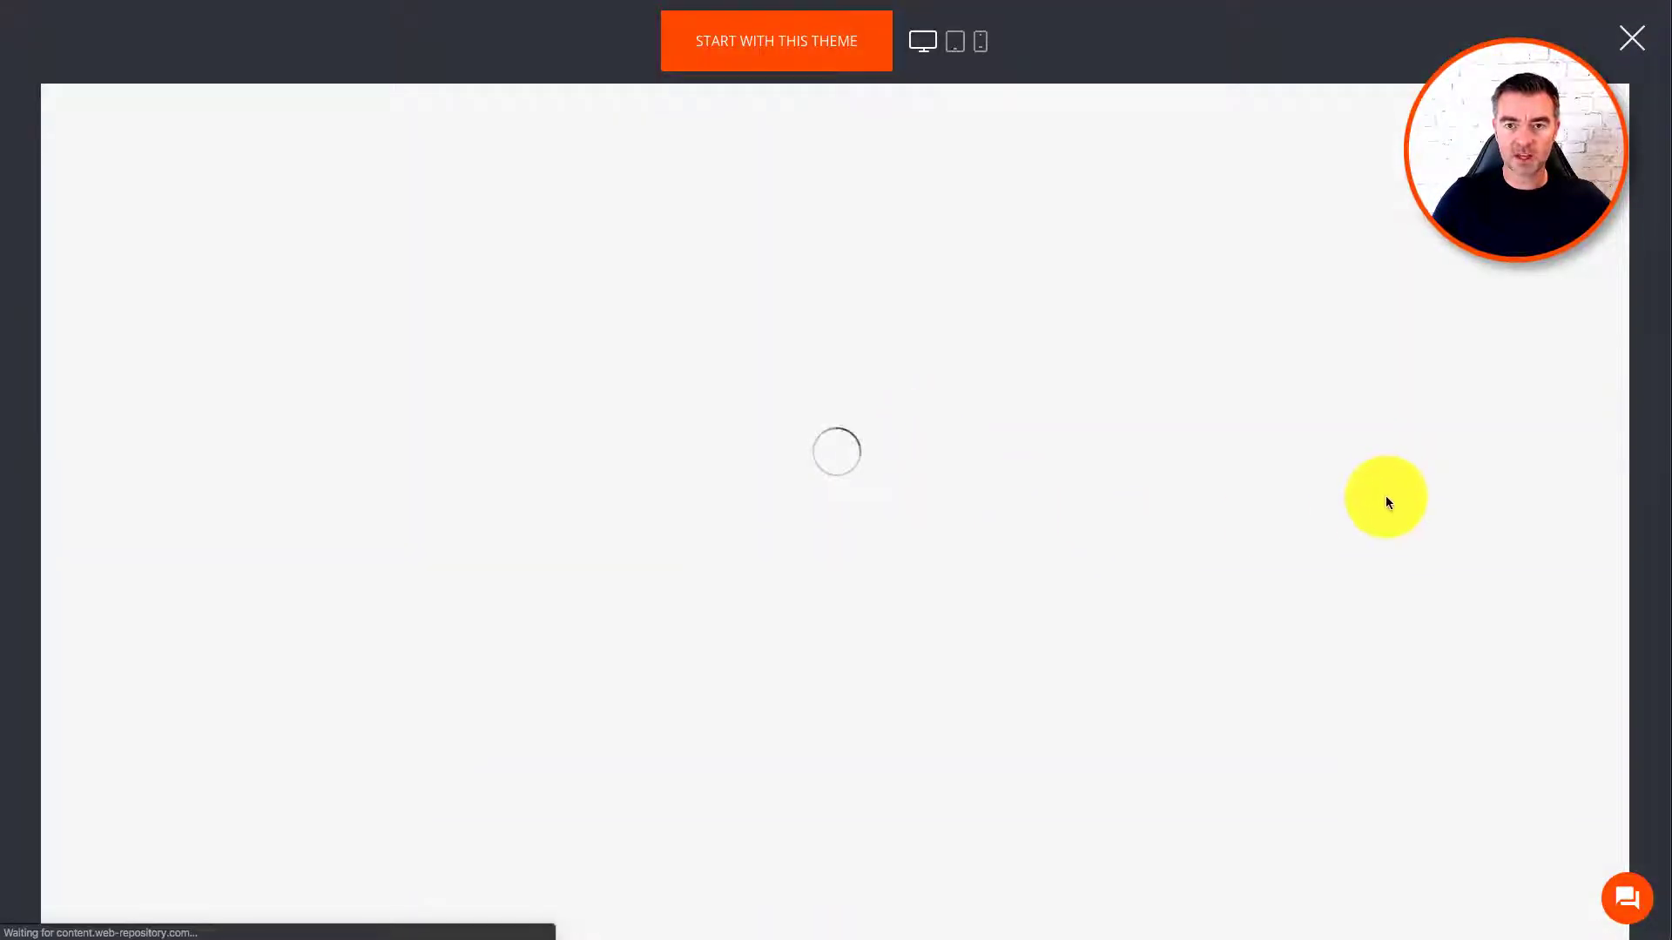
scroll(1392, 496, down, 3)
scroll(1473, 505, down, 15)
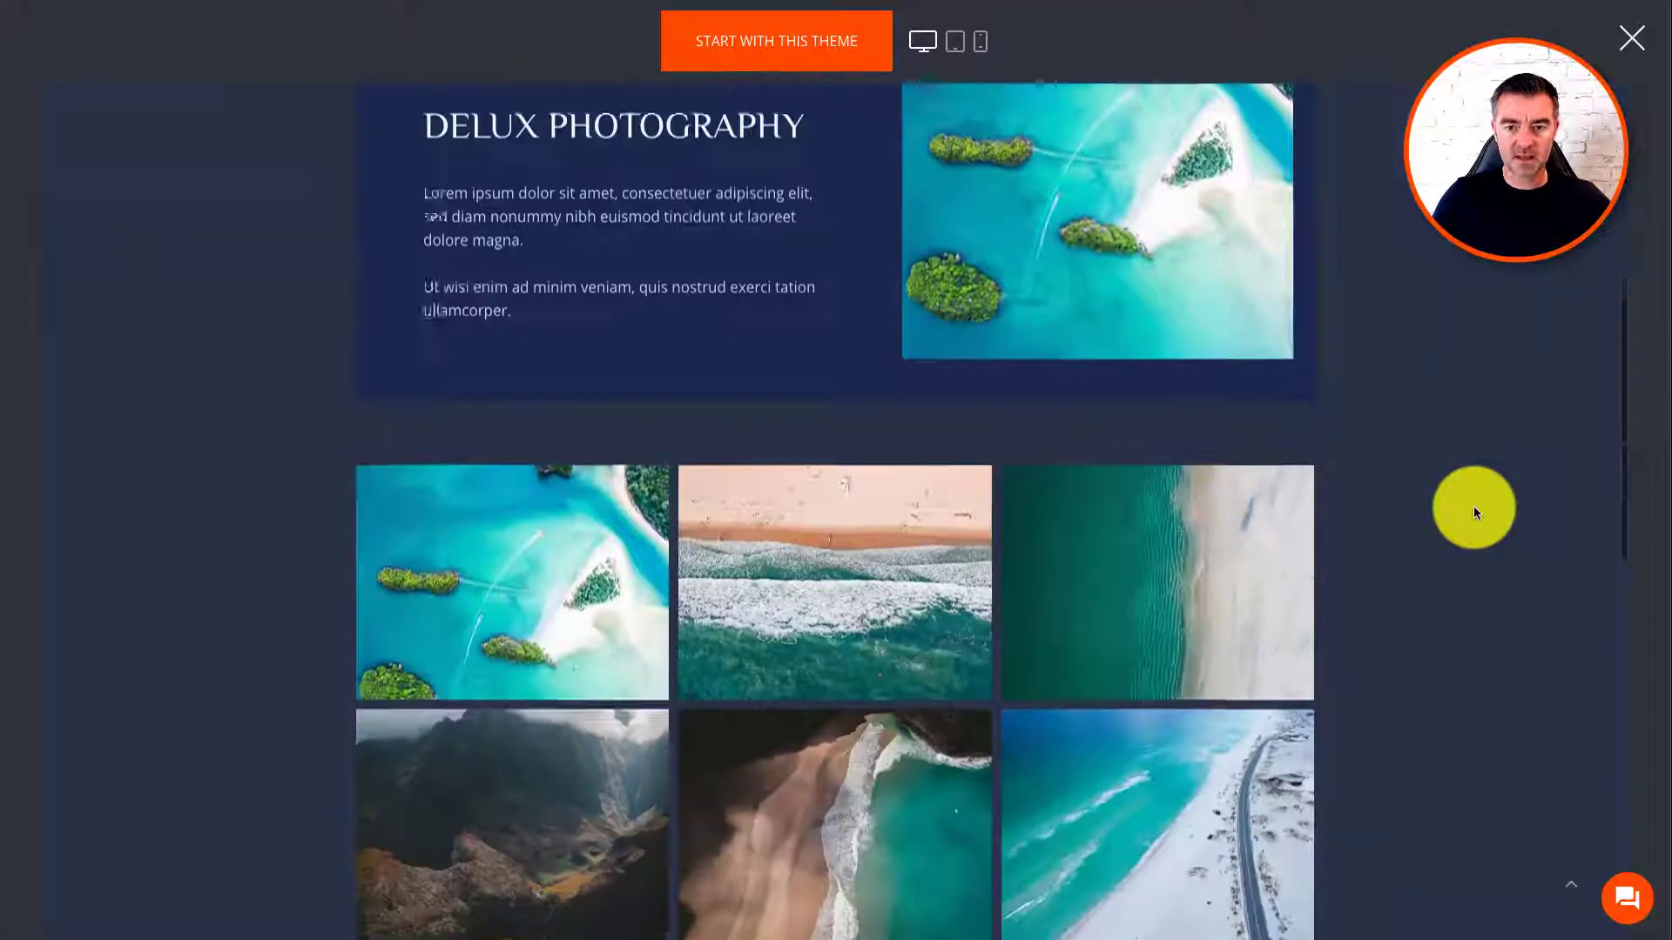
scroll(1473, 505, down, 1)
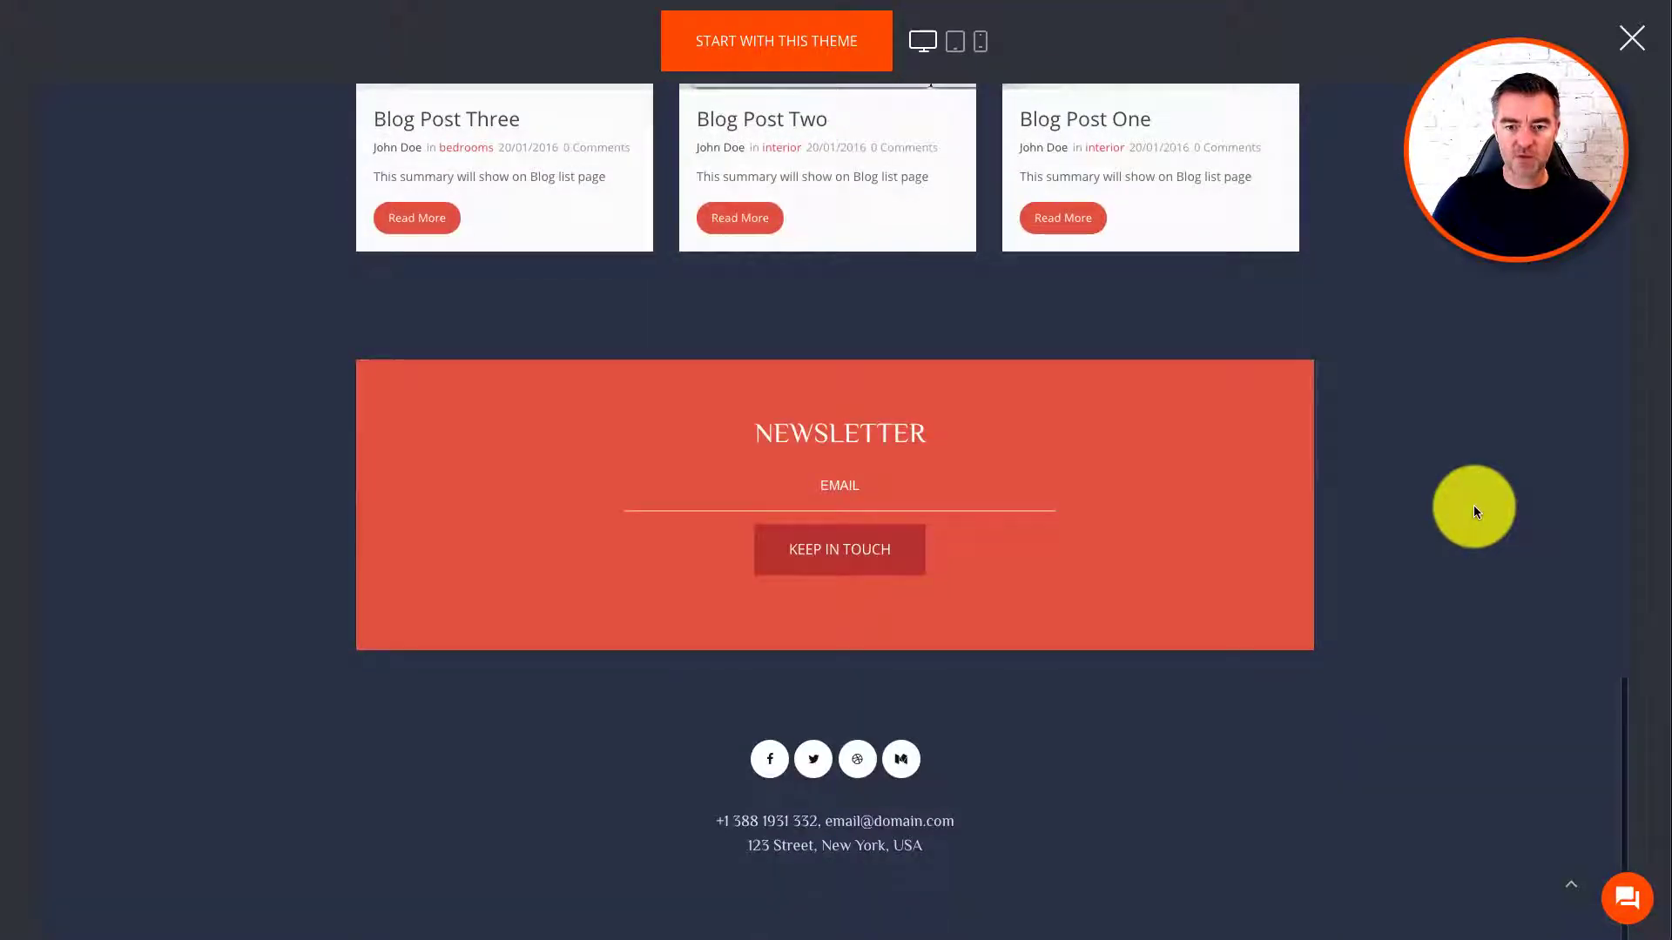
scroll(1475, 505, up, 20)
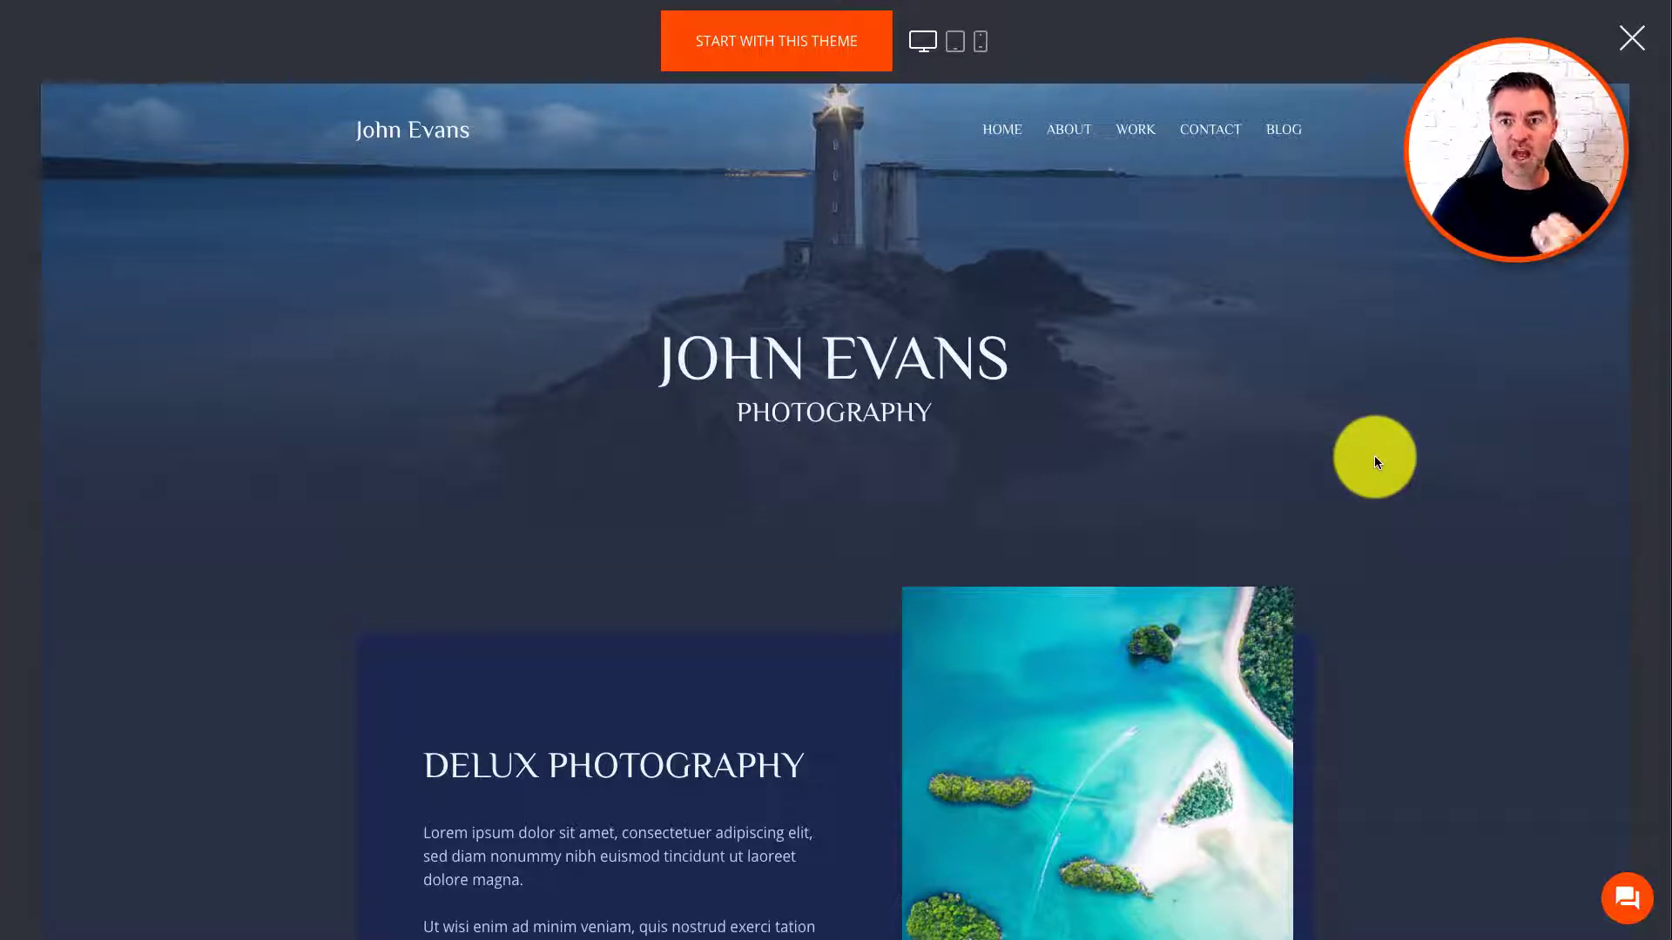
scroll(1382, 486, down, 3)
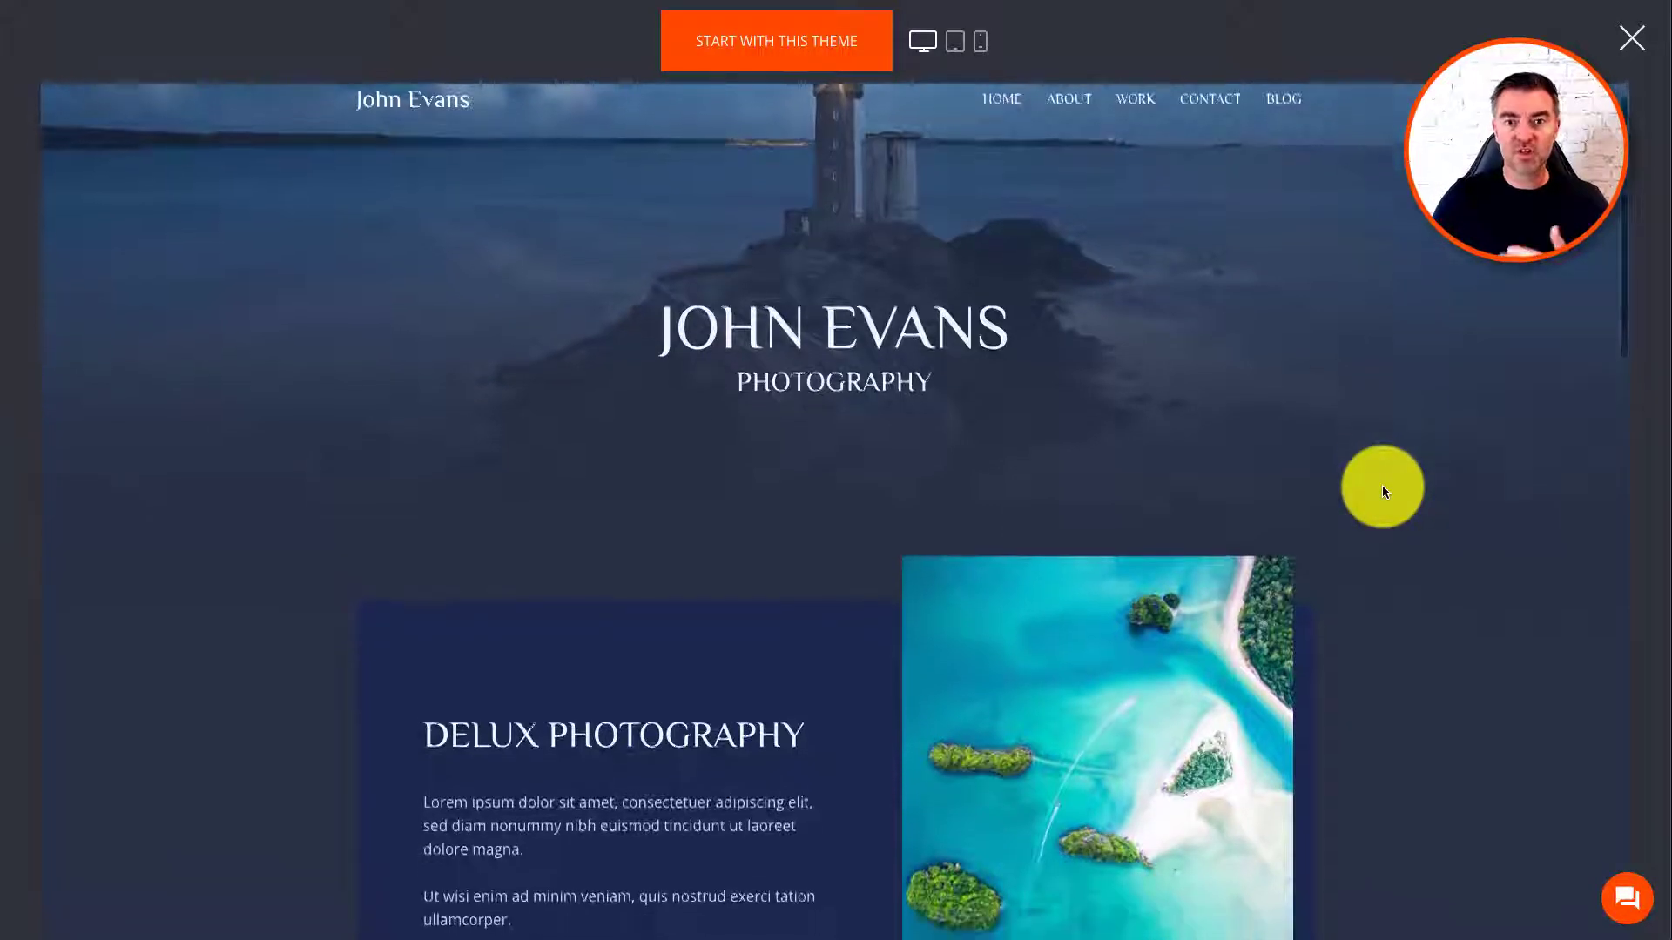
scroll(1385, 488, down, 5)
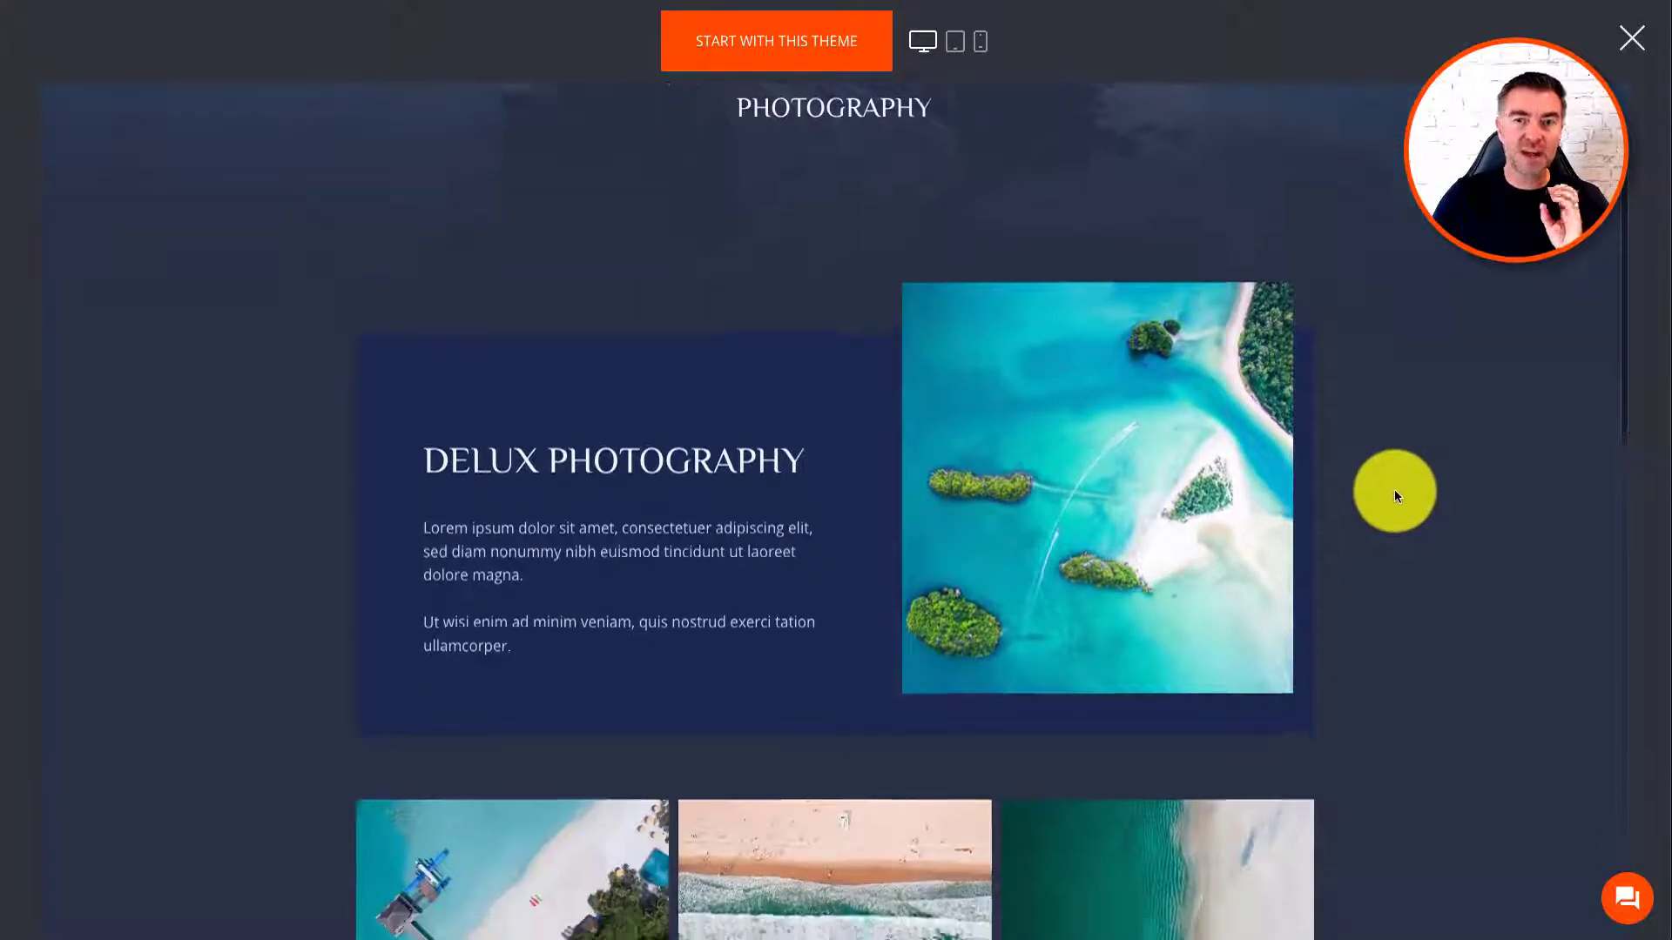
scroll(1407, 486, down, 2)
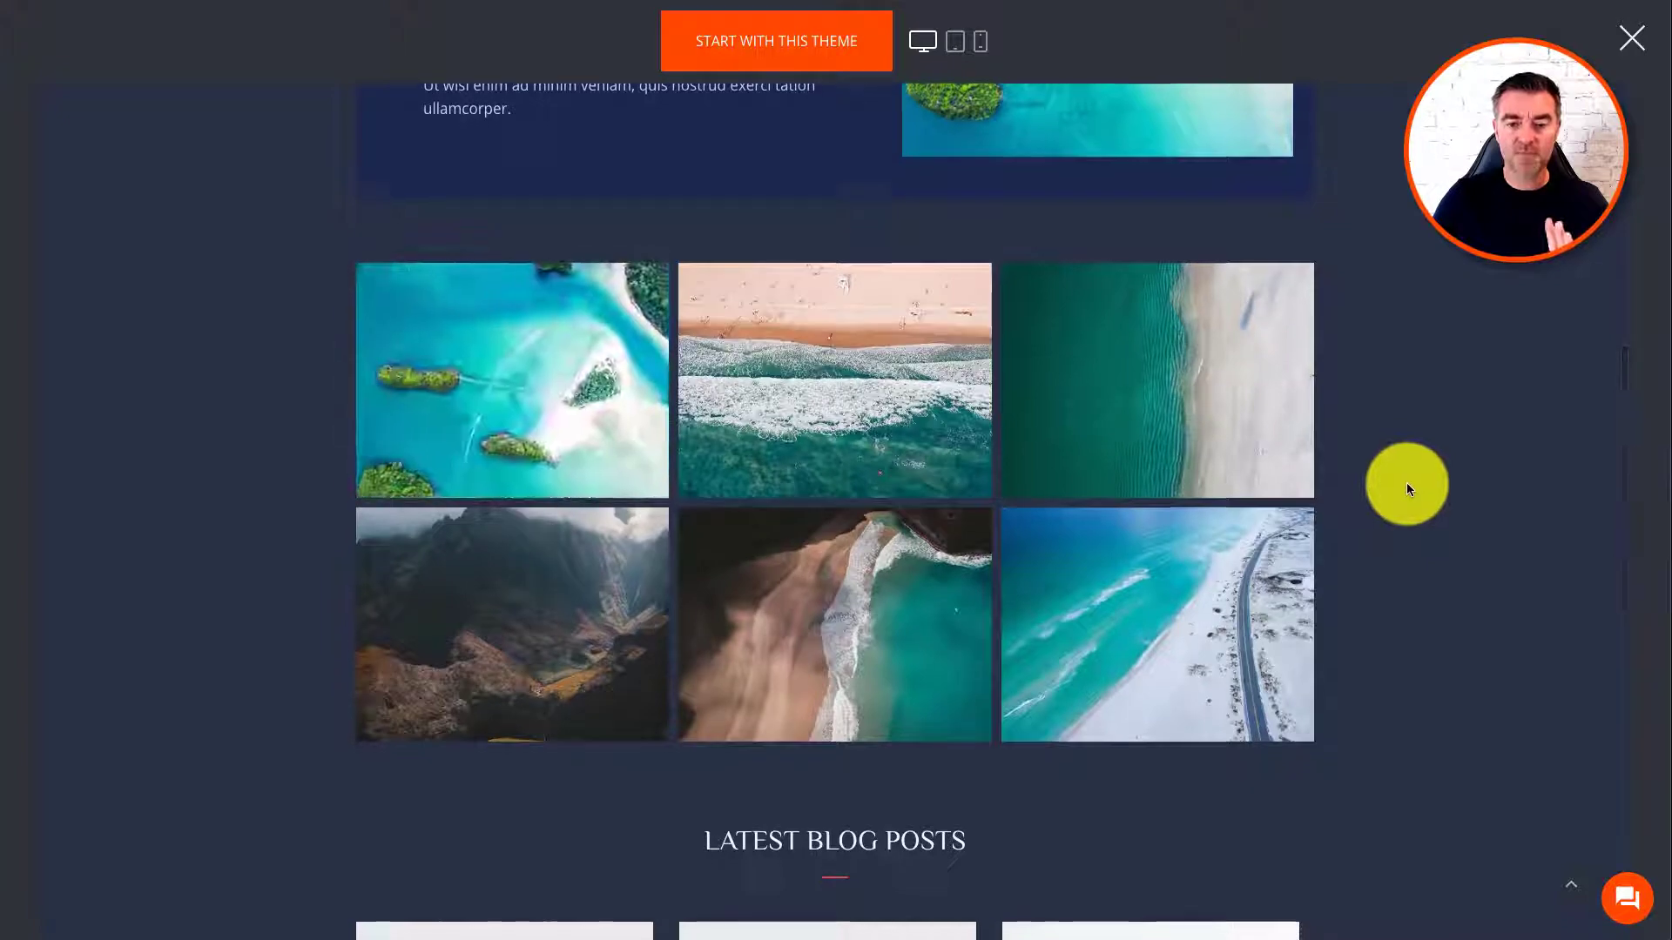
scroll(1407, 482, down, 3)
scroll(1407, 482, down, 3)
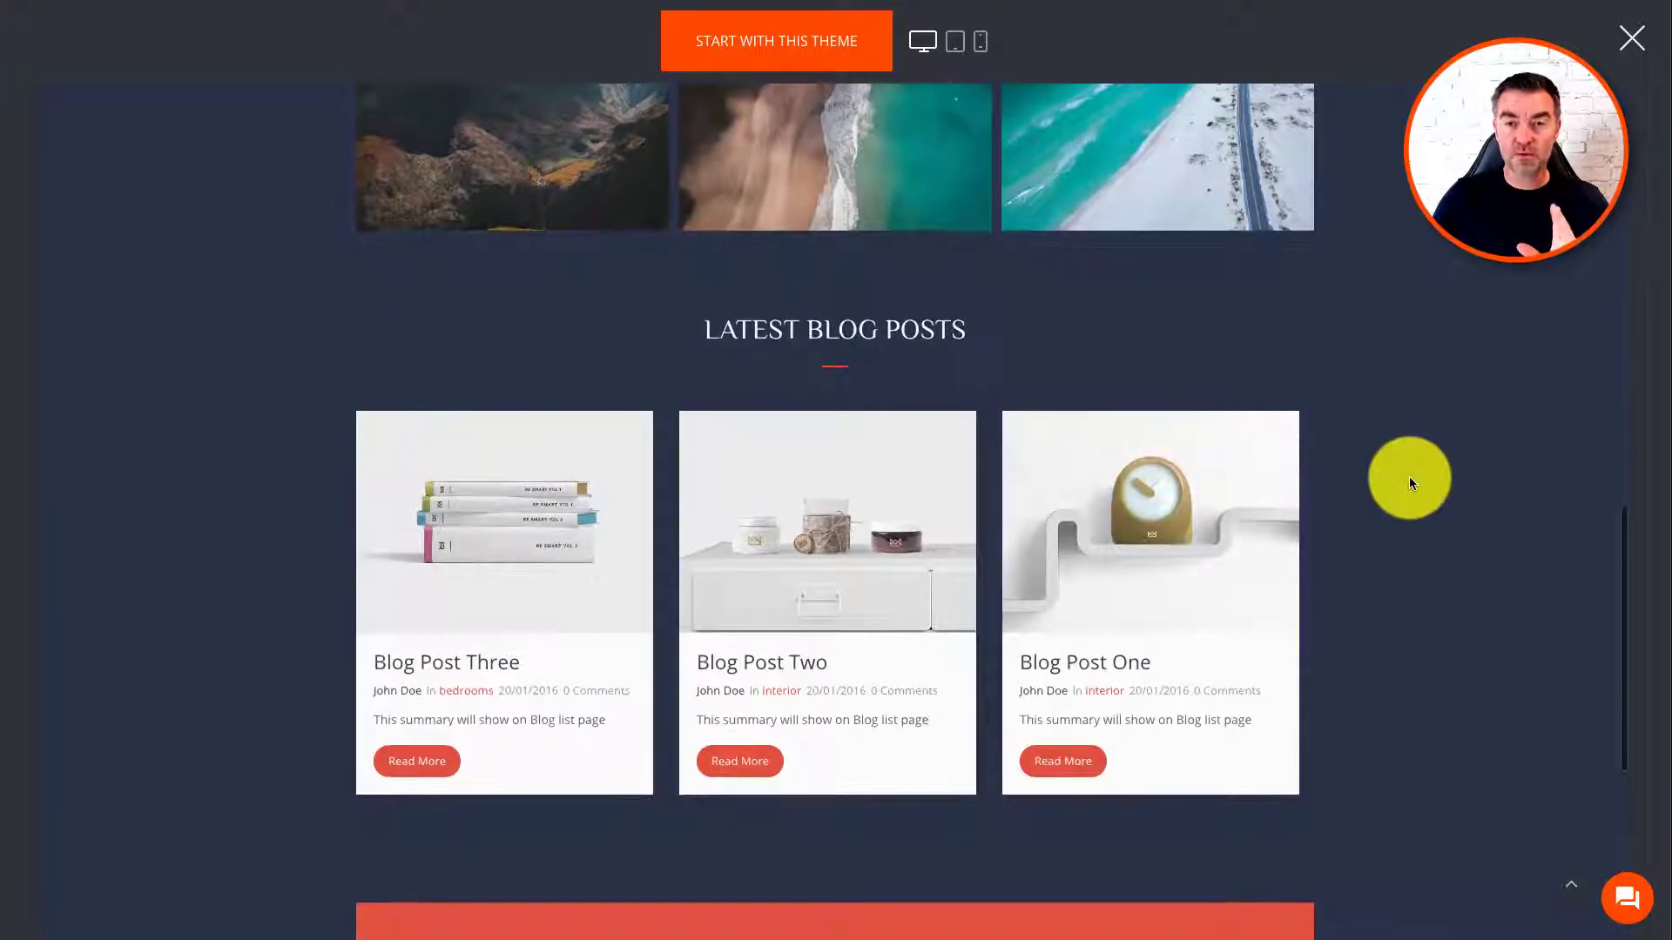
scroll(1482, 258, down, 3)
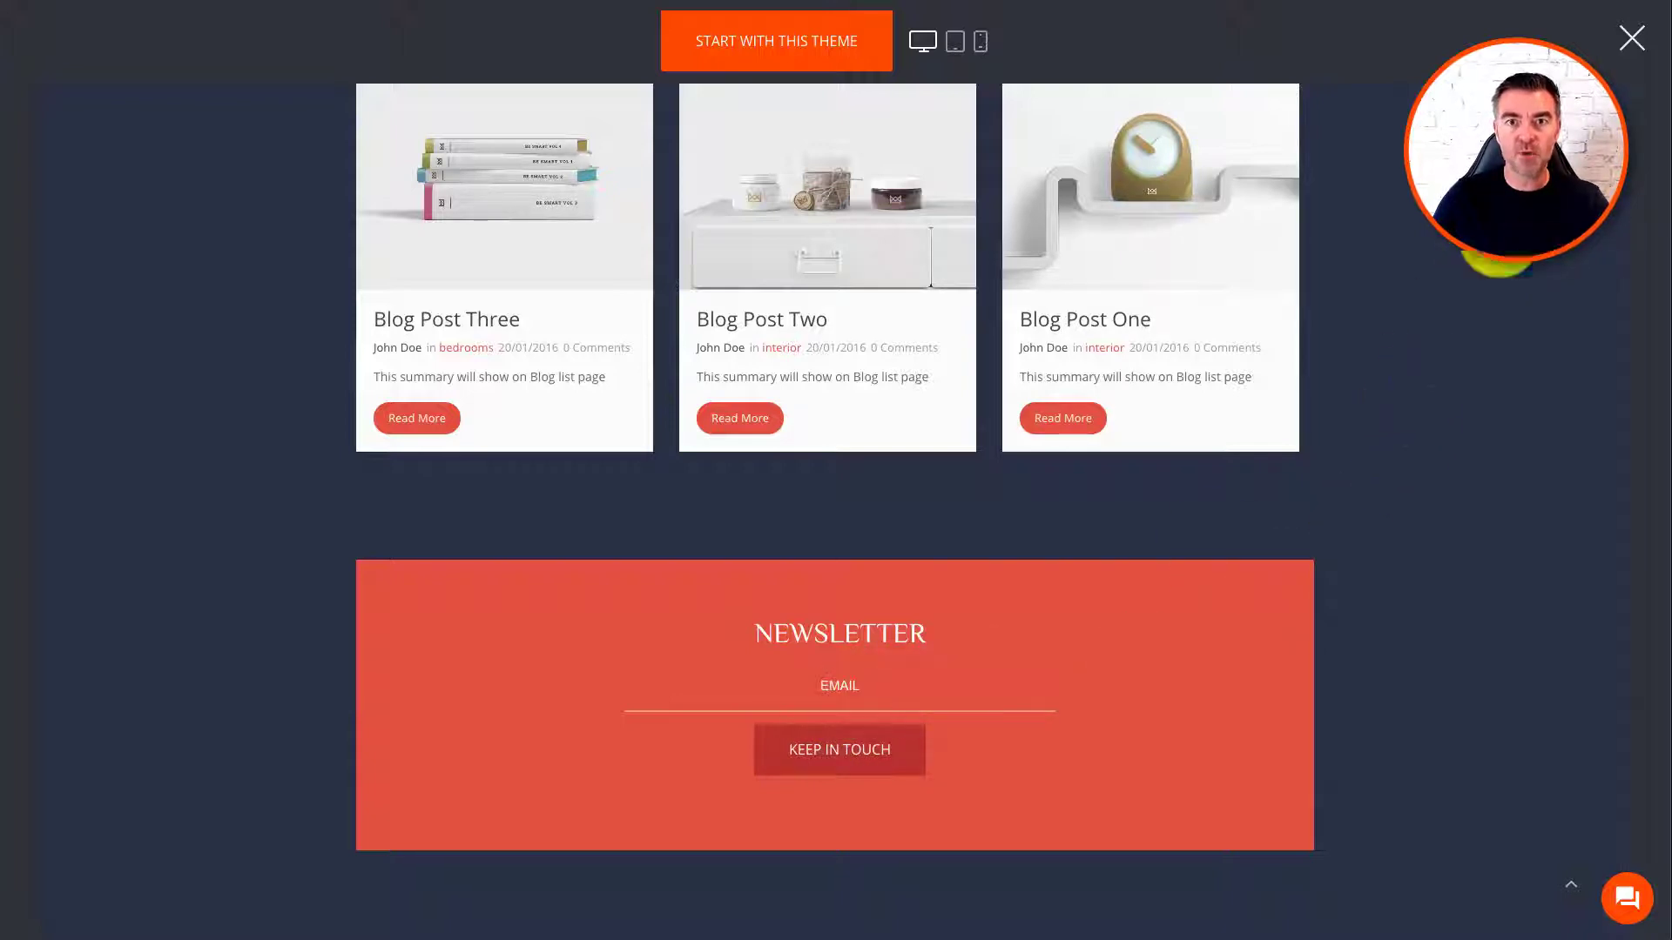
click(1631, 38)
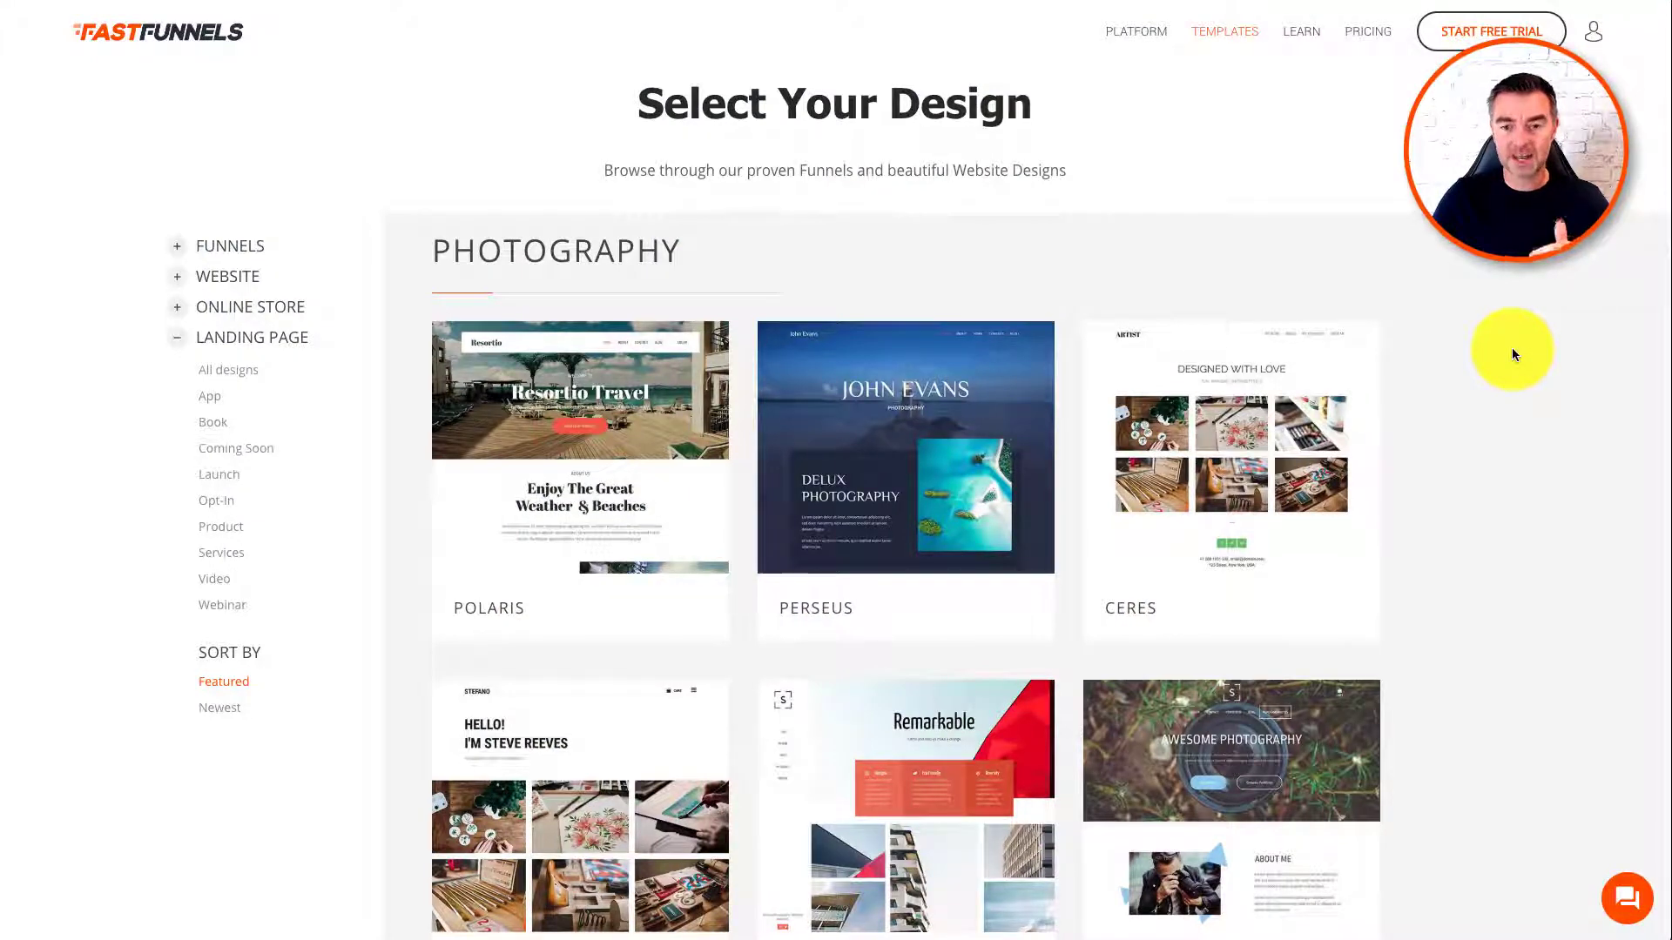
mouse_move(913, 444)
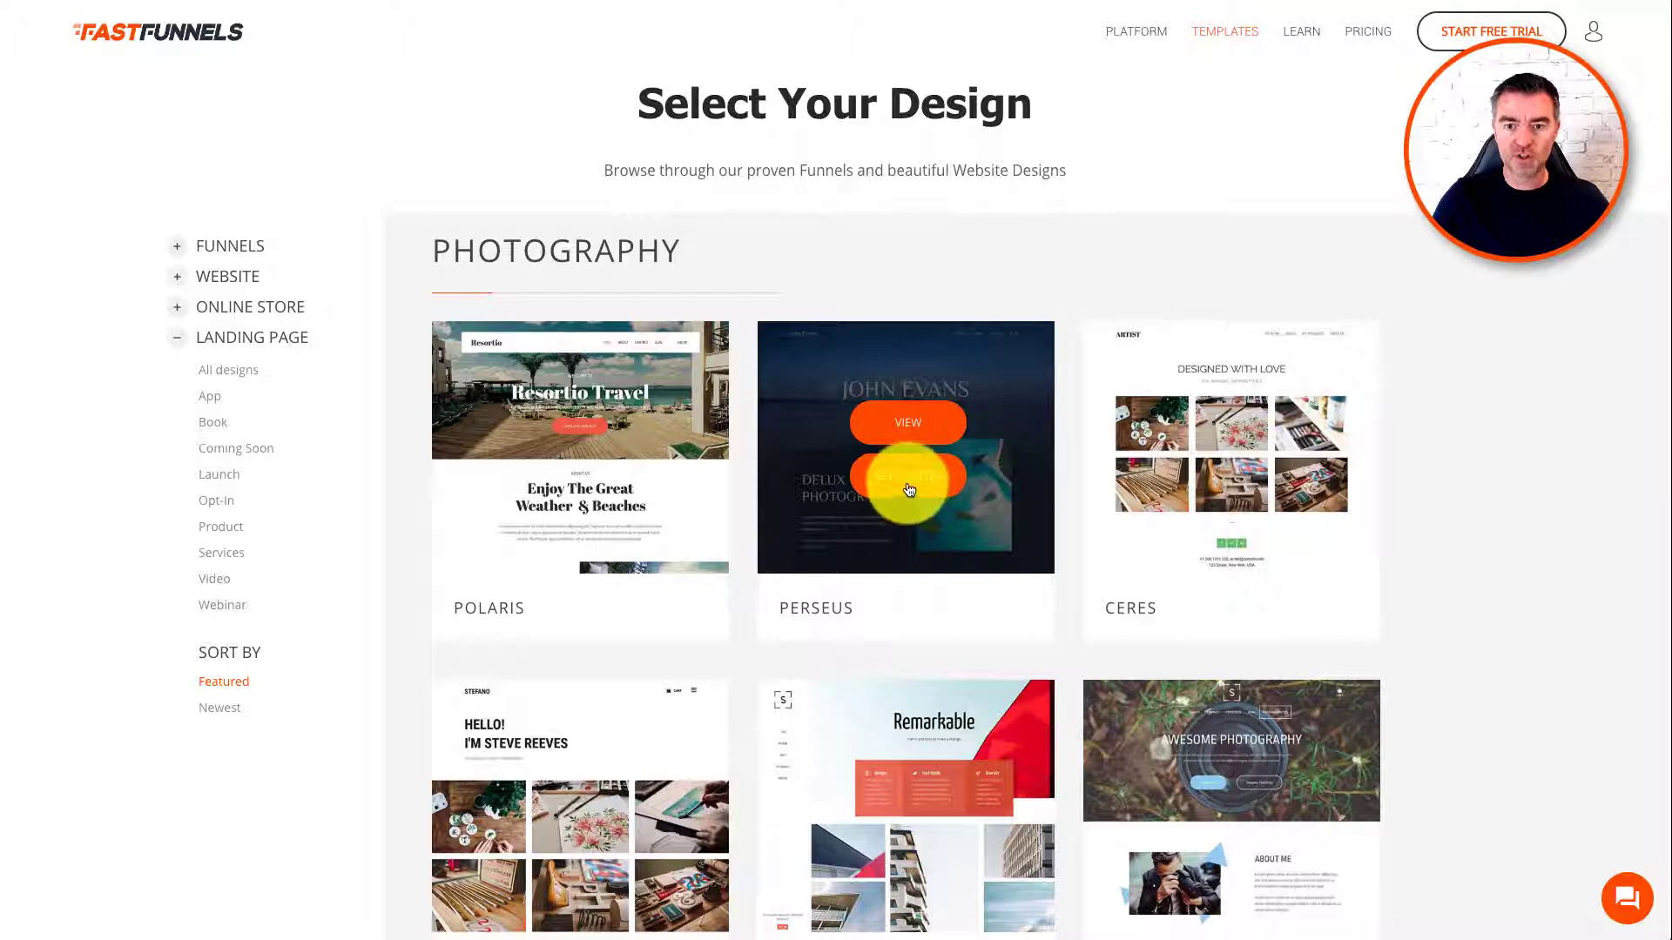
Step: Start a Perseus-template account and enter the full name, e-mail address and password
click(906, 475)
click(834, 415)
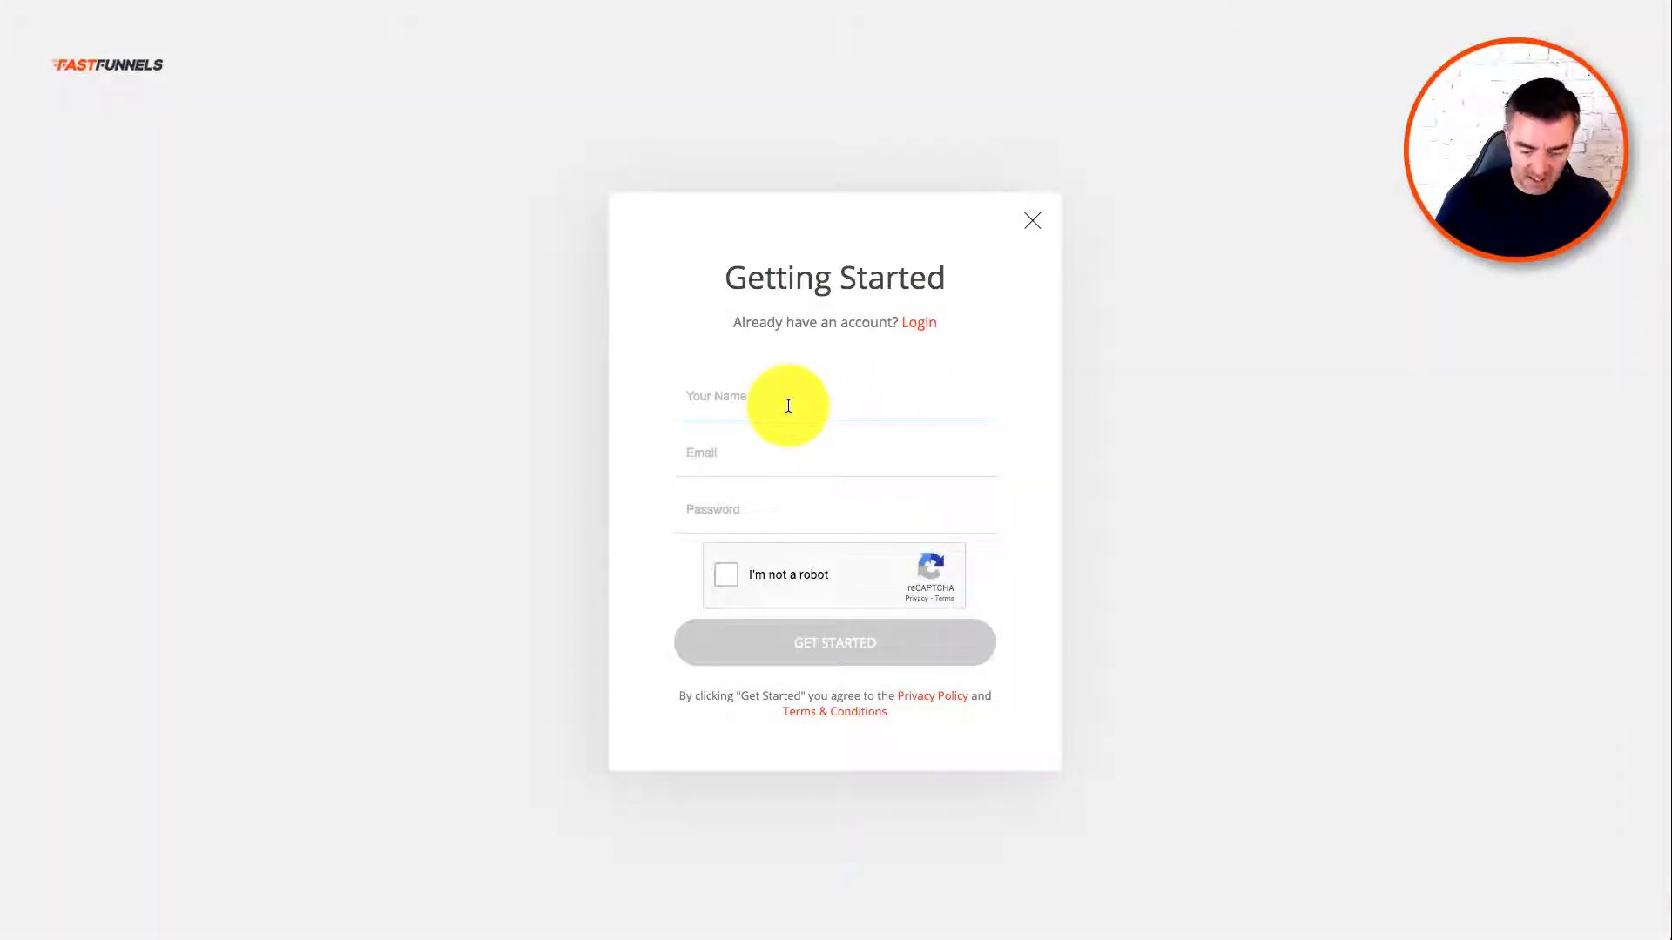
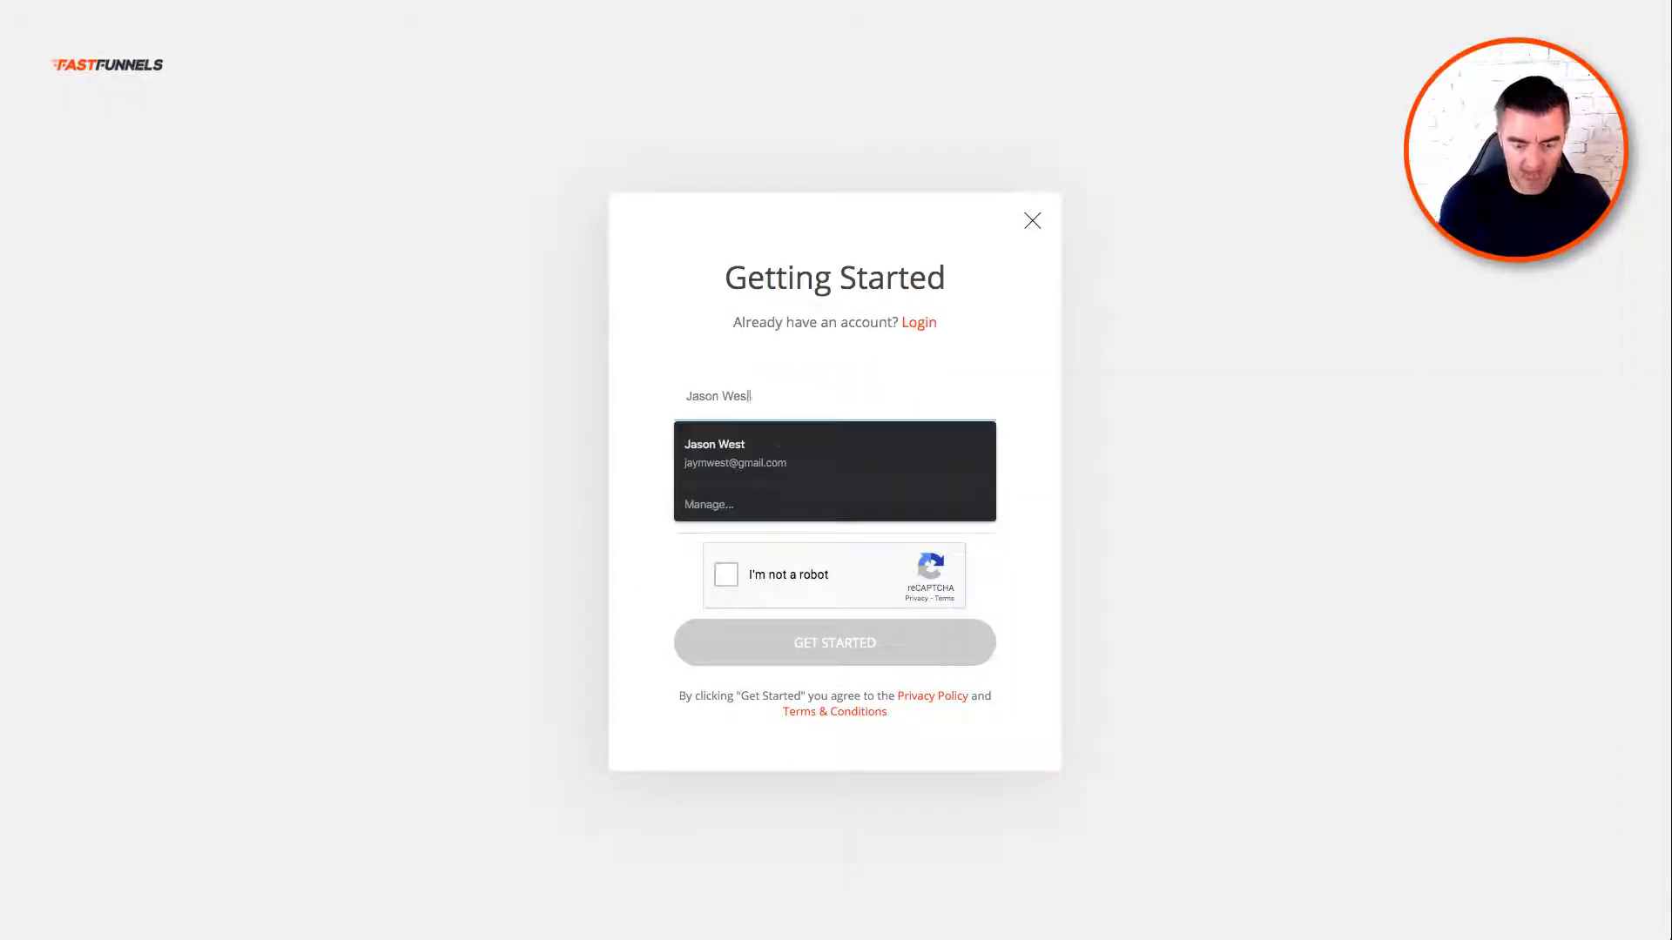
click(955, 384)
click(775, 452)
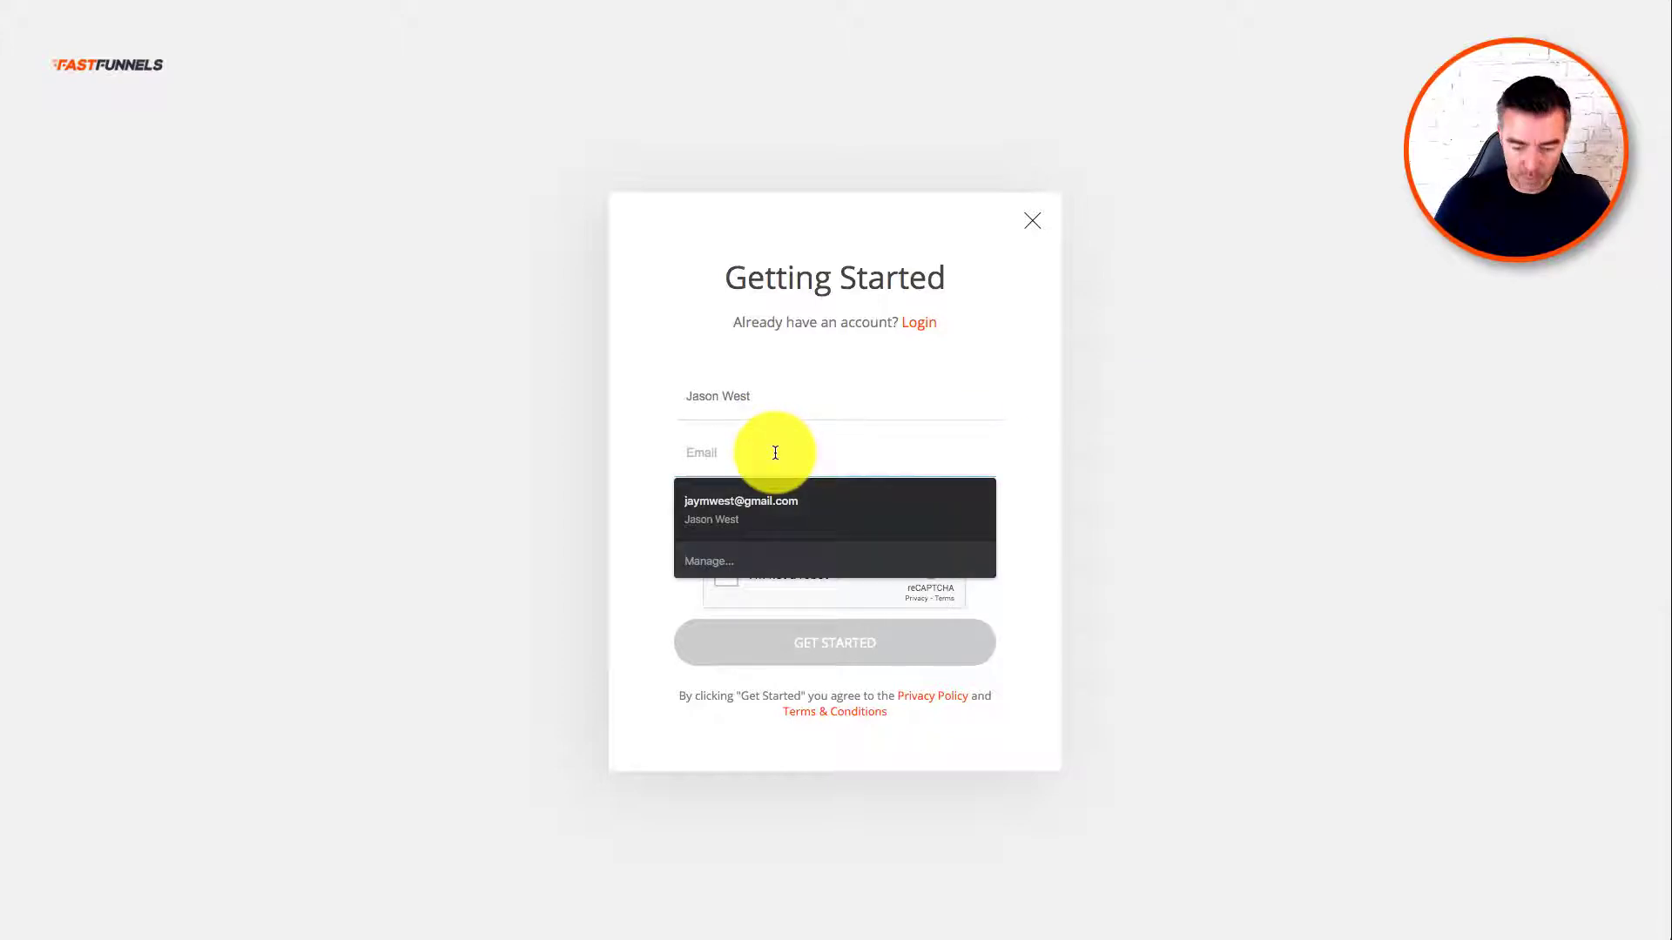
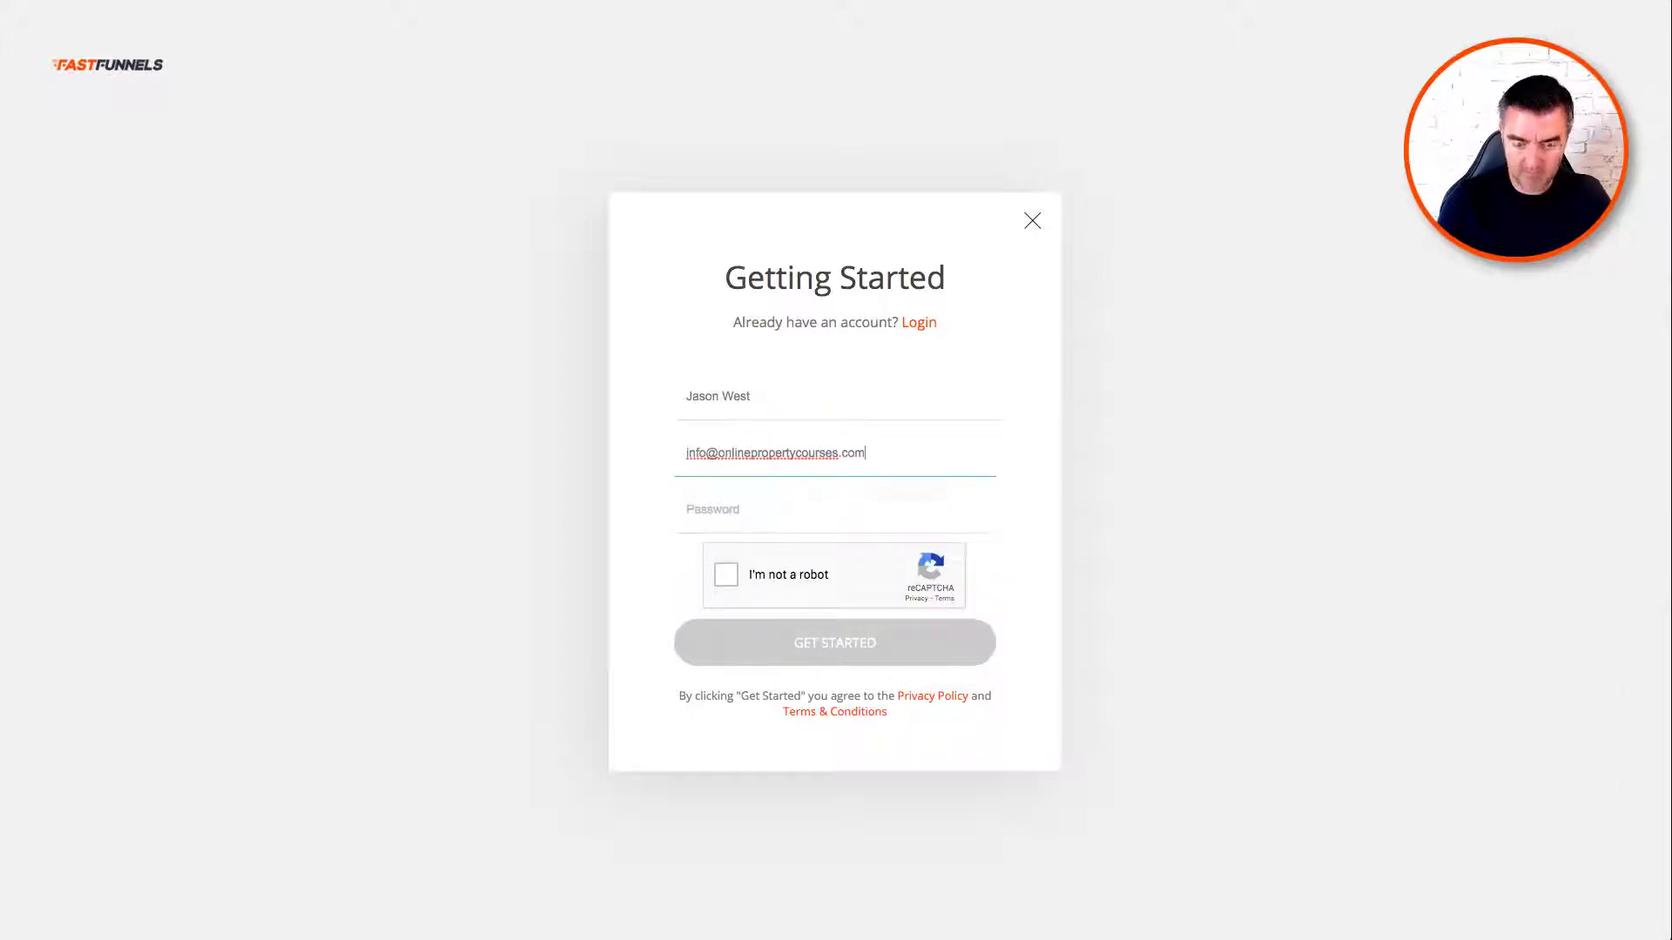
click(758, 513)
text(•)
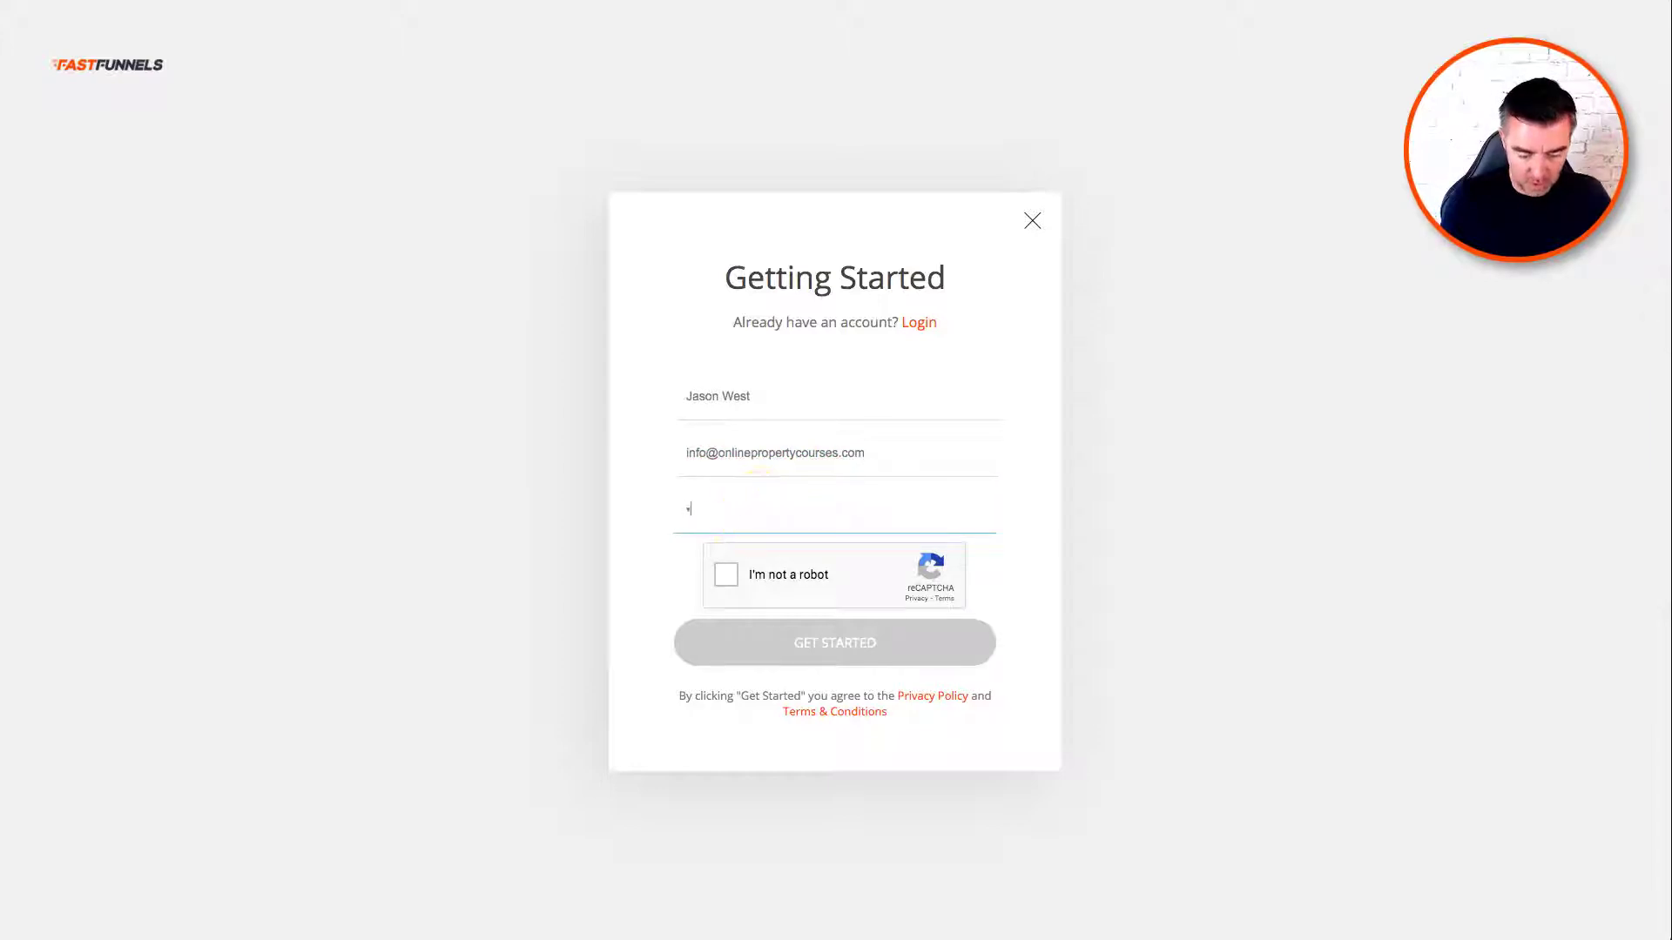
text(•••••••)
Step: Pass the reCAPTCHA by marking the four palm tree images, then create the account
click(723, 579)
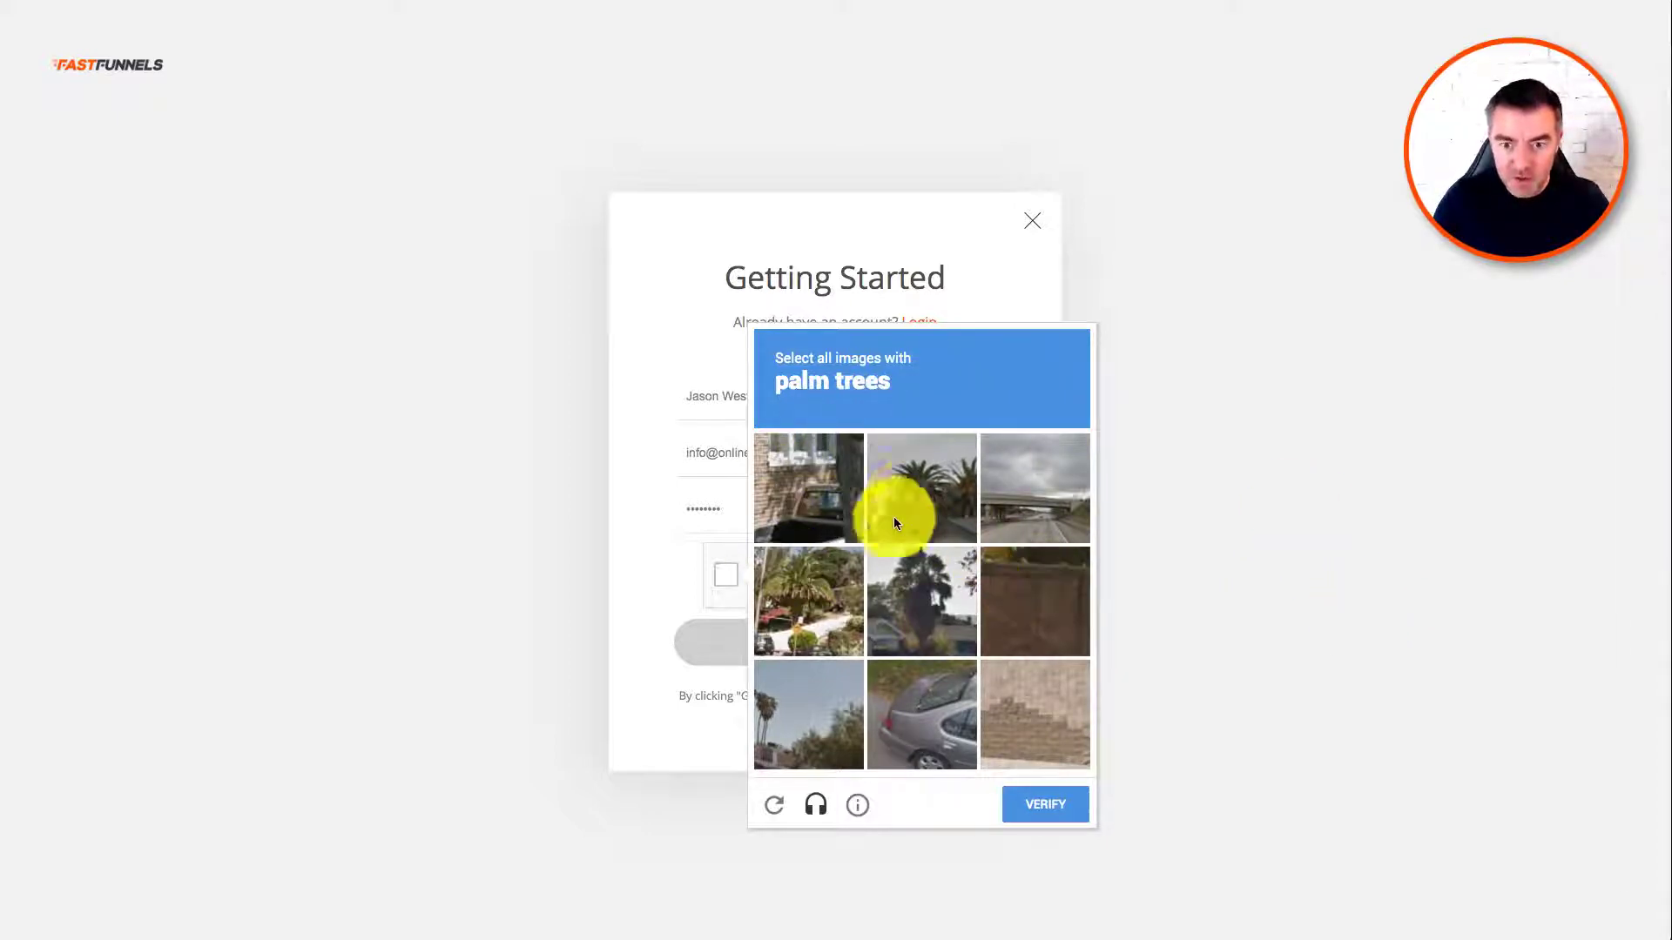
click(913, 493)
click(817, 600)
click(796, 702)
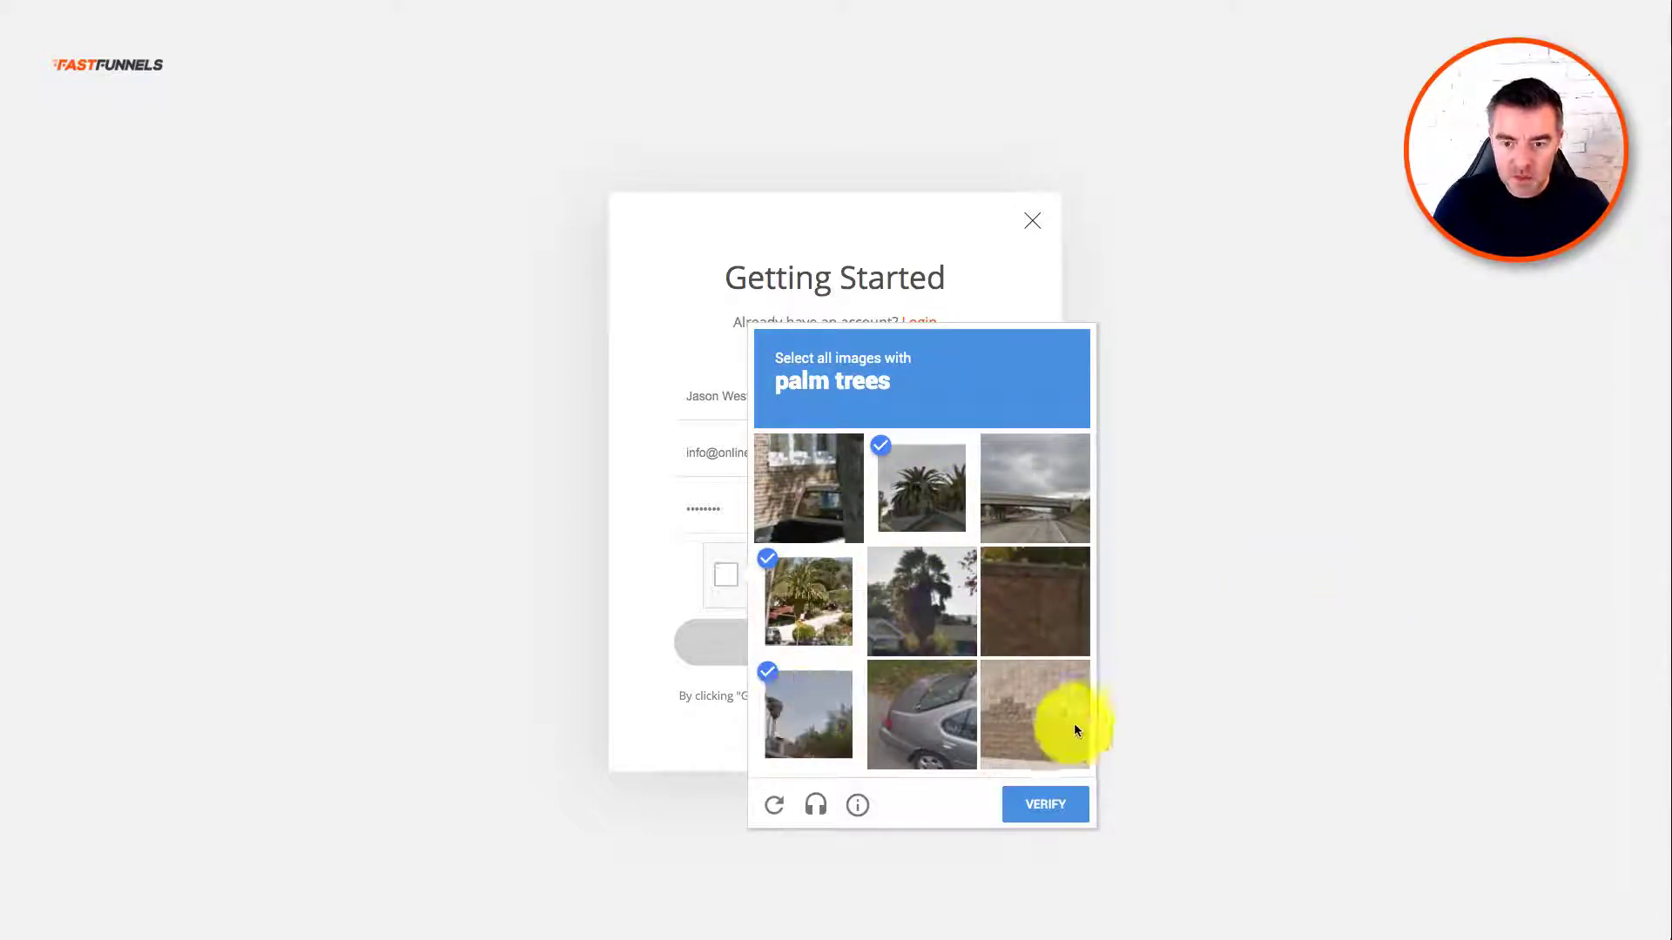
click(927, 578)
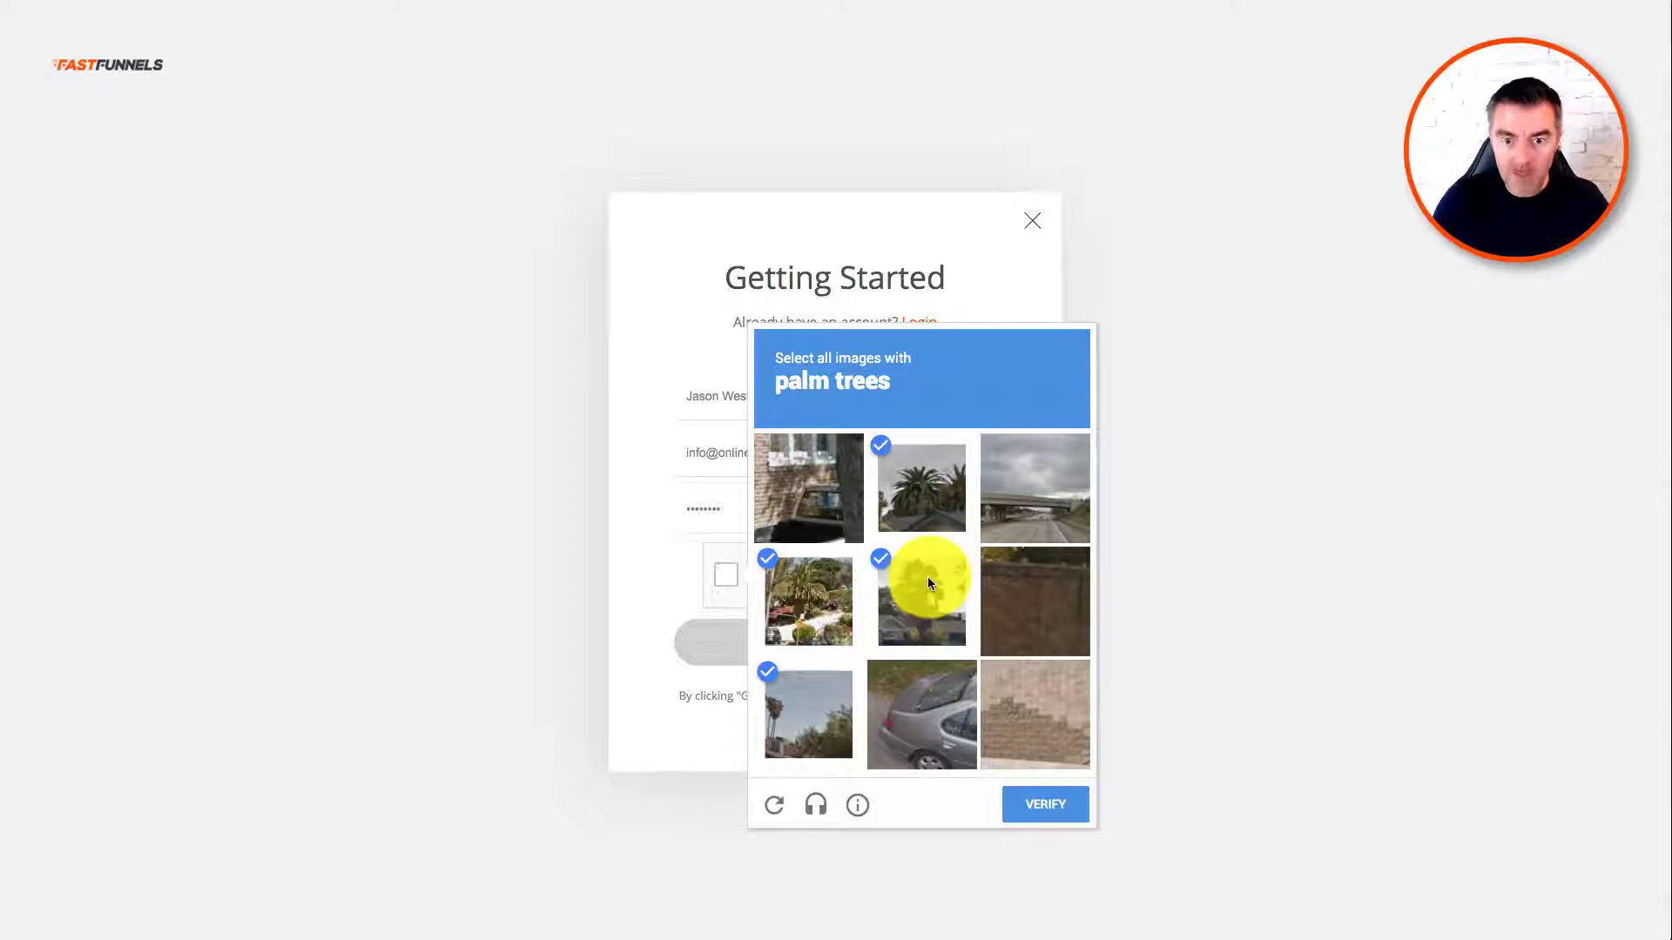
click(1064, 807)
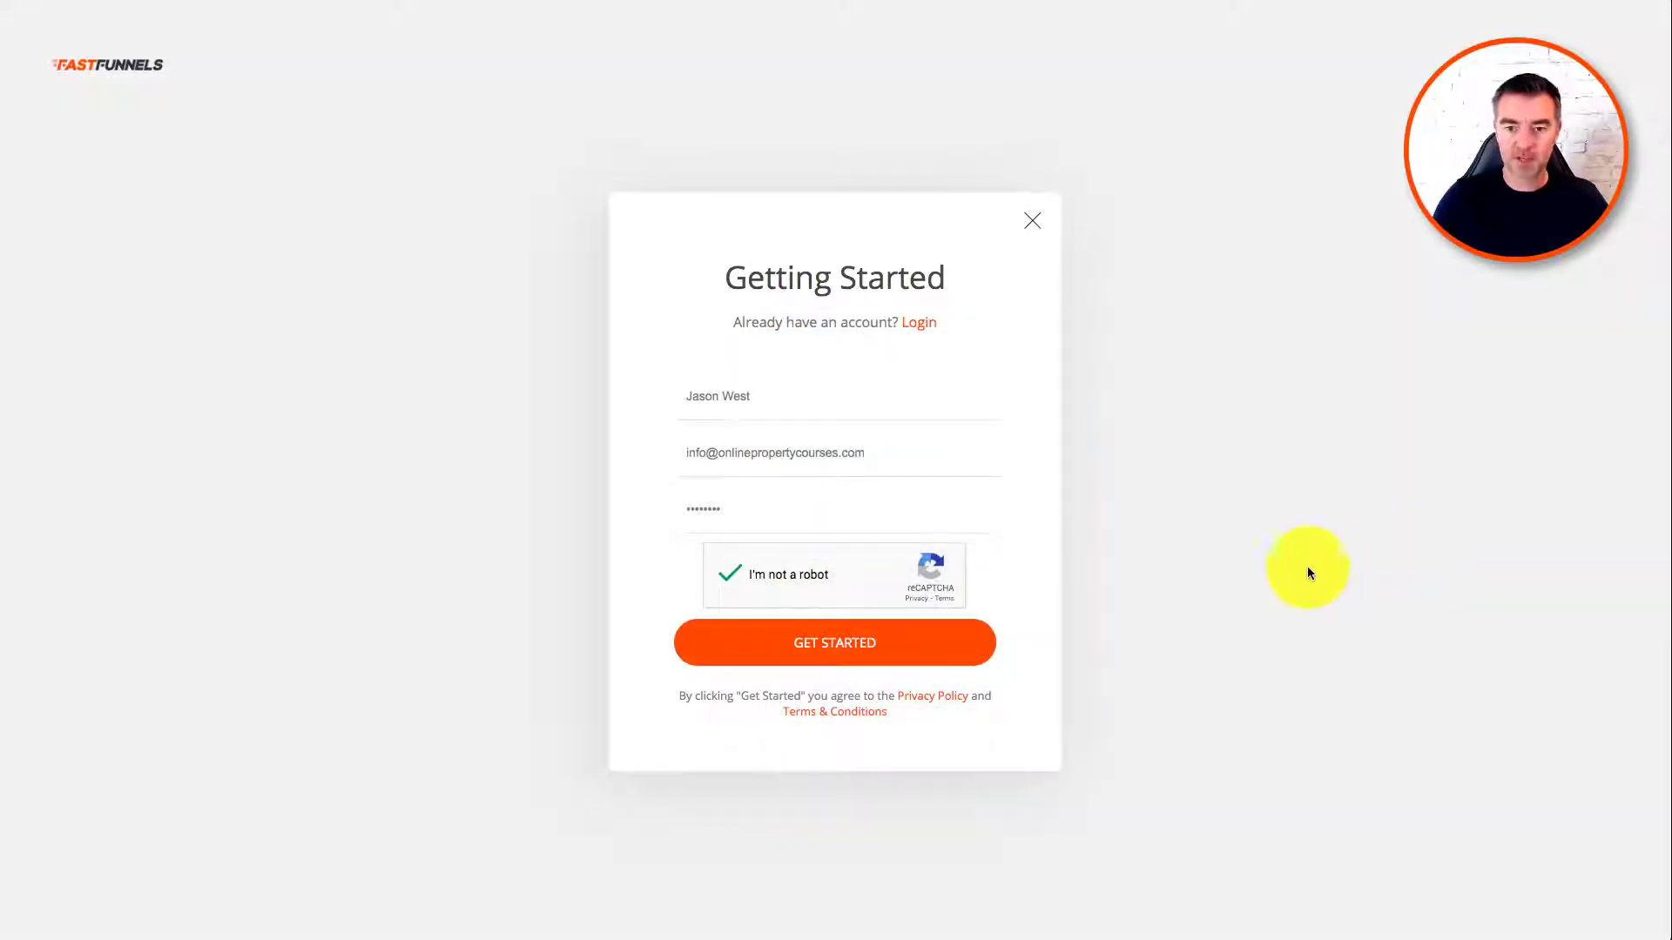
click(884, 657)
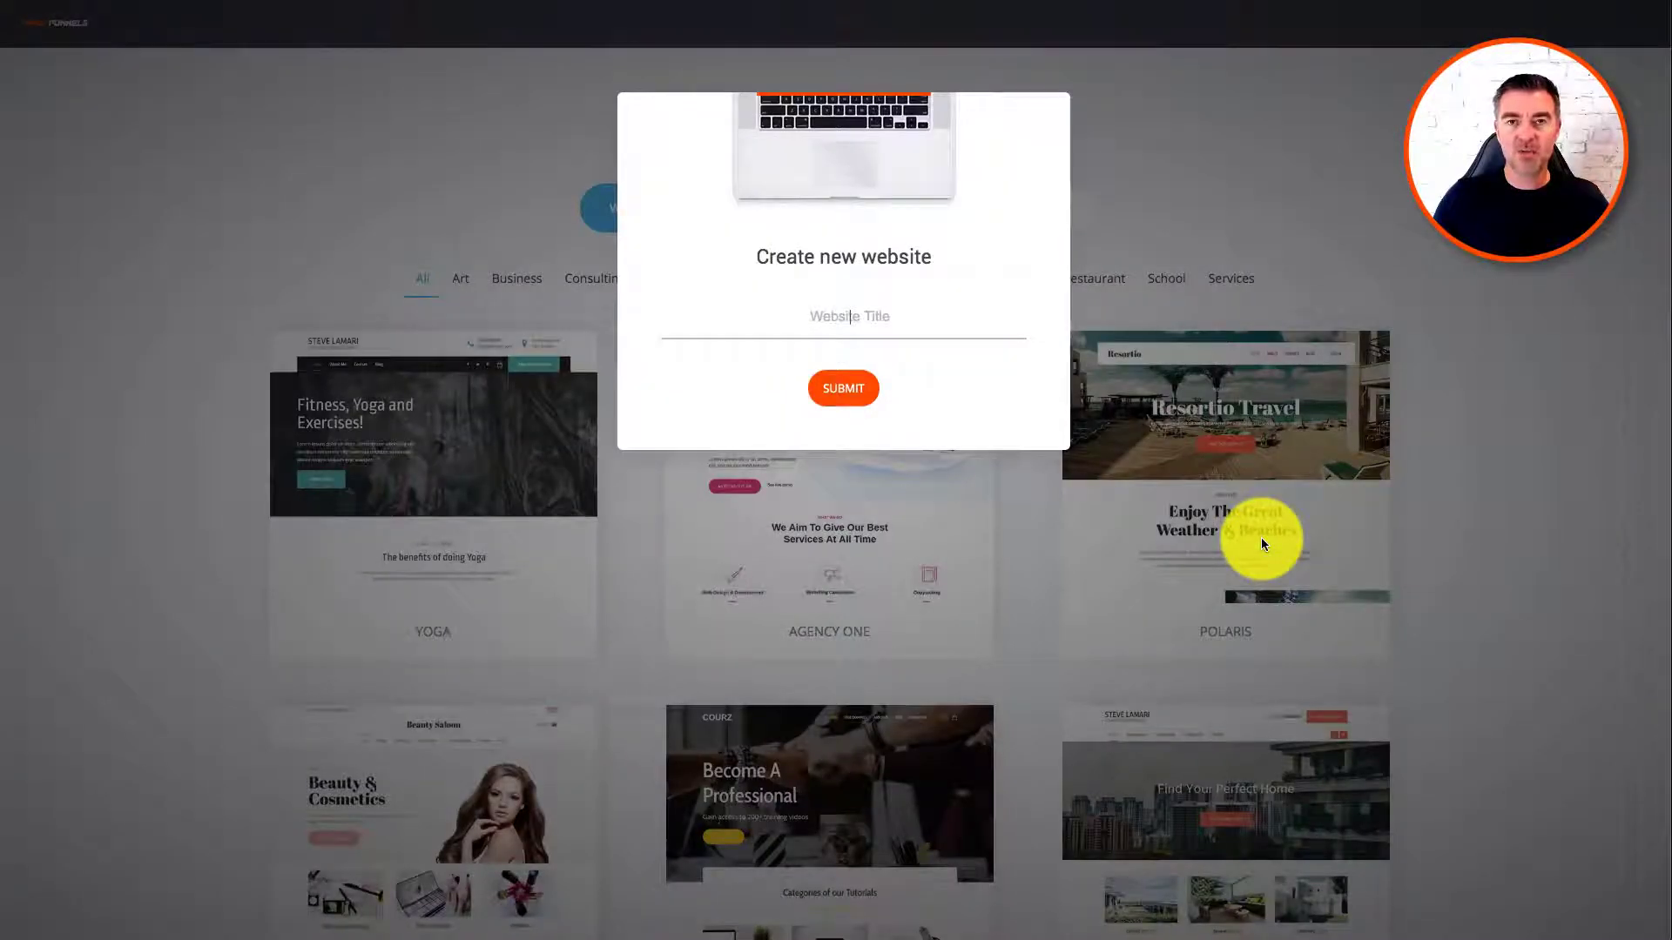
Step: Create the new website titled with the photographer's business name
click(884, 322)
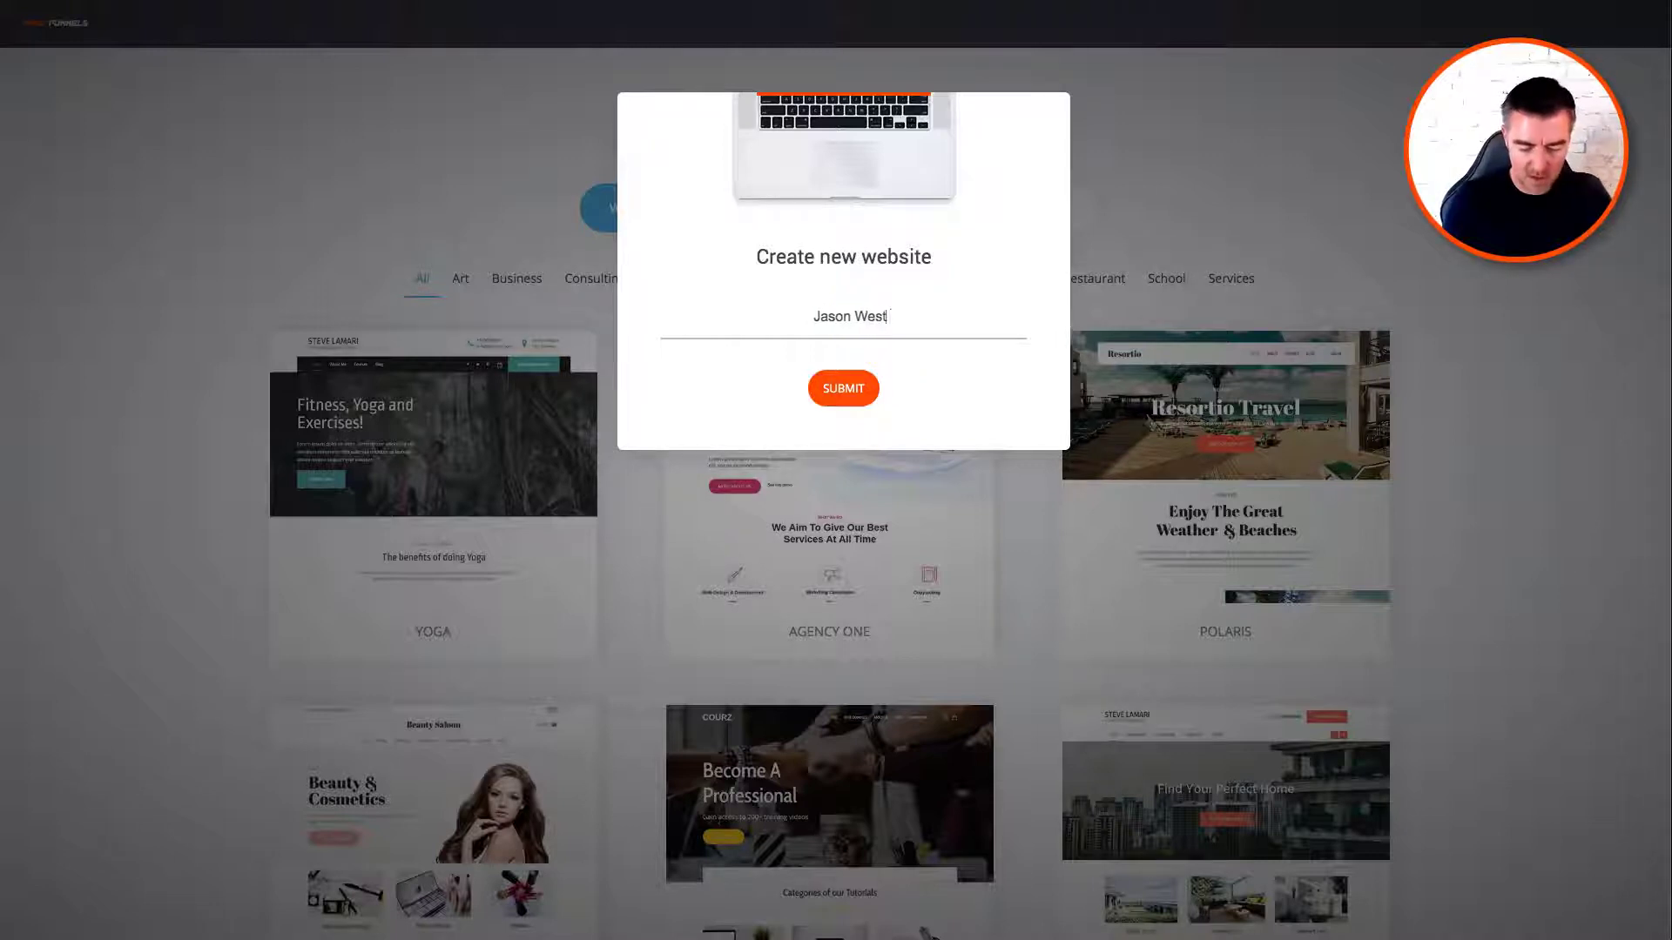
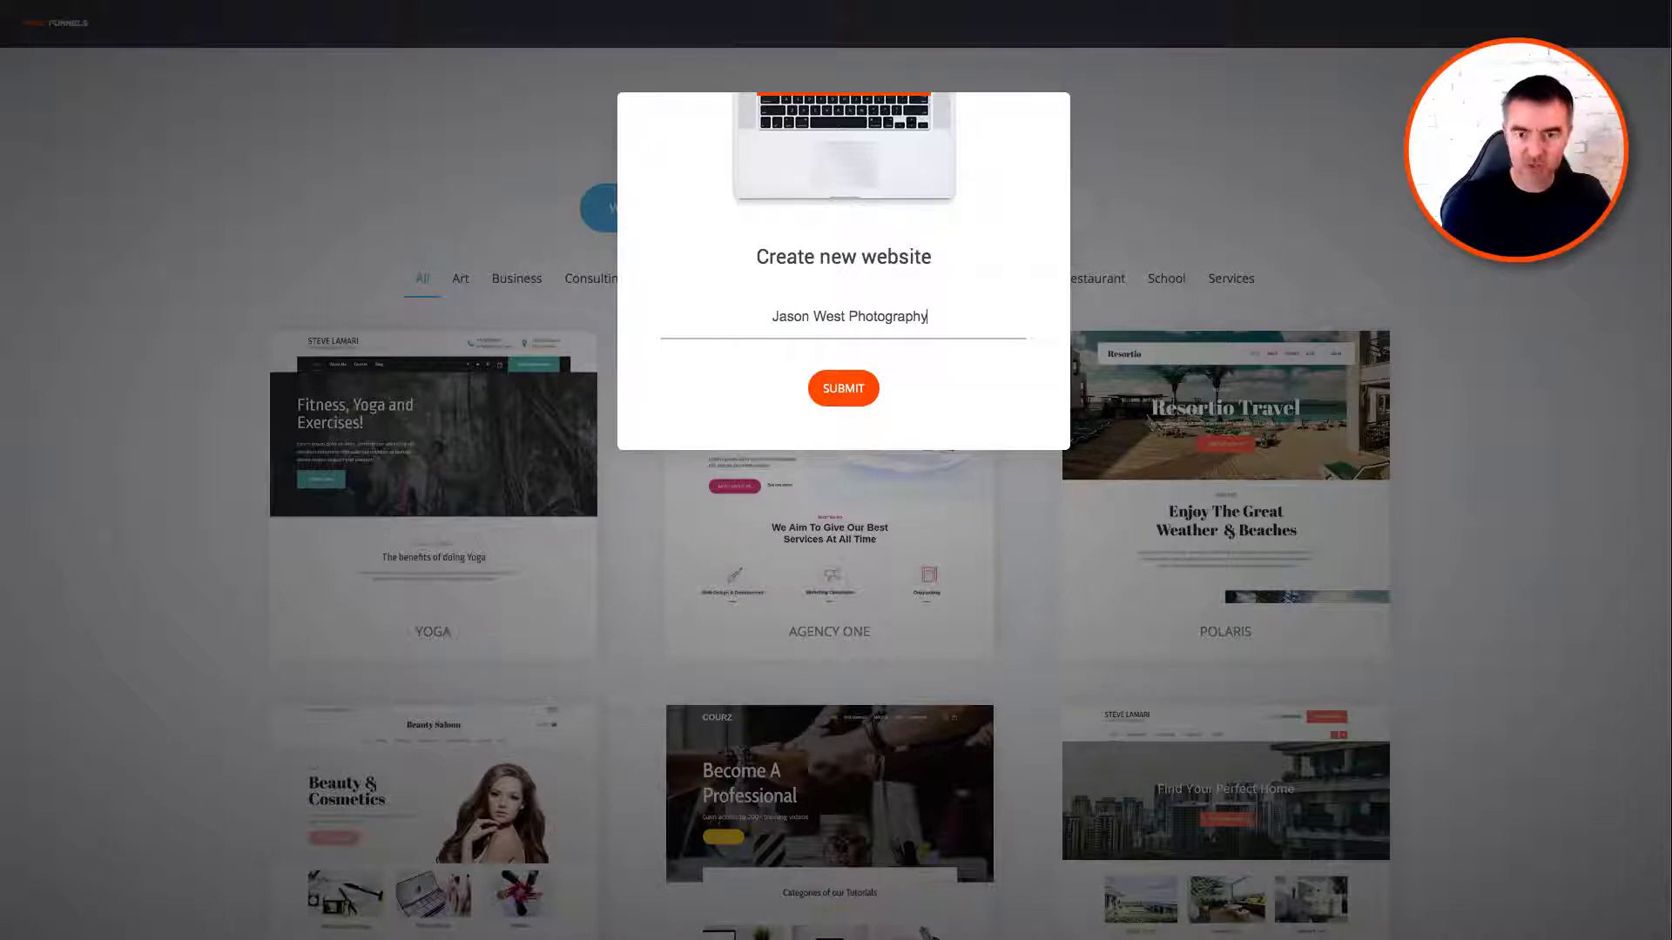
click(849, 390)
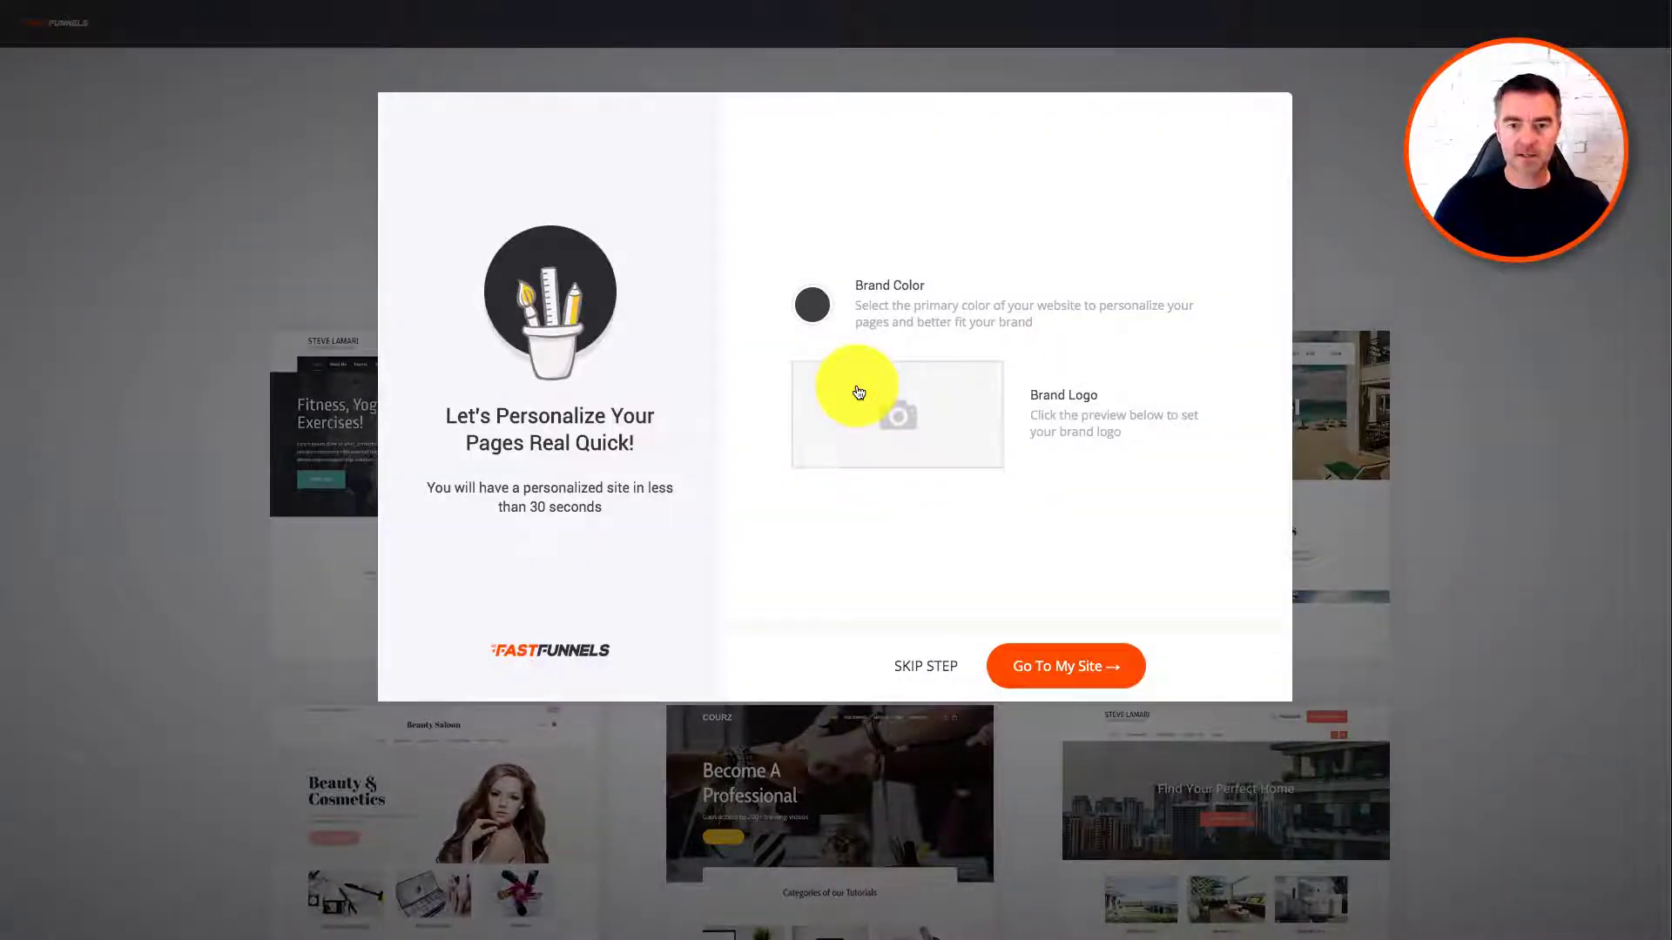
Step: Set the brand colour to blue 008FDE and open the site in the builder
click(810, 305)
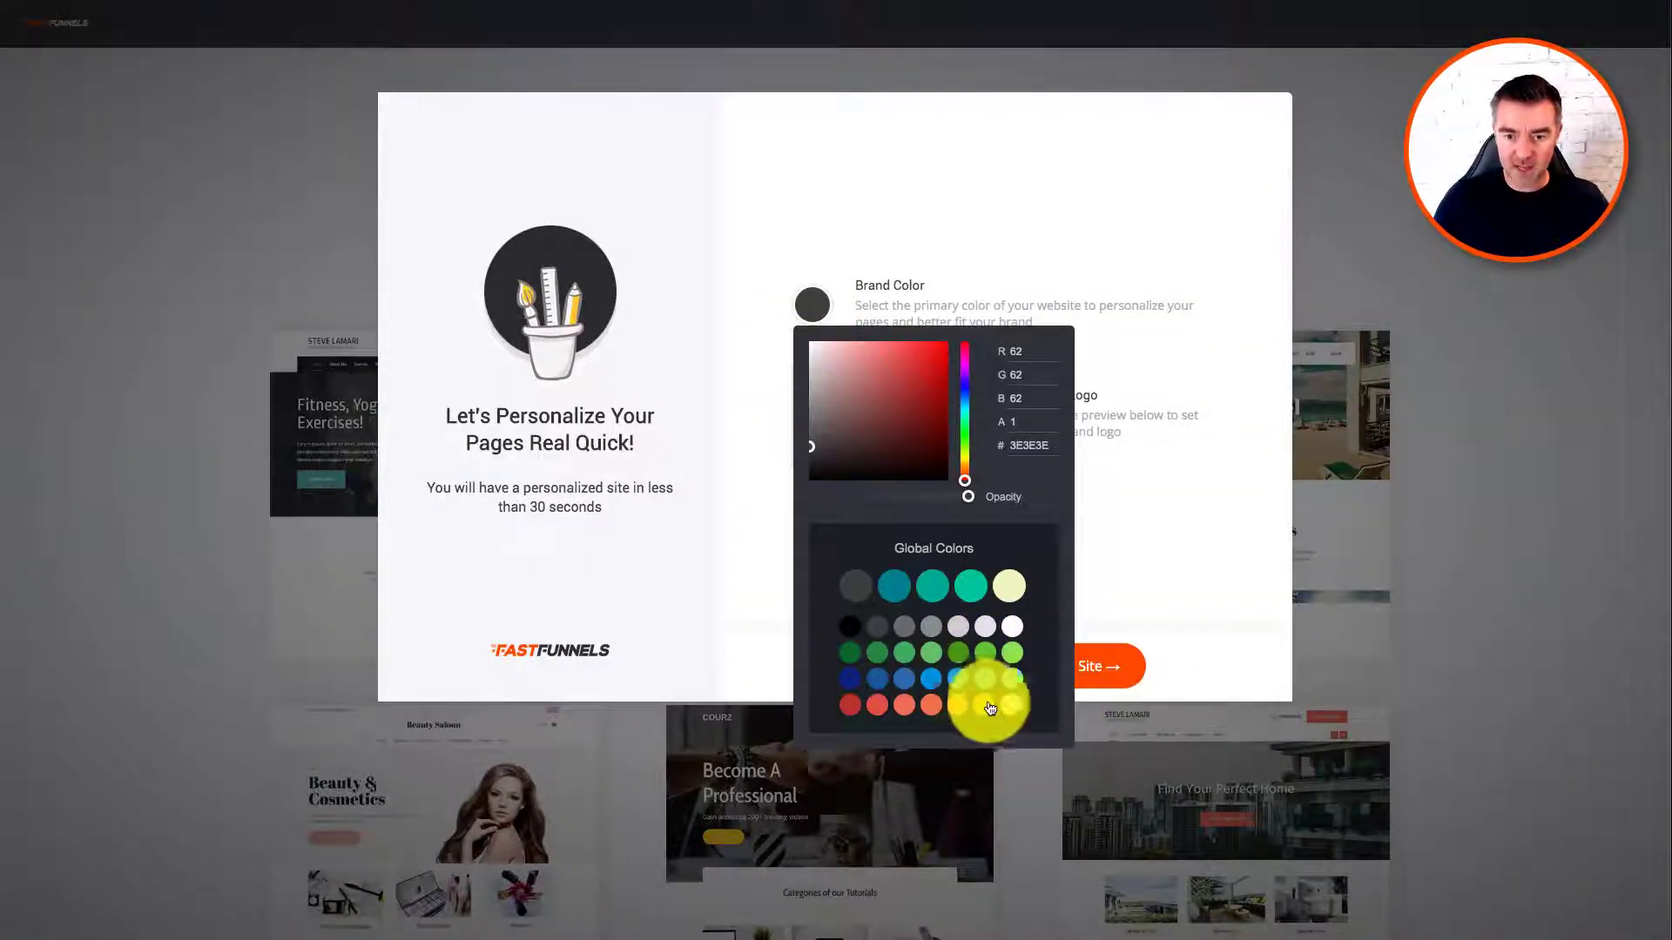
click(930, 683)
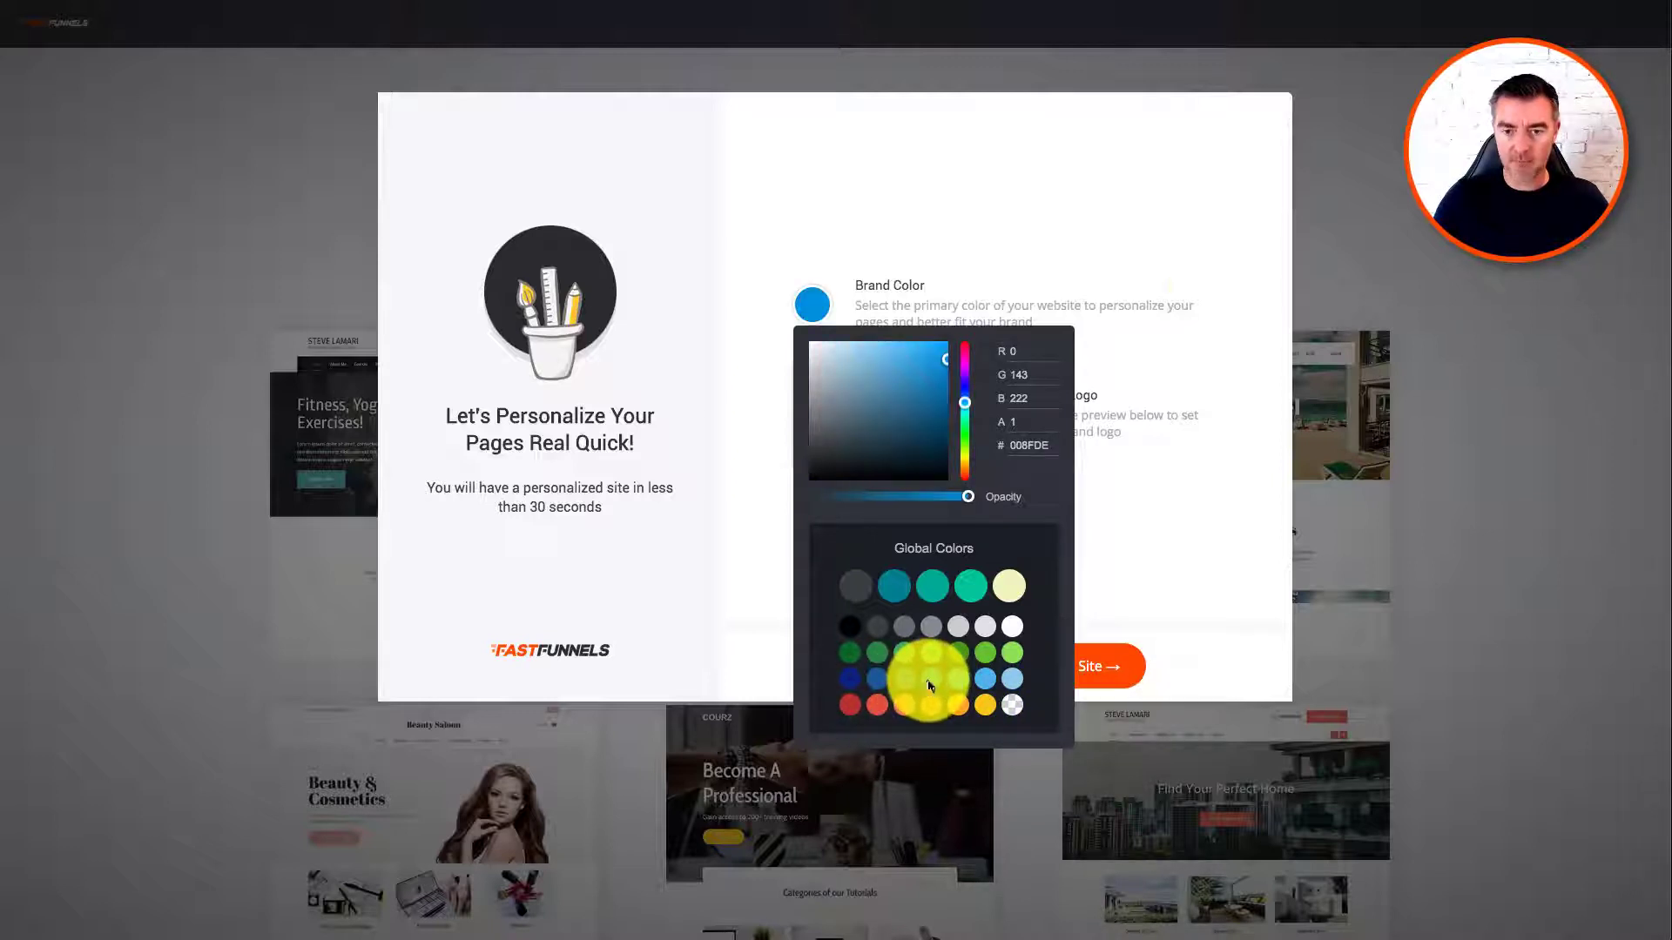
click(1239, 446)
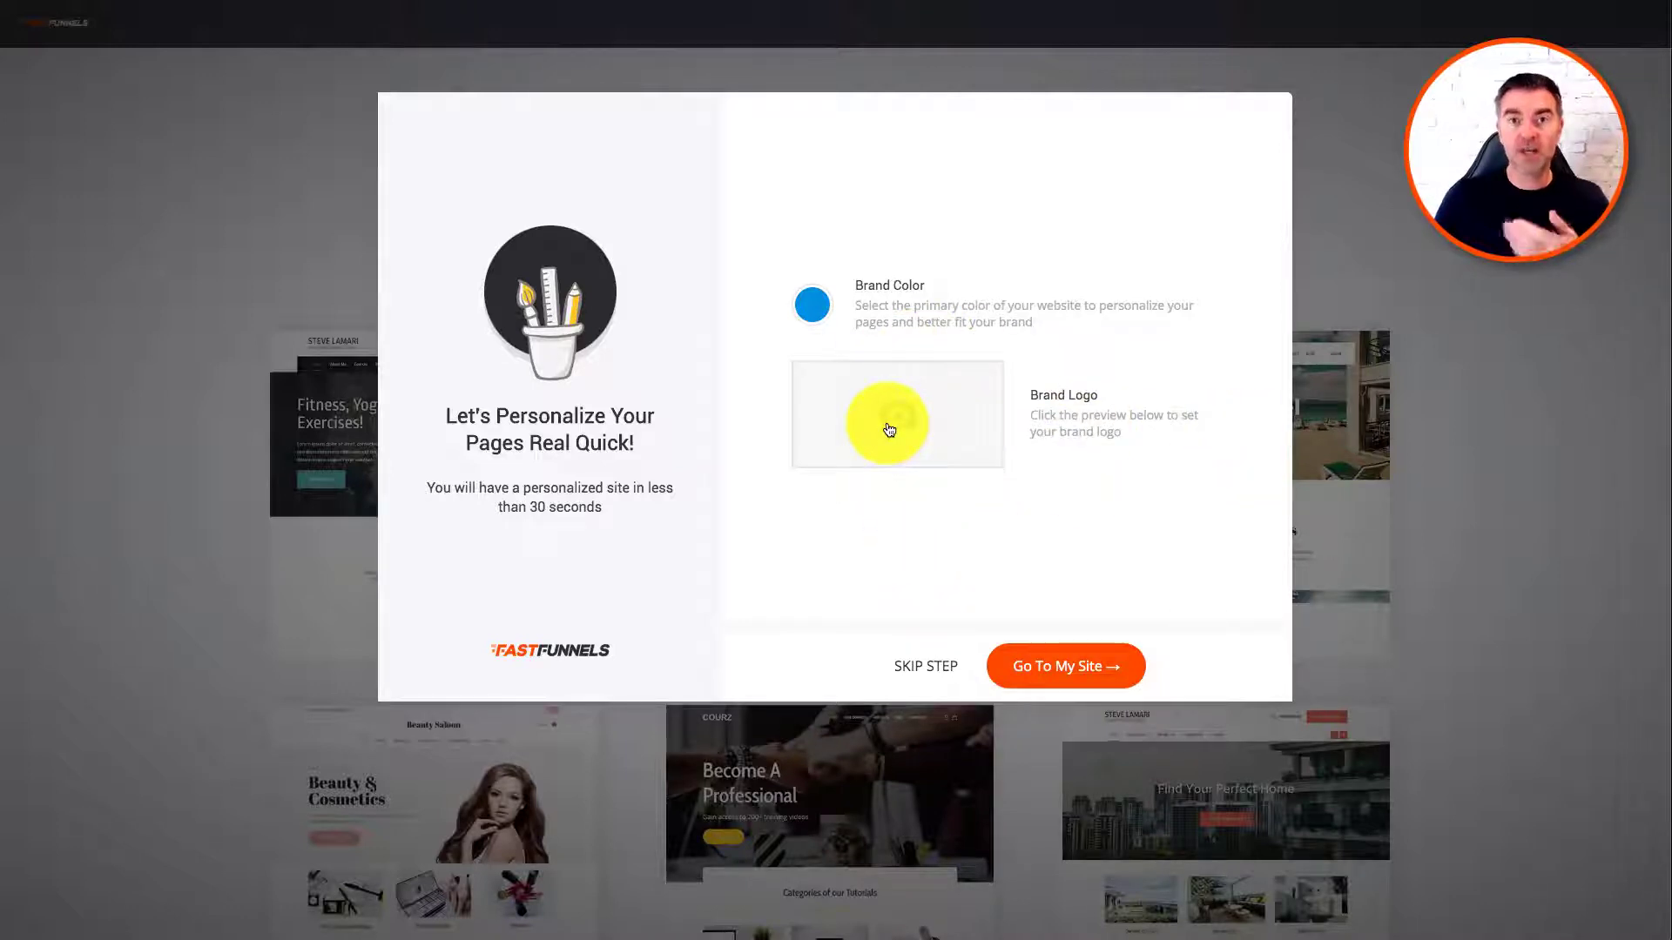
click(1068, 668)
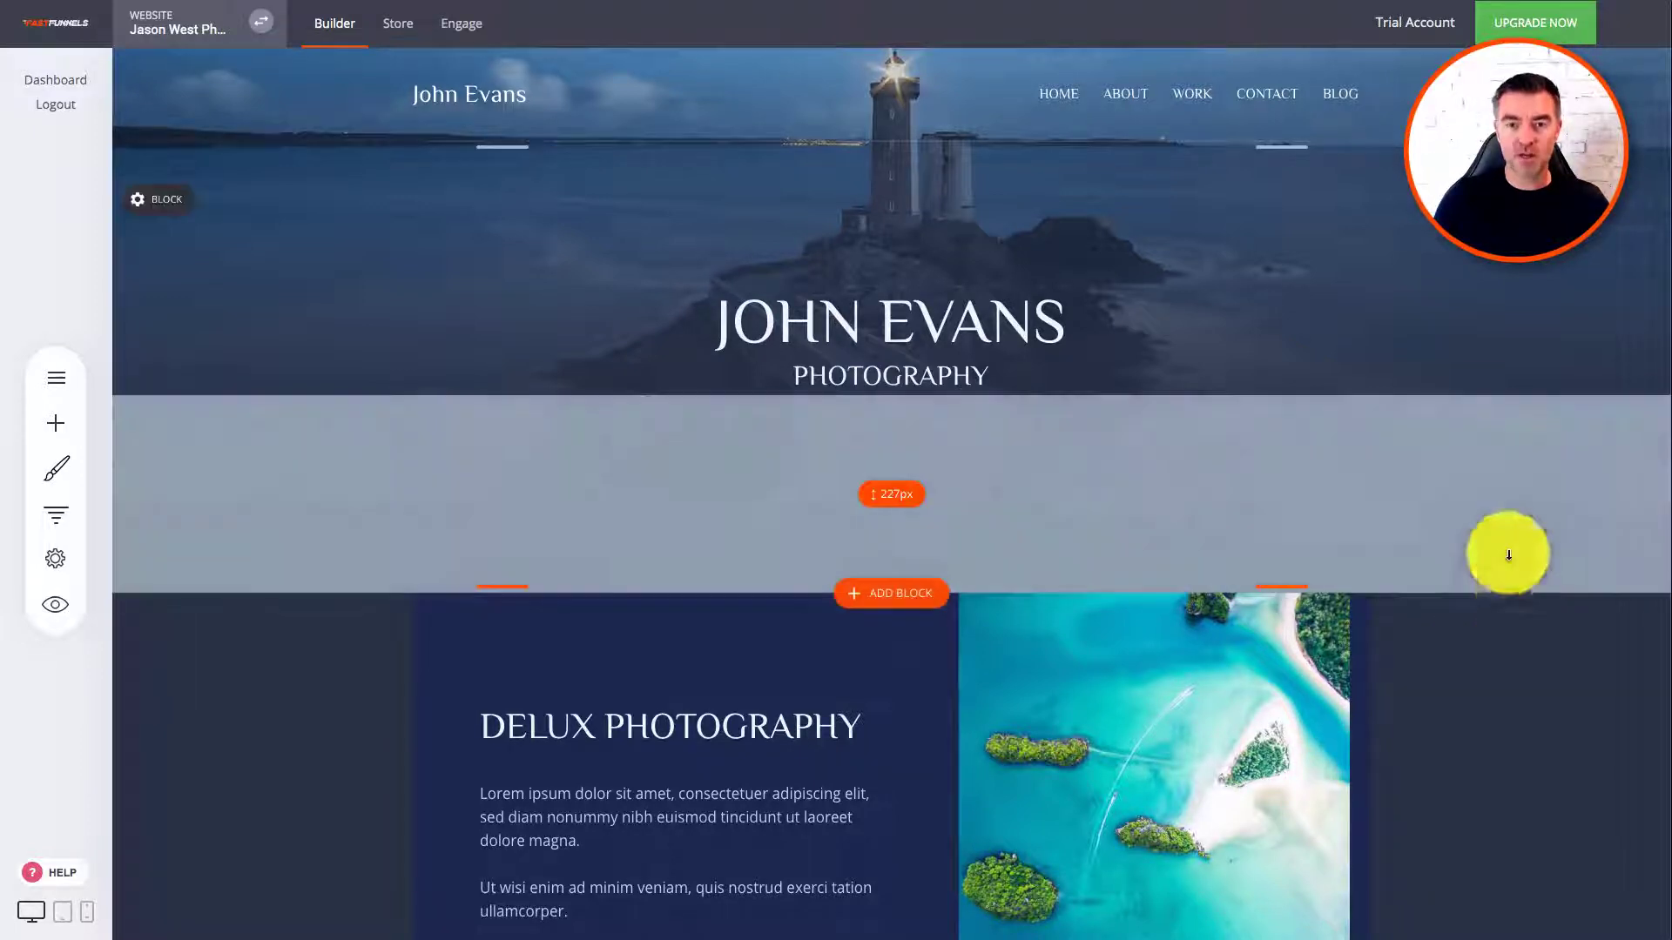
Step: Replace the hero heading's sample name with the photographer's name in capitals
scroll(1529, 712, down, 1)
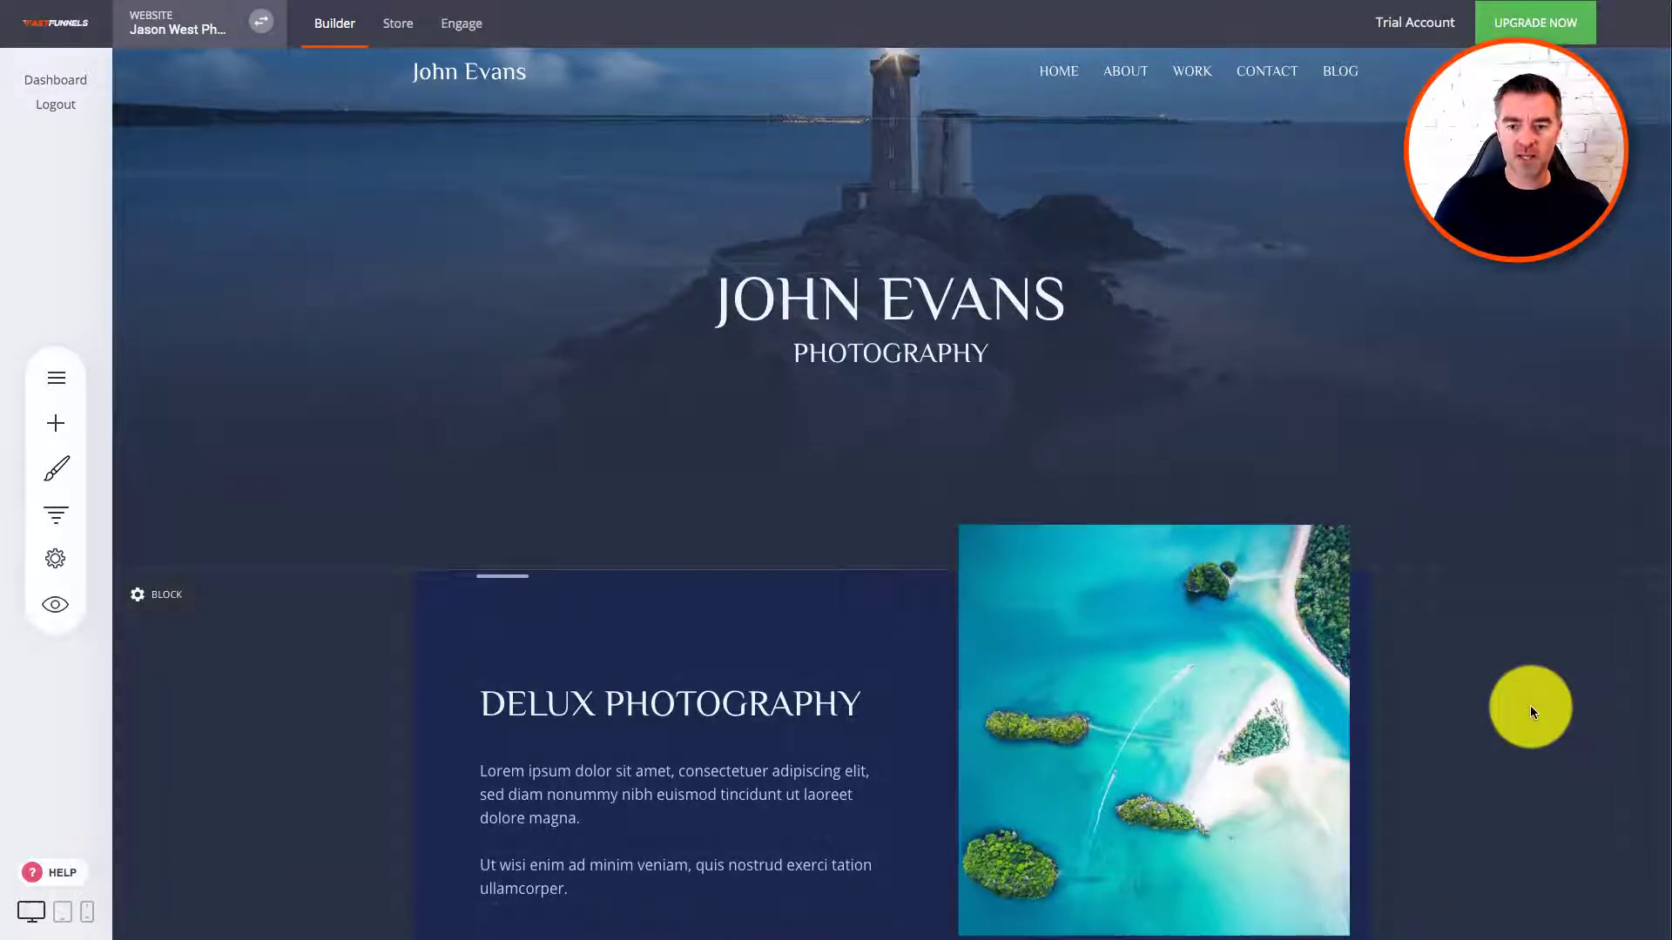
scroll(1529, 705, up, 1)
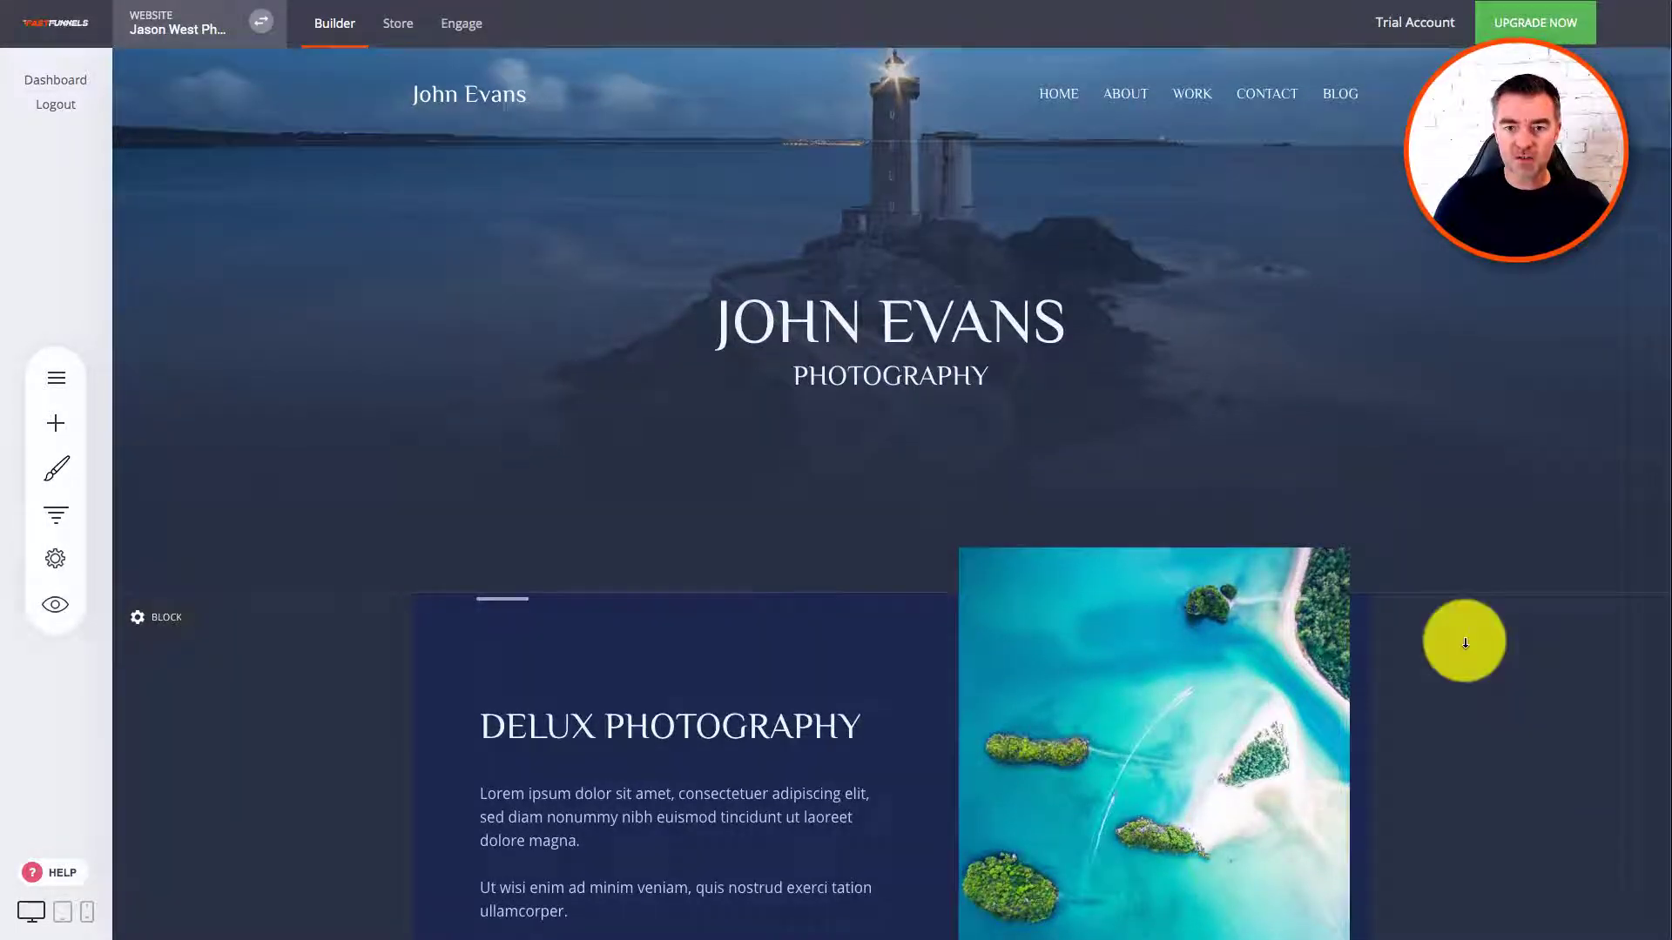
click(829, 317)
drag(731, 323, 1077, 324)
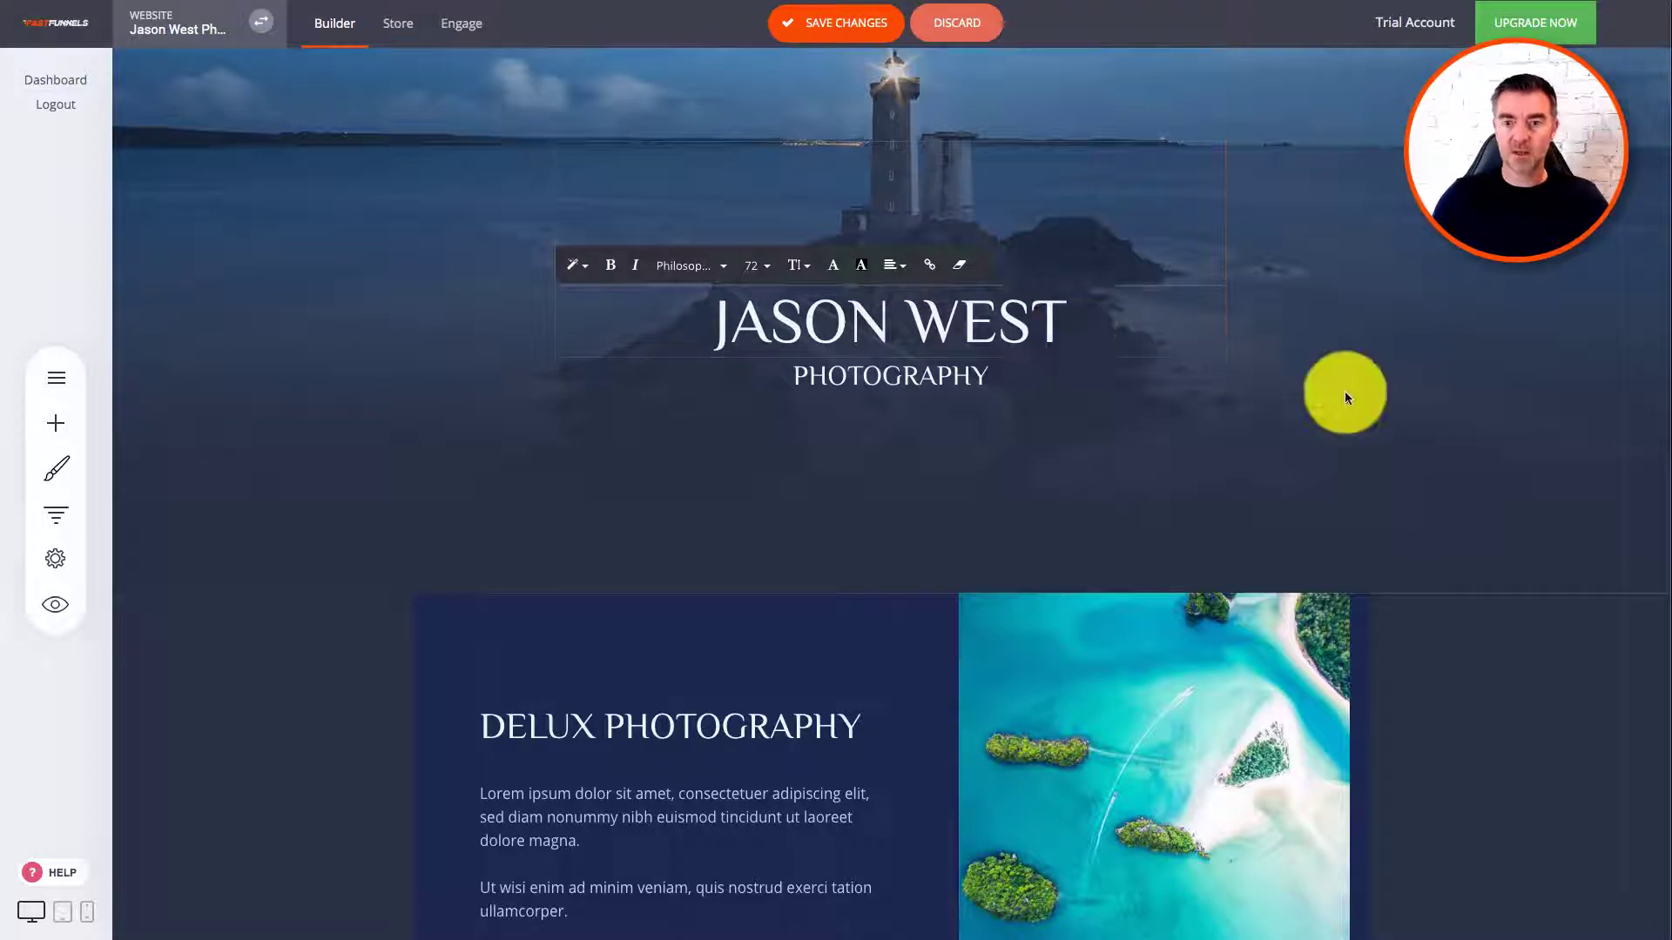
click(1345, 396)
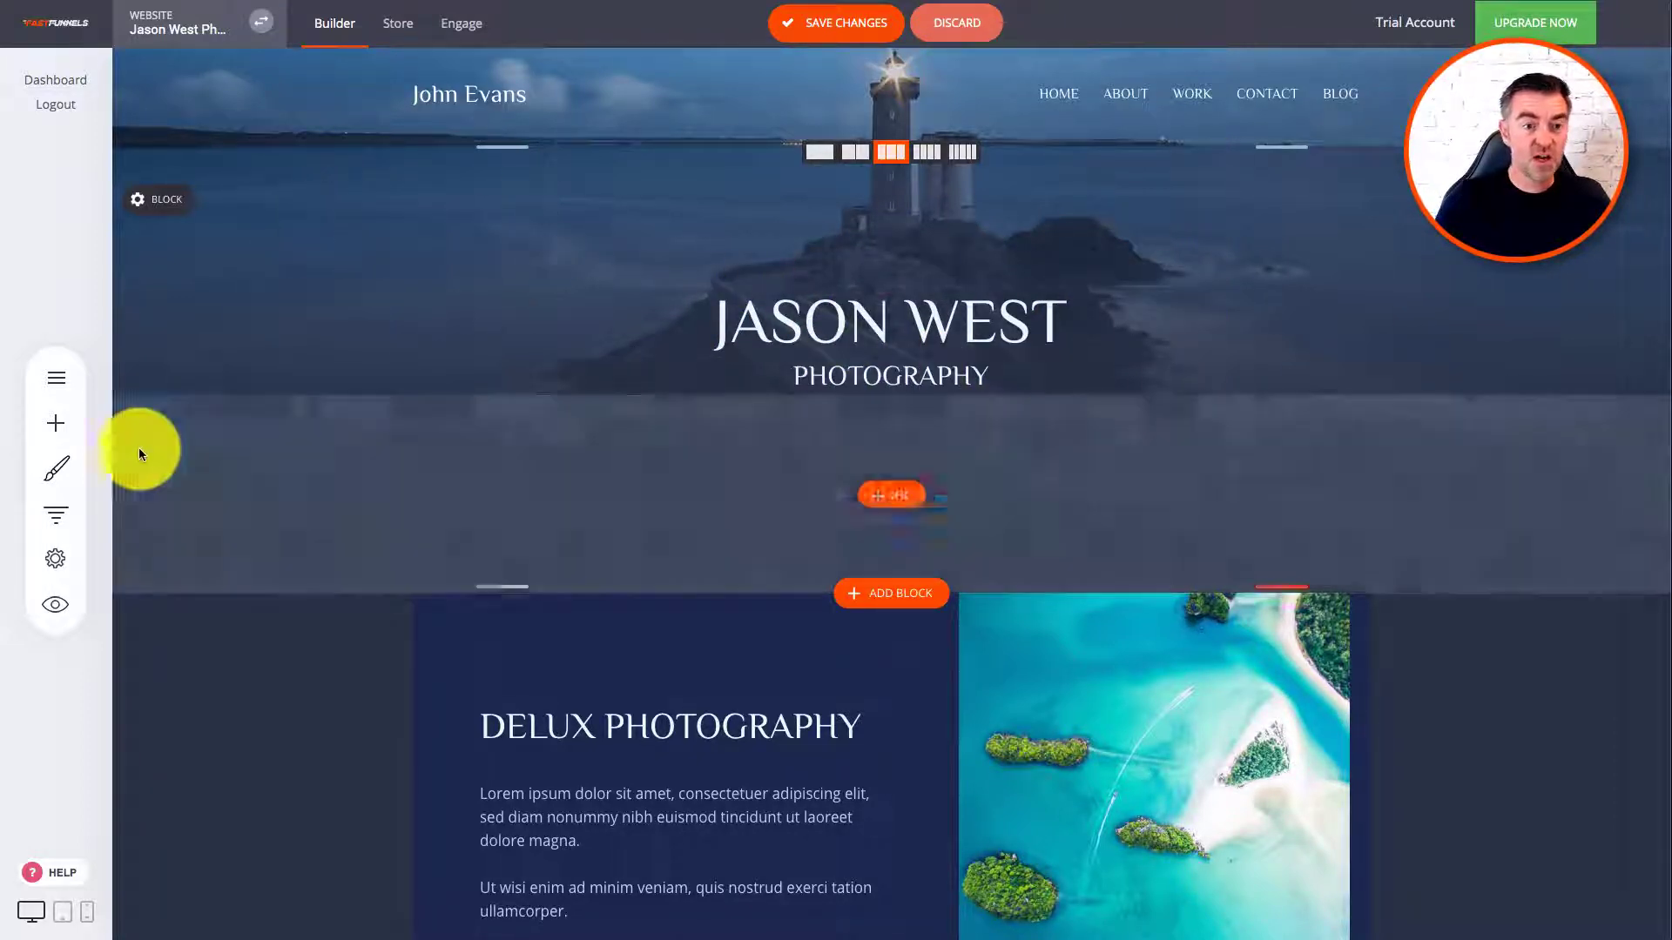
click(54, 468)
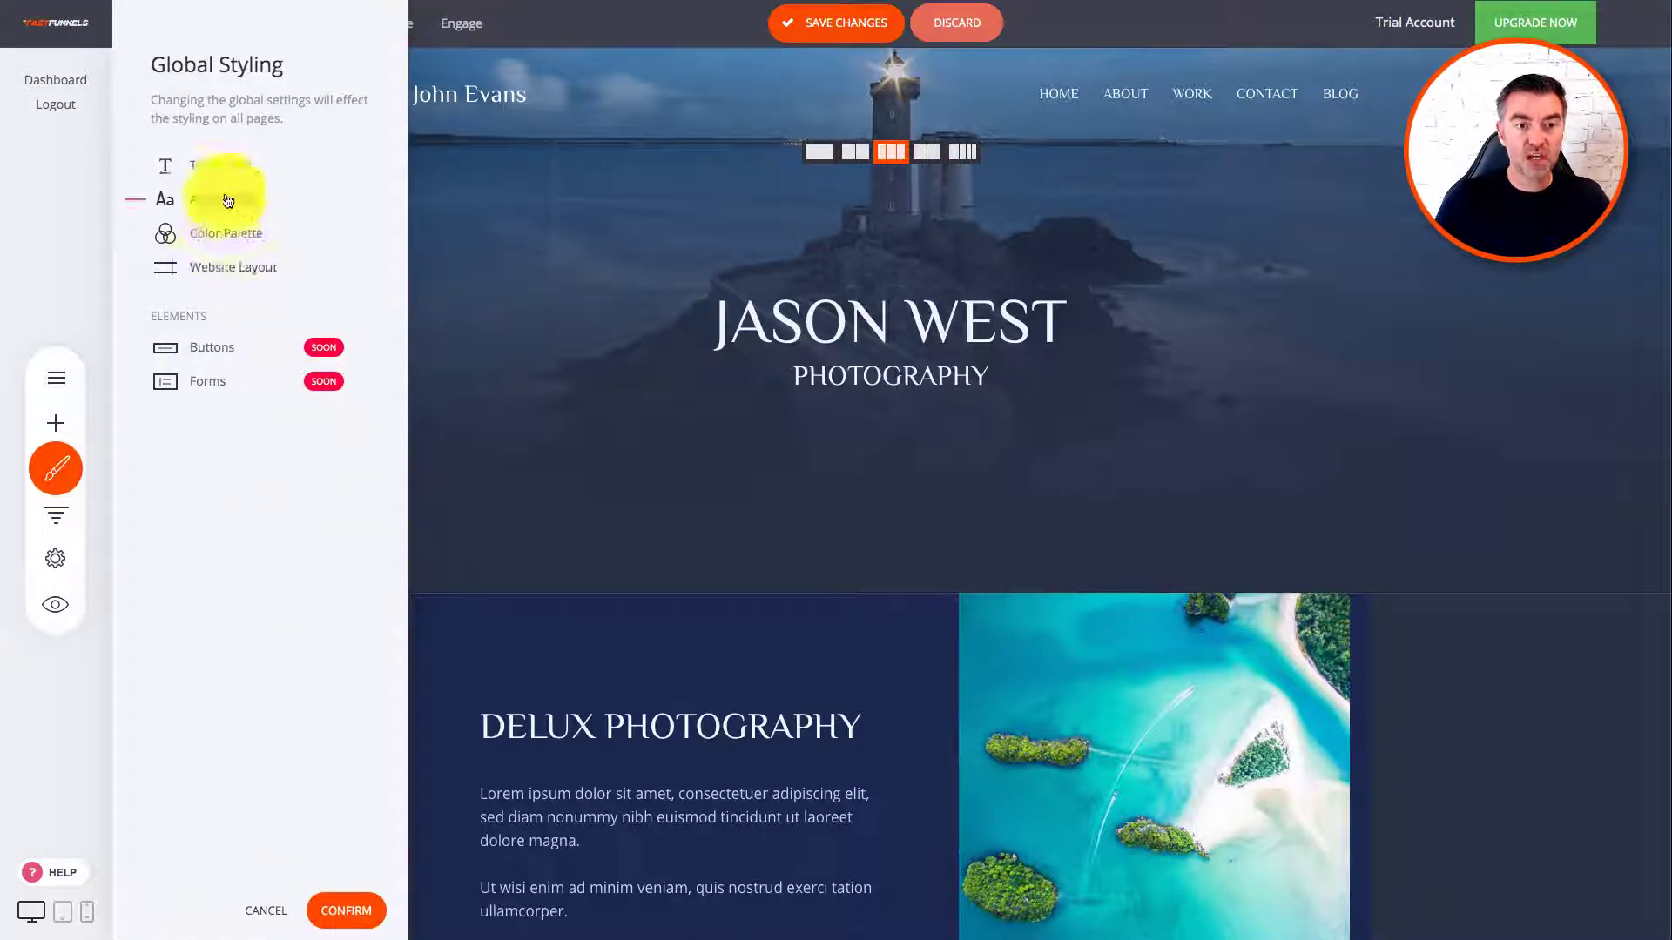
Step: Review Text Styling and the Roboto 700 and Philosopher fonts, closing the font list without adding any
click(220, 166)
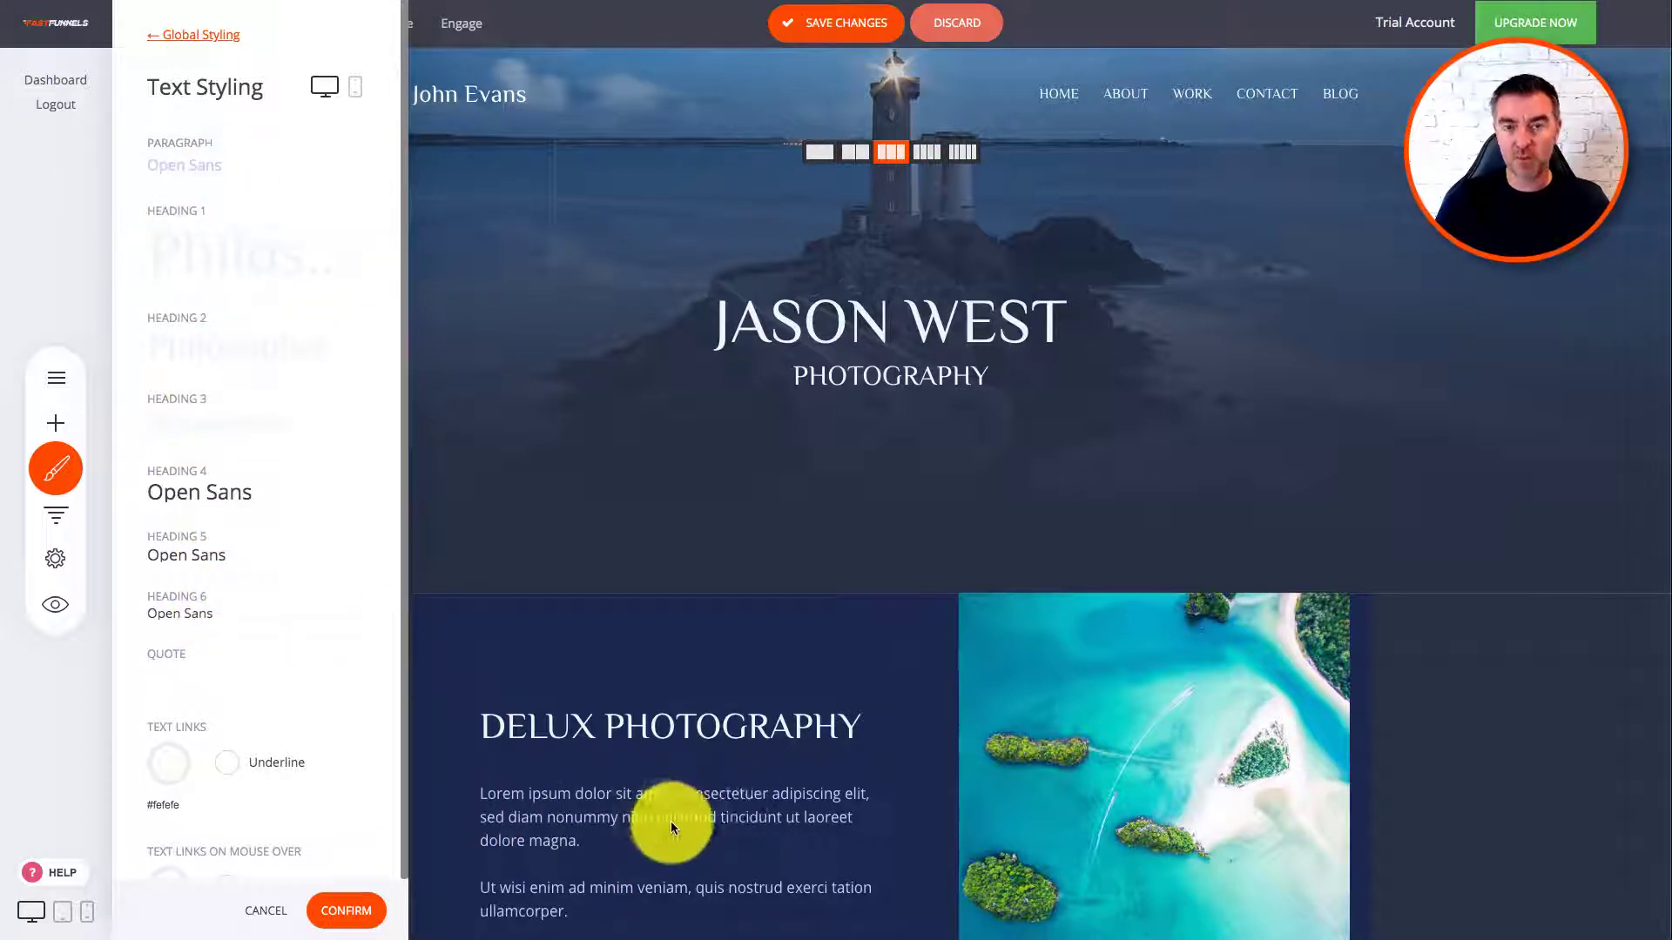
scroll(296, 583, down, 1)
scroll(295, 589, up, 1)
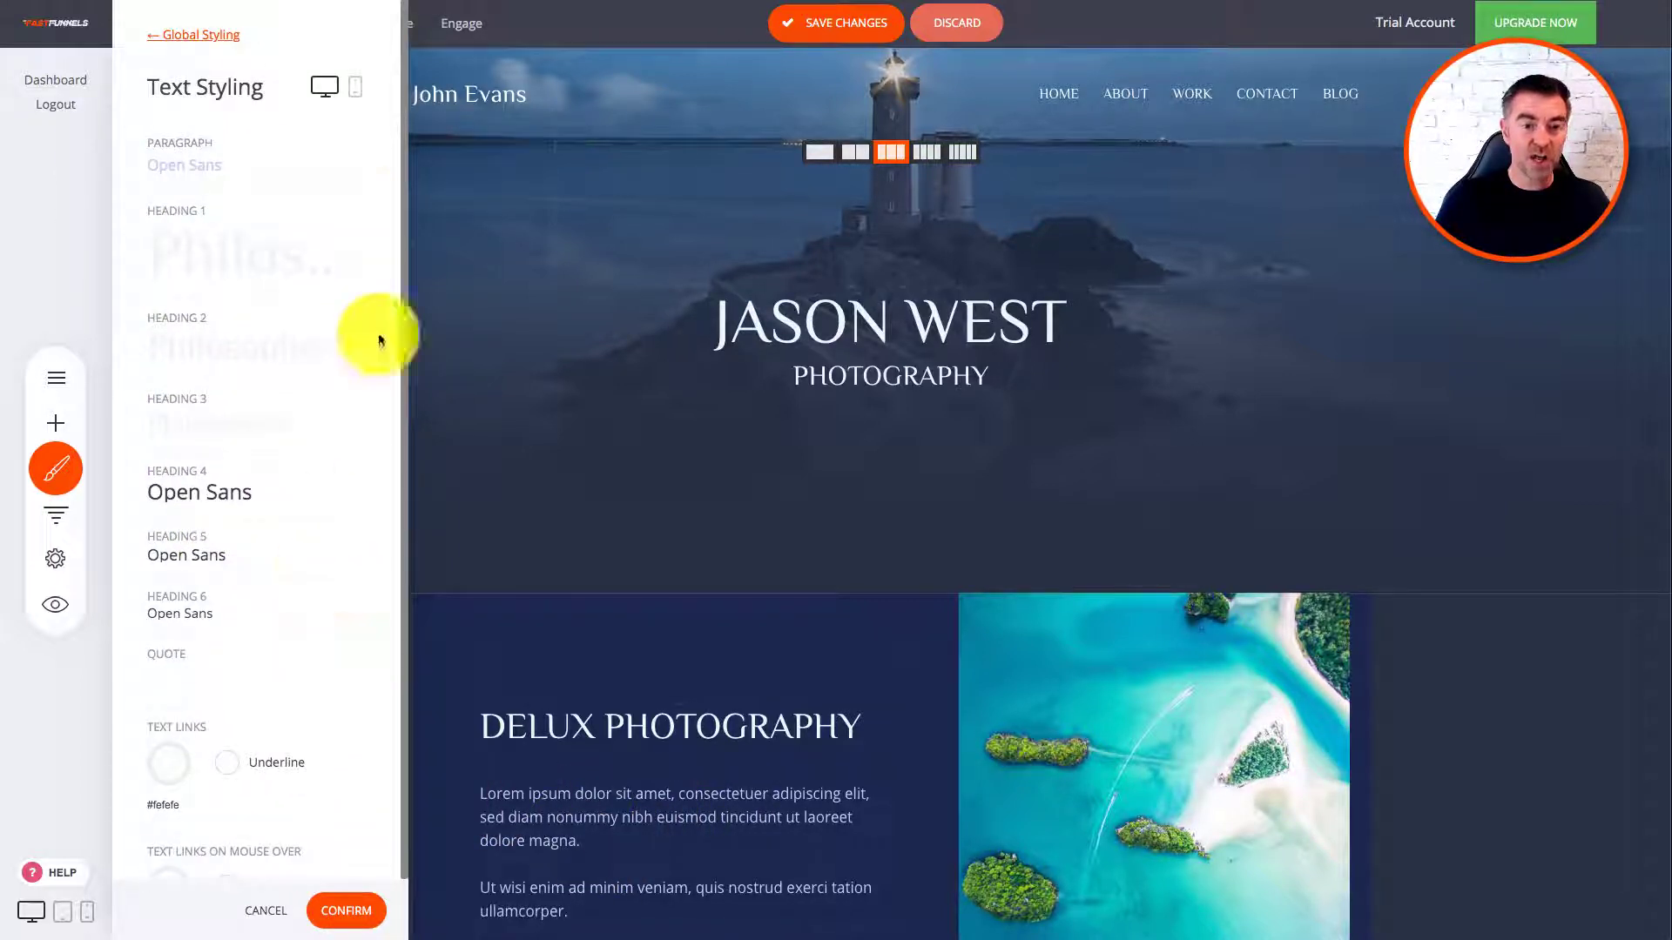
click(161, 36)
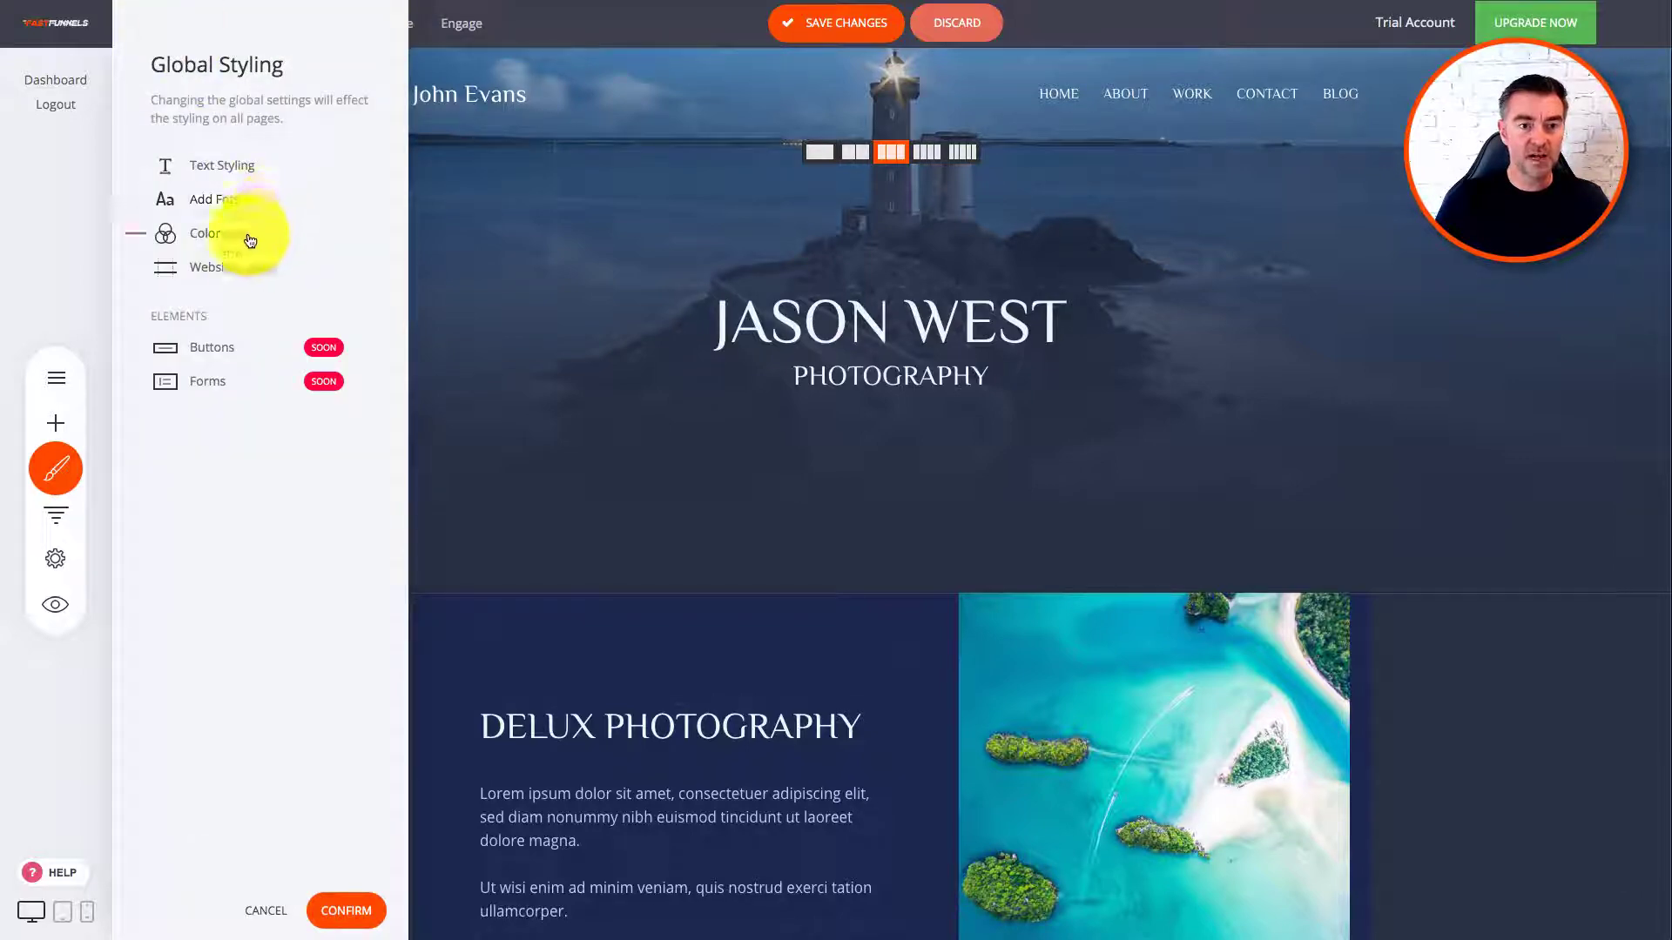
click(223, 202)
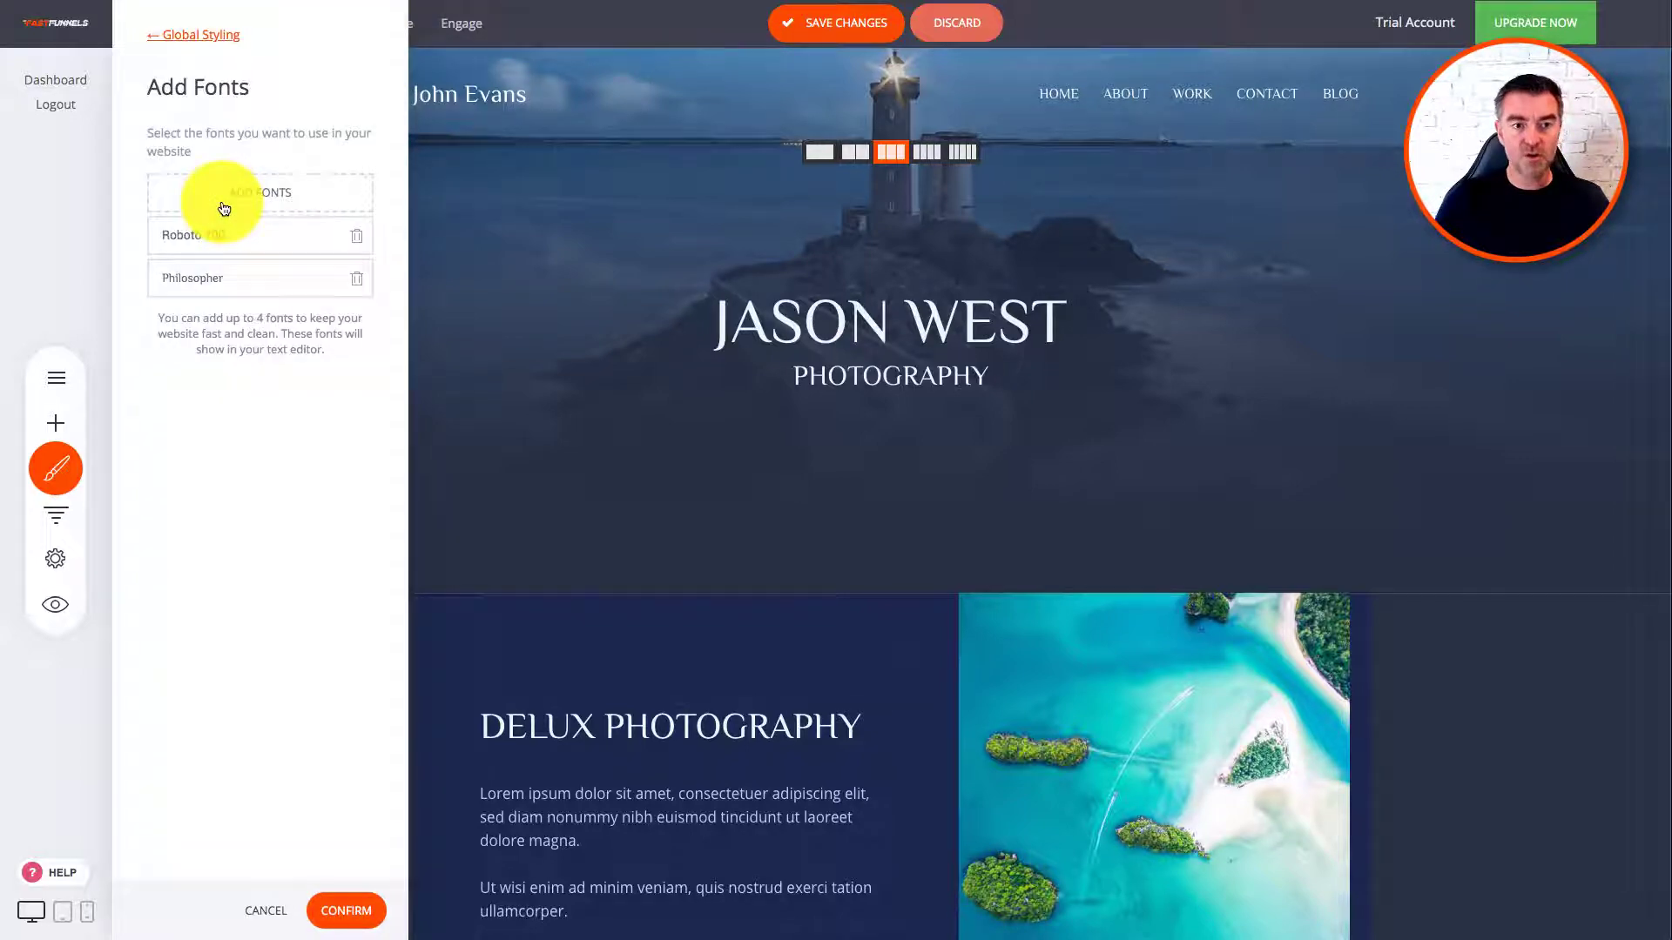
click(286, 194)
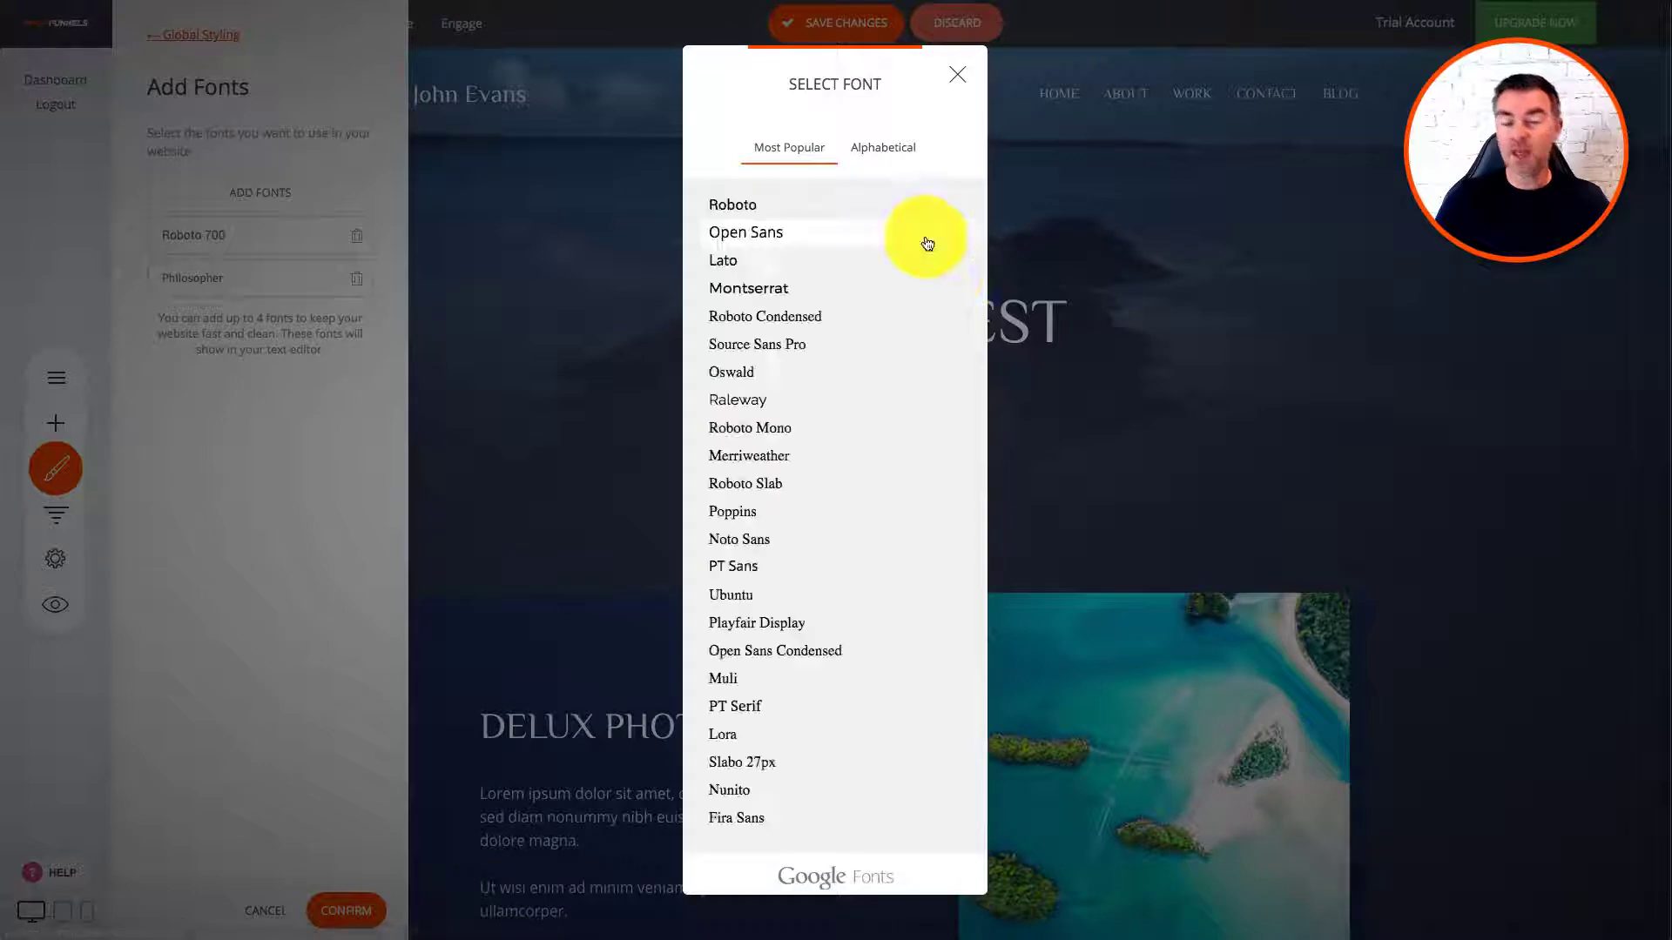
scroll(881, 471, down, 15)
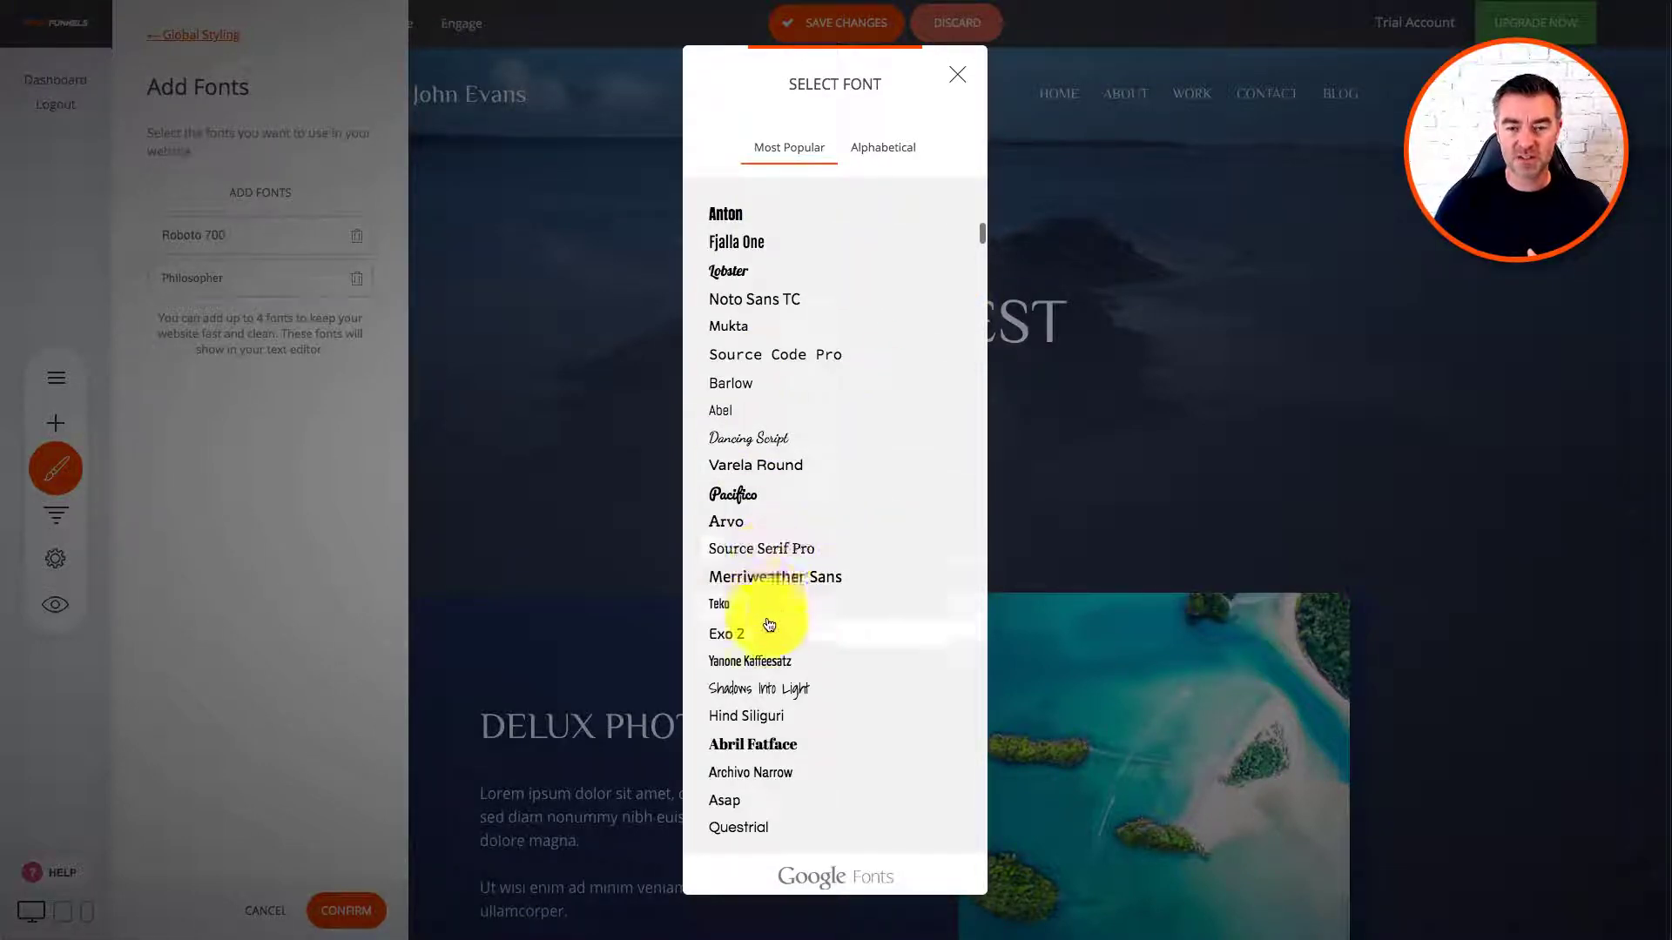
click(957, 75)
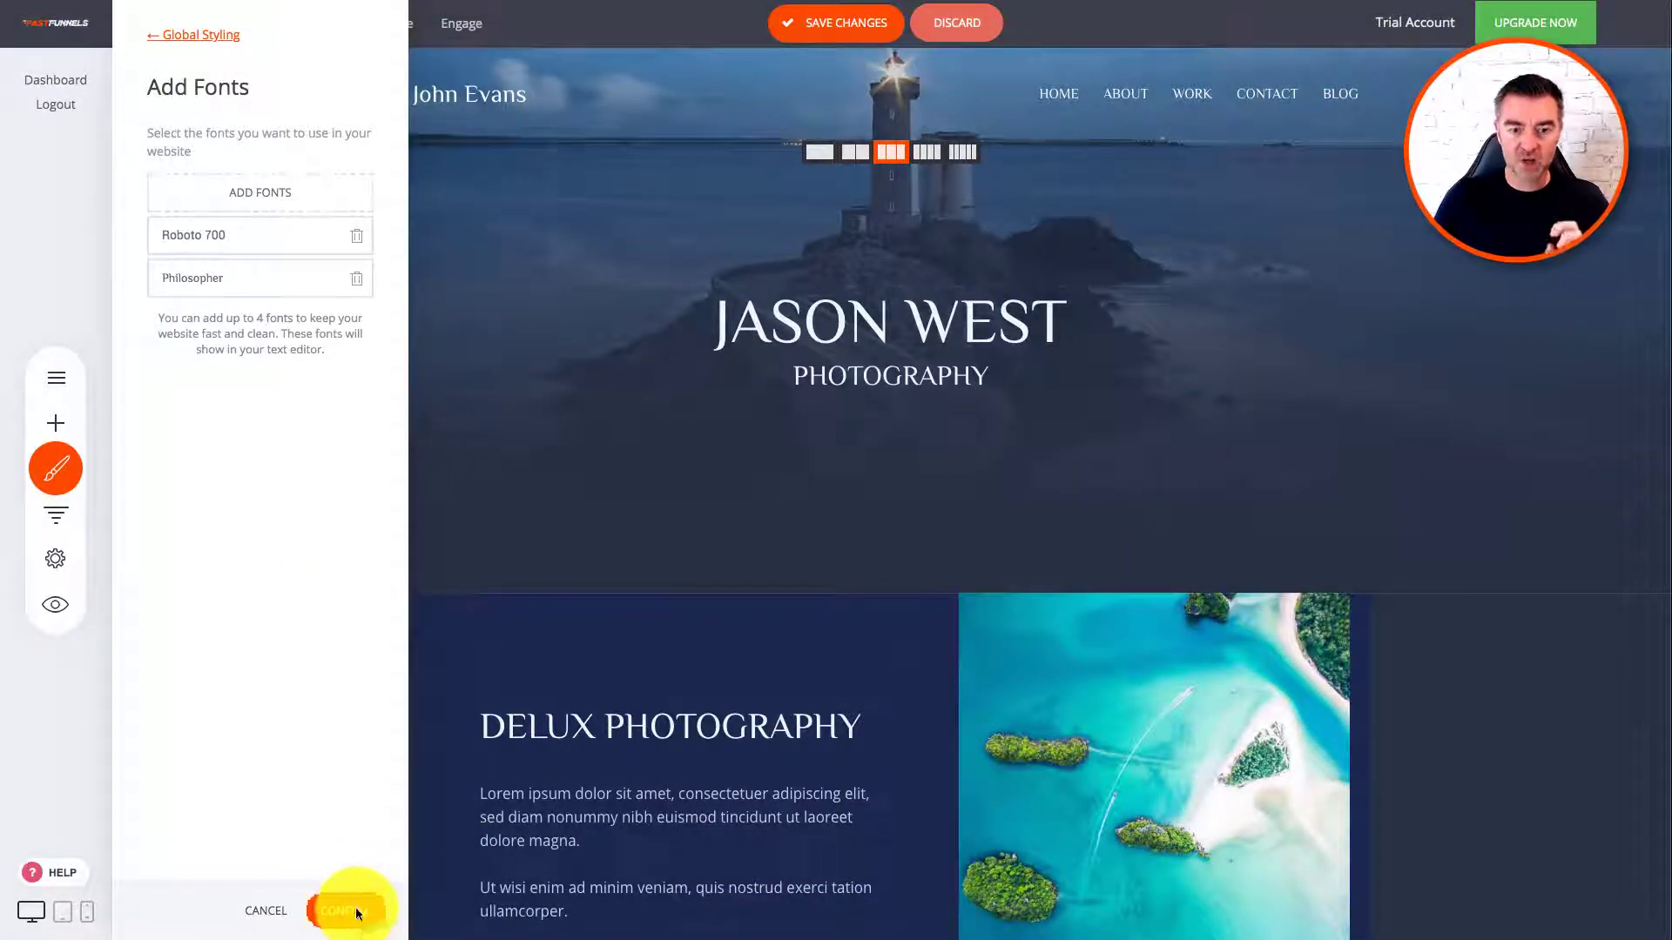
click(357, 913)
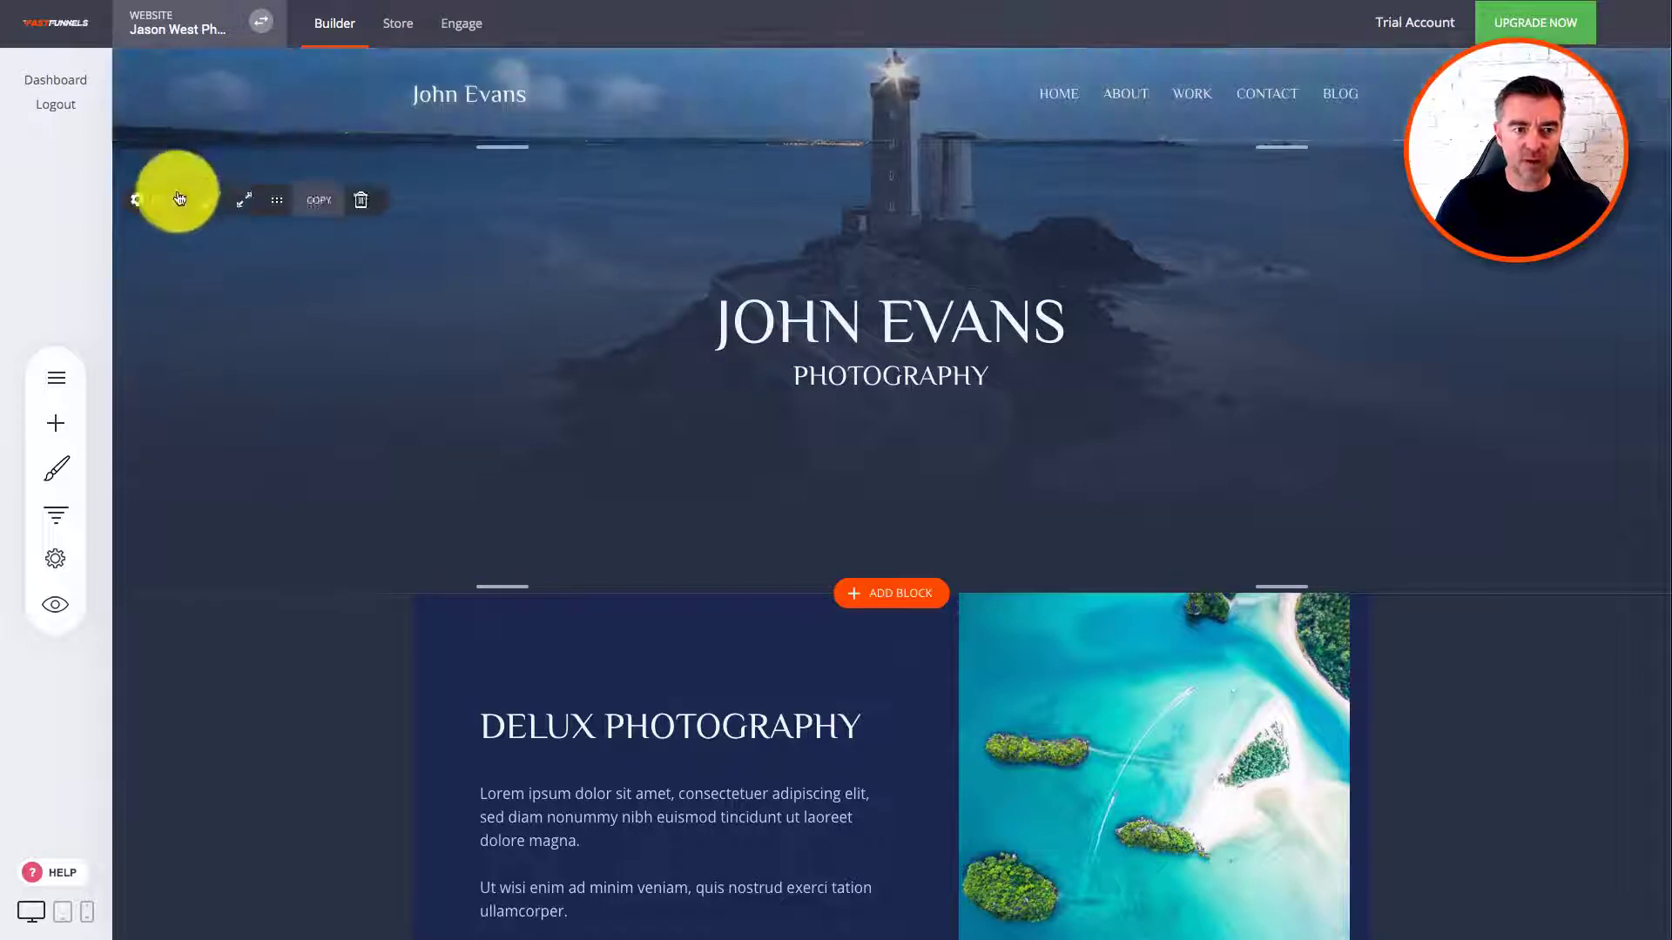
click(212, 196)
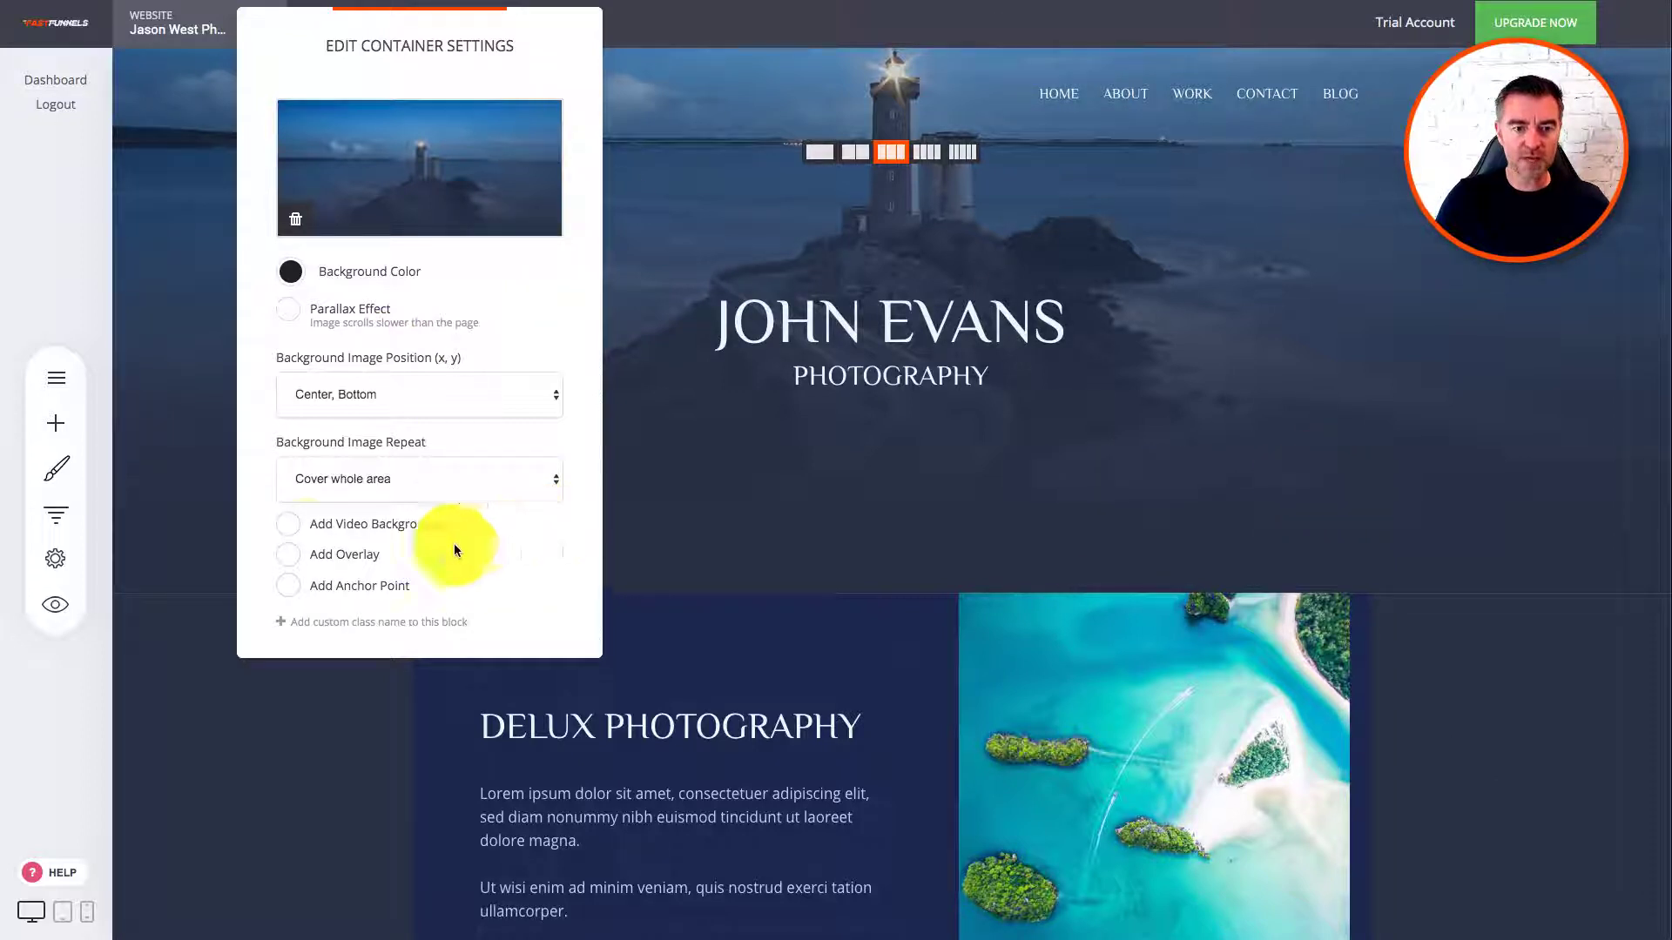
click(192, 416)
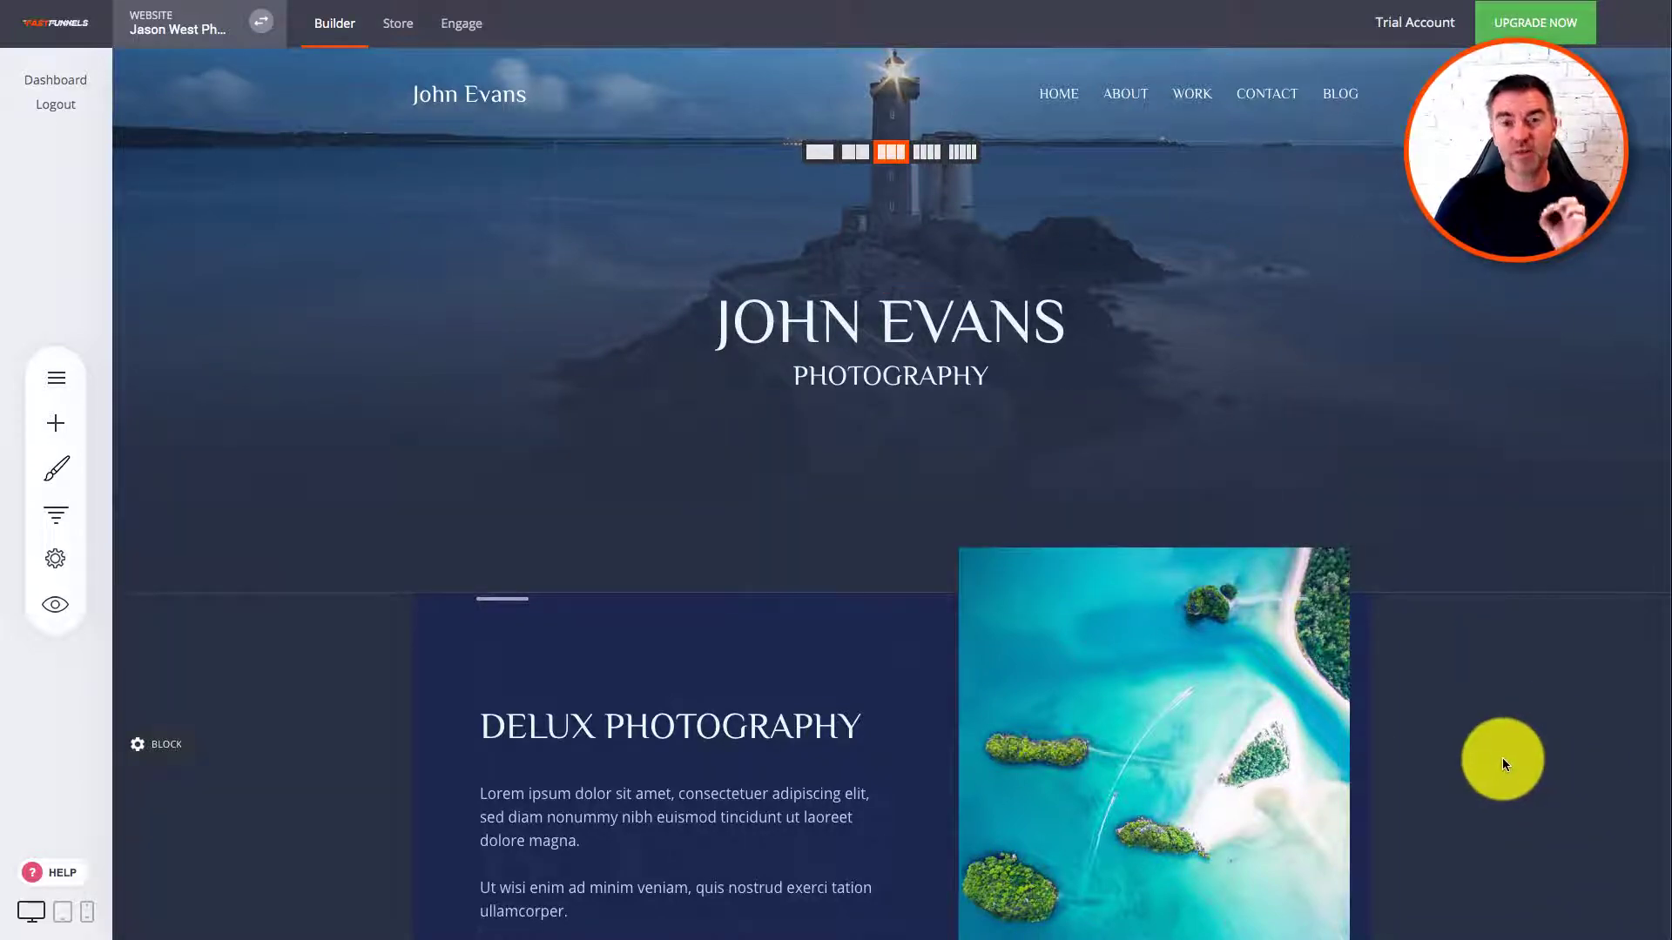
scroll(1510, 765, down, 7)
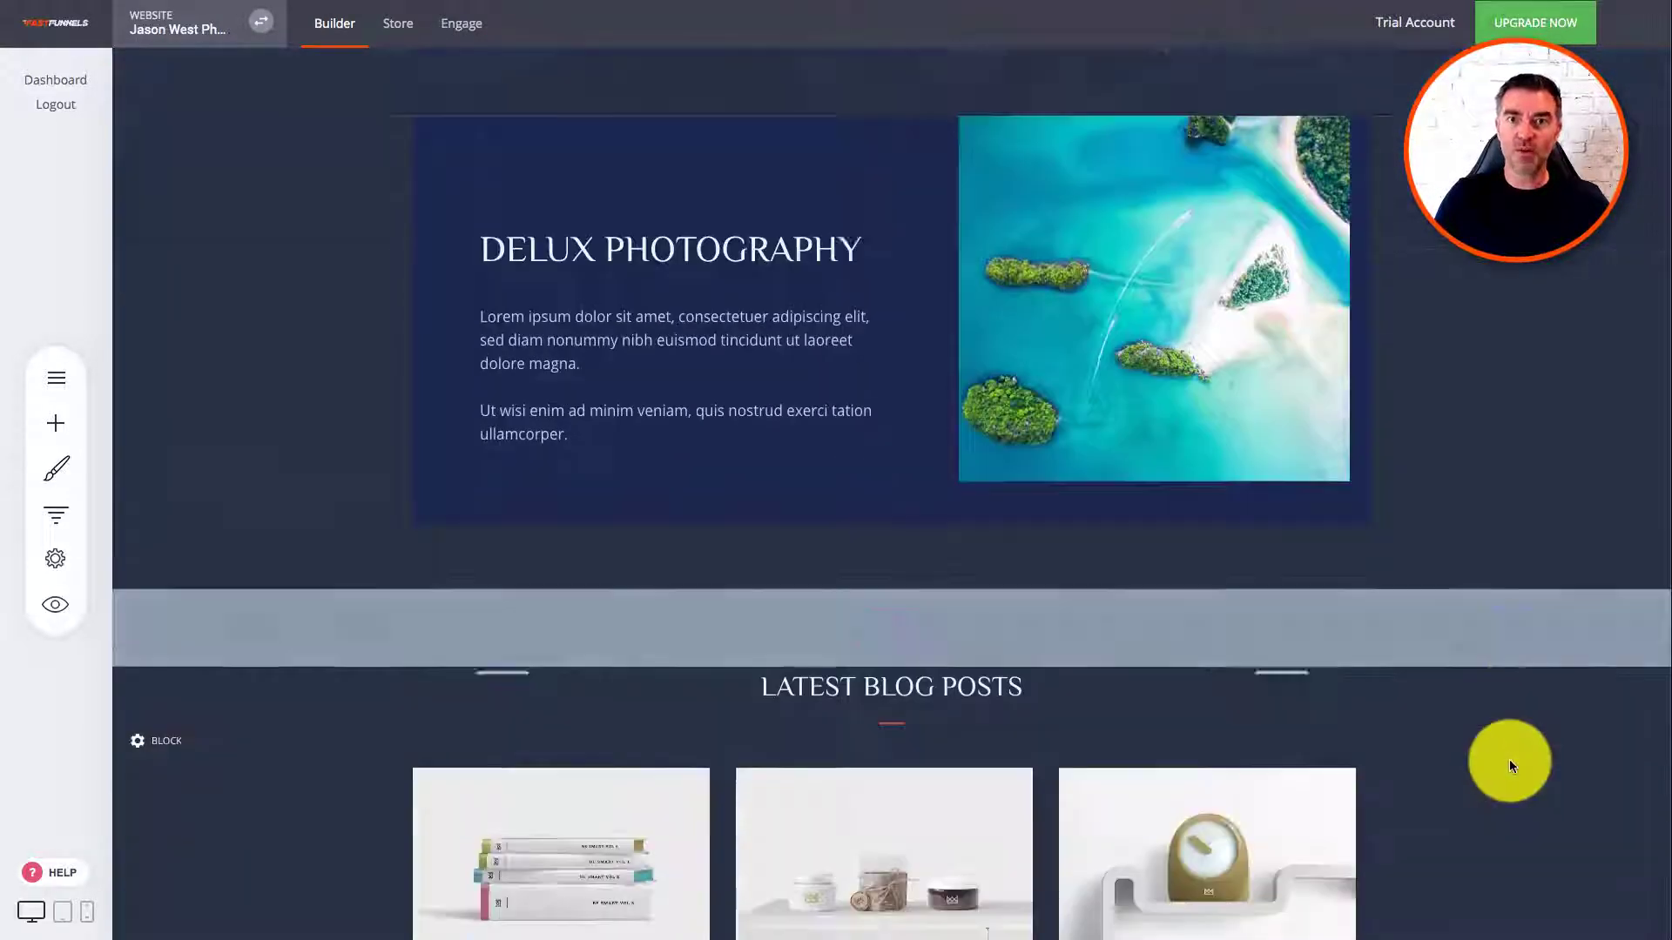
scroll(1508, 760, up, 2)
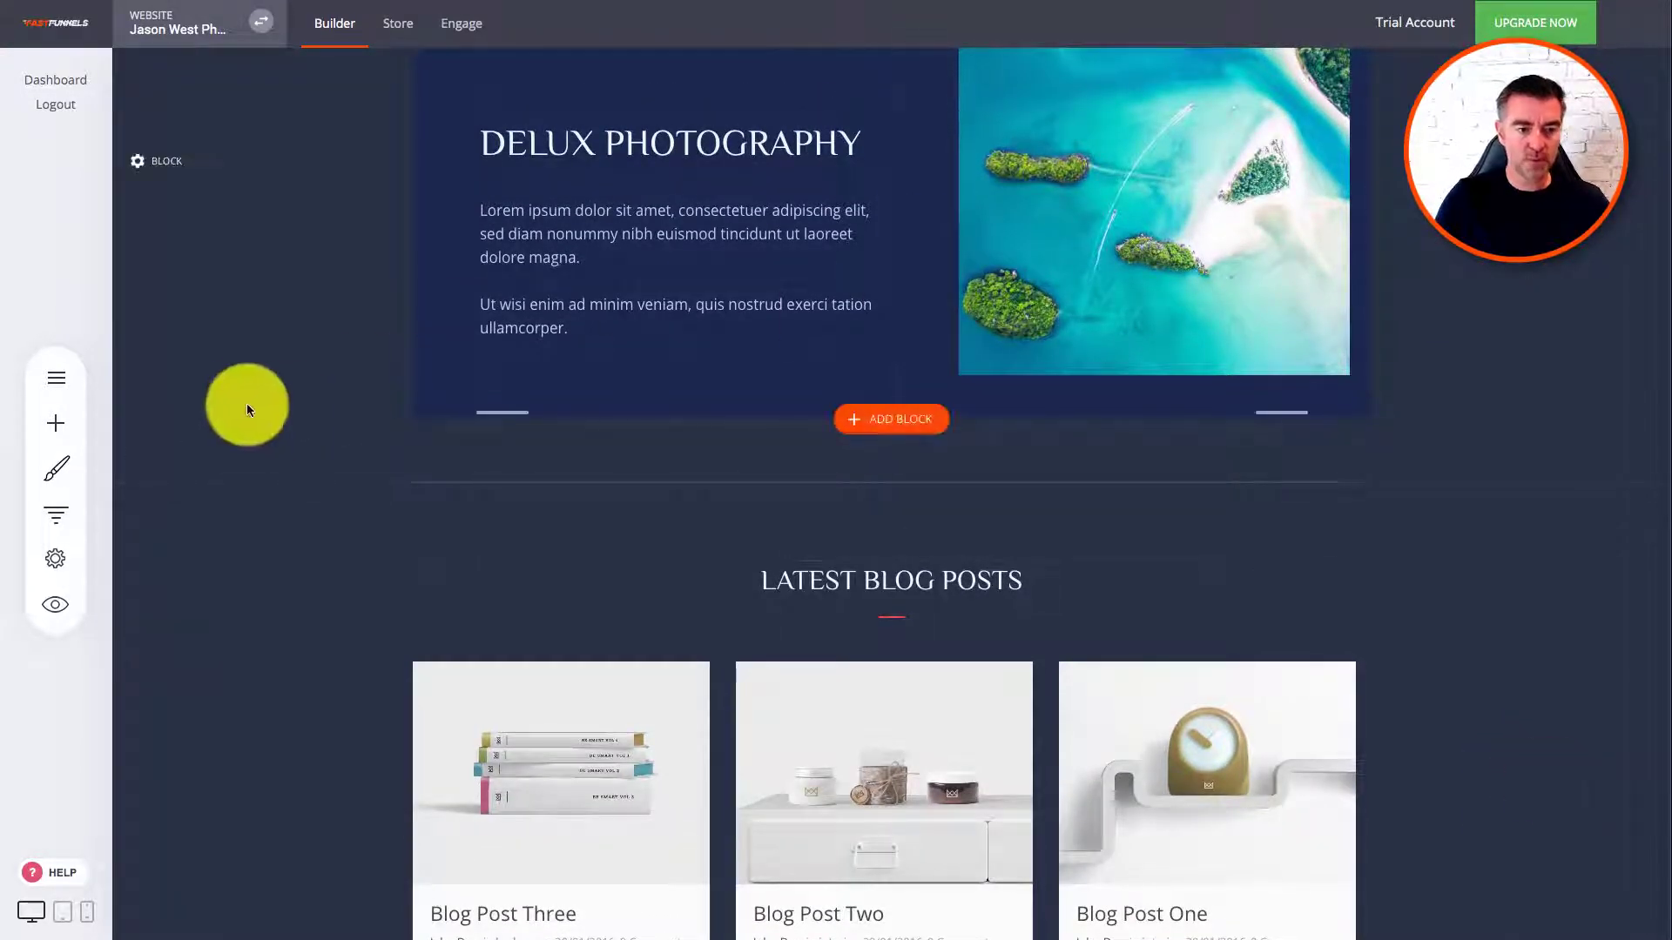
Step: Place an image widget below Delux Photography and start adding pictures to it
click(55, 426)
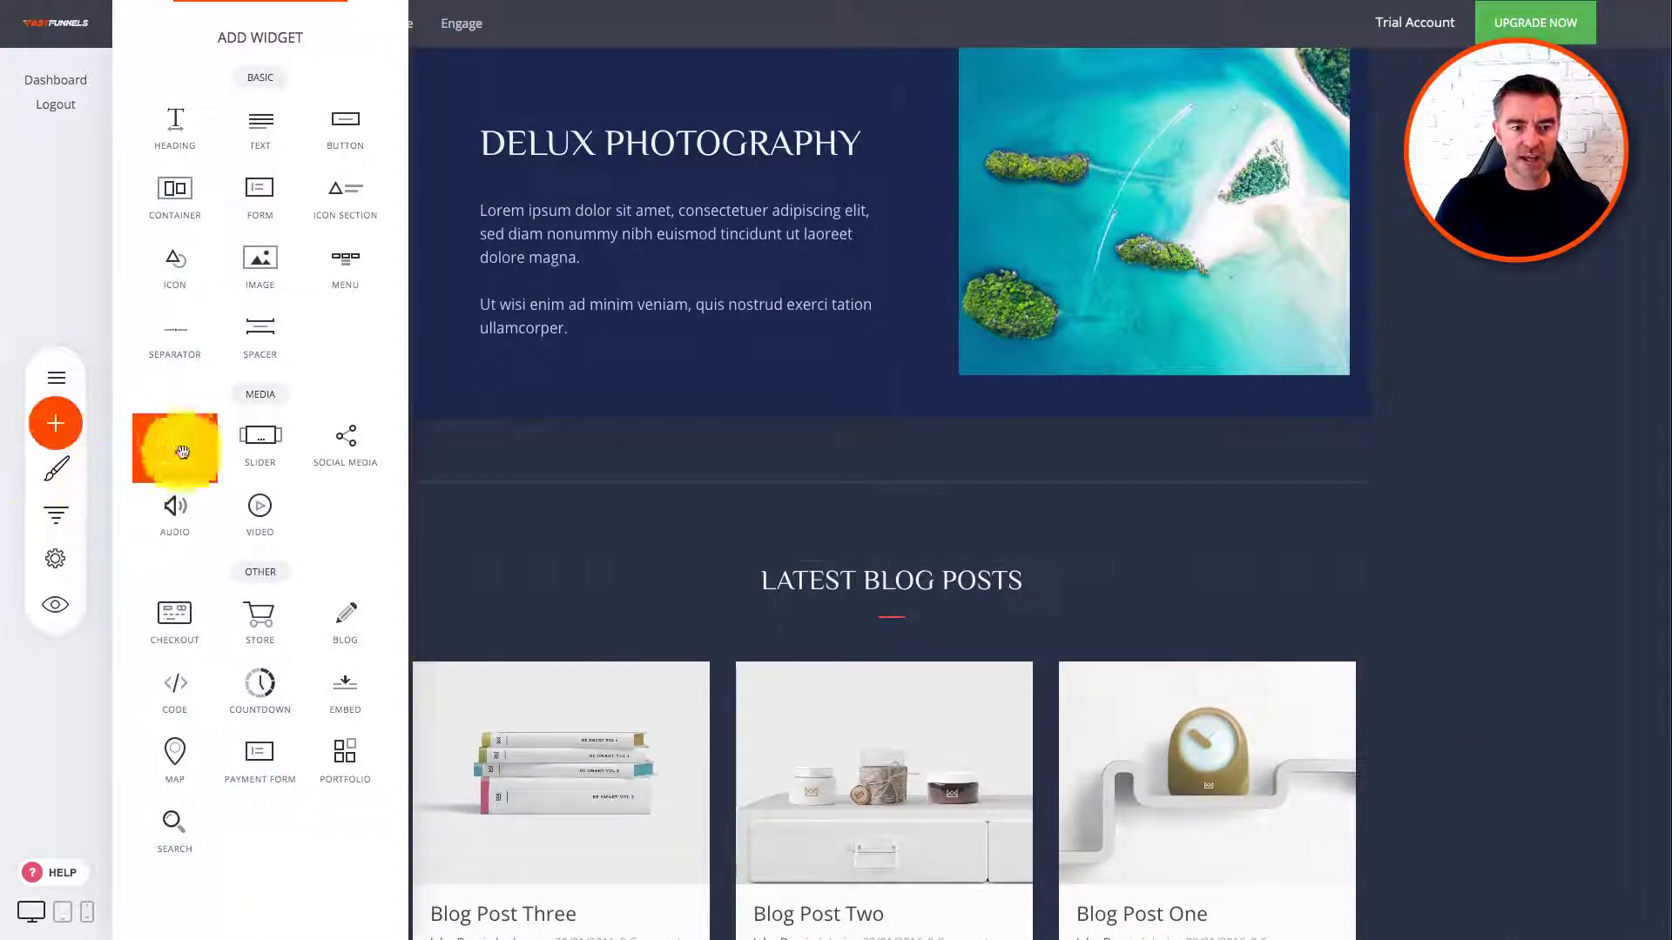
drag(172, 437, 959, 497)
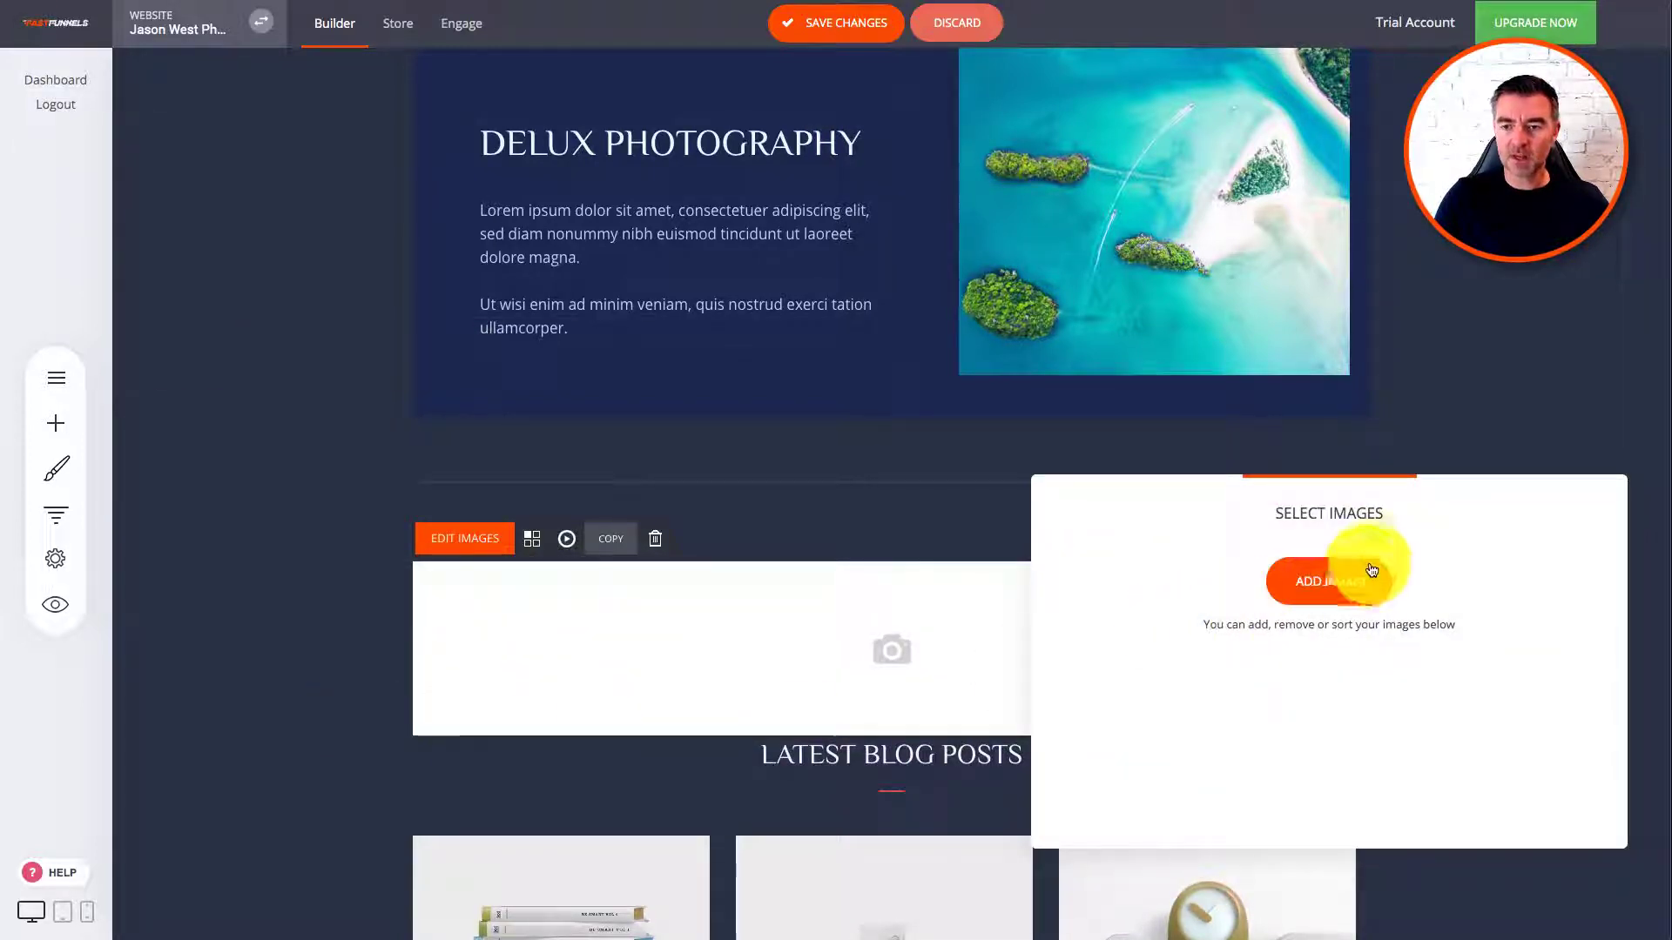
click(1354, 586)
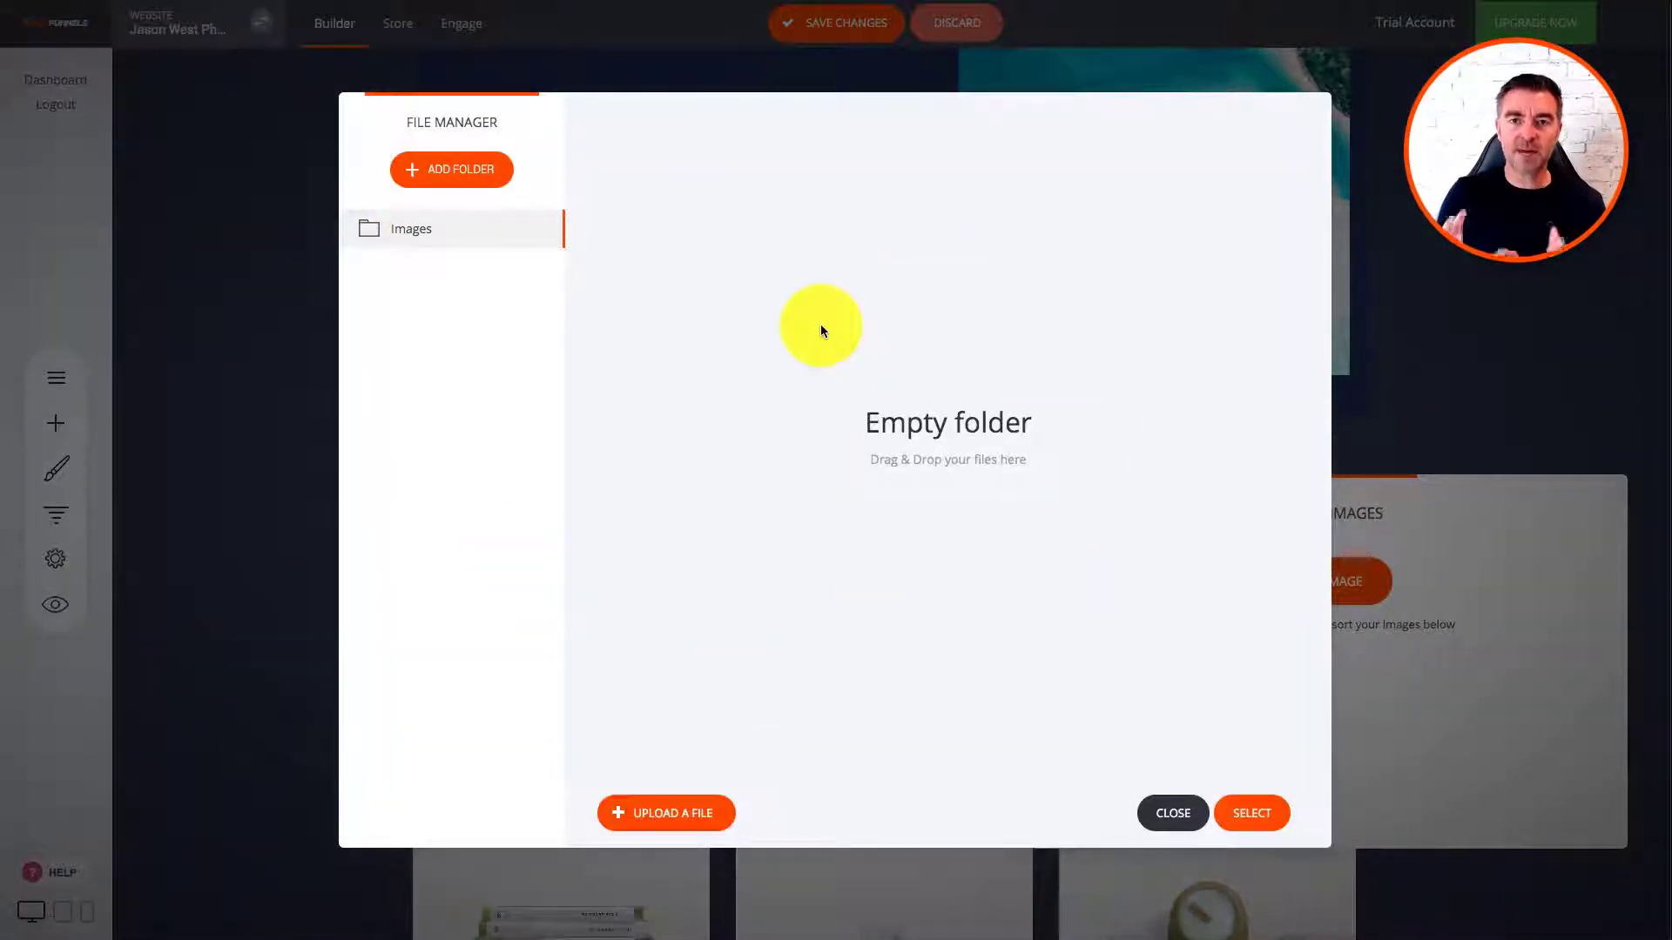
Step: Create a Portfolio folder in the File Manager and open it
click(443, 179)
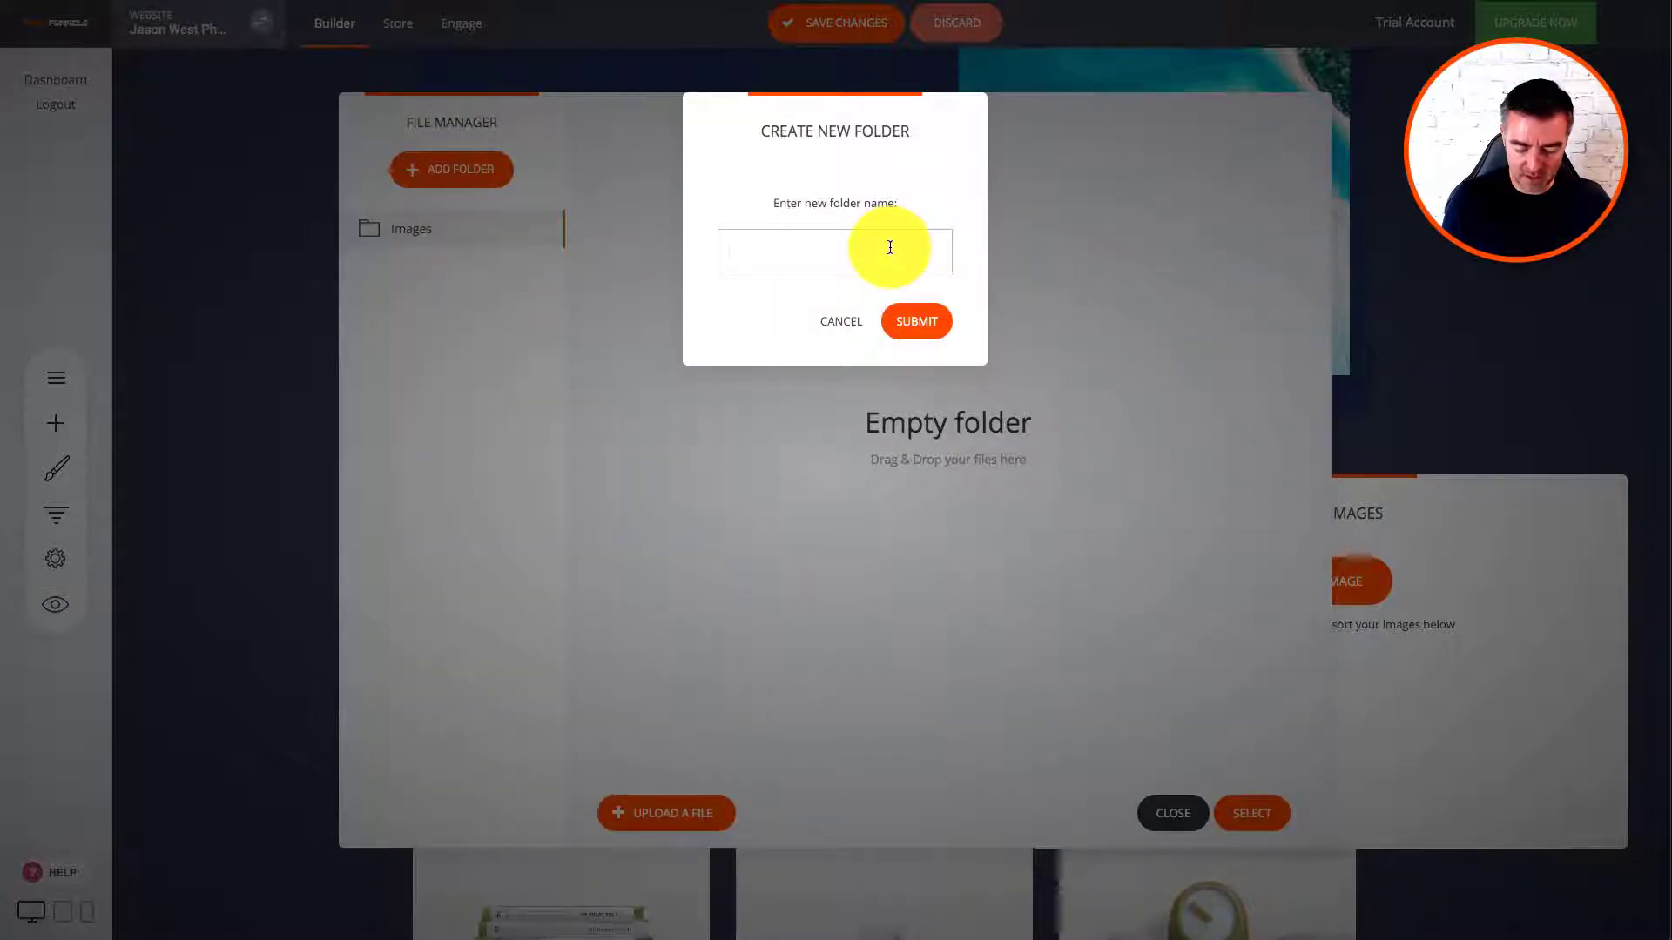
text(Portfolio)
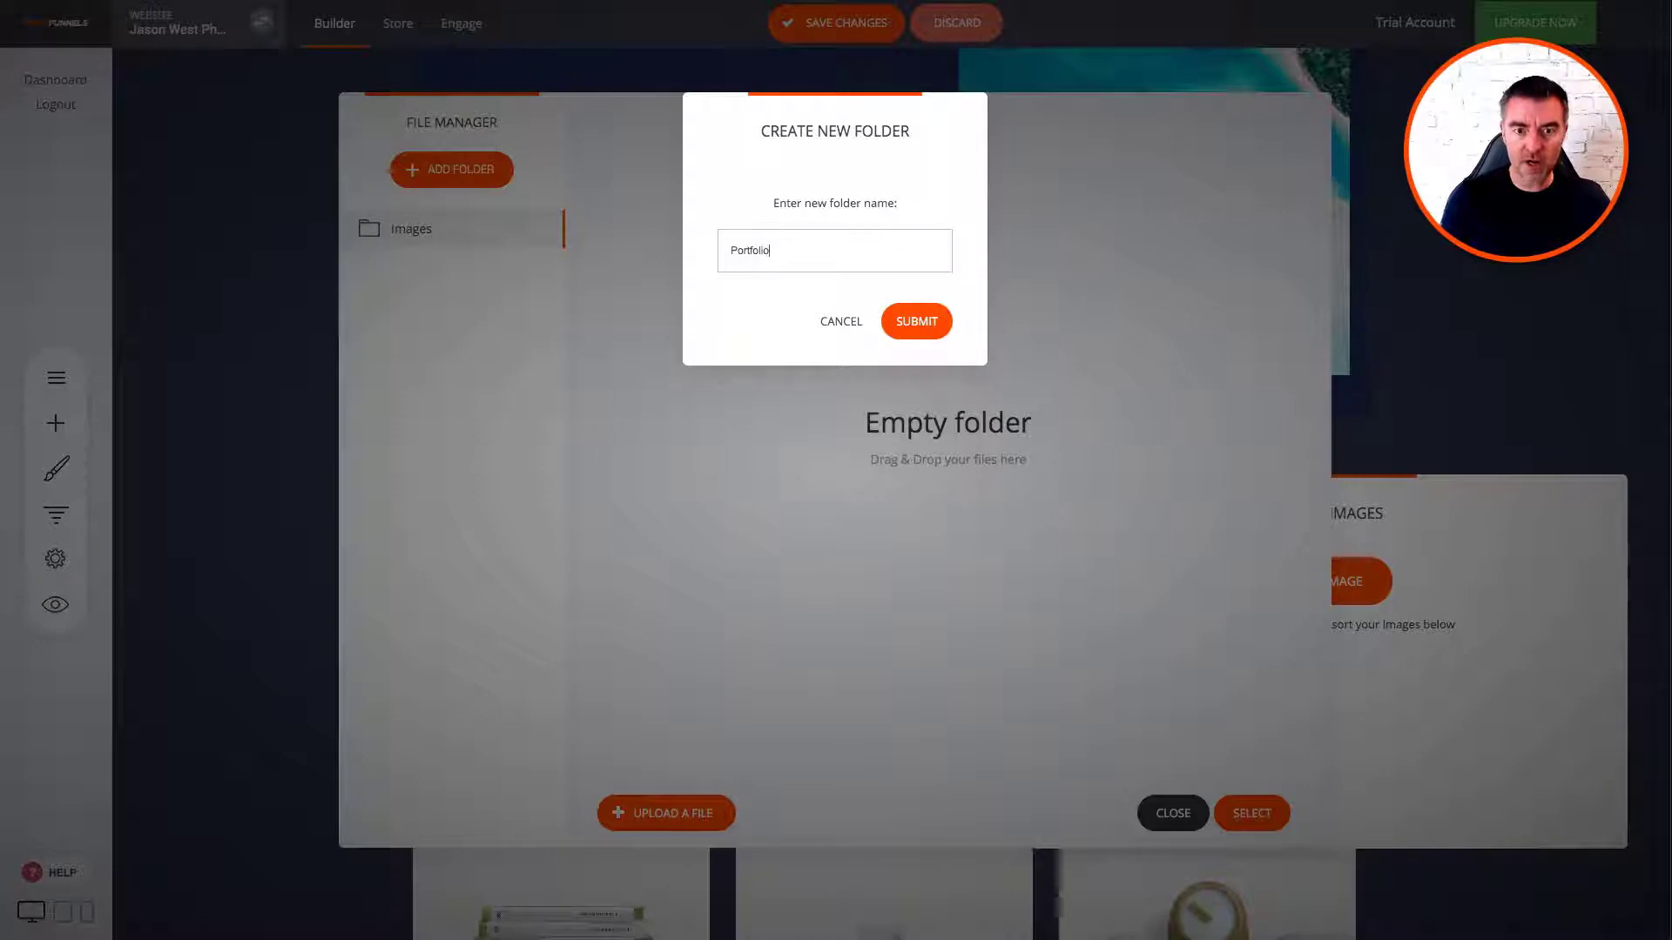
click(919, 321)
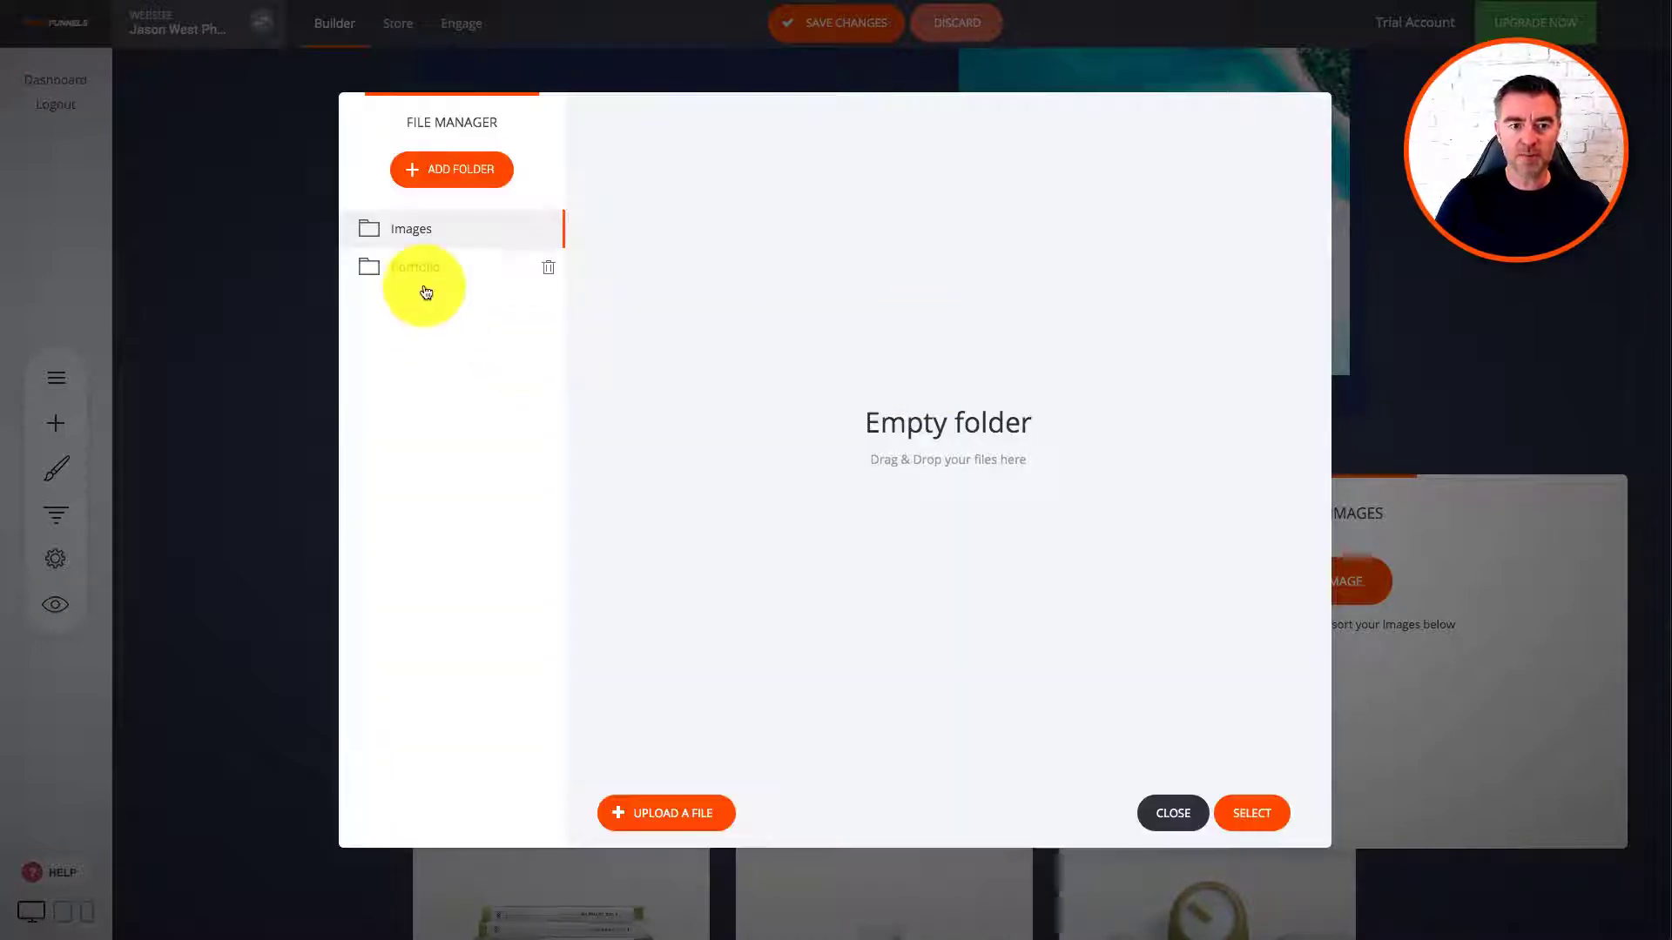
click(422, 274)
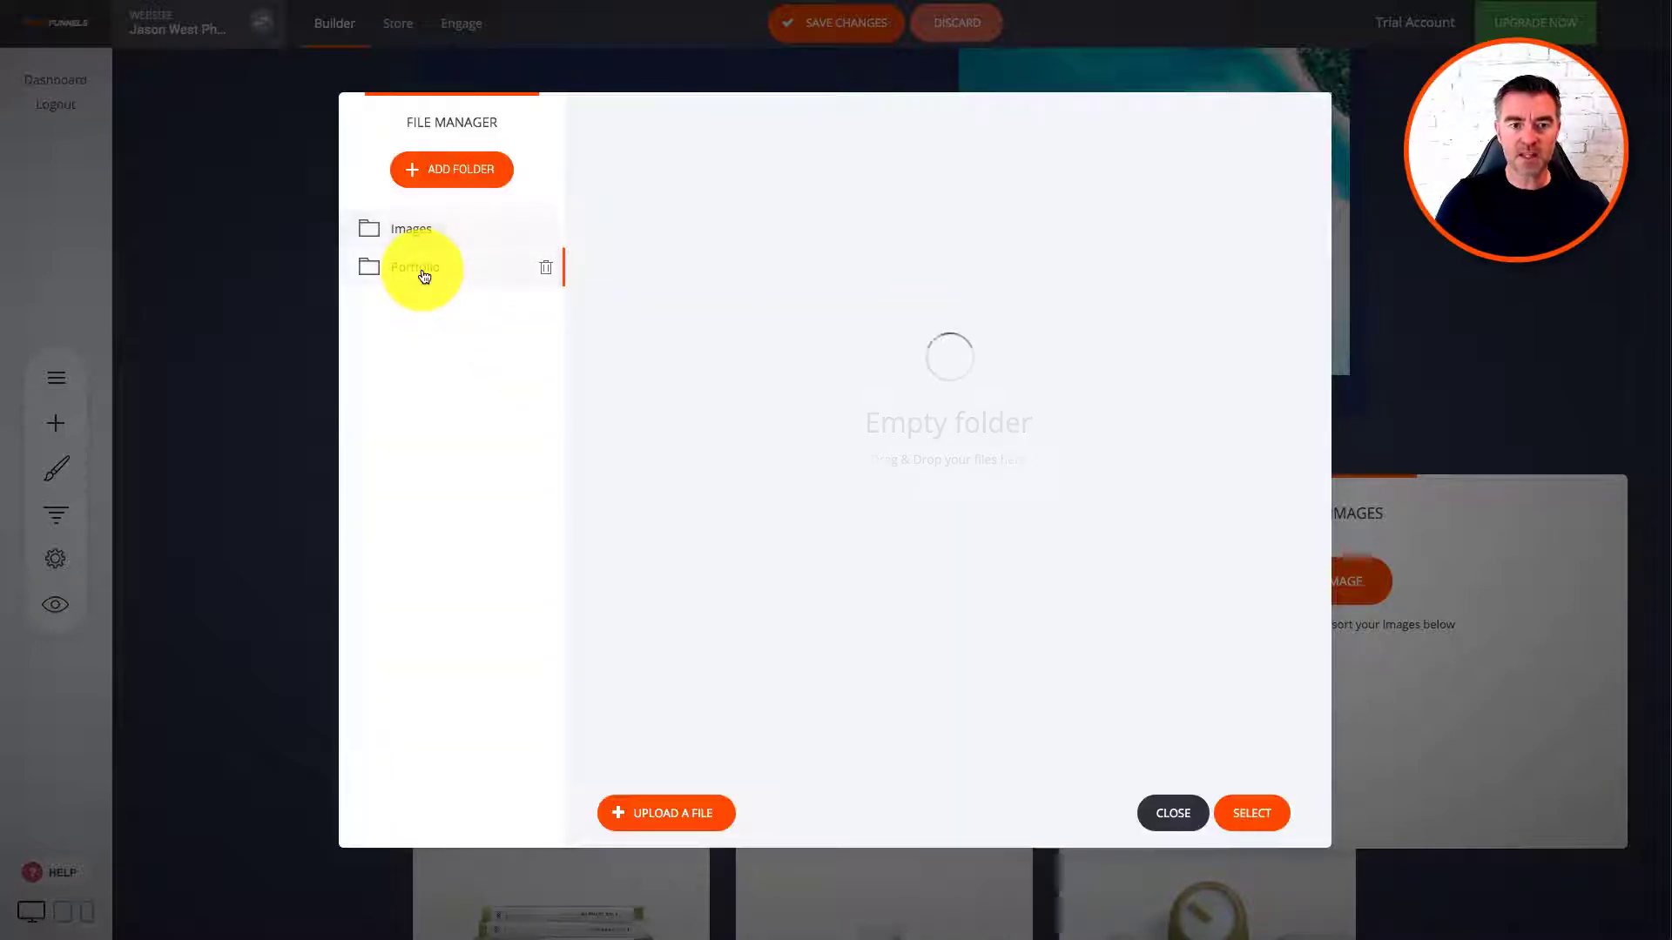
Step: Upload all eight demo landscape photos into the Portfolio folder
click(685, 819)
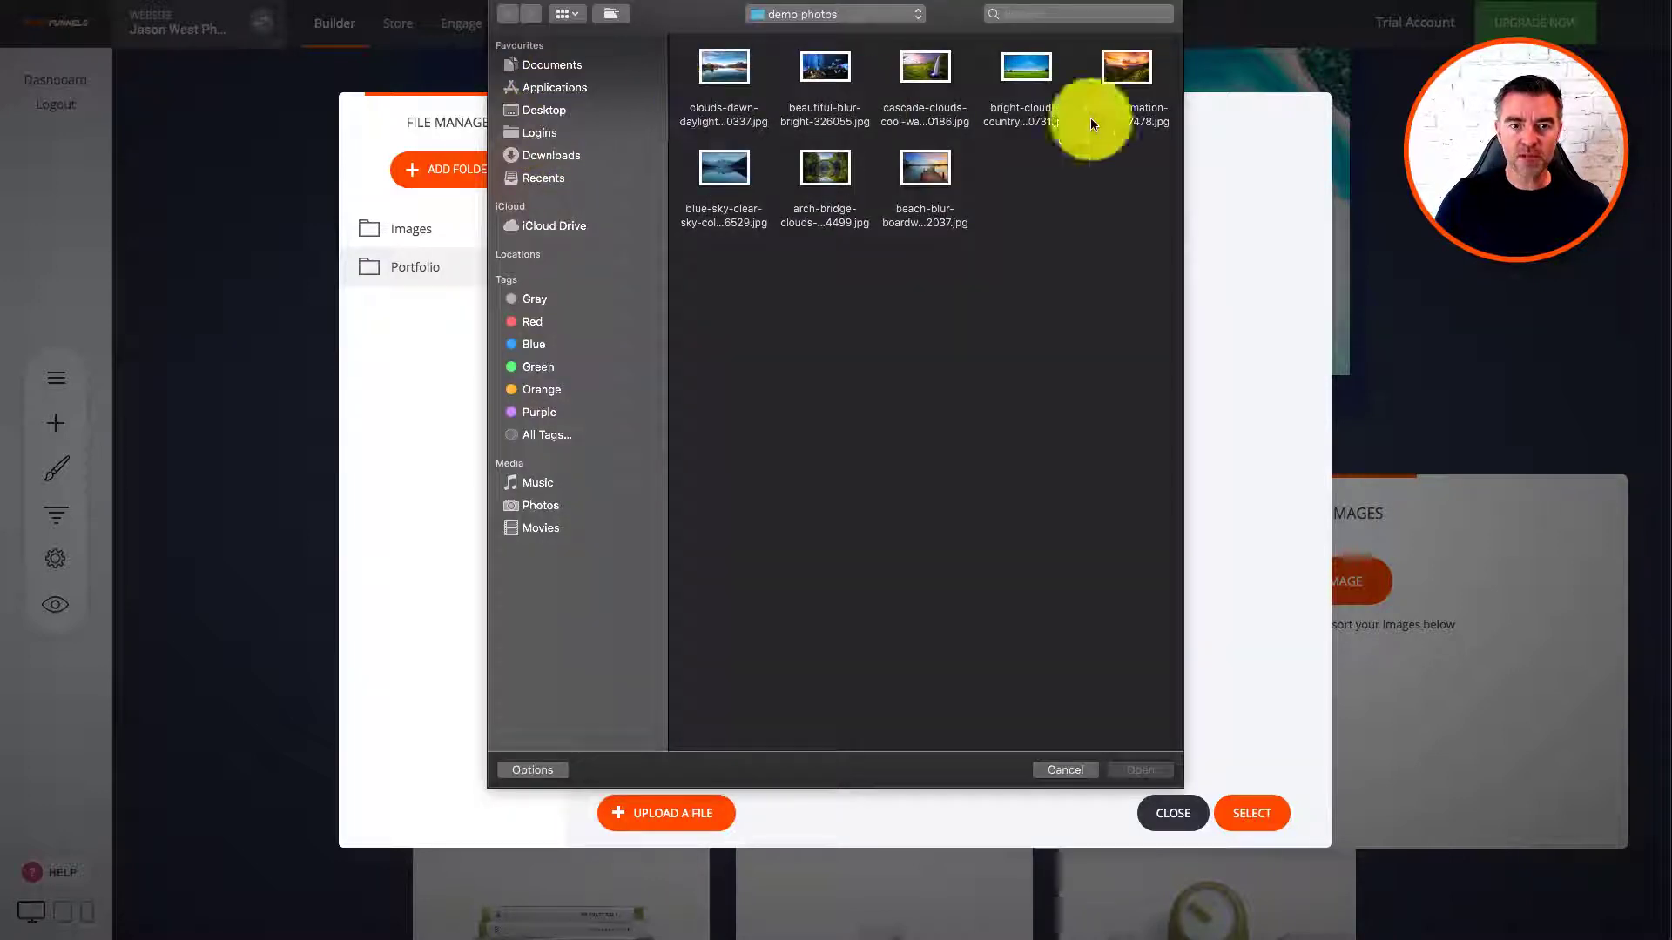
drag(1167, 49, 719, 200)
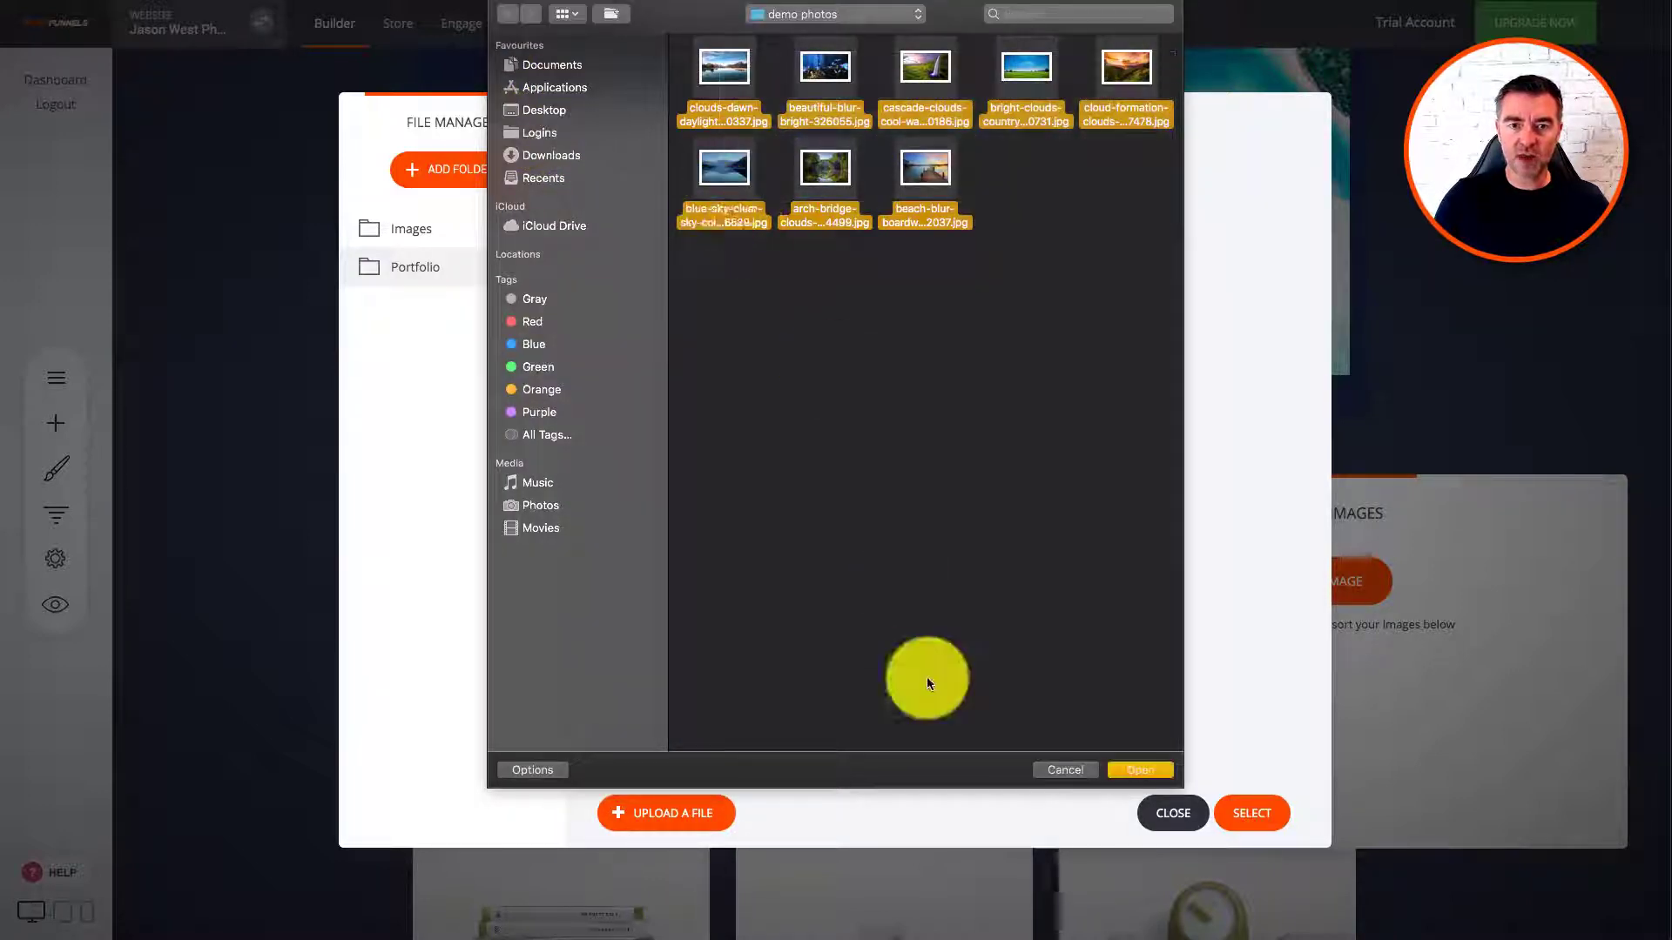
click(1132, 768)
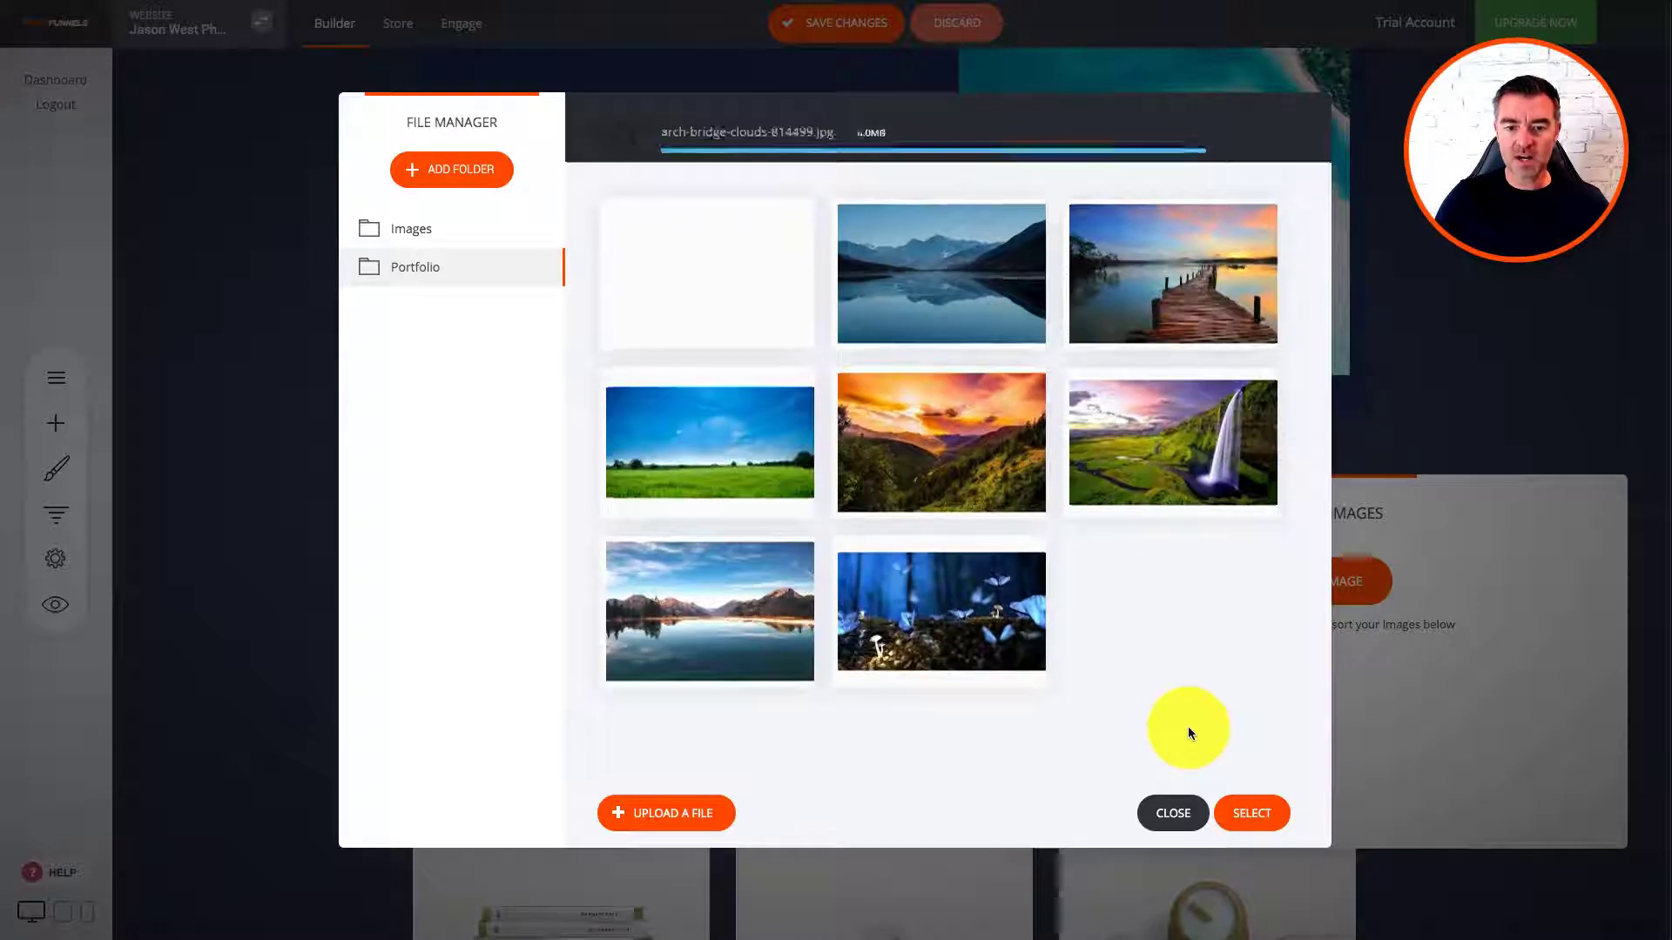
Step: Tick all eight uploaded photos, from stone bridge to butterfly, and add them to the gallery
click(791, 146)
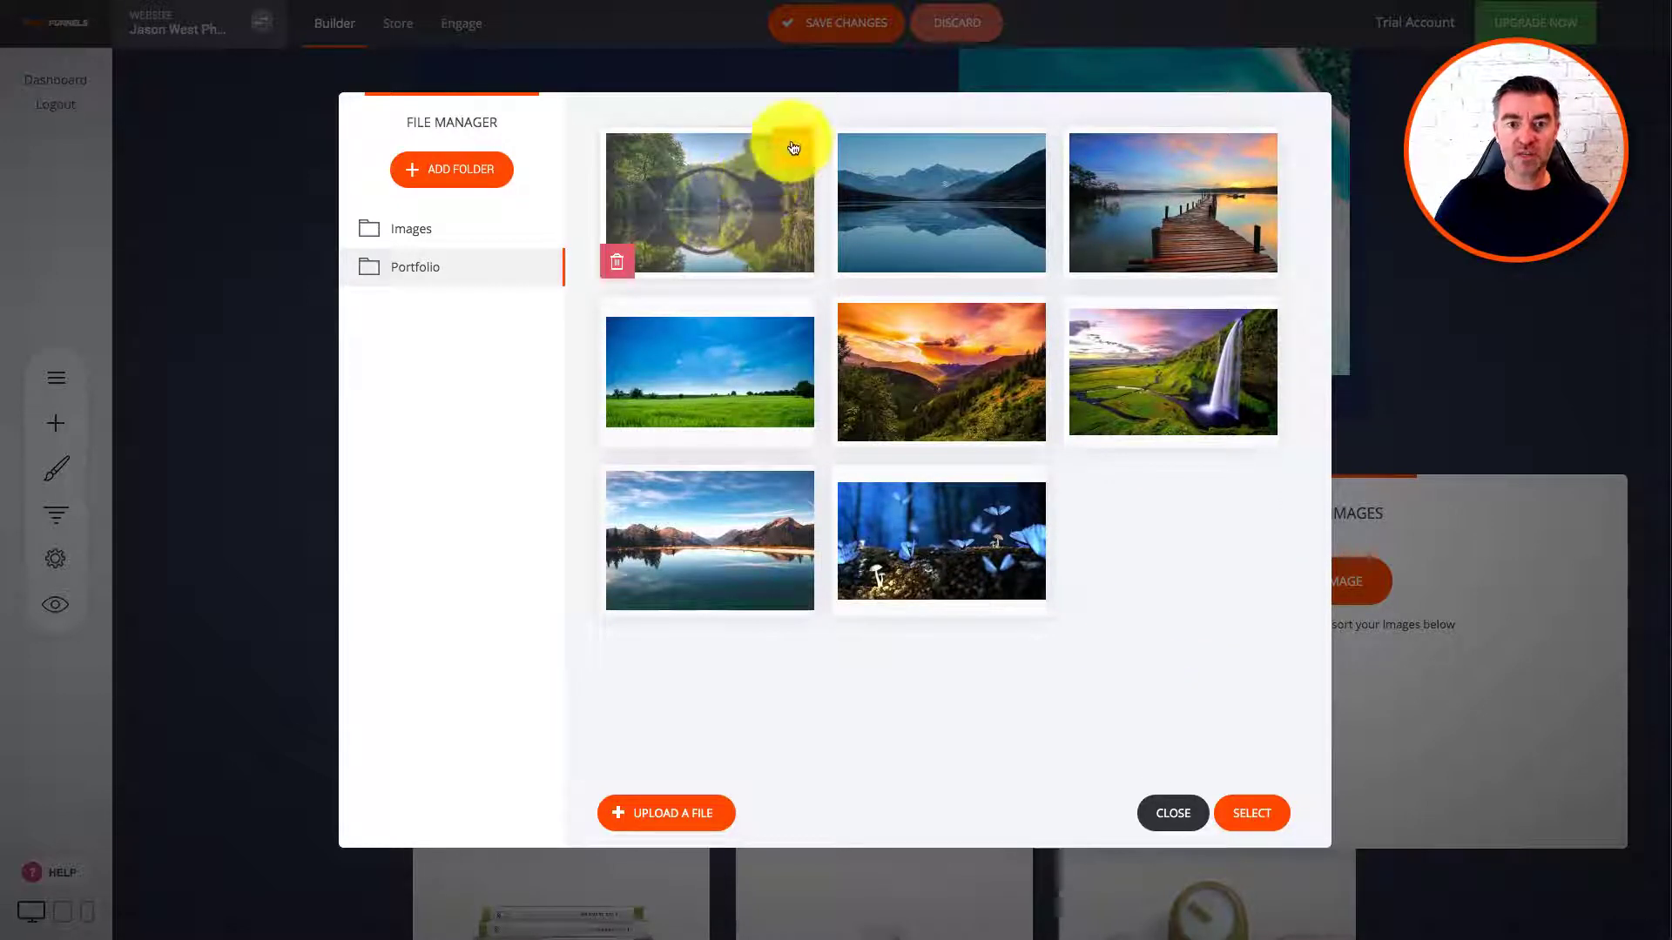
click(1024, 148)
click(1256, 148)
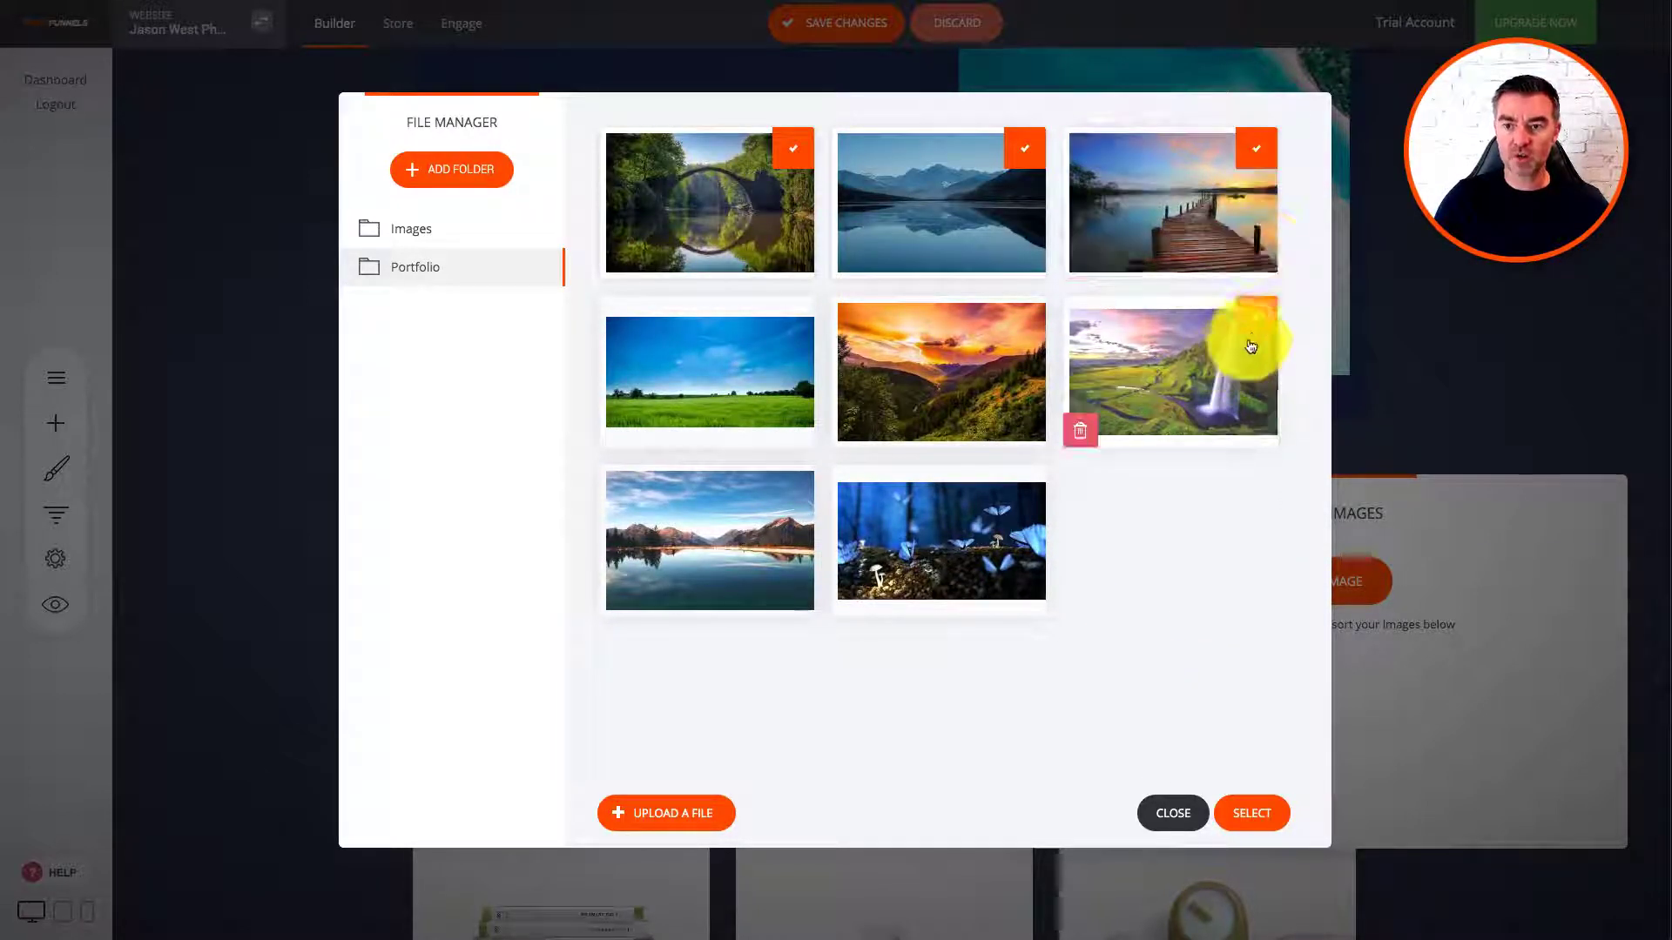
click(1251, 340)
click(1017, 319)
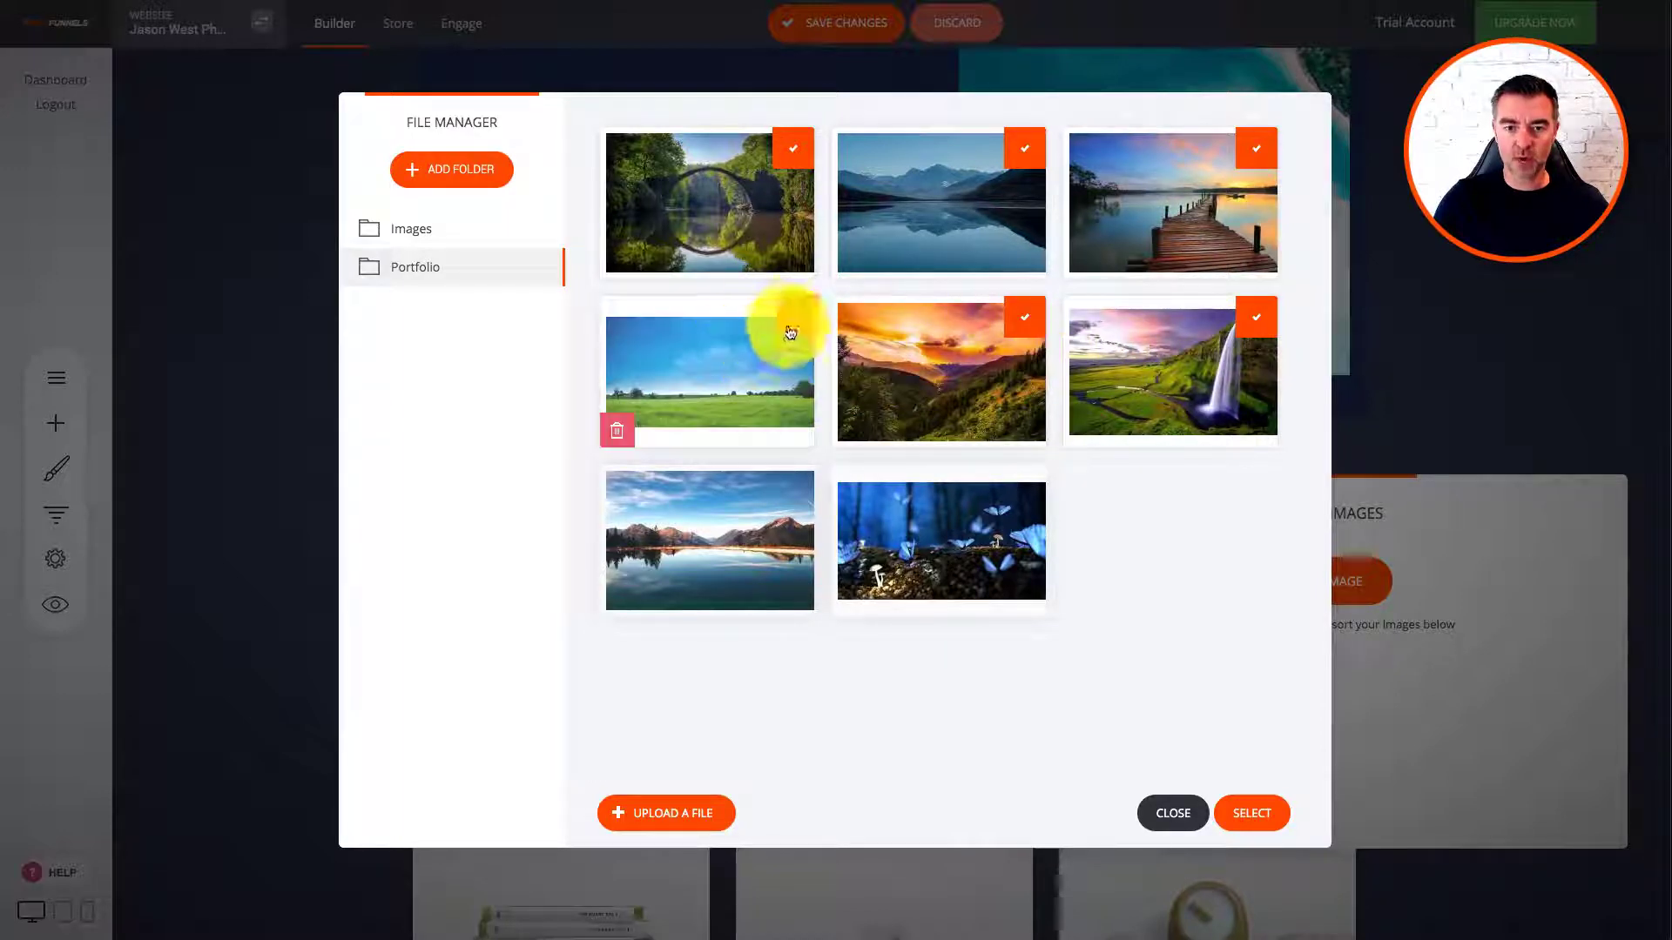
click(789, 319)
click(792, 487)
click(1027, 495)
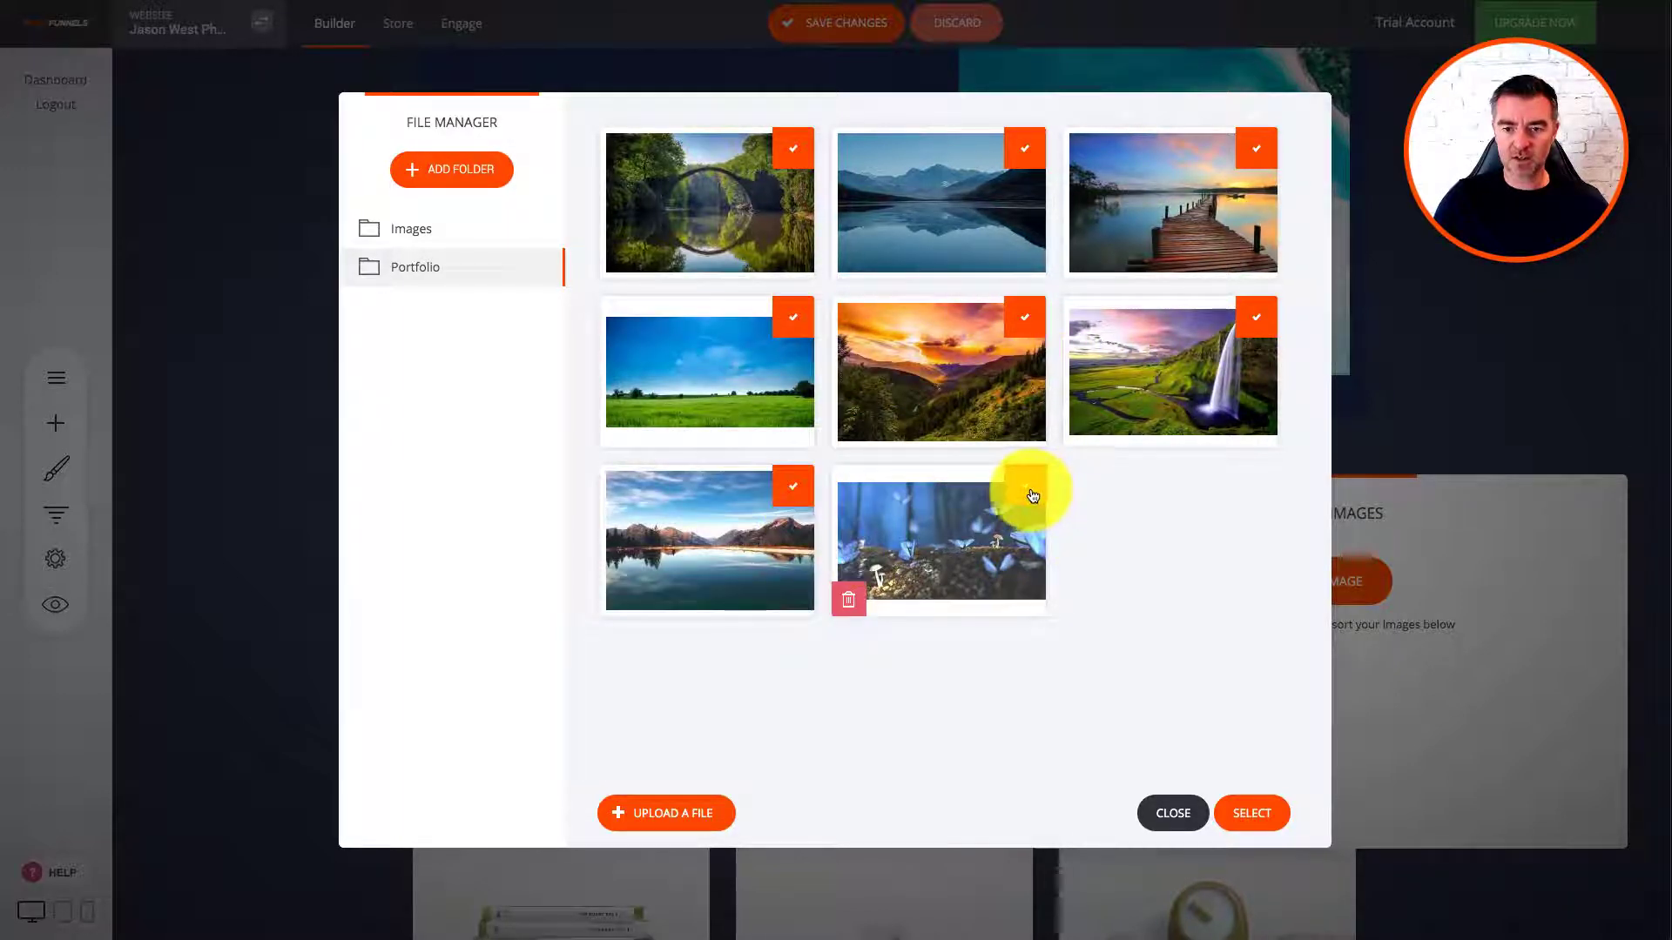
click(1253, 813)
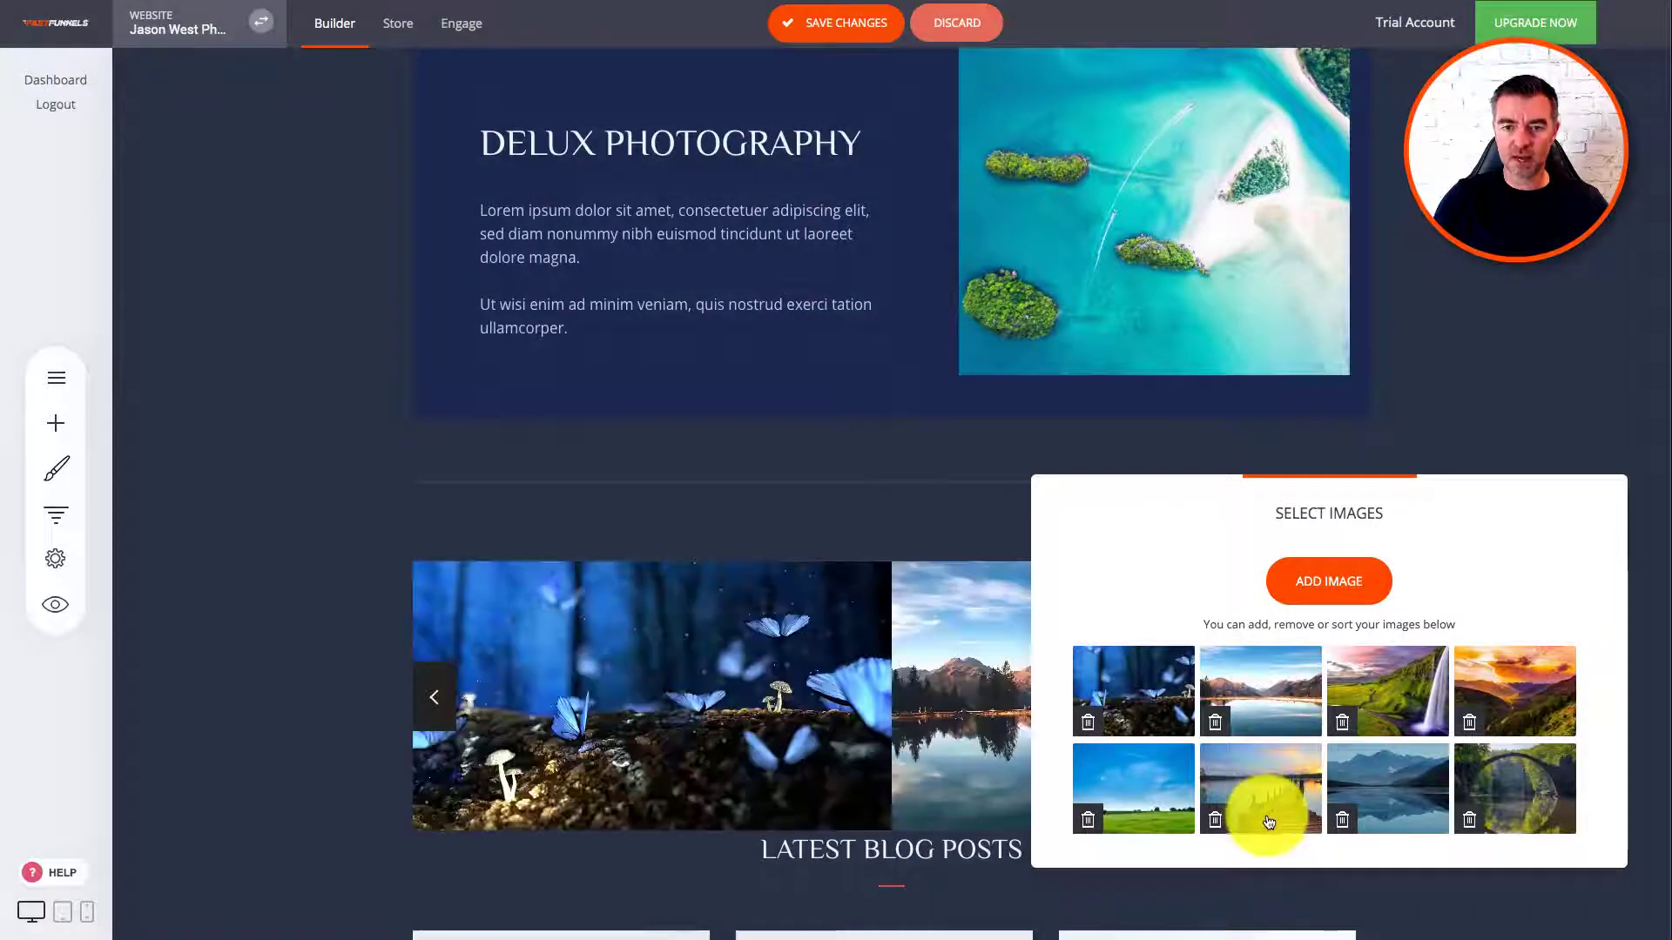
Step: Switch the gallery from slider to a two-per-row grid with 2% image spacing
click(1525, 381)
scroll(1559, 439, down, 3)
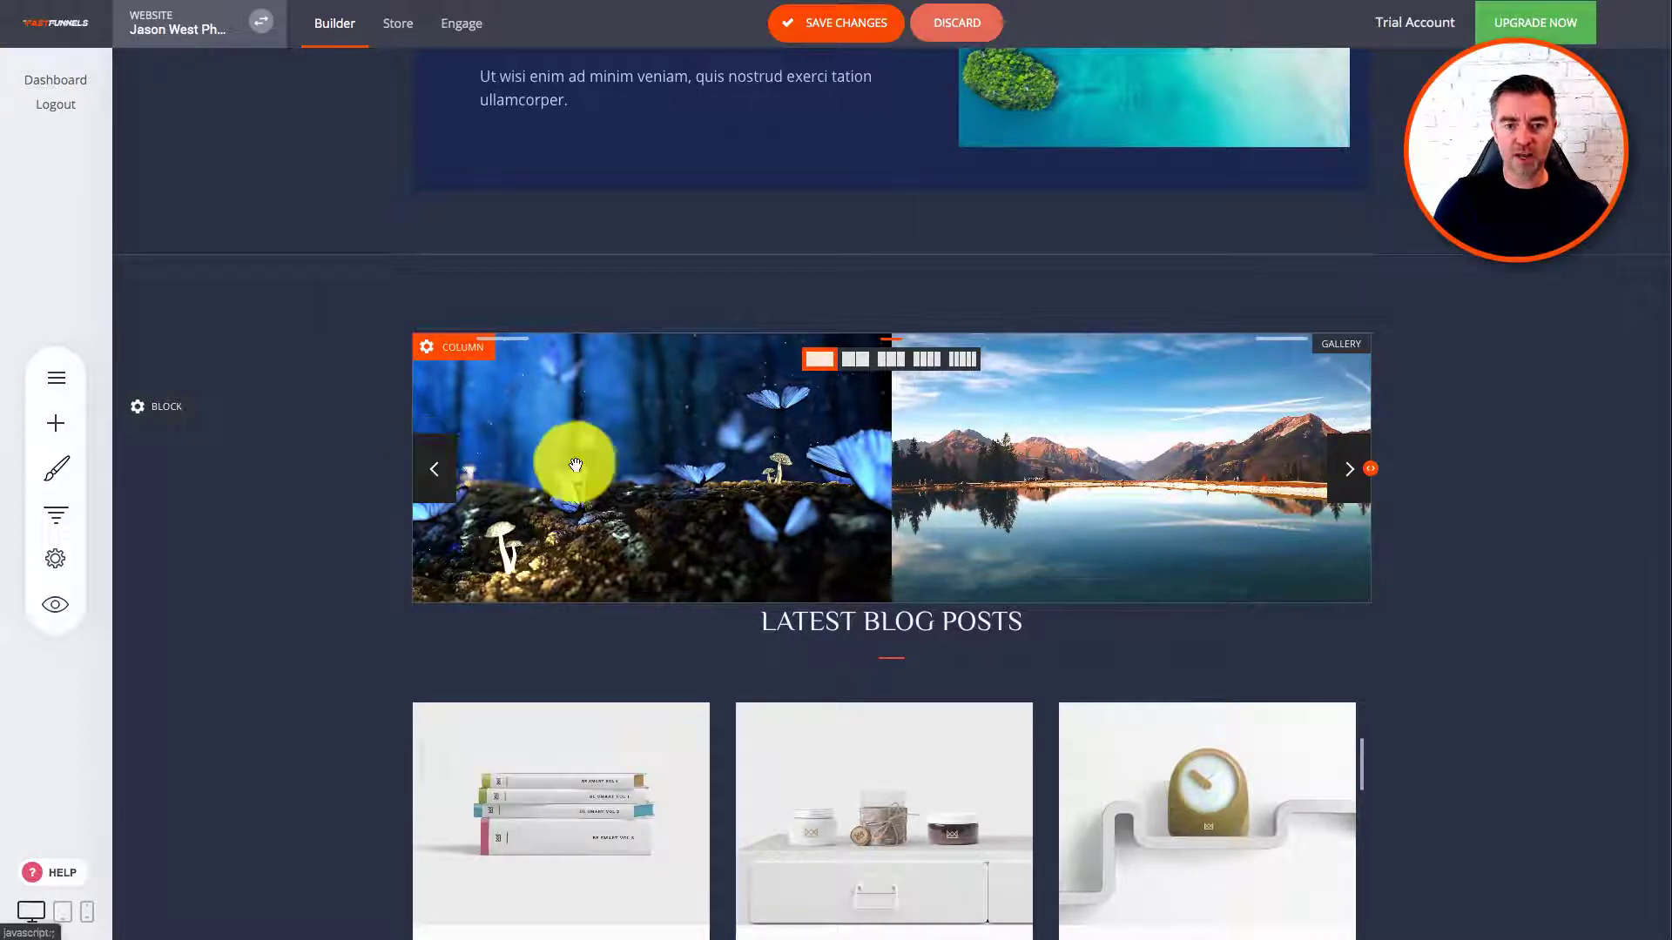
click(1301, 366)
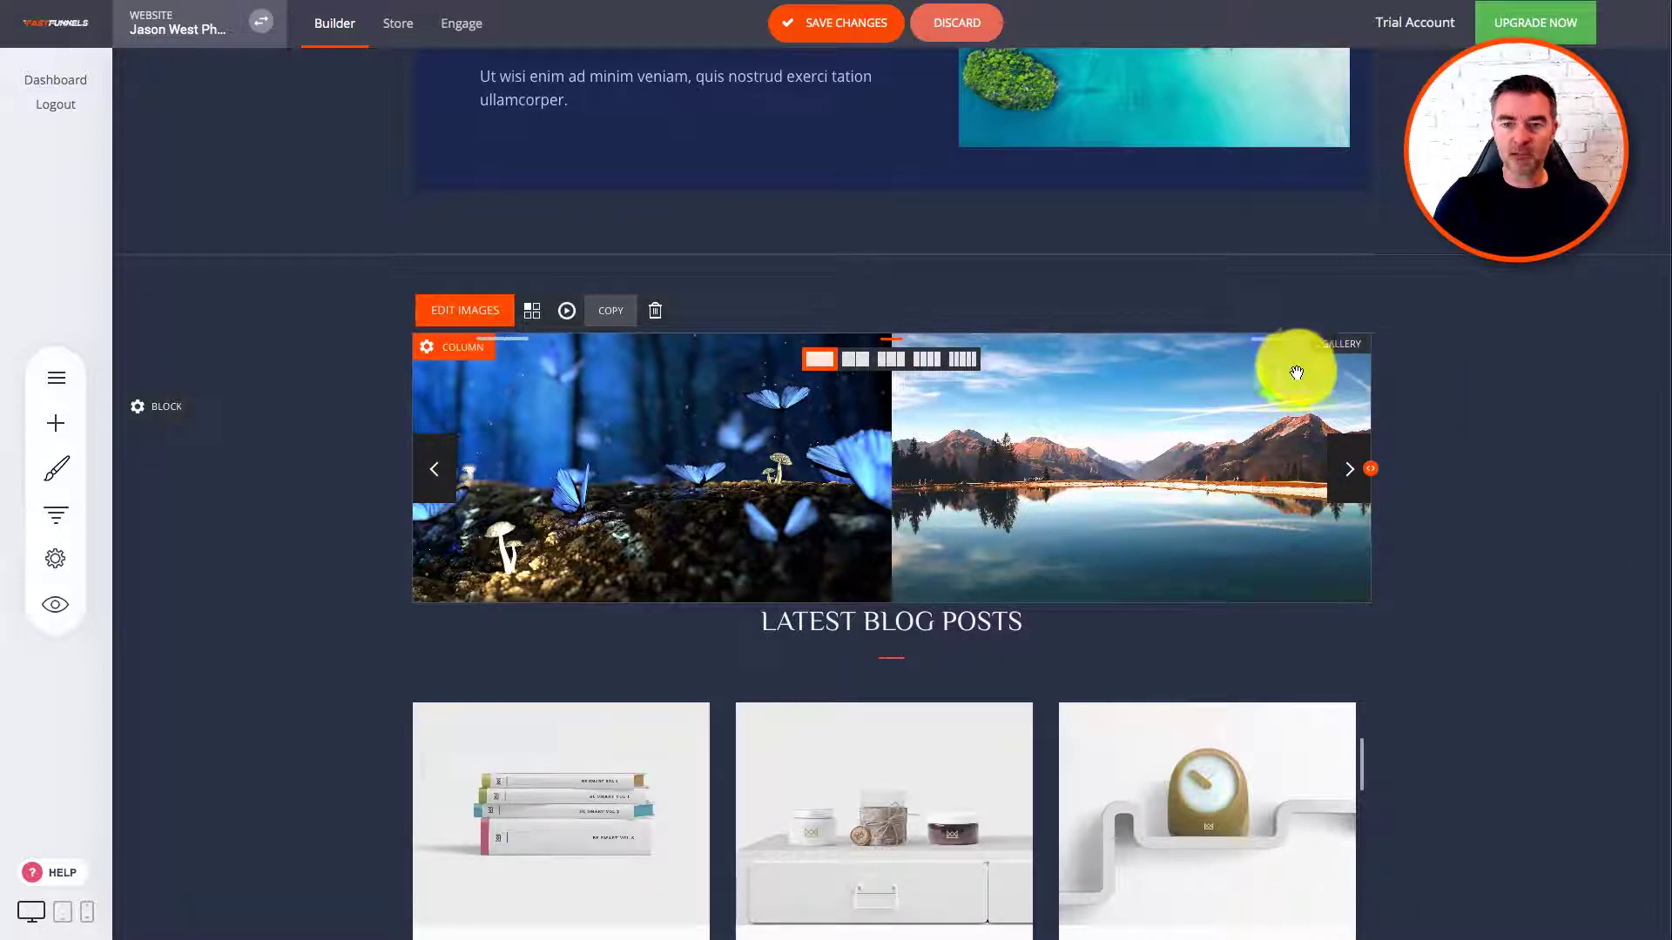
click(532, 312)
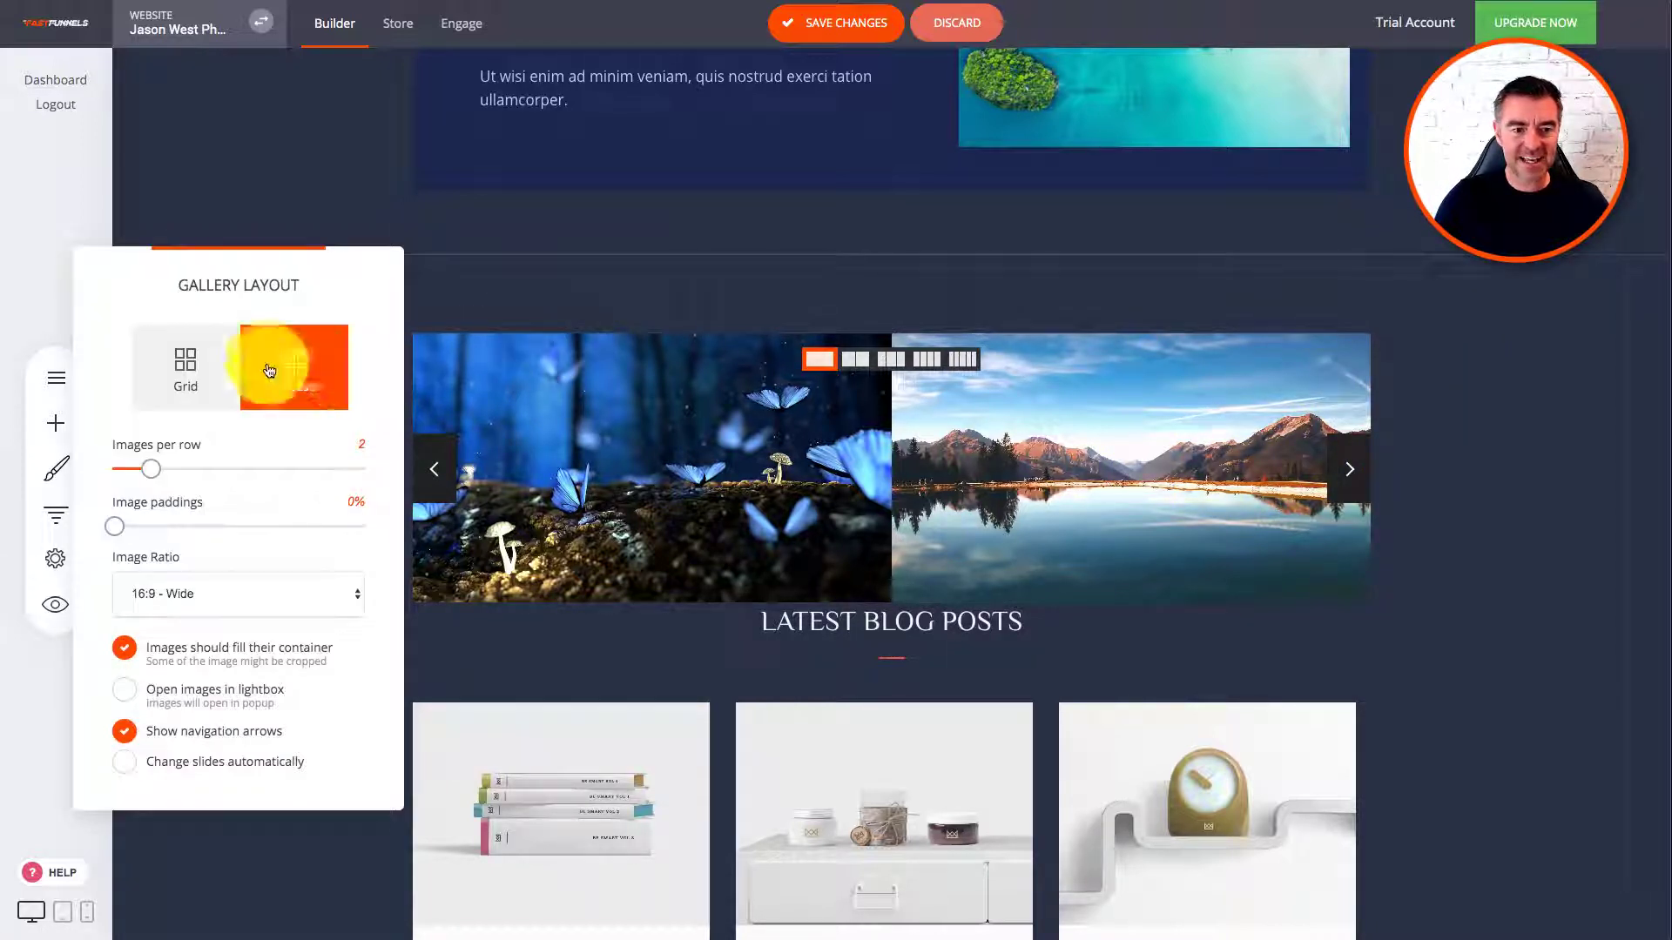
click(180, 366)
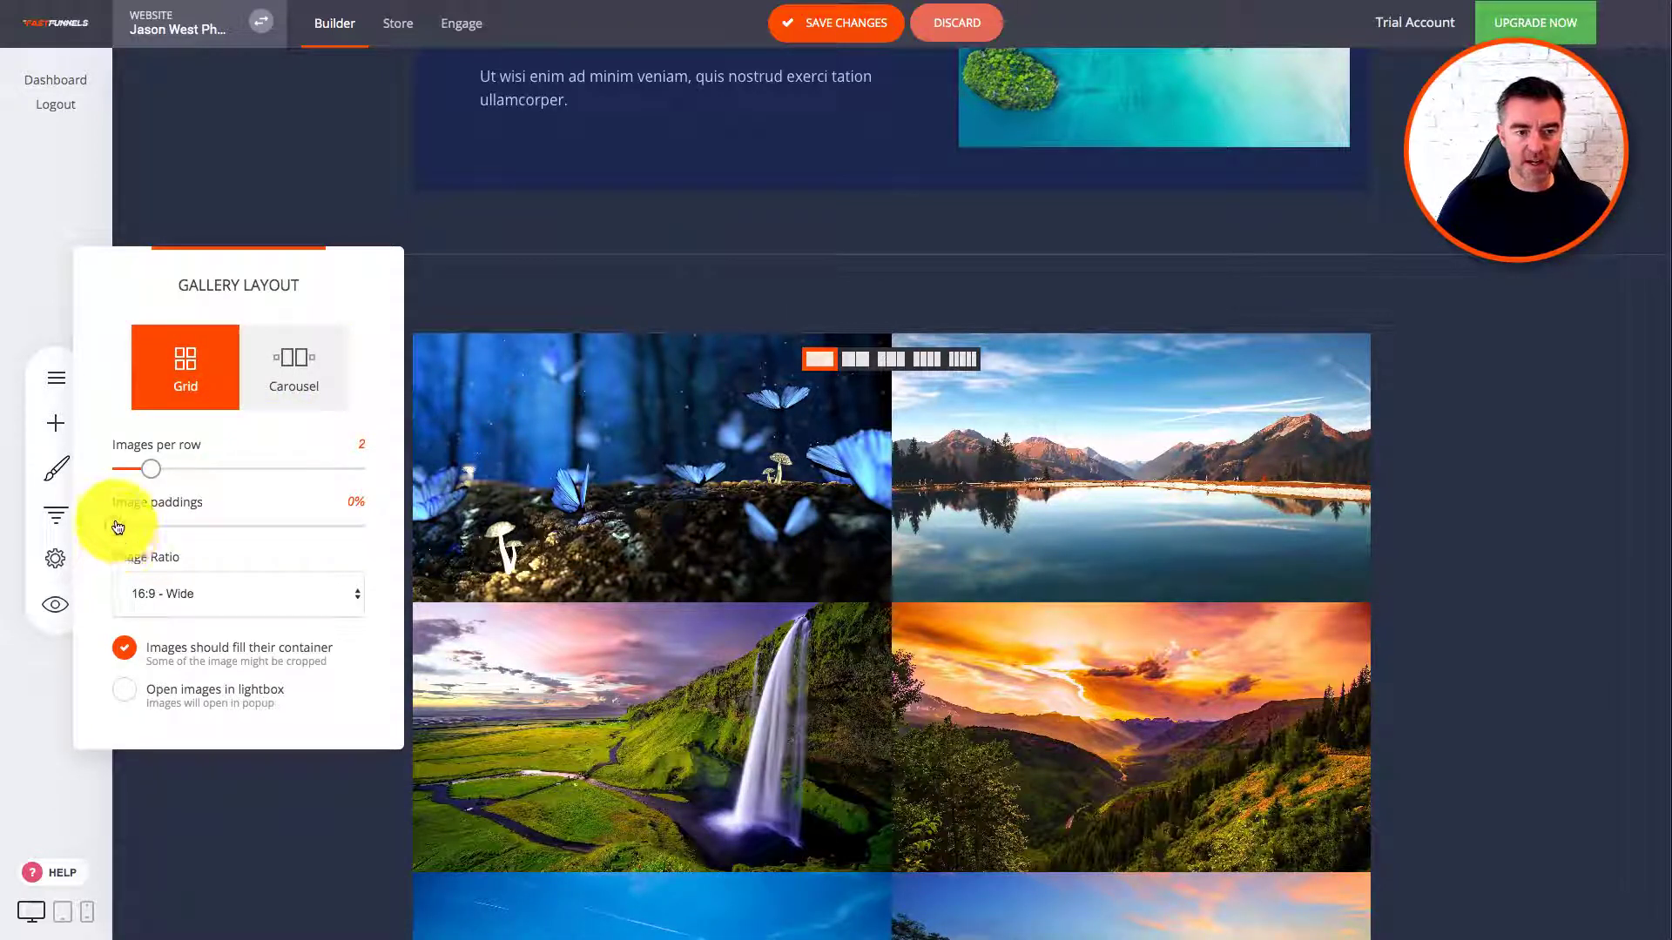
drag(122, 530, 162, 530)
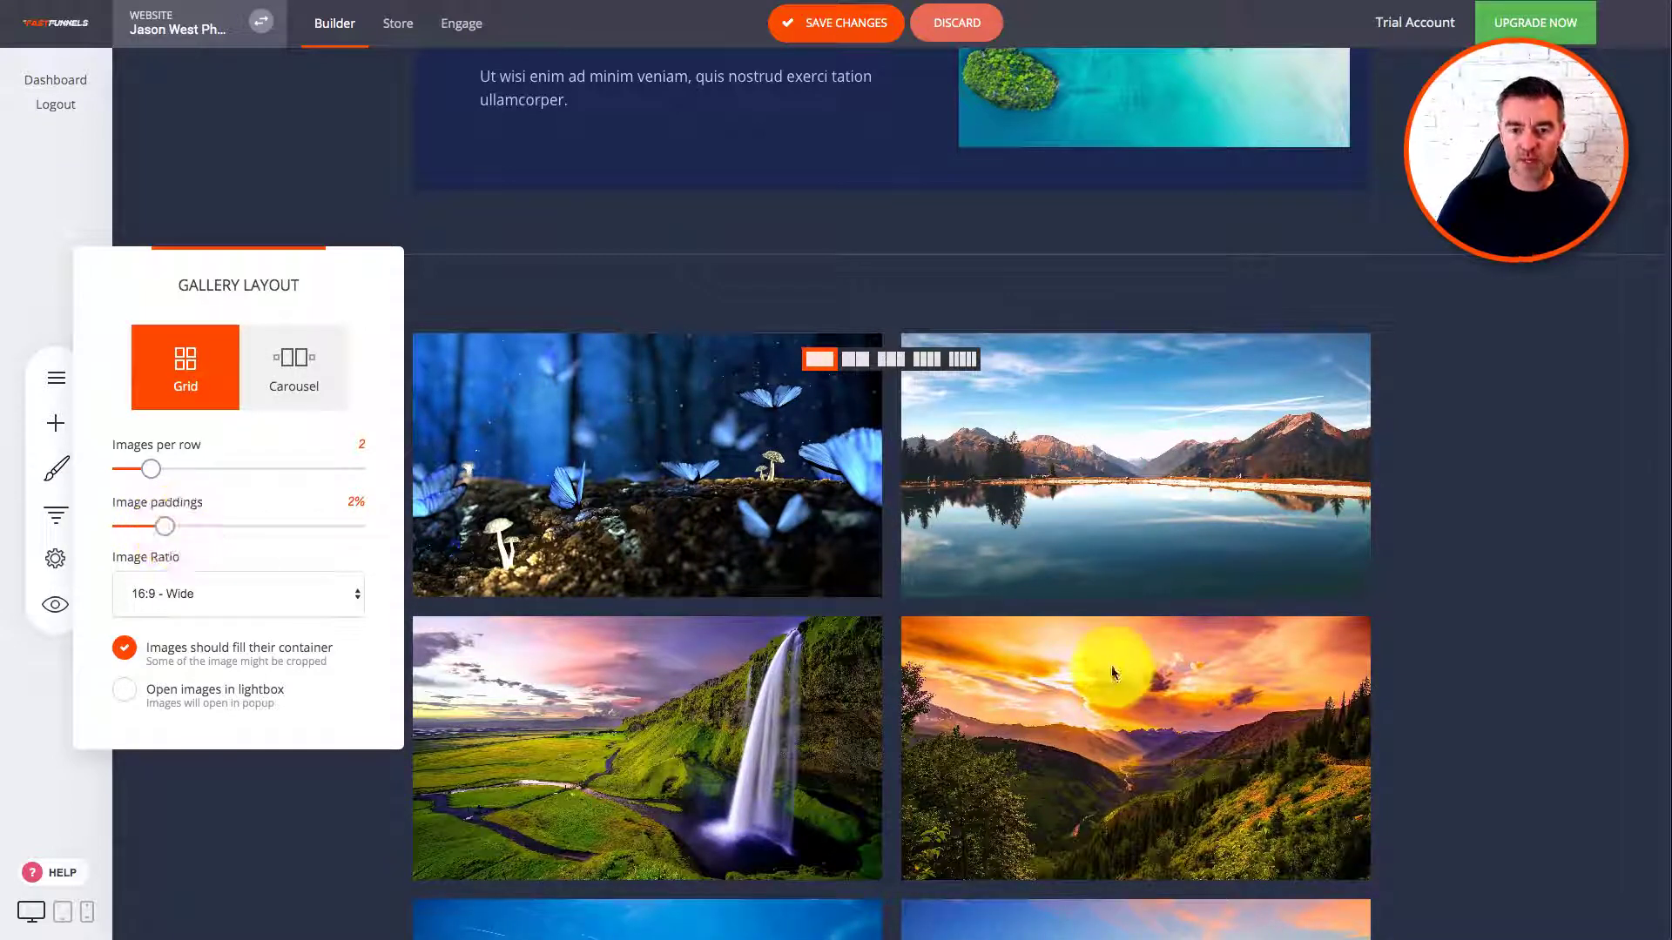
click(206, 594)
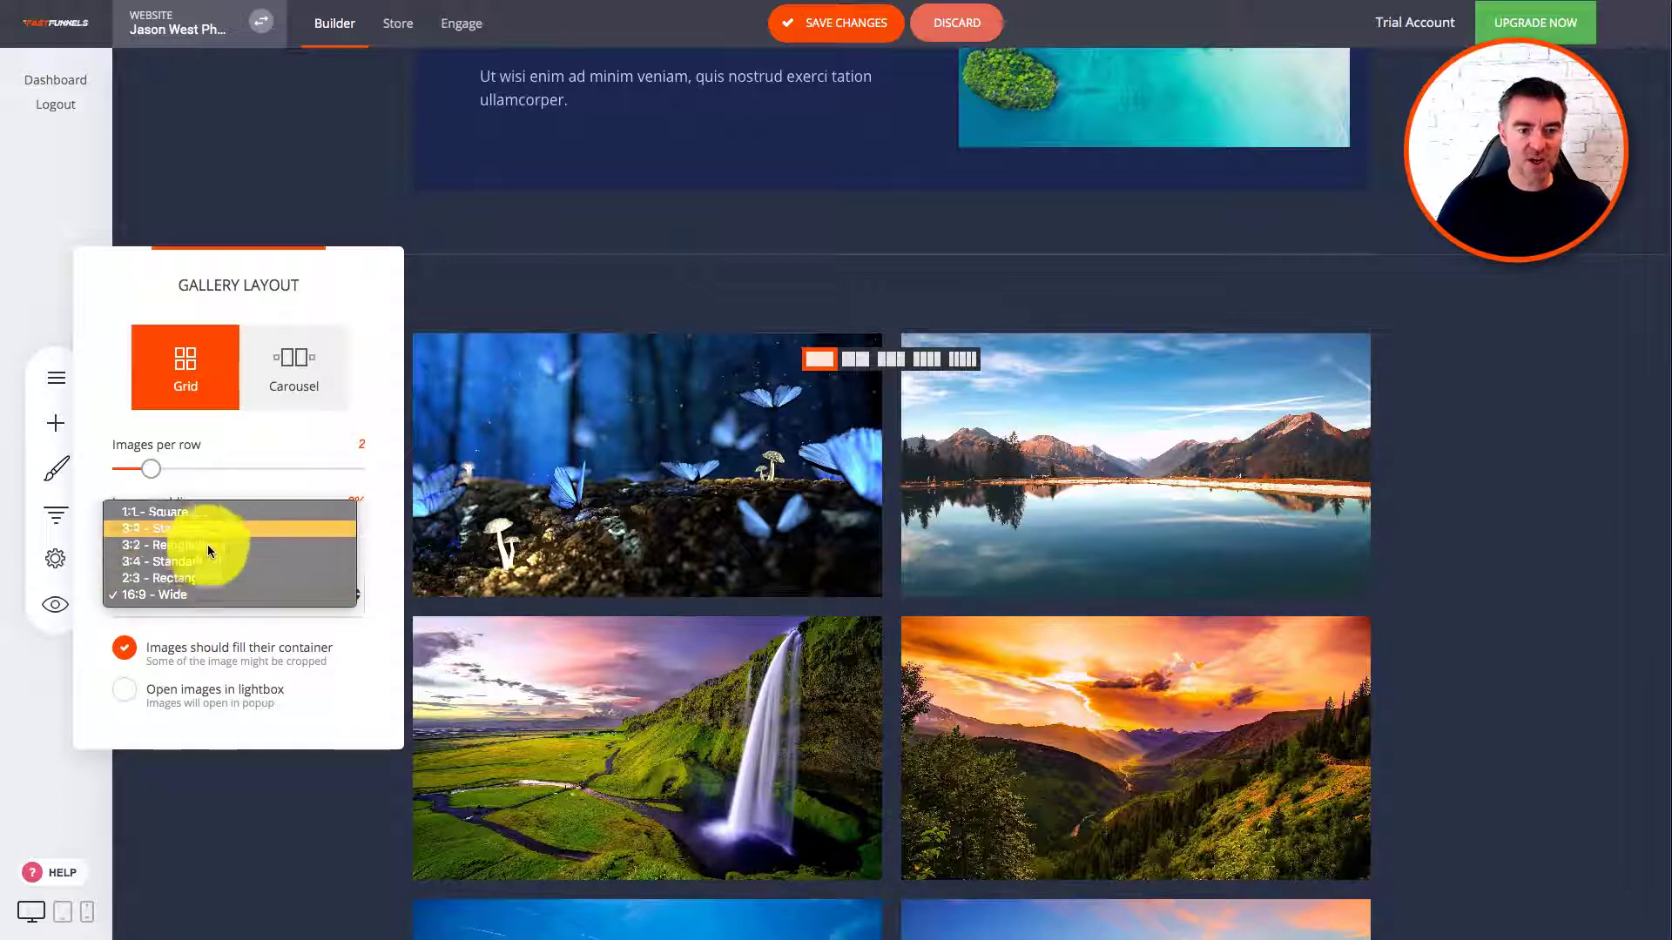
click(191, 526)
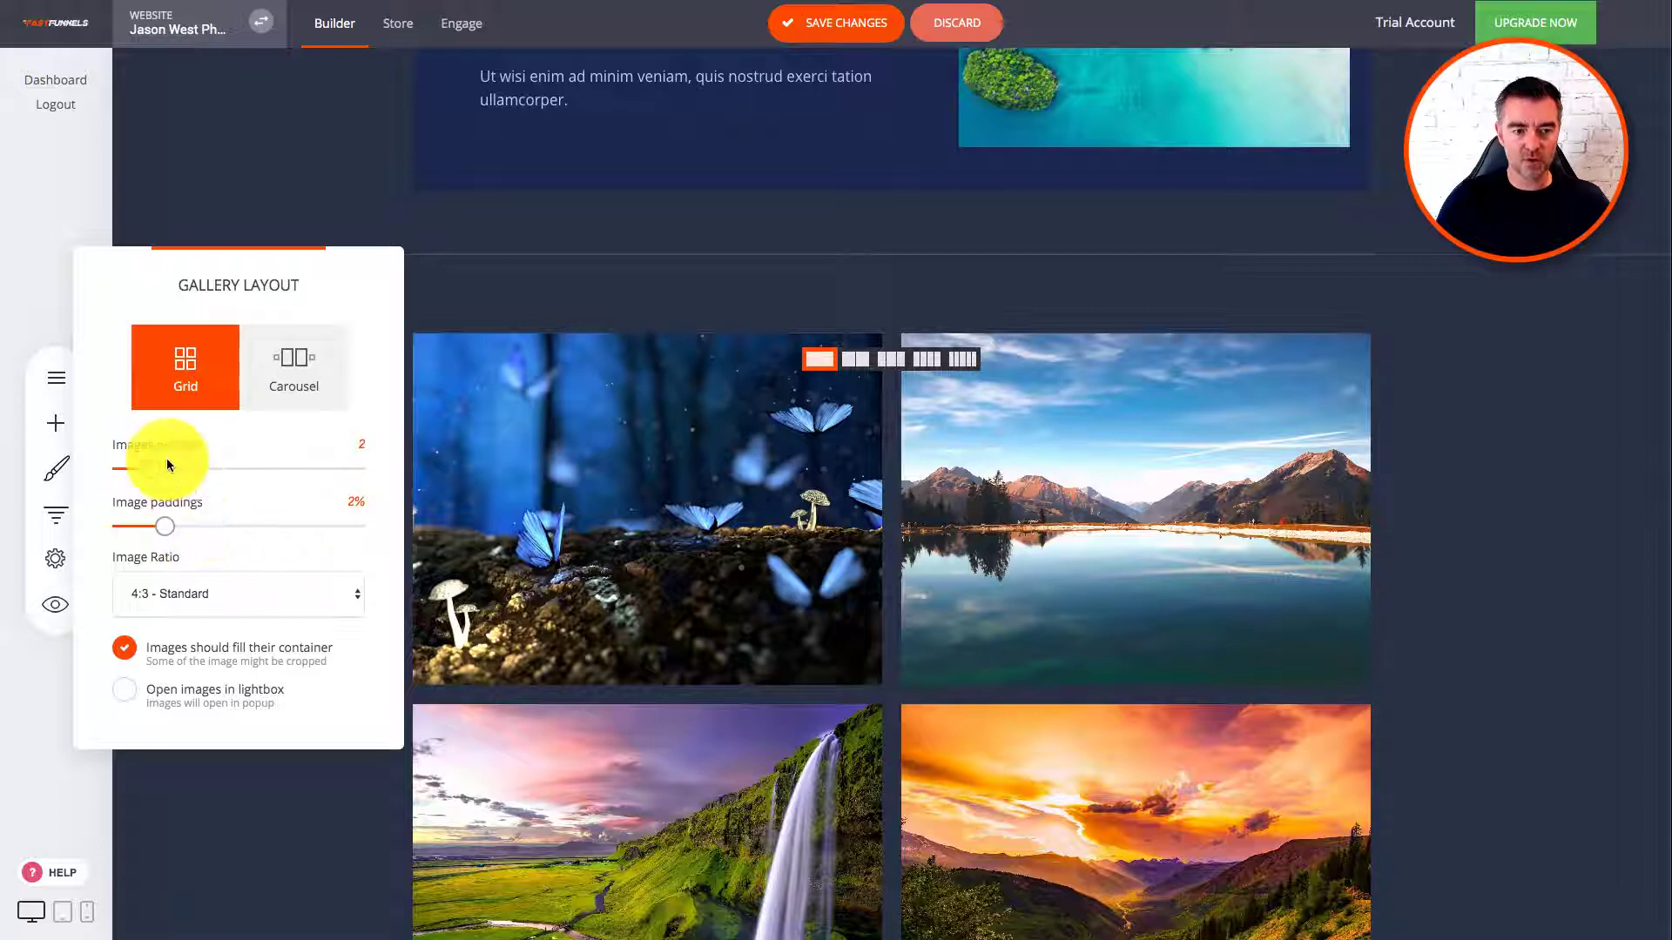
mouse_move(159, 471)
mouse_down()
mouse_move(217, 471)
mouse_move(161, 471)
mouse_up()
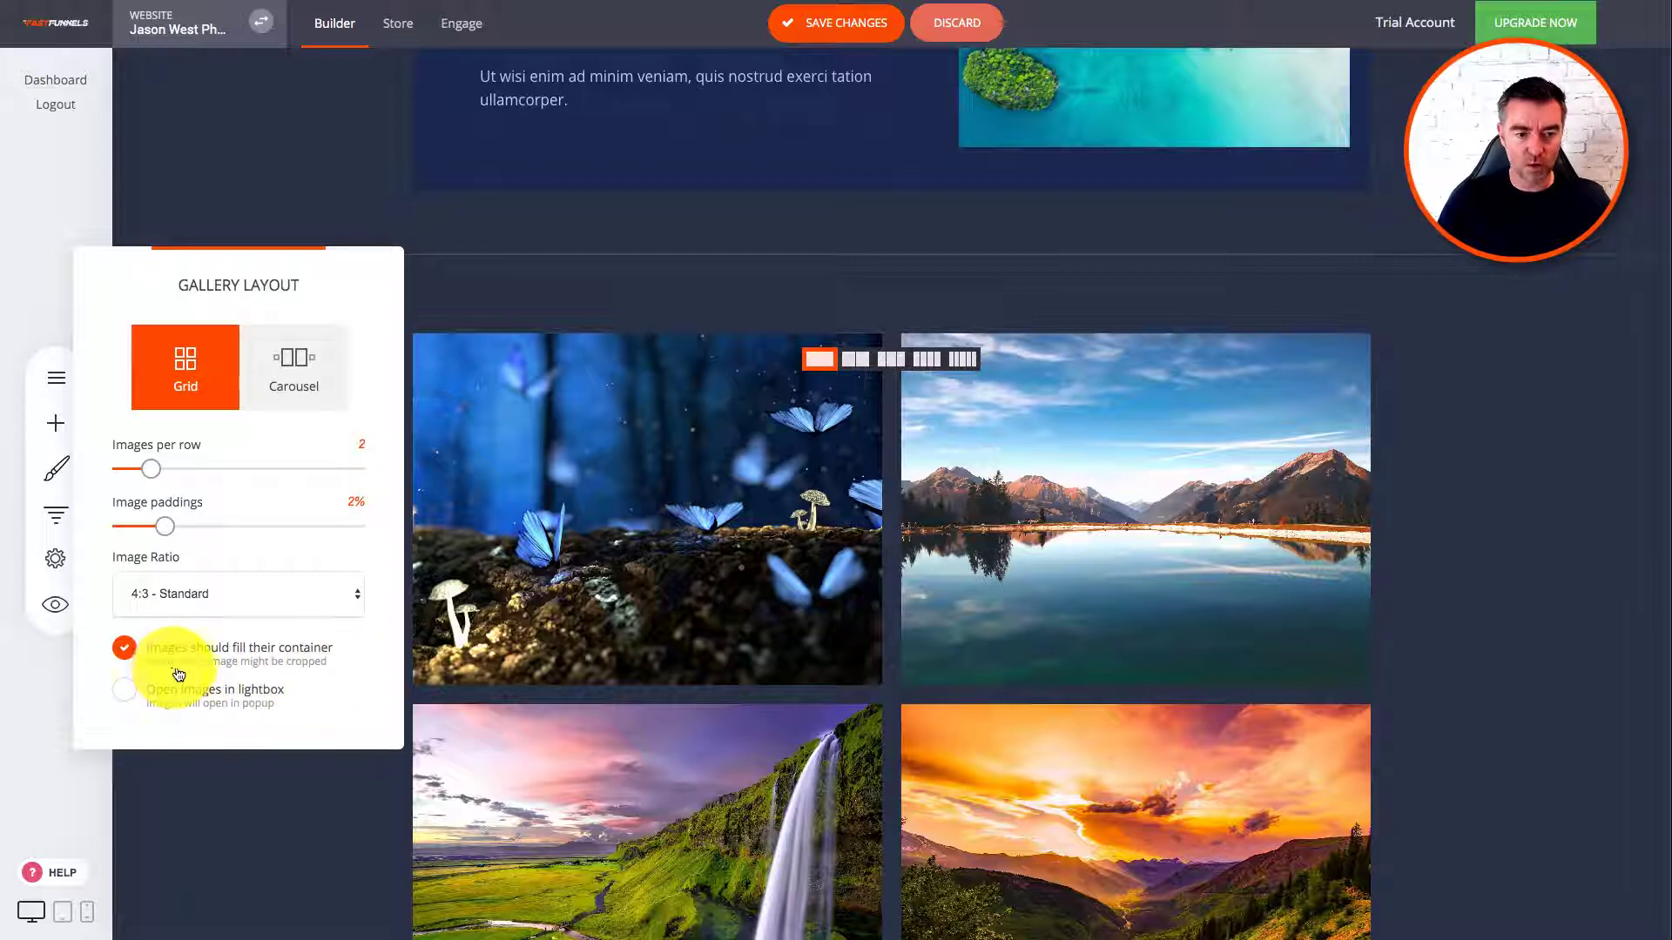
Step: Enable lightbox and fill-container, set the 16:9 Wide ratio, and save the page
click(126, 651)
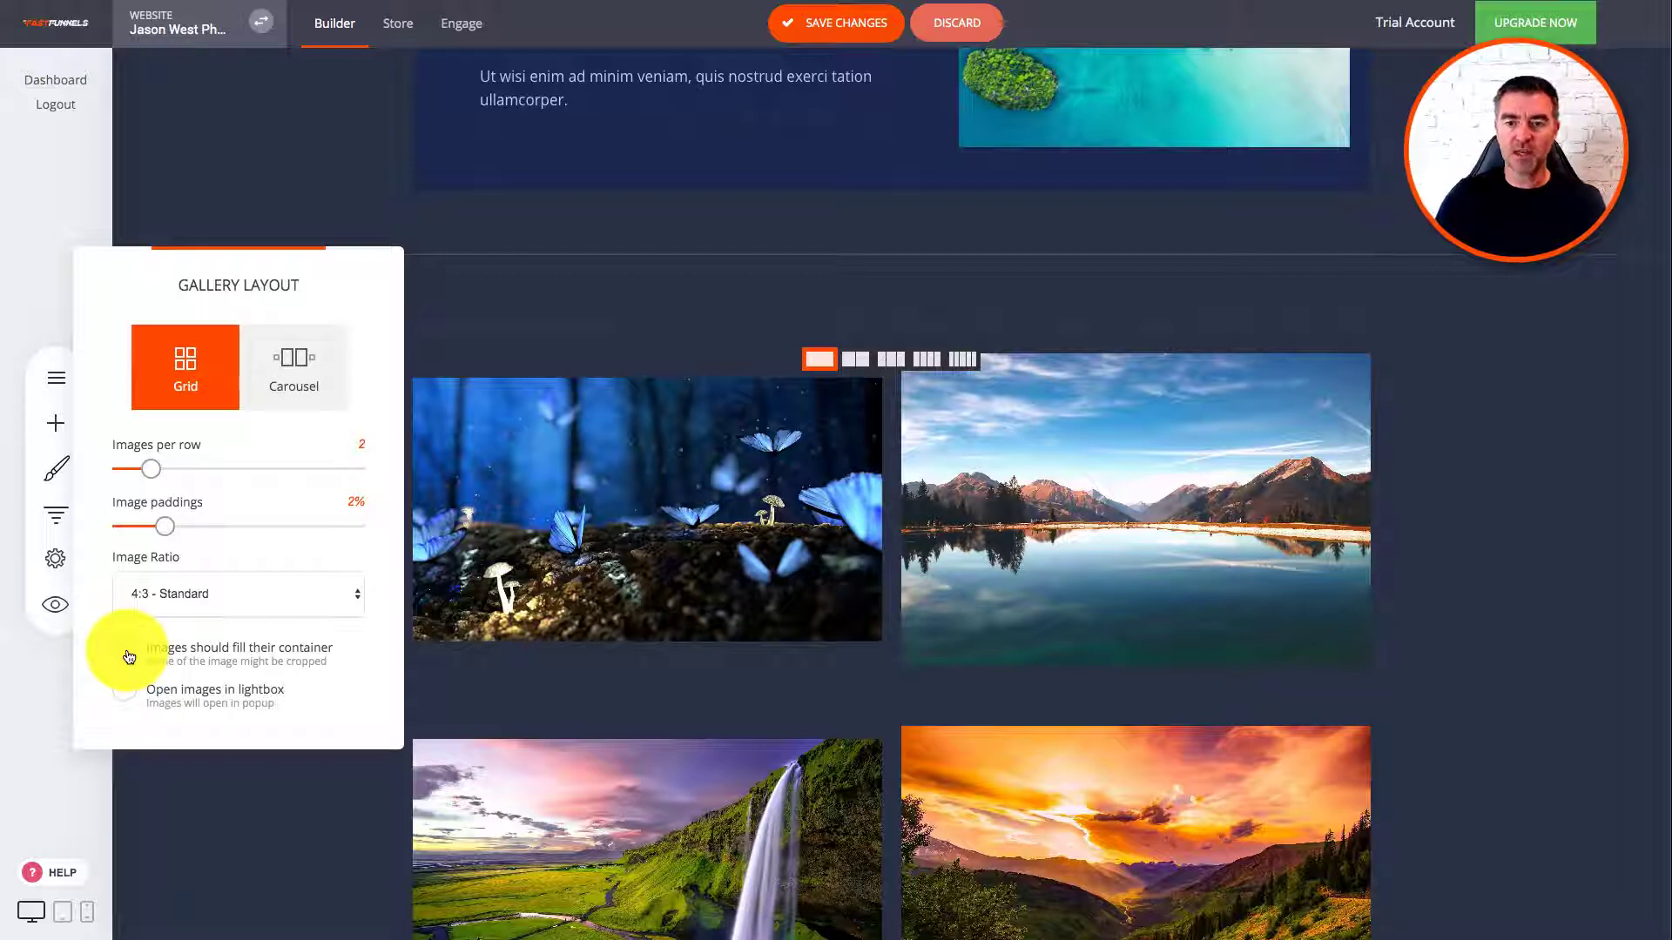
click(127, 654)
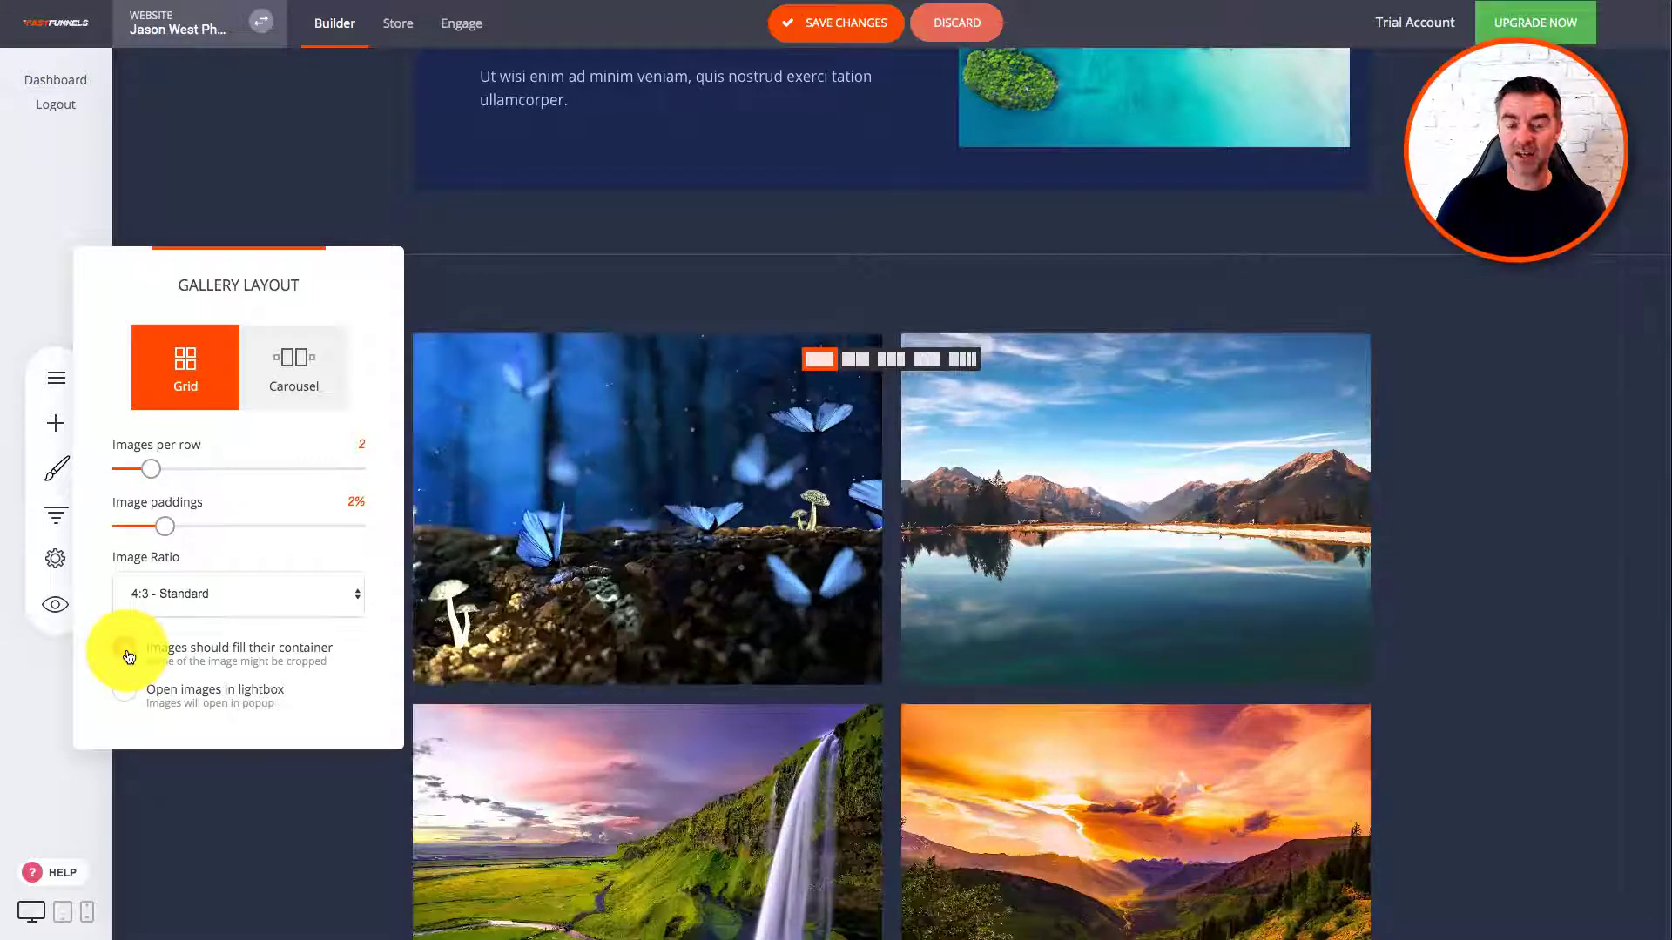
click(127, 654)
click(127, 653)
click(127, 653)
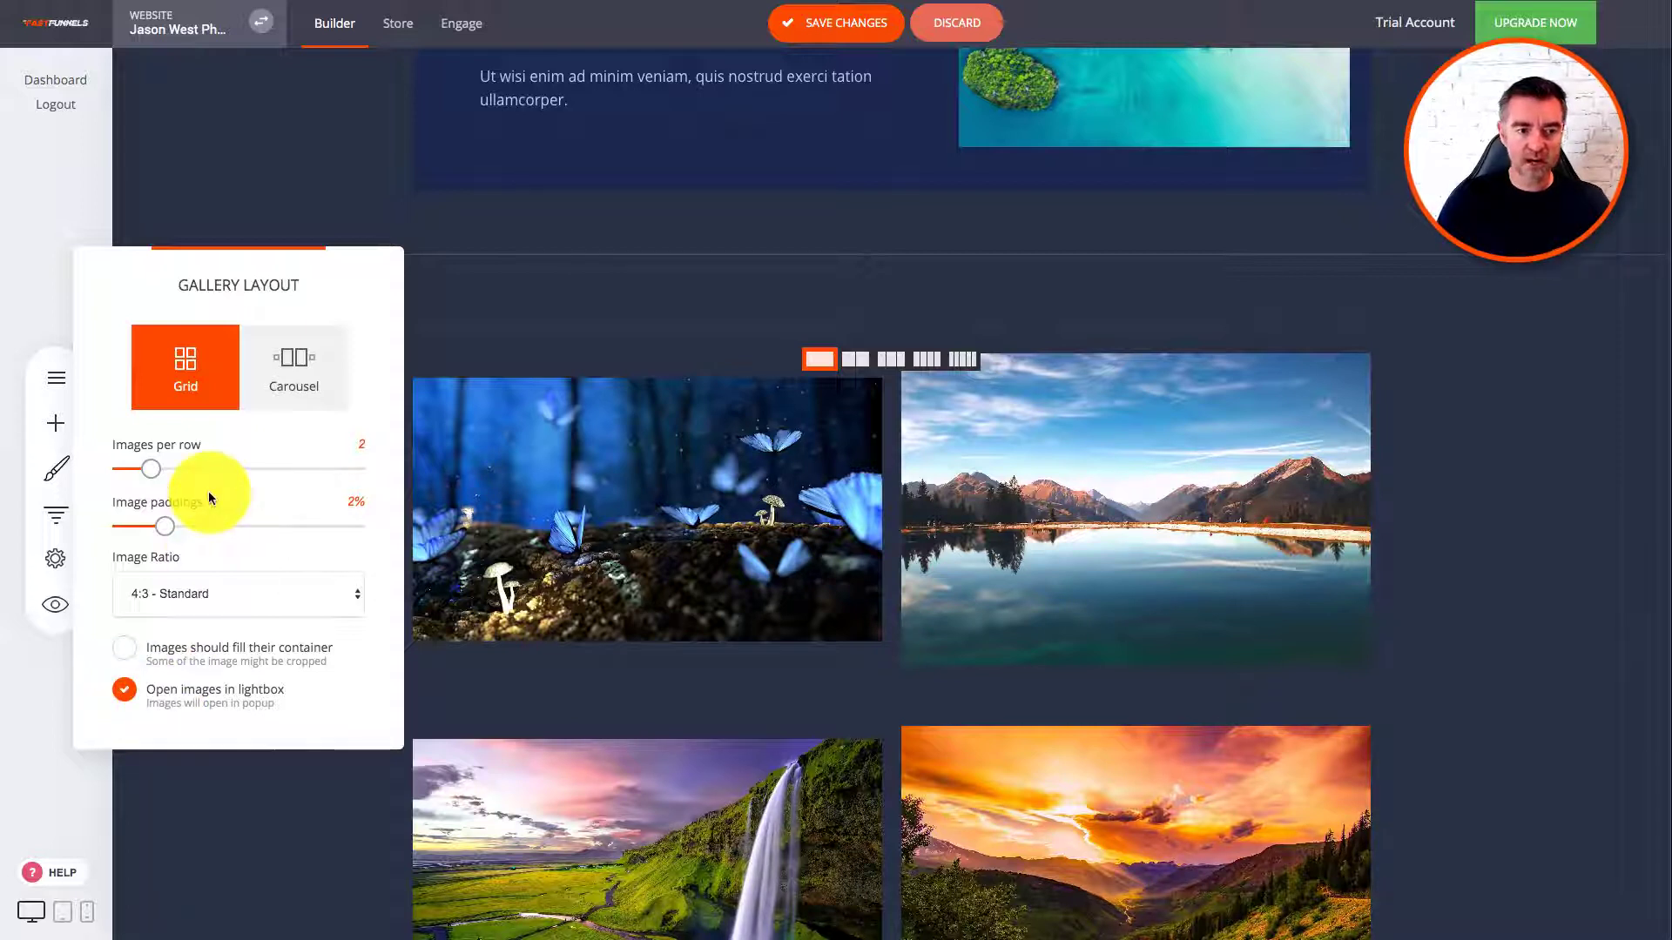
click(207, 599)
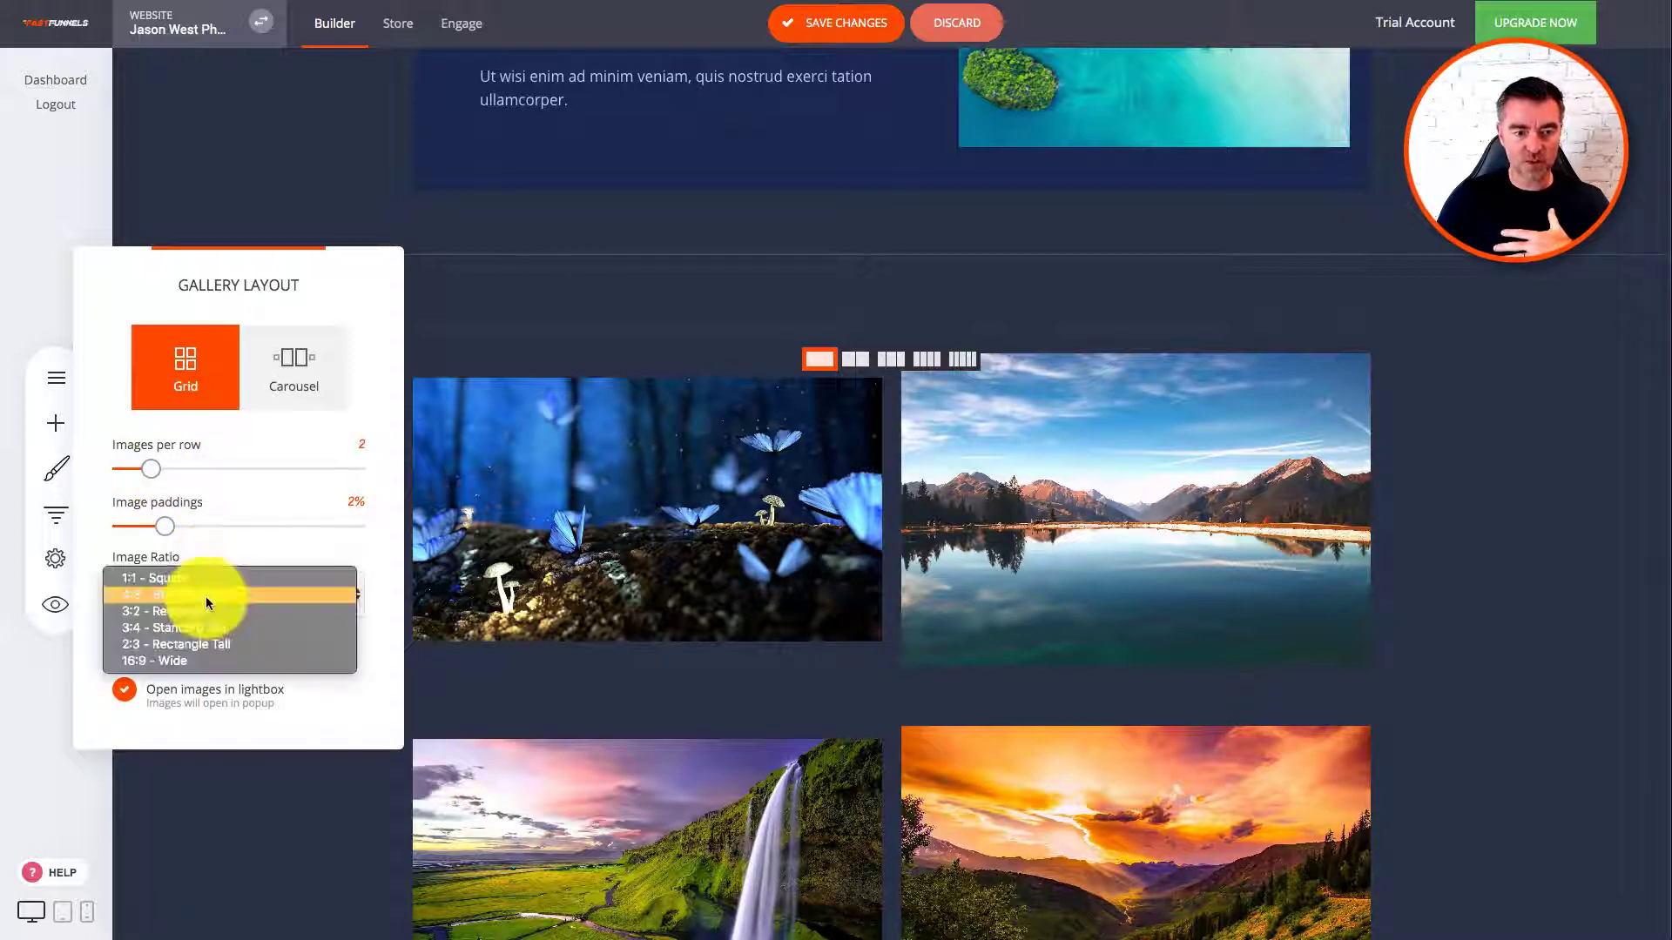
click(197, 661)
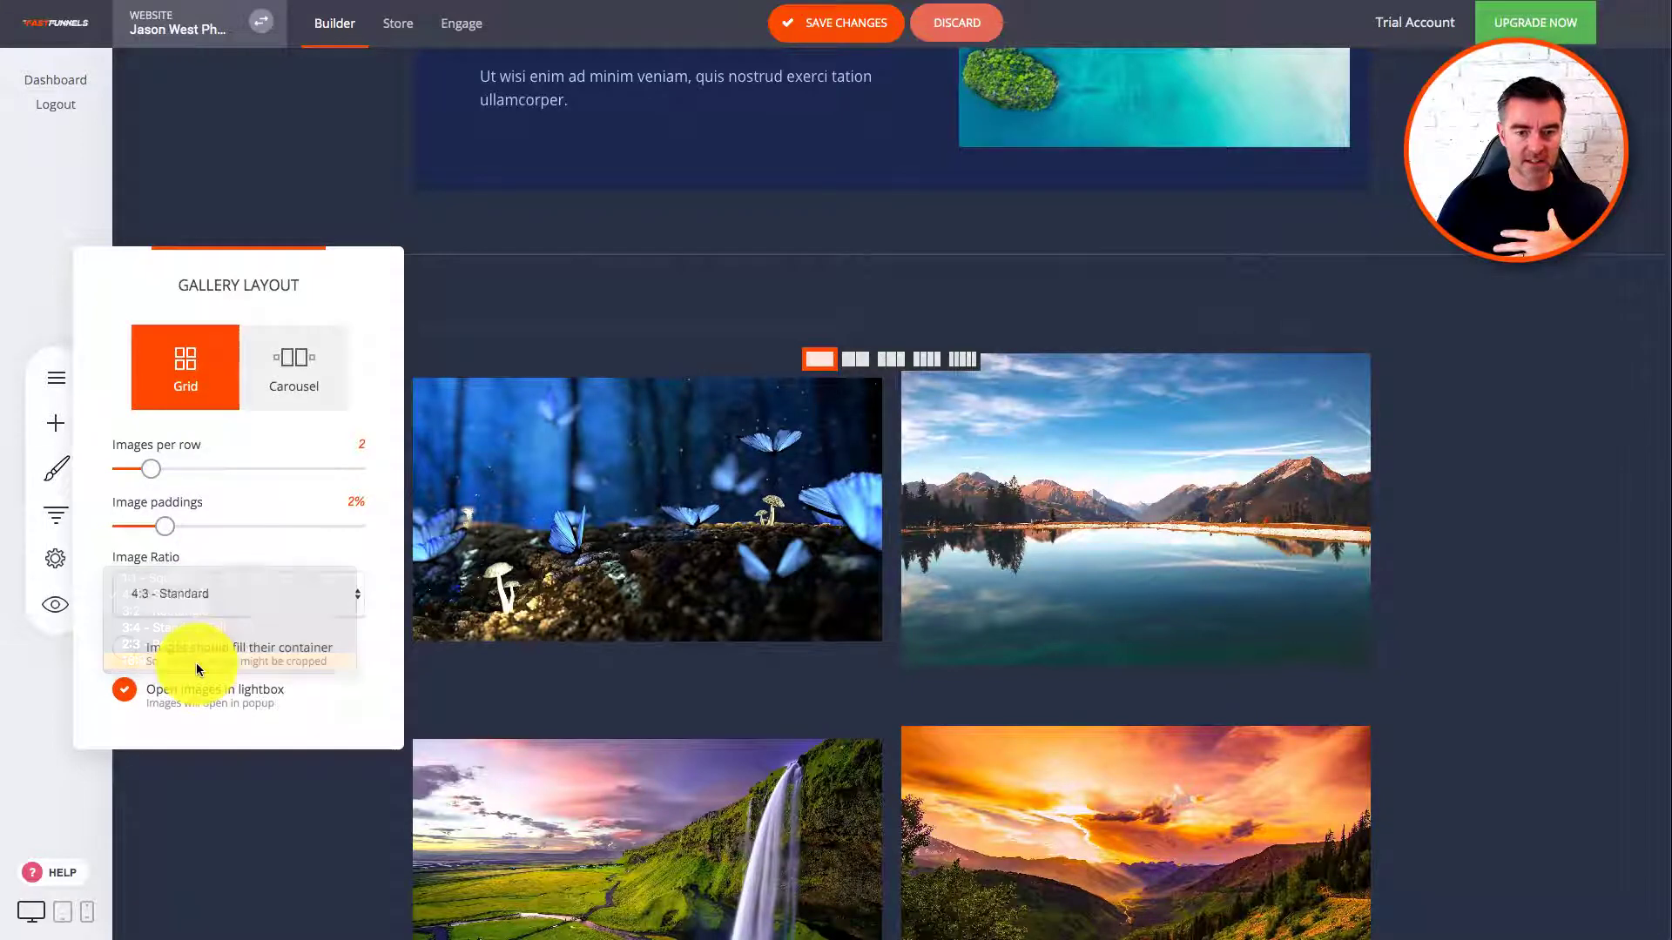
click(125, 651)
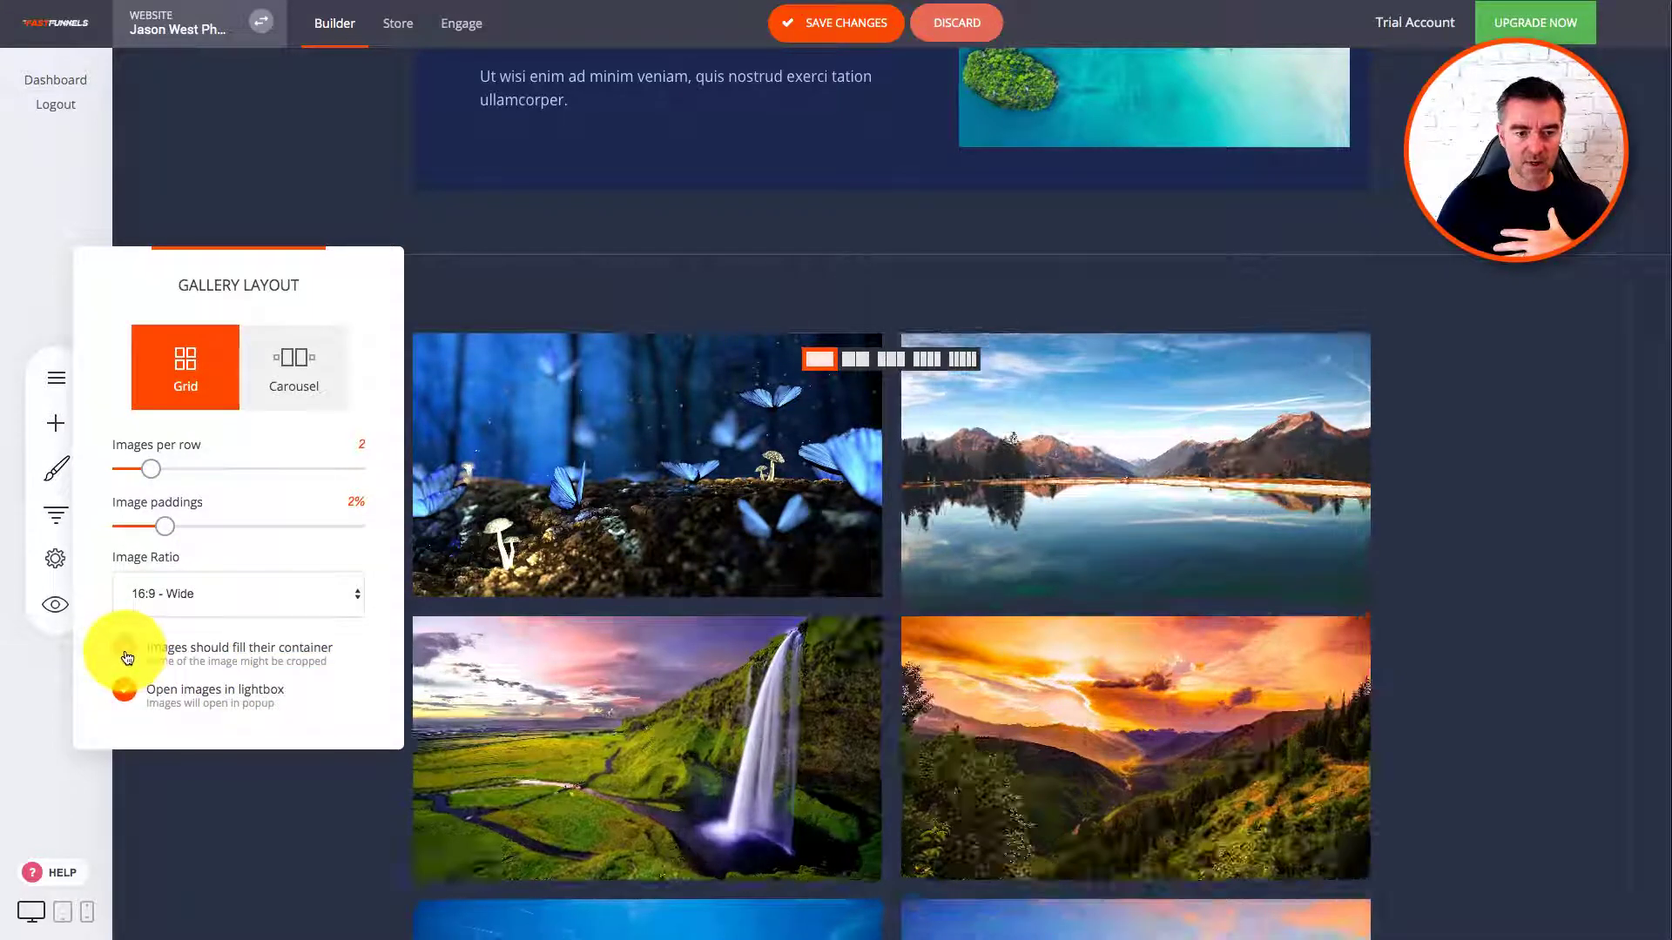
click(463, 263)
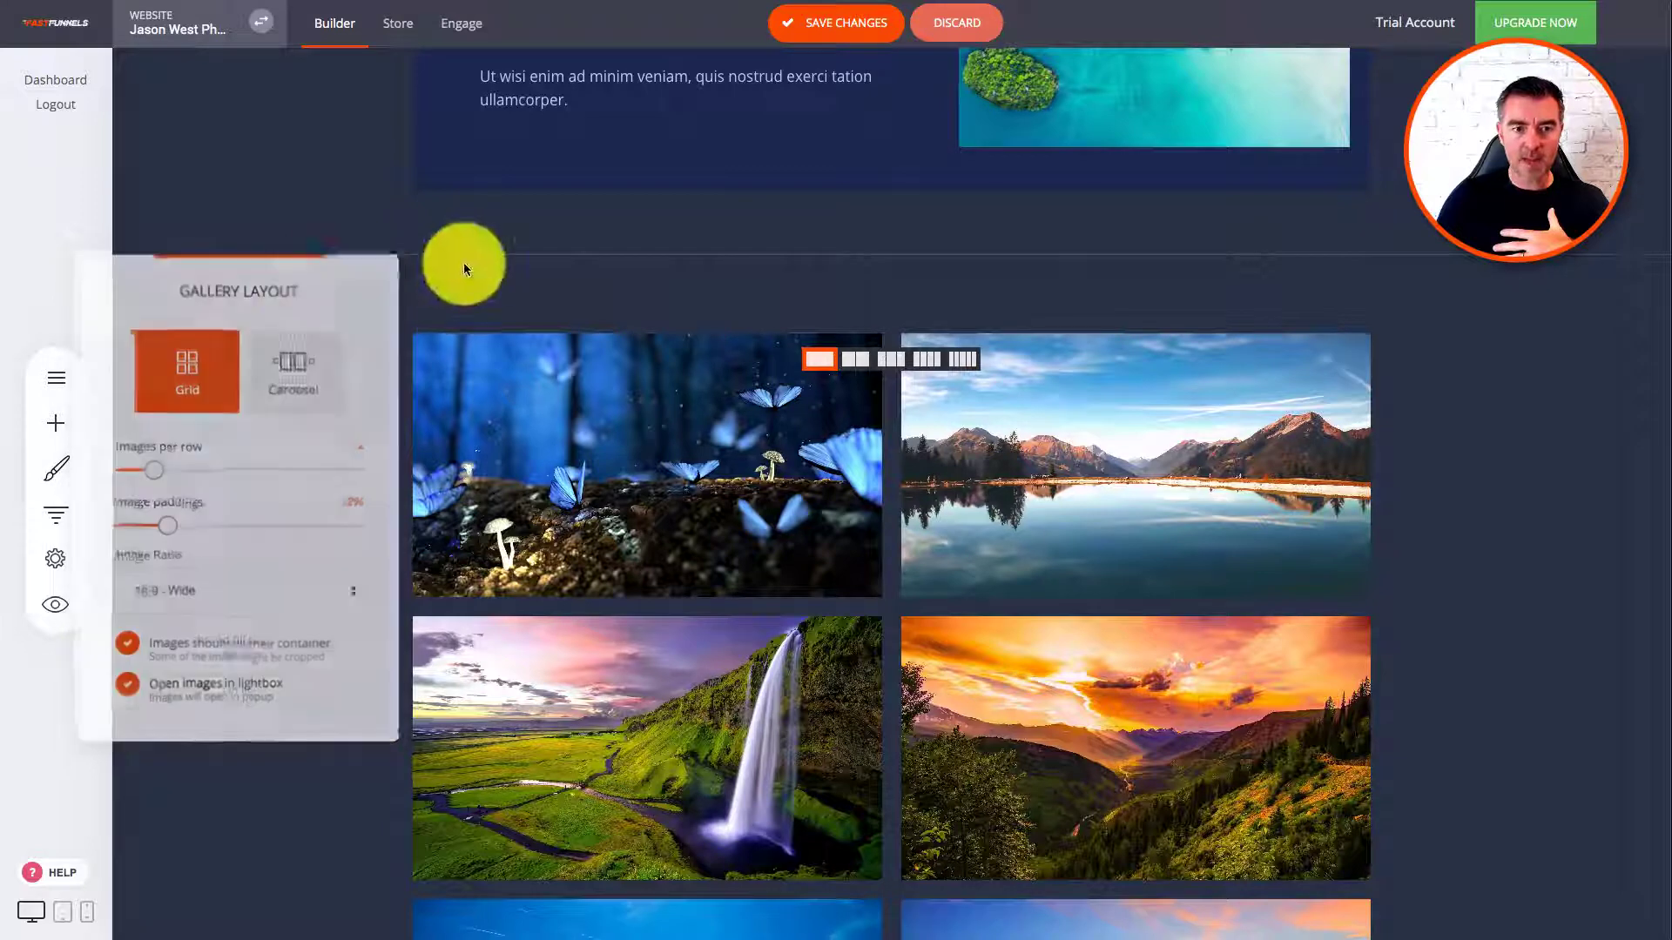
click(833, 17)
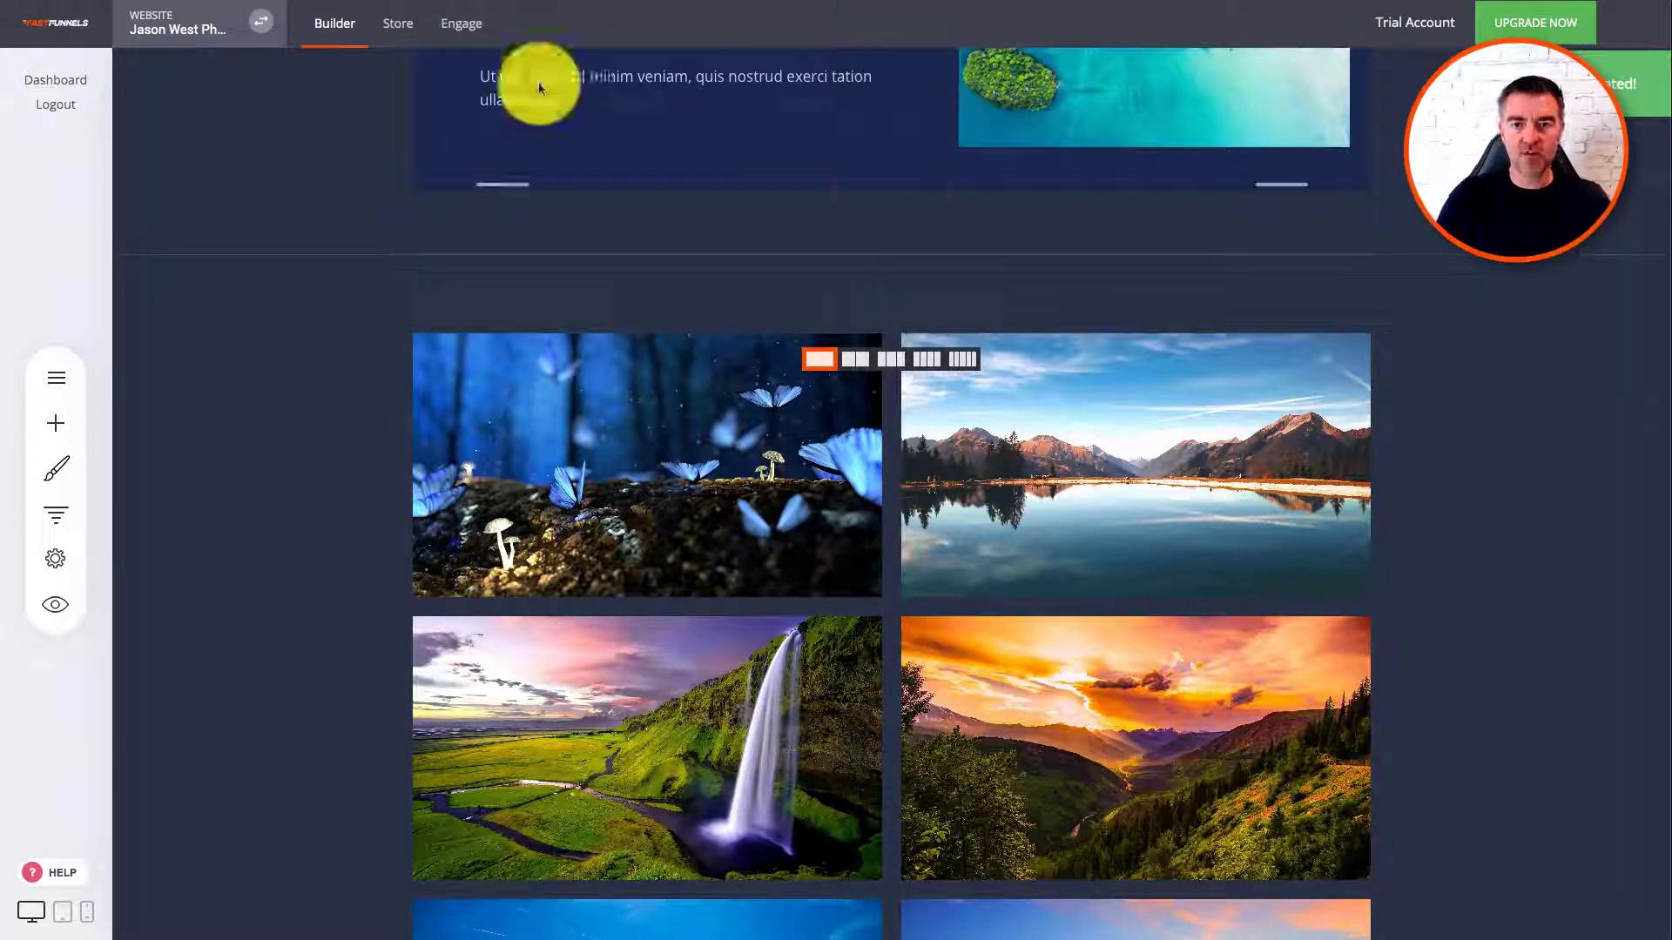
Step: Preview the site, open the butterfly photo in the lightbox, page through three photos, then exit
click(63, 607)
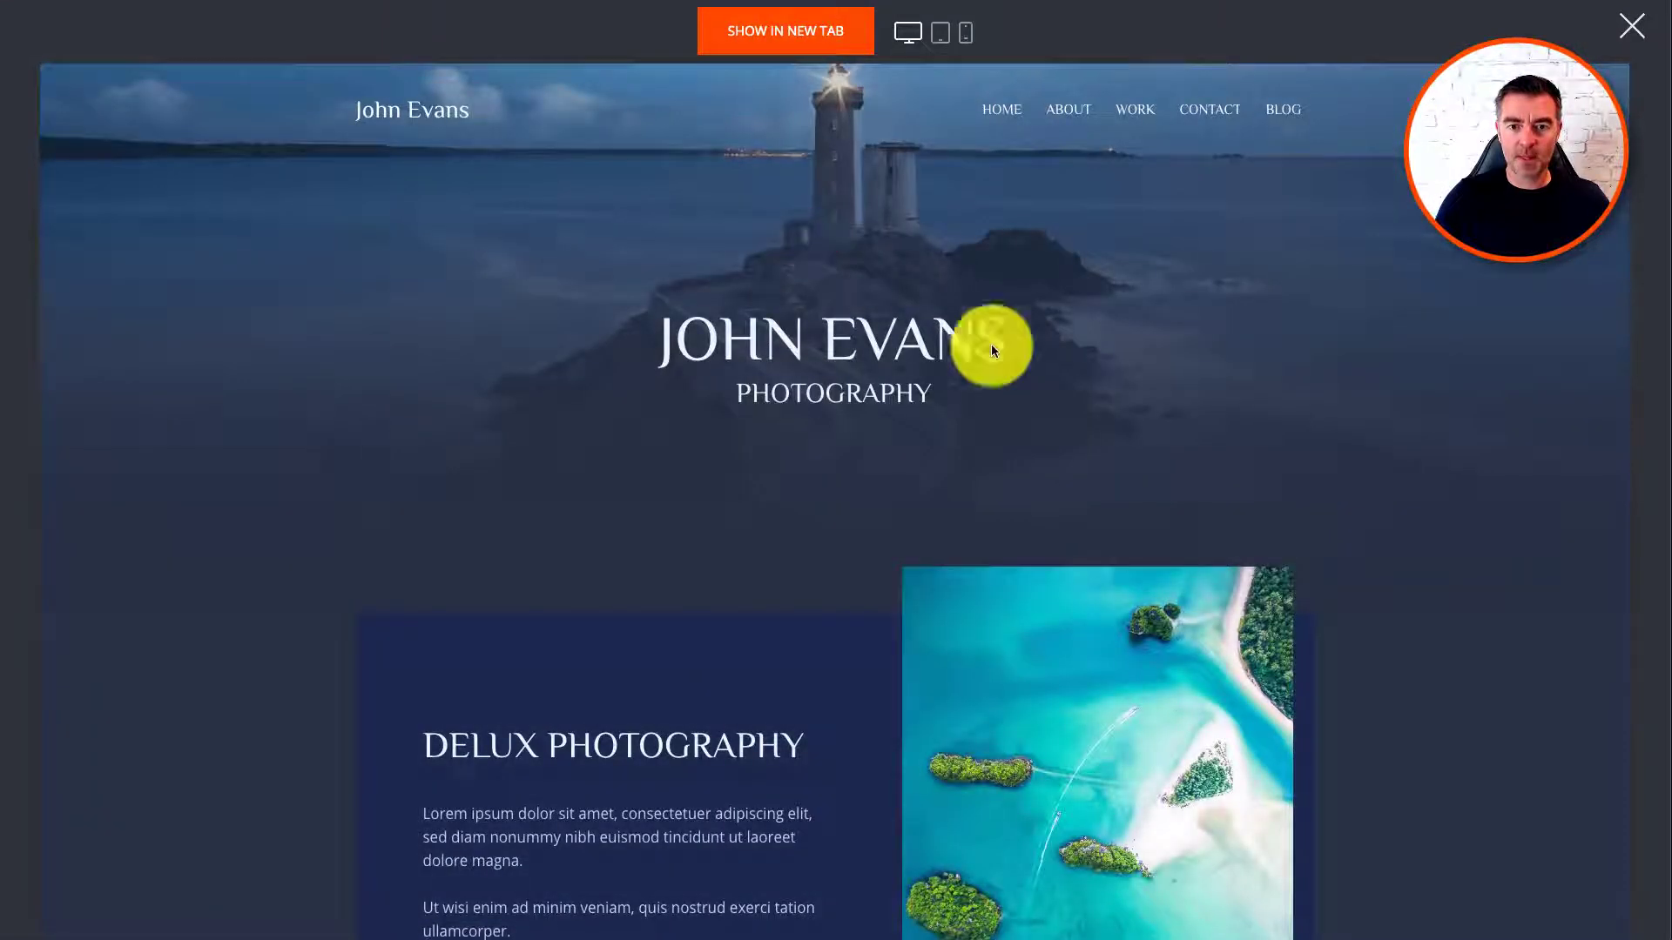
scroll(1245, 436, down, 10)
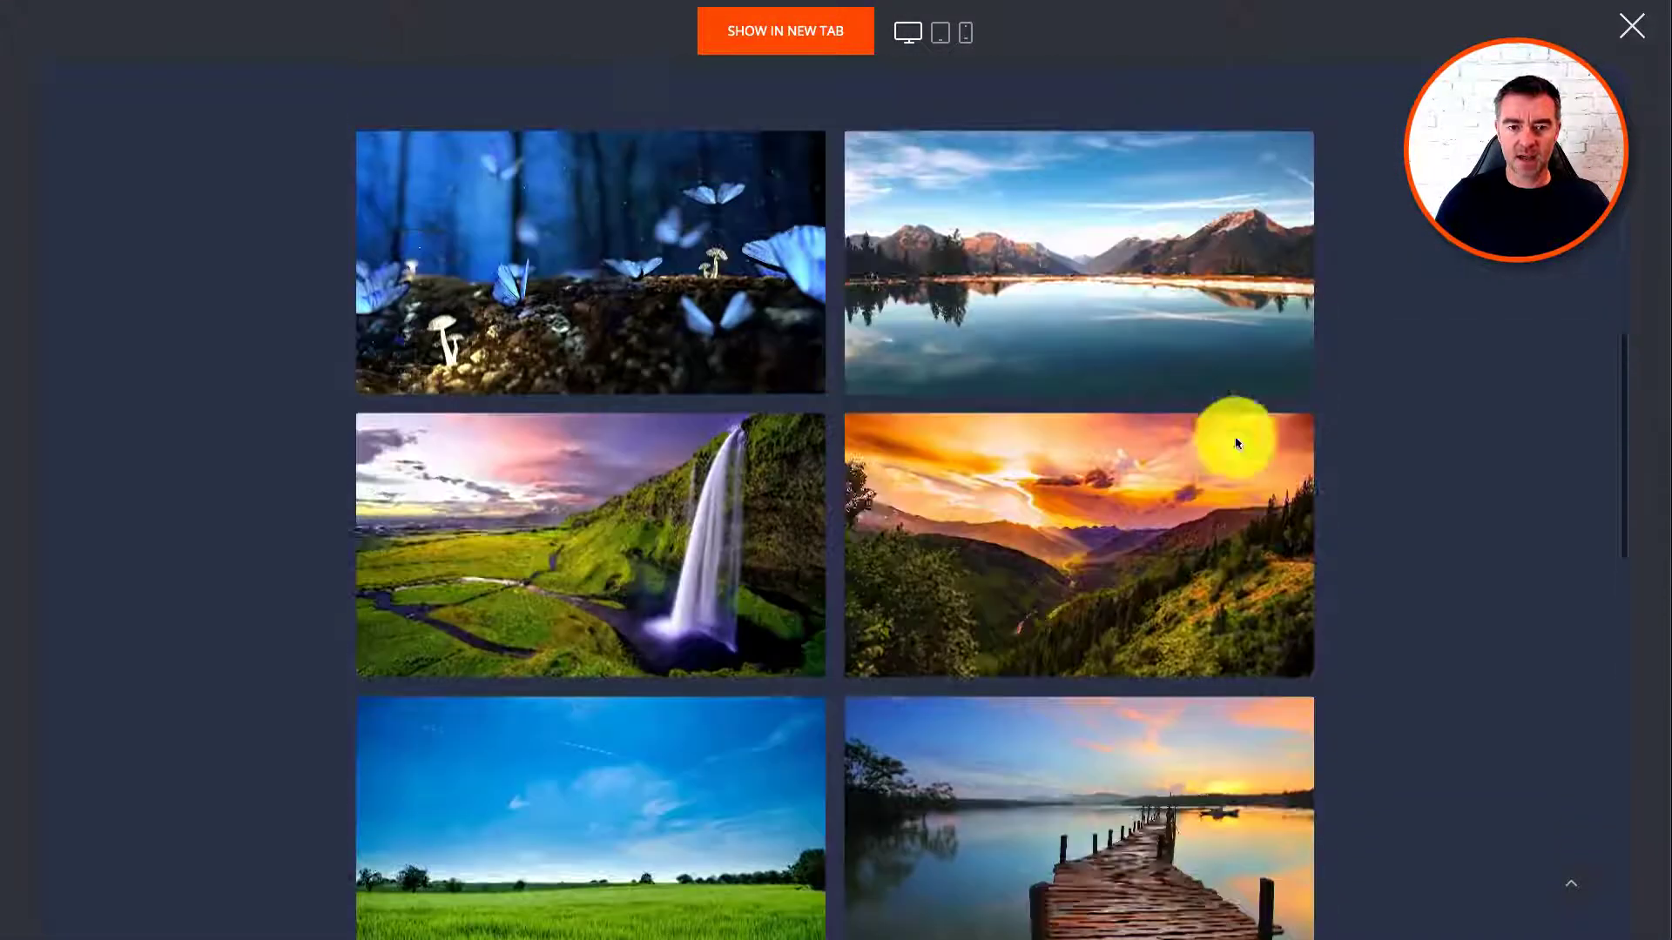
scroll(877, 421, up, 5)
scroll(641, 585, down, 3)
click(592, 444)
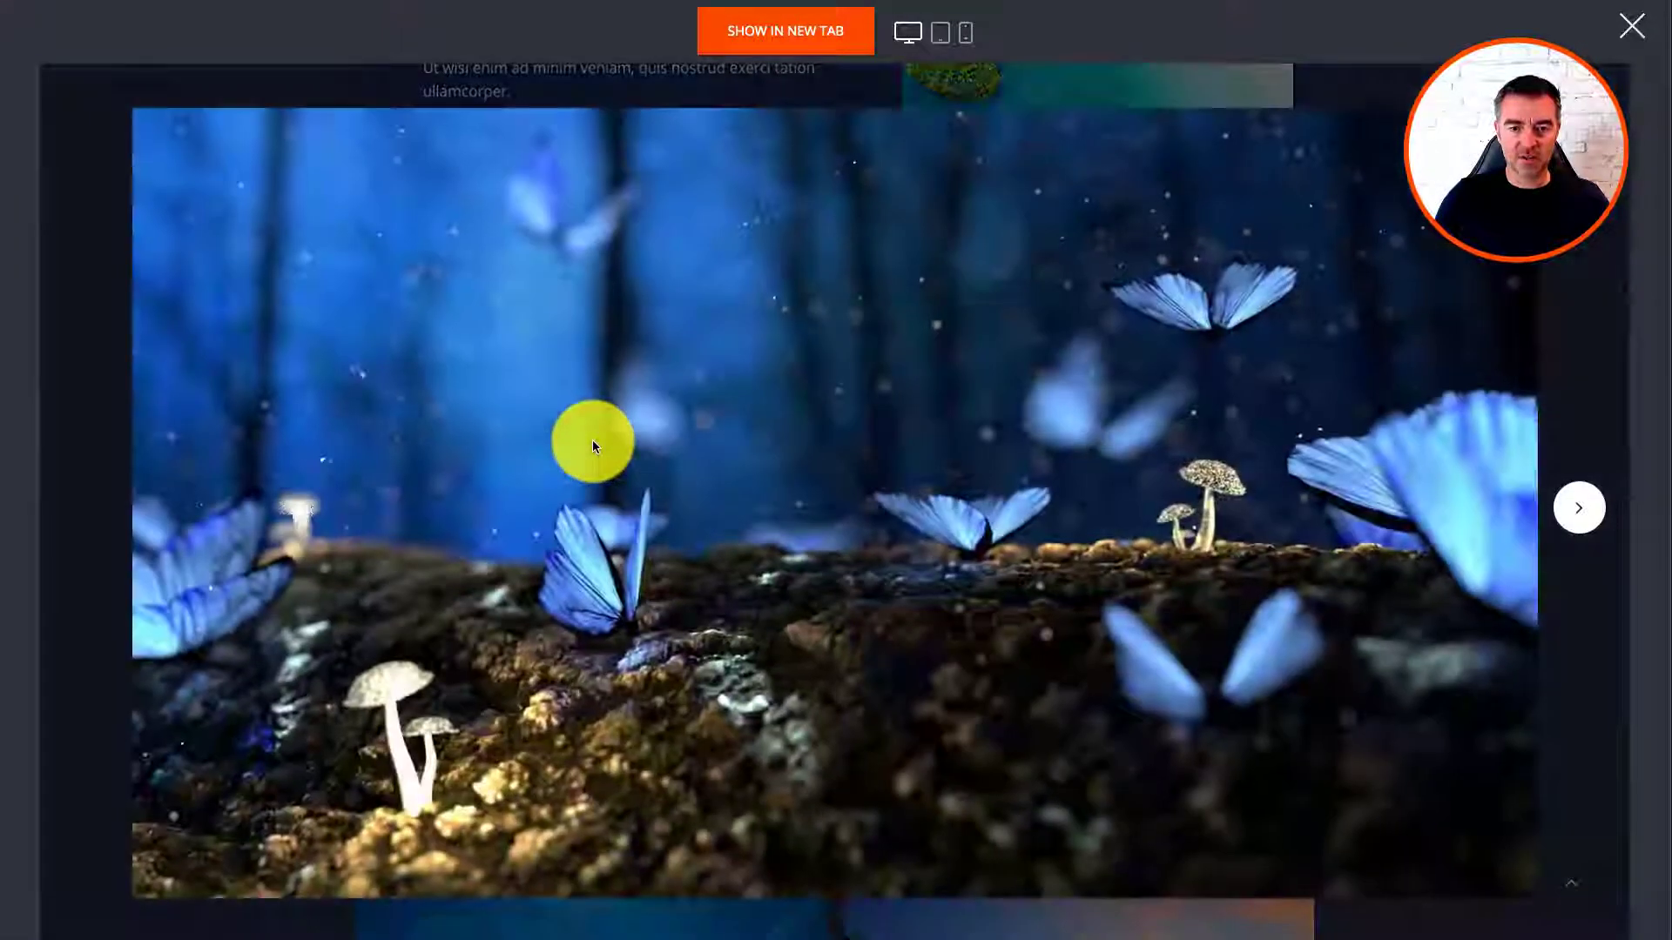
click(1585, 516)
click(1585, 515)
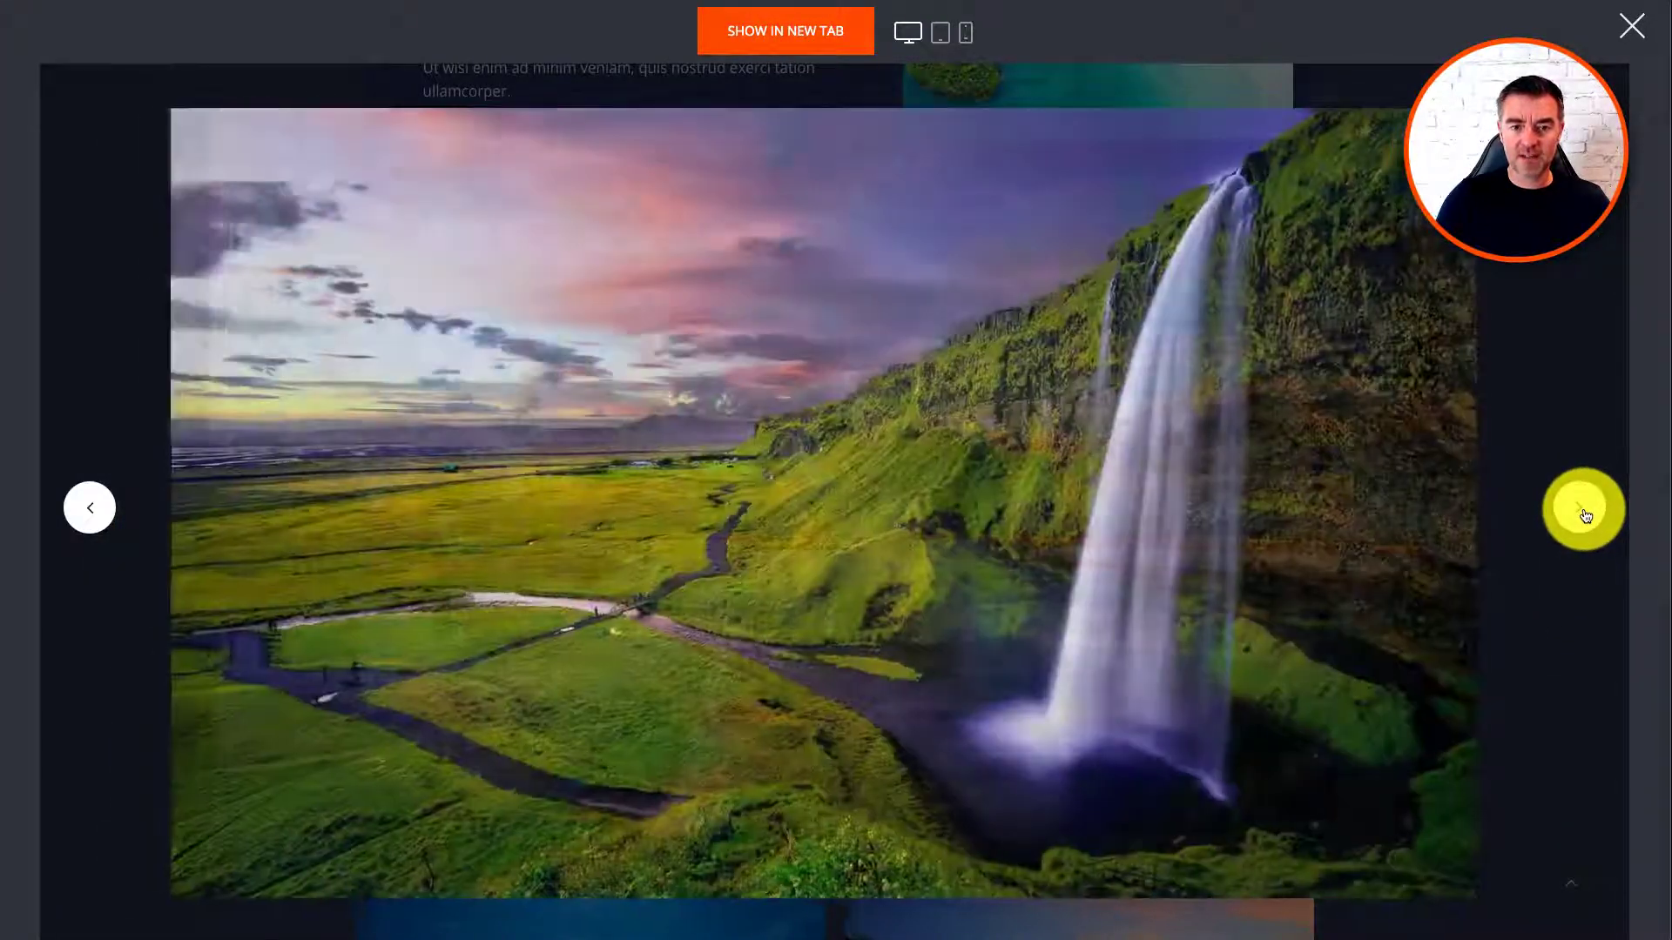
click(1583, 512)
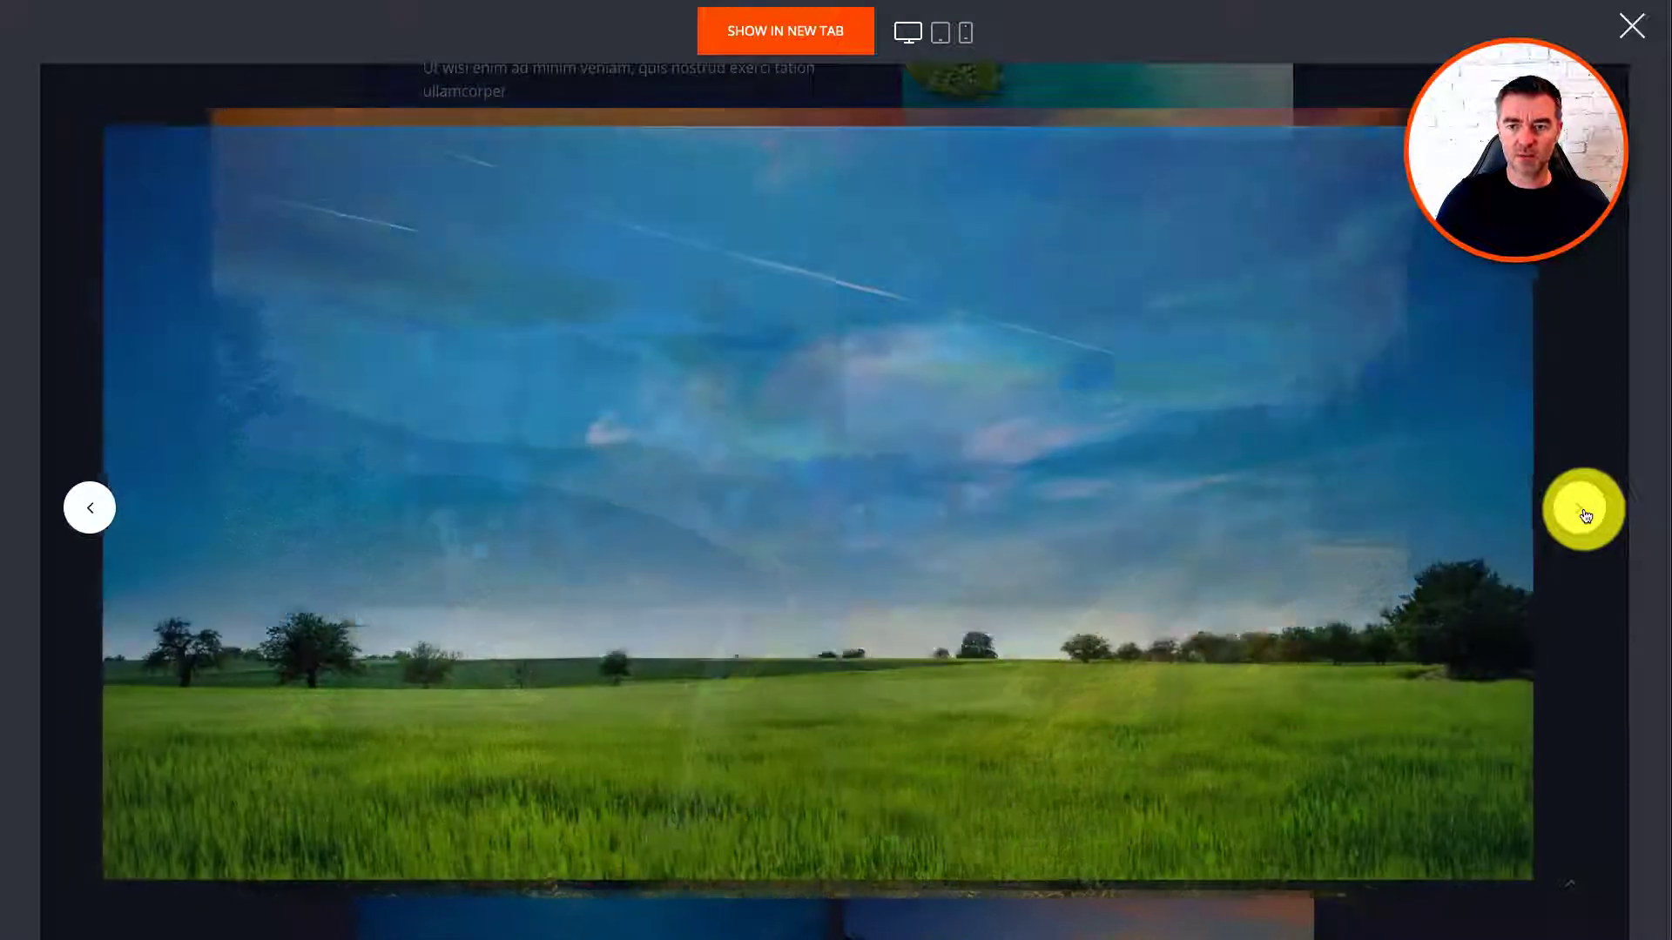
click(1412, 245)
scroll(1158, 705, down, 7)
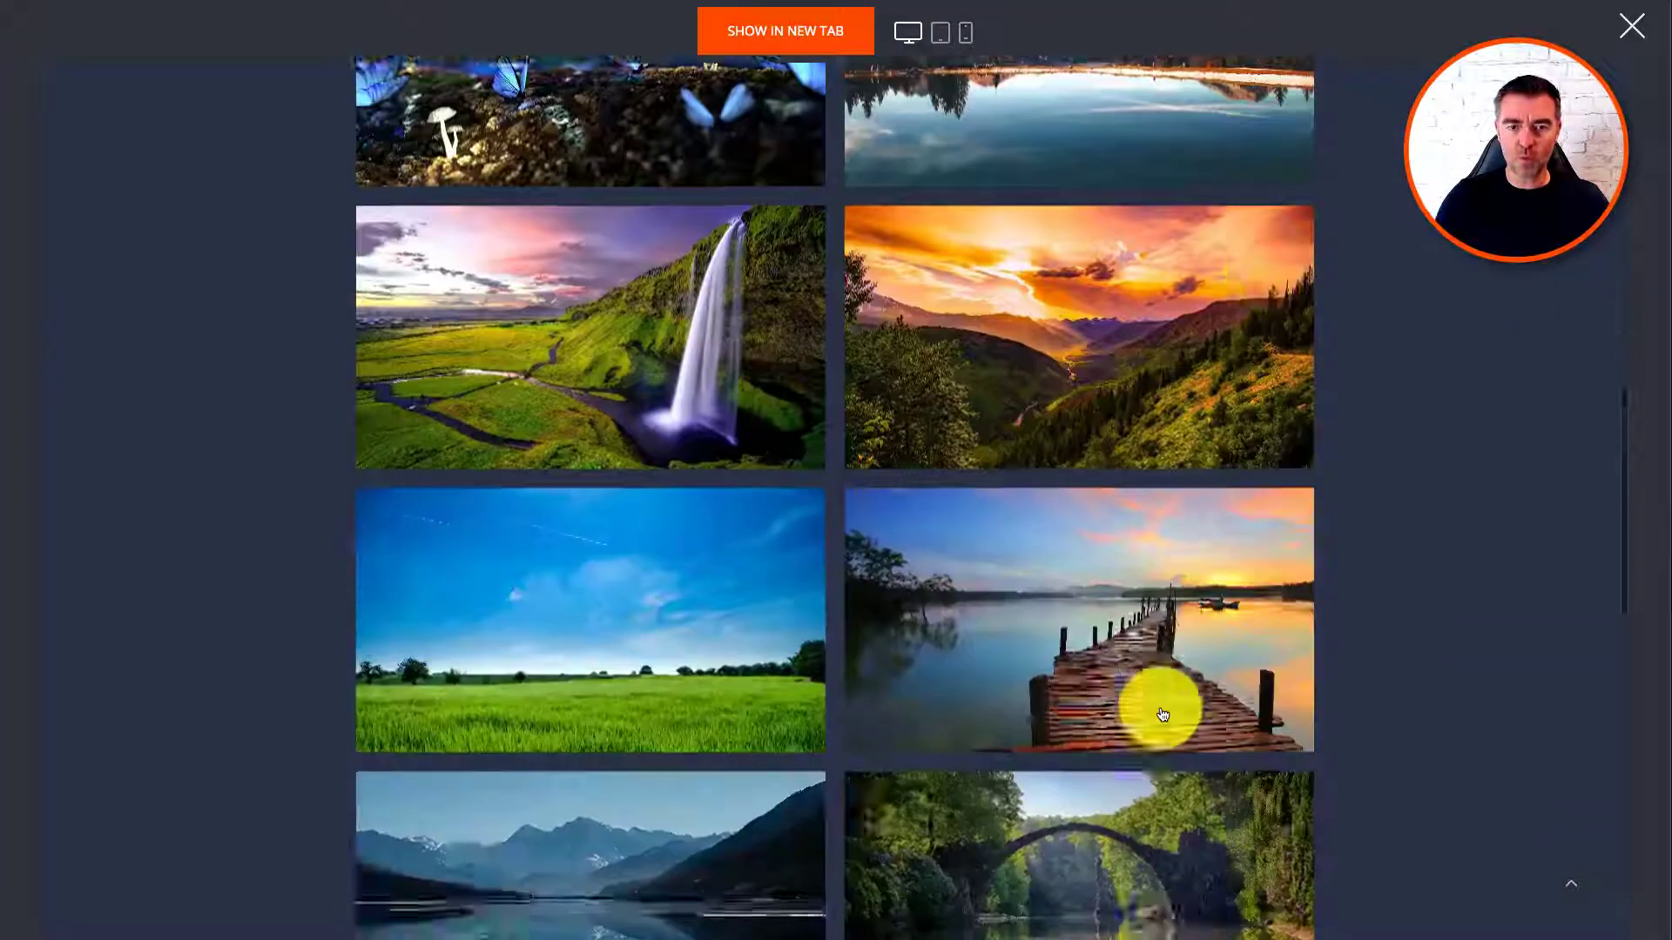
scroll(1158, 716, up, 15)
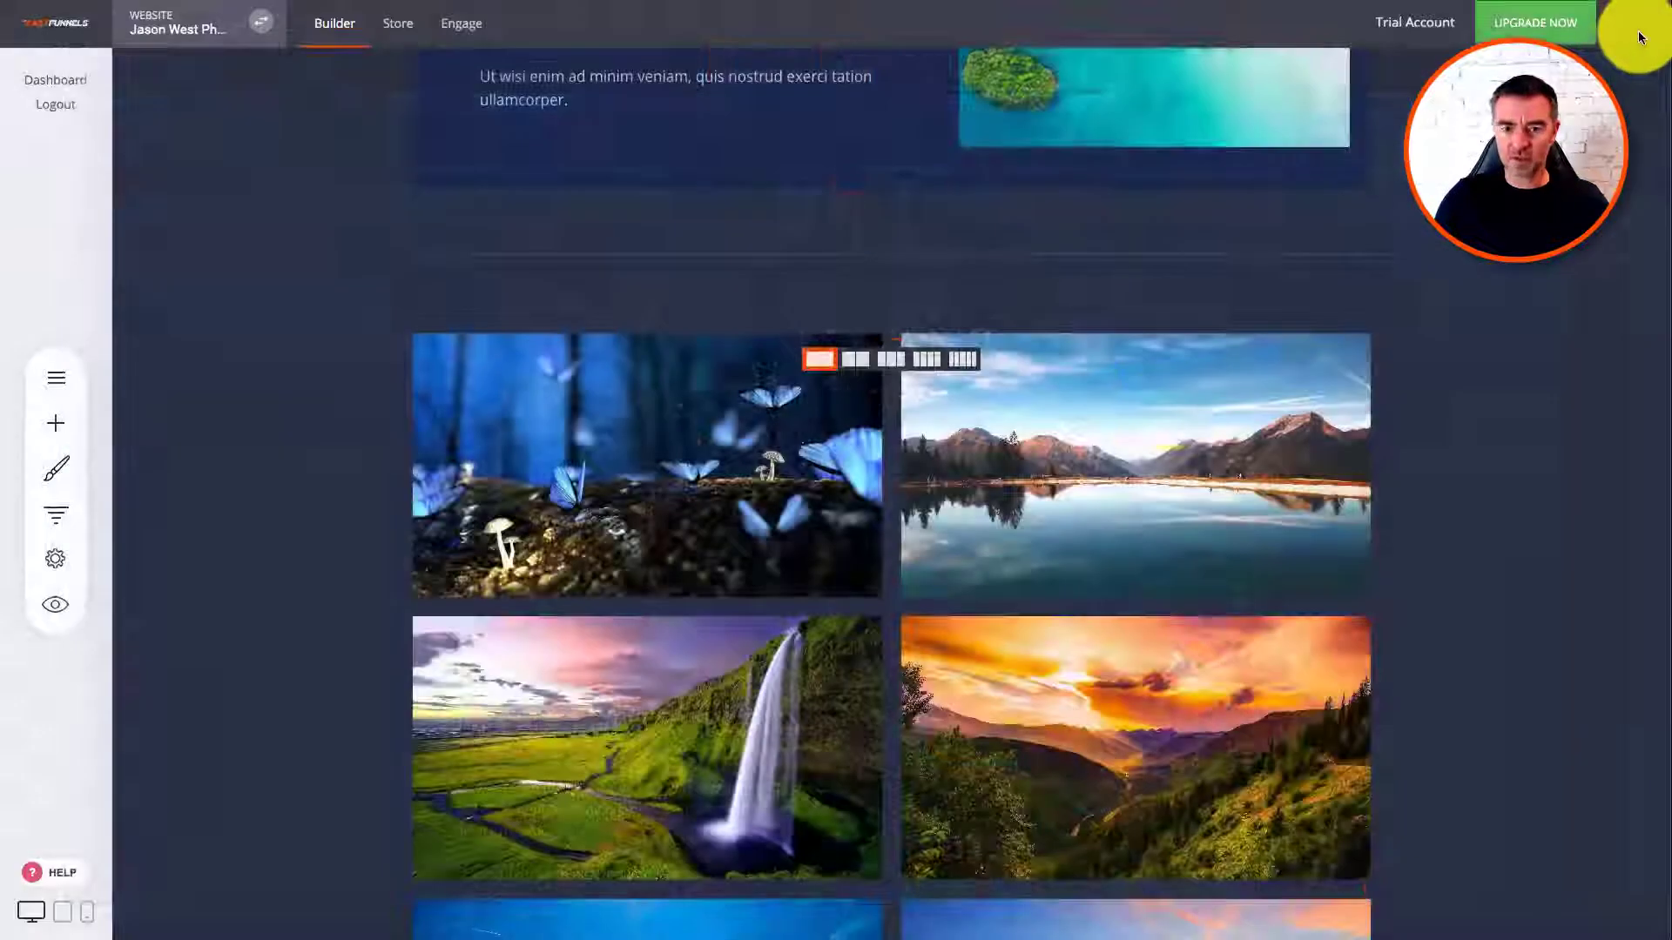
click(1639, 35)
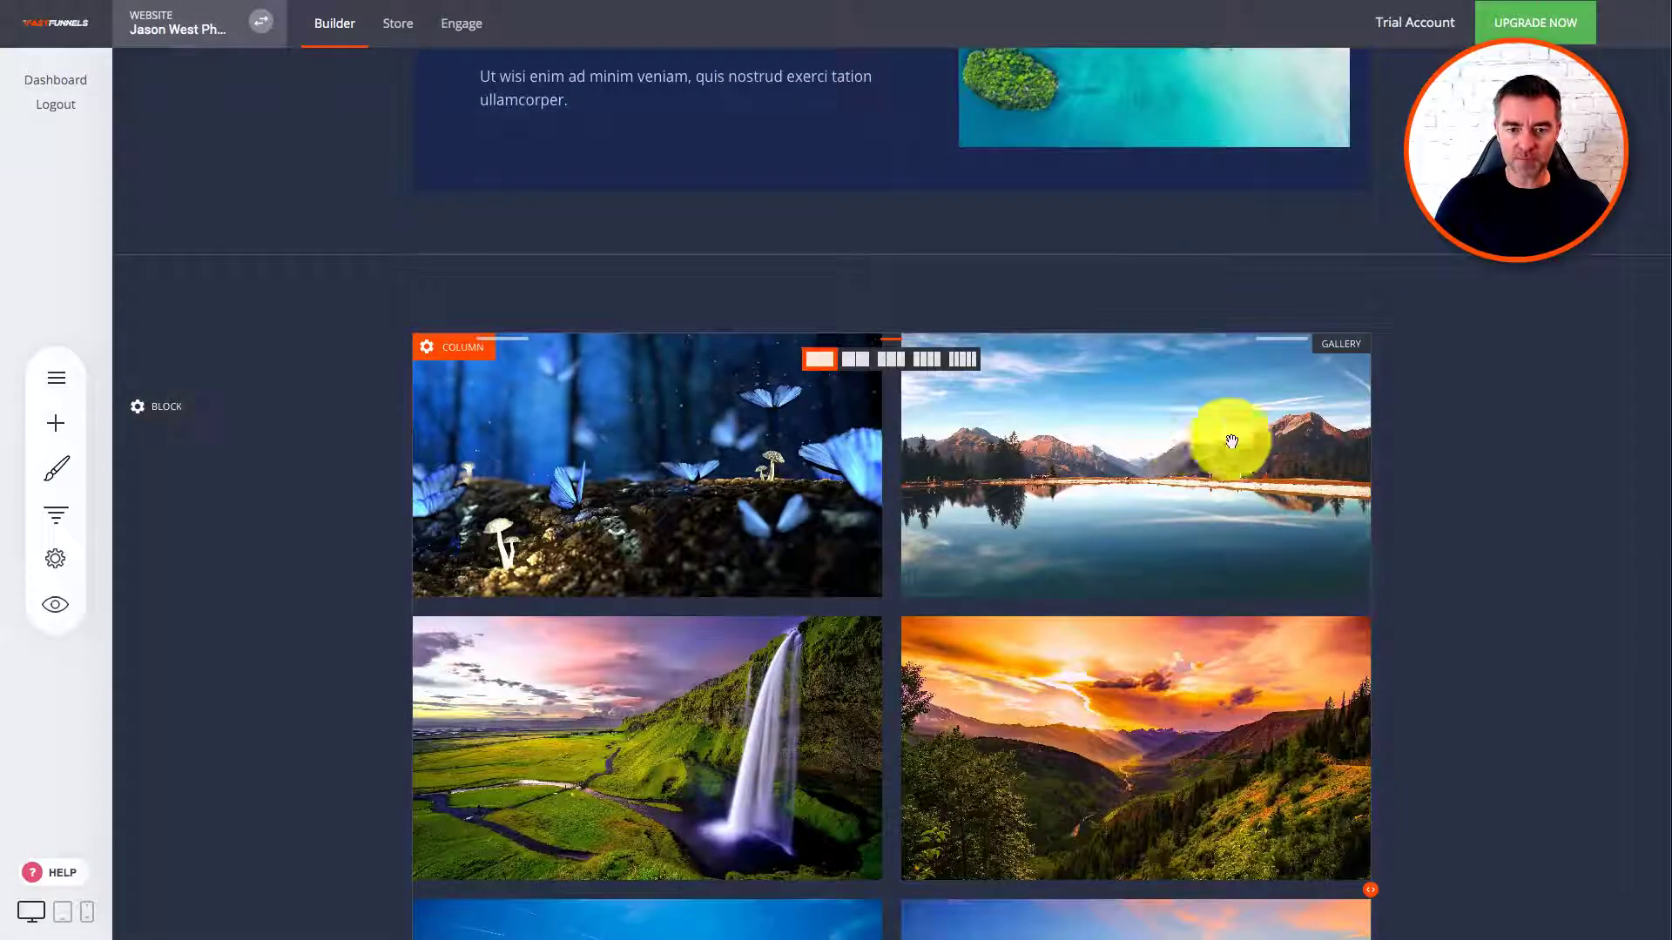
Step: Try Zoom In, Fade In From Left and Flip Vertically animations on the gallery
click(675, 382)
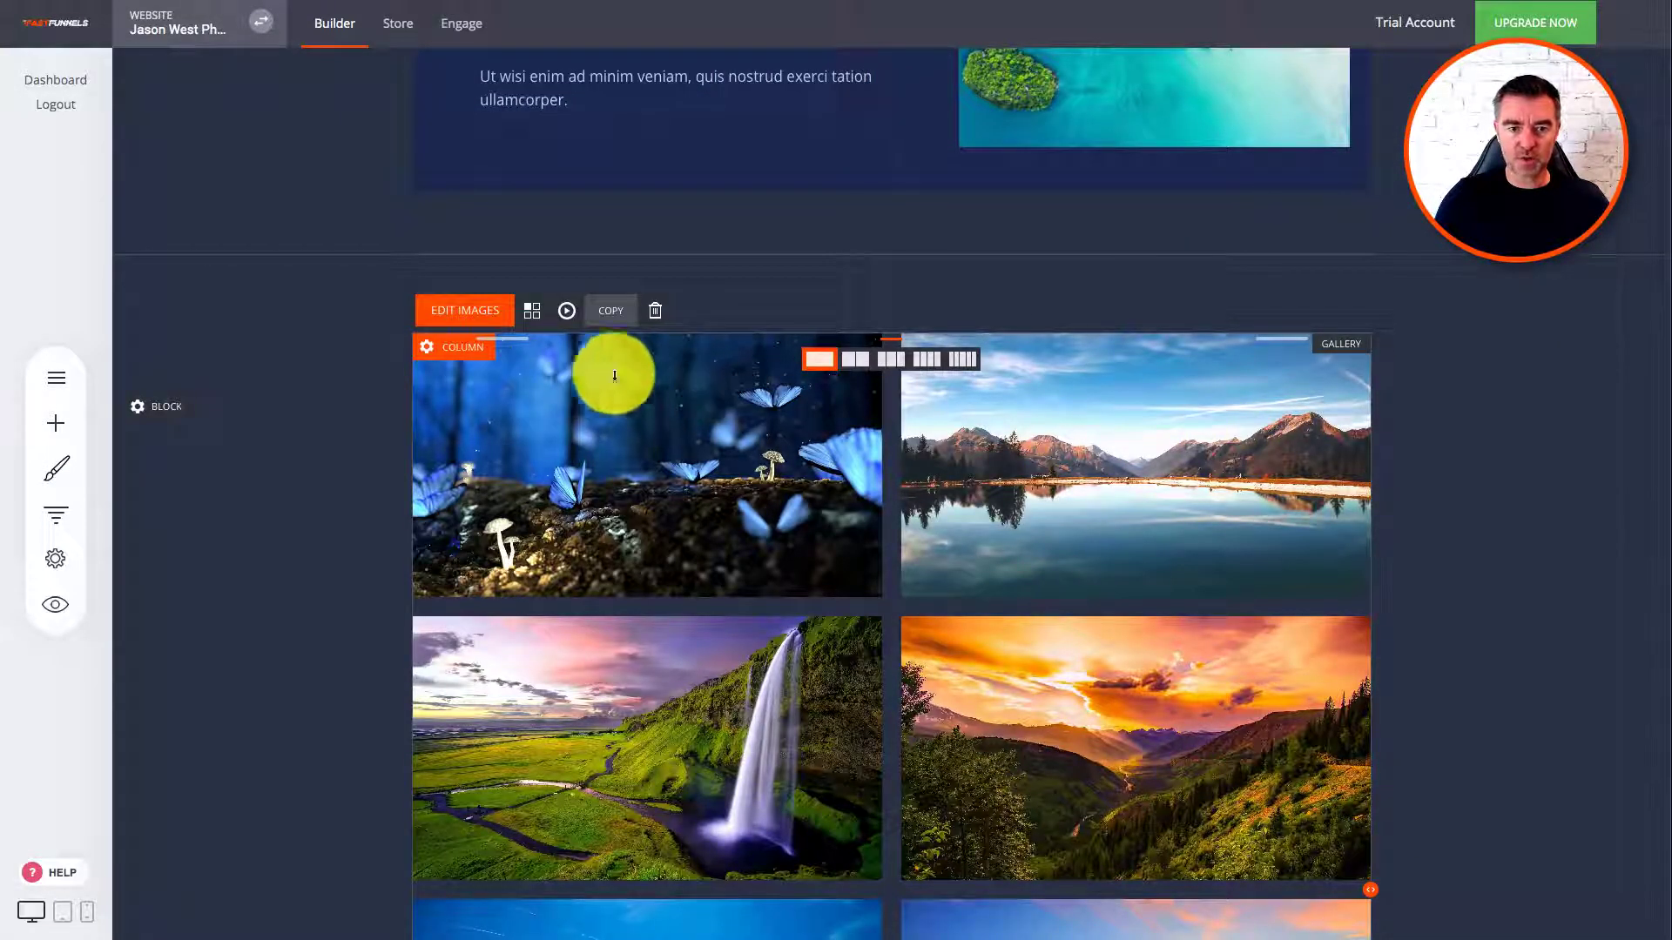
click(572, 310)
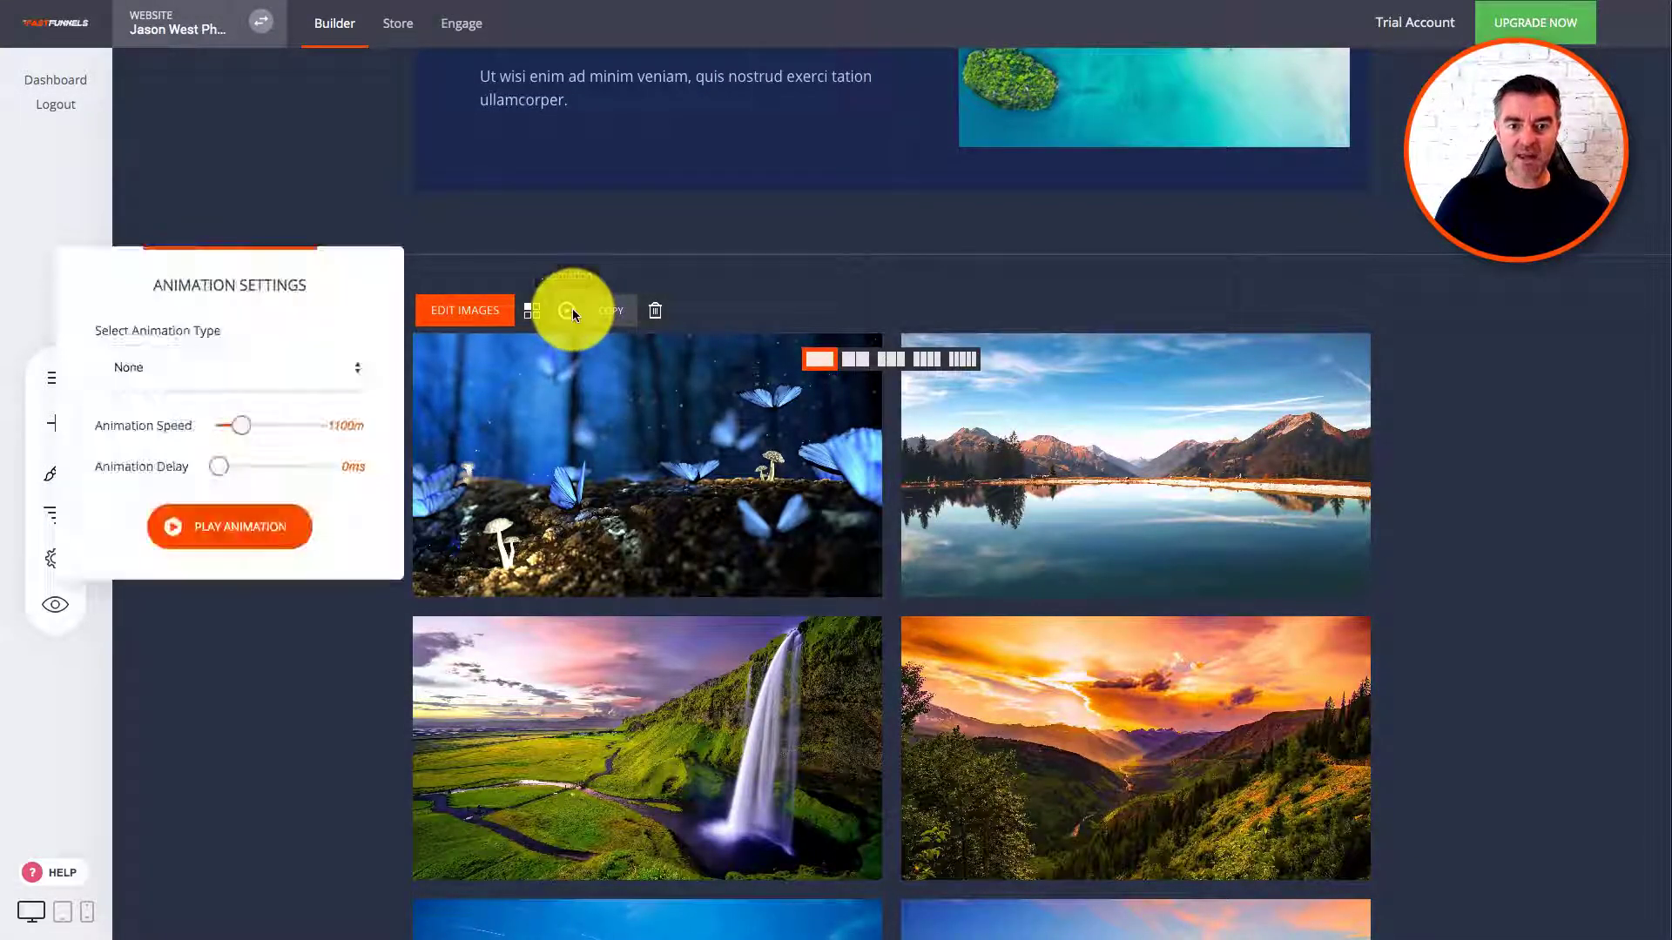
click(174, 380)
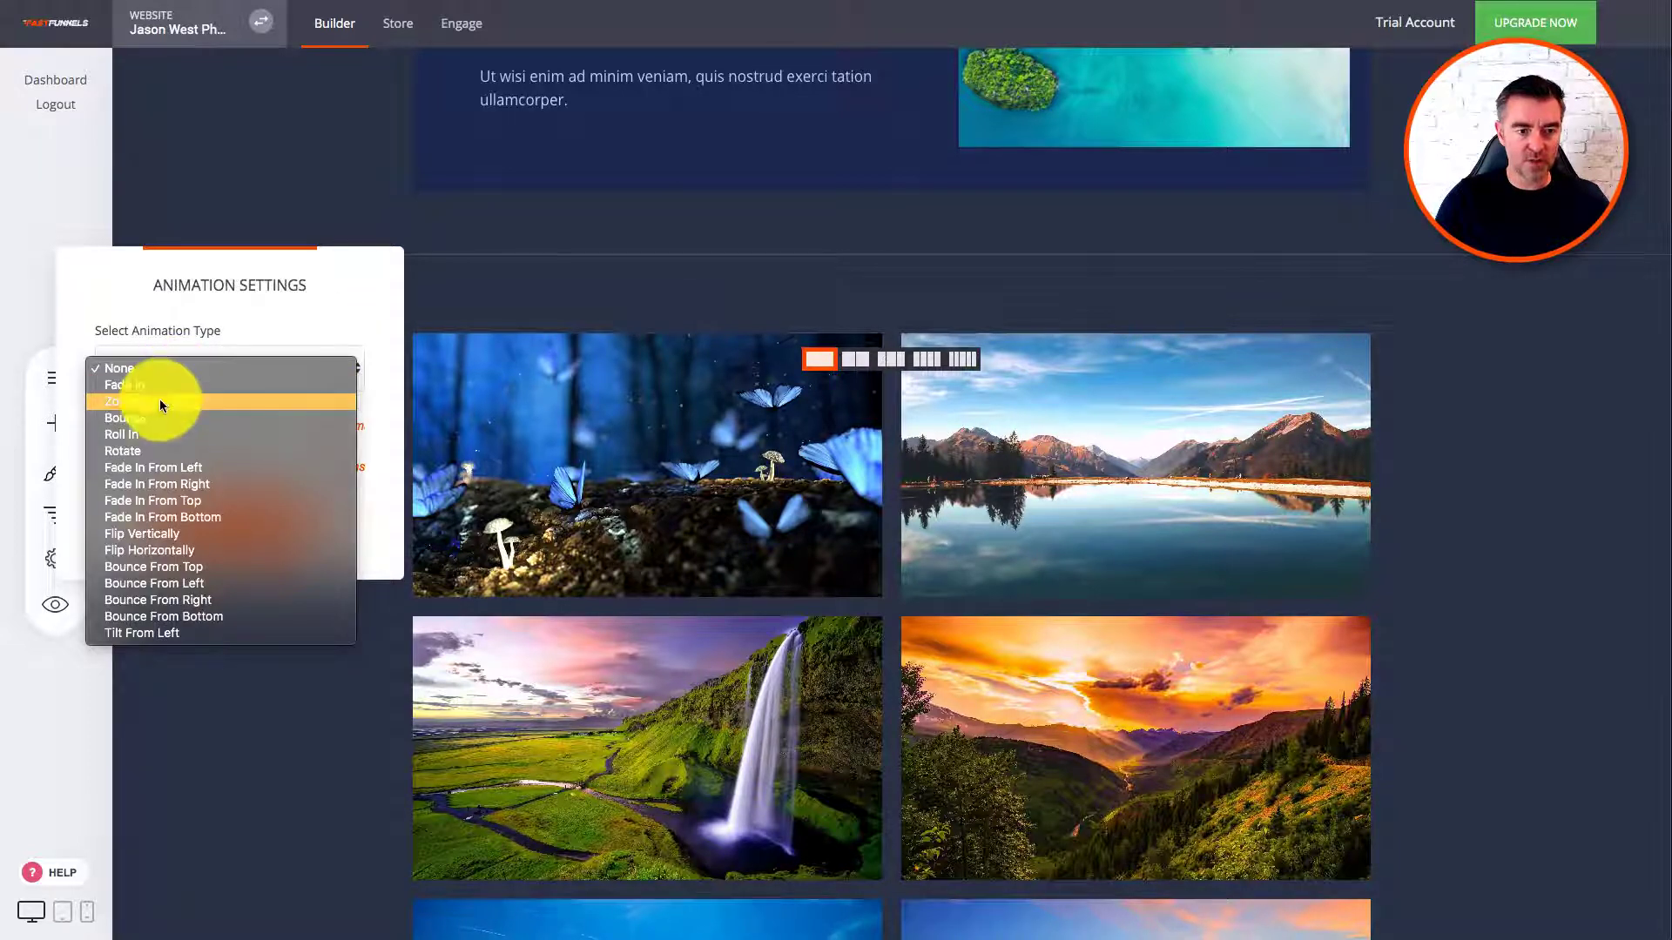
click(159, 400)
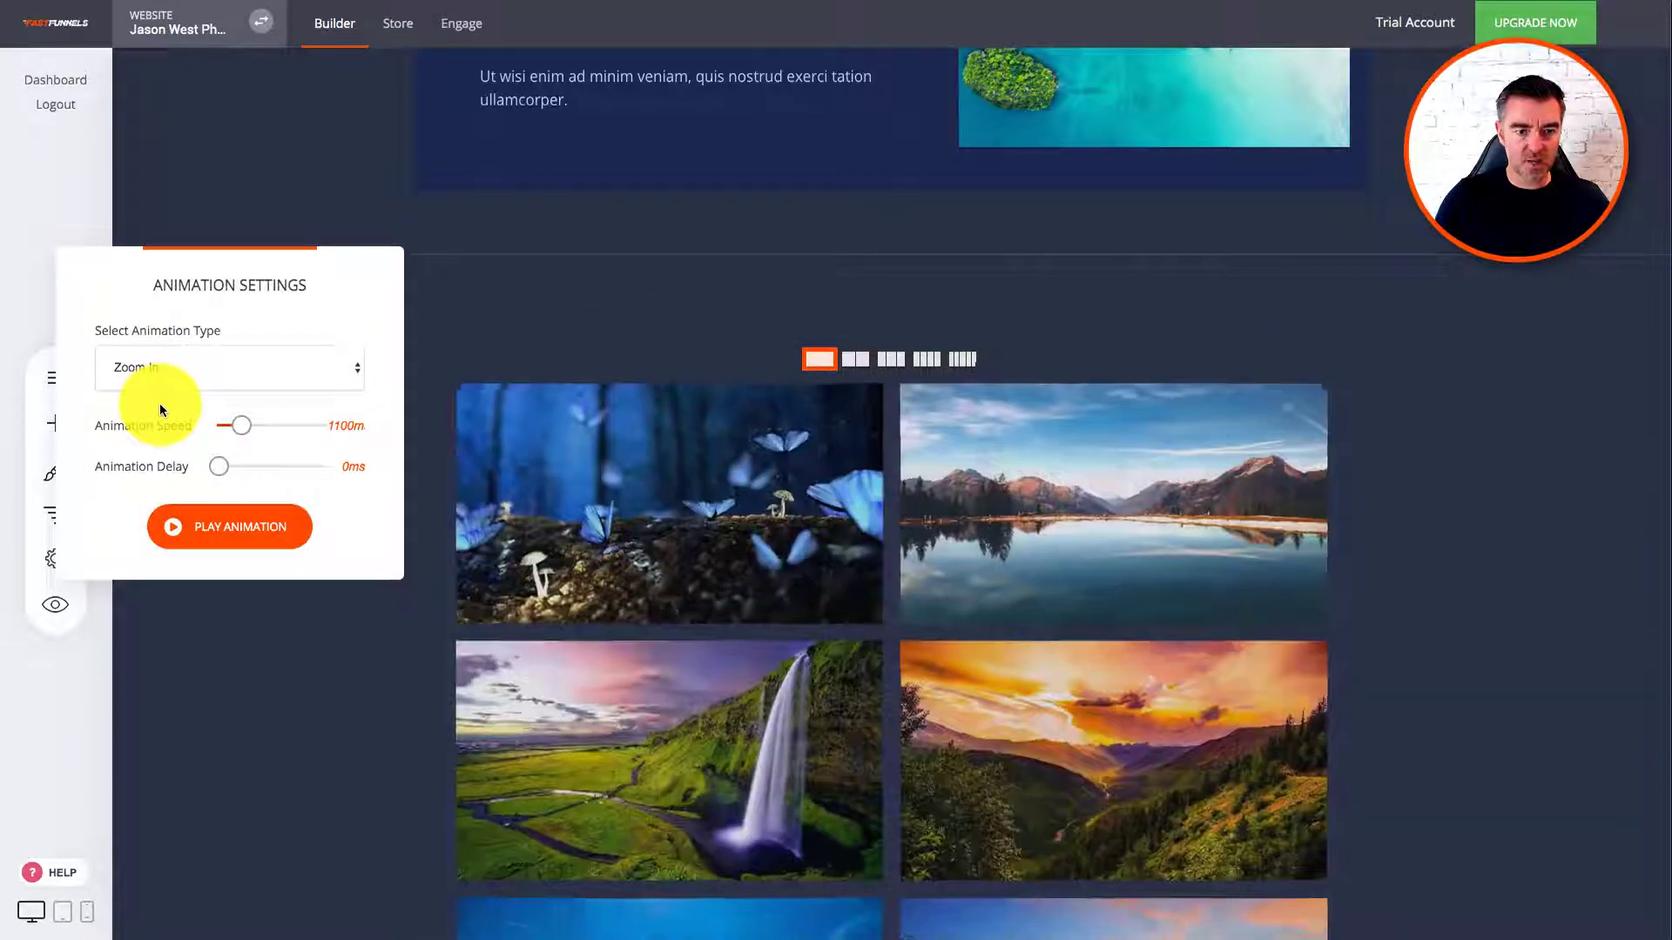
click(196, 362)
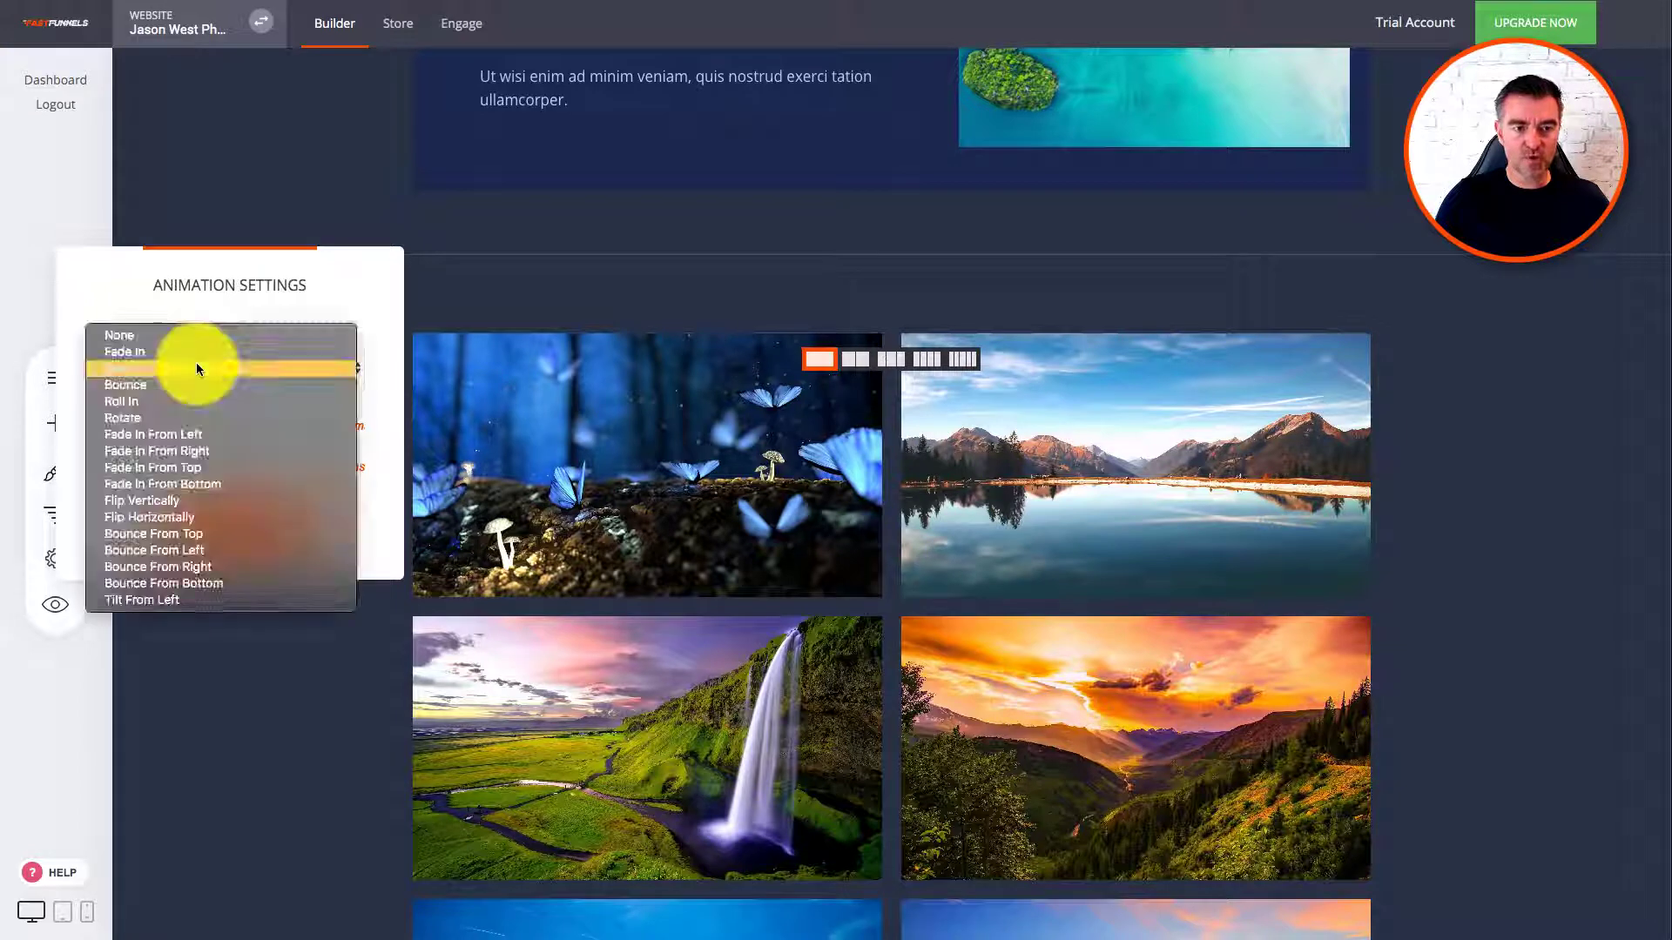
click(192, 435)
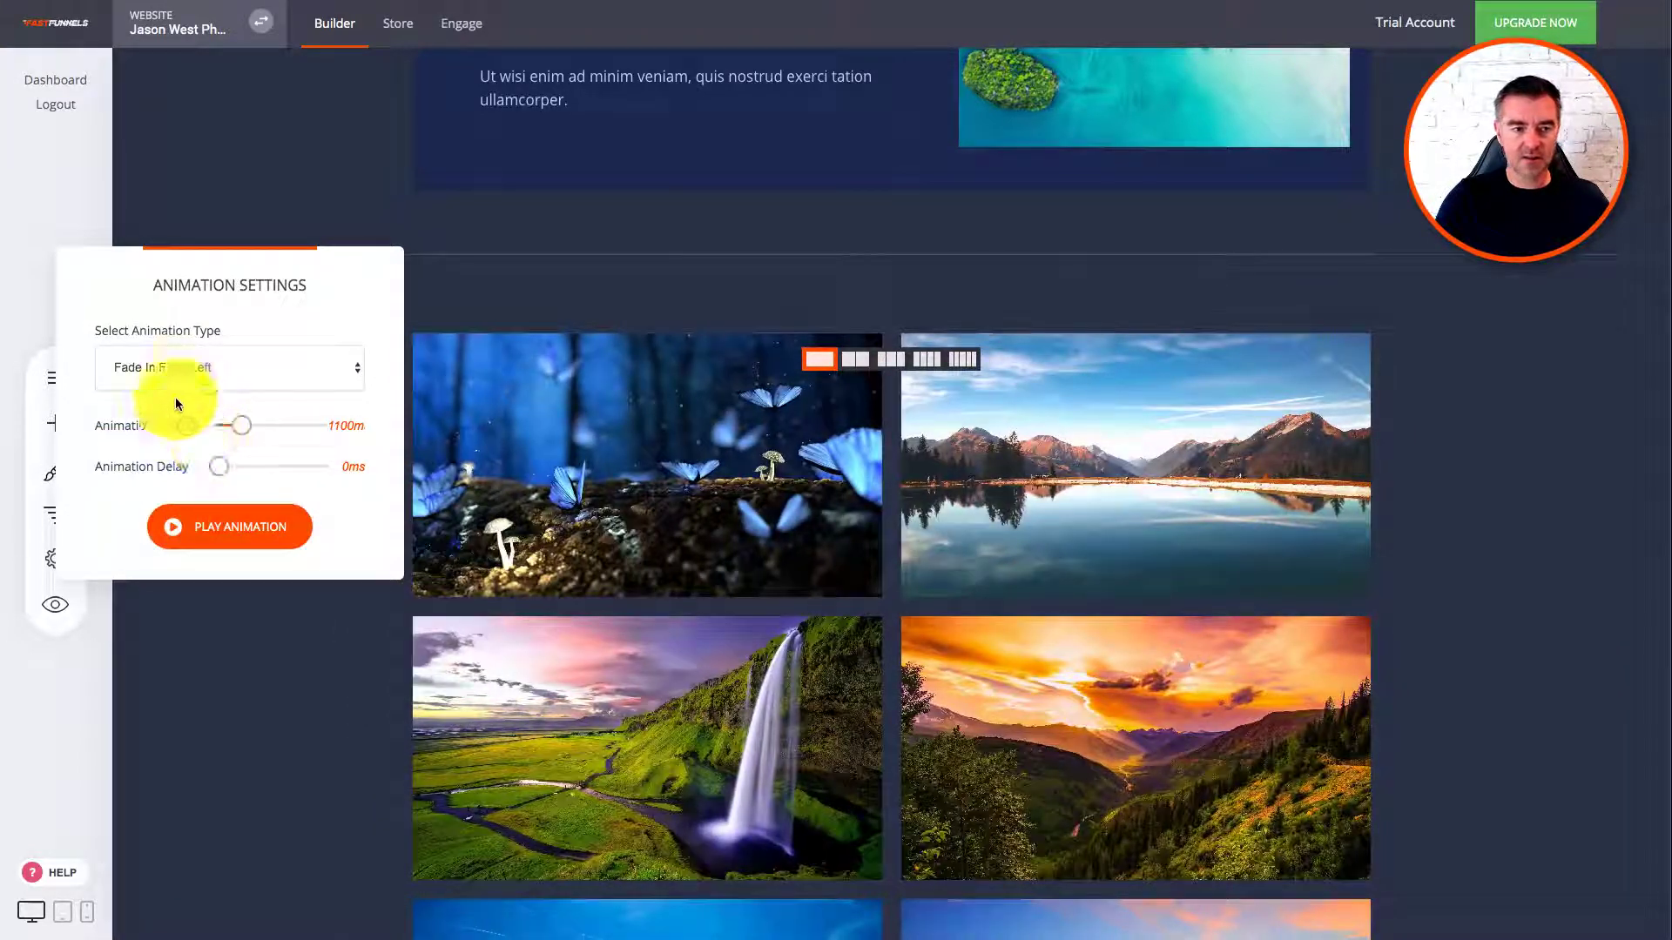
click(185, 370)
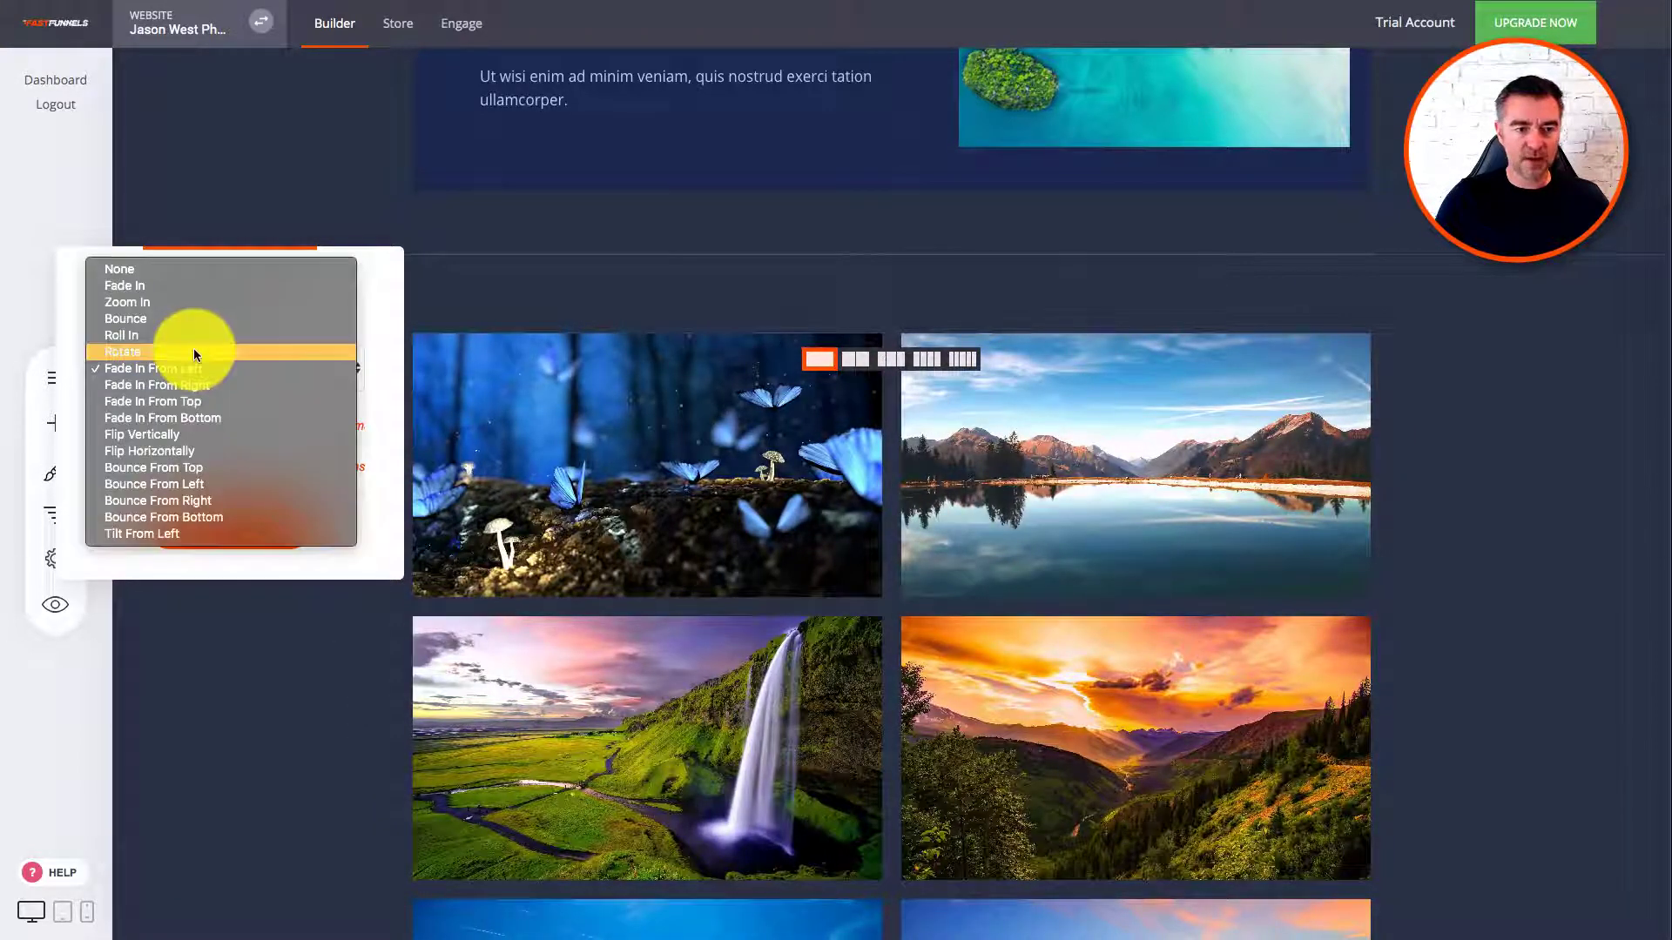
click(142, 454)
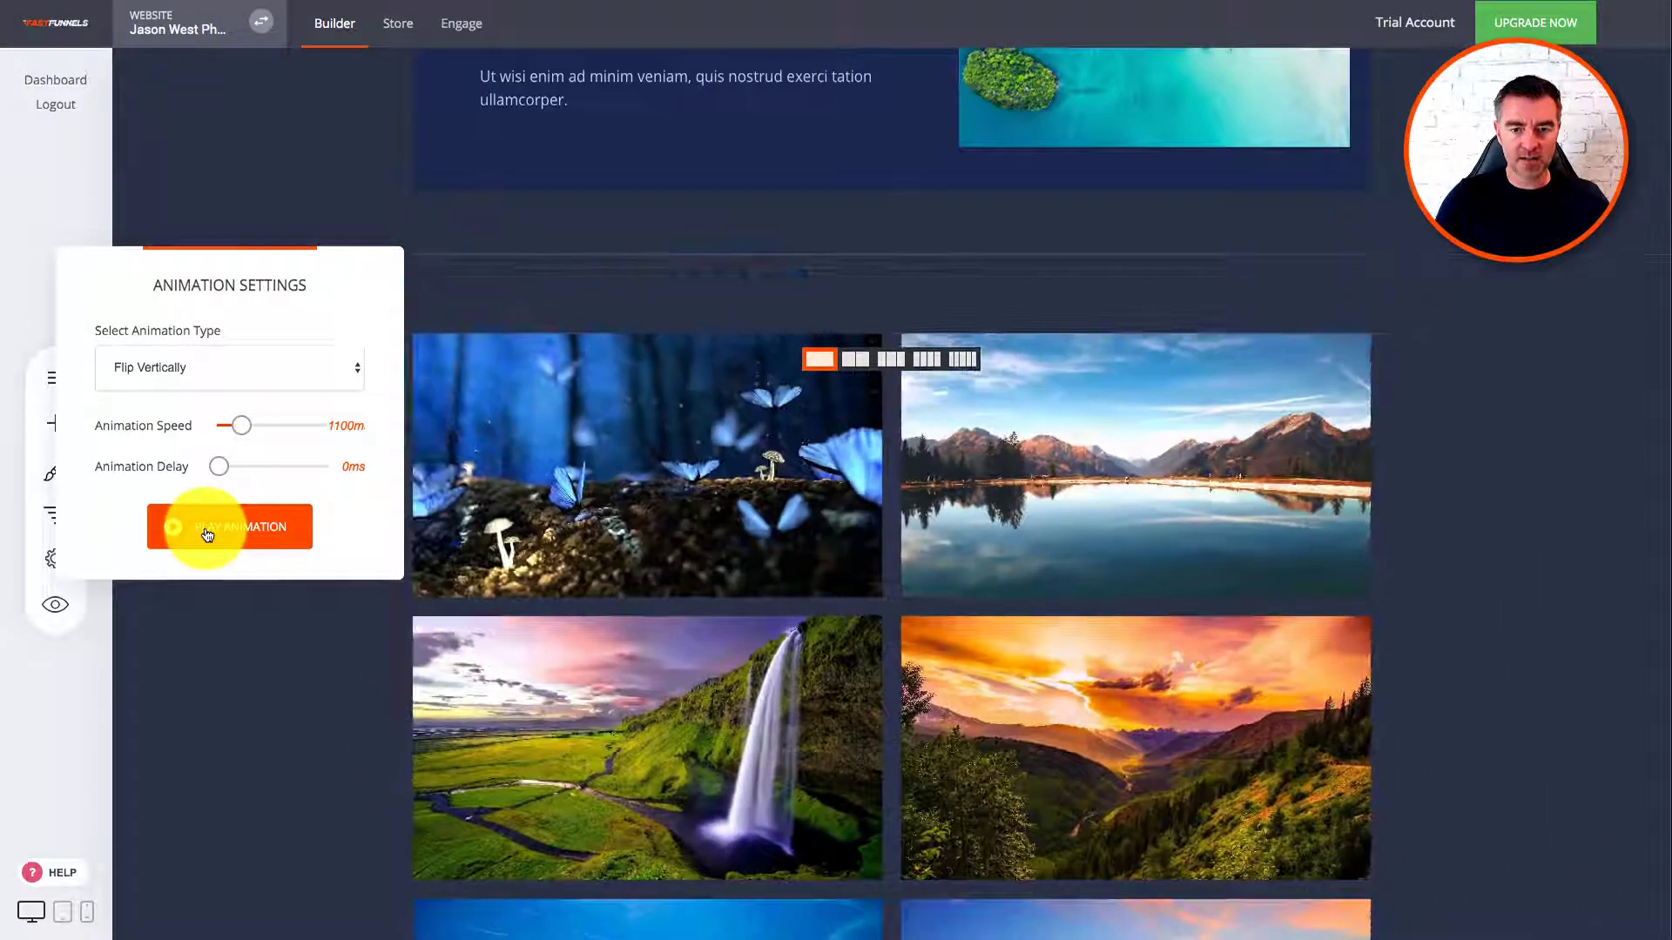
Step: Apply a Fade In animation at 1750 ms speed and save the changes
click(205, 370)
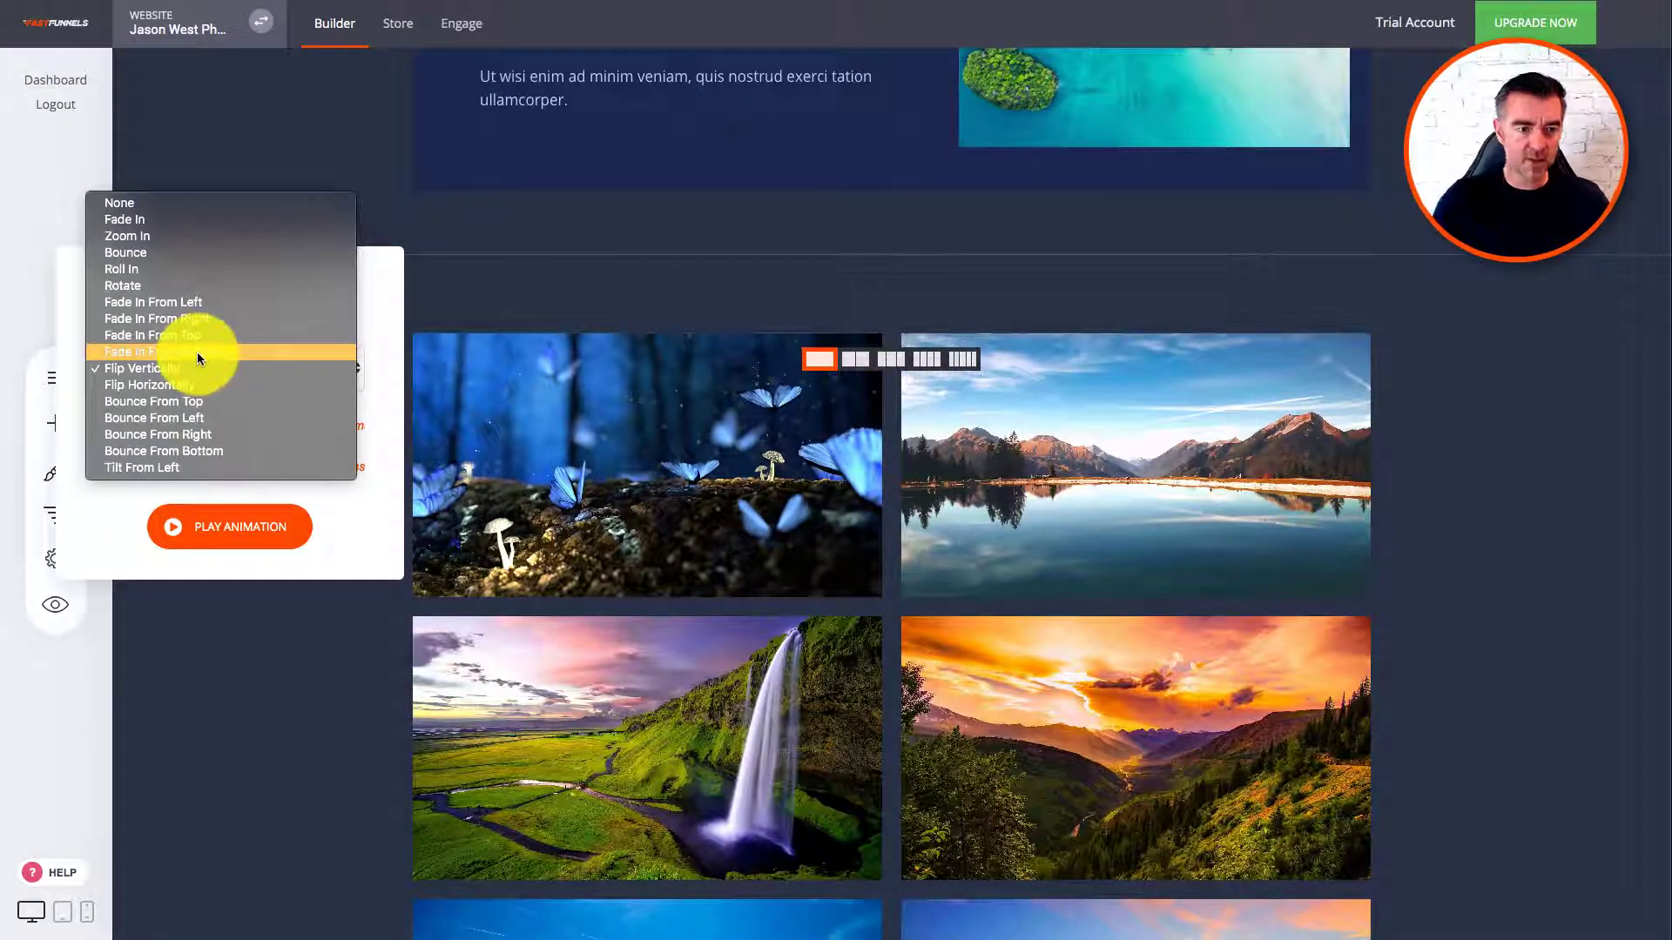
click(143, 223)
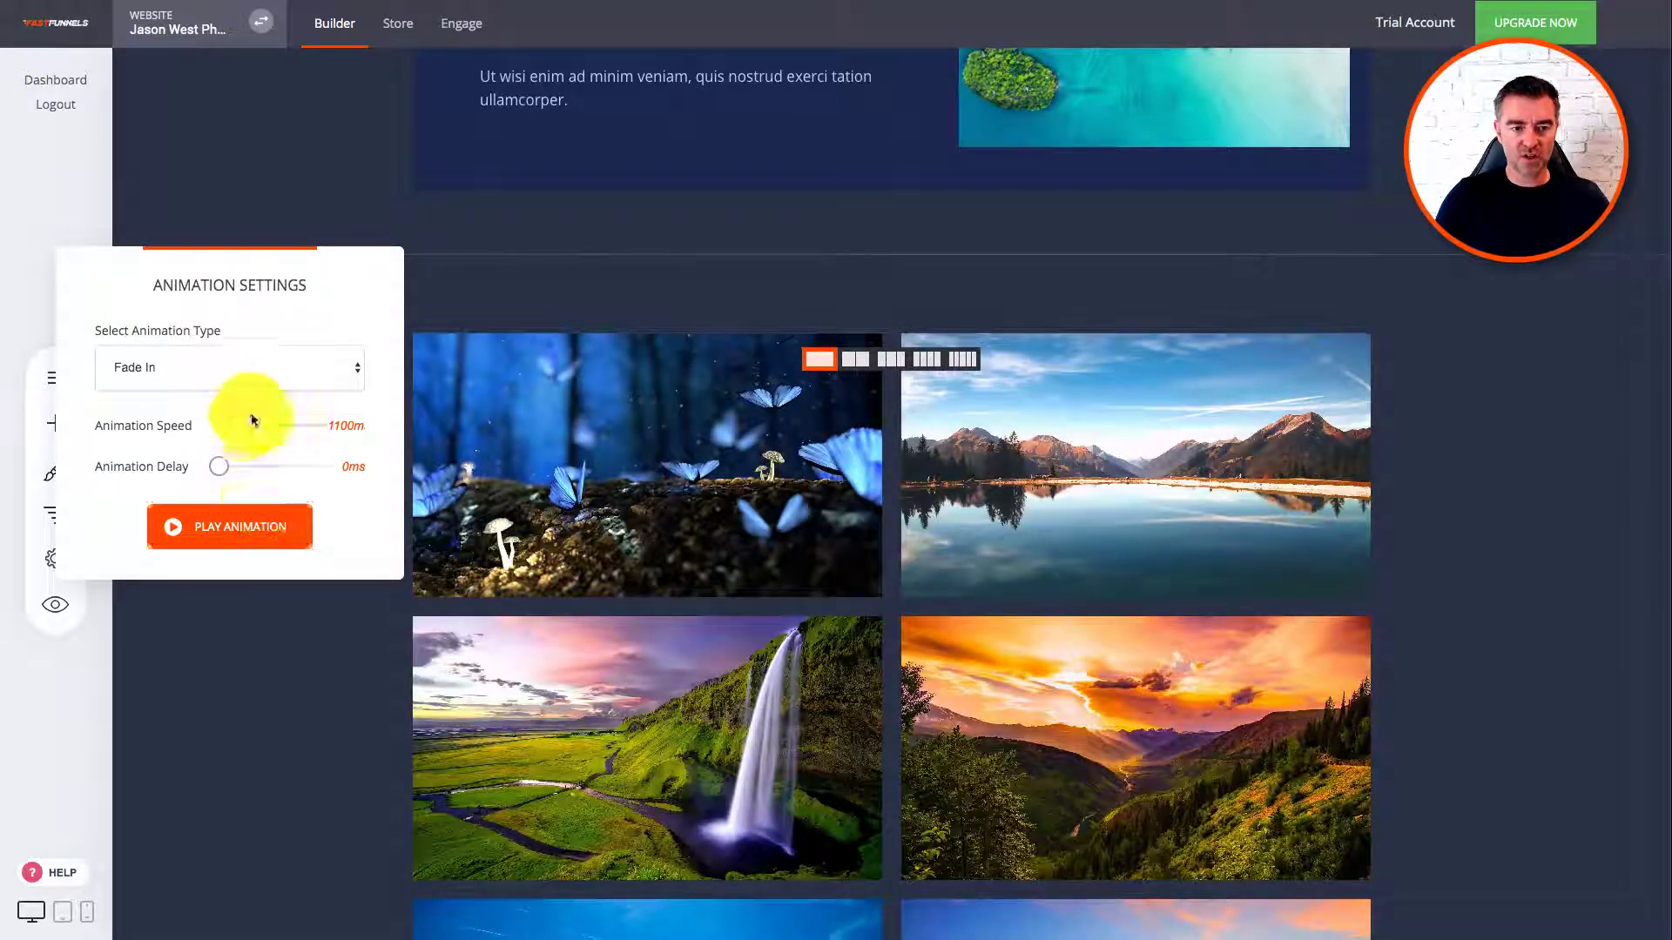
click(296, 533)
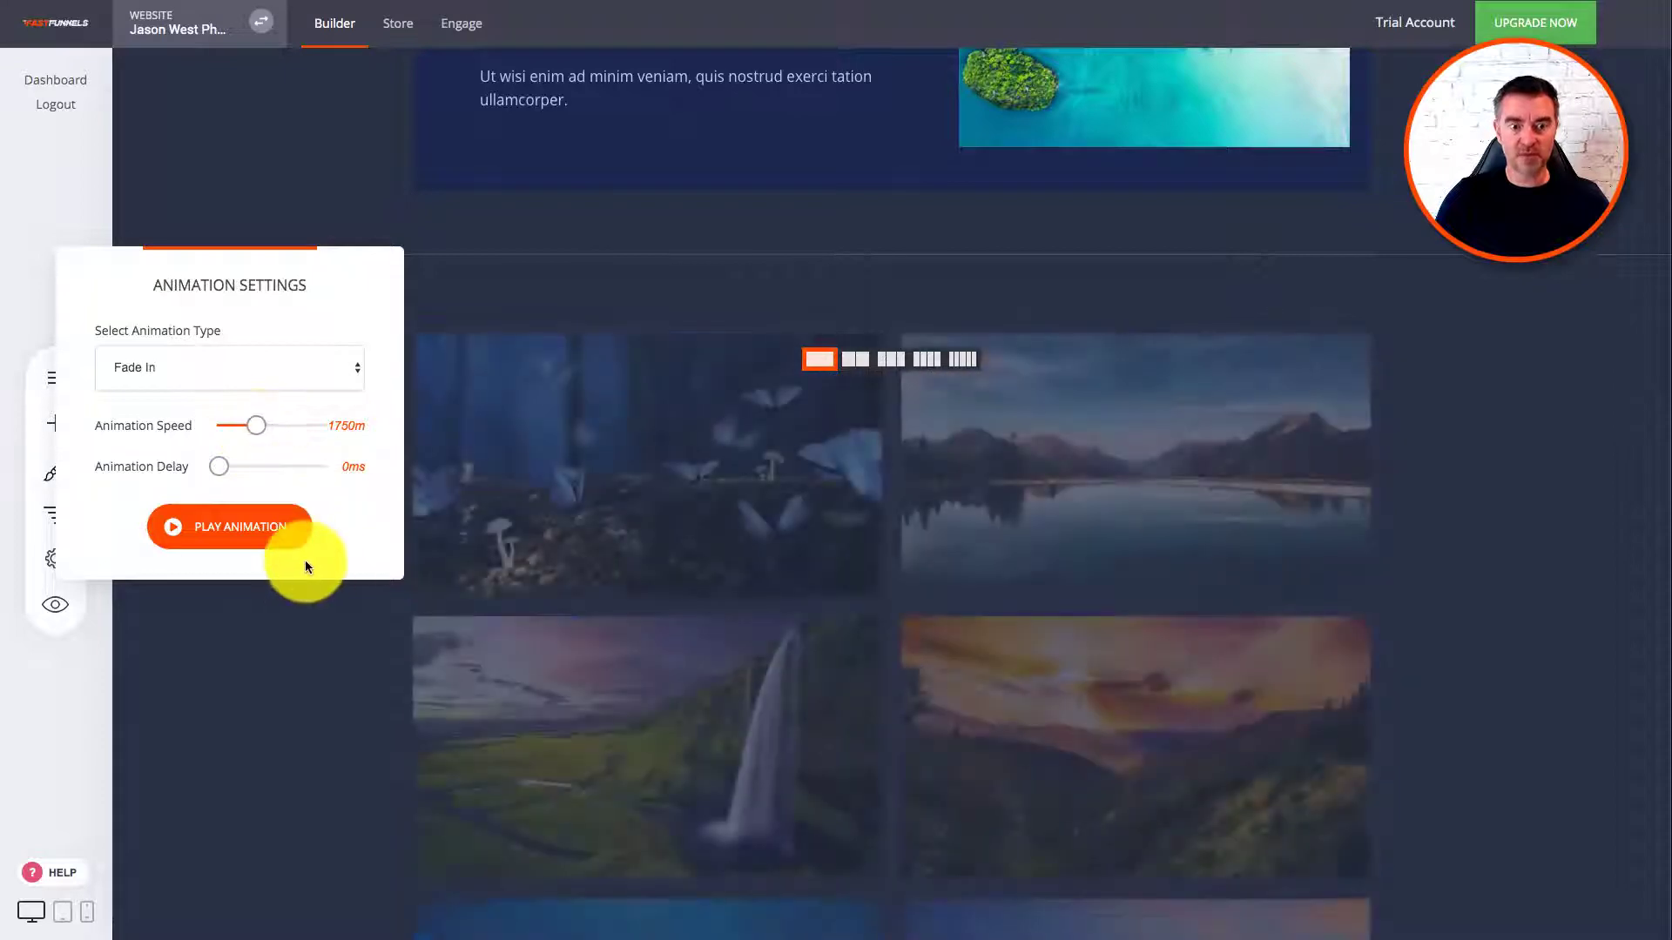
click(222, 782)
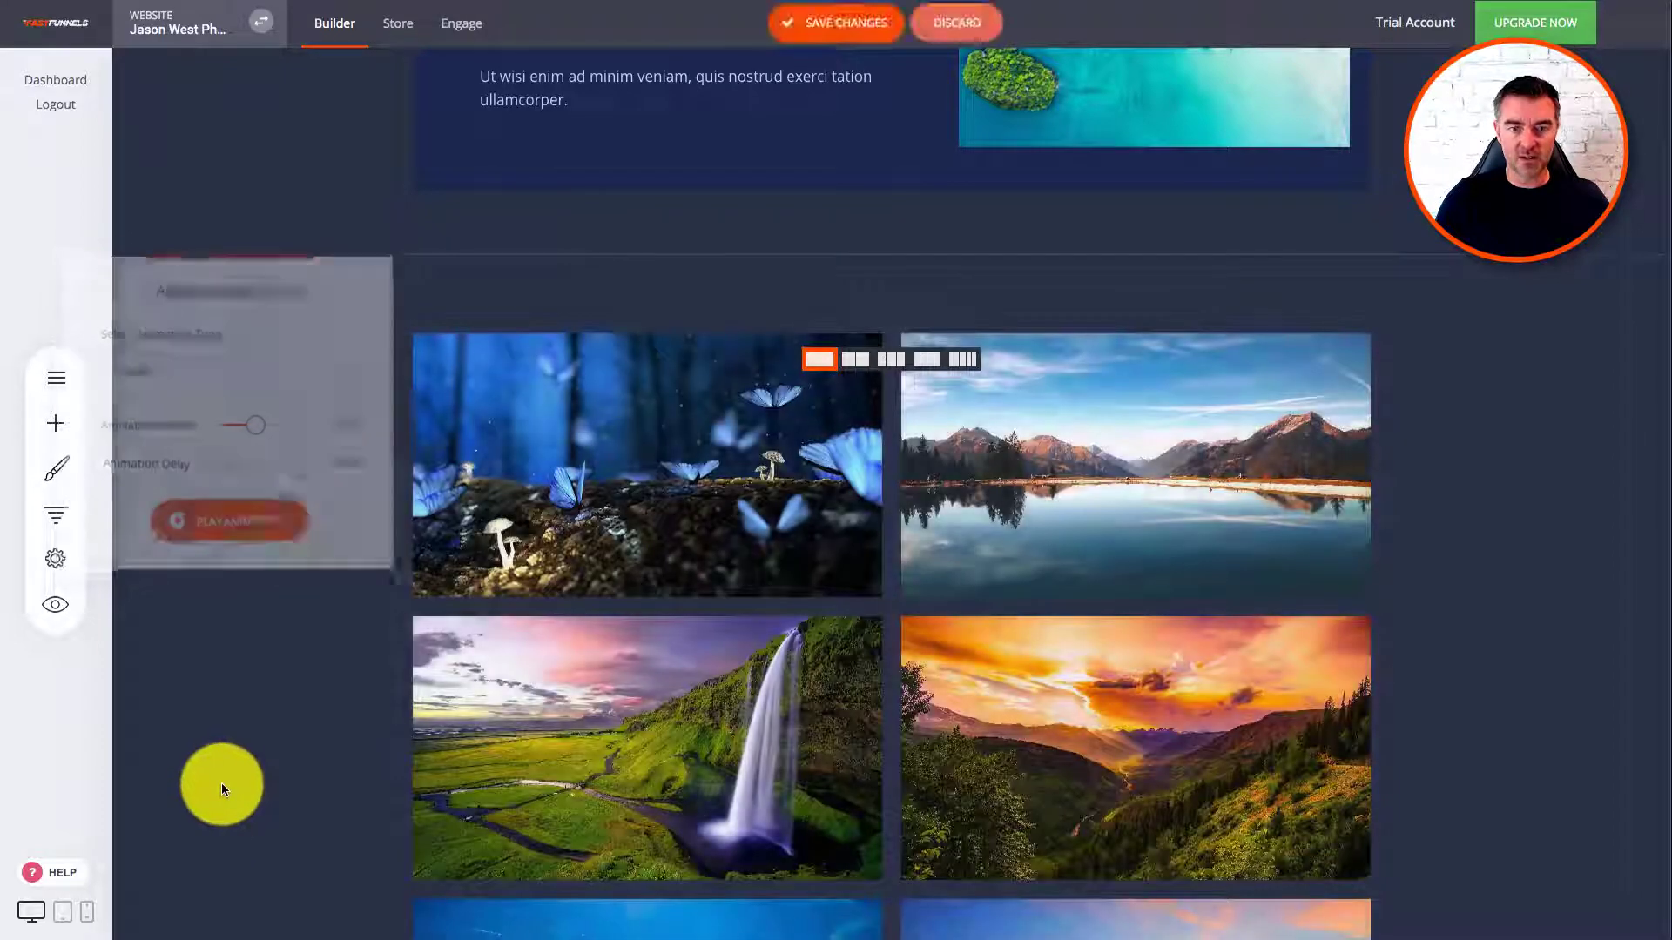
click(836, 24)
click(56, 605)
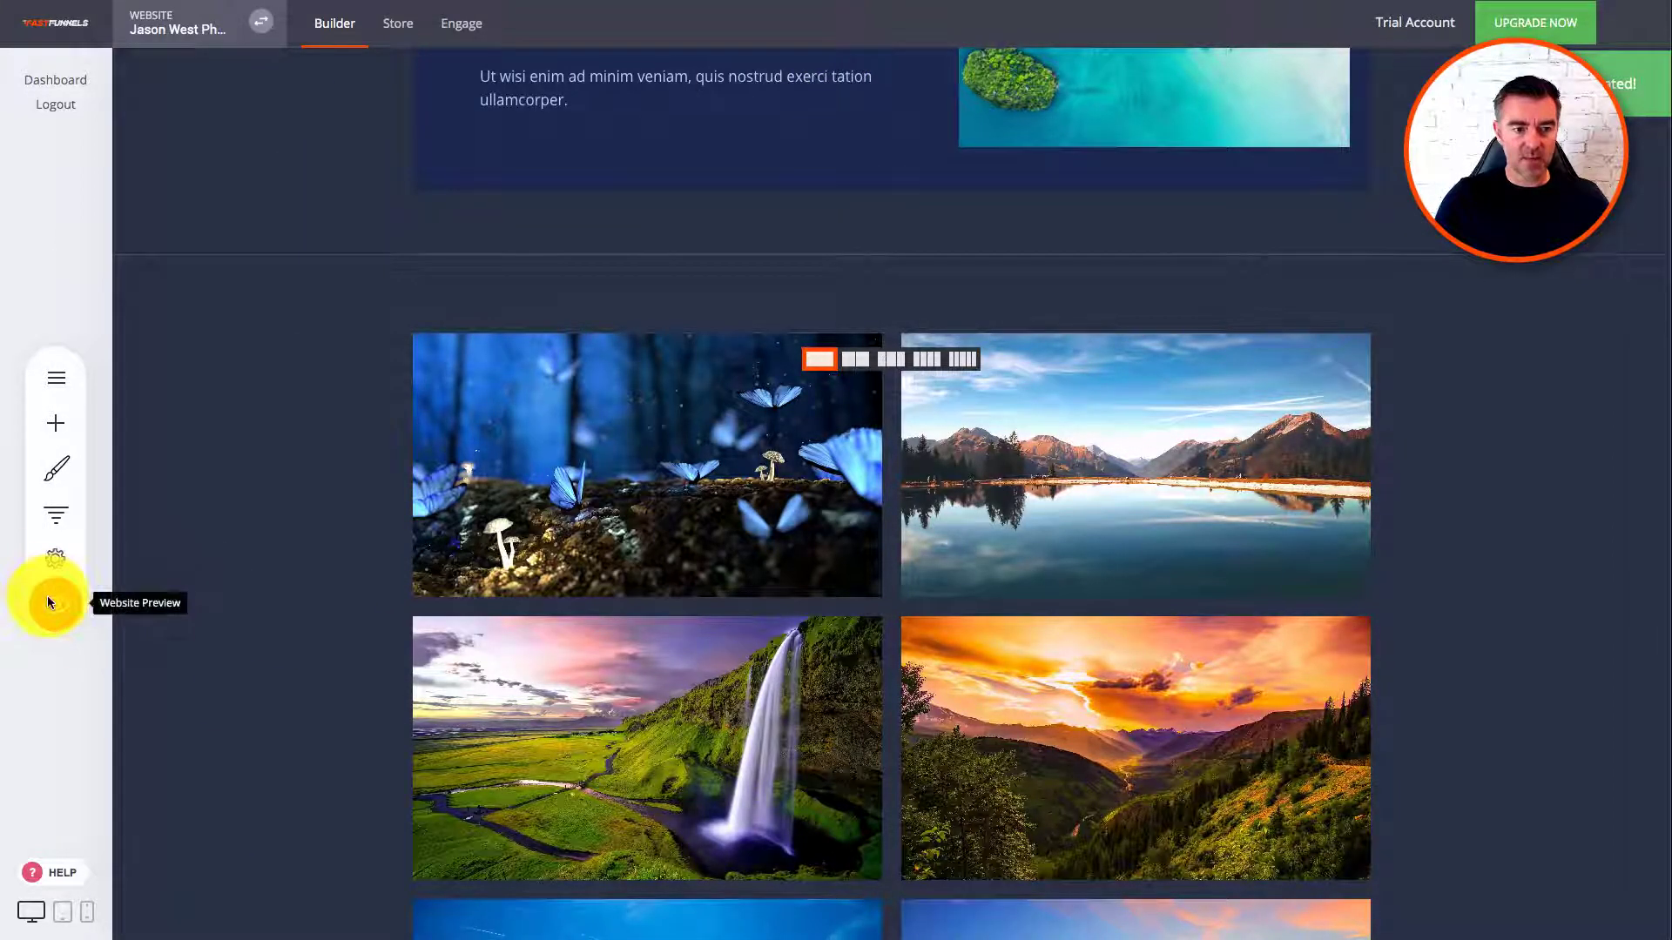
scroll(1483, 618, down, 8)
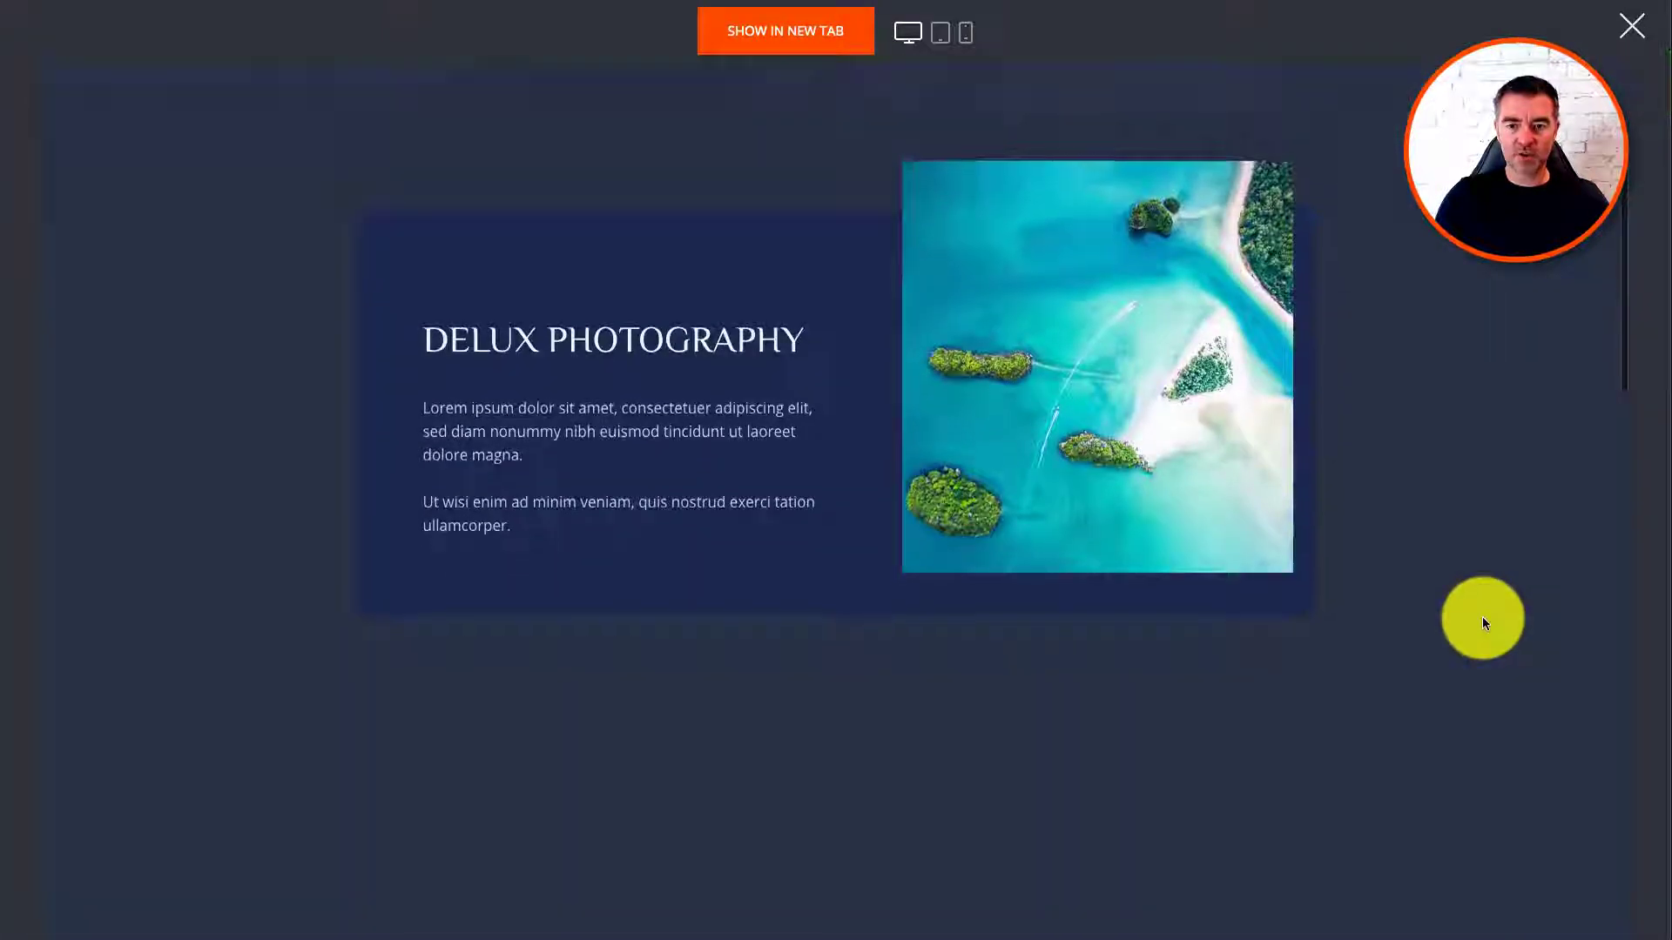
scroll(1483, 621, down, 4)
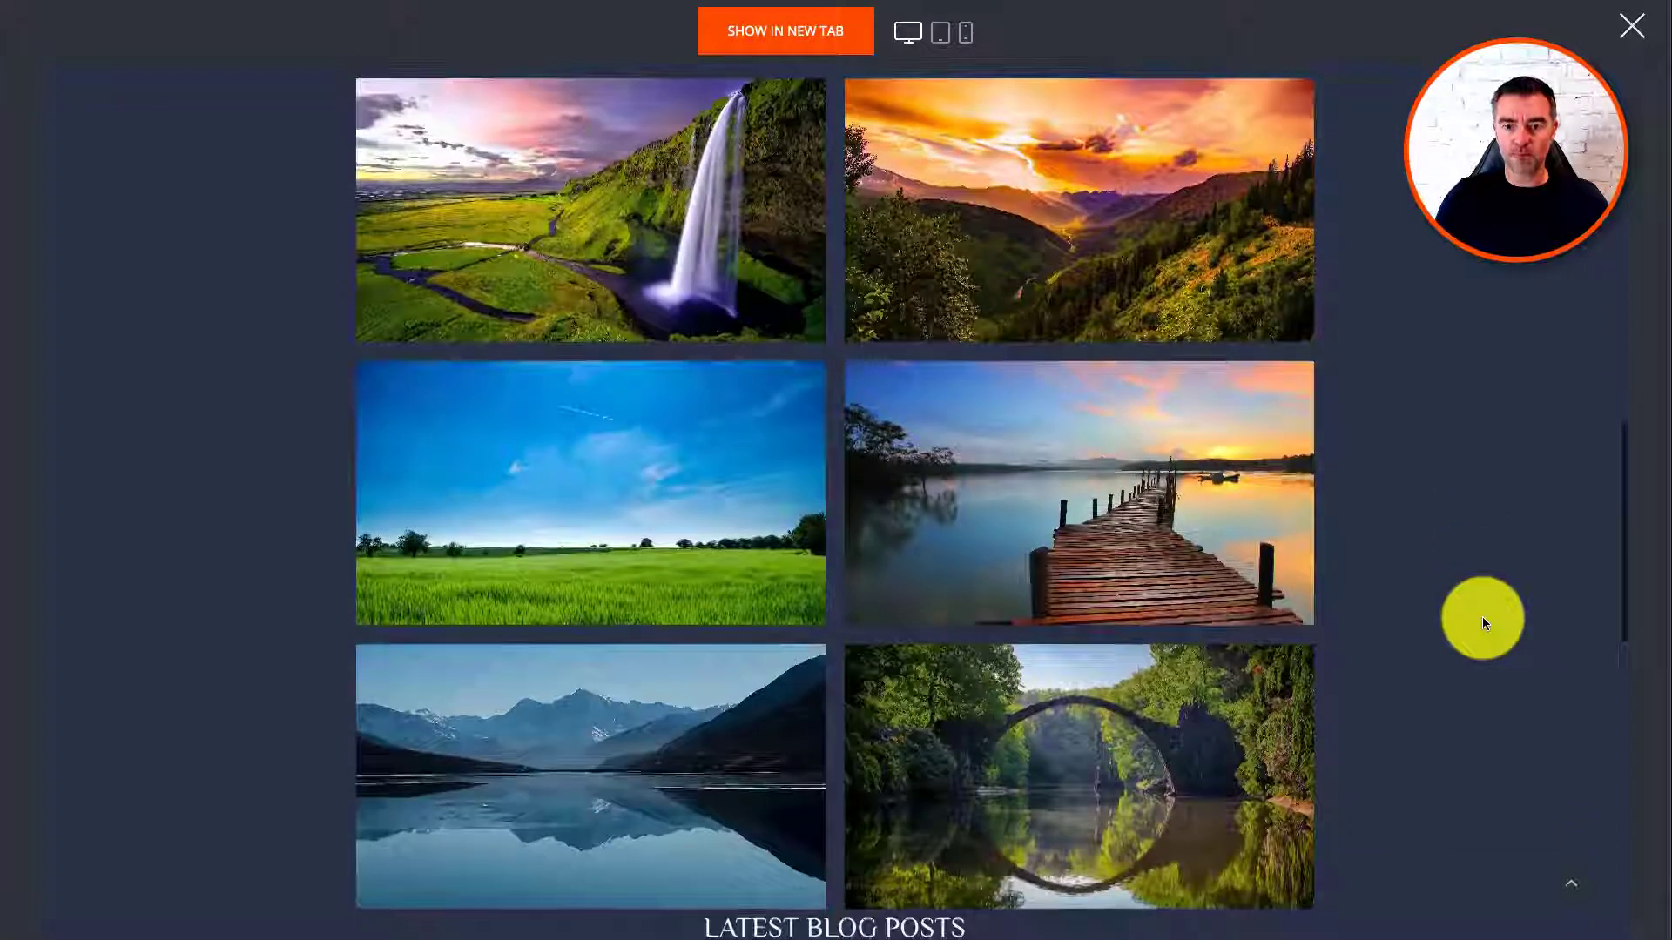
scroll(1482, 618, up, 2)
click(1078, 449)
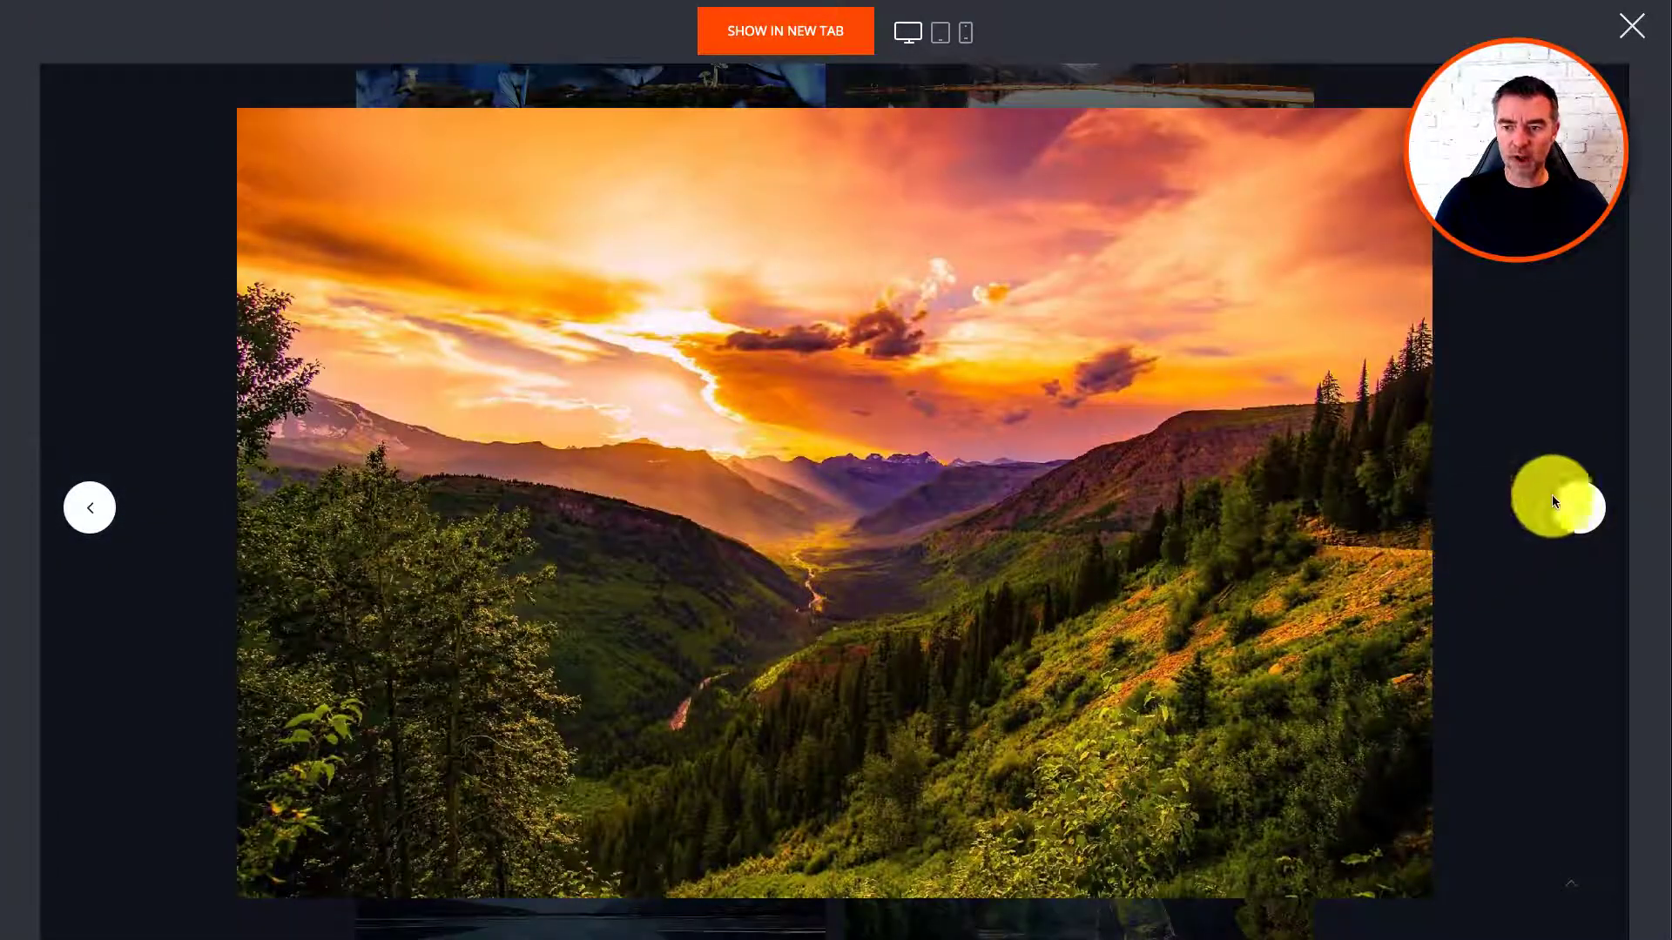
click(1493, 261)
scroll(1481, 339, up, 10)
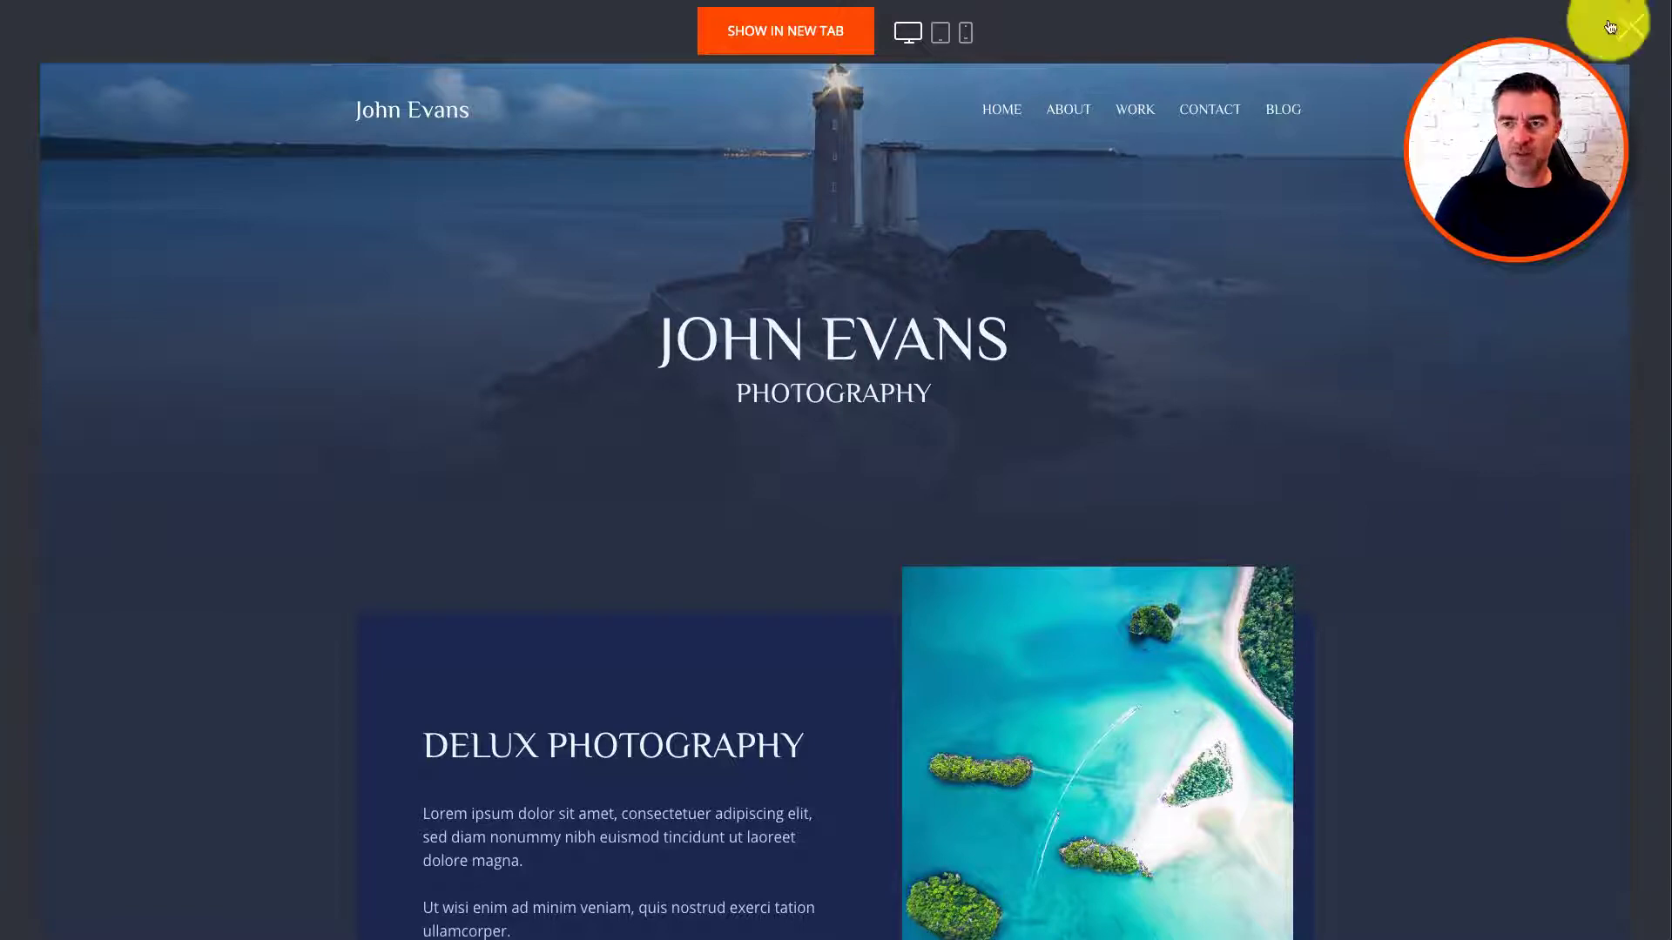
click(1640, 26)
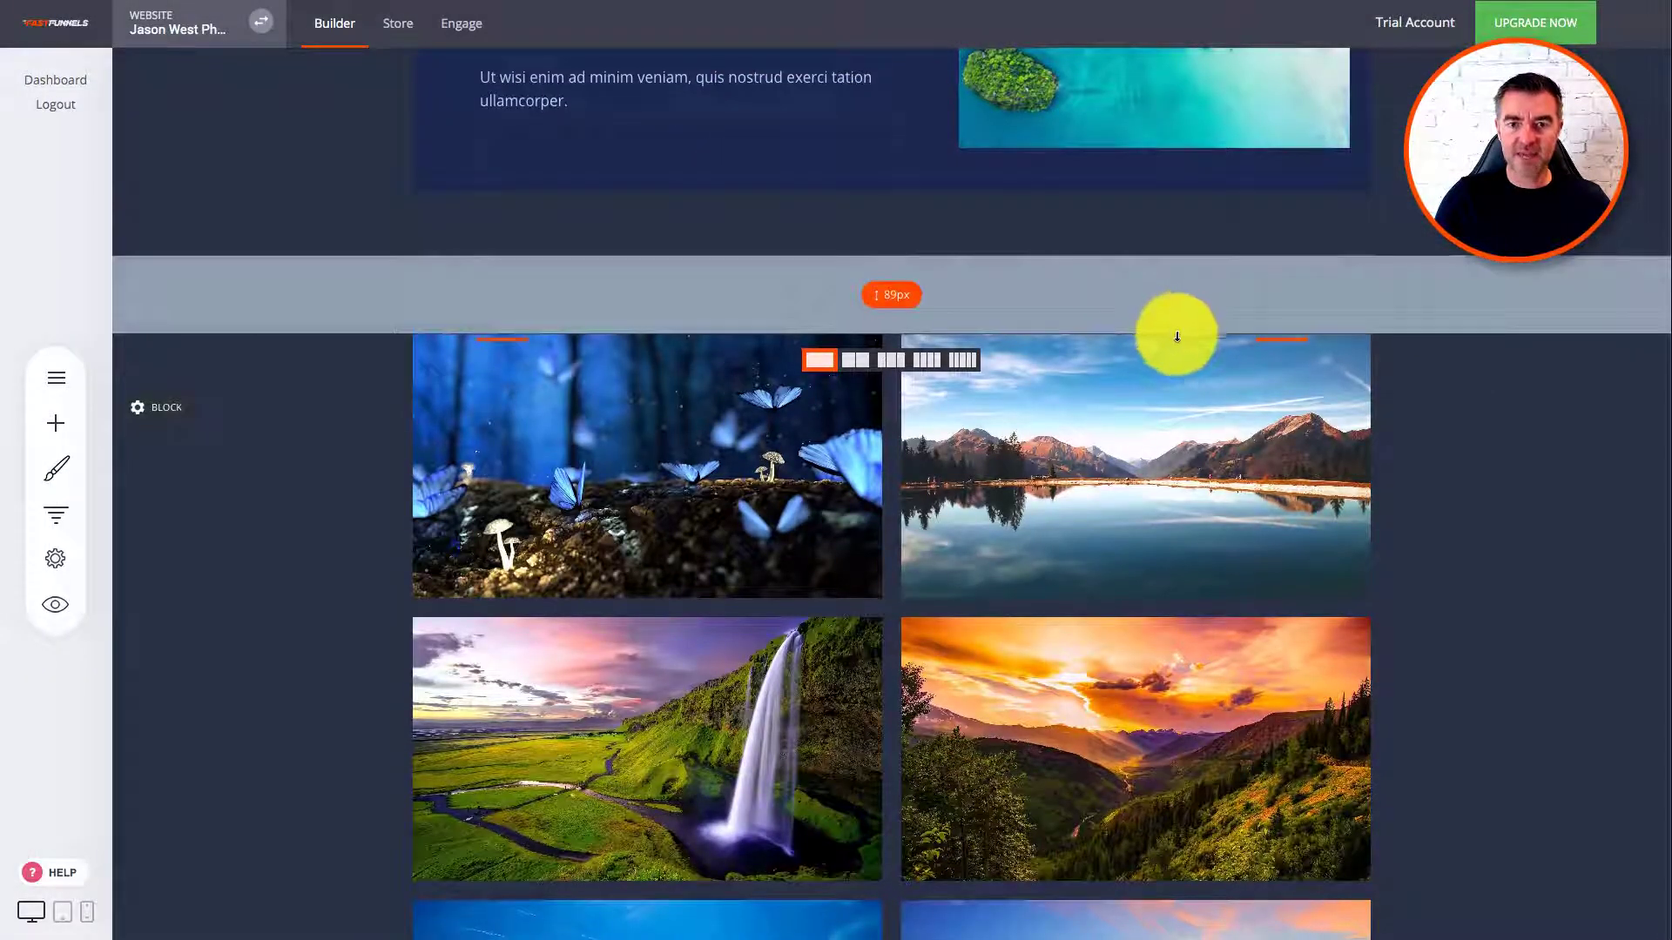
Step: Go to the Store's Products list and add a new Digital Product
scroll(1172, 336, up, 3)
scroll(1178, 340, up, 5)
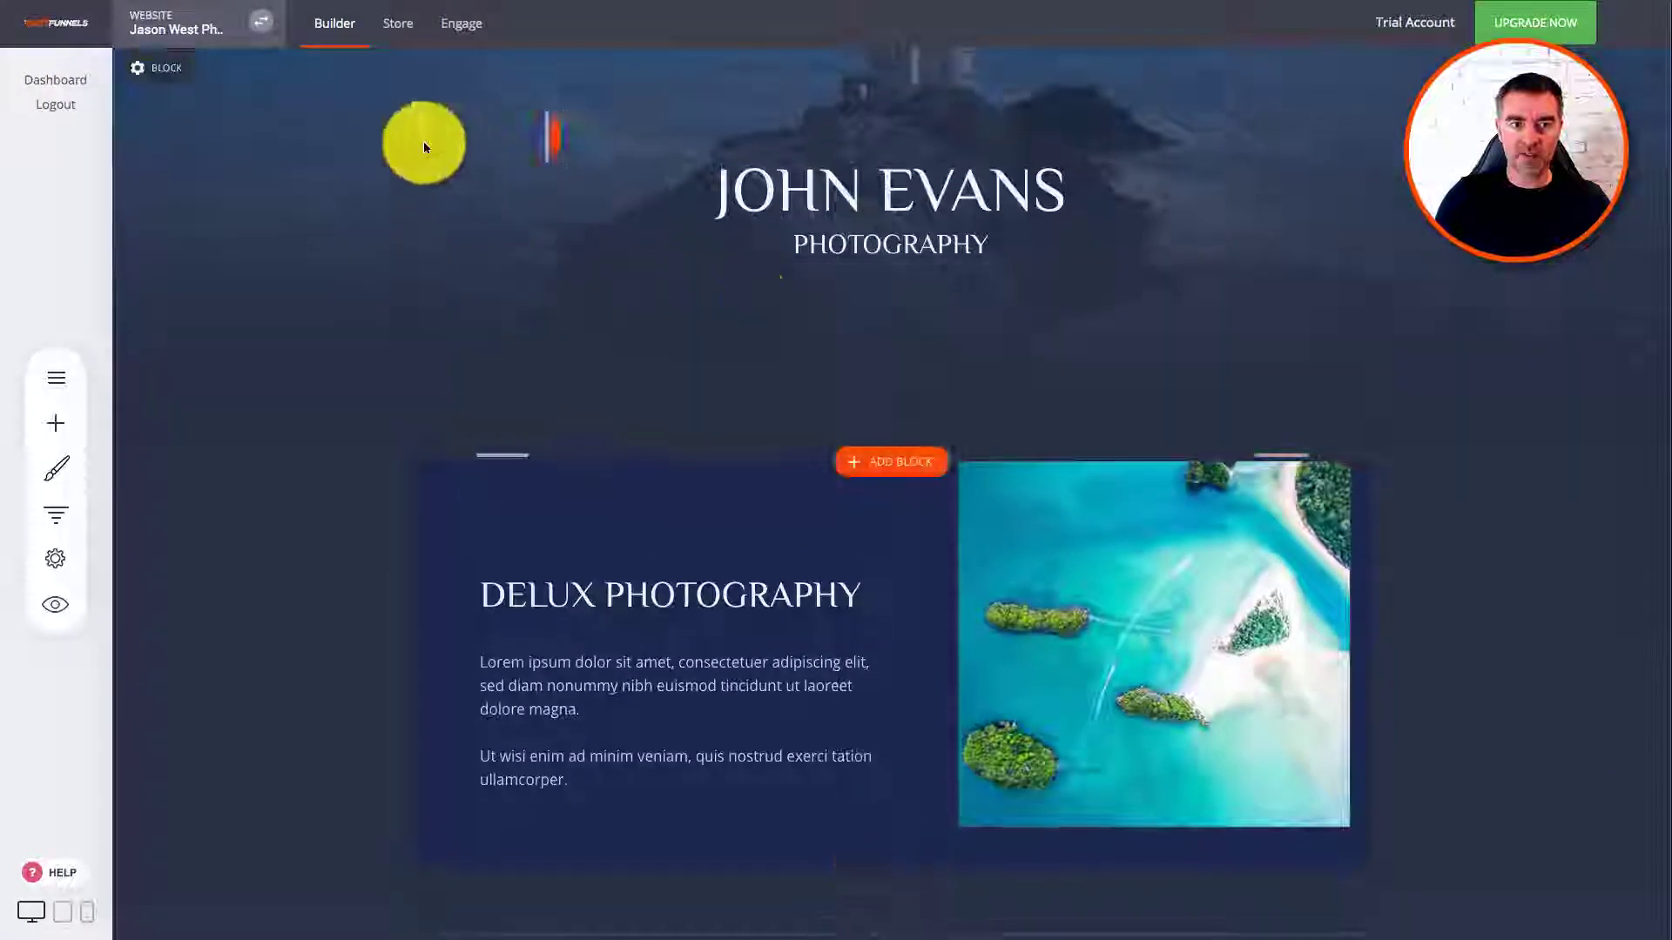
click(396, 26)
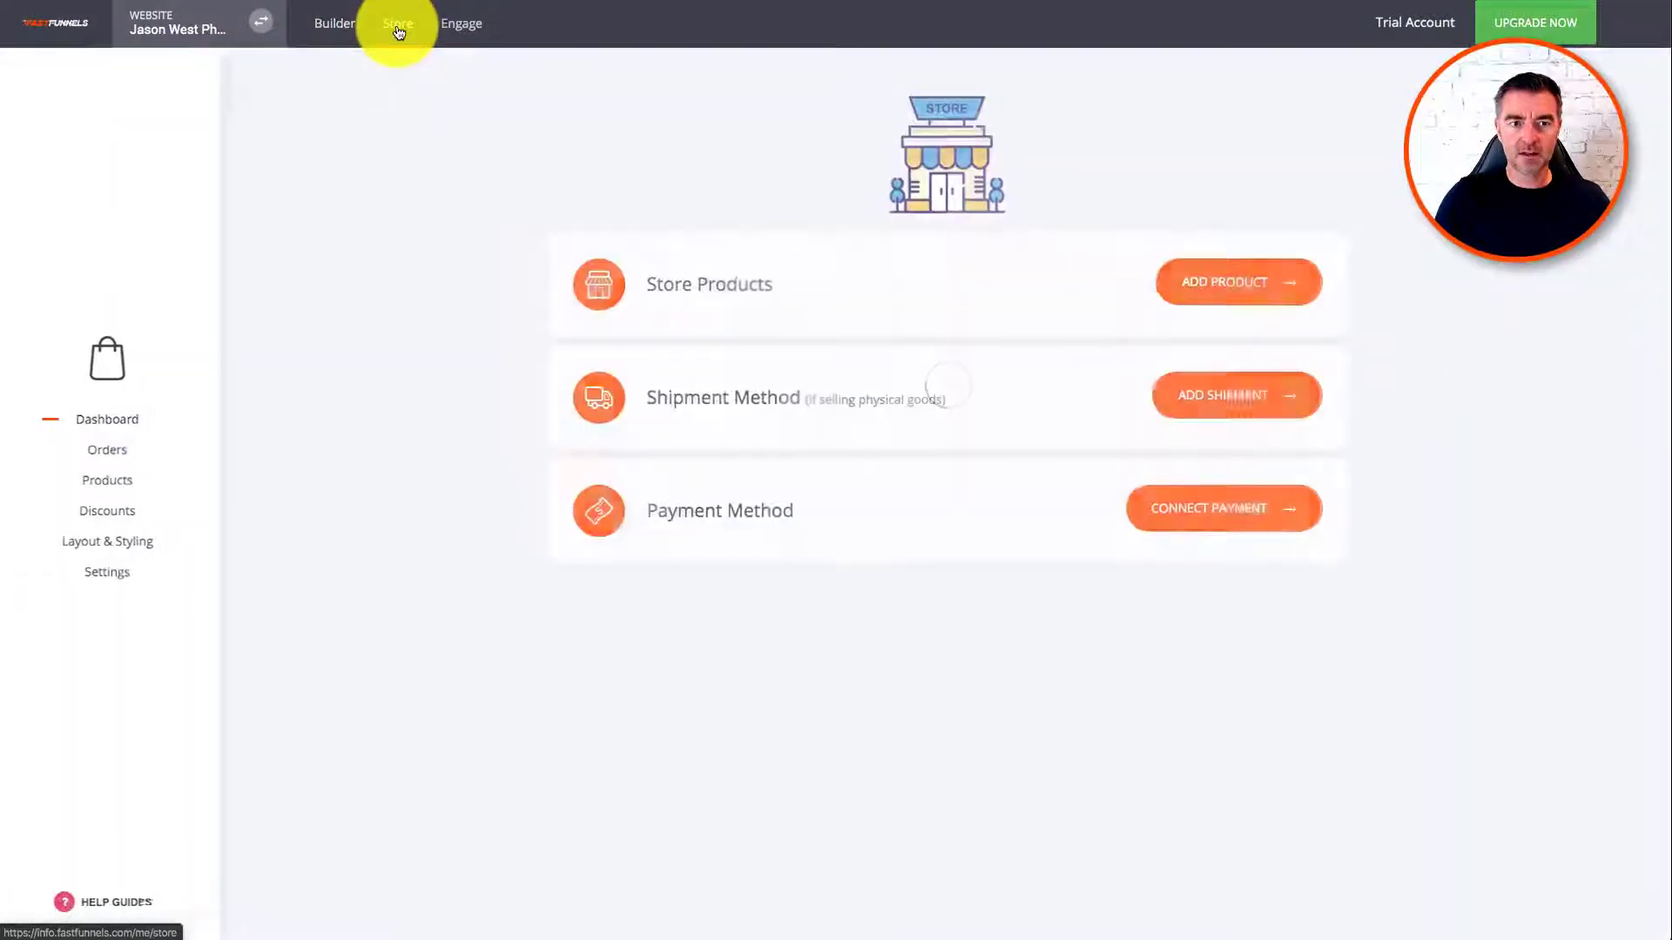
click(1219, 278)
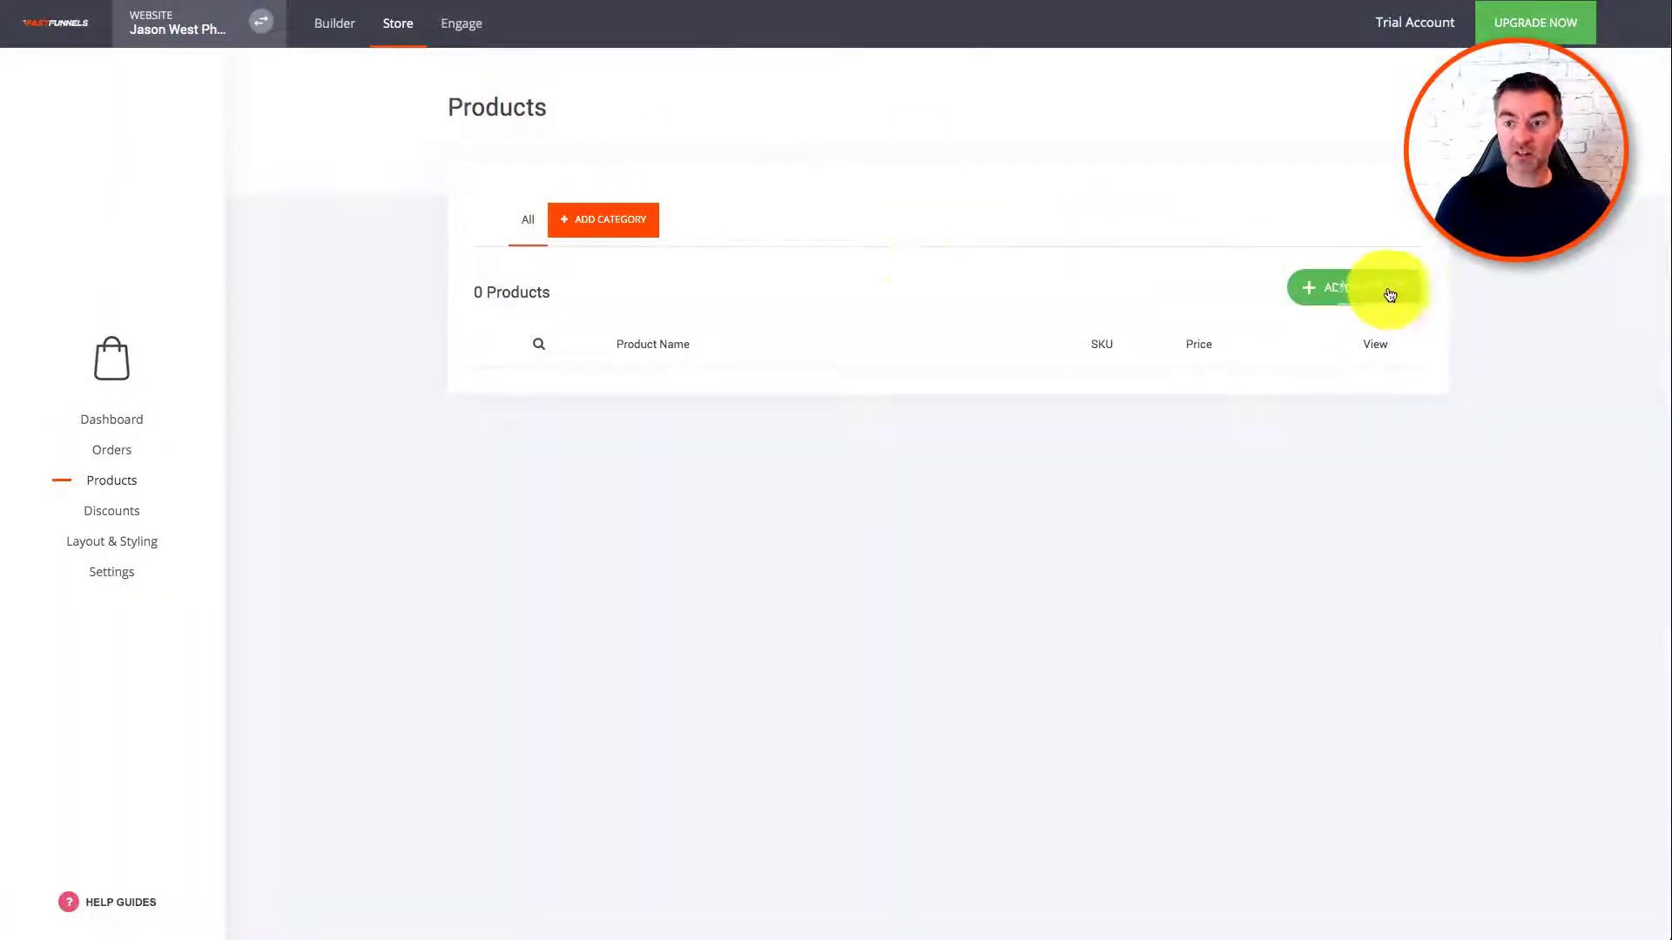
click(1393, 290)
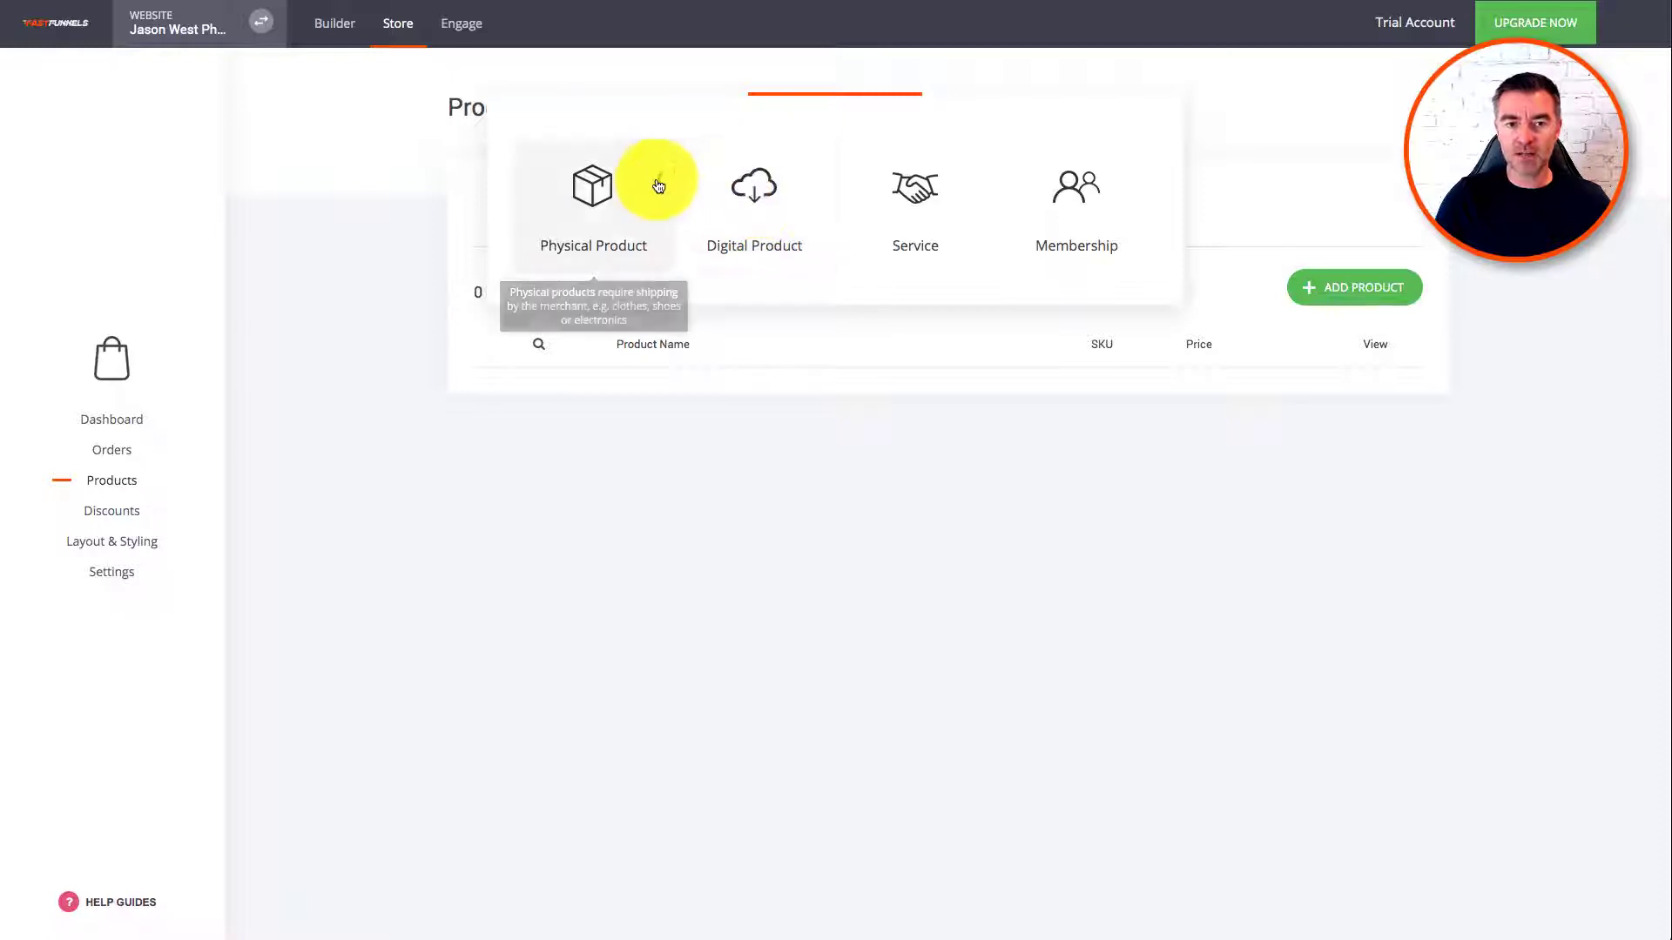
click(598, 199)
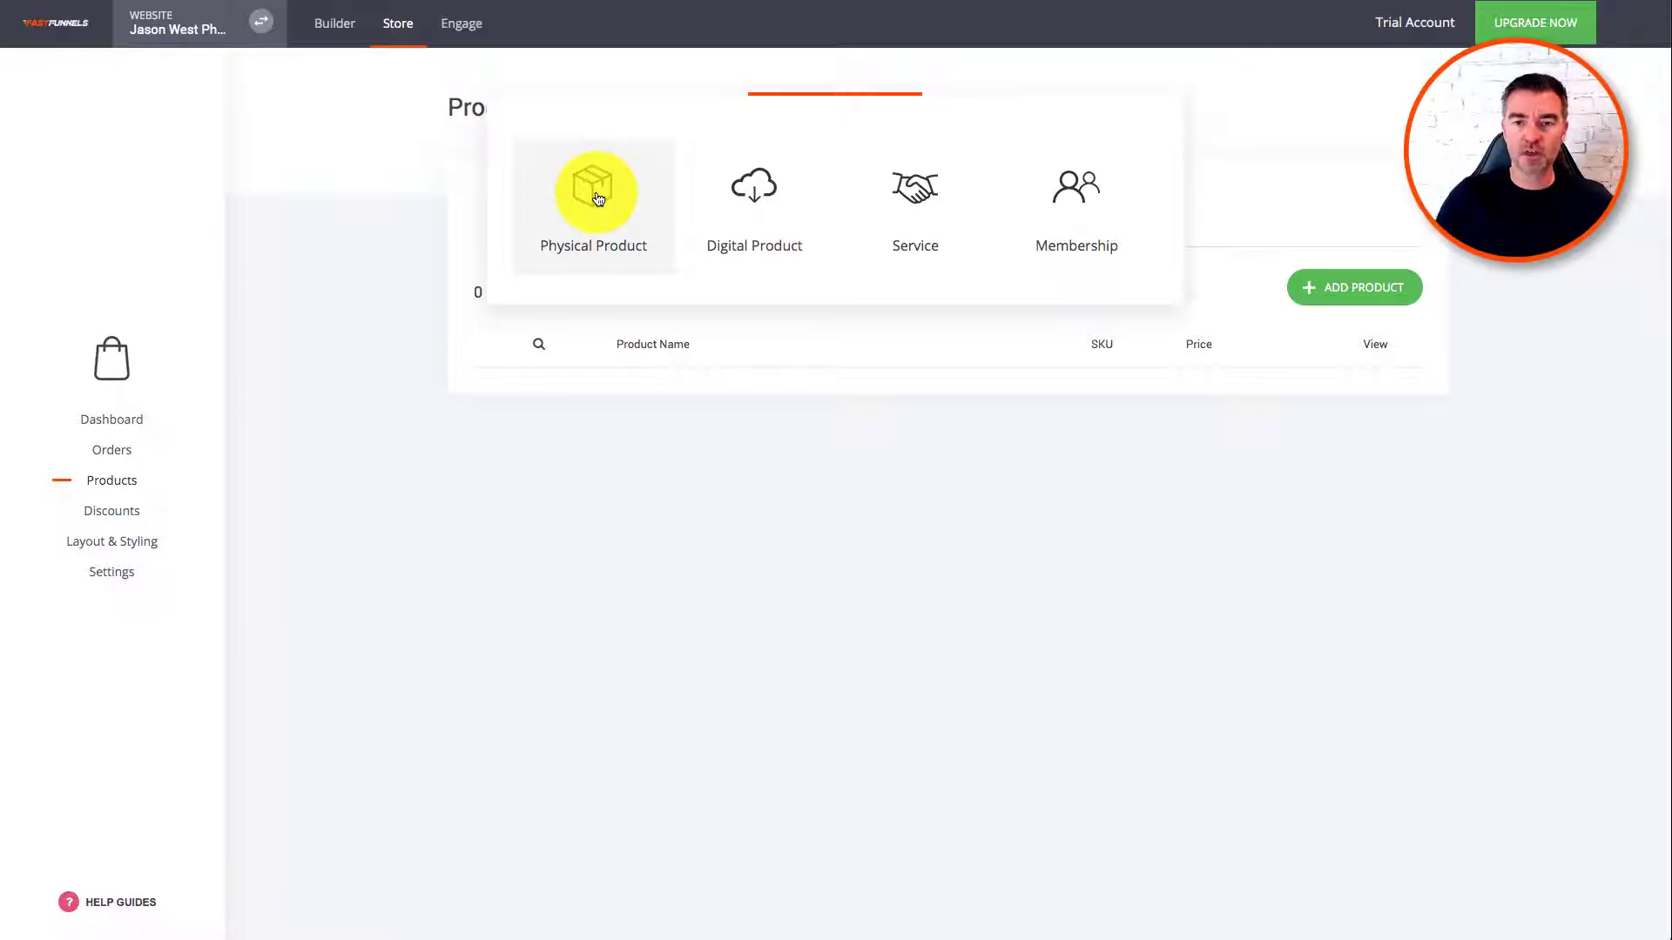
click(918, 202)
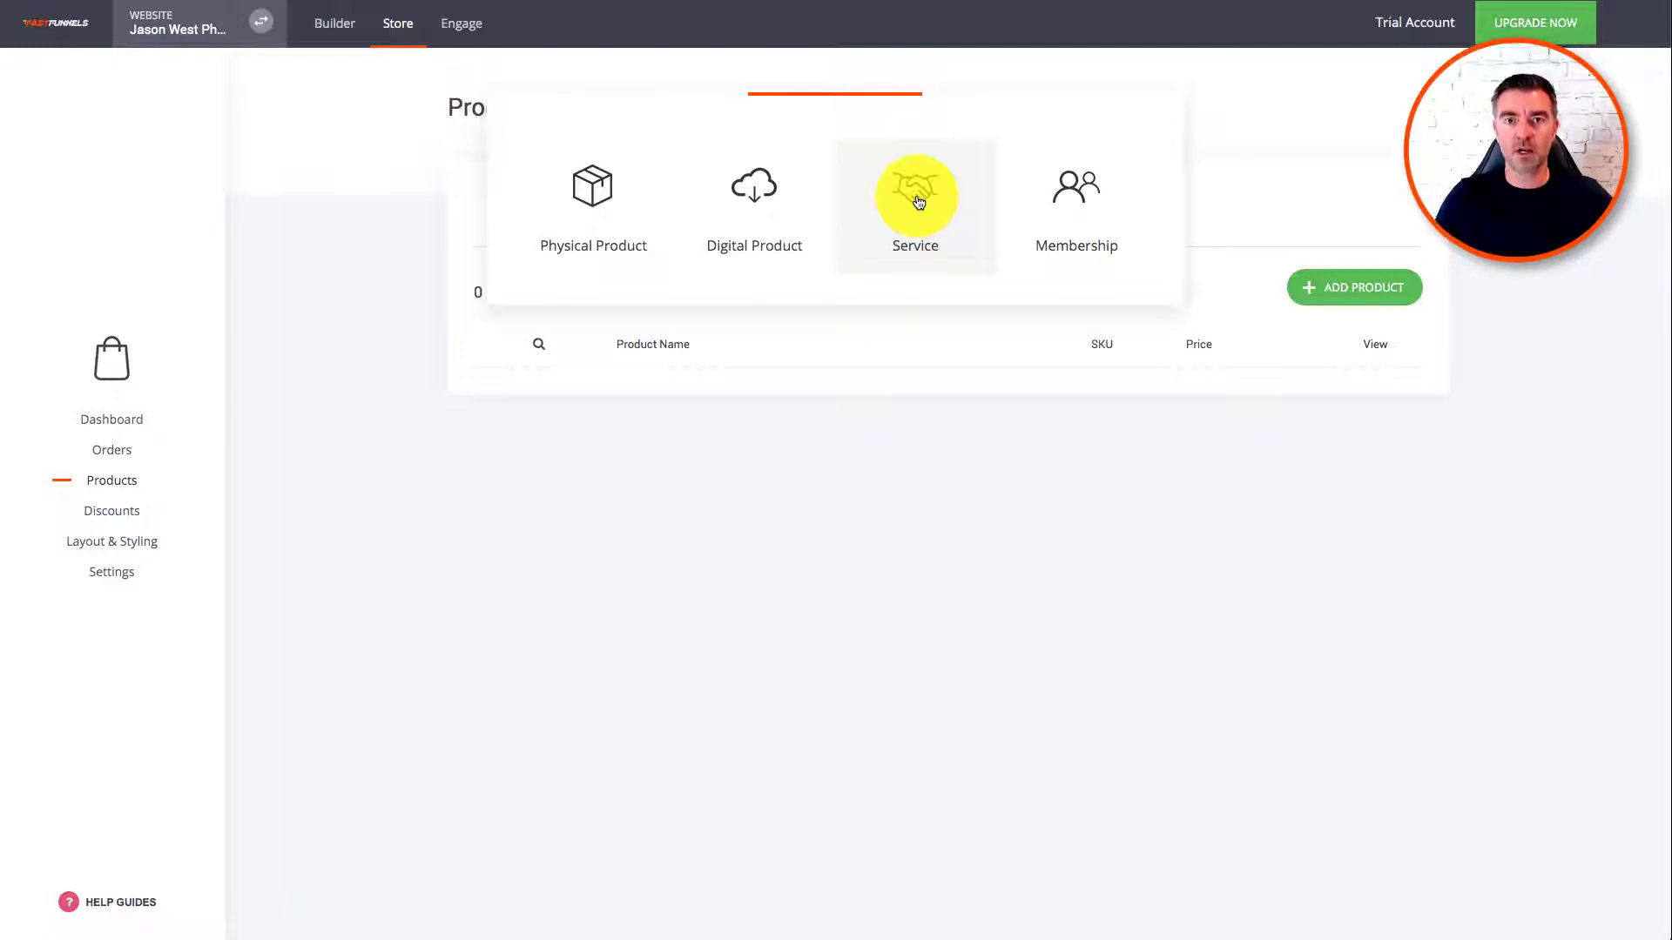
click(1080, 218)
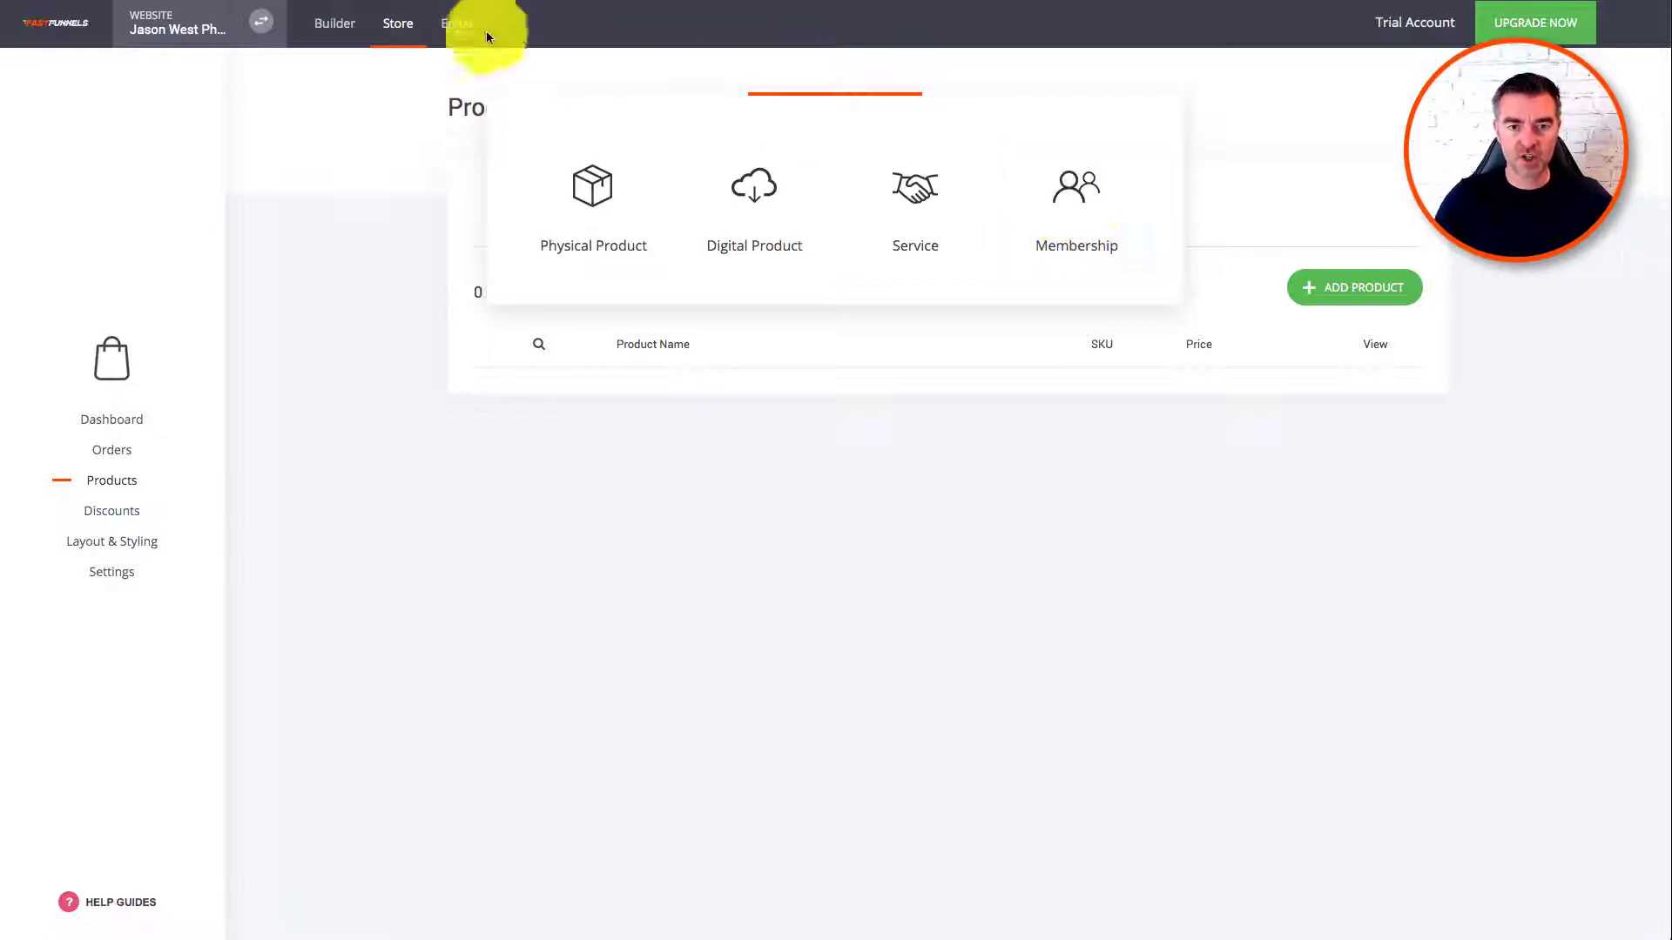
click(748, 217)
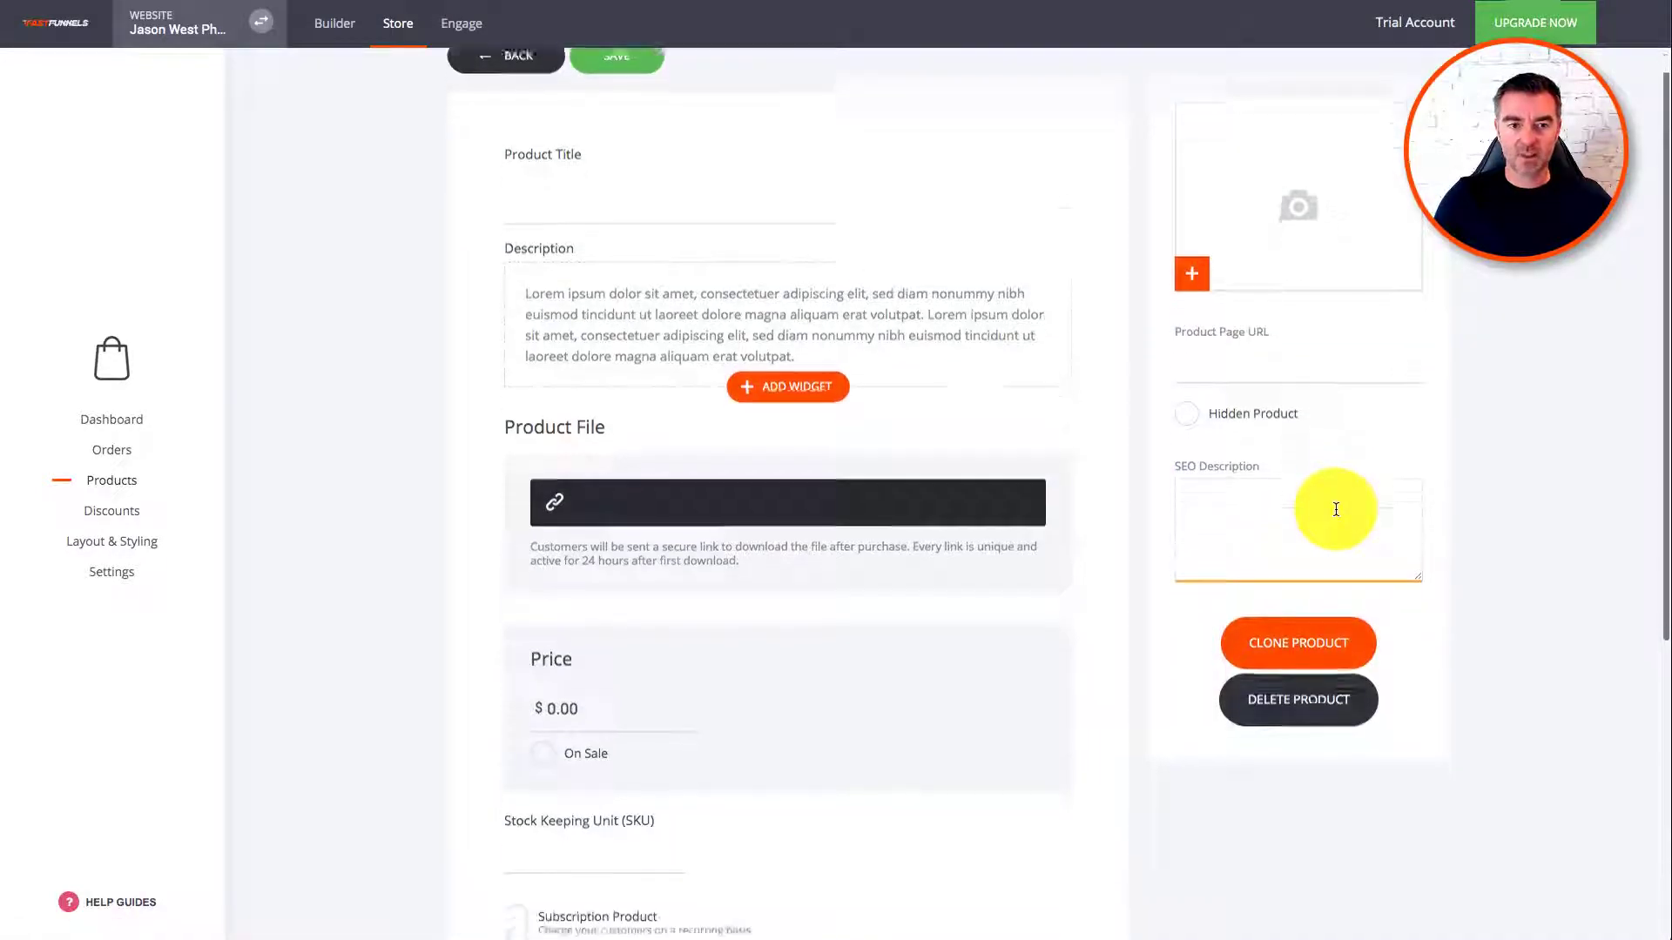
Step: Title the product 'Photo Print' and add a second Text widget below its Description
click(684, 201)
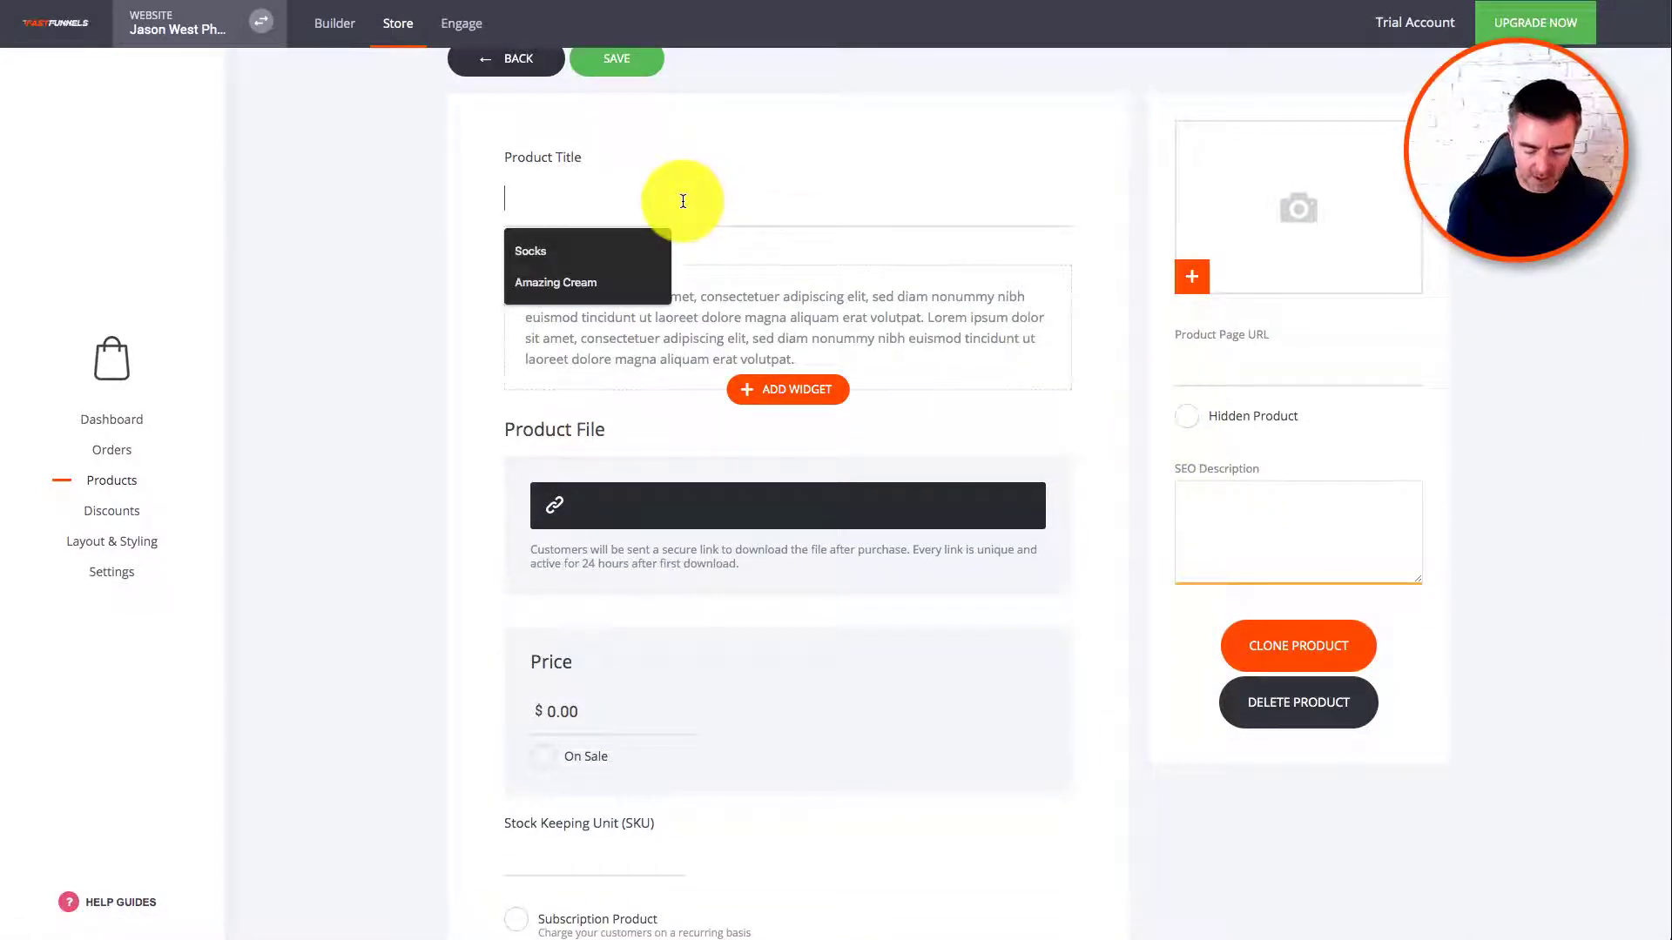
text(Photo Print)
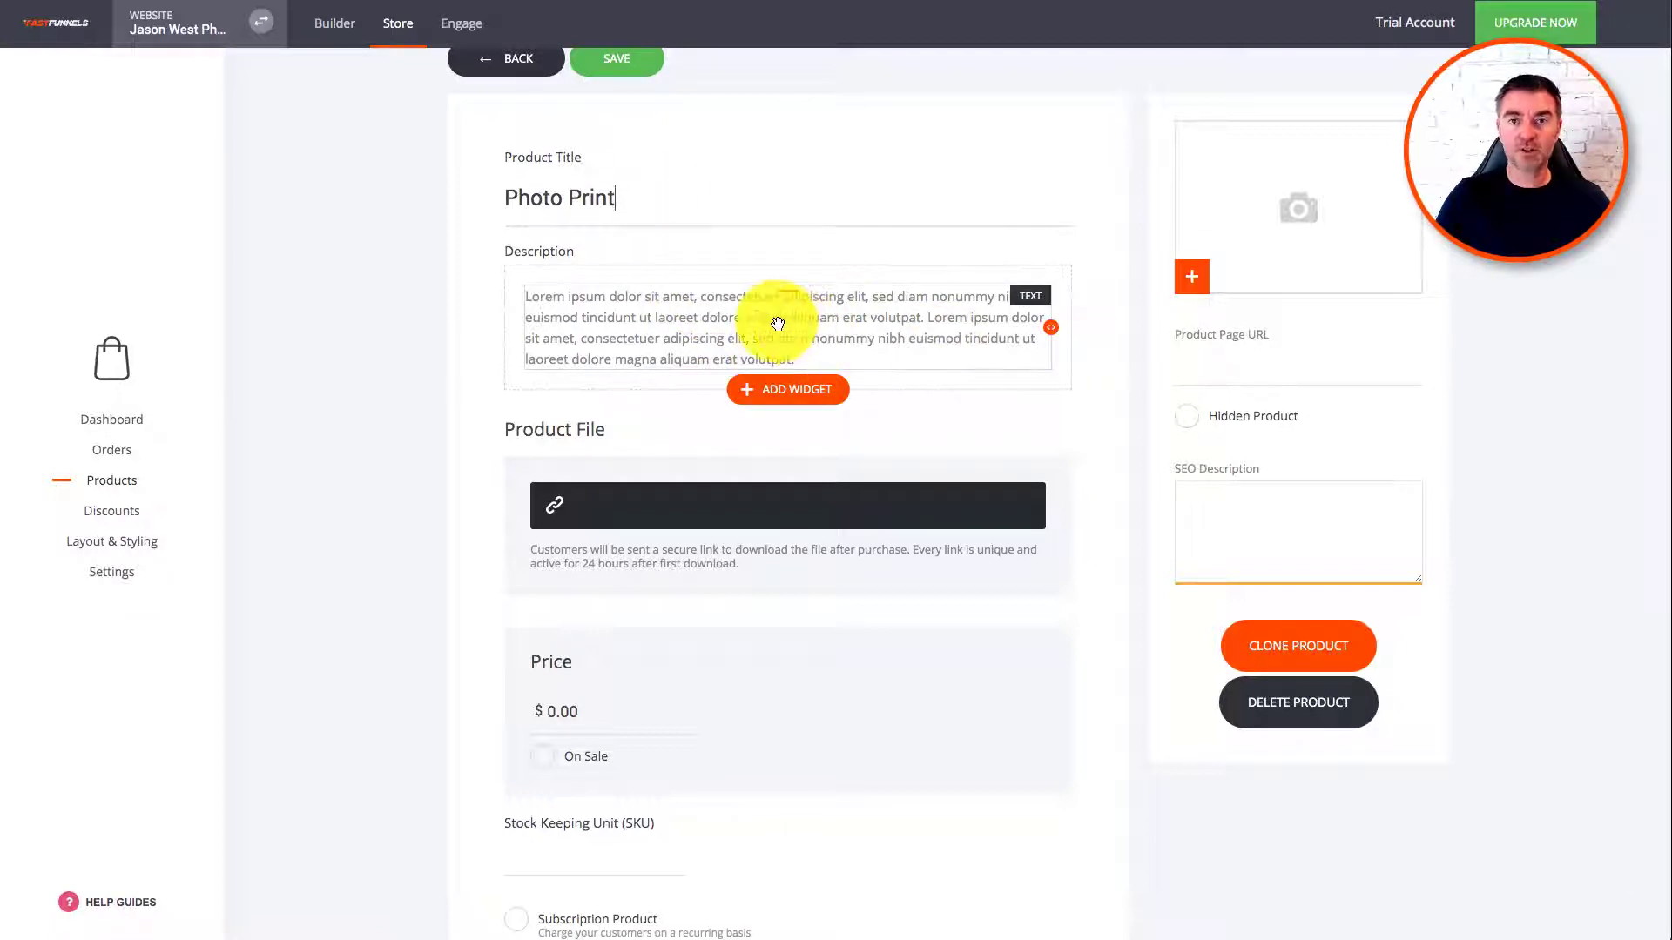
click(787, 390)
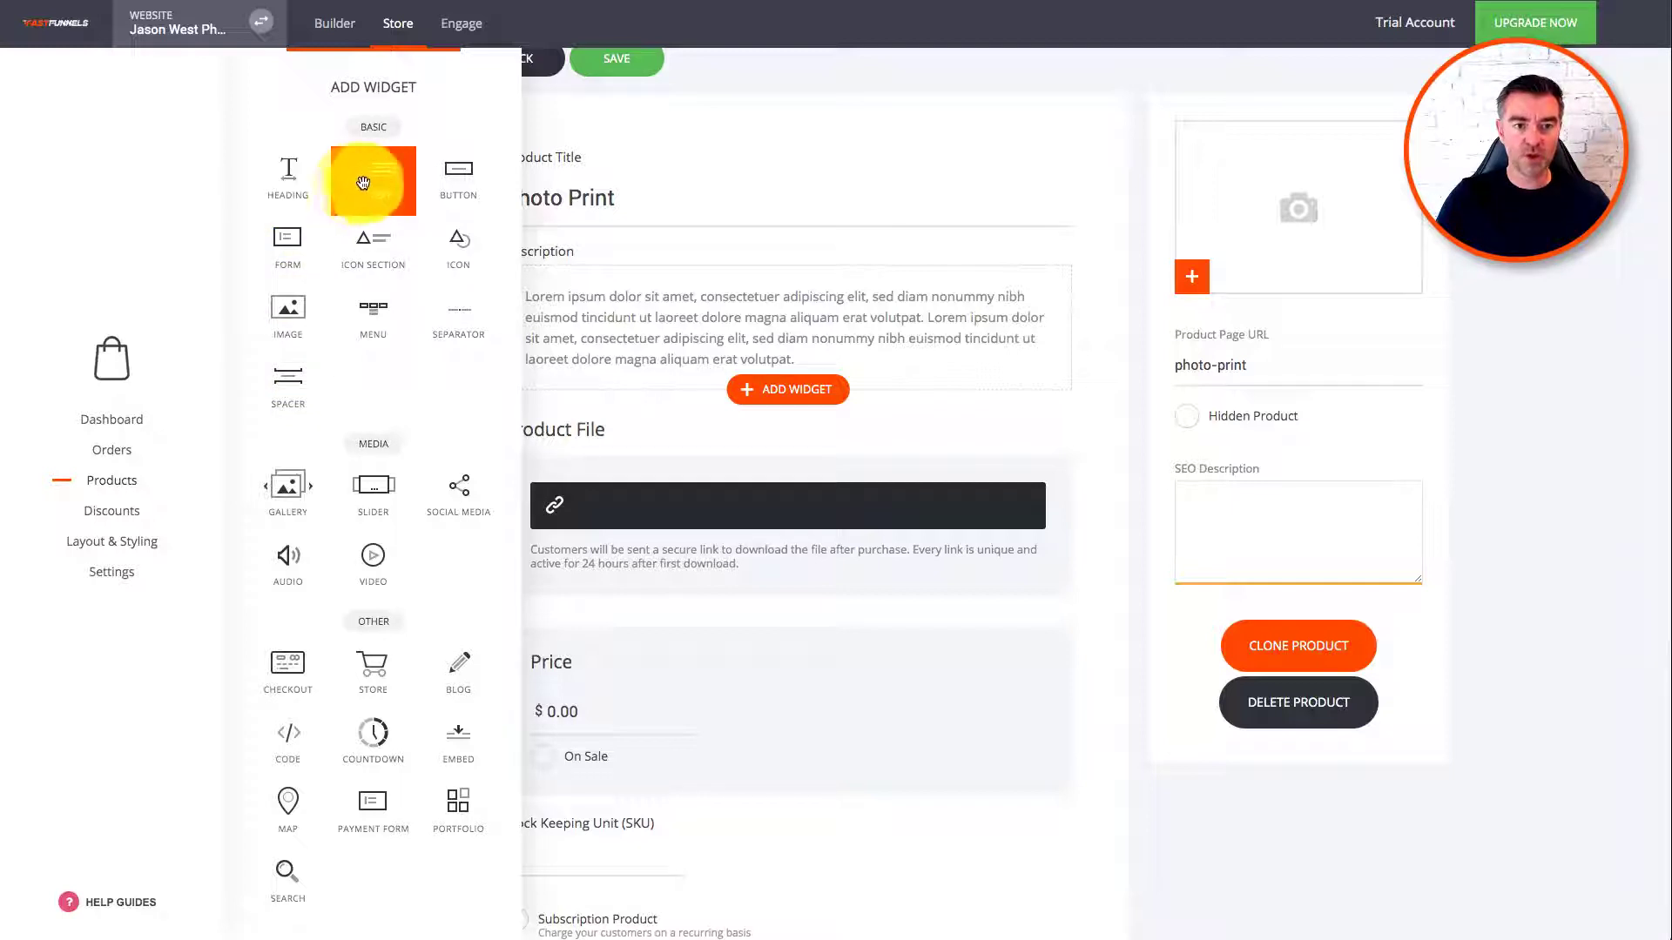
click(369, 180)
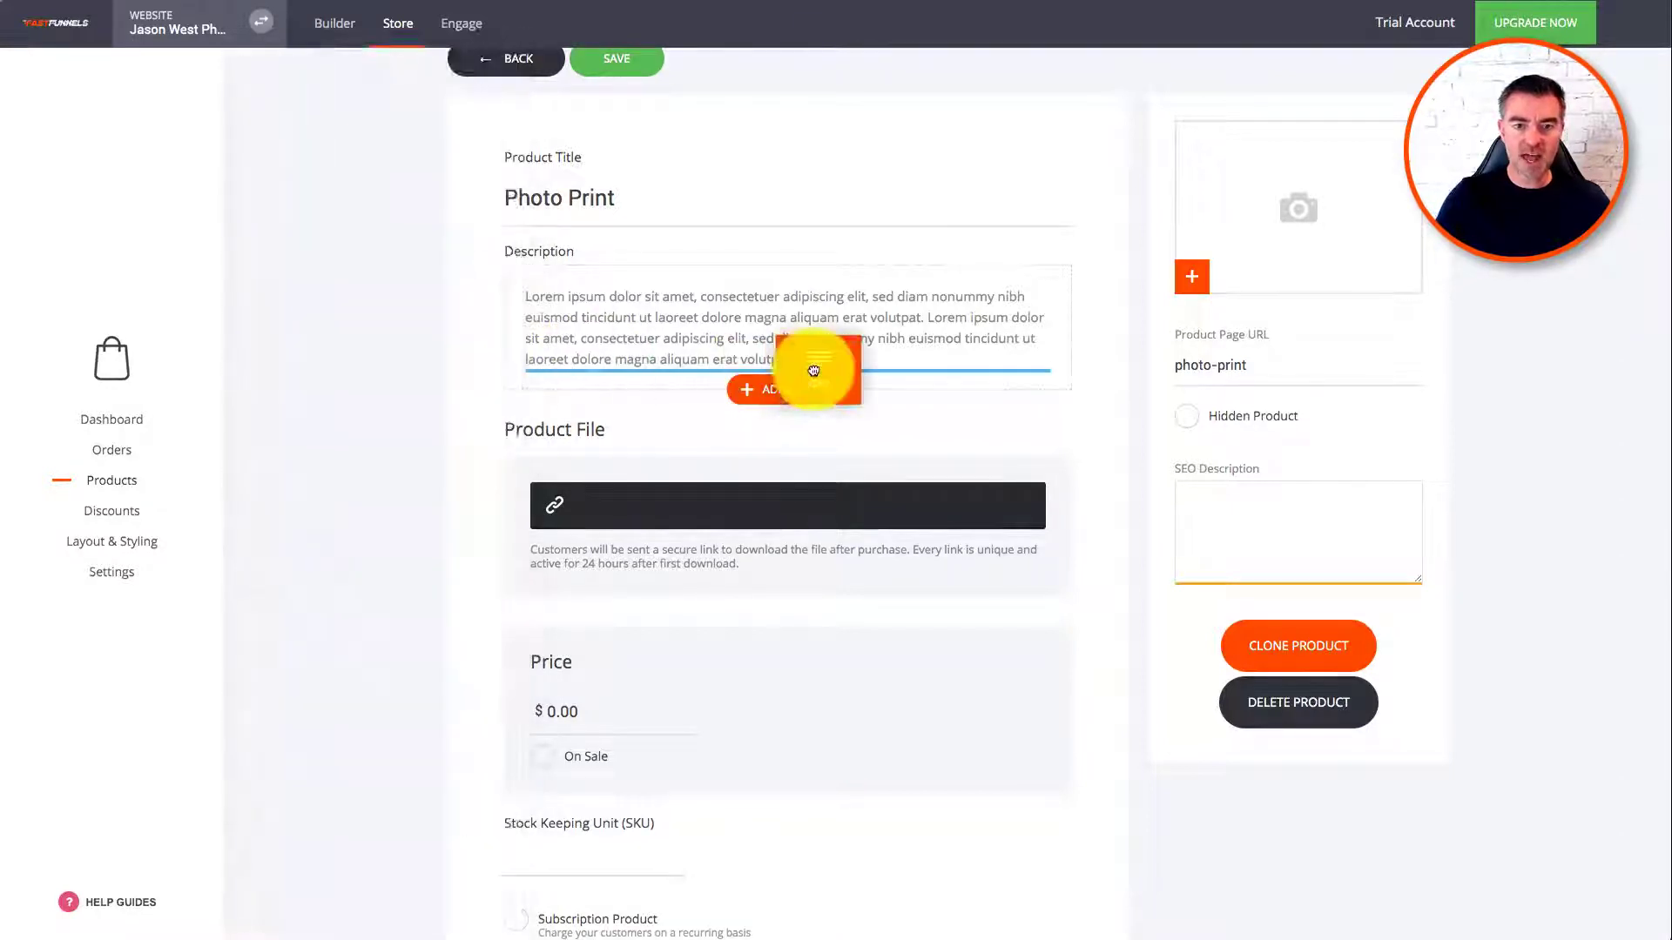
click(746, 378)
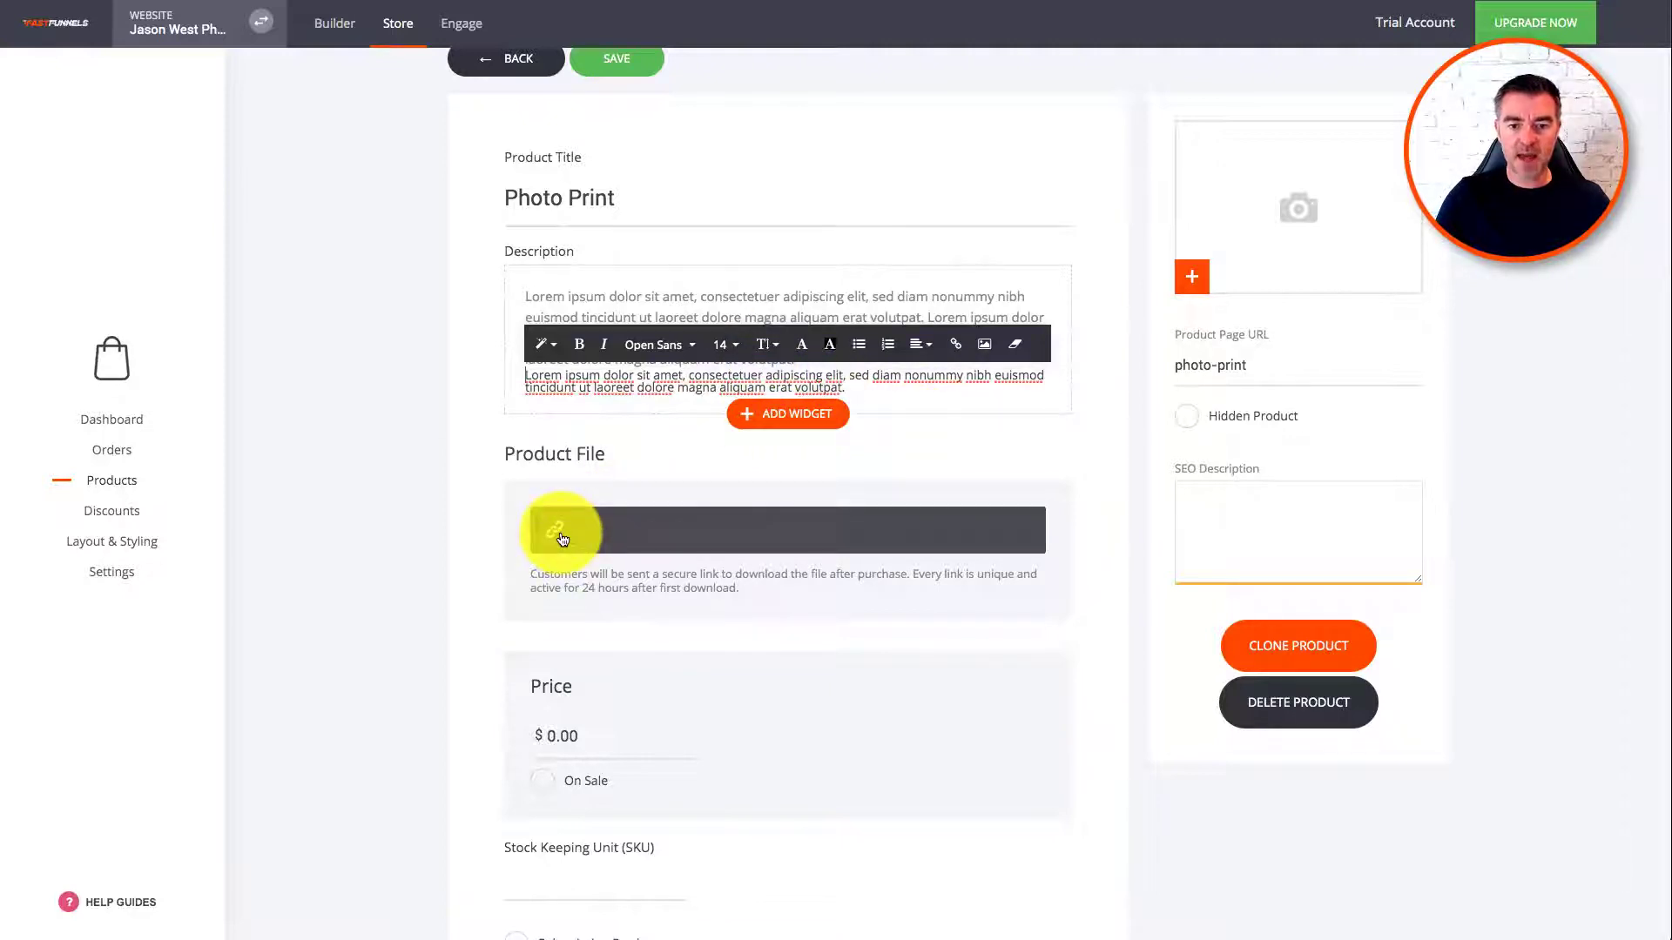
Step: Set the product's download file to Portfolio/beach-blur-boardwalk1153841.jpg
click(584, 533)
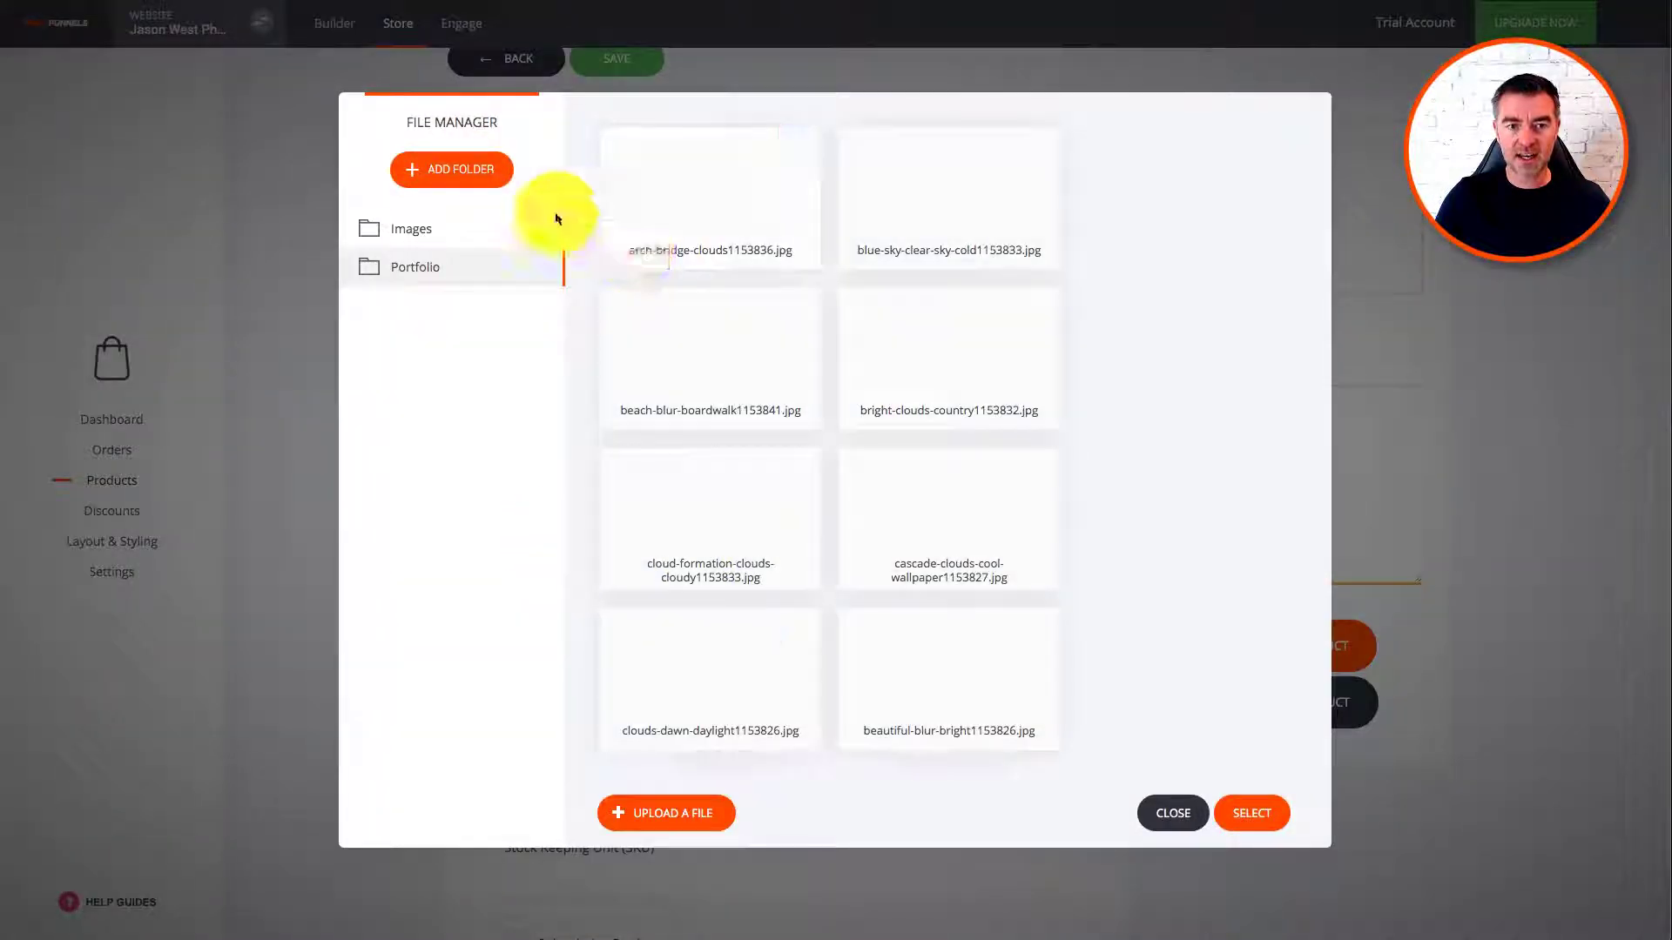
click(707, 344)
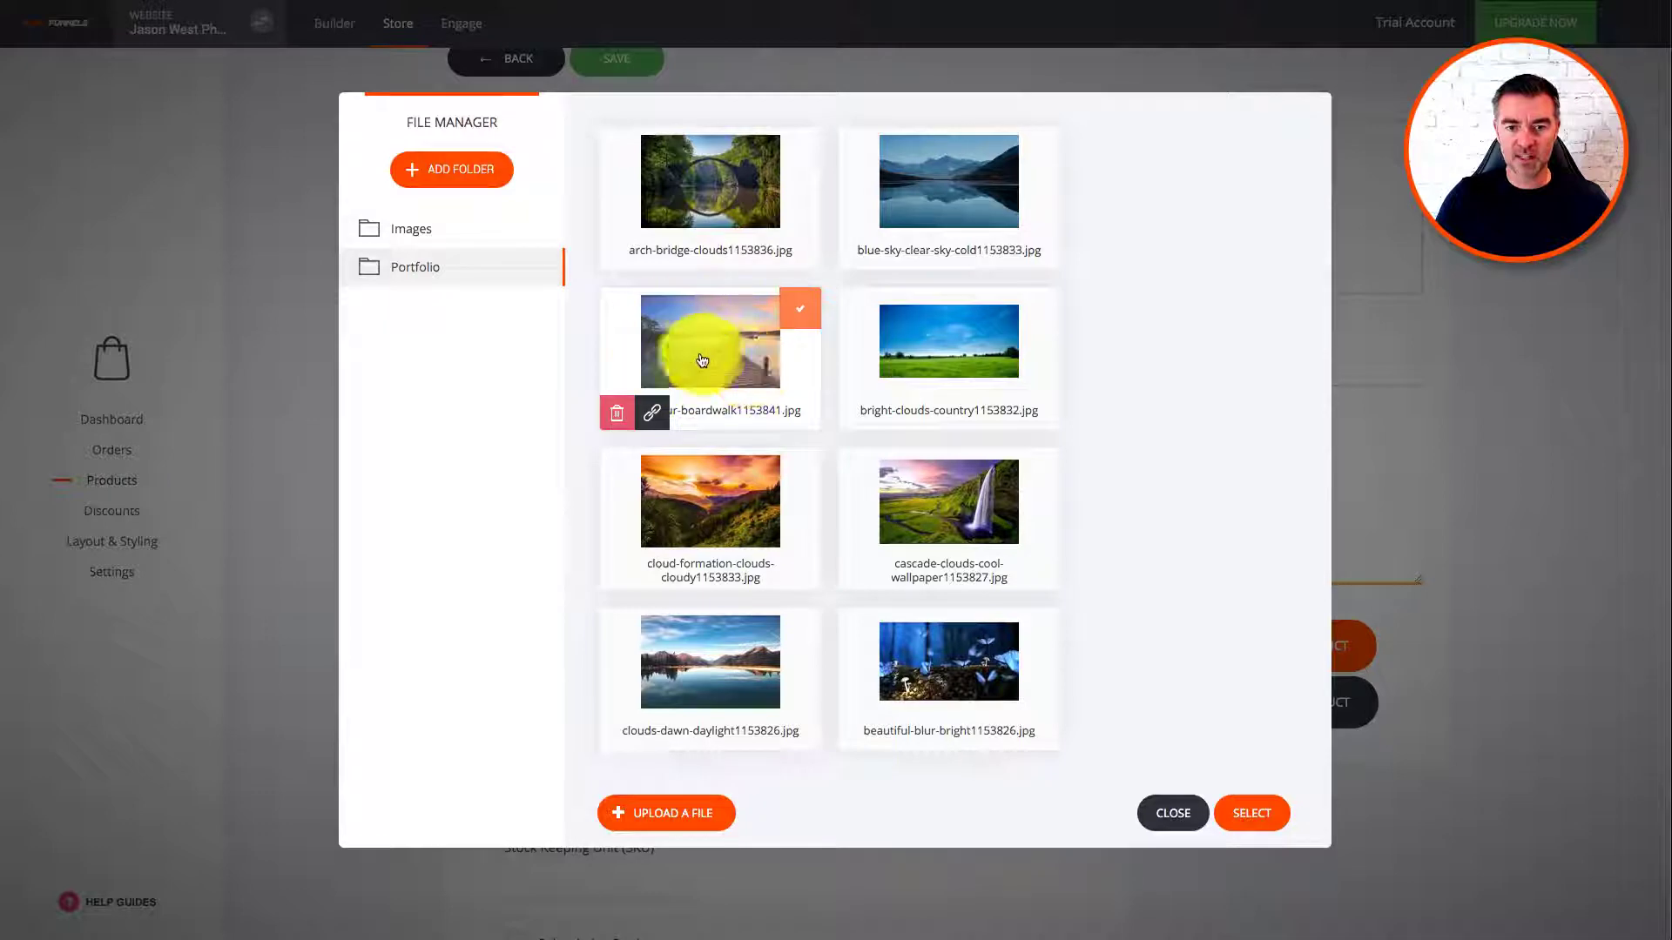
click(1251, 816)
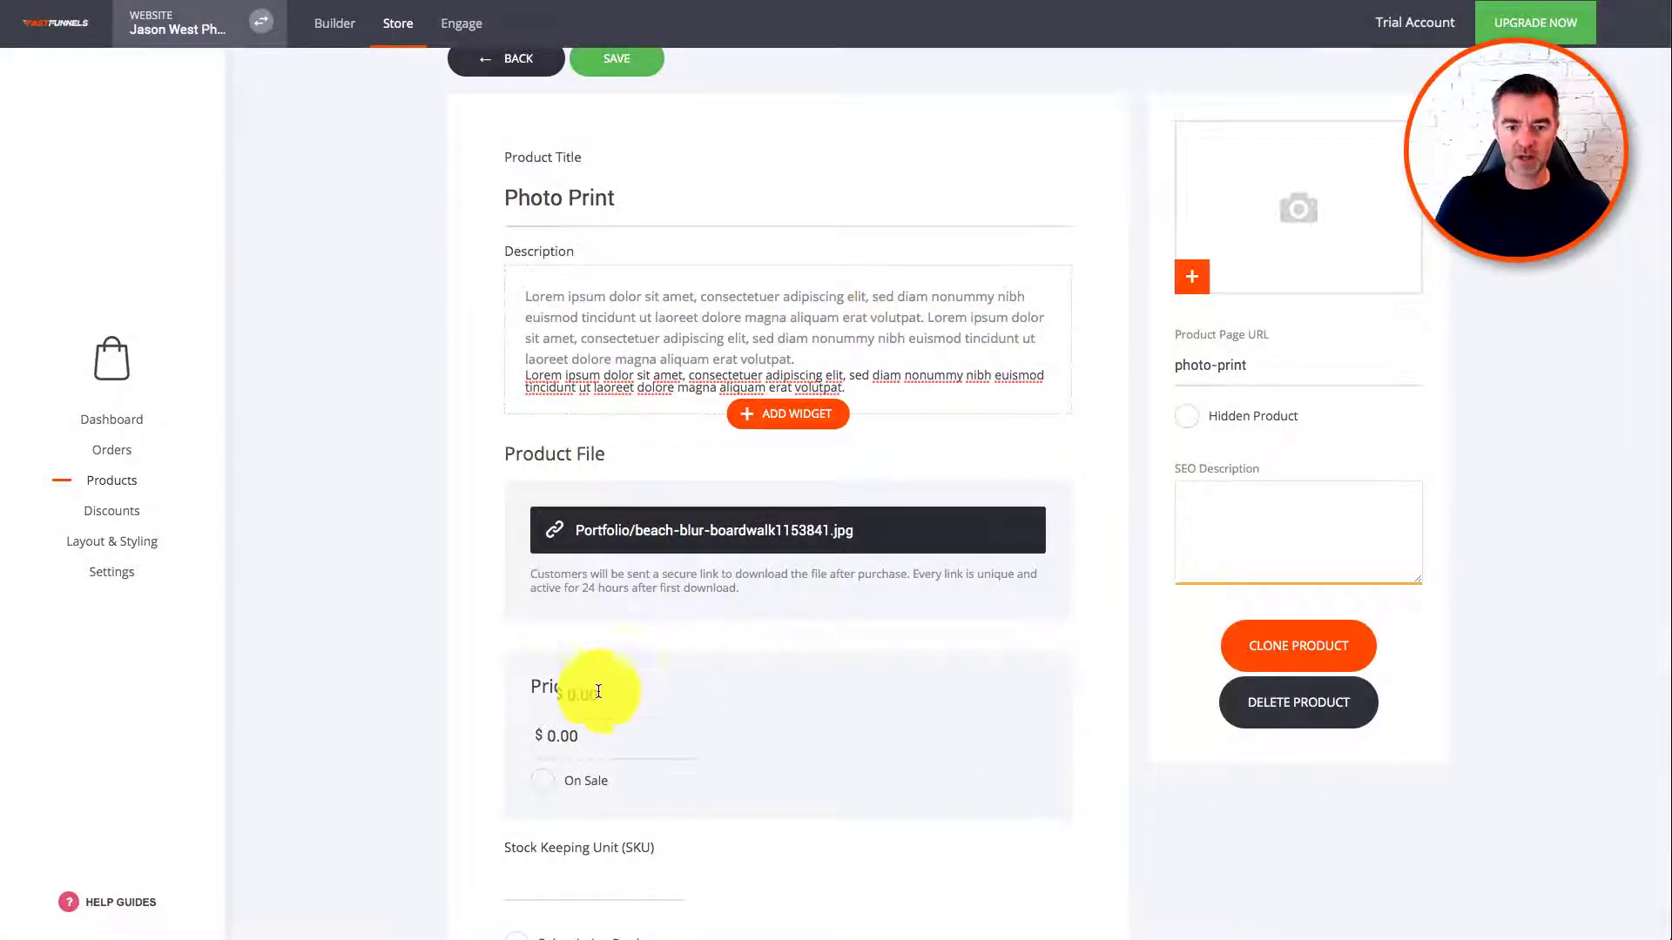
Step: Change the product price from 0.00 to $100.00
scroll(585, 735, down, 2)
click(560, 548)
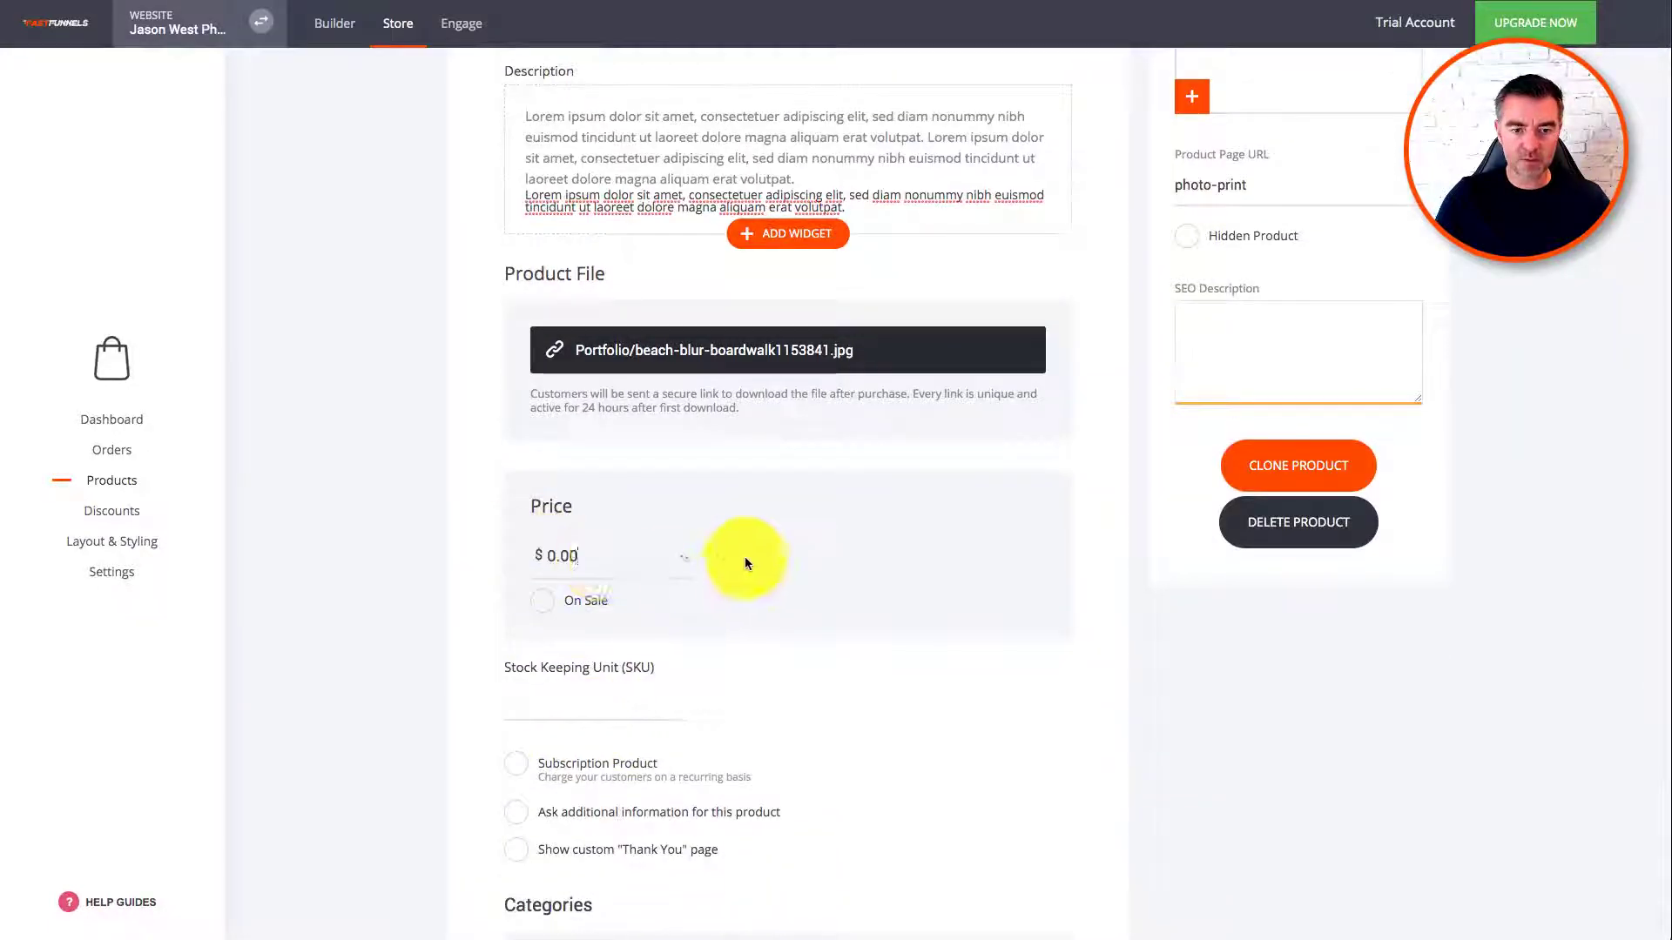
drag(578, 555, 542, 555)
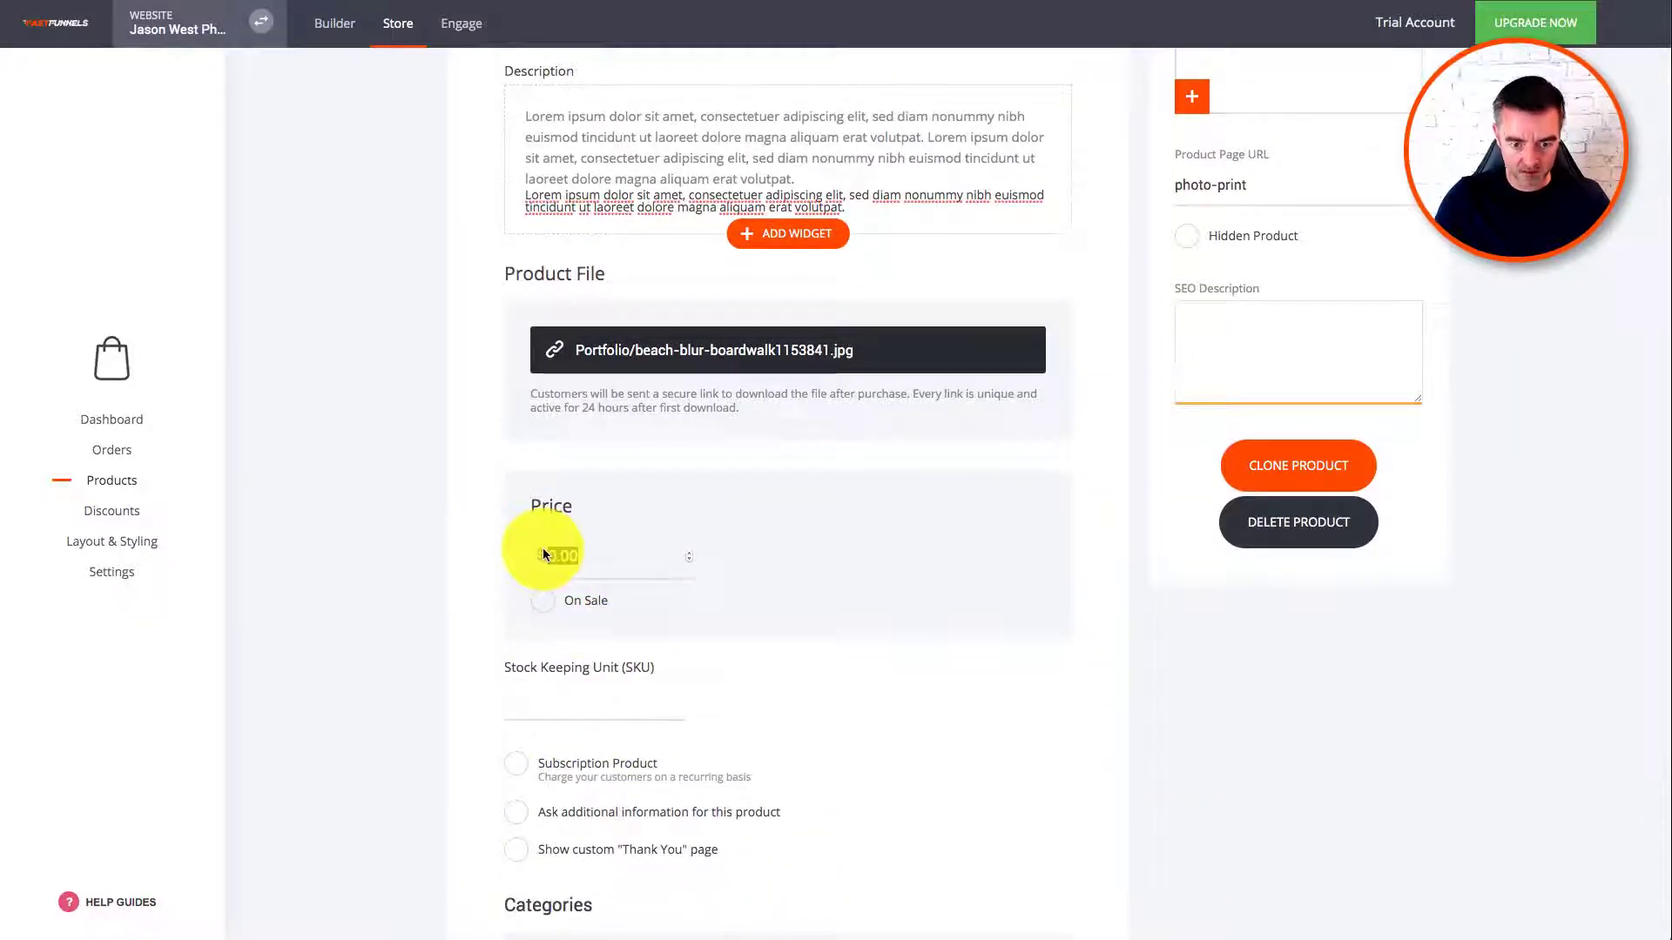
text(100.00)
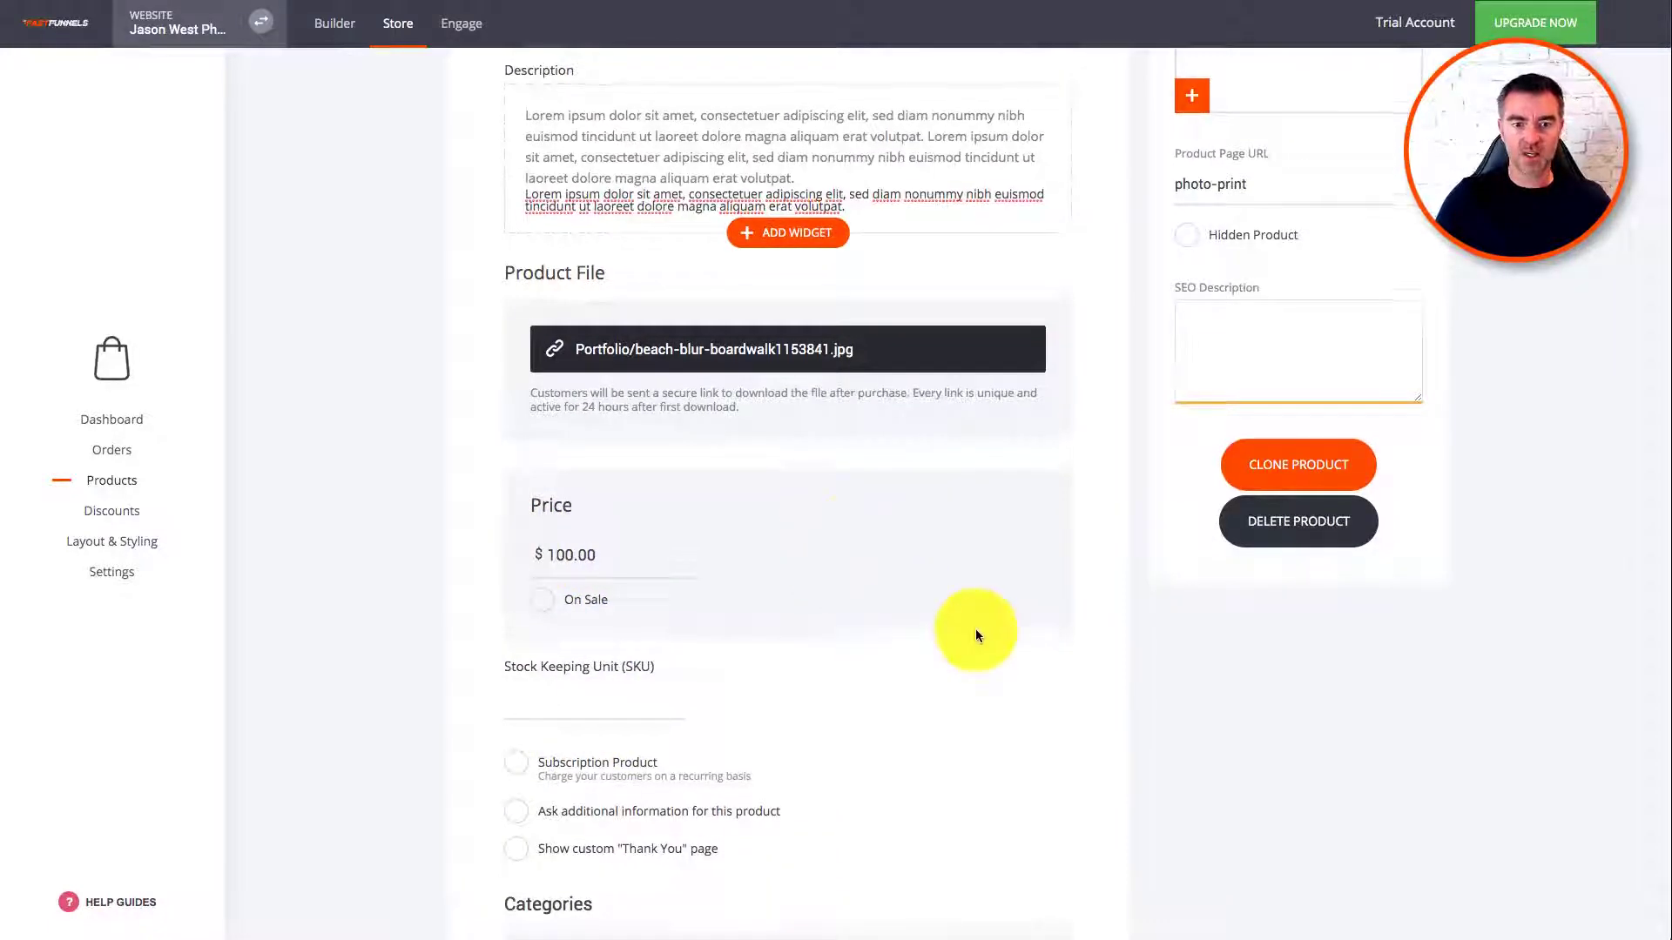
scroll(975, 634, down, 3)
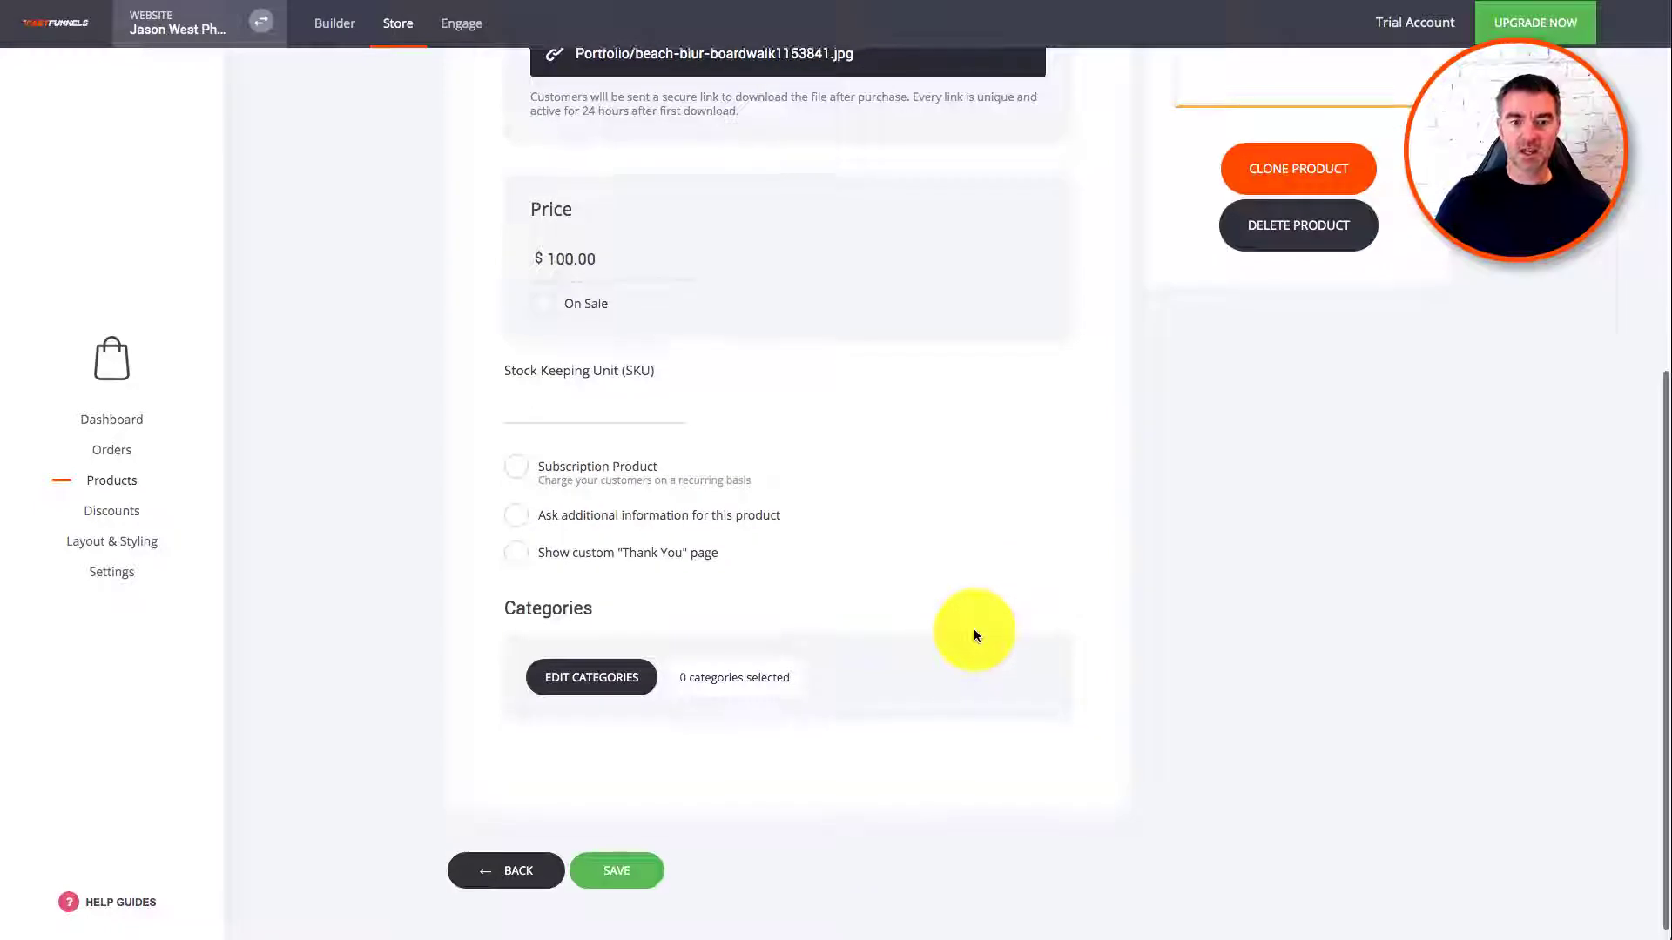
Step: Create a new category named Landscapes and confirm it as Photo Print's category
click(559, 677)
click(679, 205)
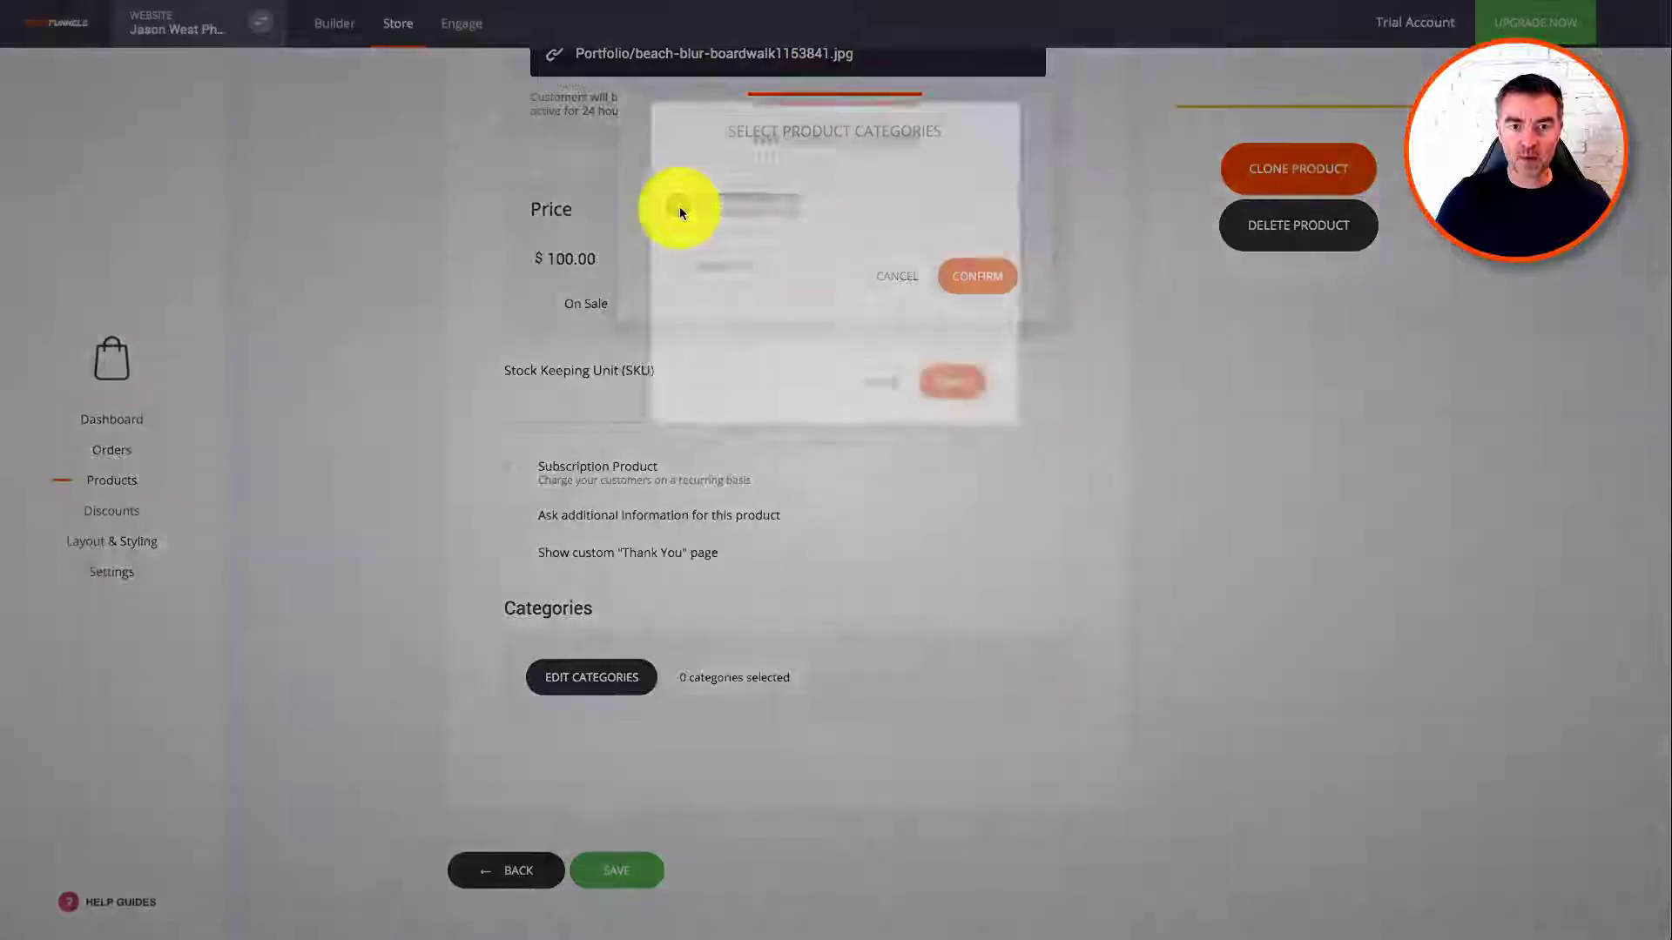
click(797, 228)
text(L)
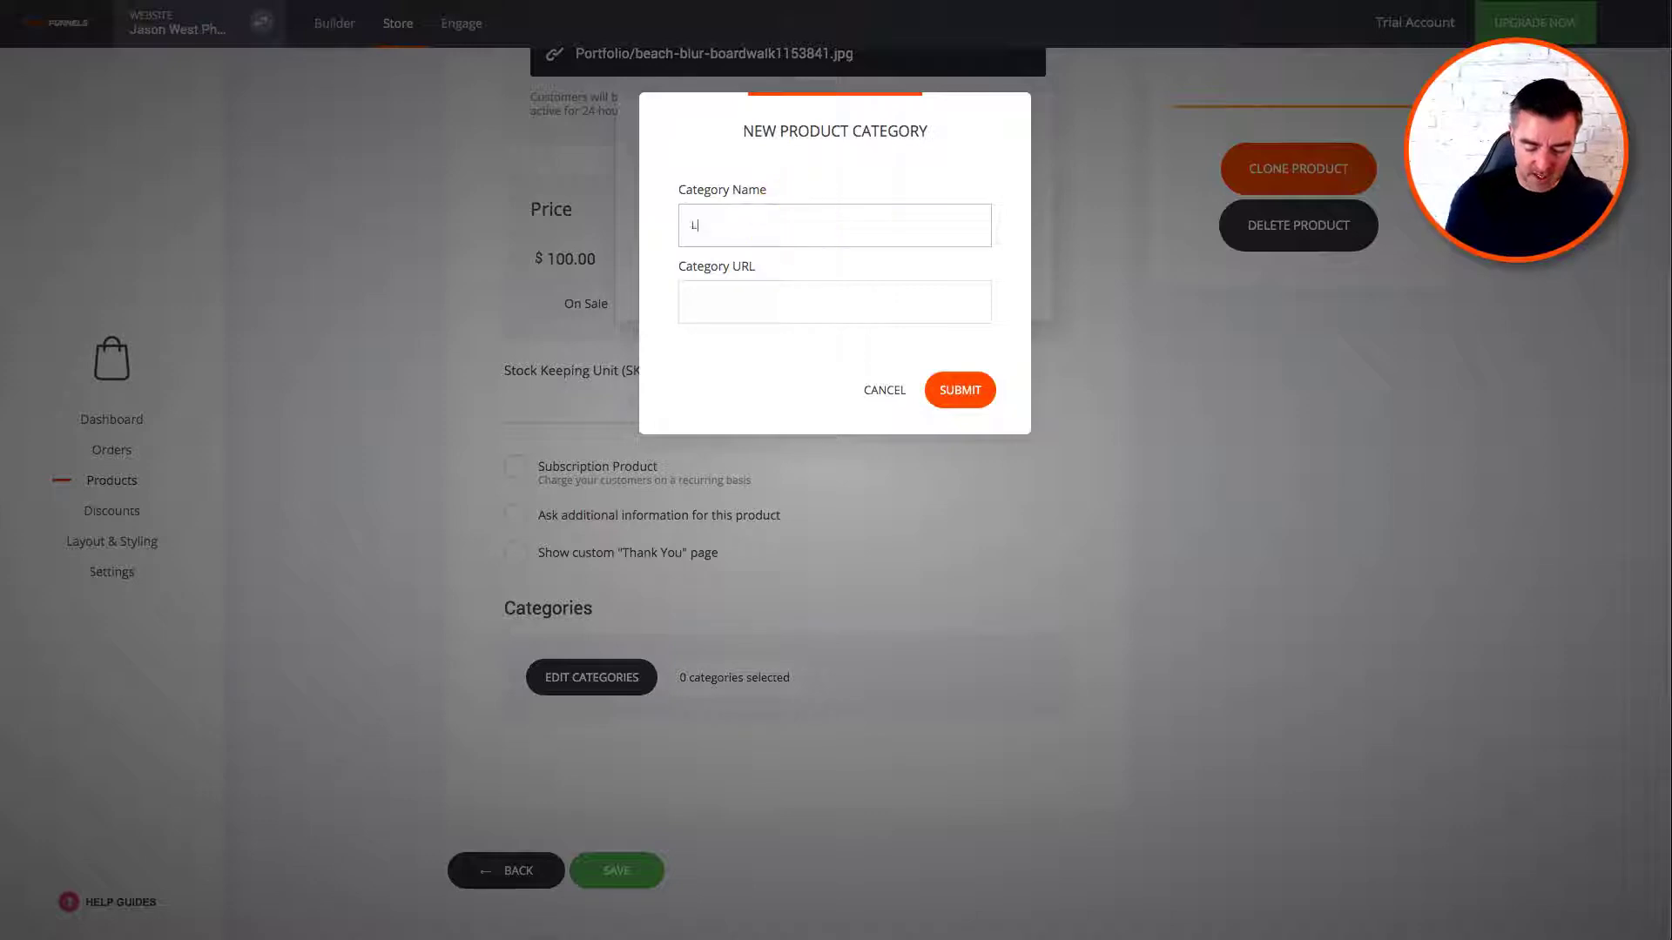
text(andscapes)
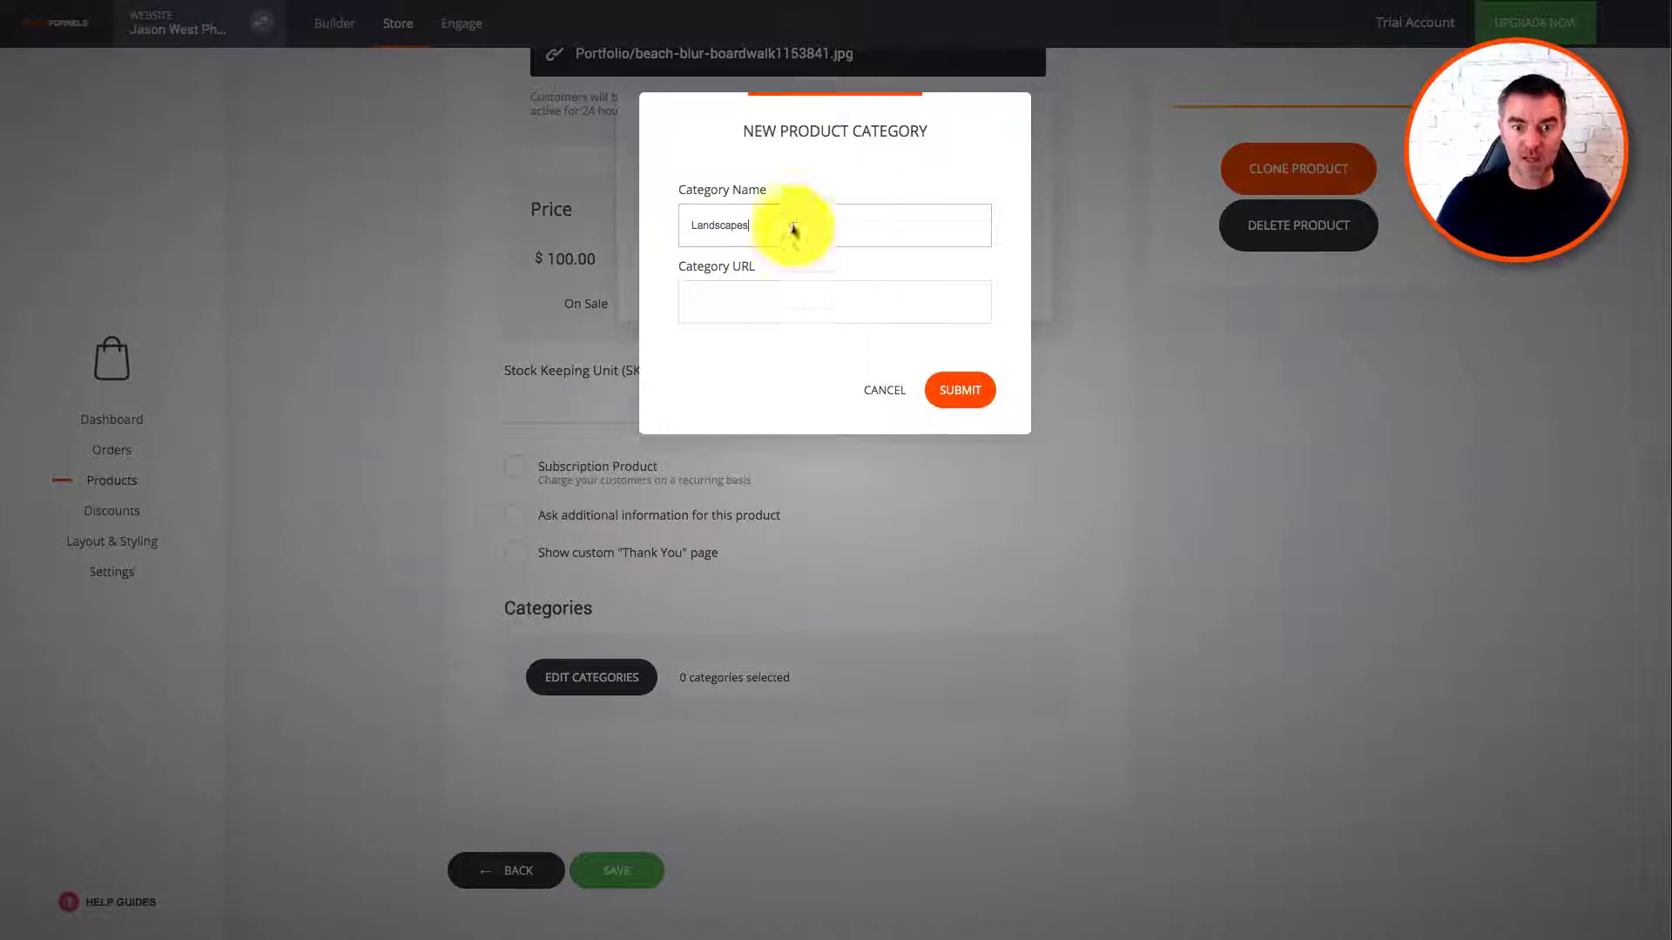
click(791, 314)
click(960, 400)
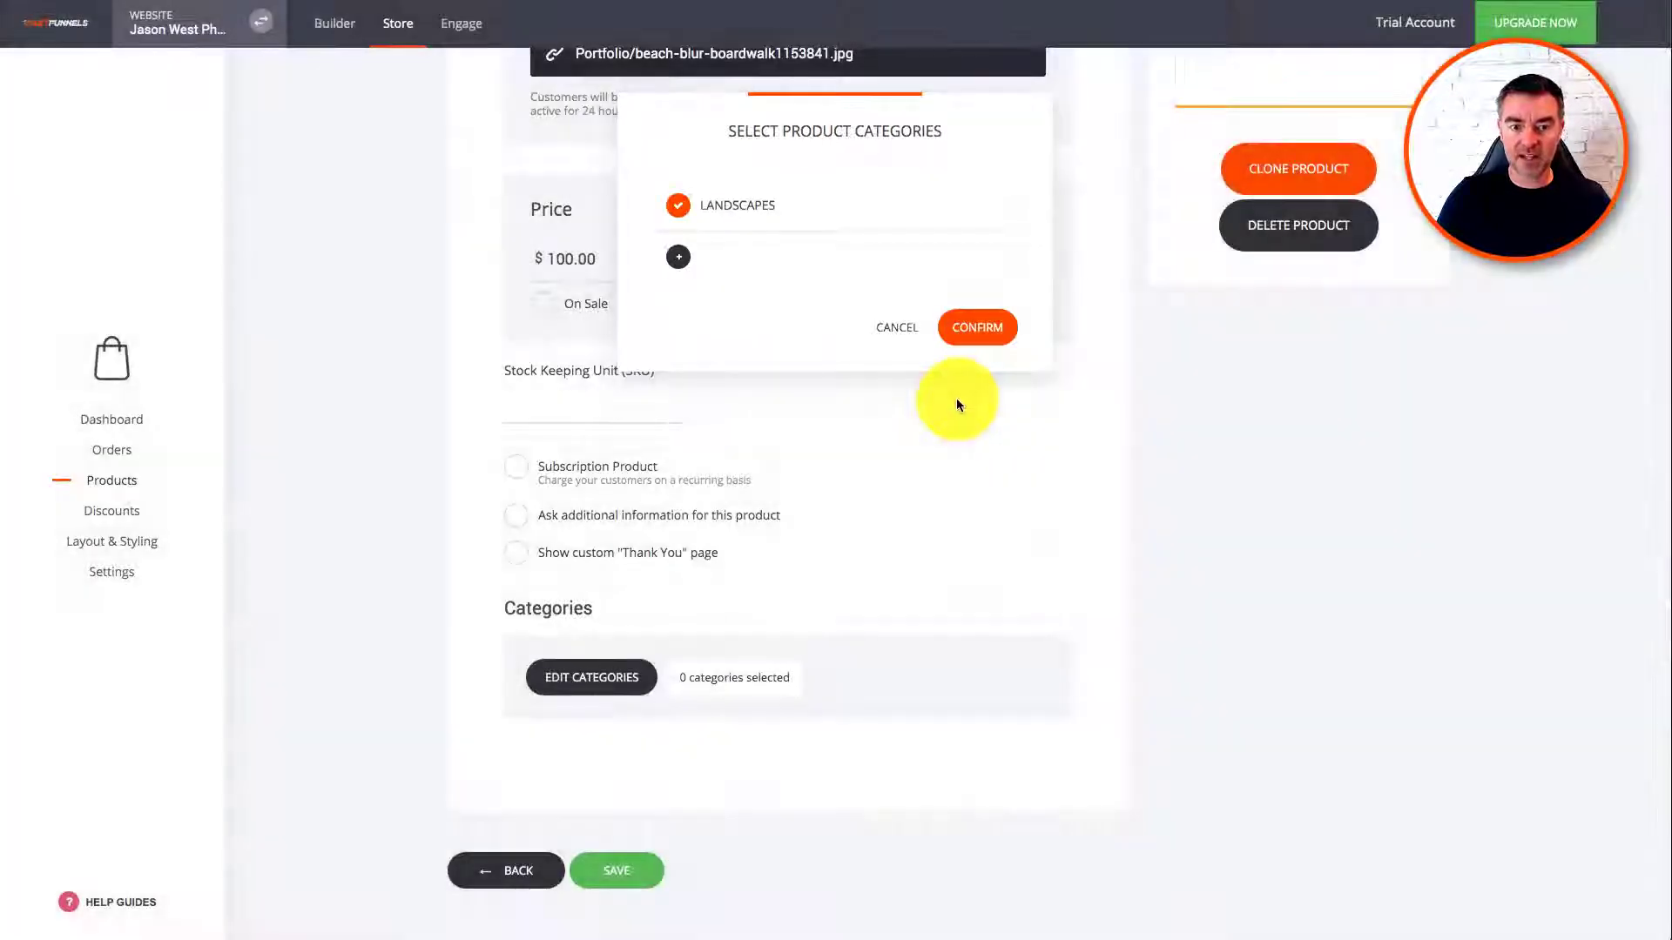
click(976, 326)
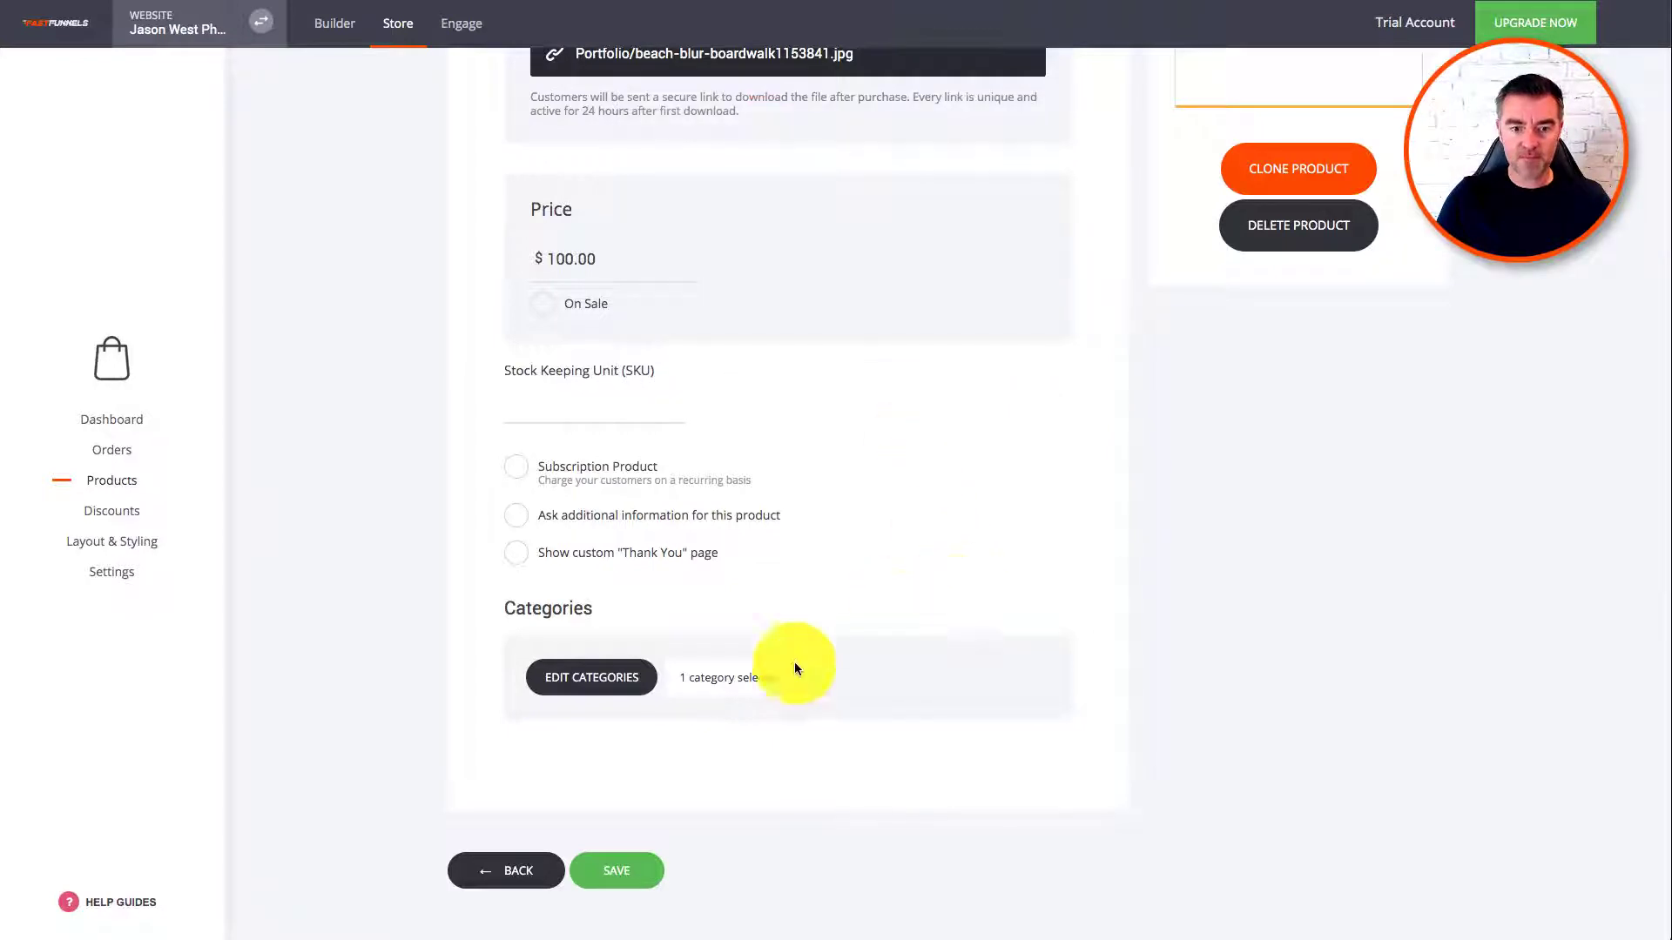
Step: Save Photo Print, reopen it and choose the mountain-lake photo as its main image
click(620, 869)
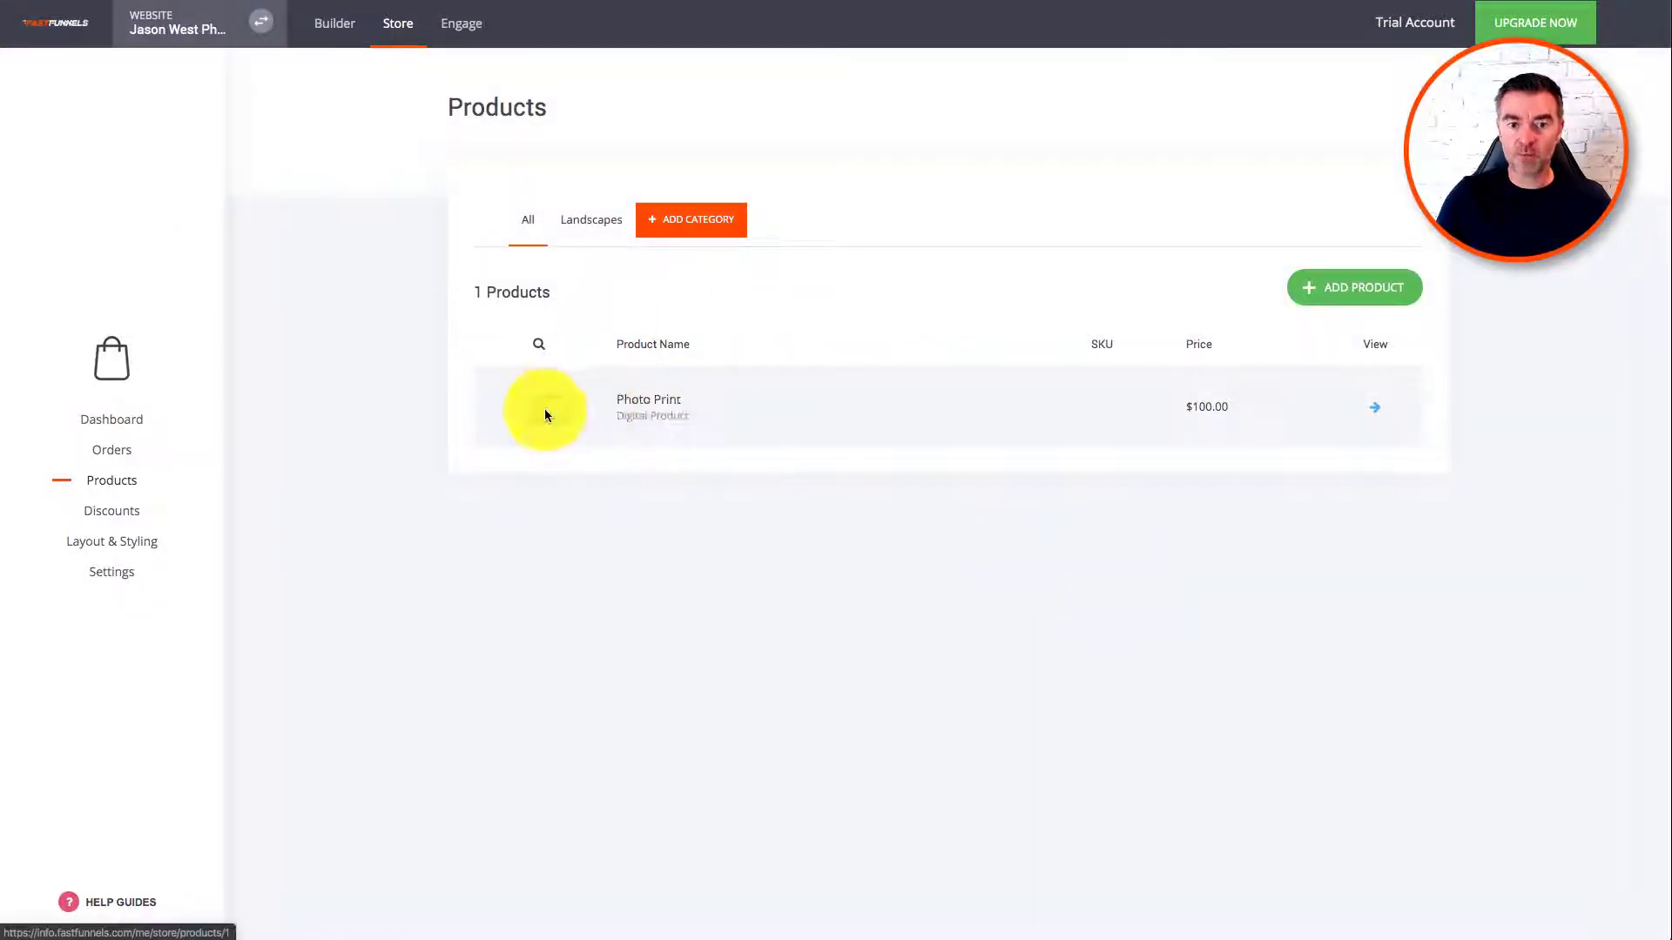
click(656, 407)
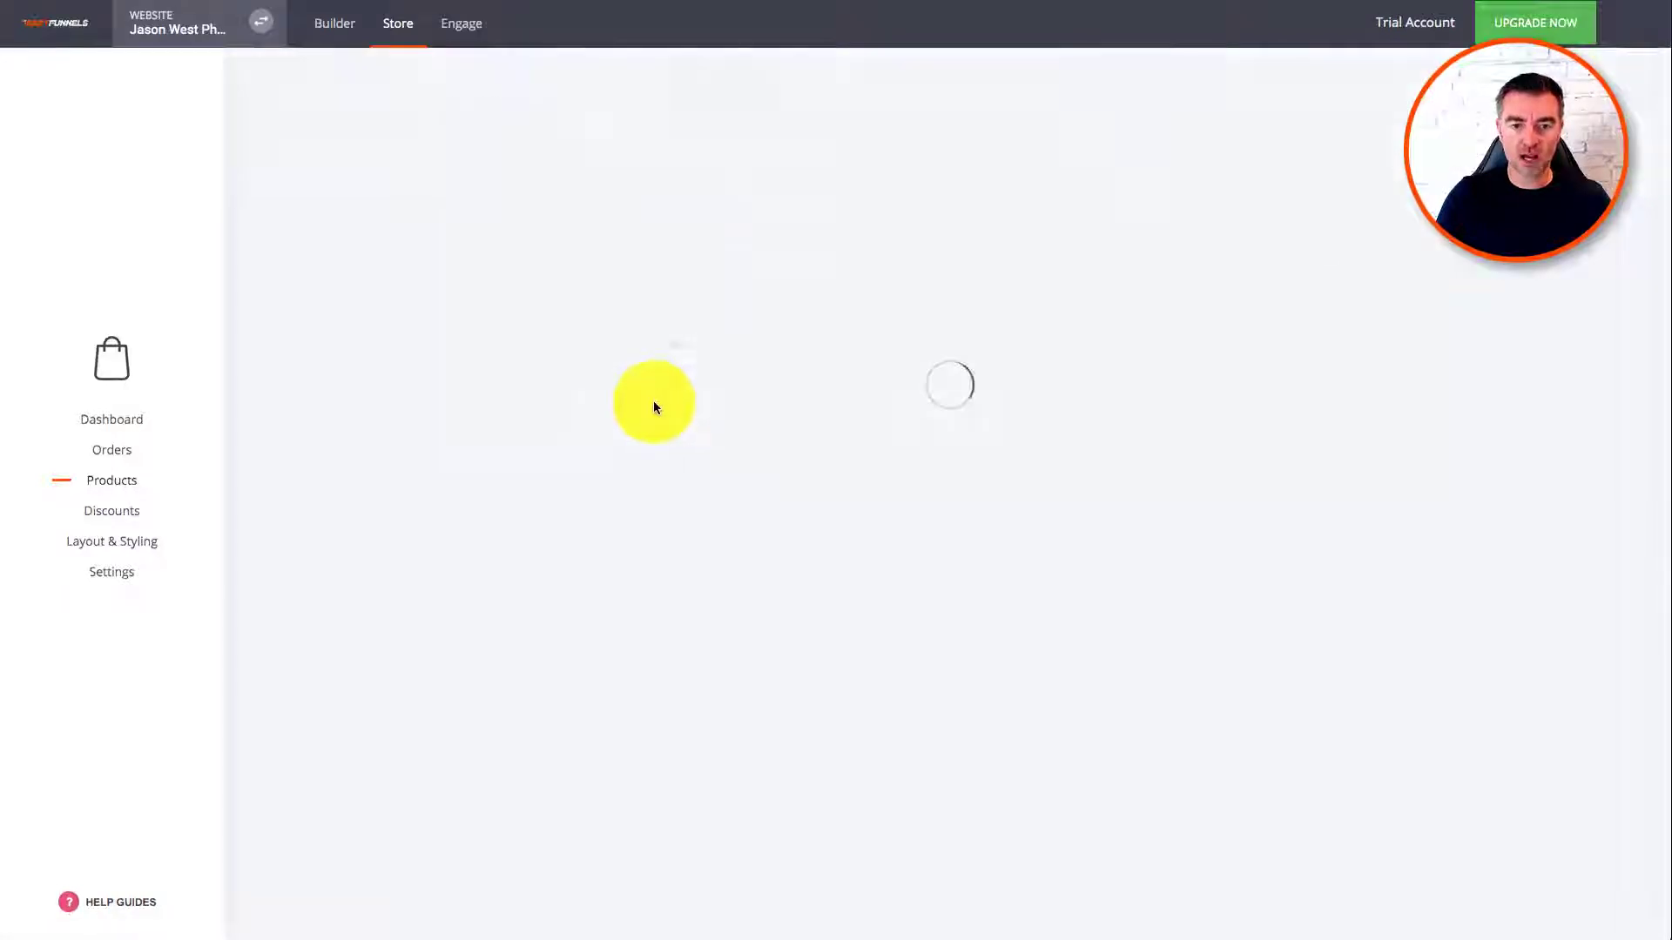
click(1285, 209)
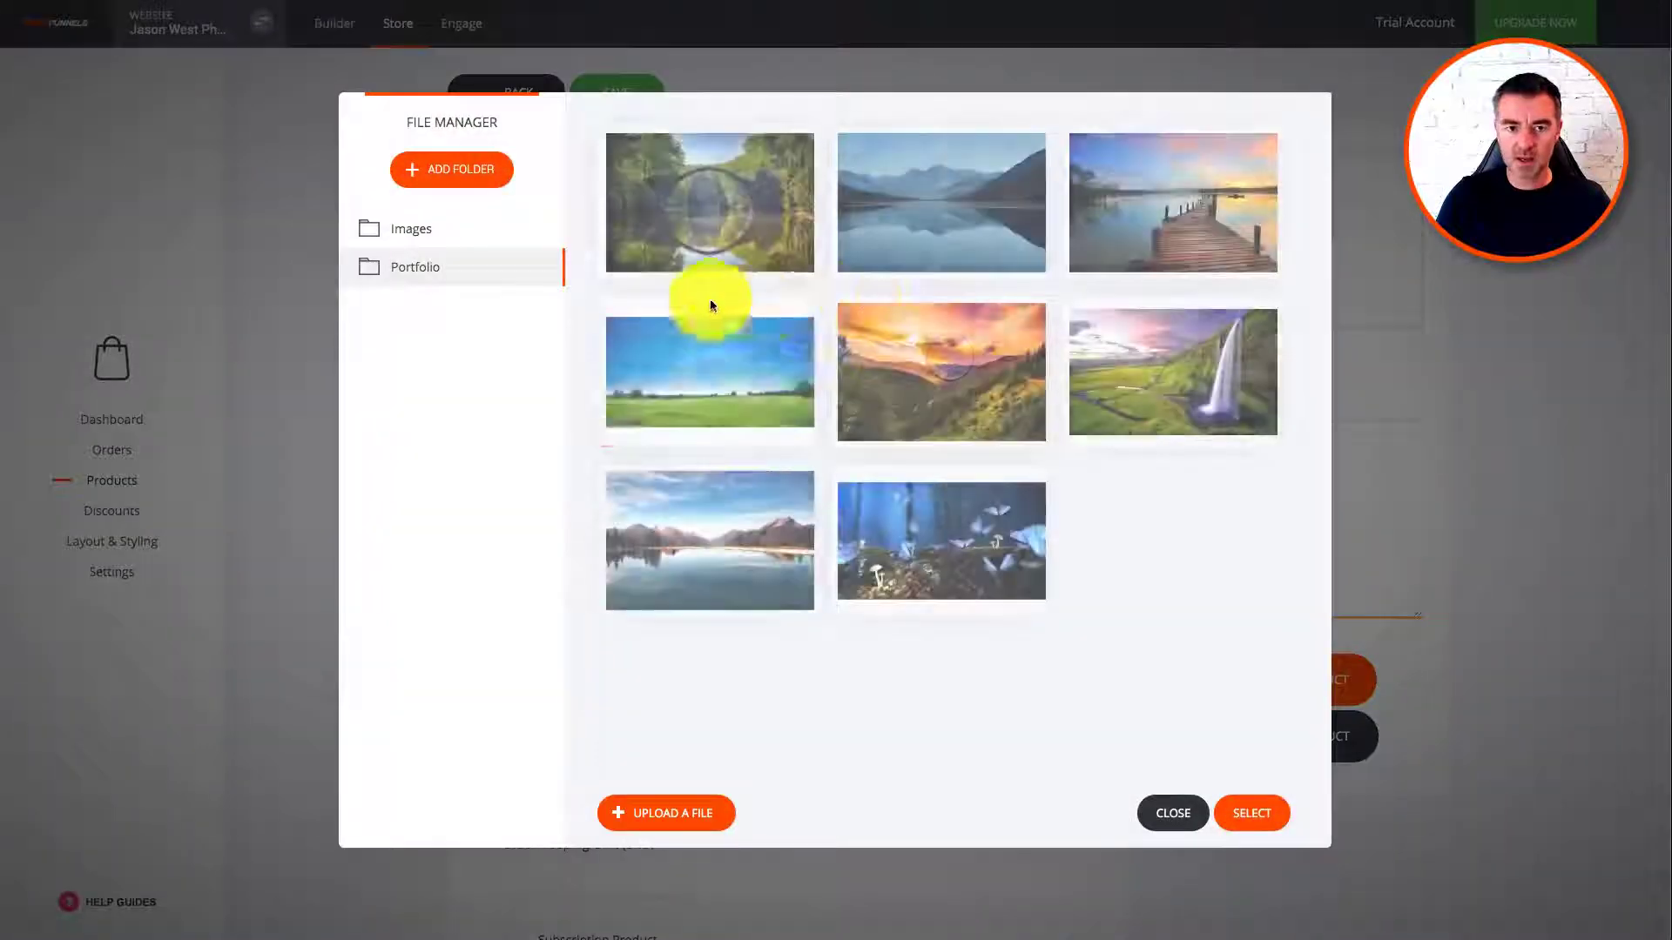
click(747, 552)
click(1280, 816)
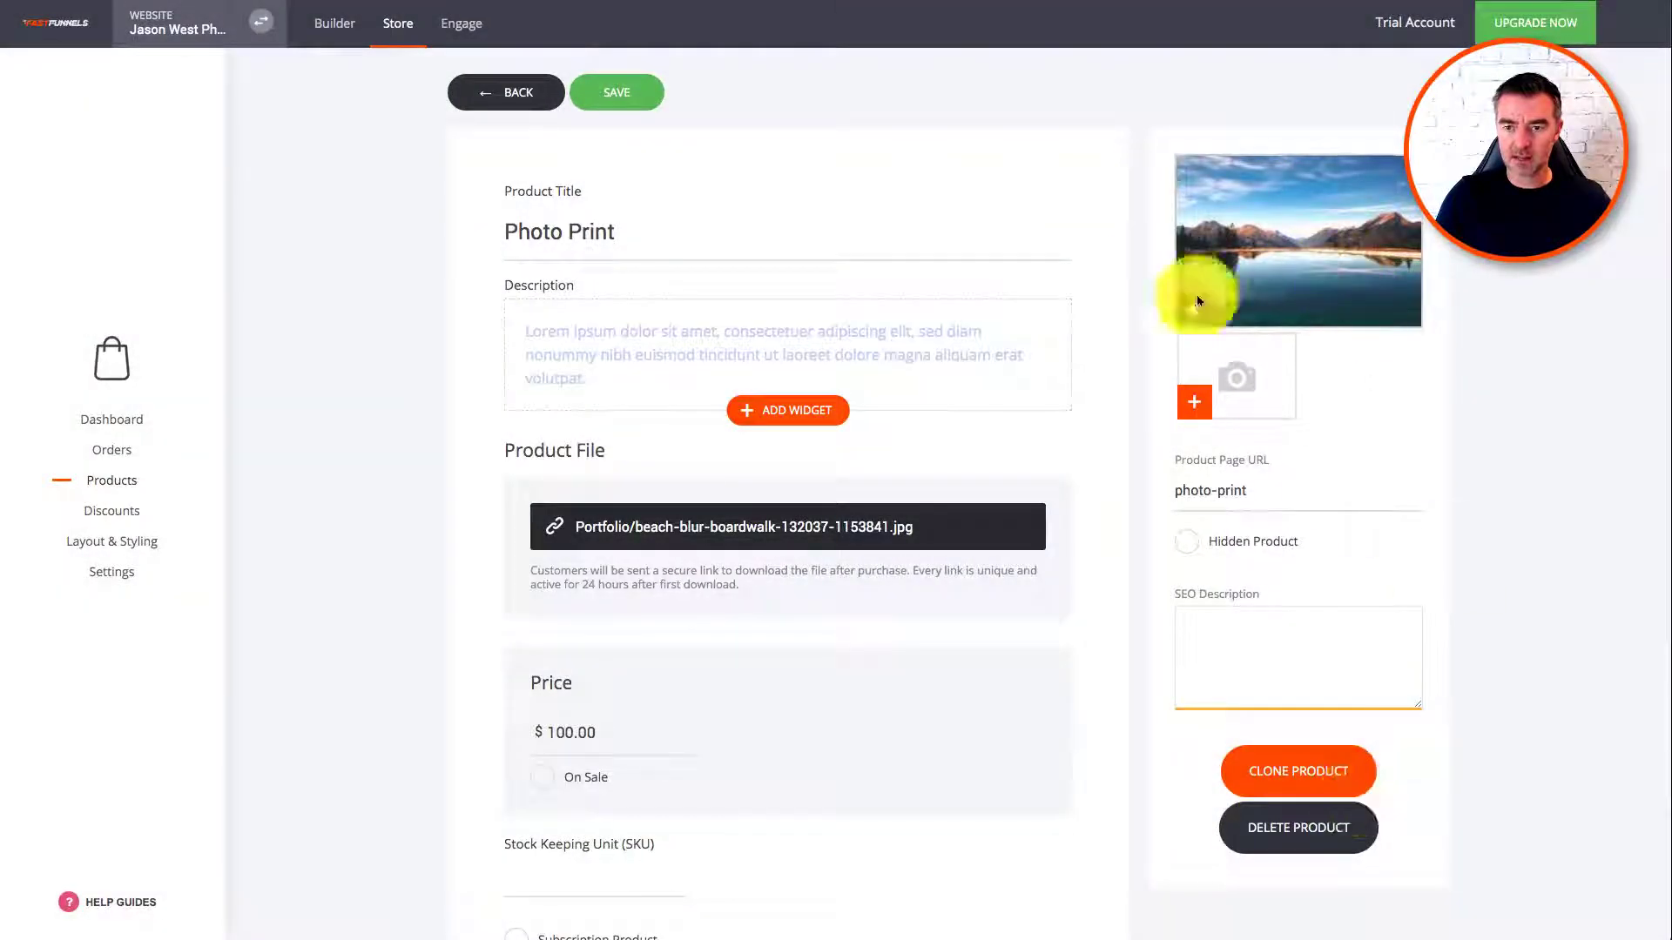
Step: Save the product with its new image and return to the website Builder
scroll(1079, 808, down, 5)
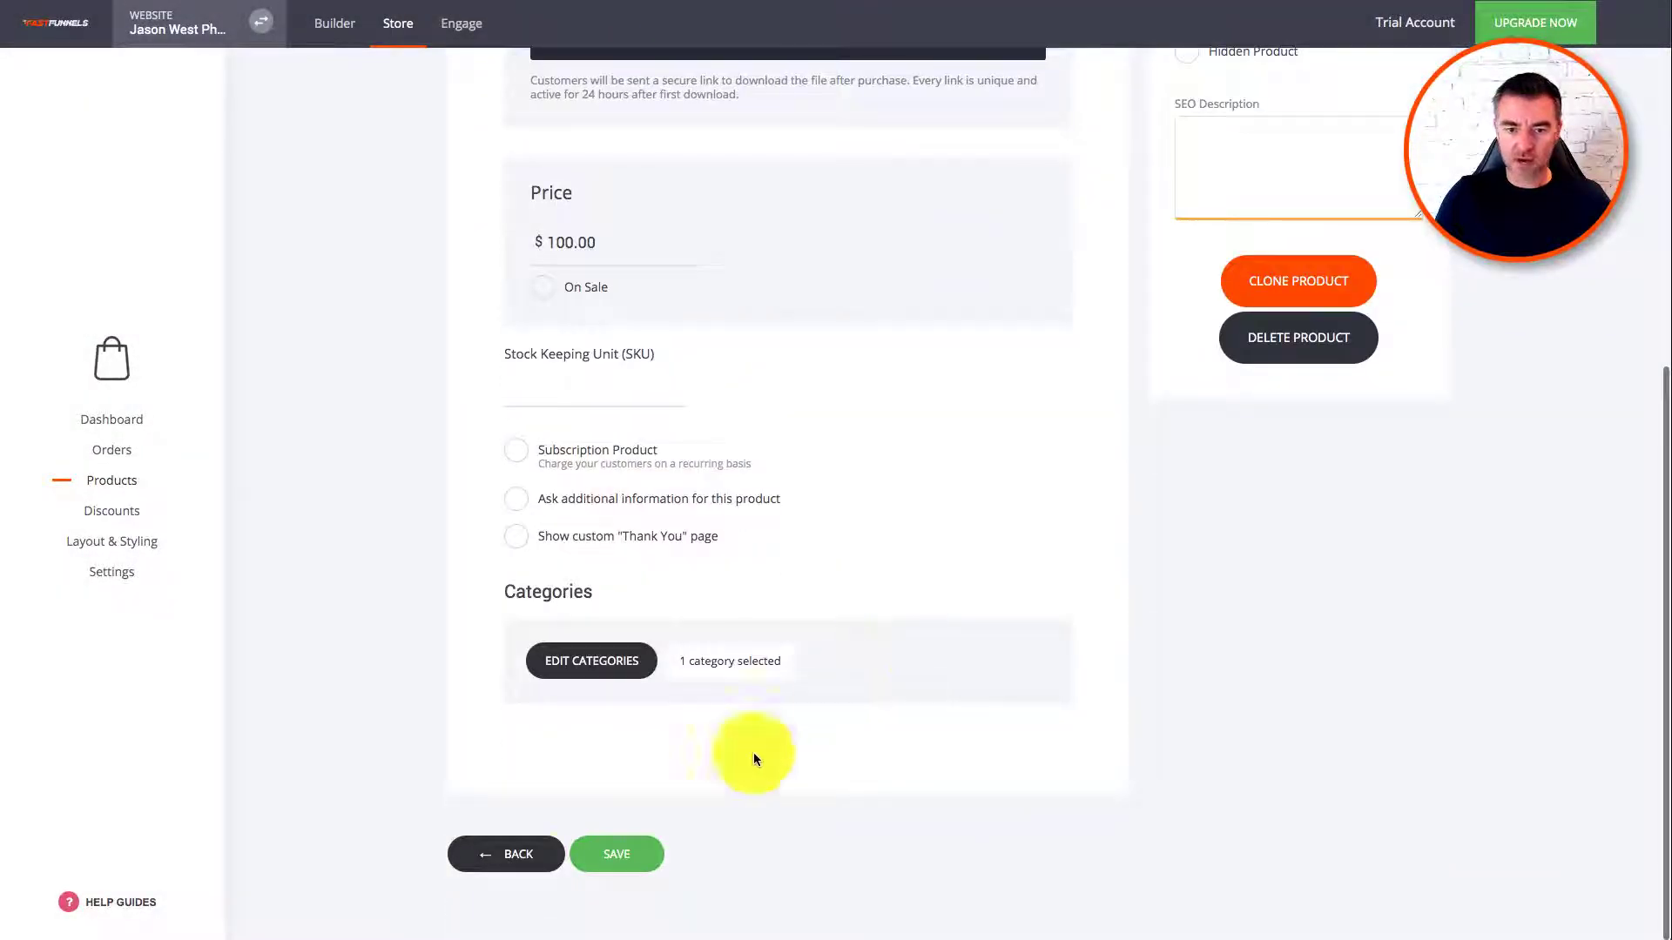
click(627, 854)
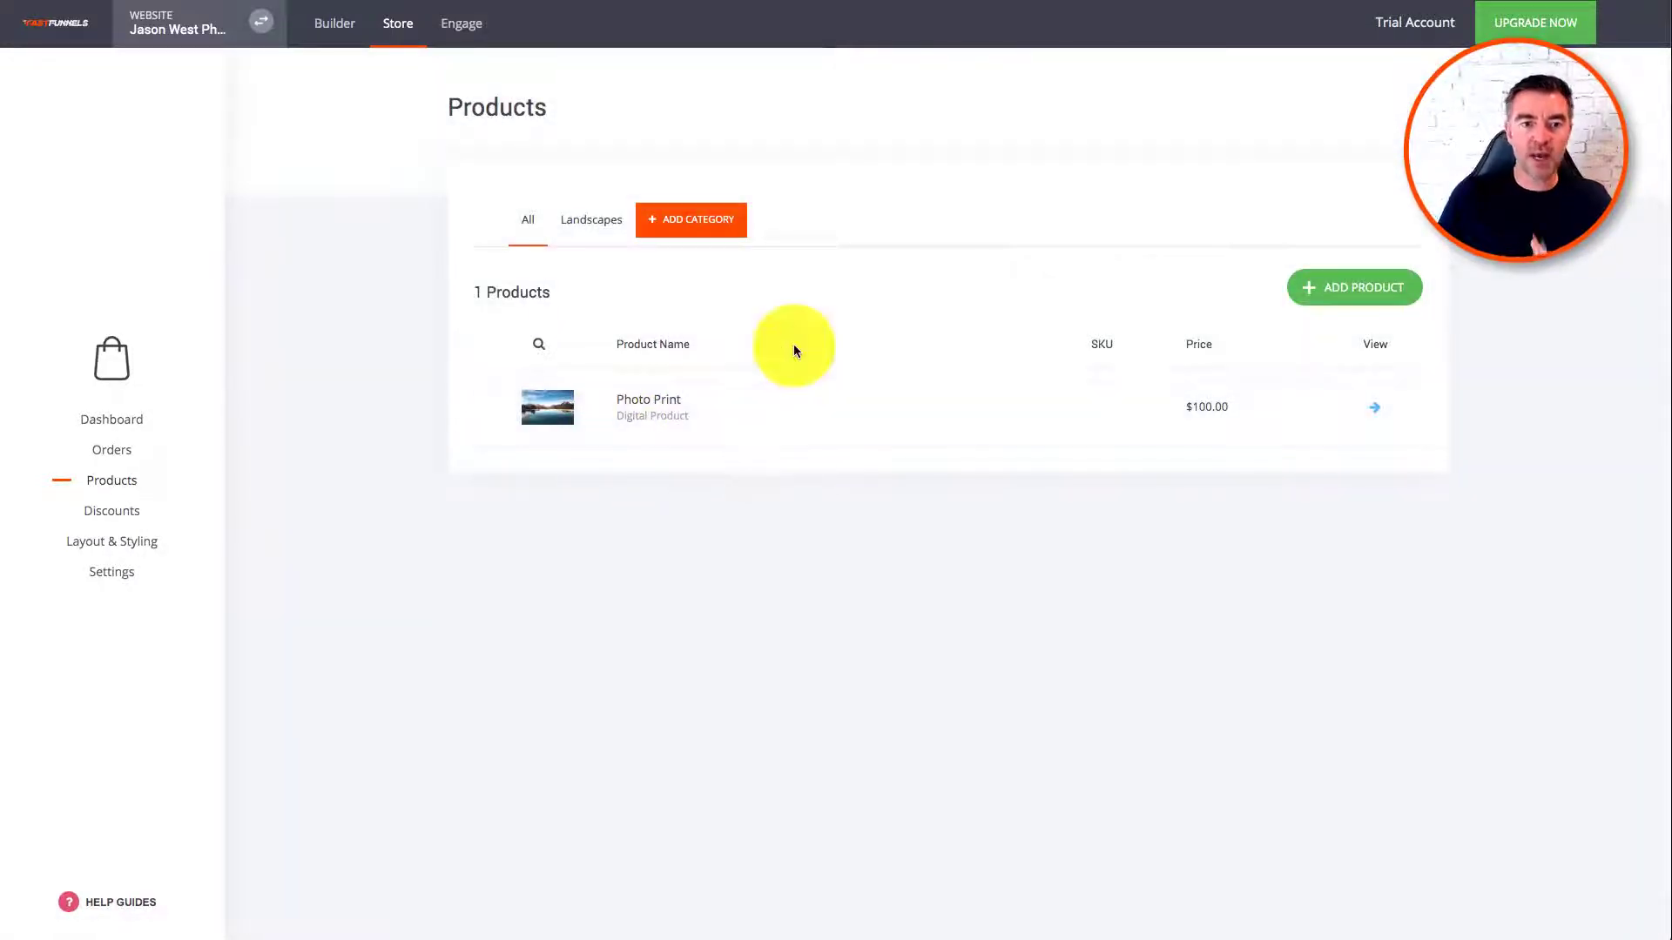
click(336, 26)
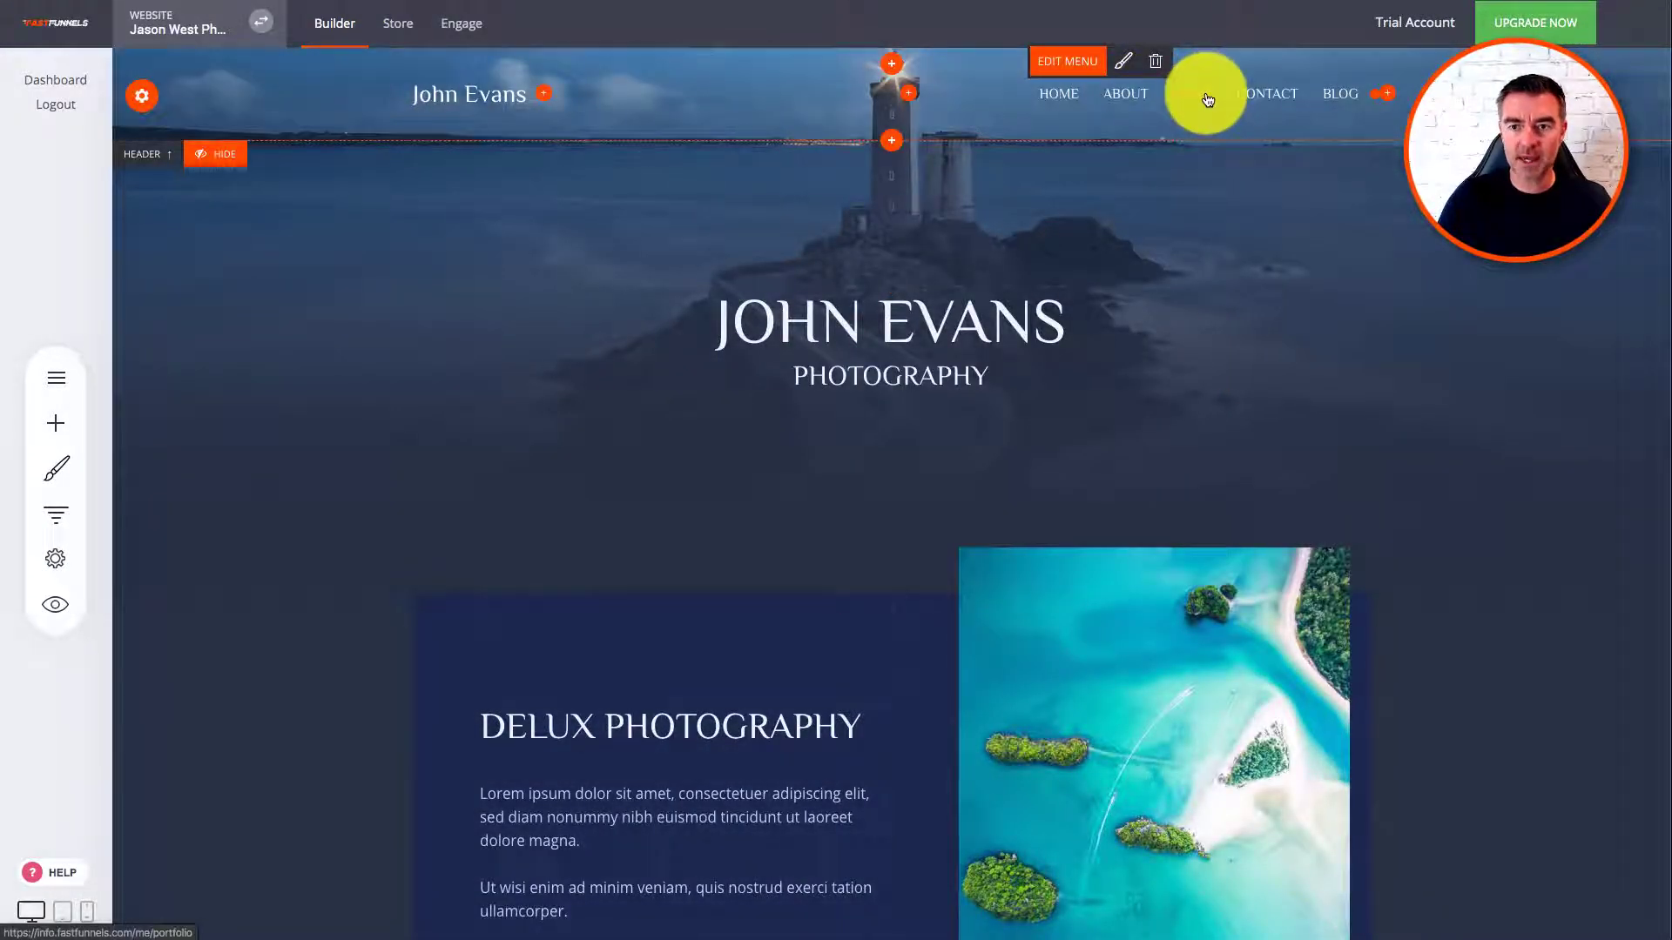
Step: Drop a store block onto the page above the newsletter section
scroll(1167, 384, down, 2)
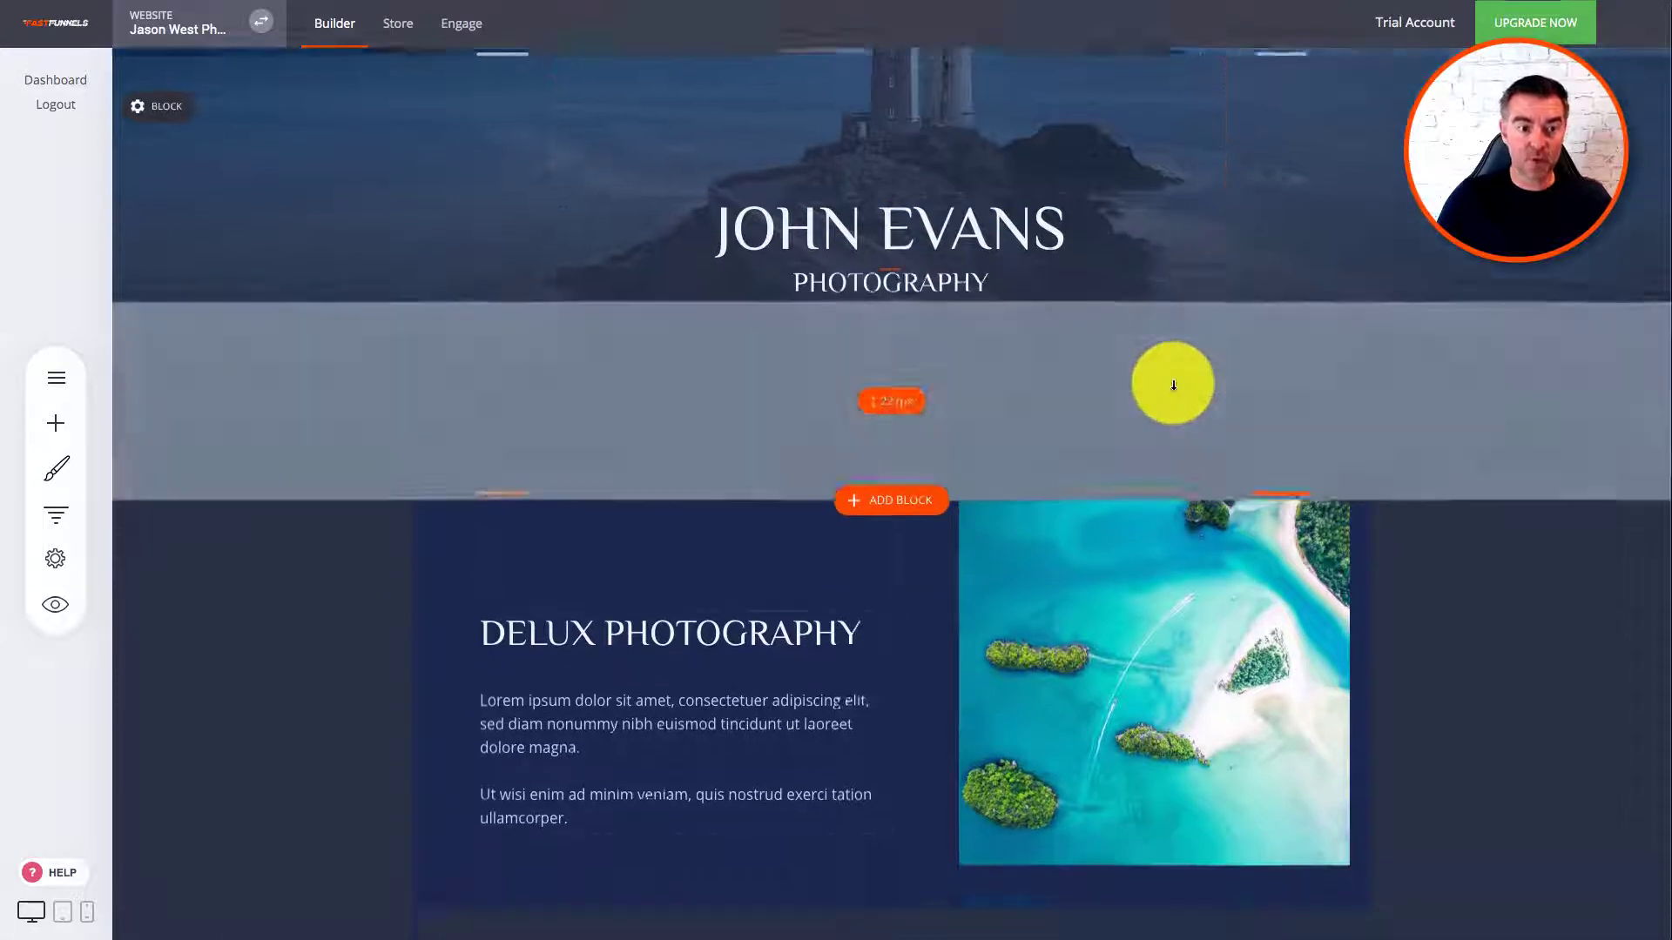
scroll(1178, 388, down, 15)
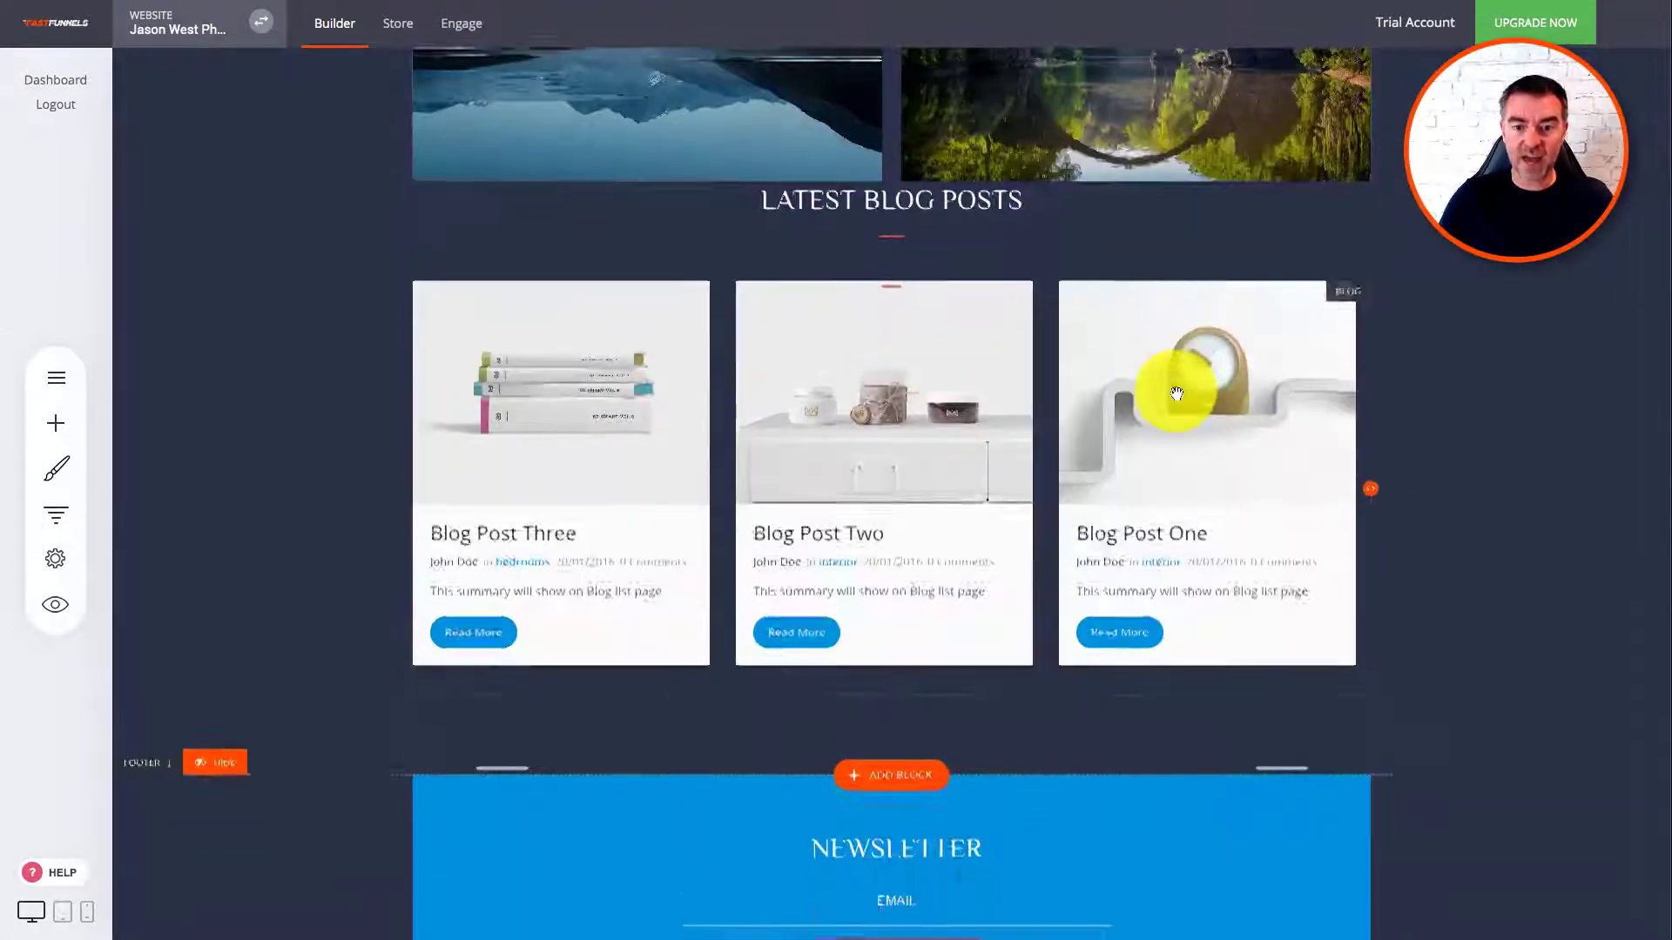
scroll(940, 573, down, 3)
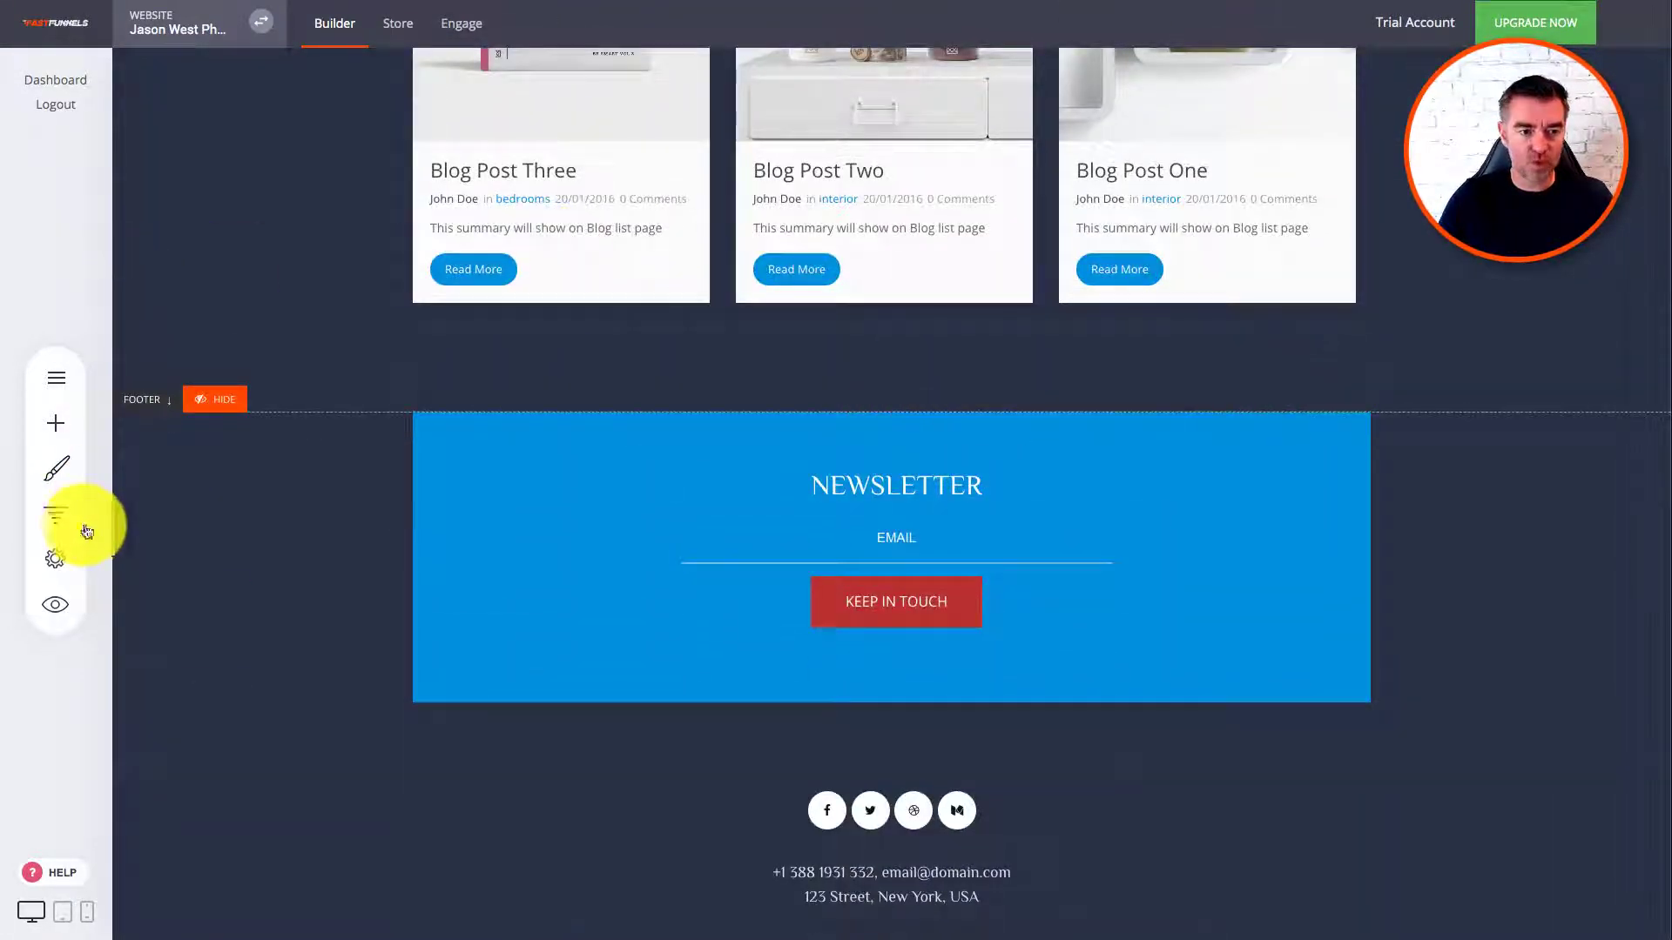
click(58, 423)
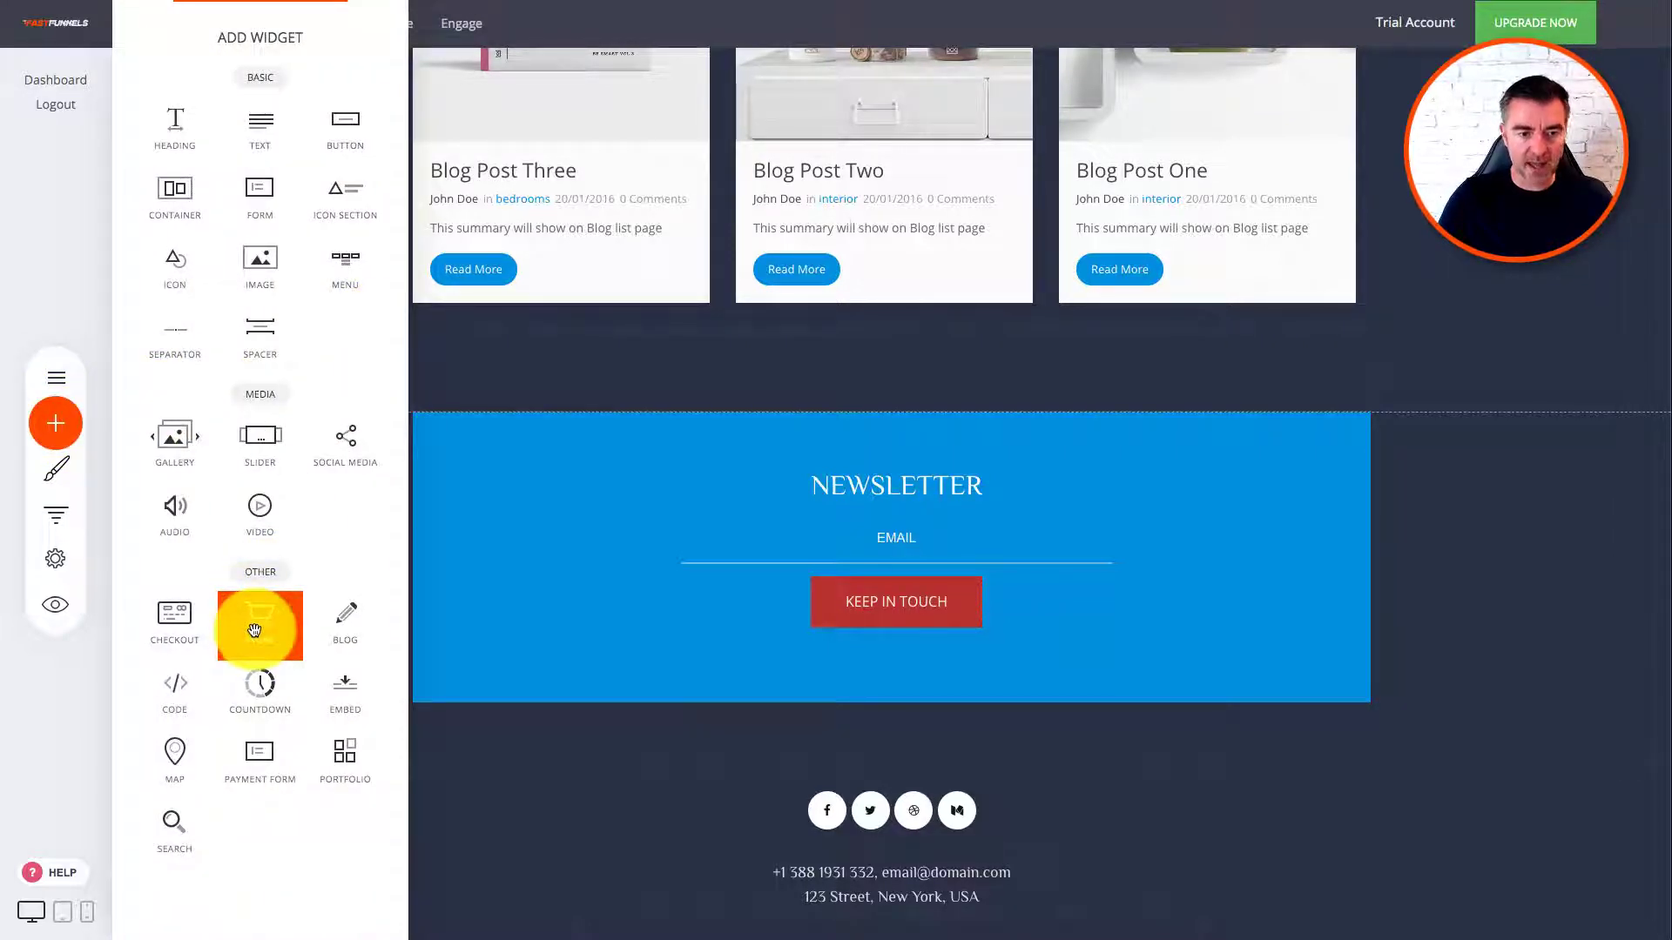
drag(254, 630, 844, 350)
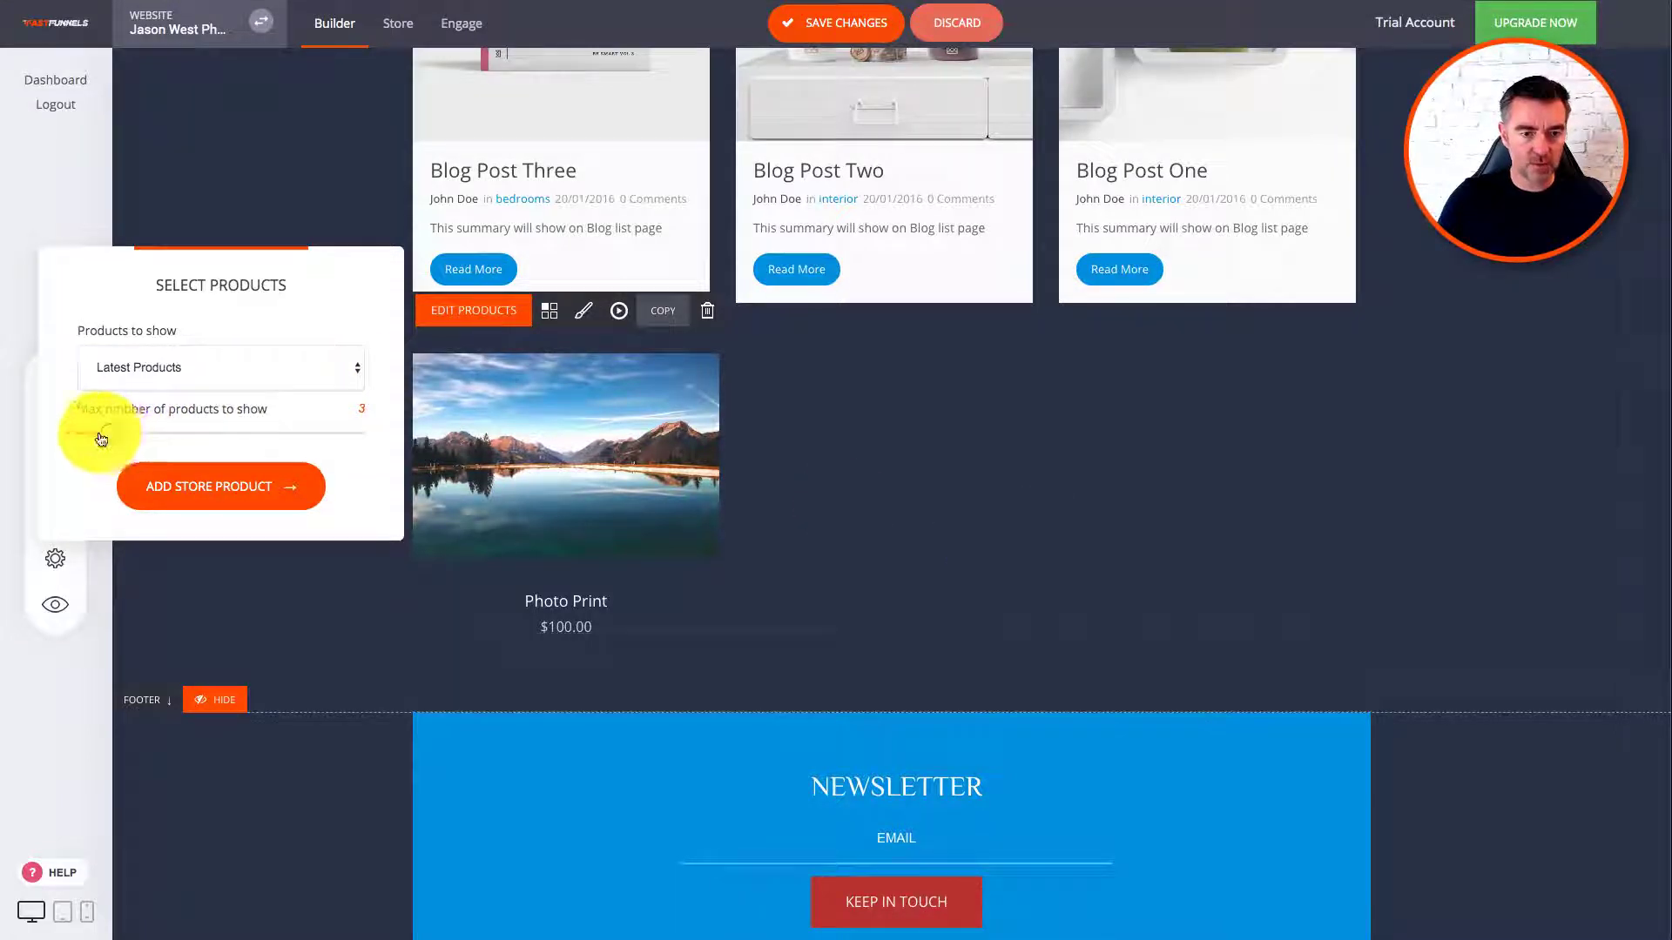
Step: Limit the store to the 2 latest products and save the page changes
click(186, 490)
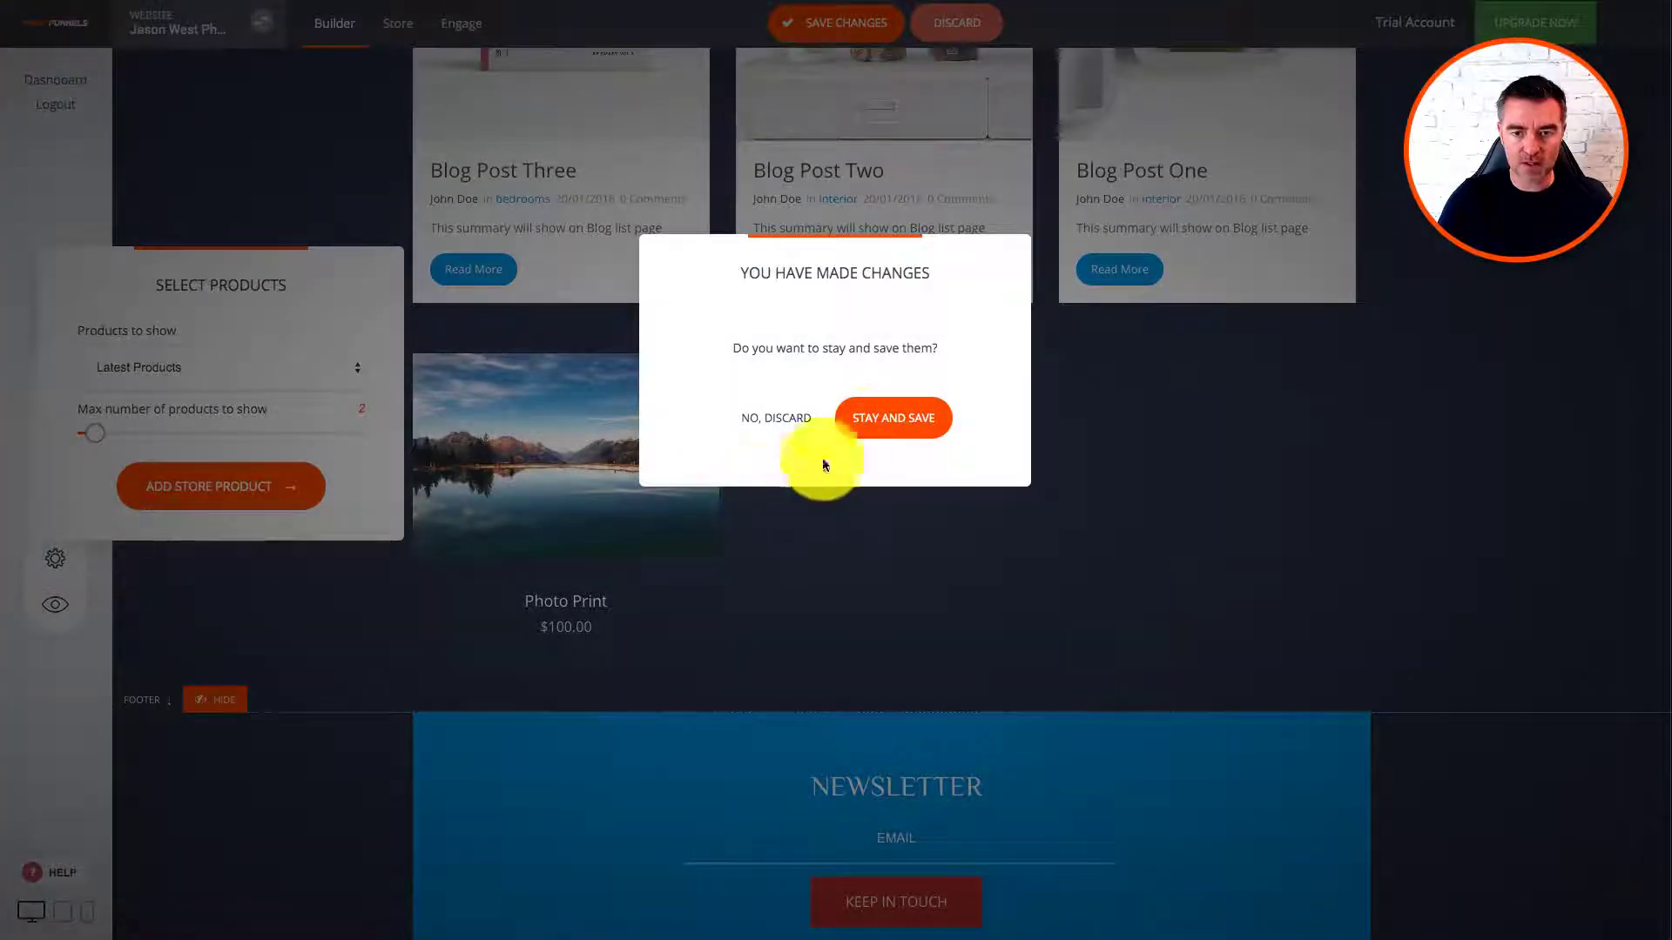
click(881, 425)
click(819, 20)
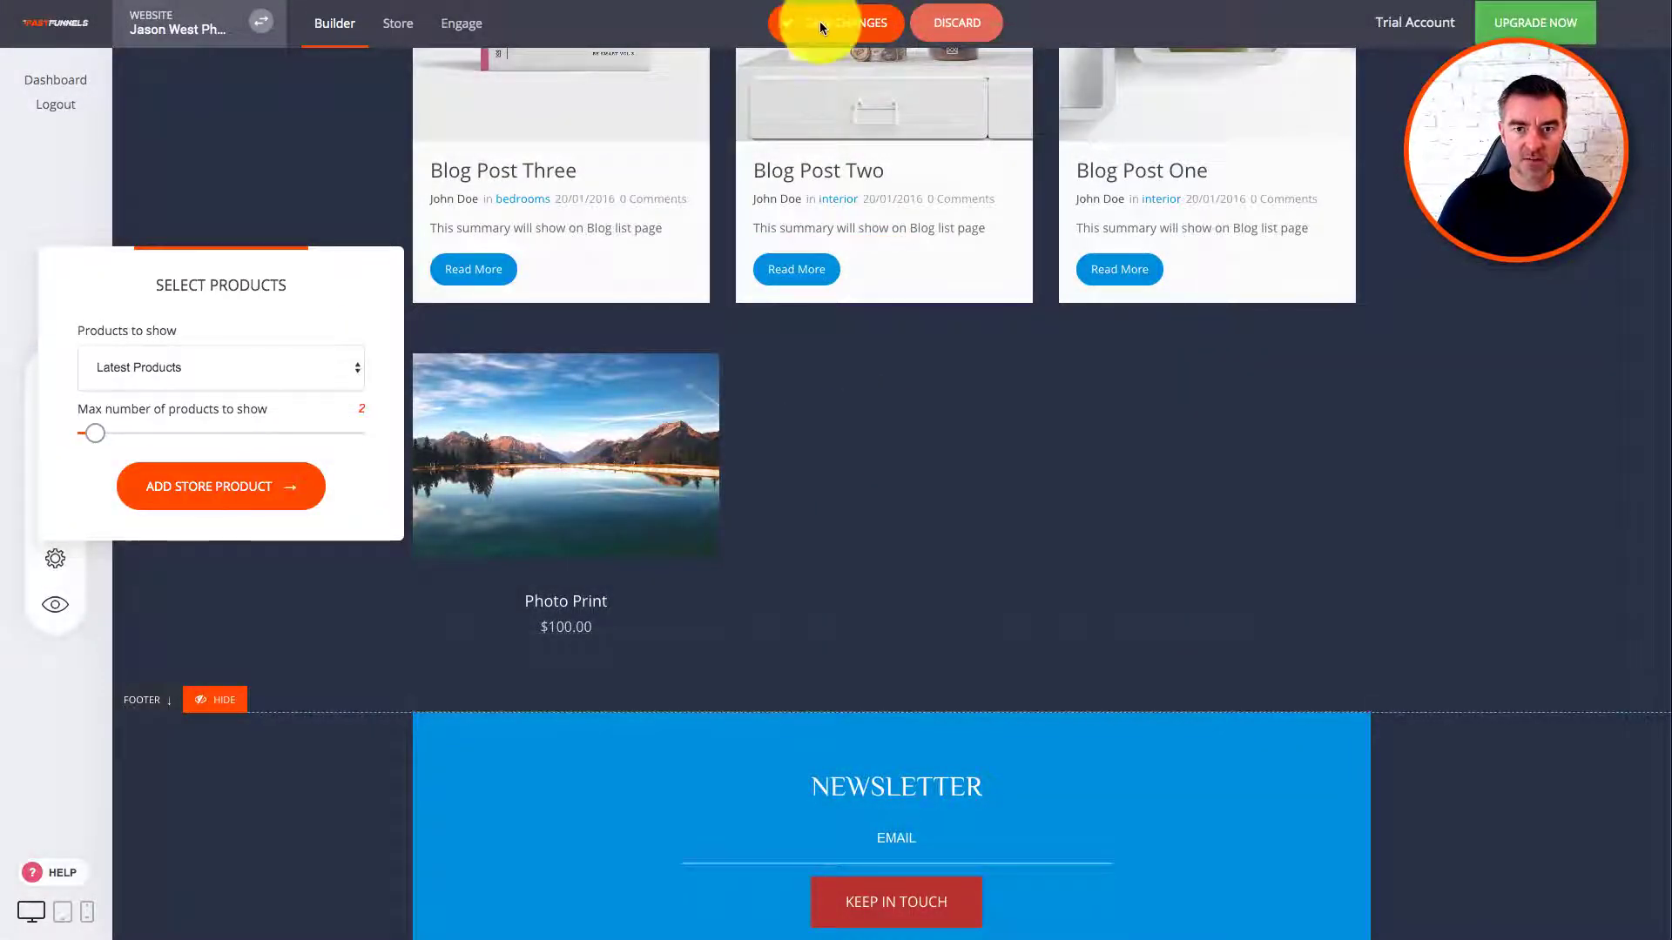
click(822, 19)
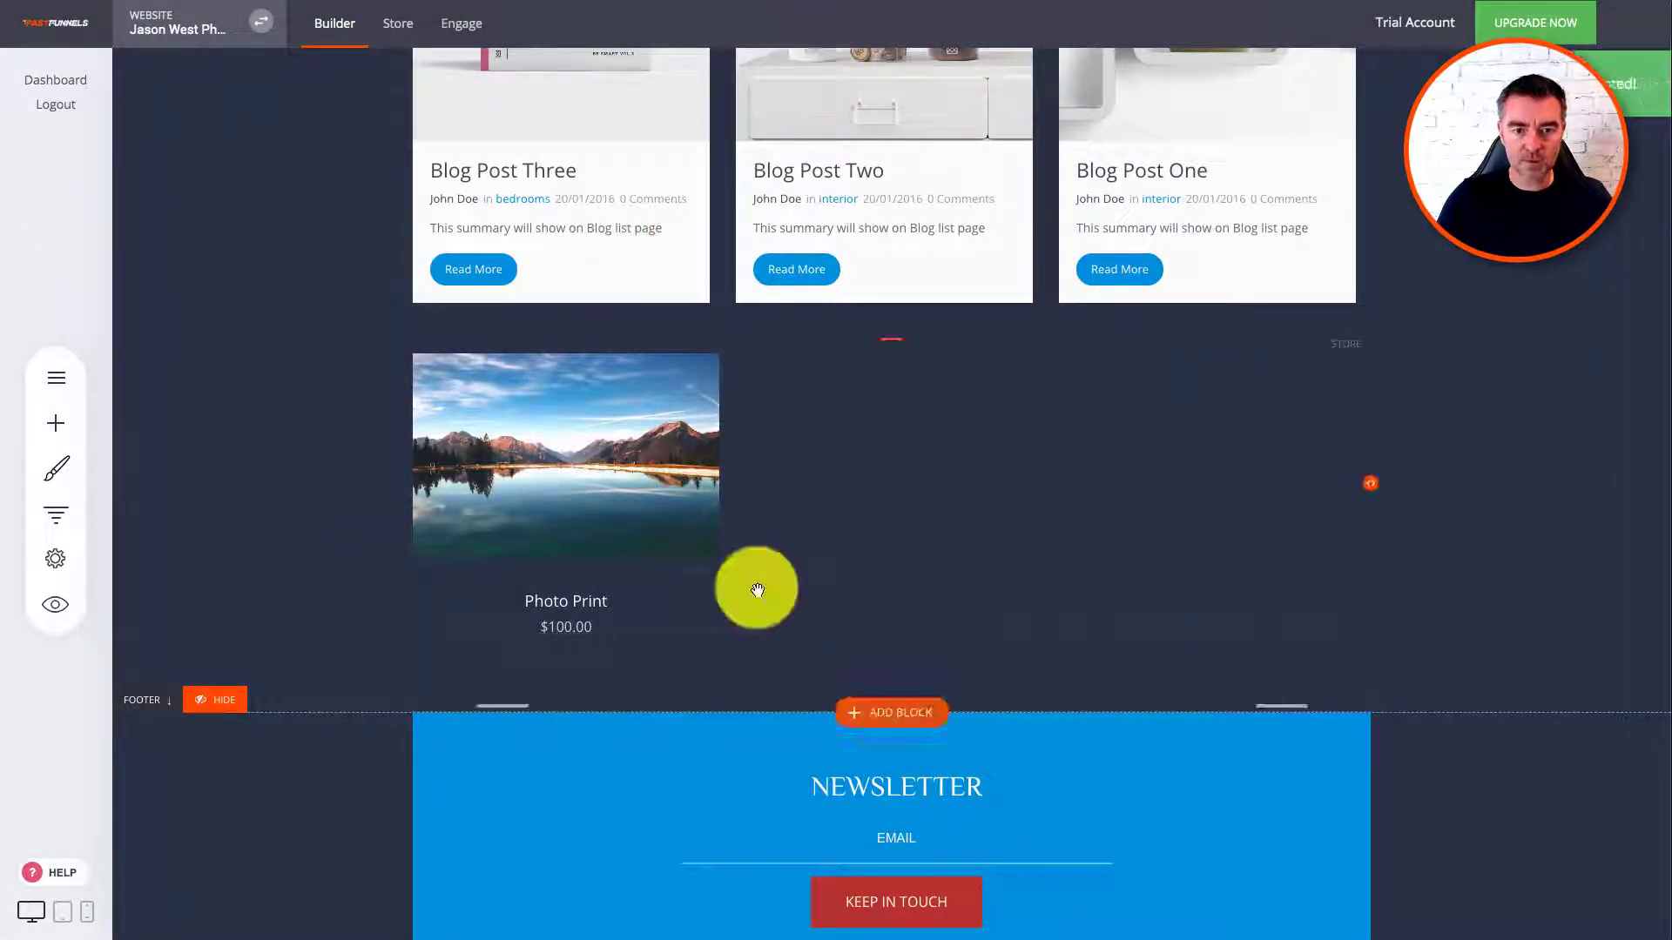
click(608, 459)
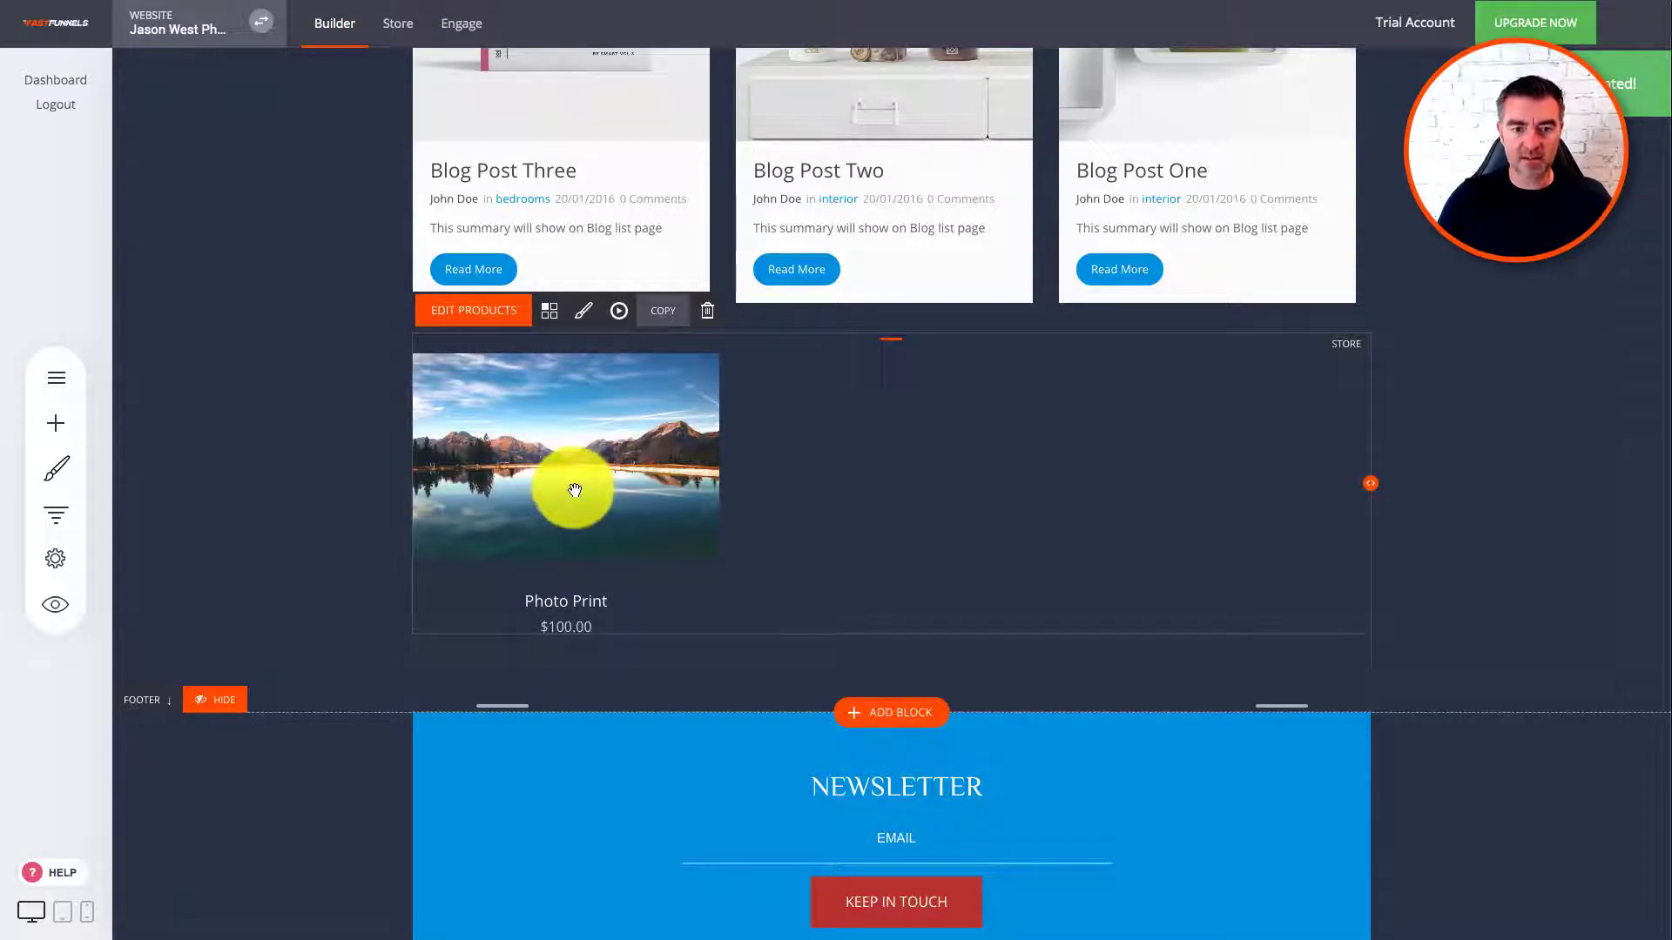
Step: Try the four product card layouts and settle back on the first one
click(583, 314)
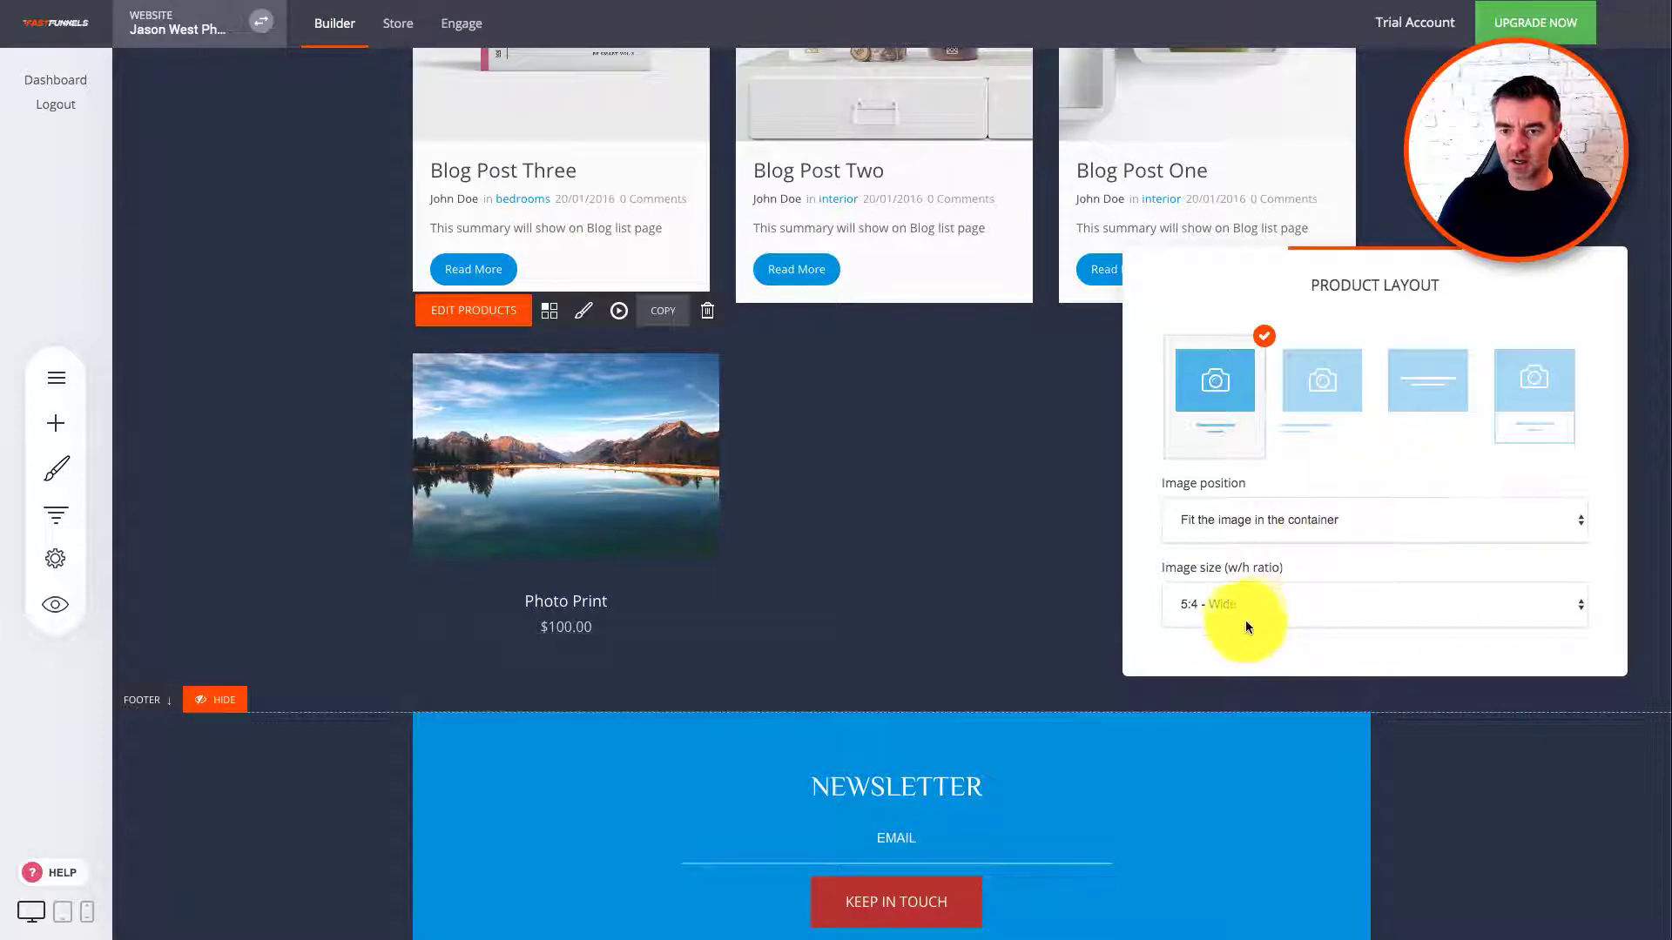
click(1534, 381)
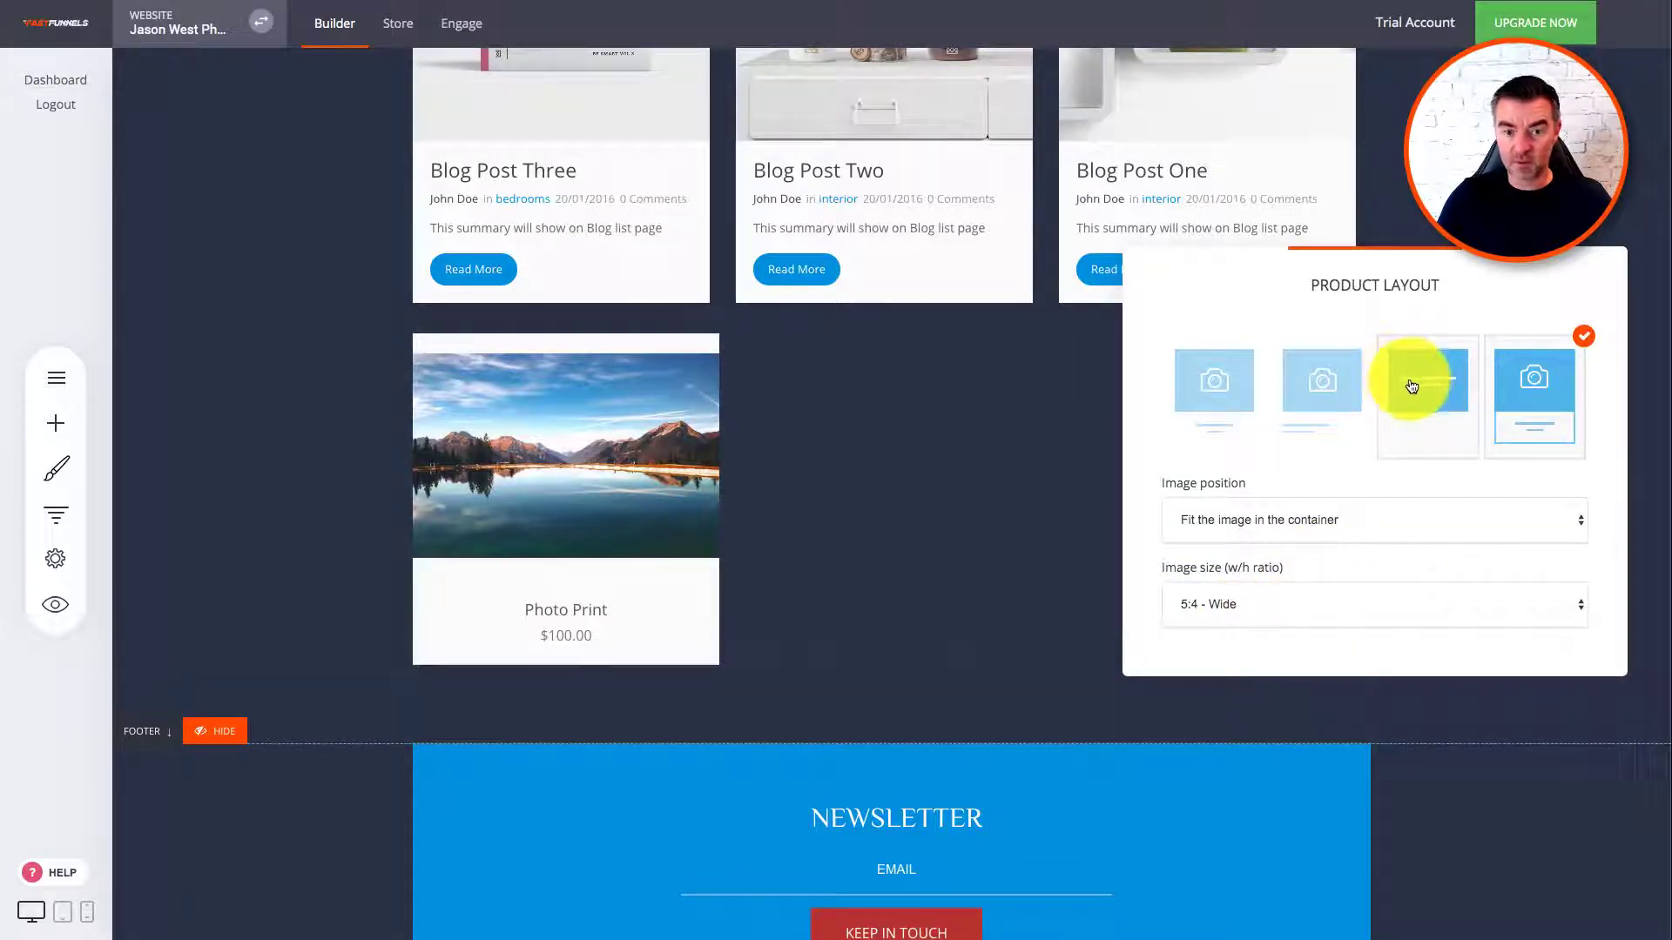
click(1411, 385)
click(1319, 381)
click(1188, 400)
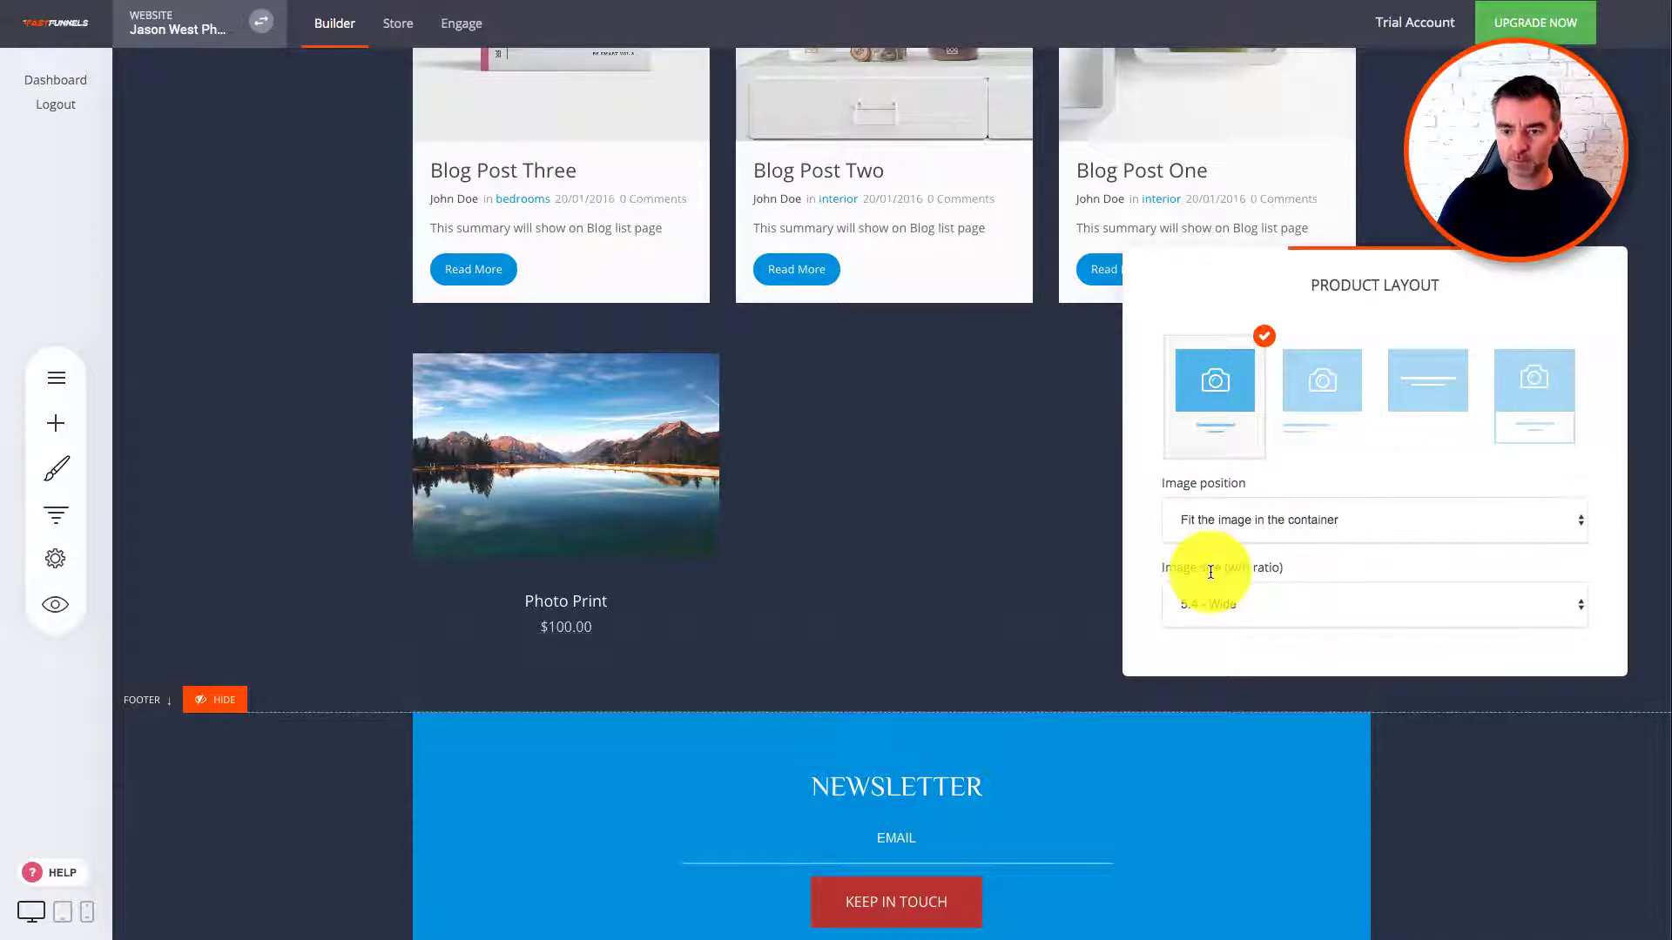
click(802, 522)
Step: Enable Show Add to Cart in the Store Layout settings and save the page
mouse_move(515, 354)
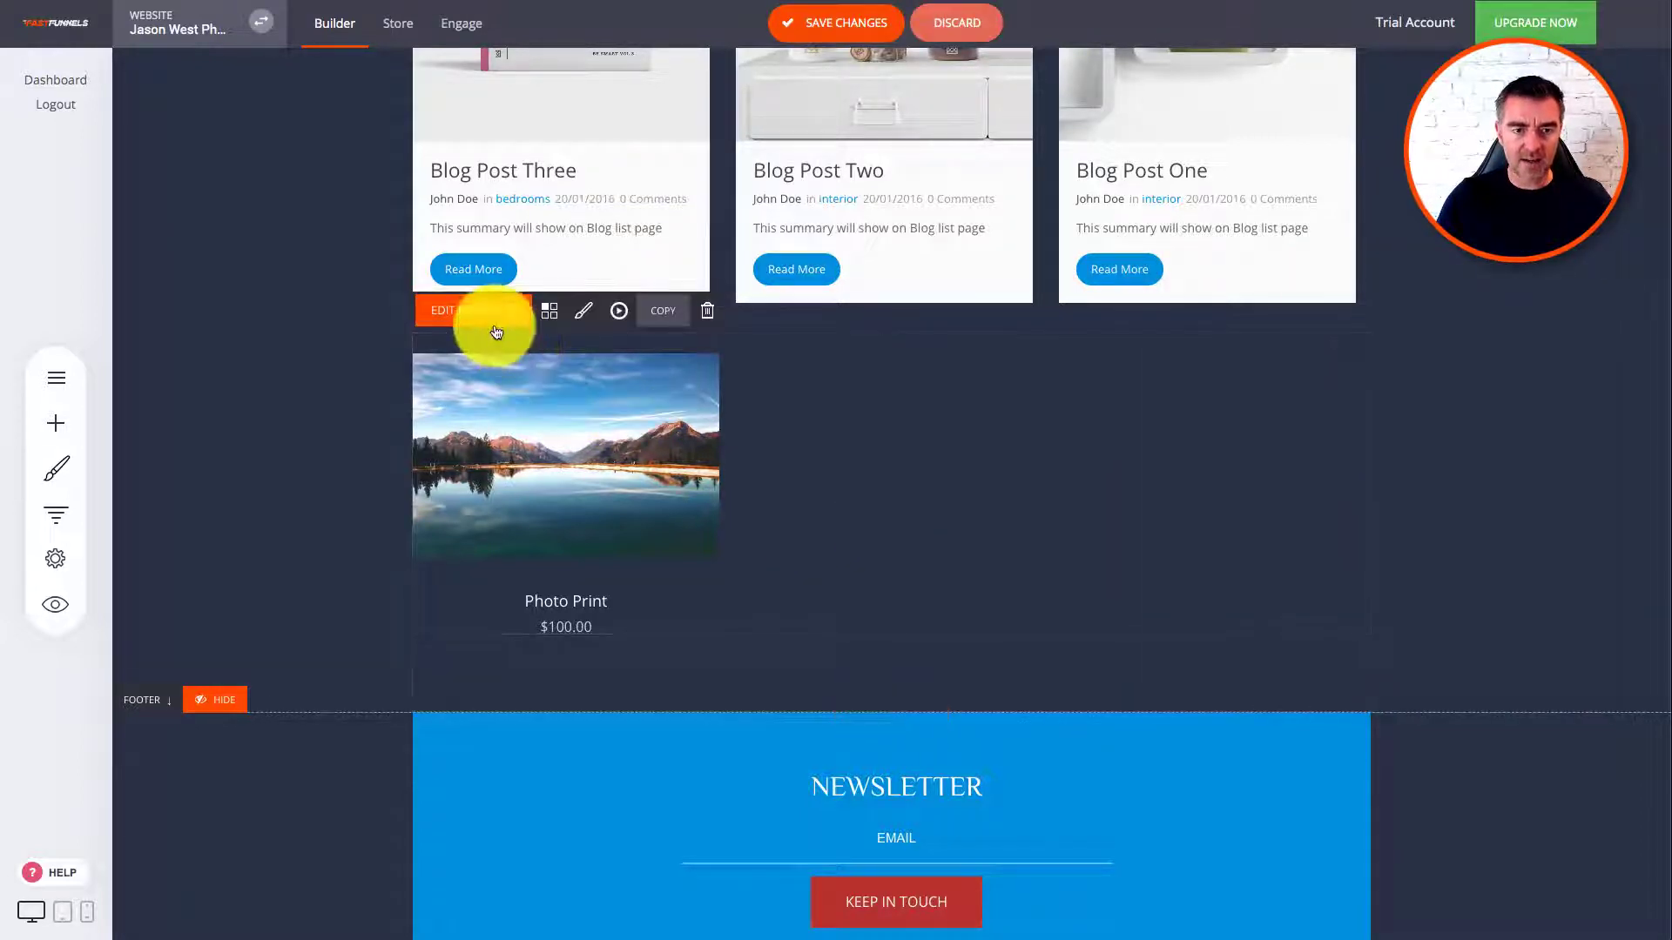
click(551, 314)
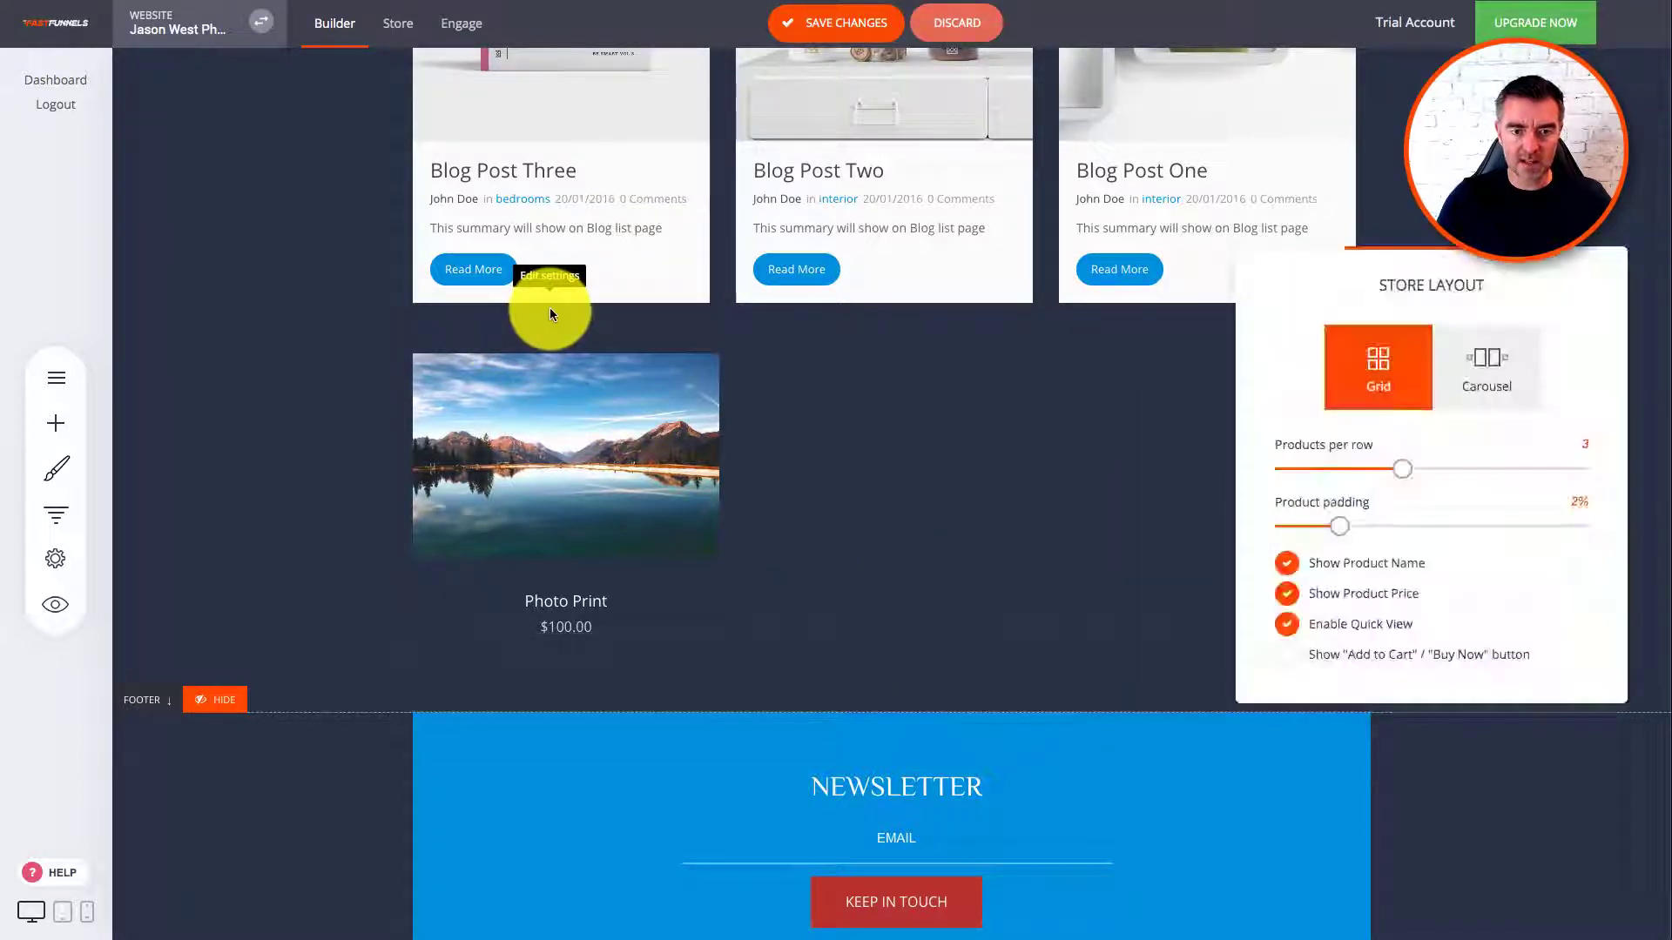
click(1289, 655)
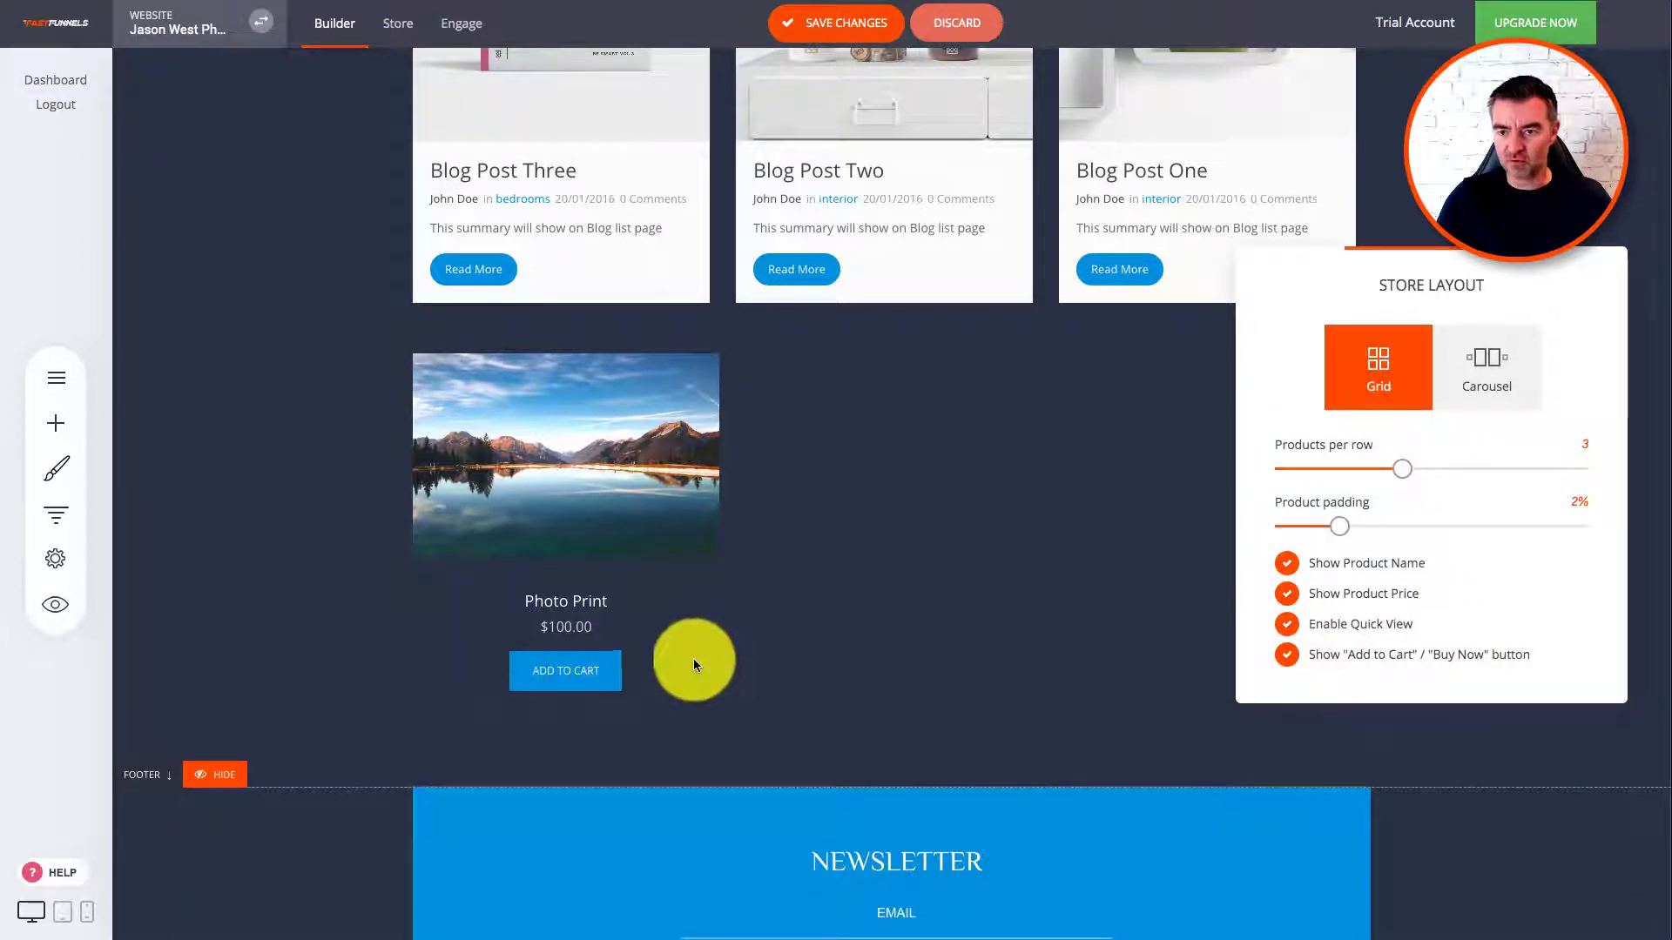
click(960, 535)
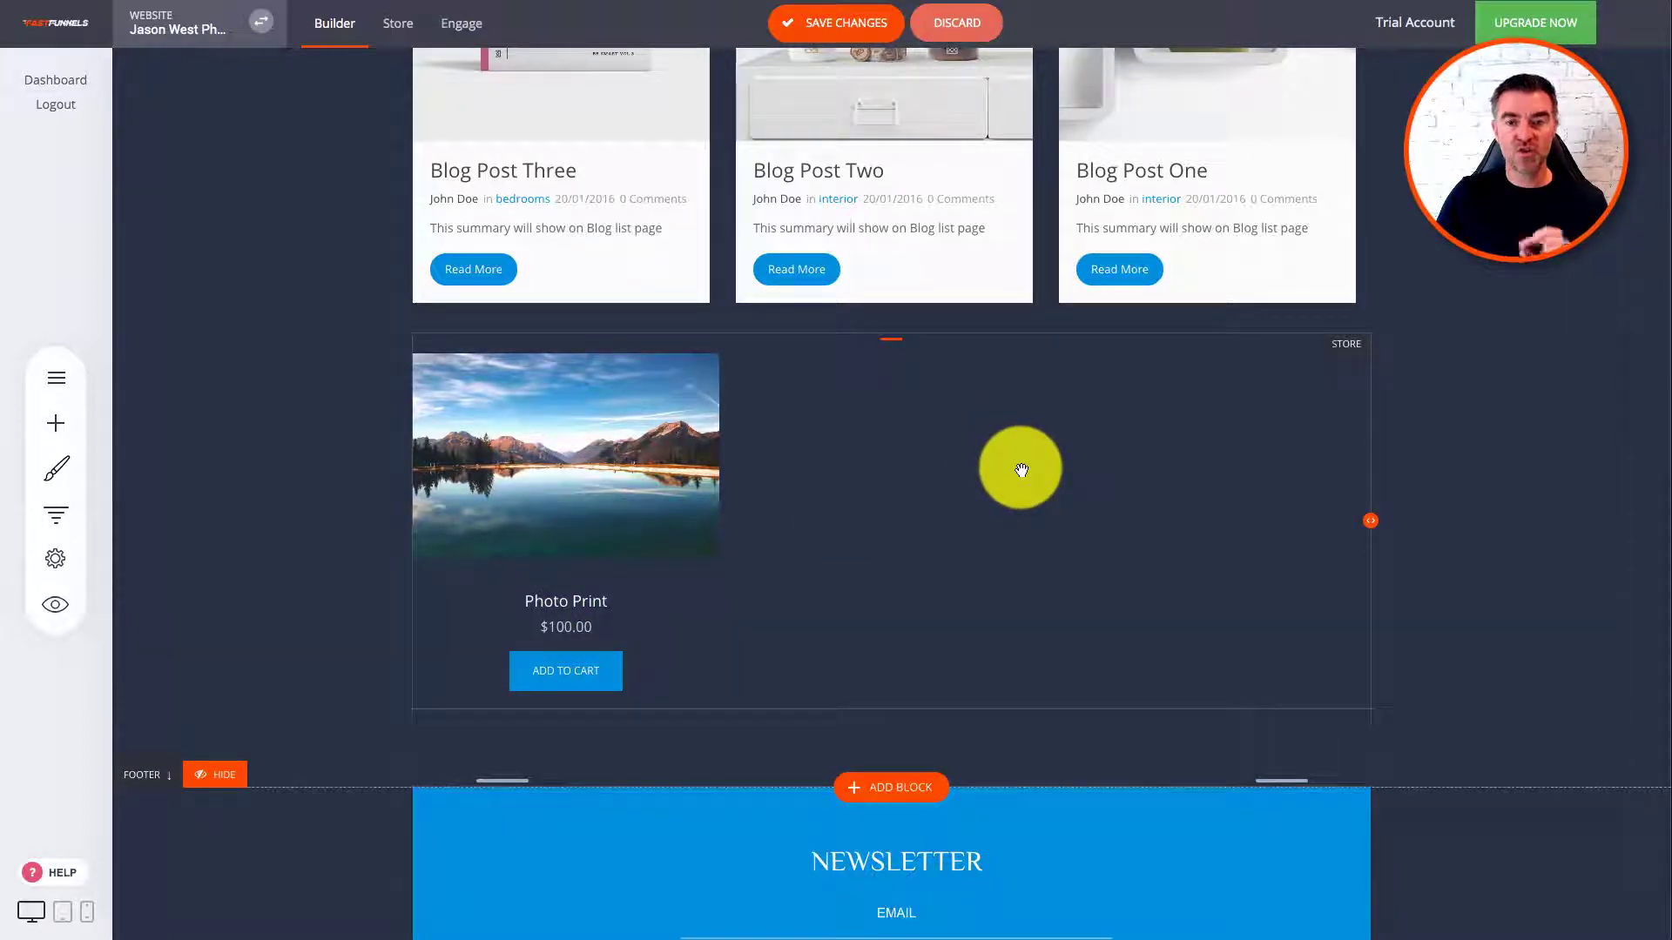
click(823, 22)
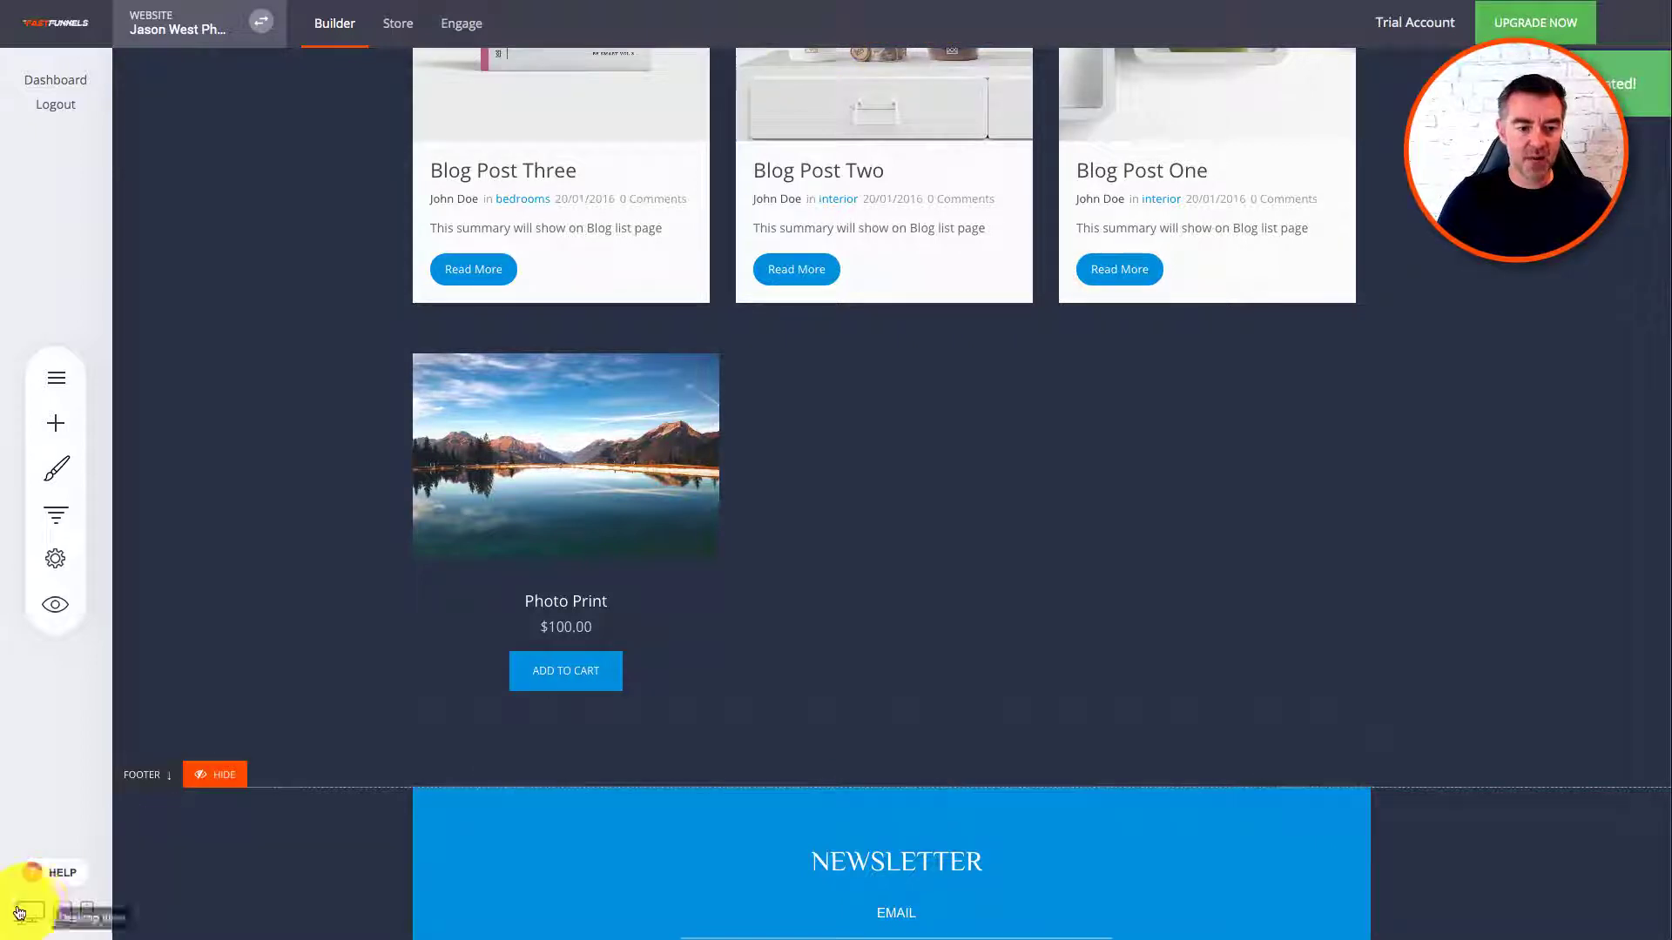
click(54, 599)
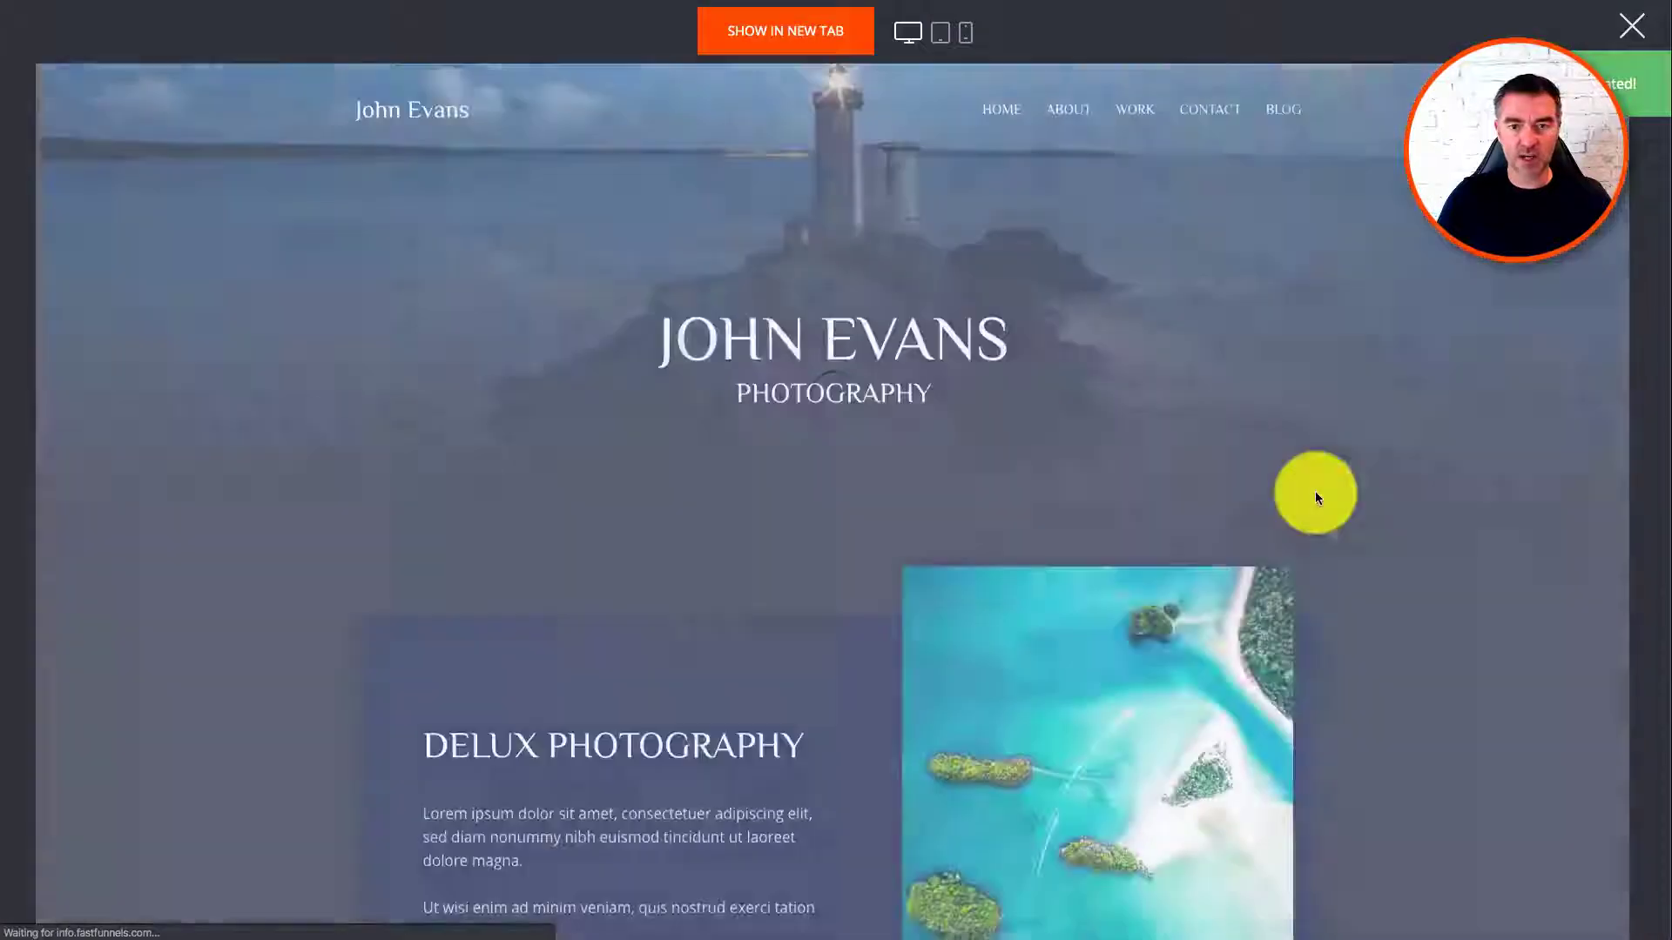
scroll(1317, 497, down, 20)
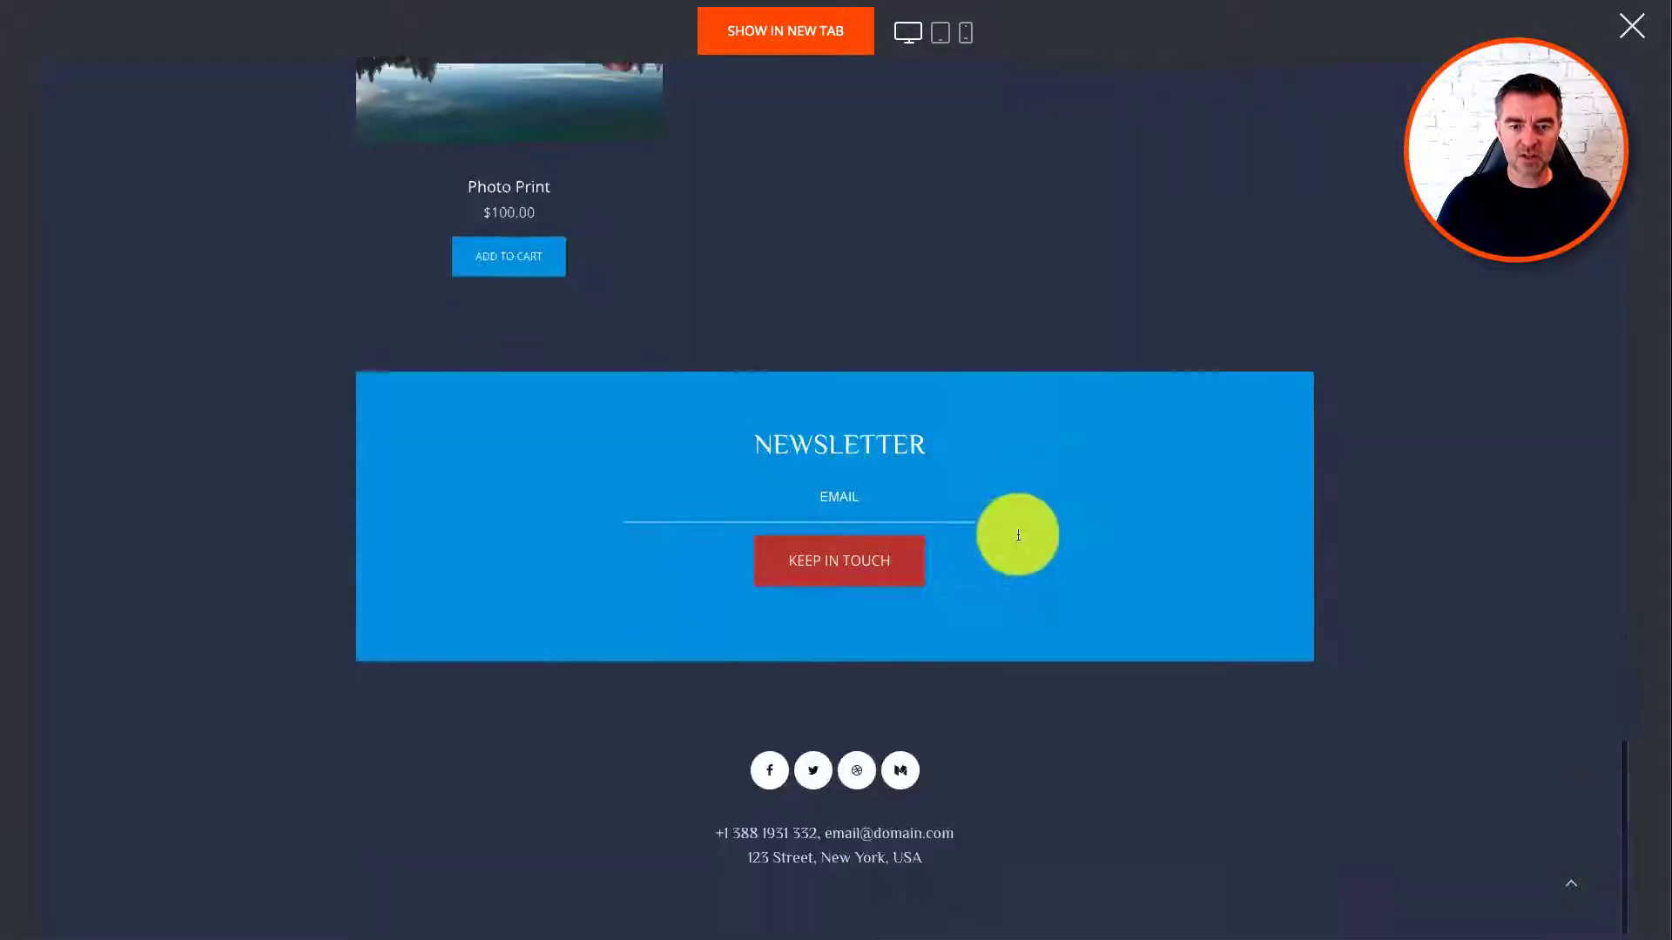
scroll(1018, 535, up, 5)
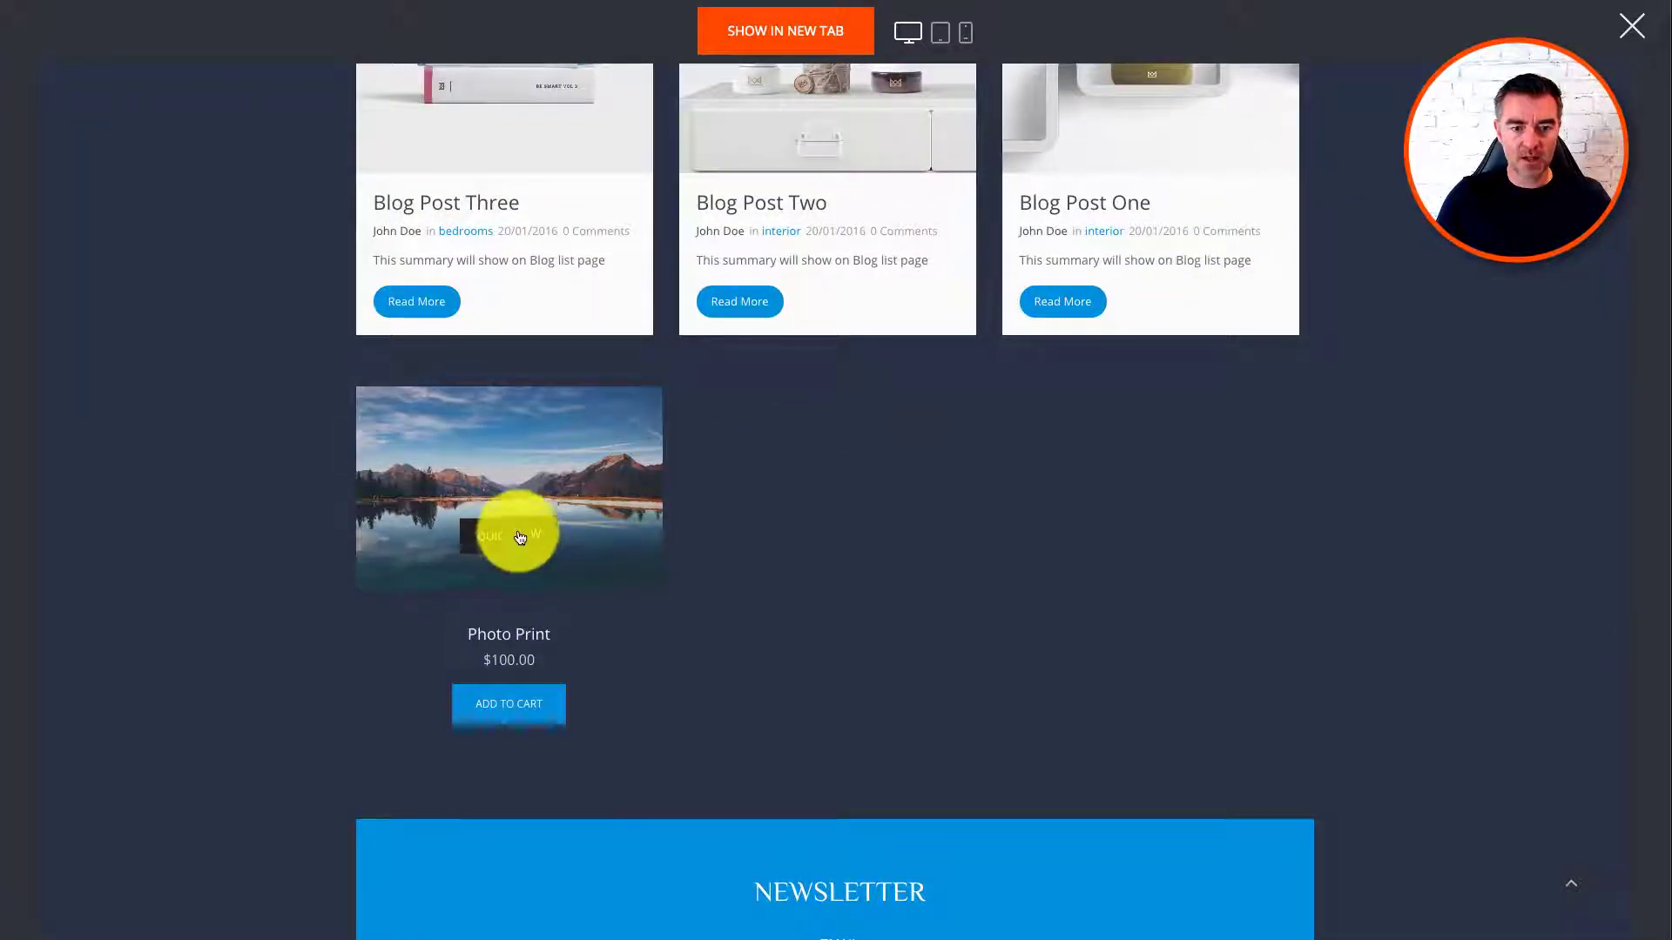
click(519, 537)
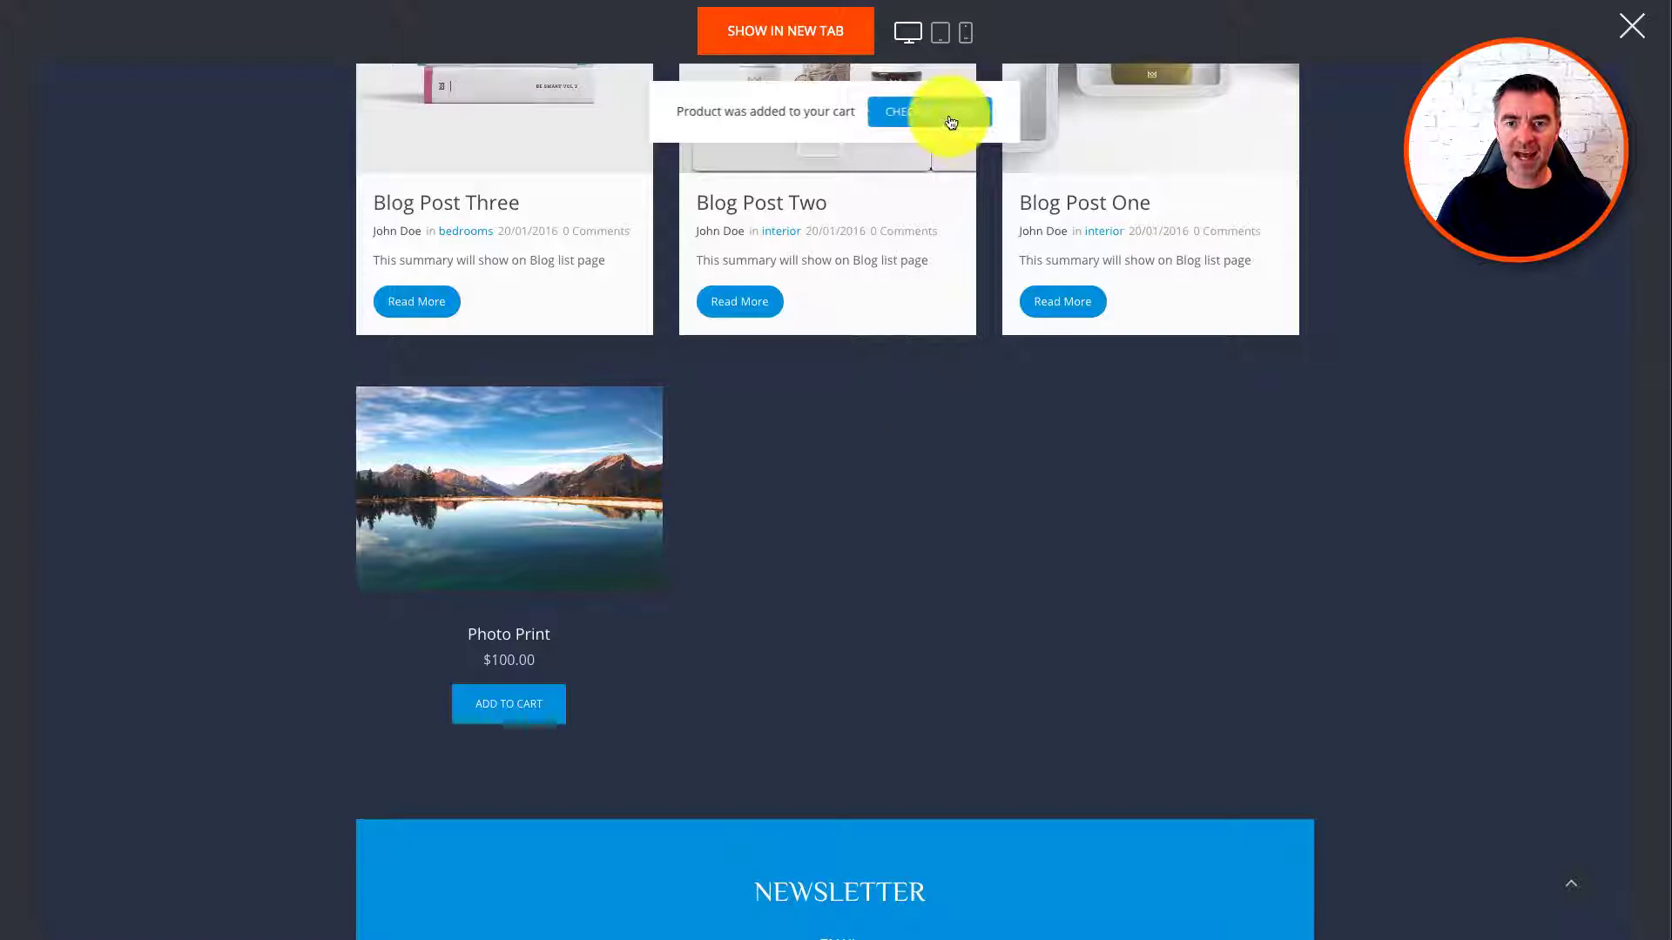
click(951, 118)
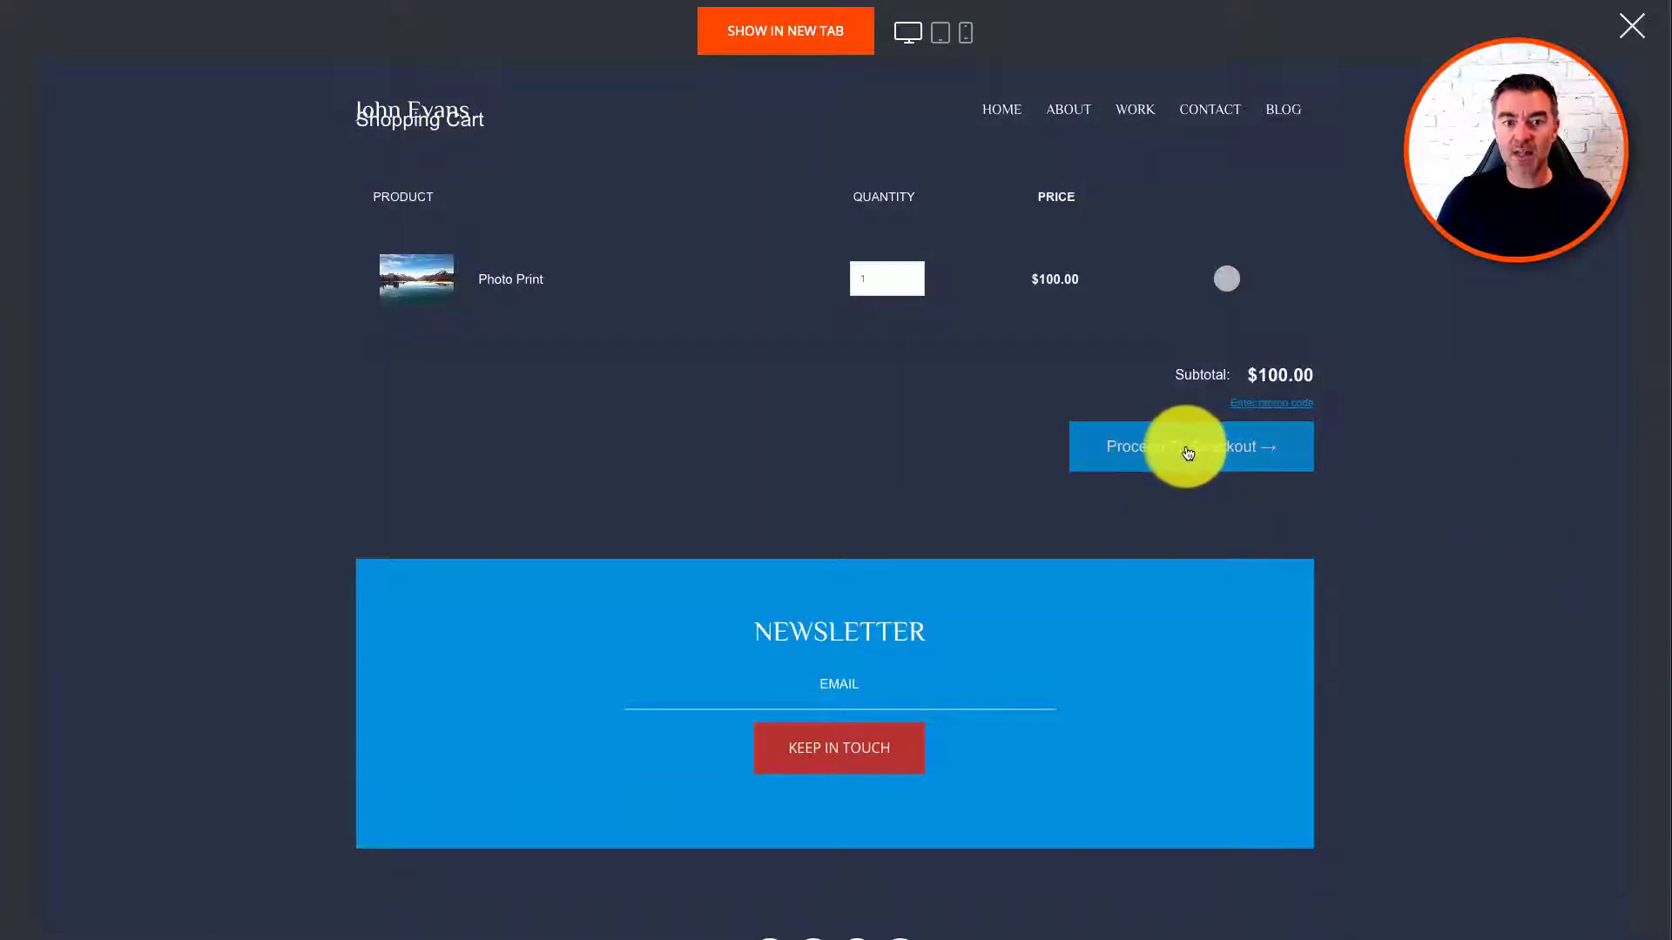
click(1188, 451)
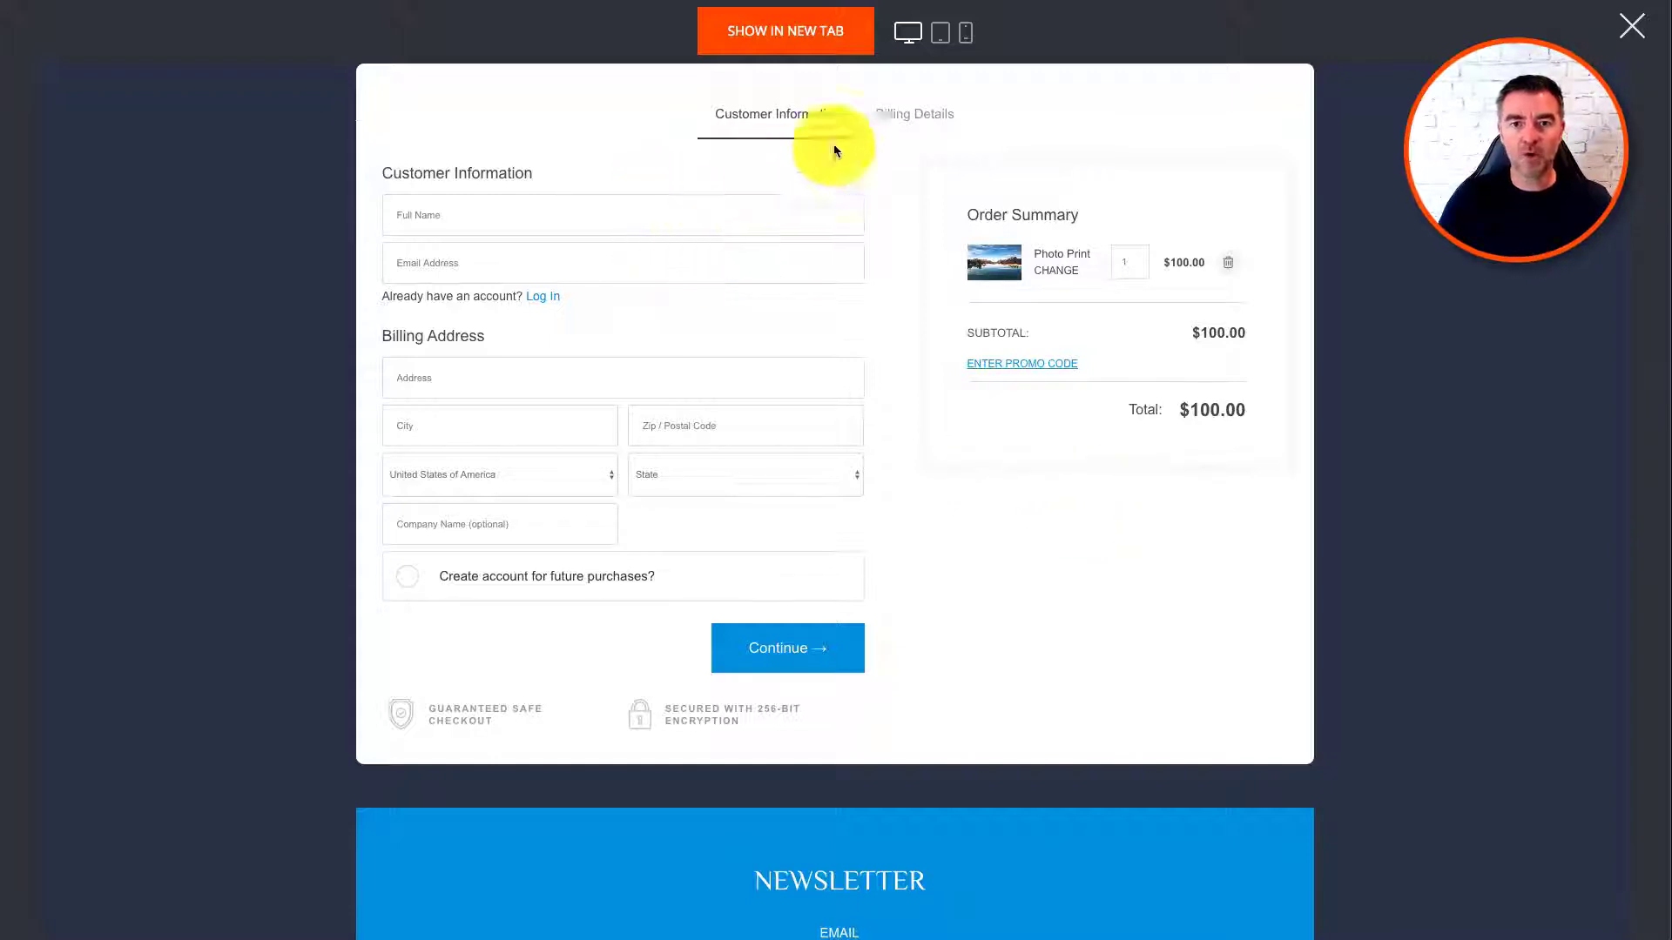
click(1633, 33)
scroll(1167, 427, up, 5)
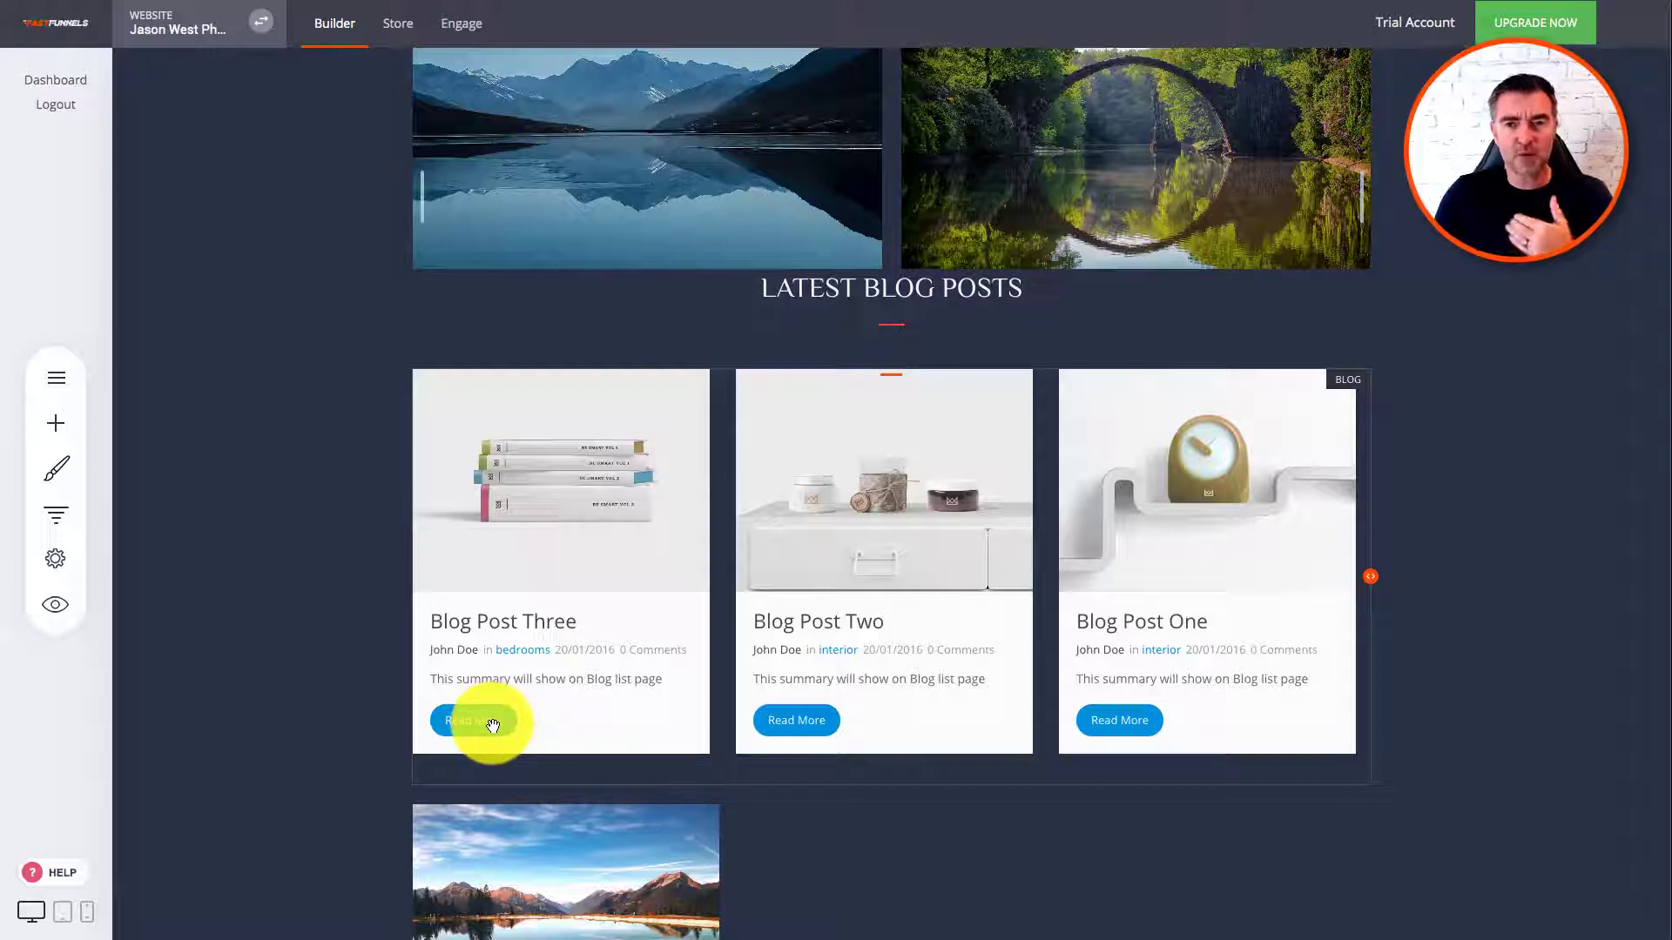
Step: Preview the website and read through the full Blog Post Three article
click(487, 730)
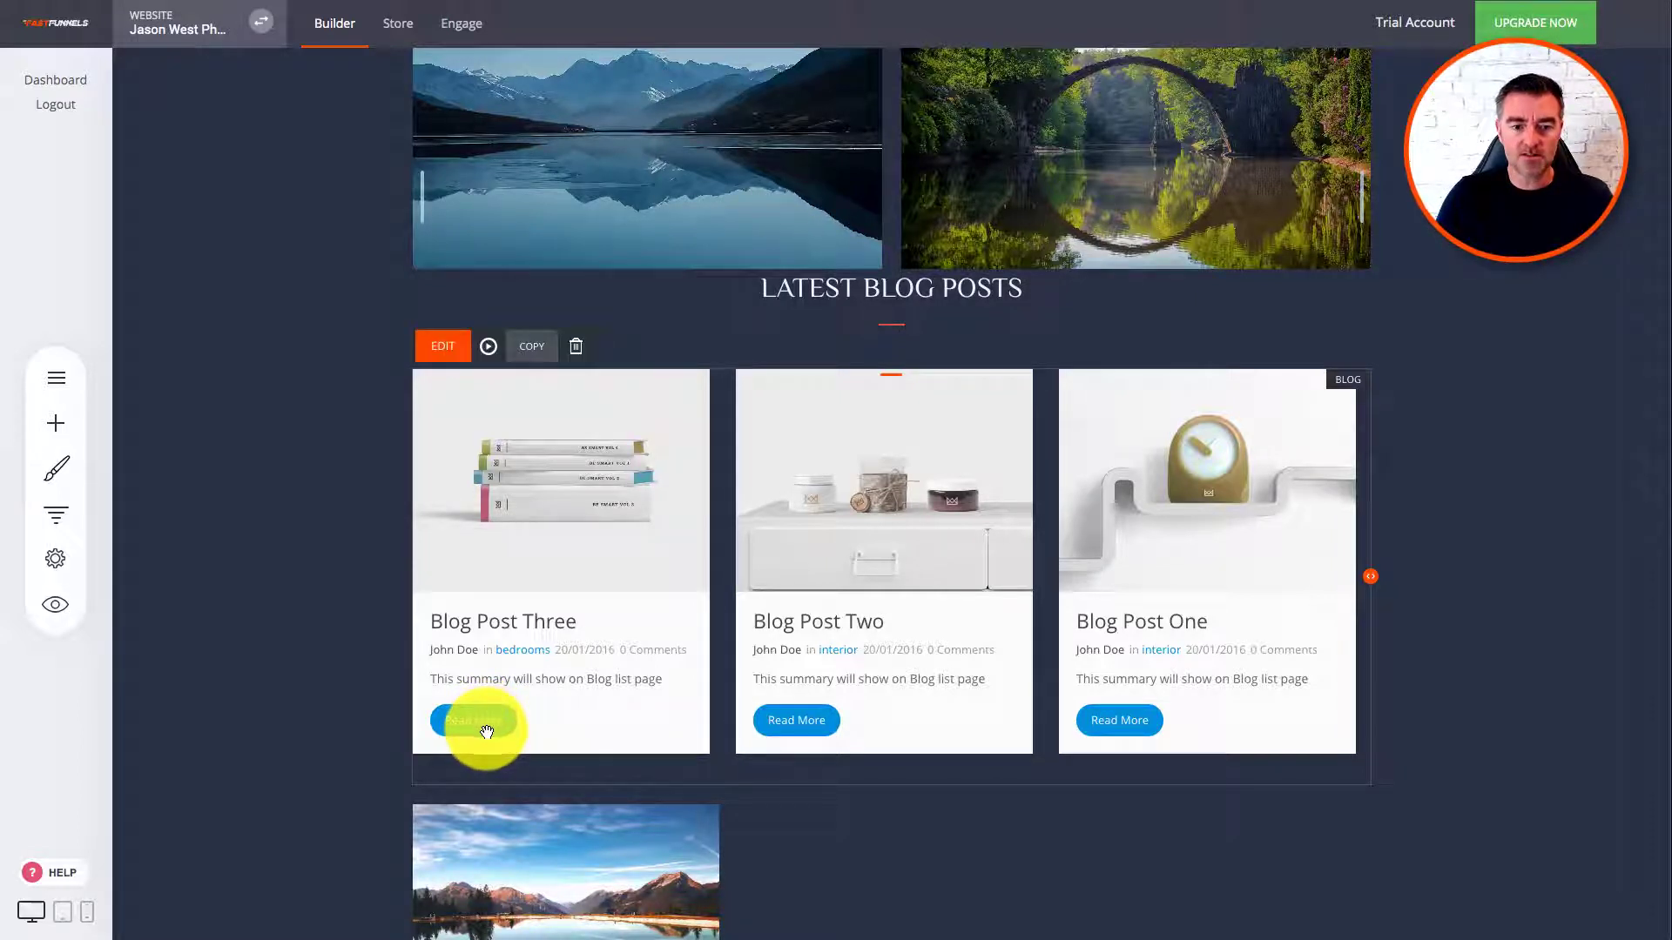
click(55, 605)
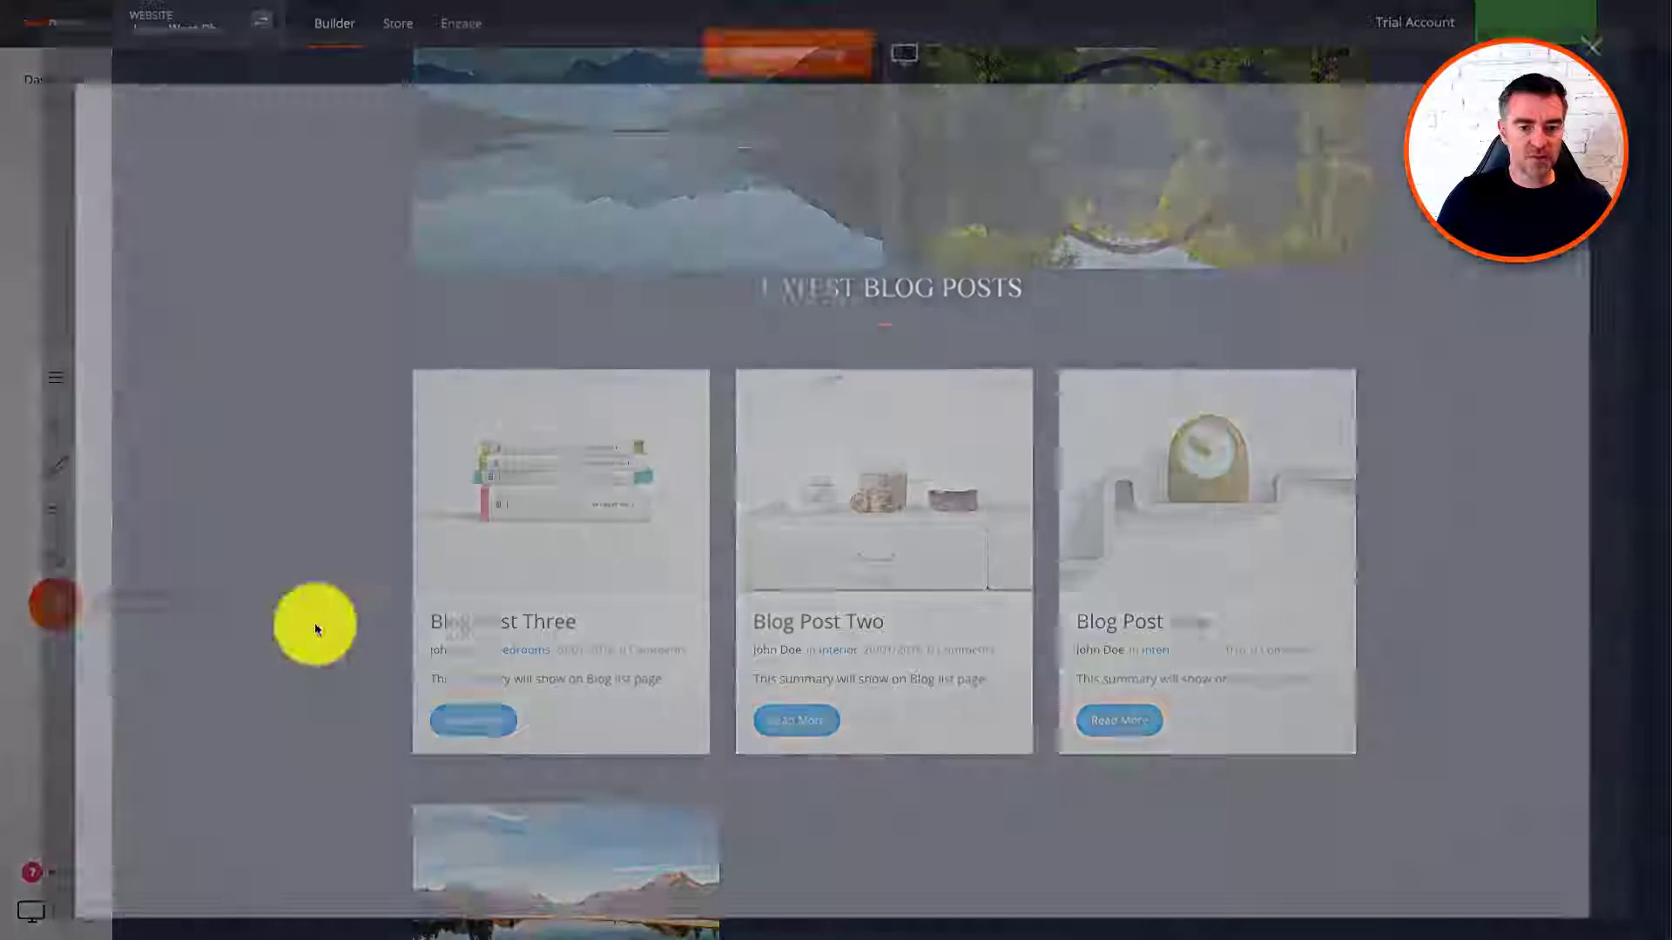
scroll(1207, 587, down, 15)
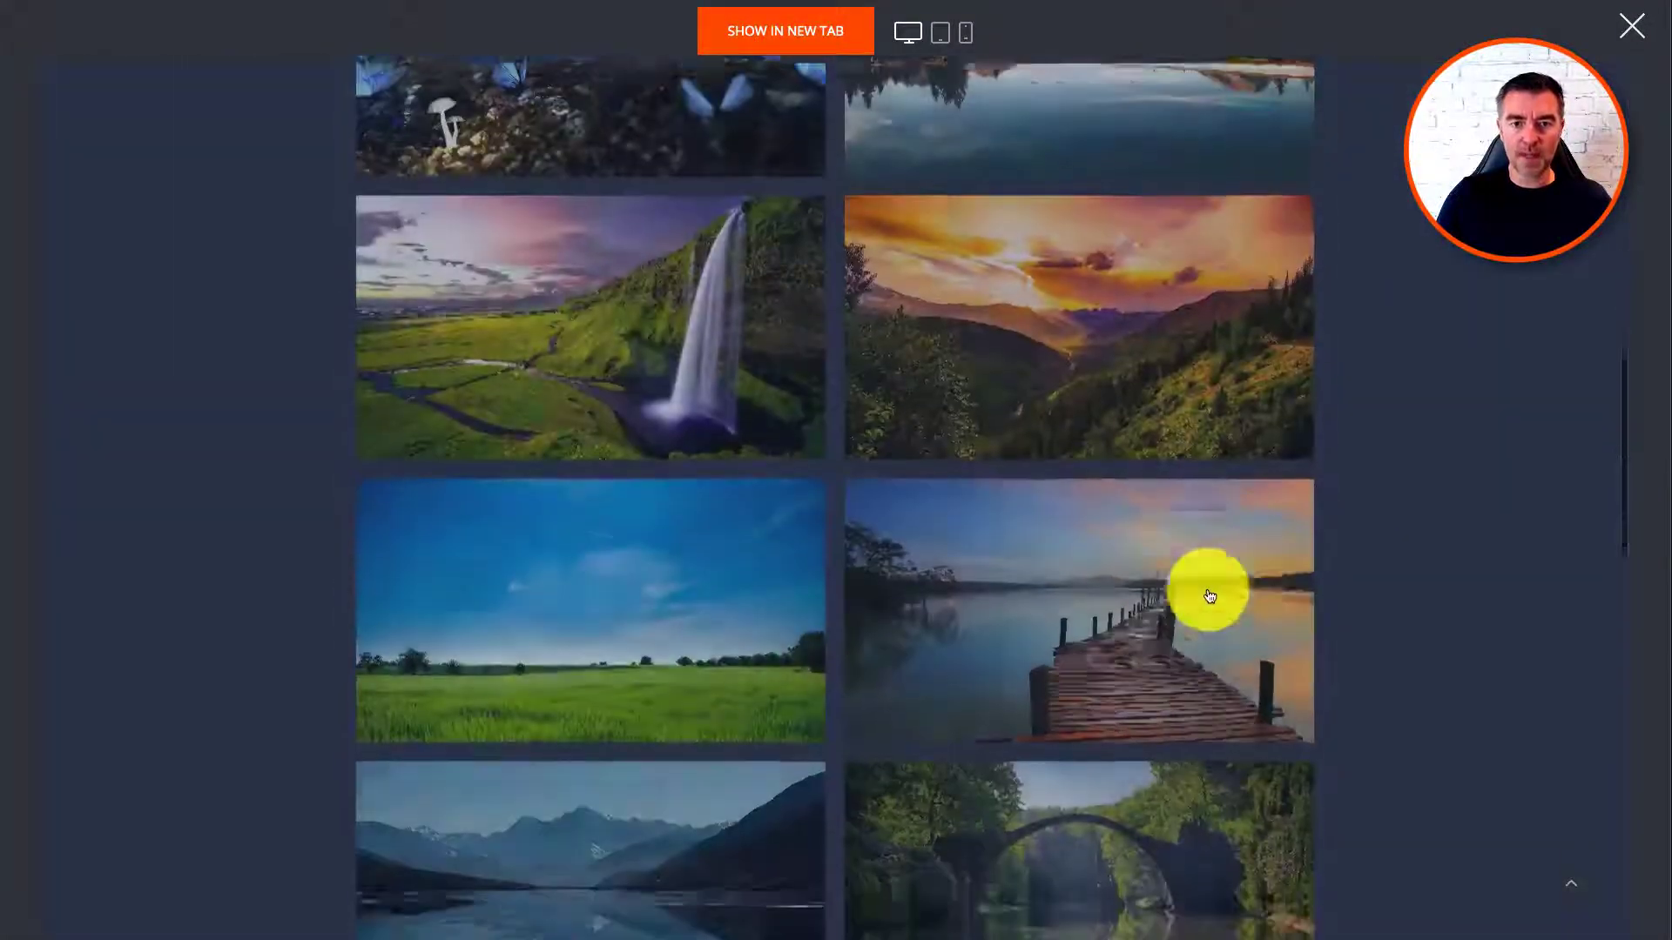
scroll(1207, 587, down, 5)
click(429, 480)
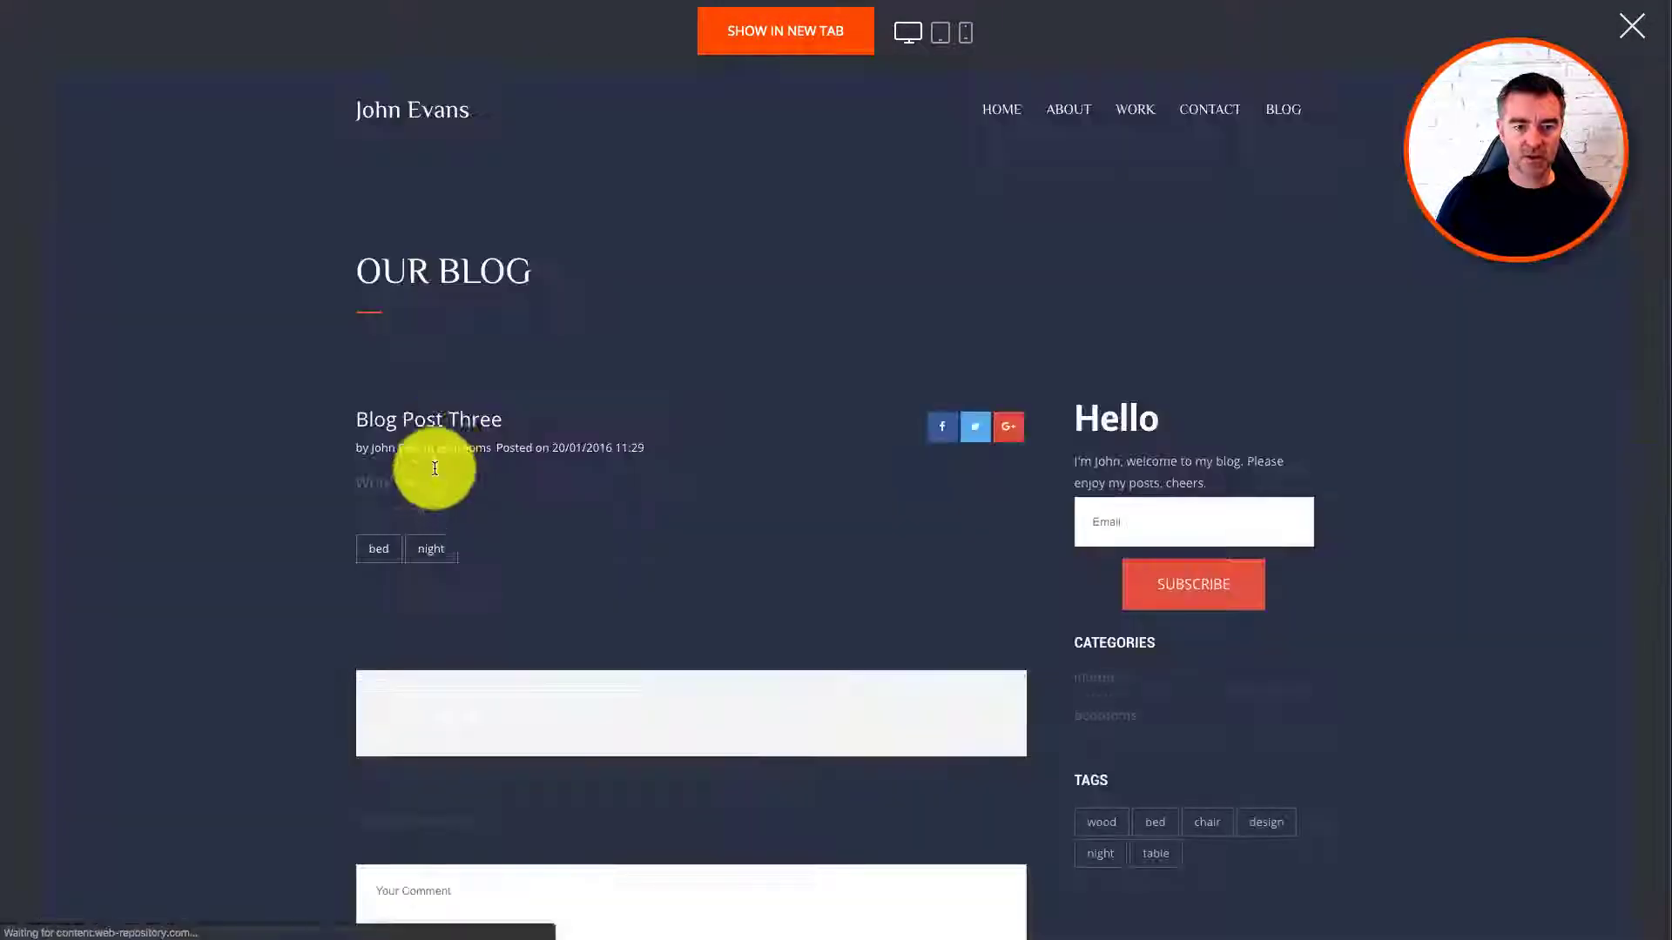
scroll(858, 503, down, 5)
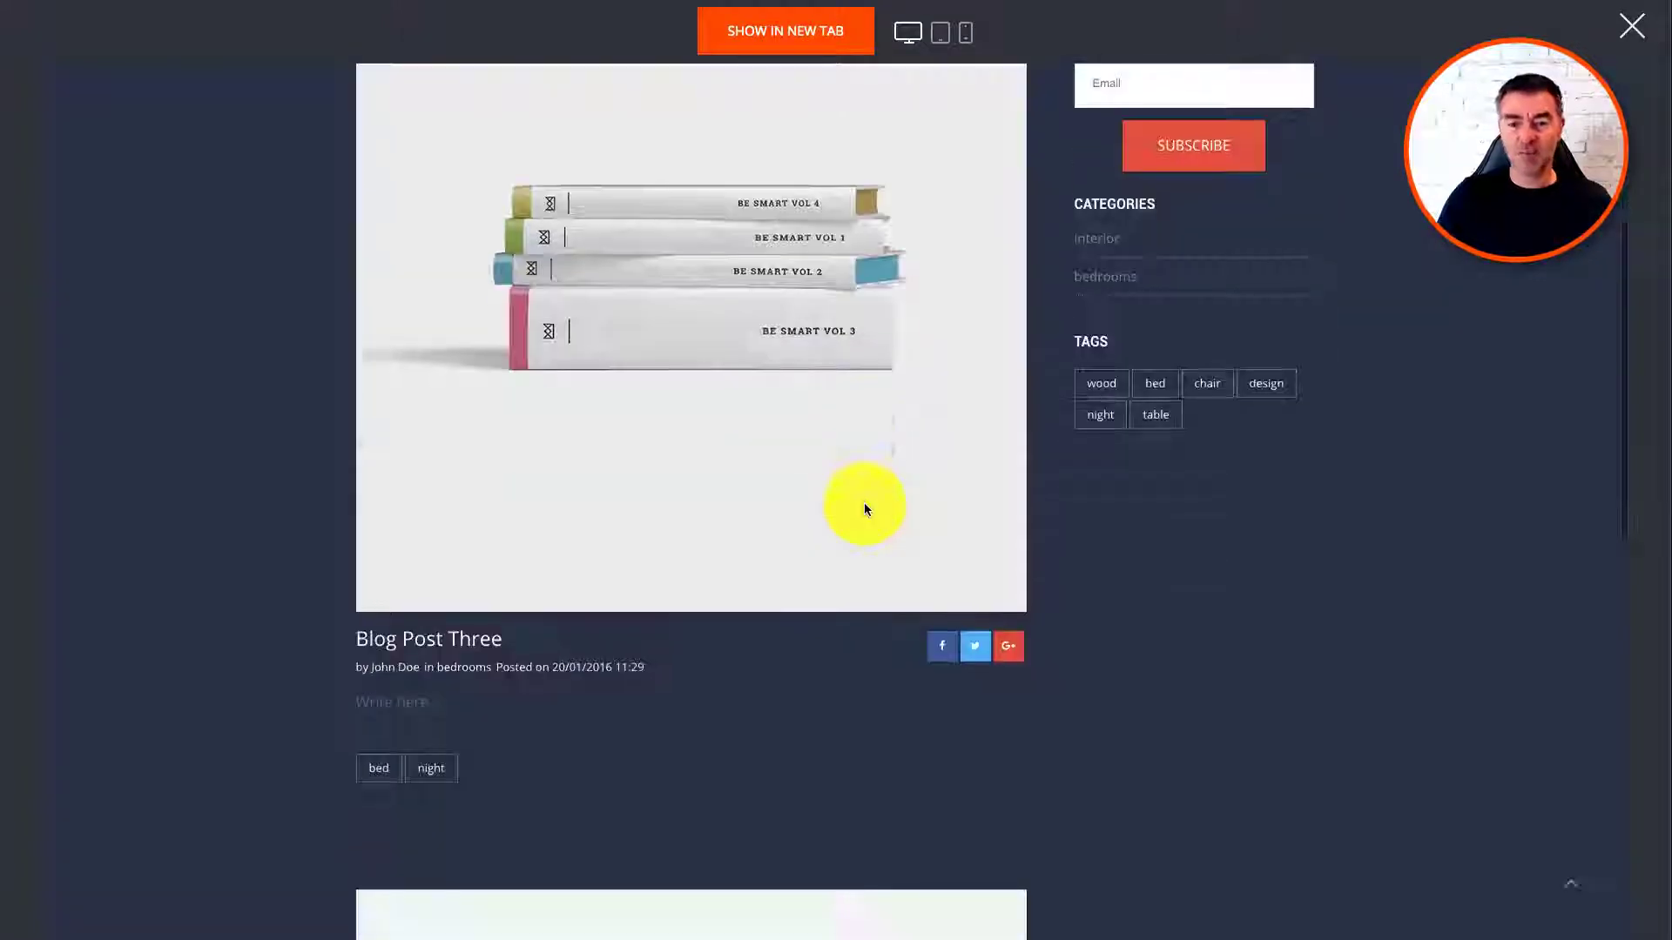
scroll(865, 508, down, 2)
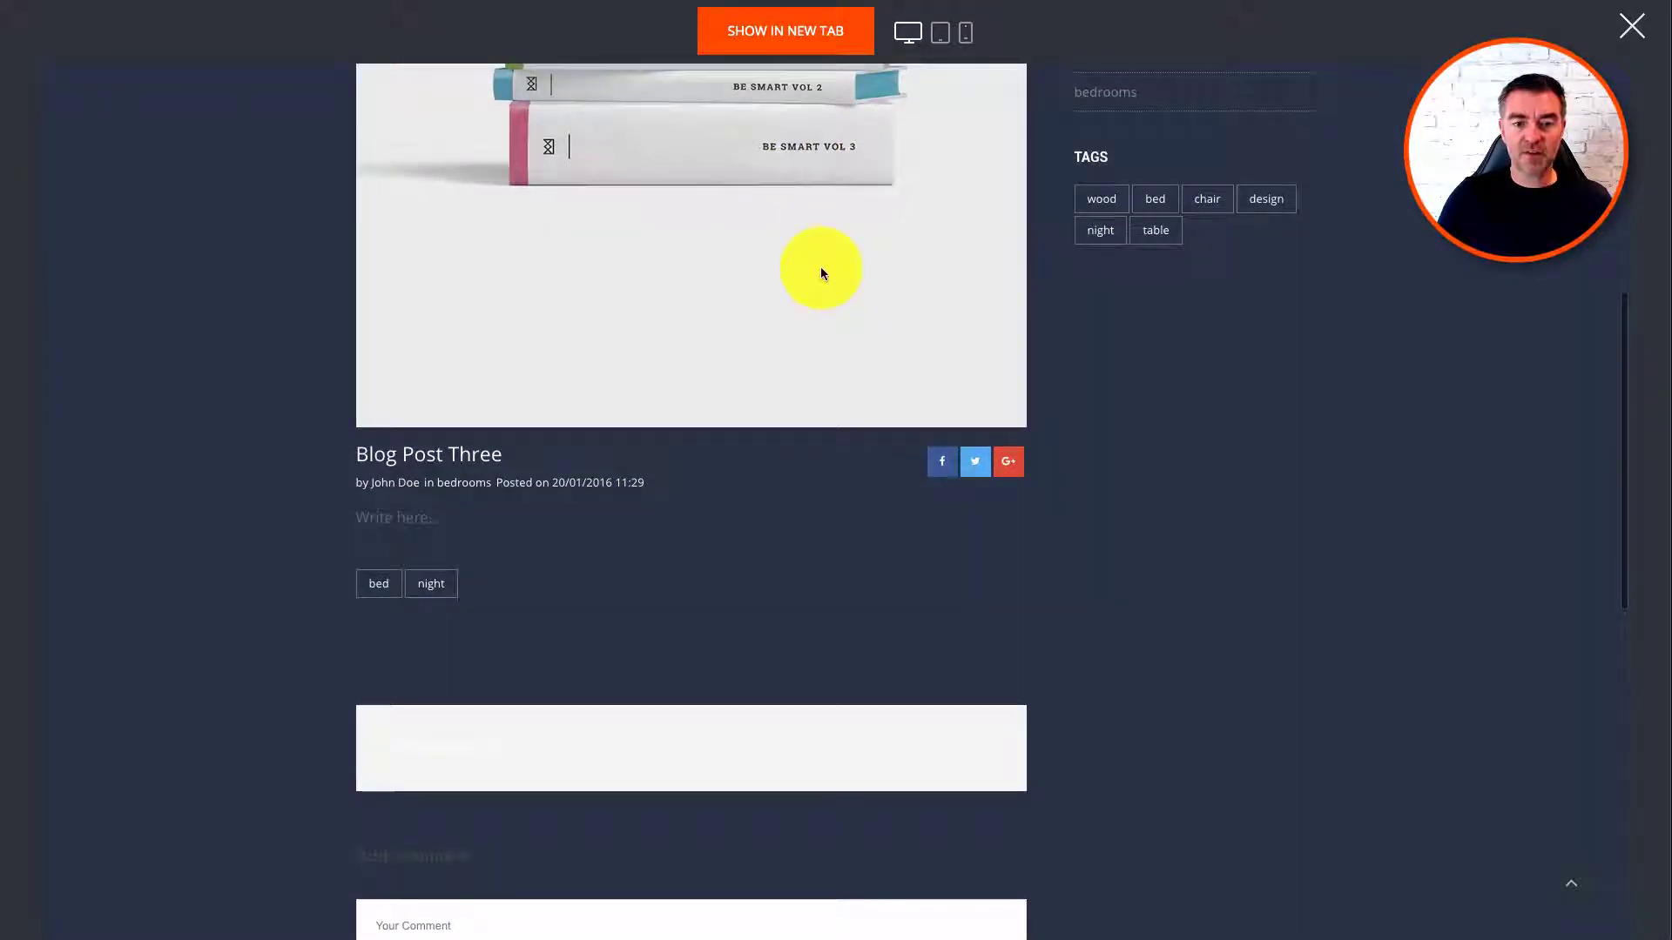
scroll(733, 371, up, 7)
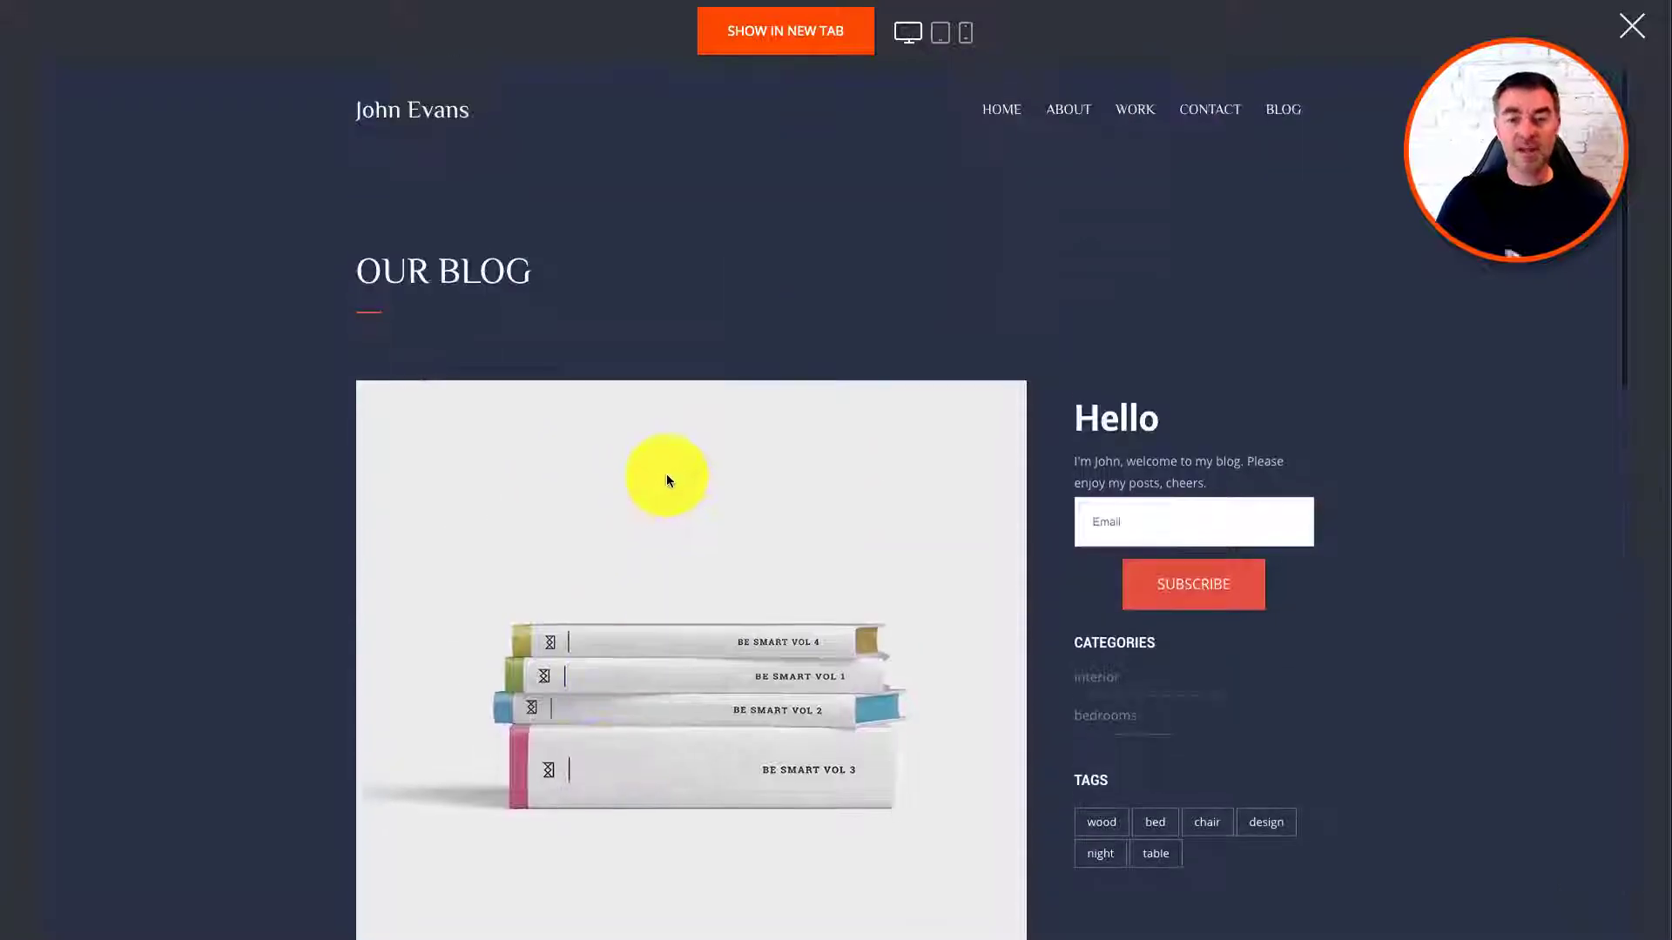
scroll(652, 497, down, 4)
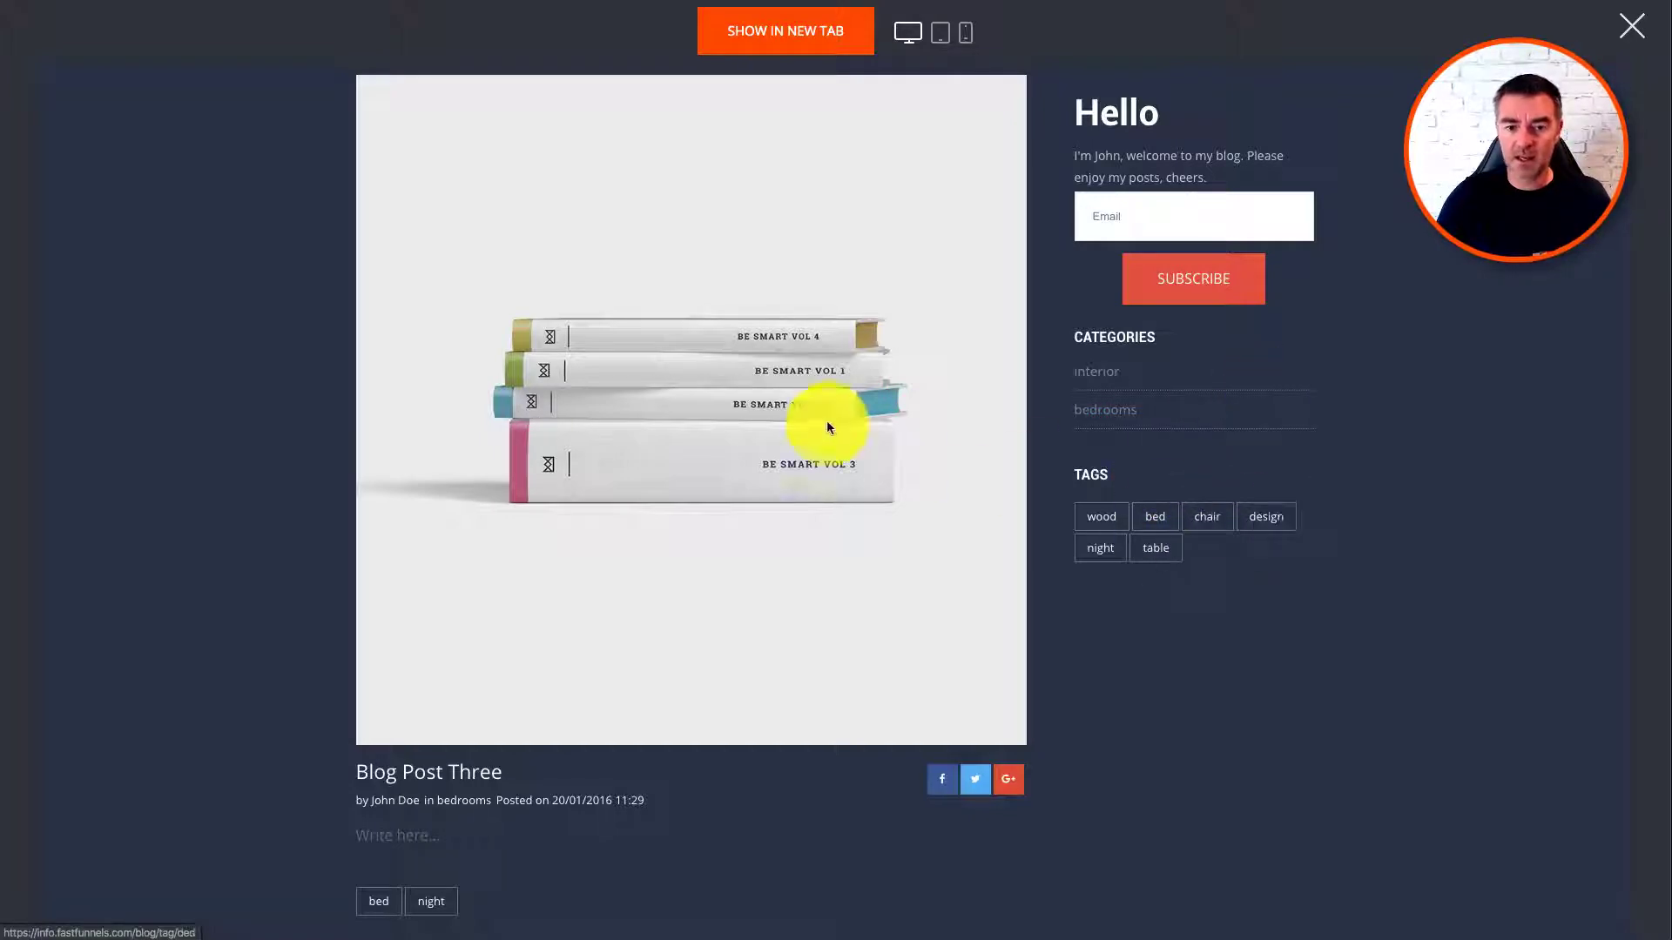
scroll(828, 427, down, 4)
scroll(827, 430, down, 3)
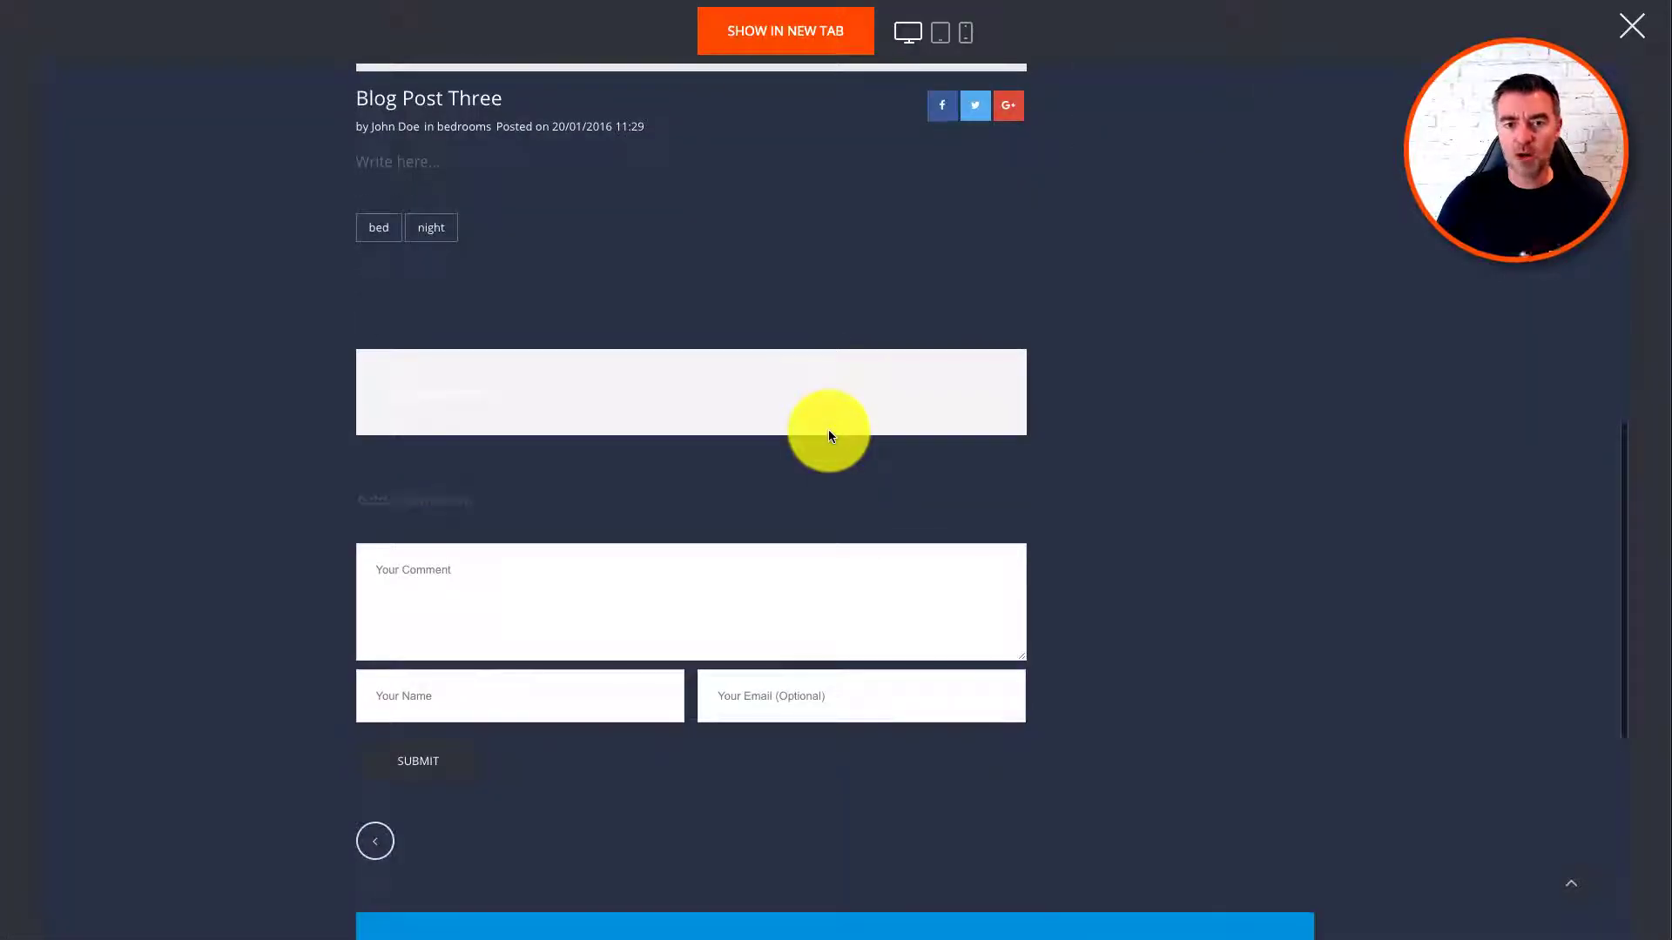
scroll(829, 433, up, 1)
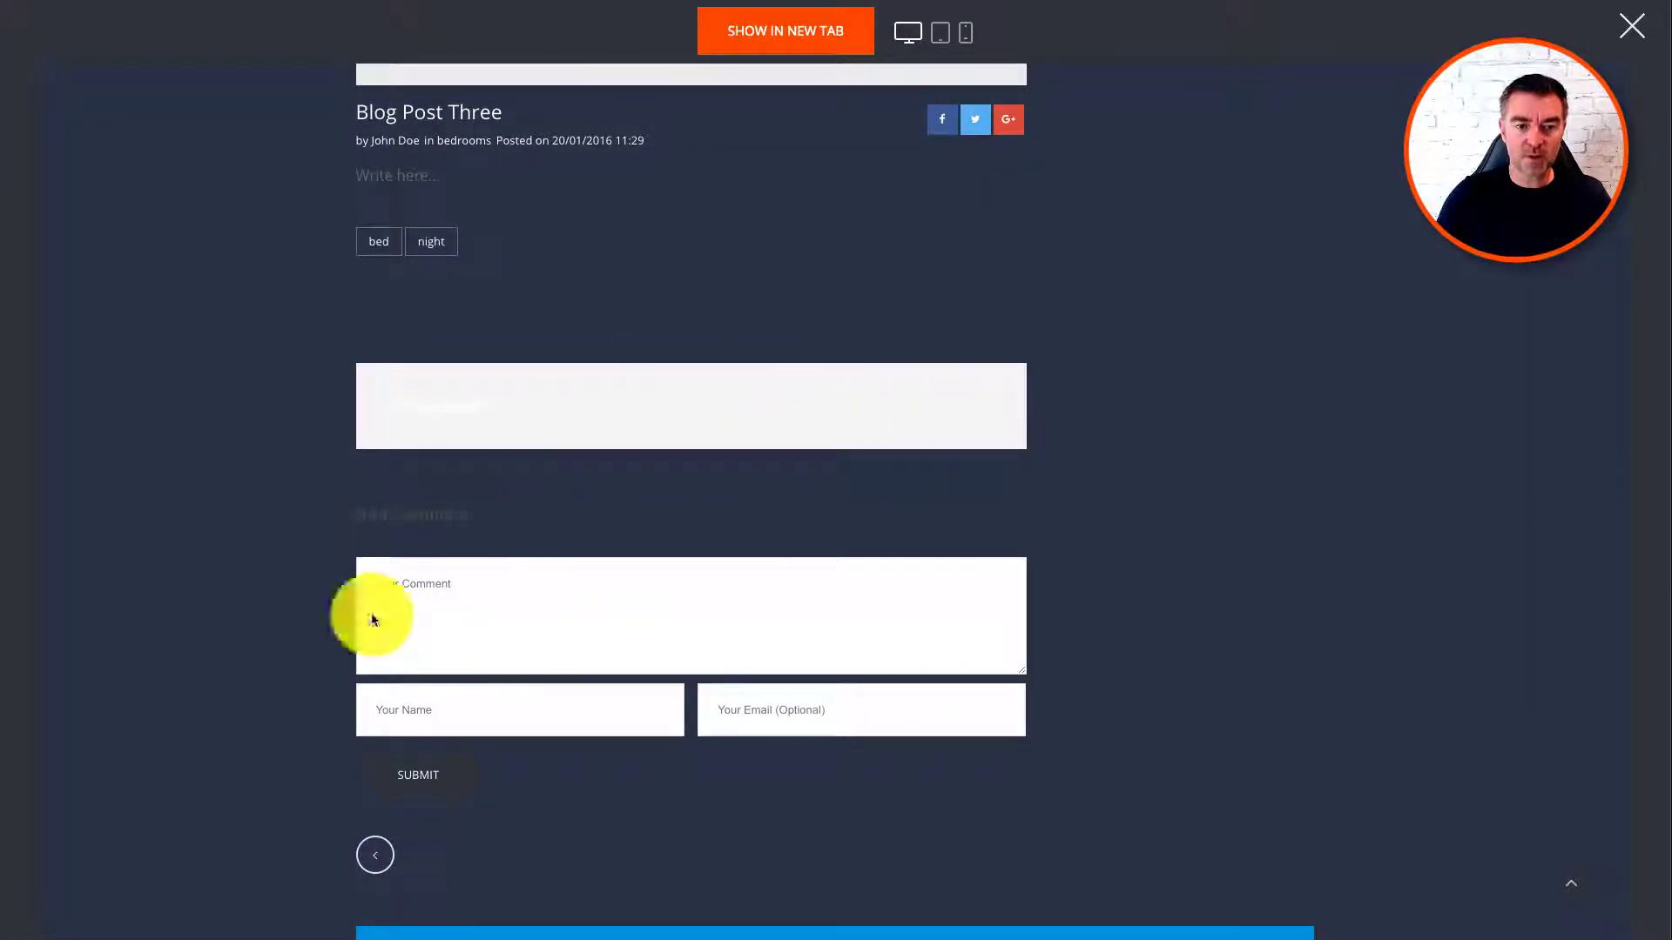
scroll(796, 635, up, 10)
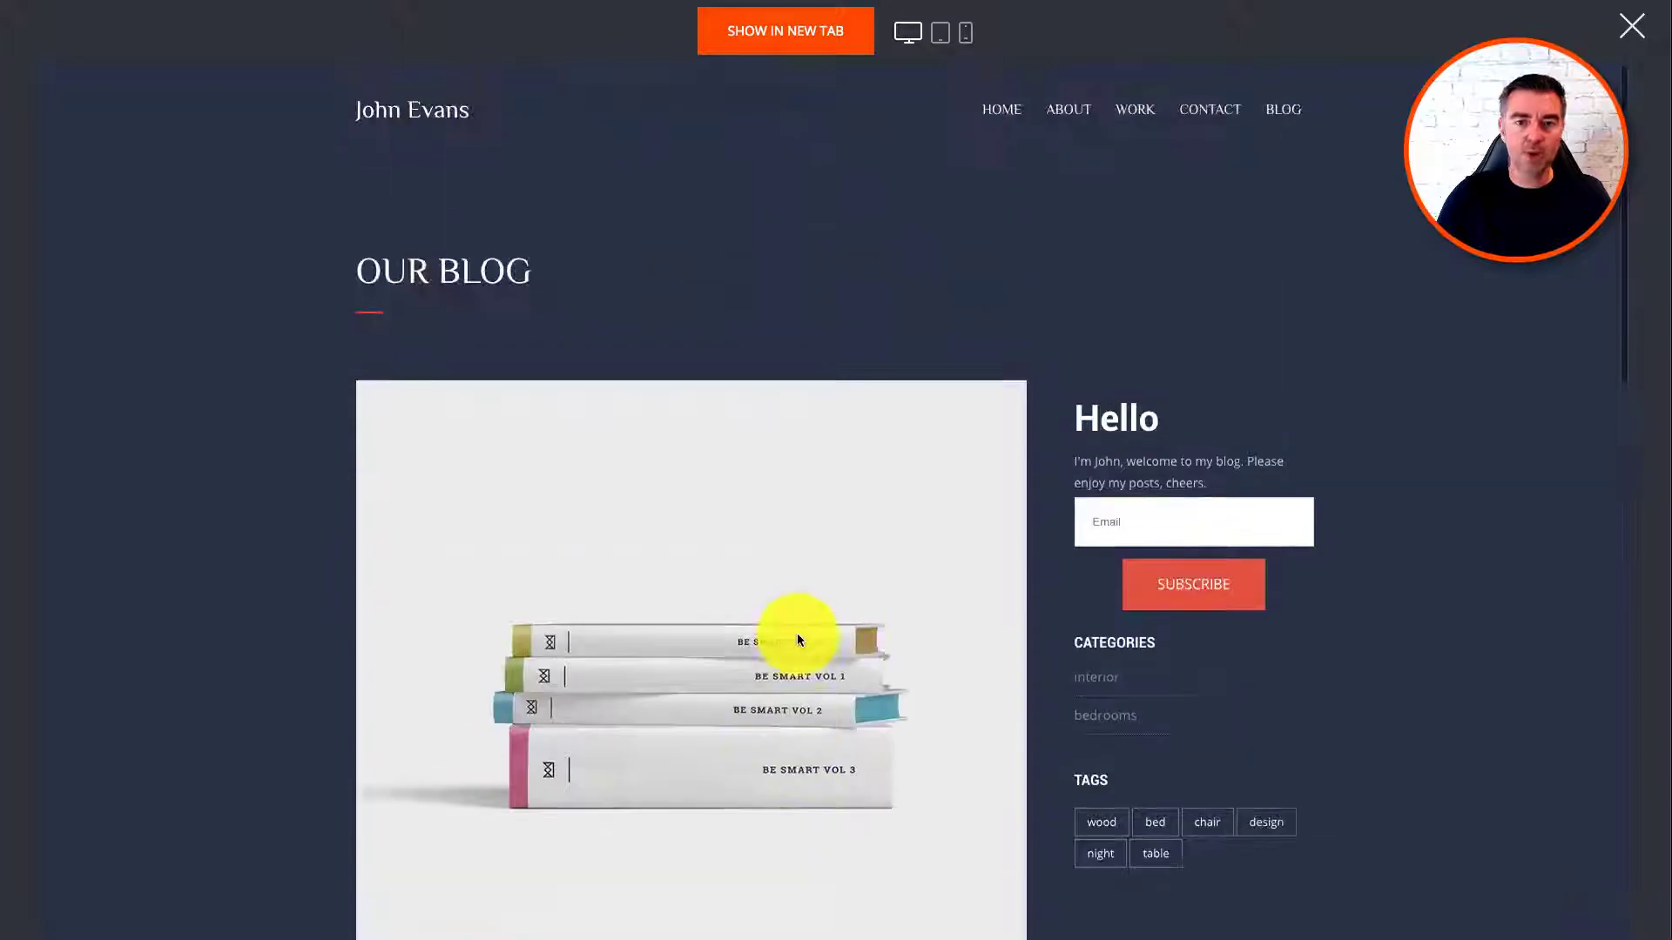
Step: Leave the preview, open the Blog page from the pages list, and start a new post
click(1632, 25)
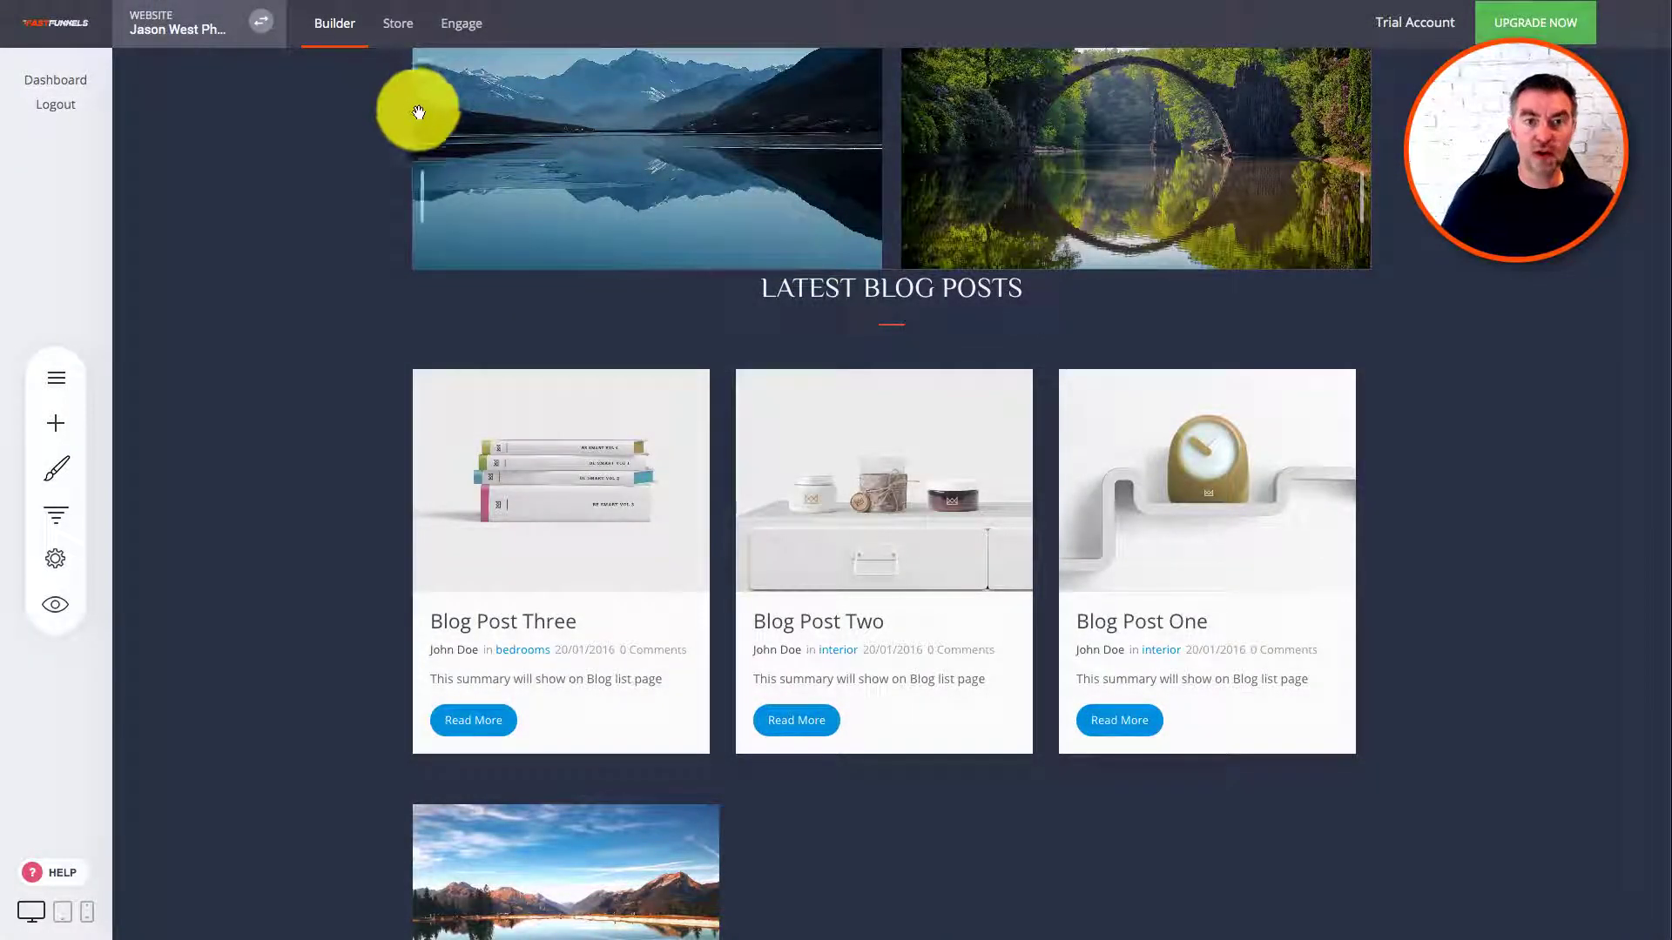
click(45, 378)
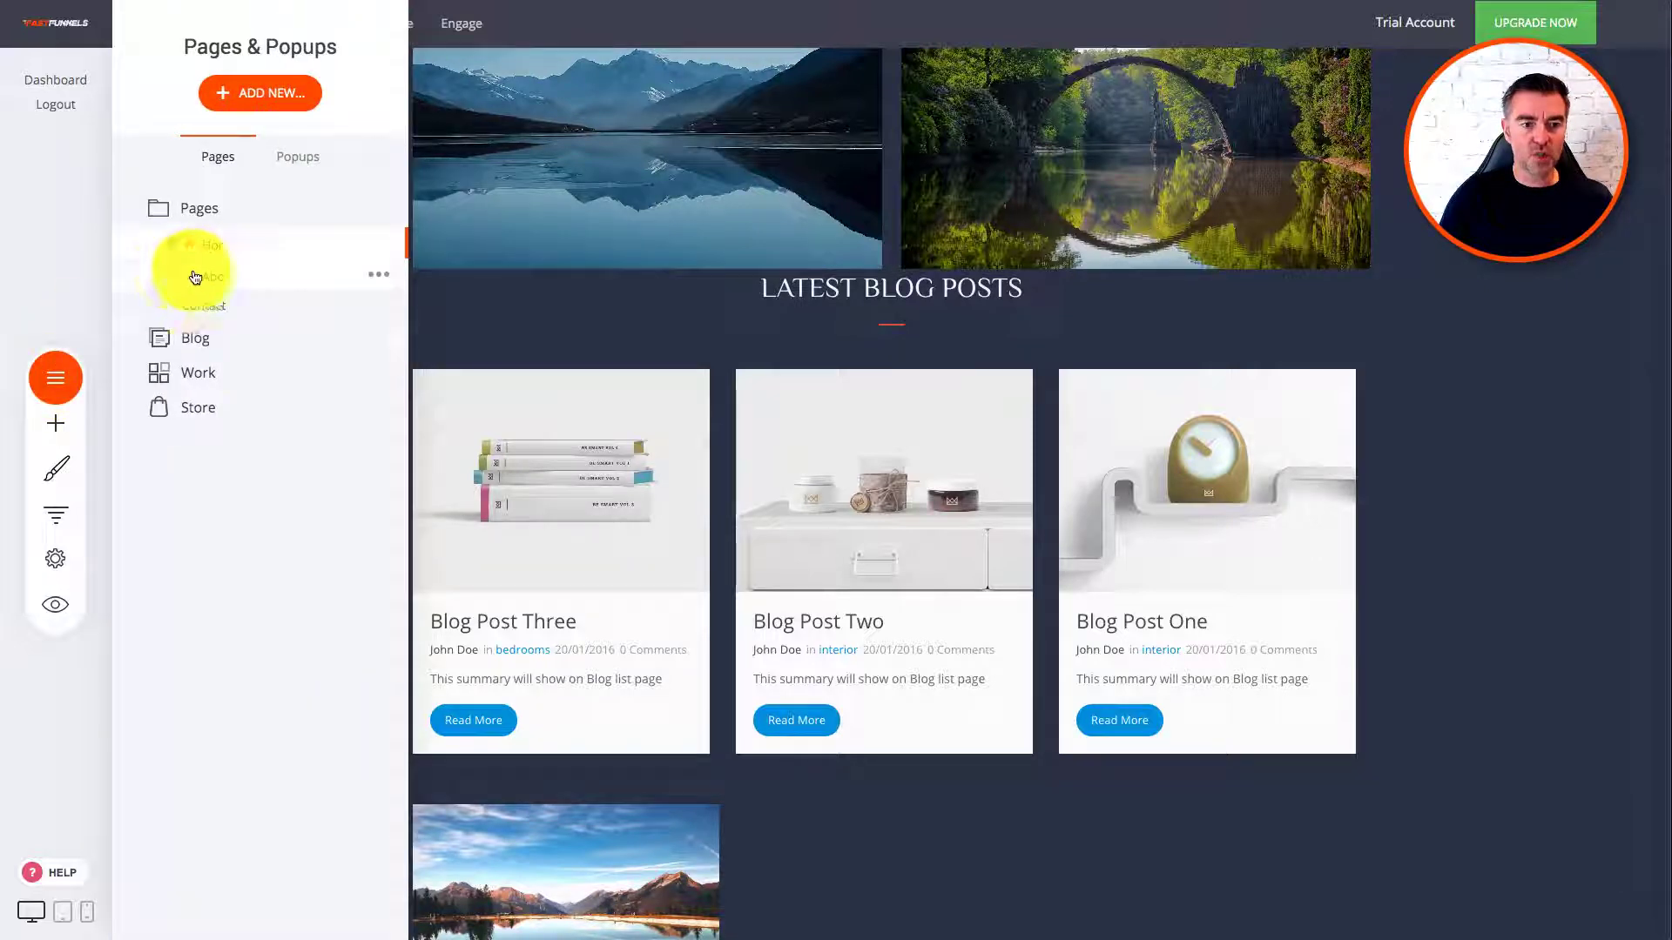
click(197, 338)
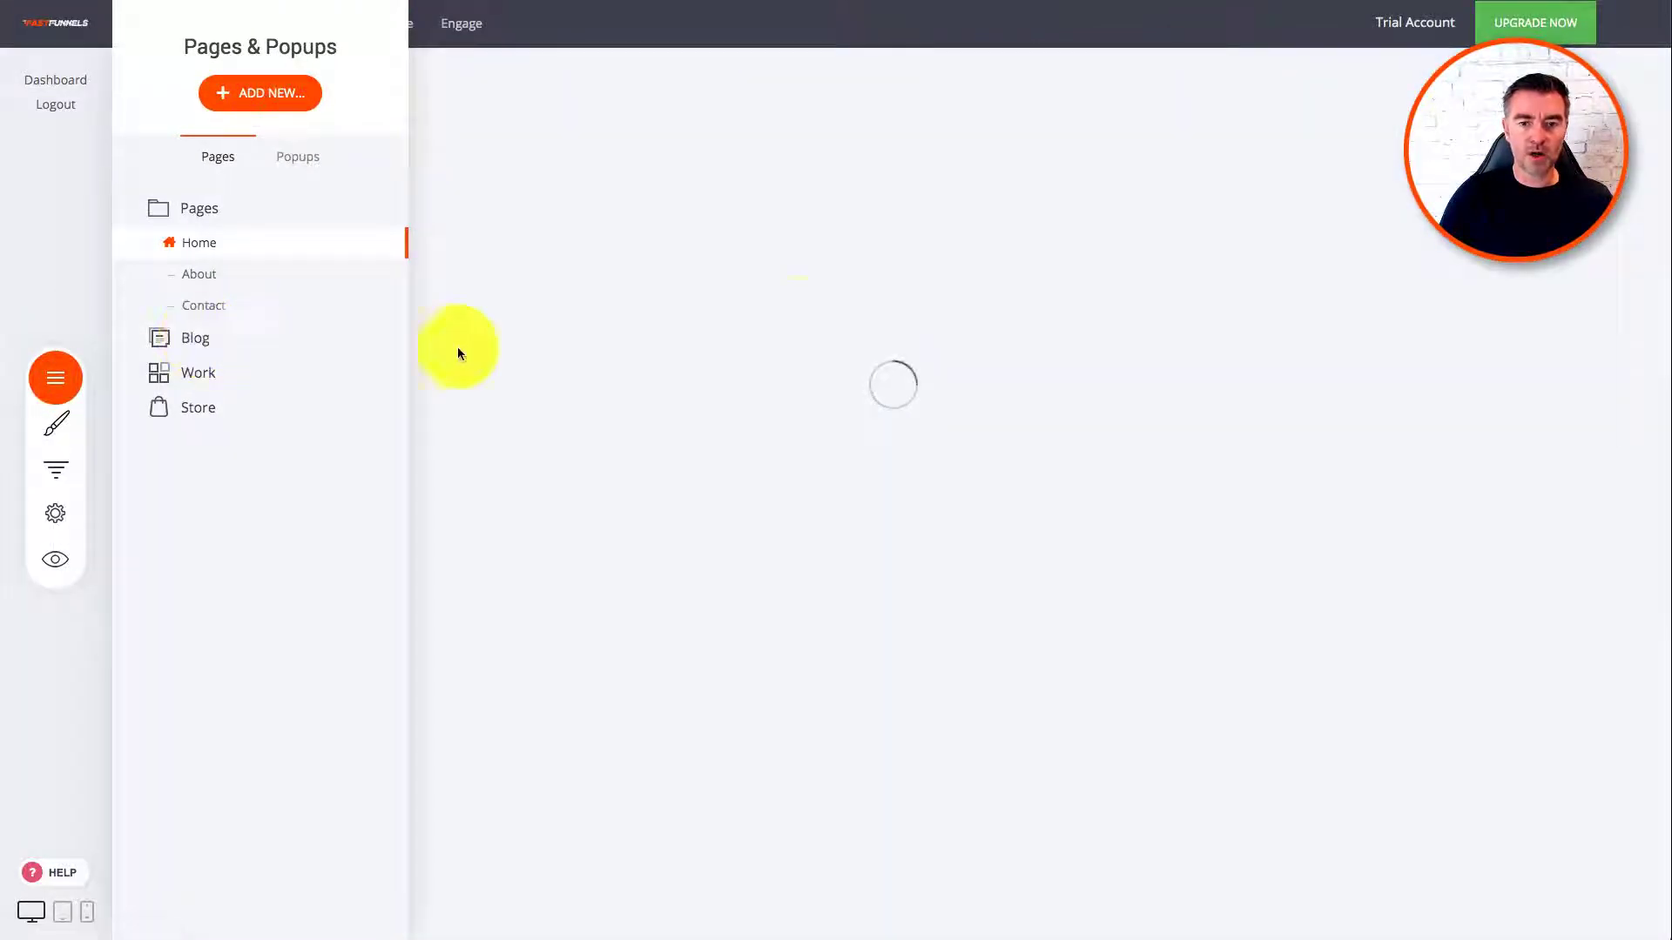
click(1224, 141)
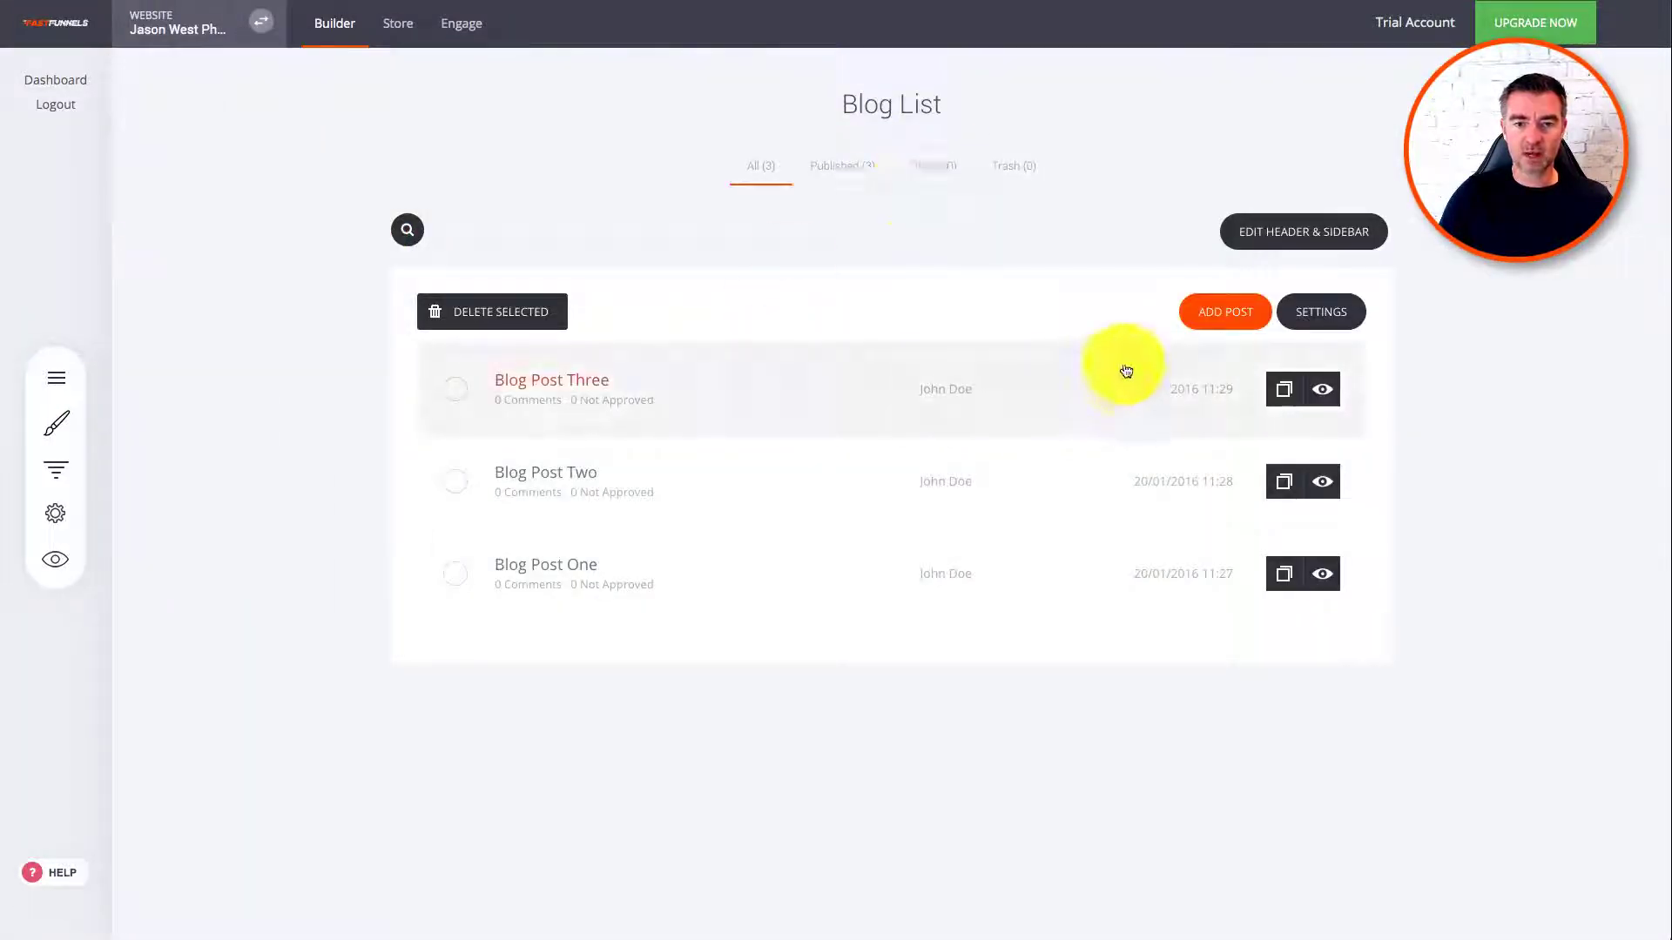
click(1227, 314)
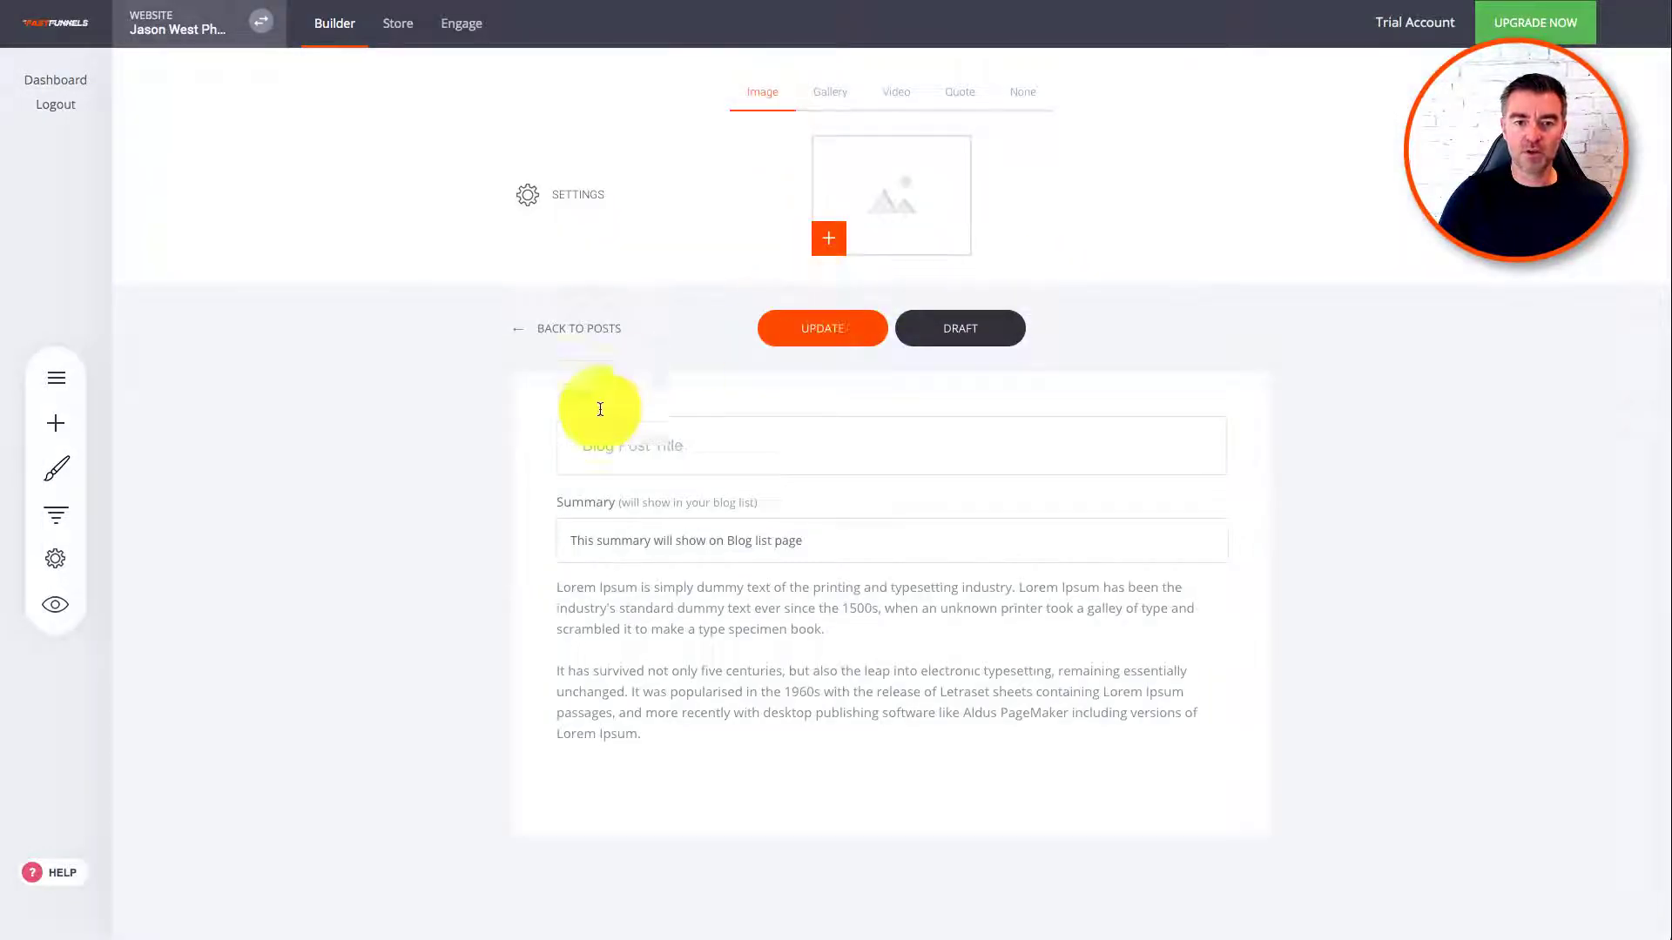
click(671, 441)
text(reterterwt)
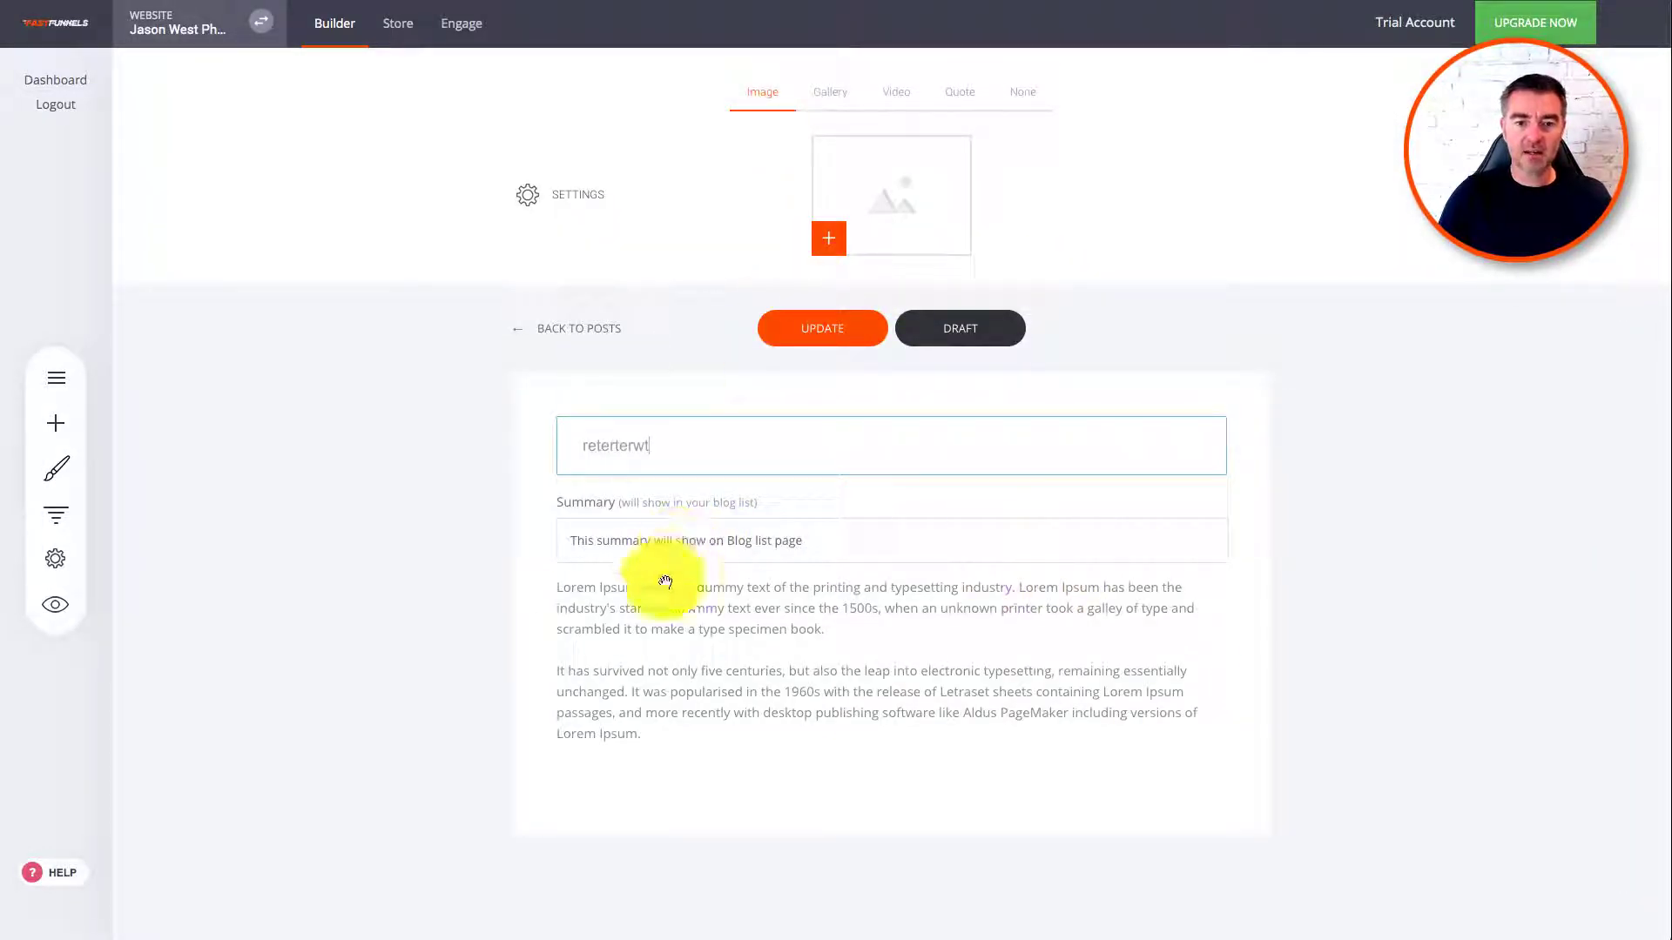
click(669, 588)
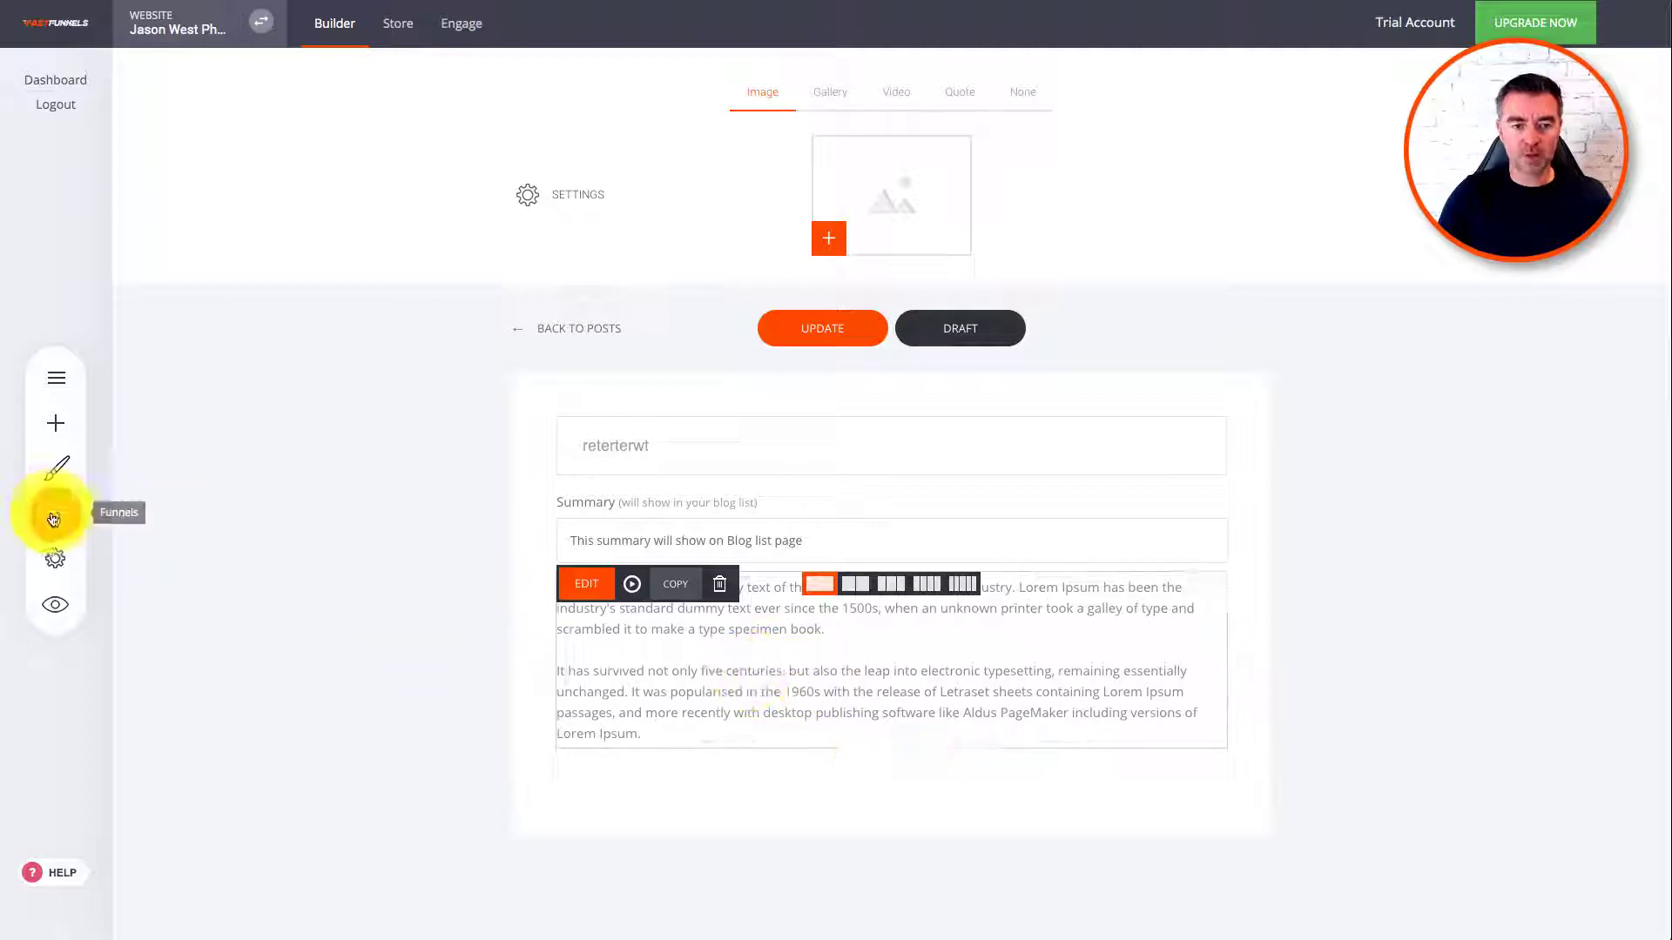
click(55, 423)
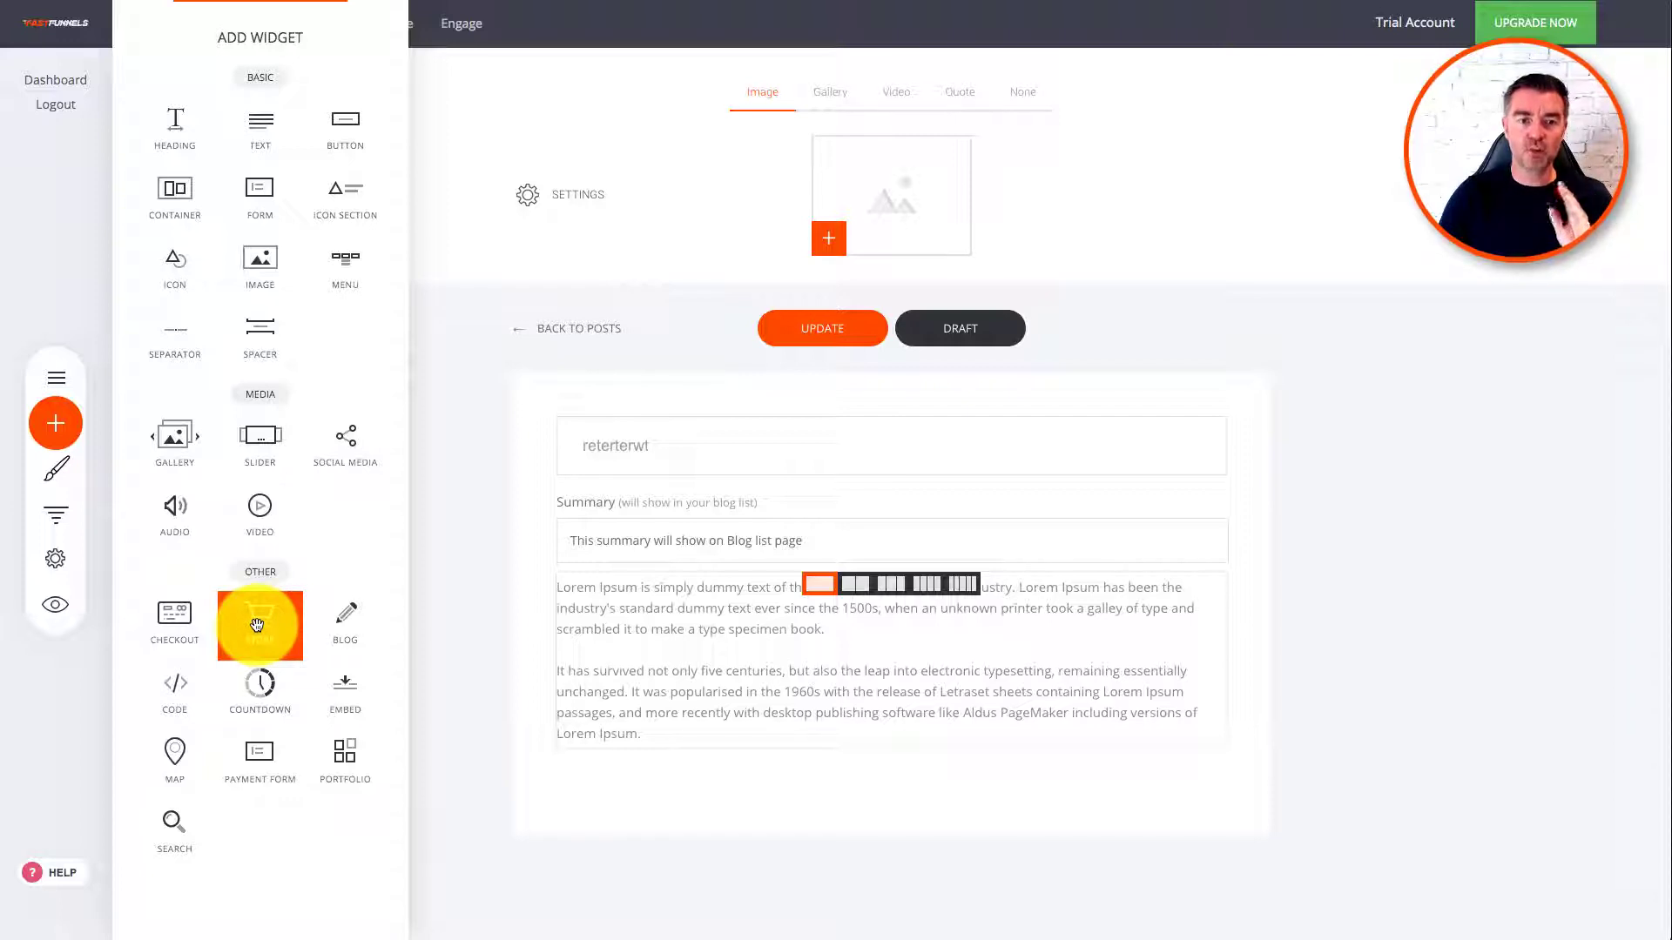
drag(257, 625, 954, 719)
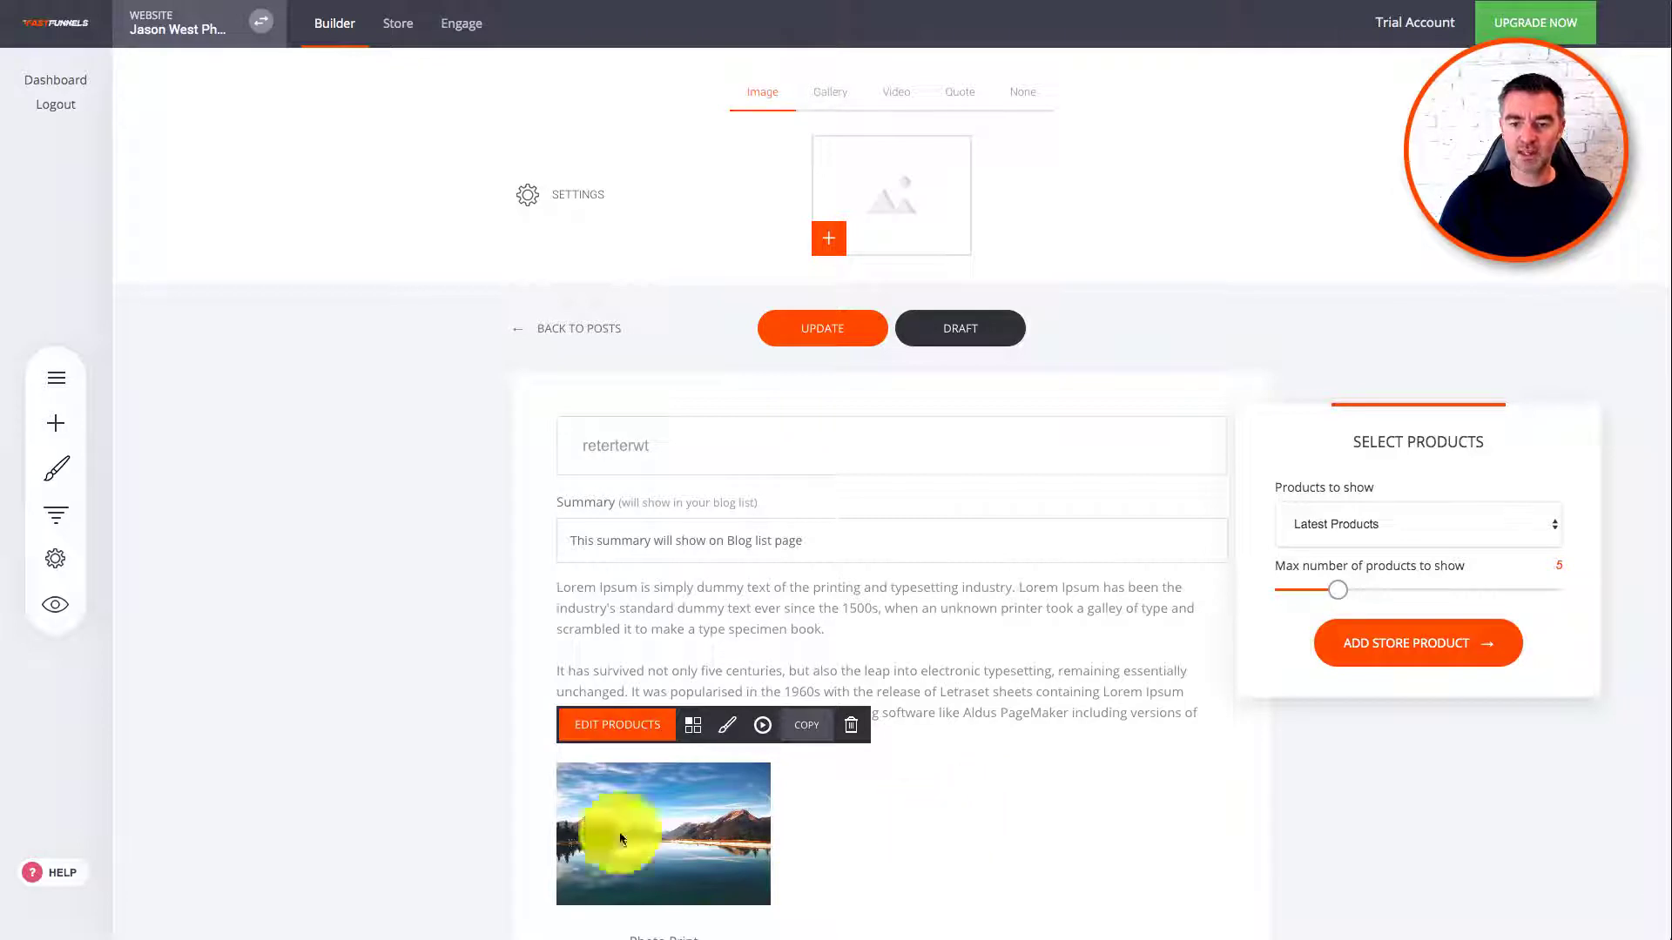
click(402, 754)
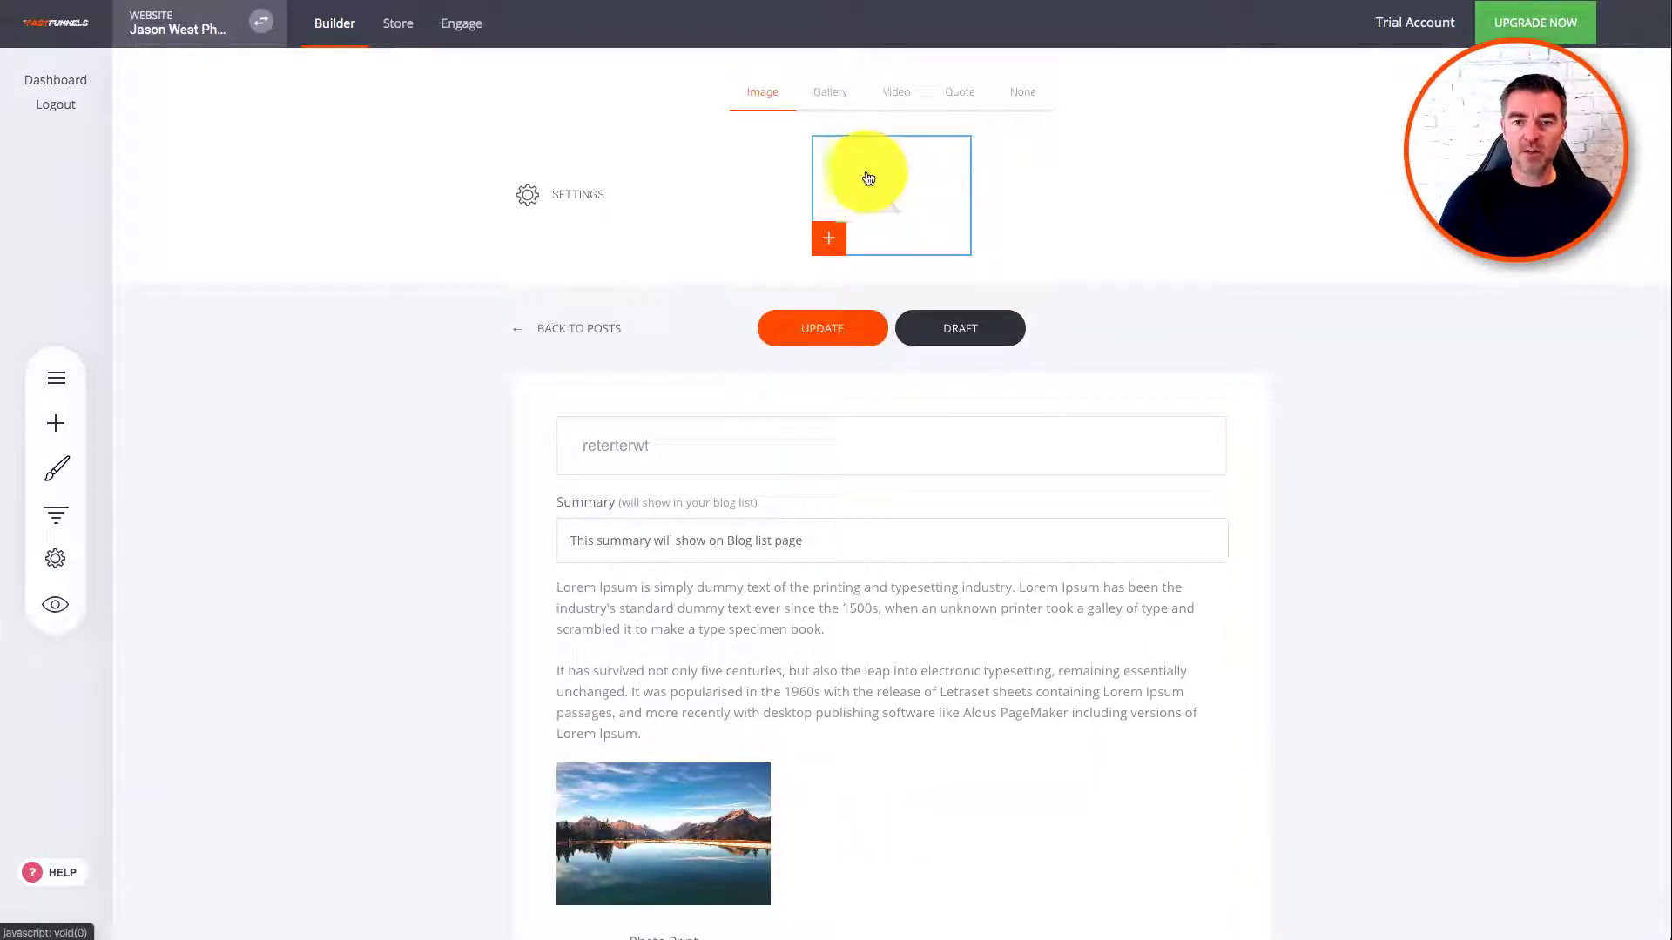
click(829, 94)
click(915, 97)
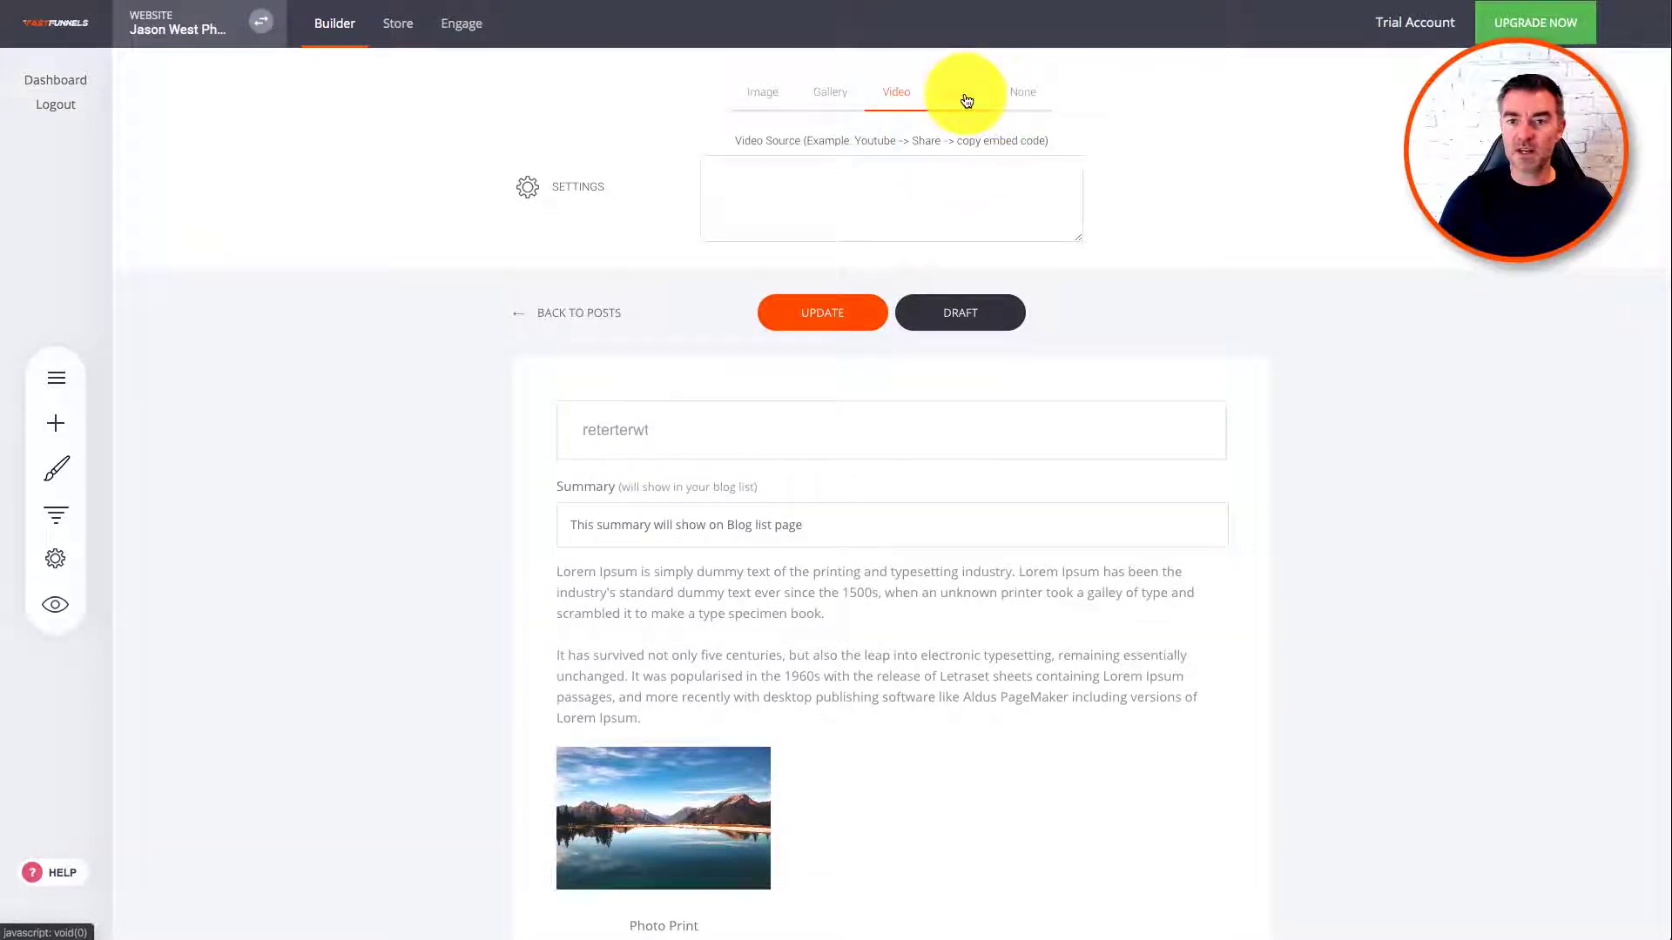
click(1015, 94)
click(765, 99)
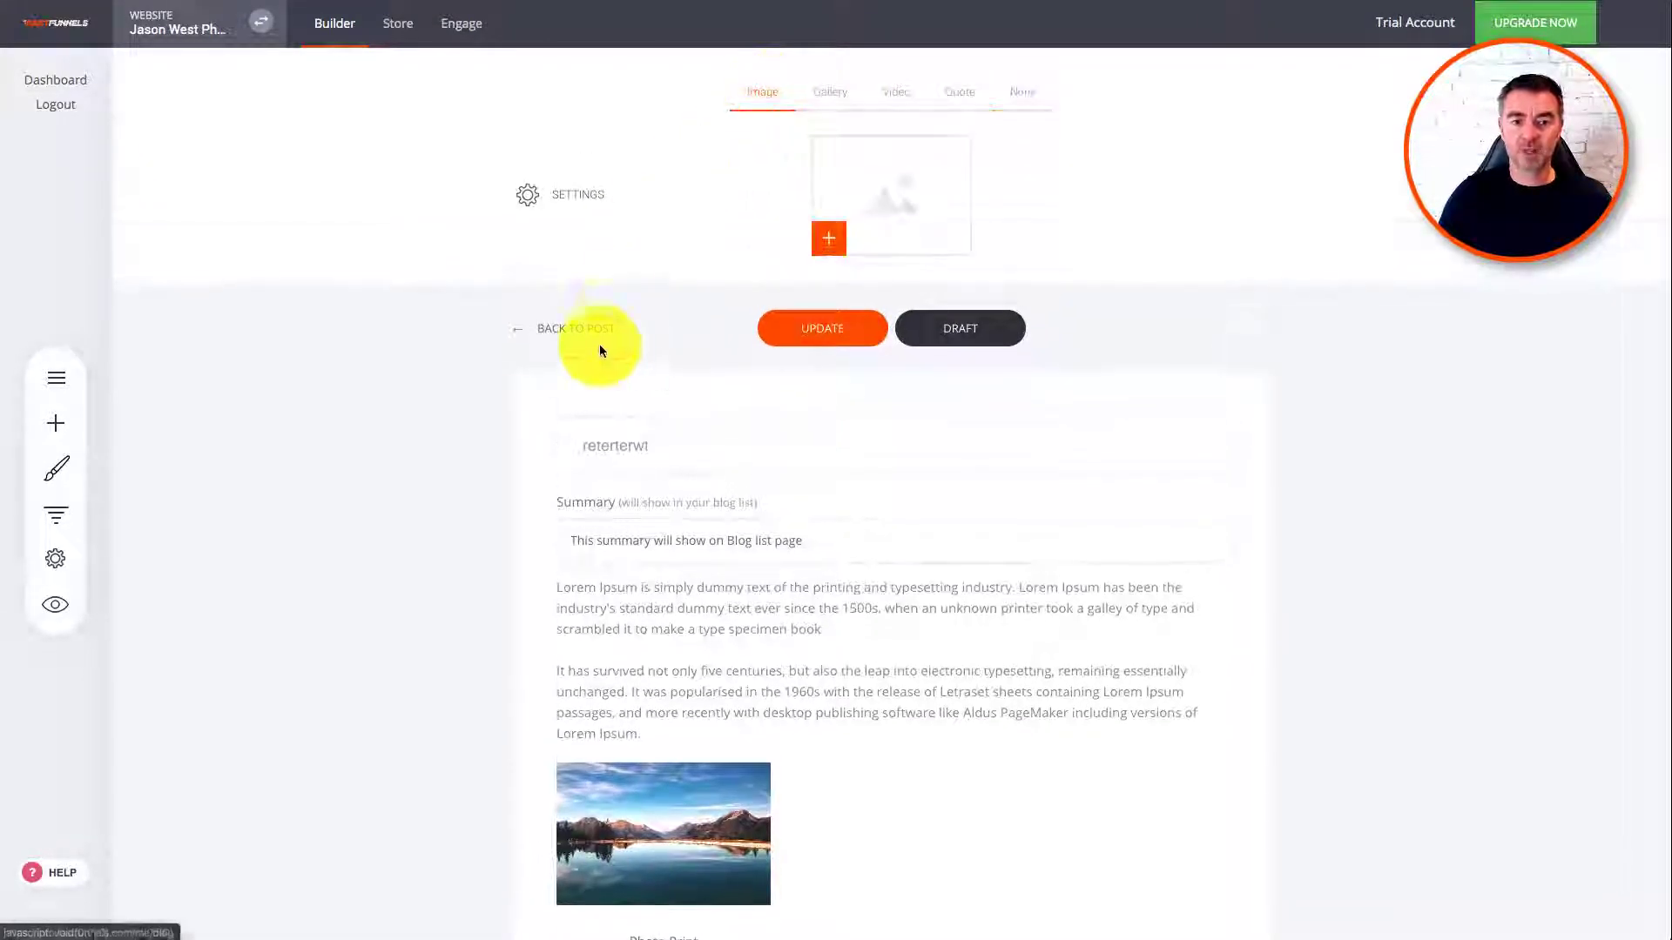
click(595, 331)
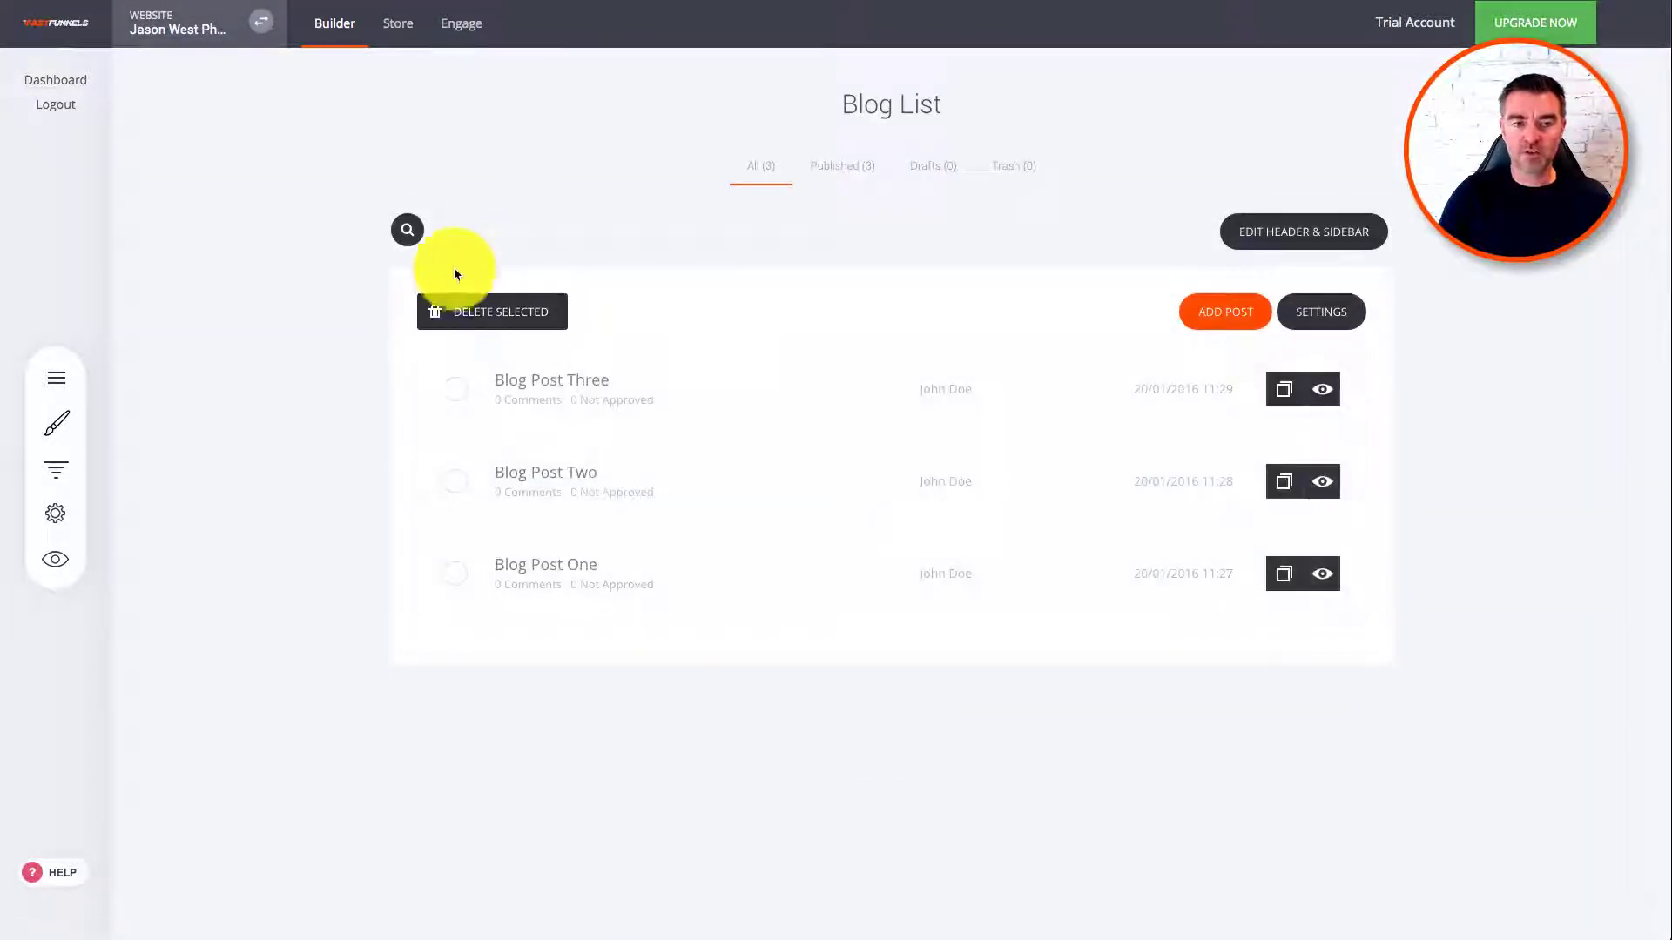
Step: Toggle the websites and funnels list, then return to the Builder for the home page
click(165, 24)
click(642, 55)
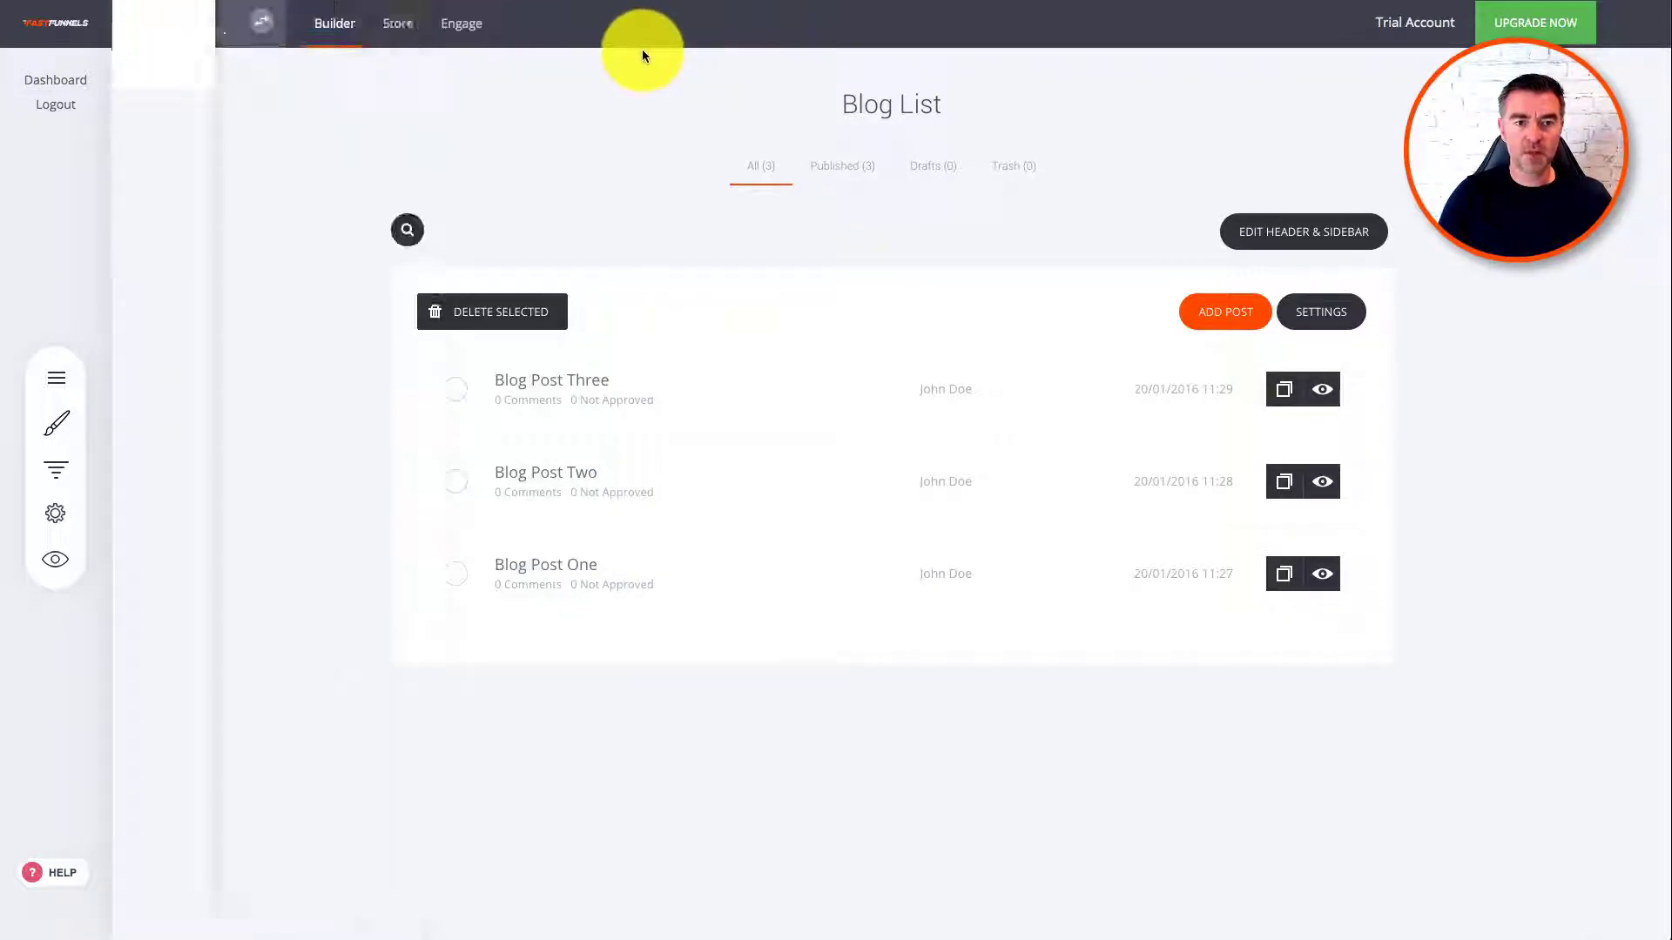
click(335, 24)
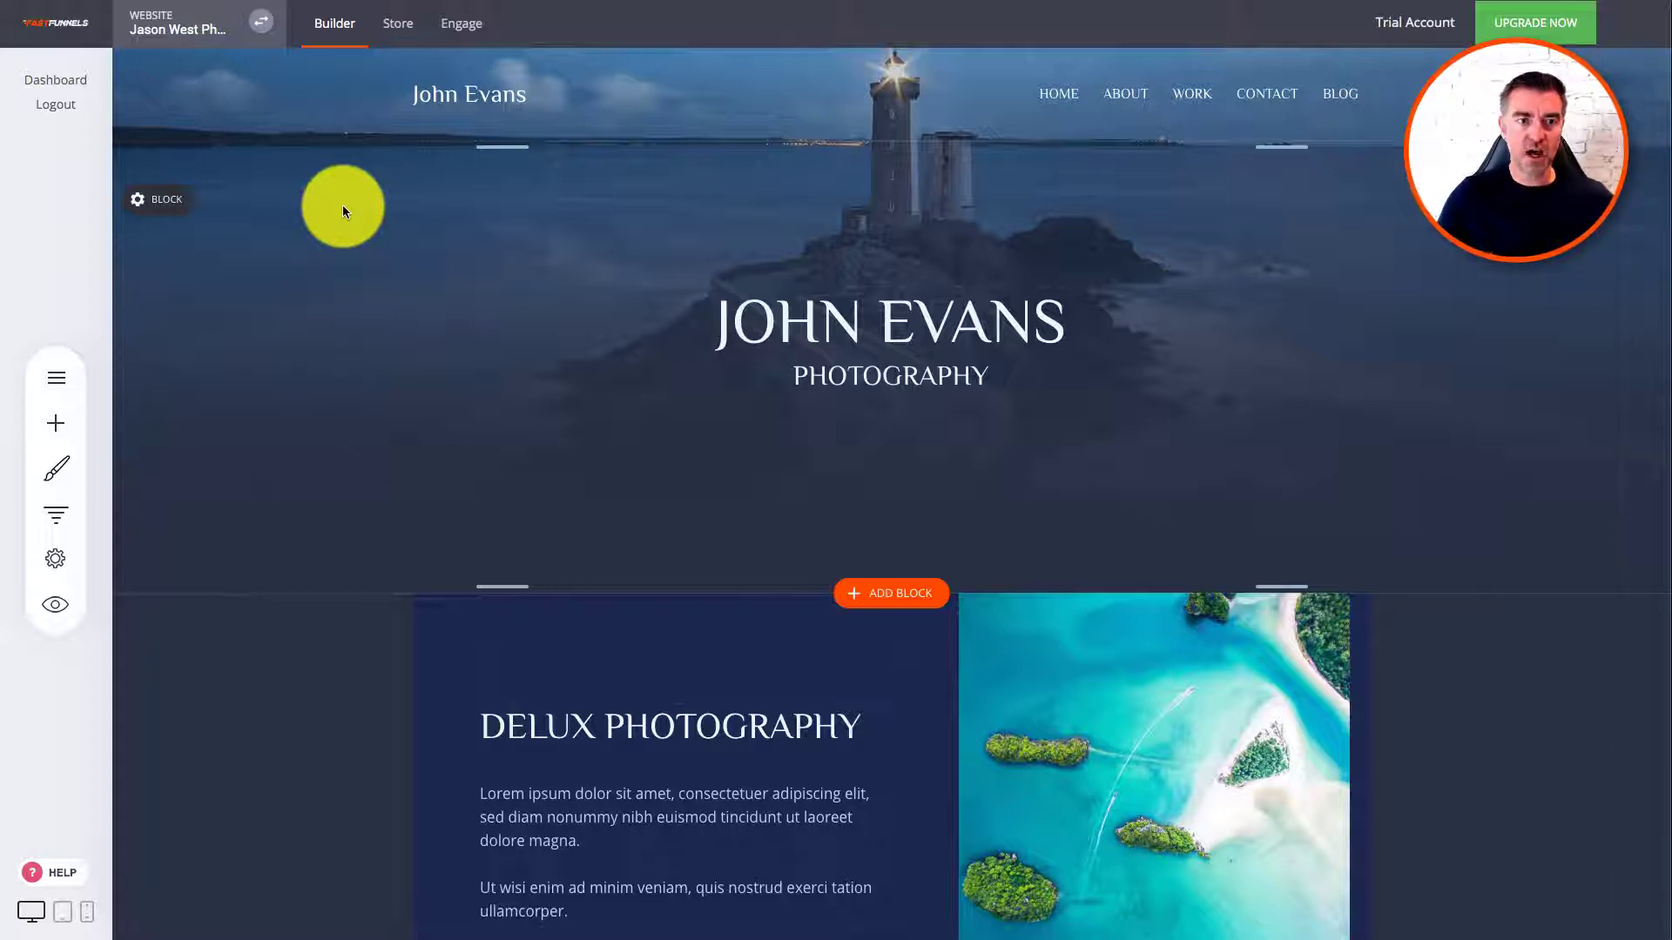
Step: Start a new funnel, browsing Lead Generation and Webinar templates before reaching Lead Magnet
click(203, 35)
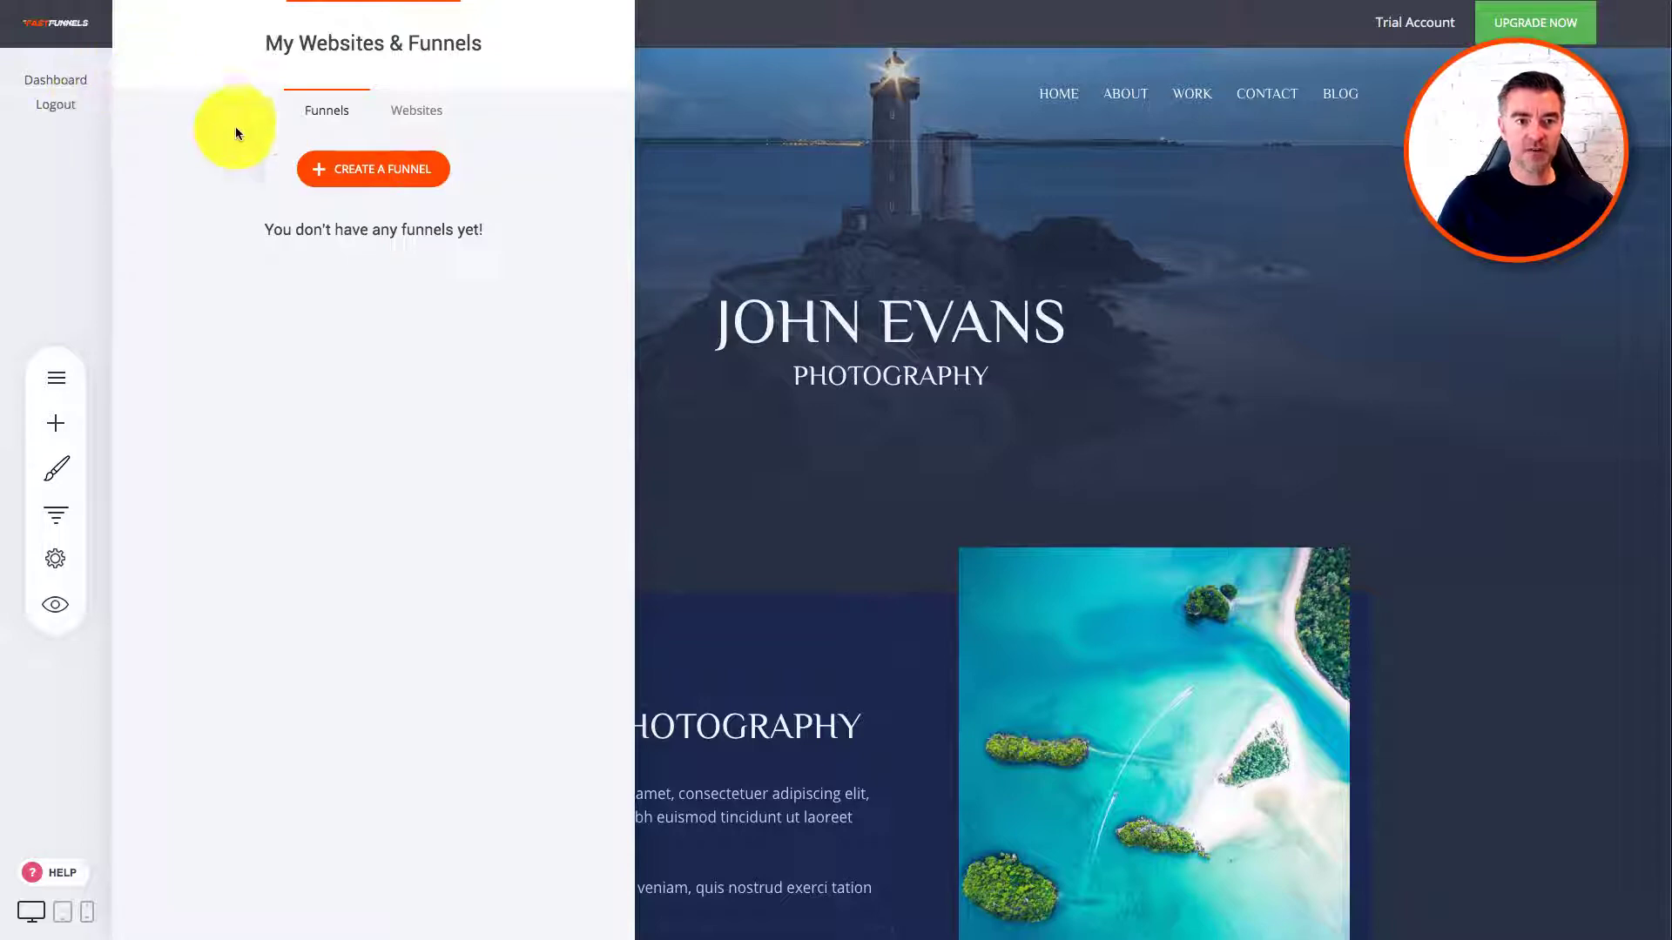
click(366, 172)
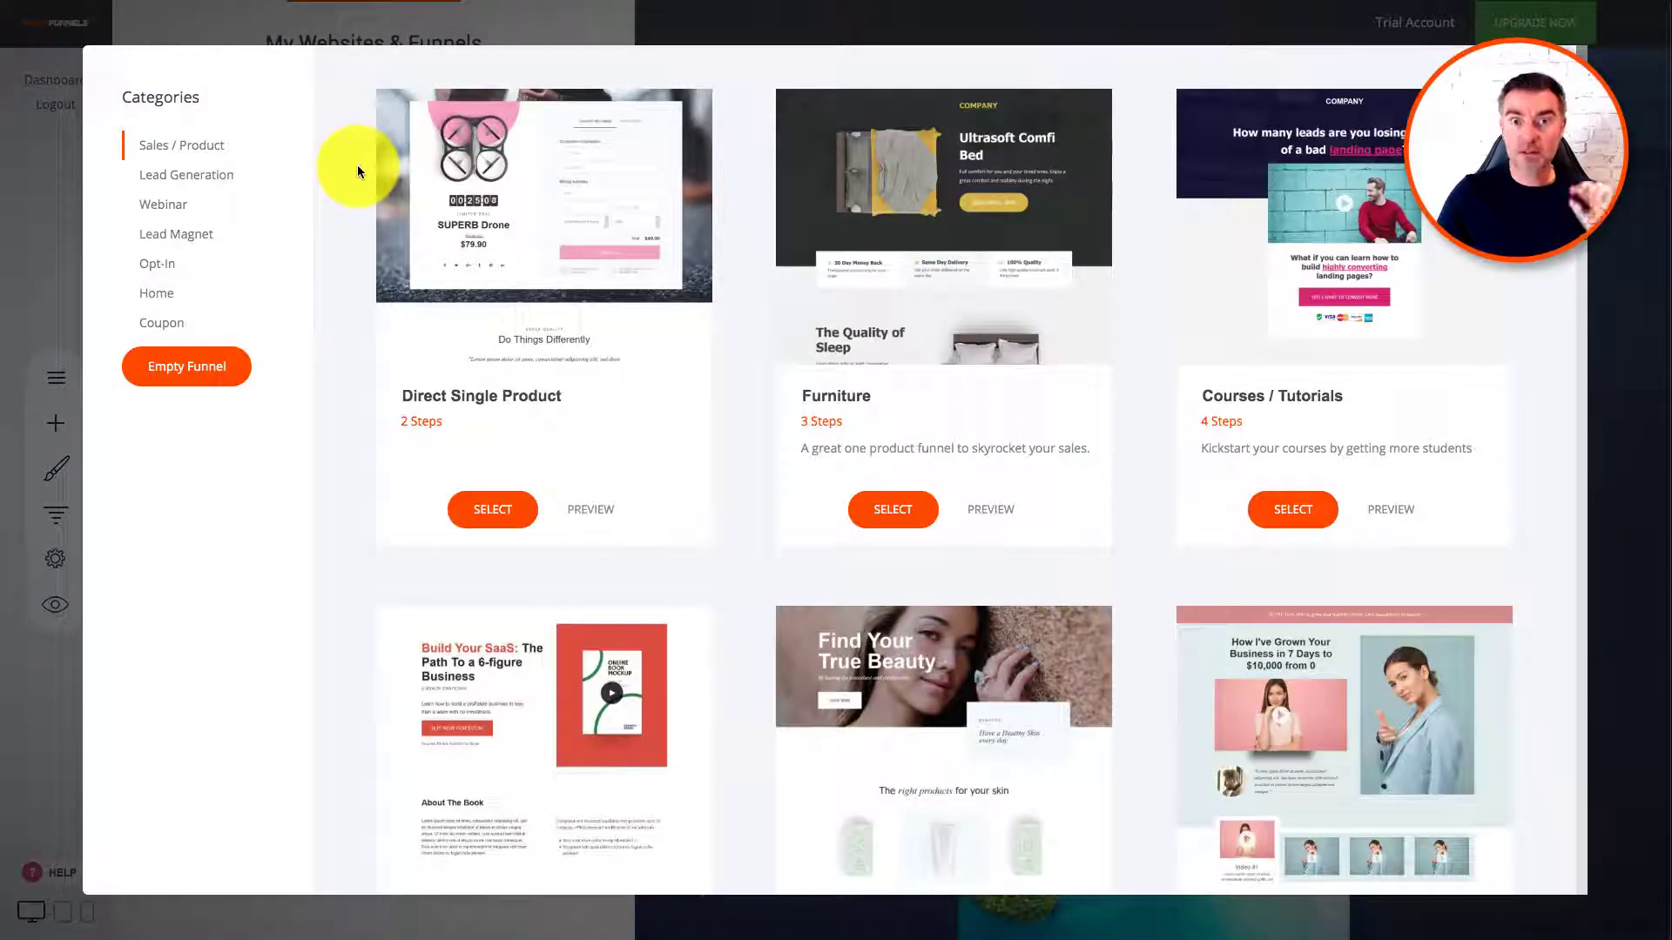
scroll(907, 461, down, 4)
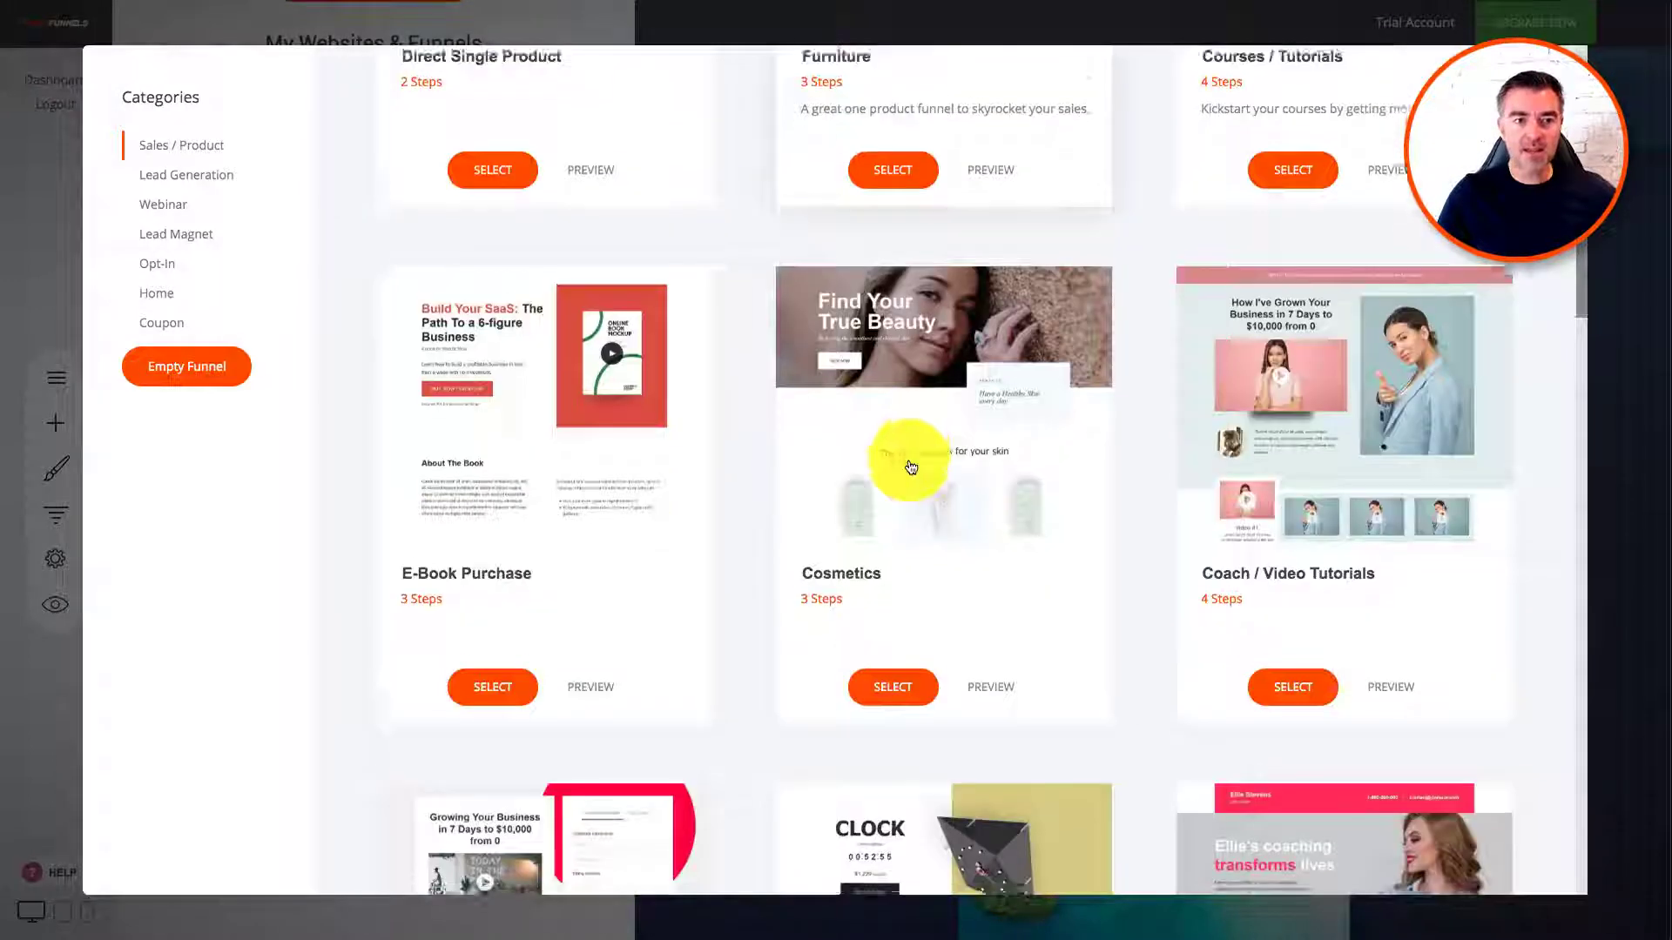
click(149, 183)
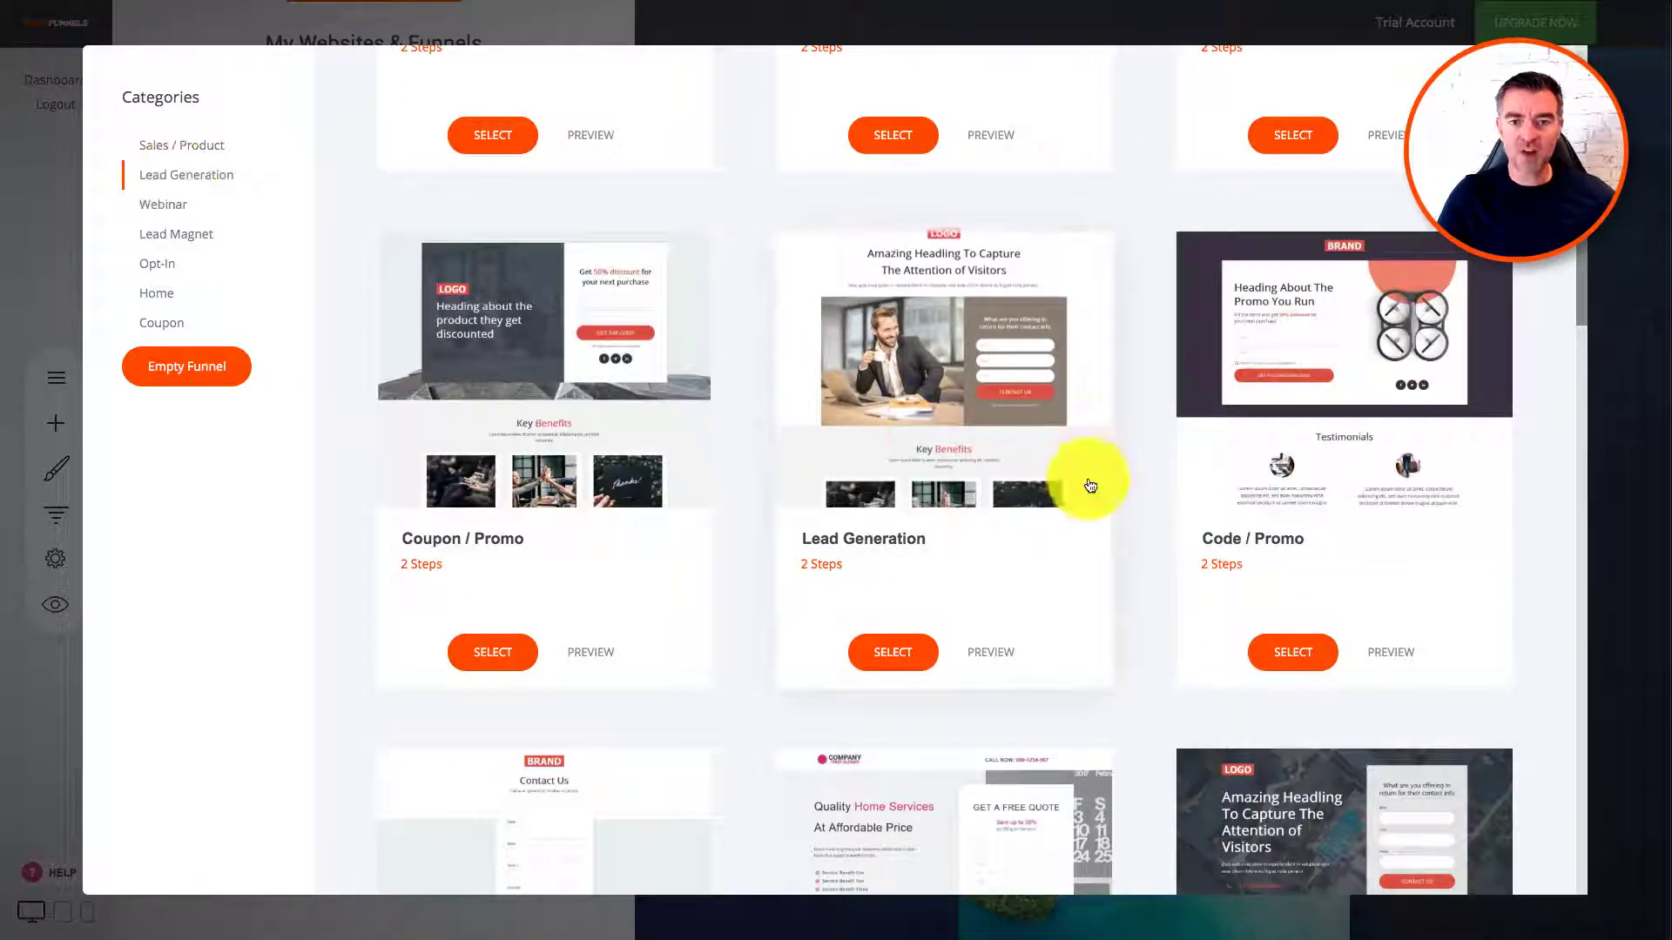
scroll(1085, 477, down, 3)
scroll(1084, 478, down, 1)
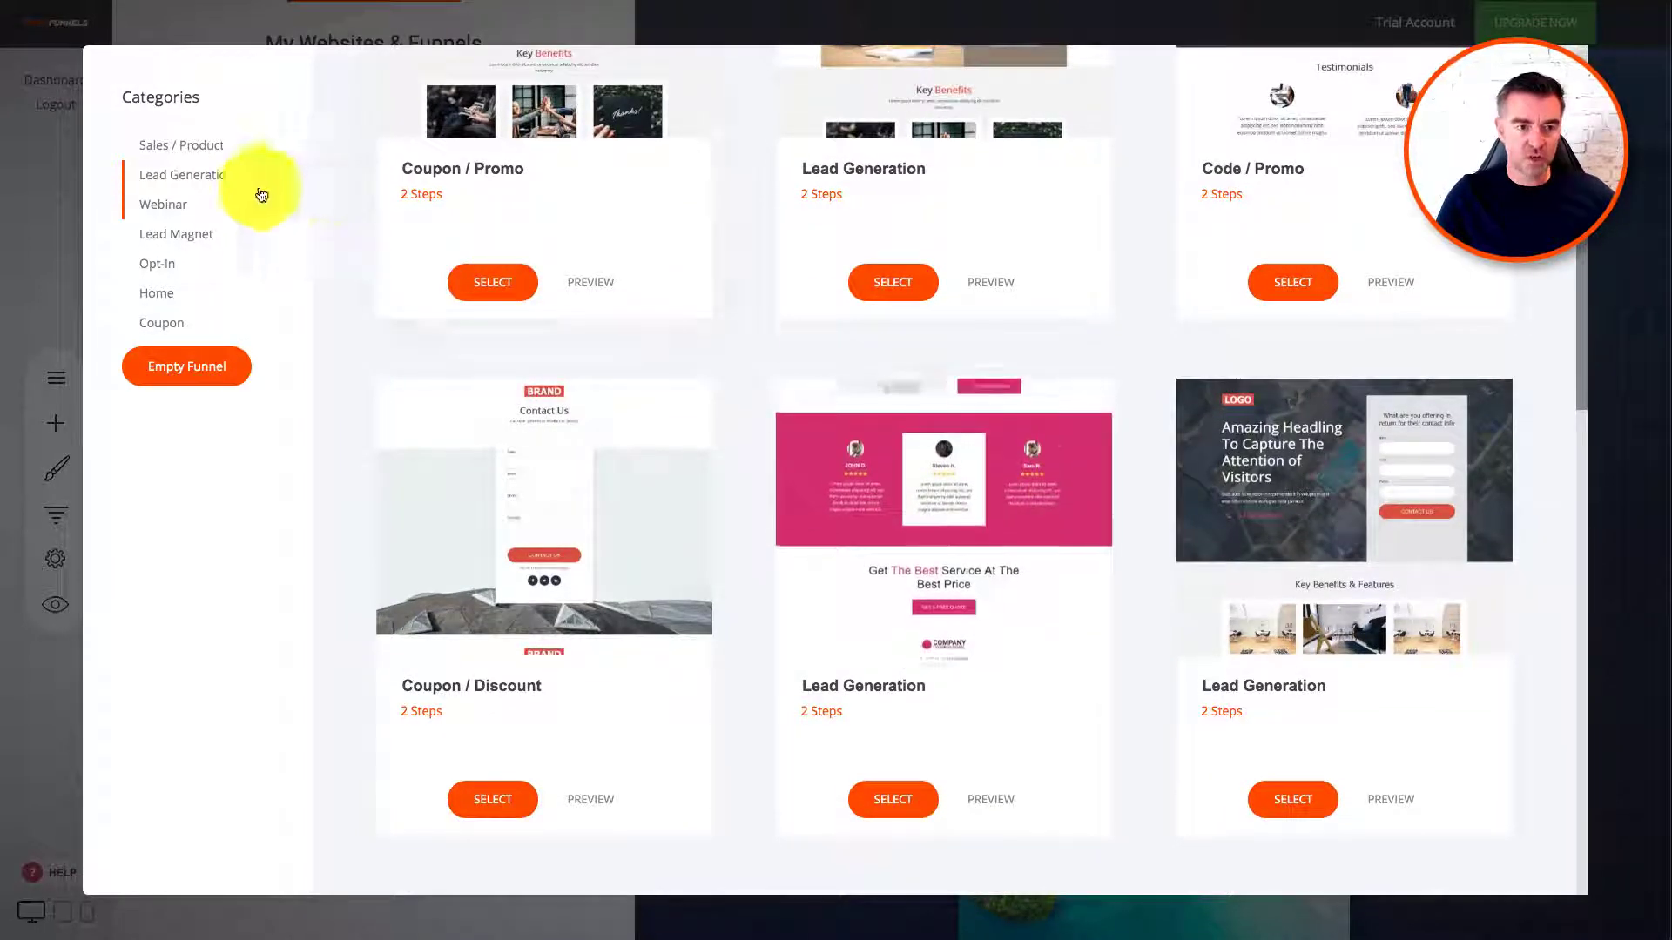
click(173, 204)
click(154, 235)
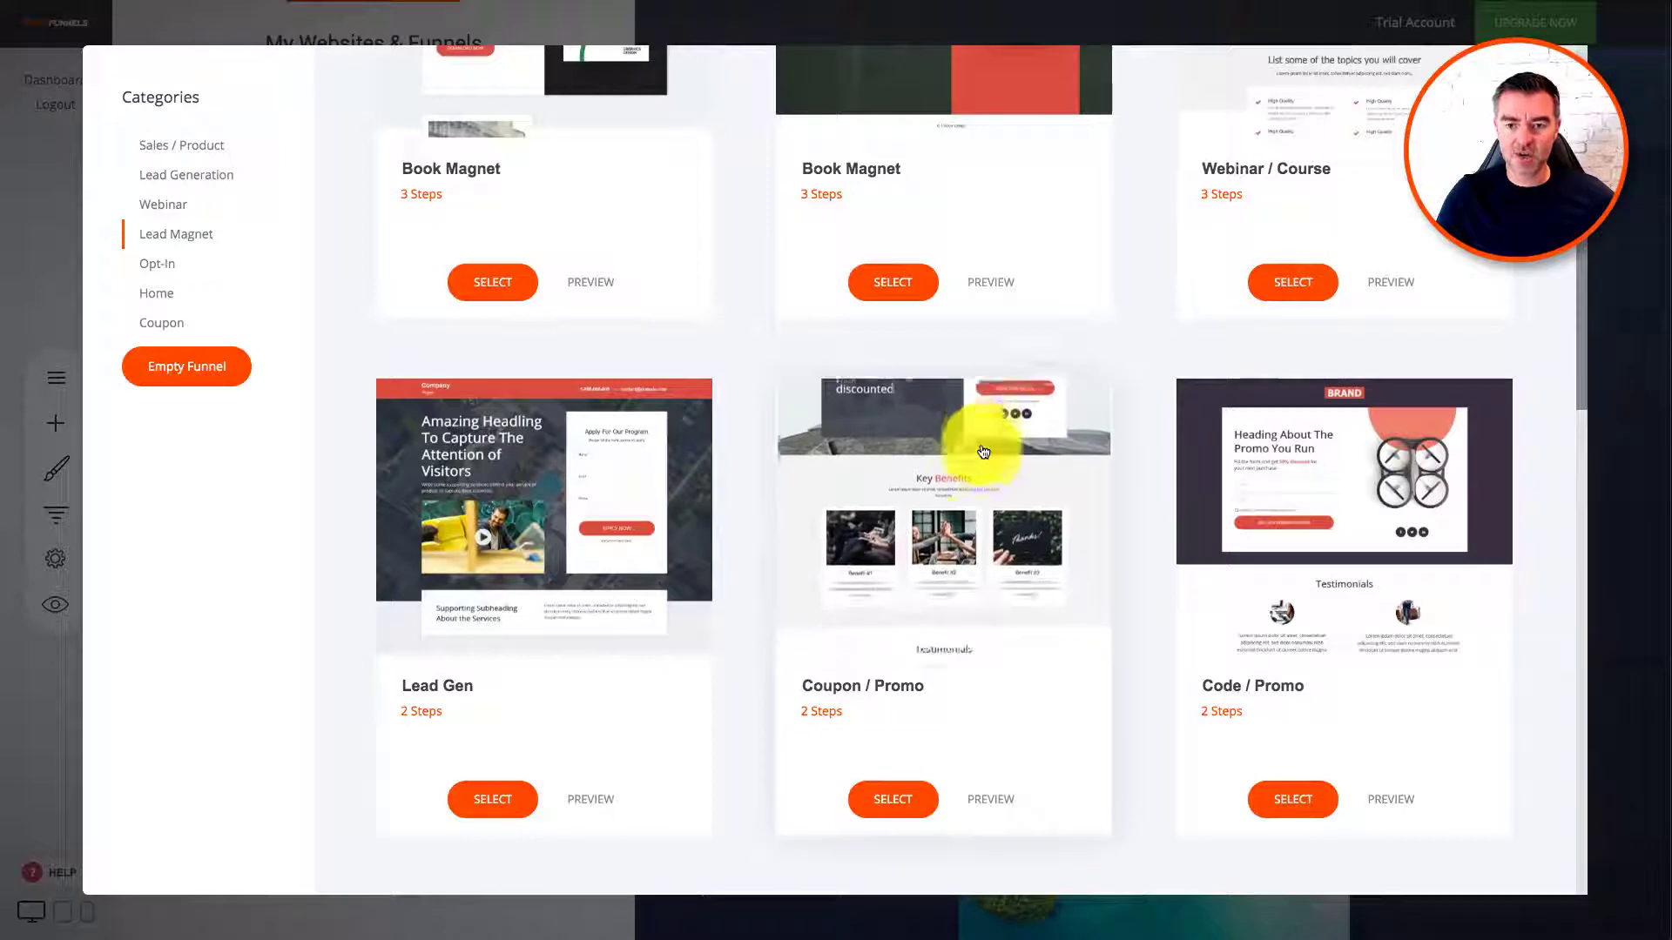
scroll(982, 450, down, 2)
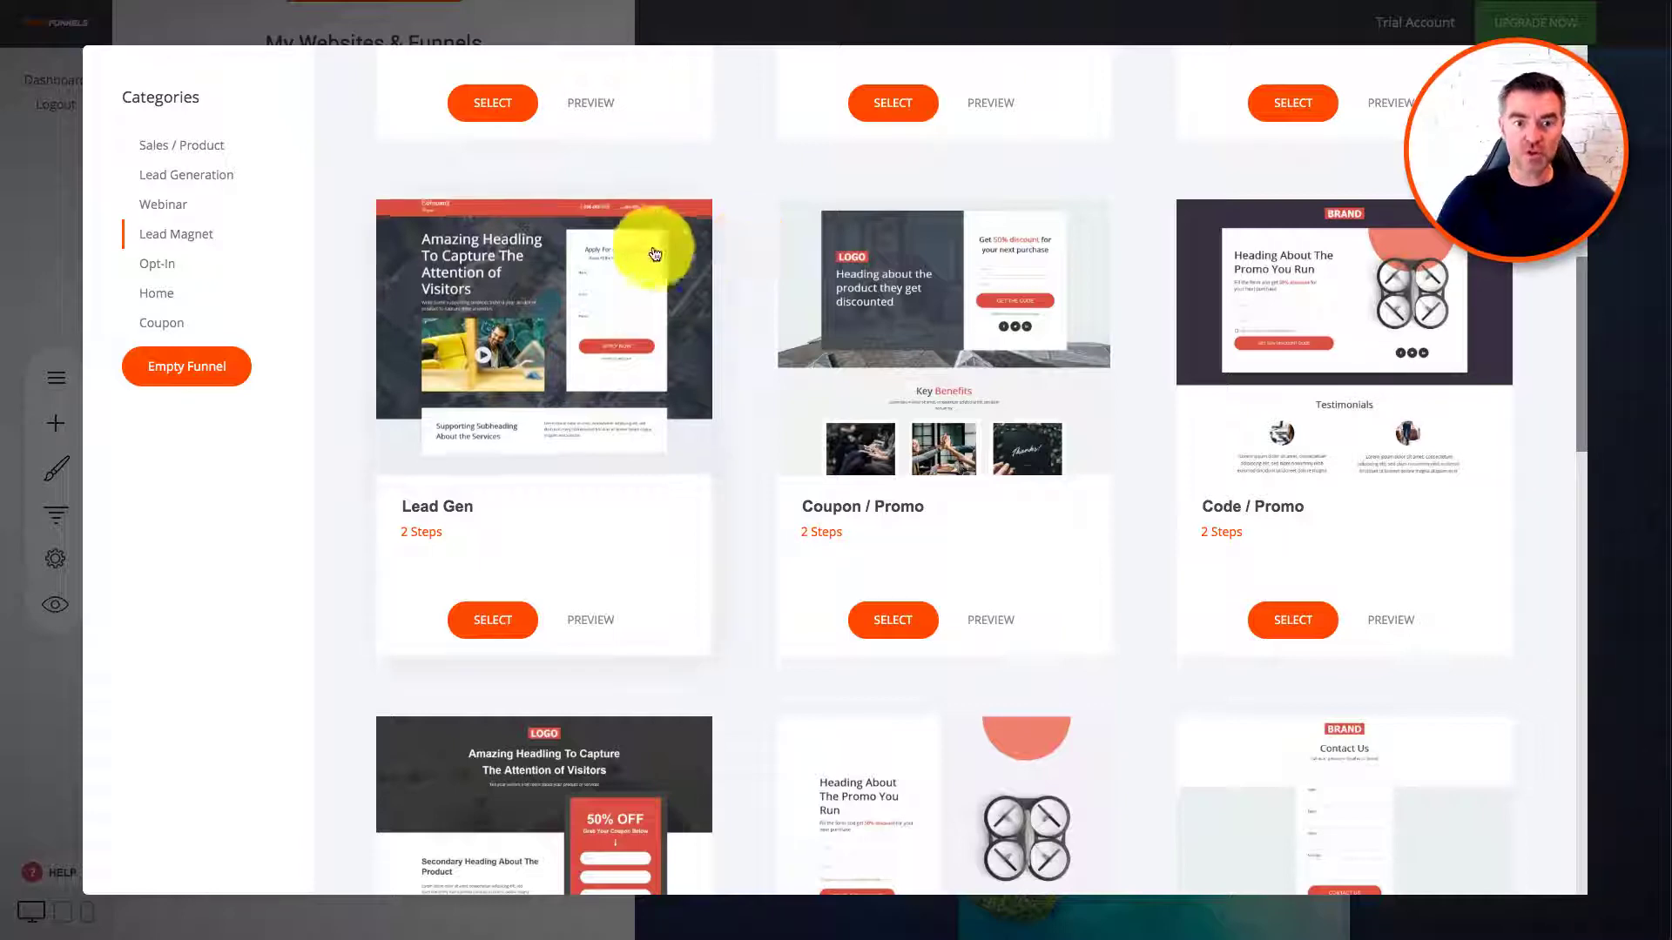
Step: Preview the Lead Gen template and add it as a funnel named 'Wedding Lead Magnet'
click(599, 622)
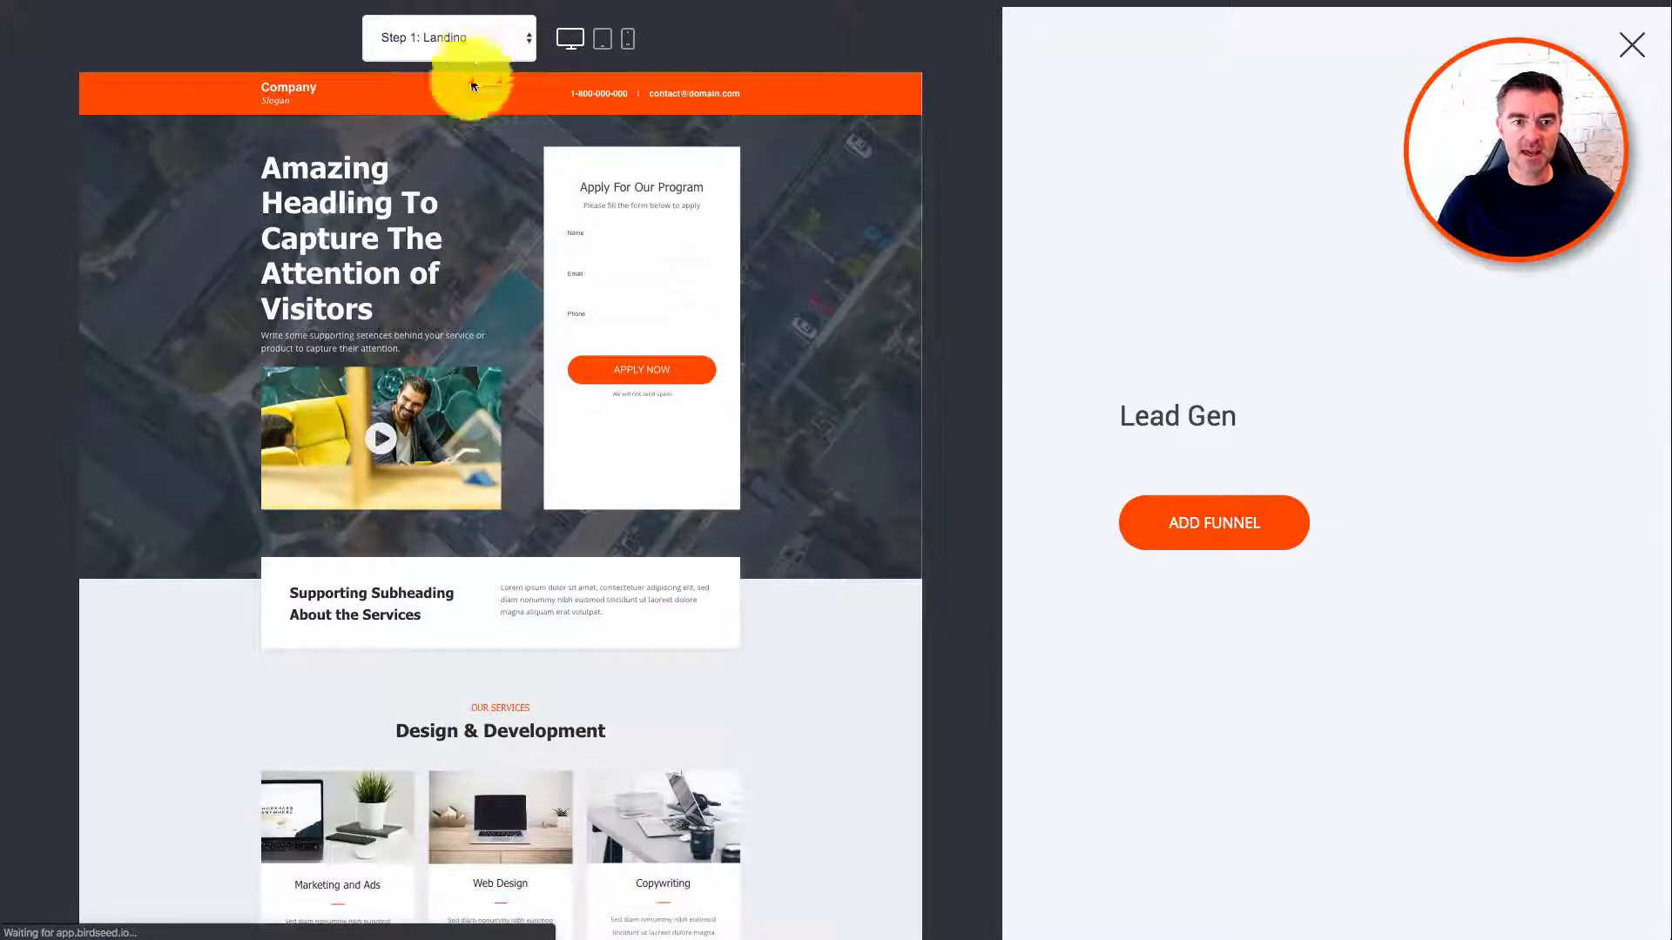
scroll(875, 440, down, 9)
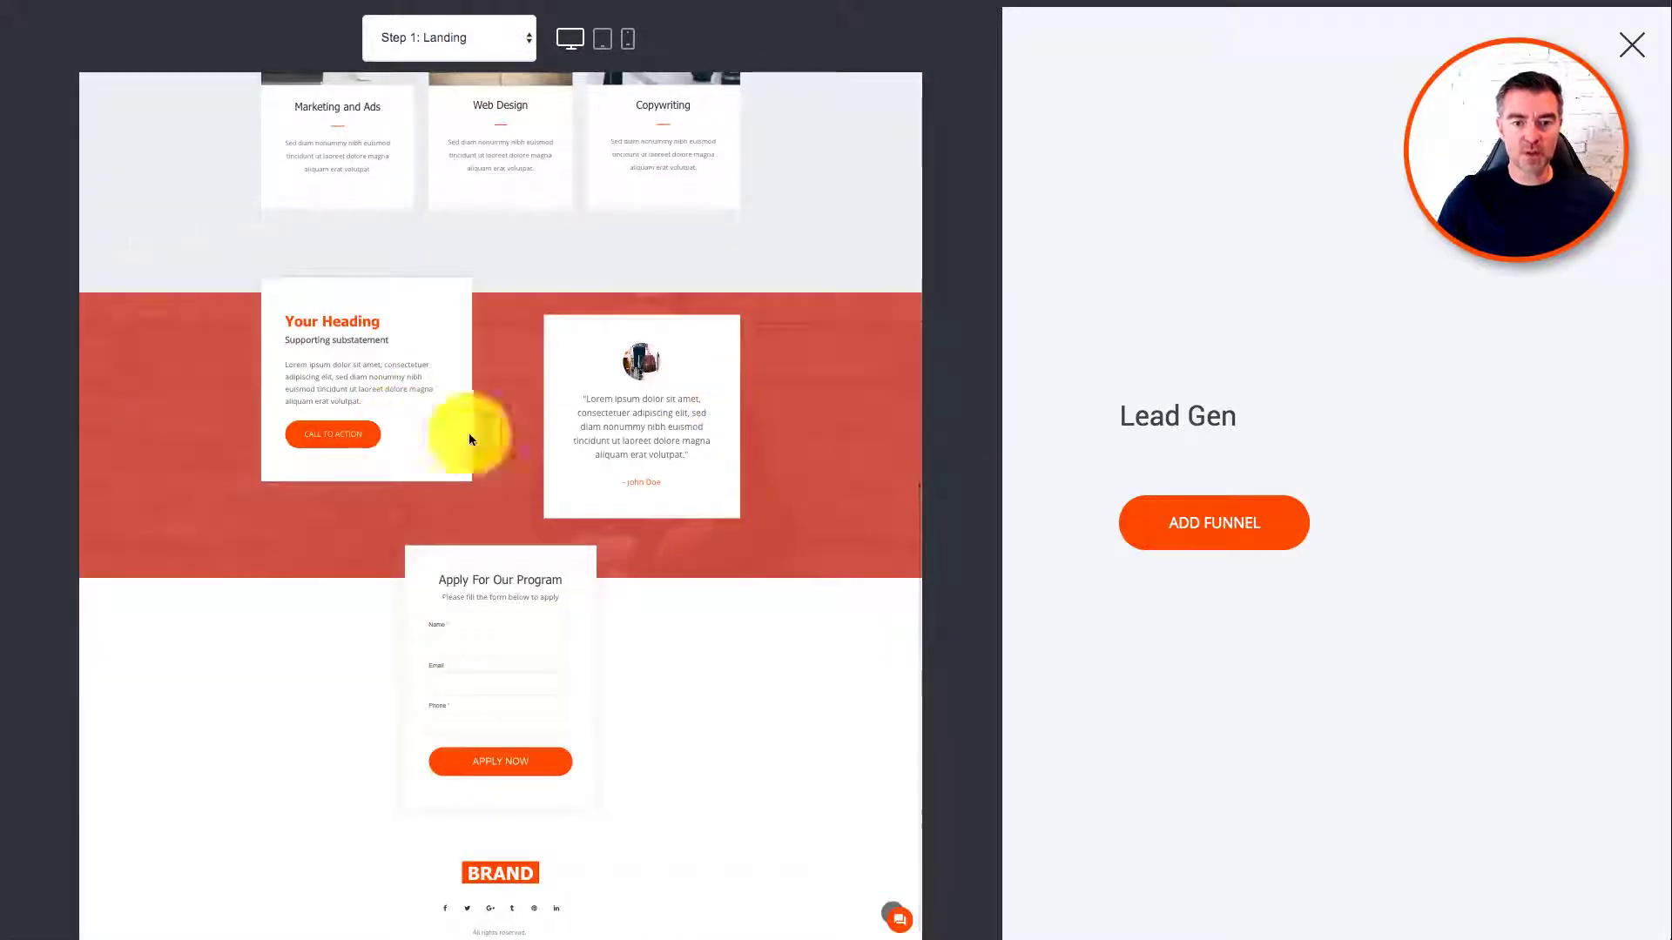
scroll(889, 440, up, 10)
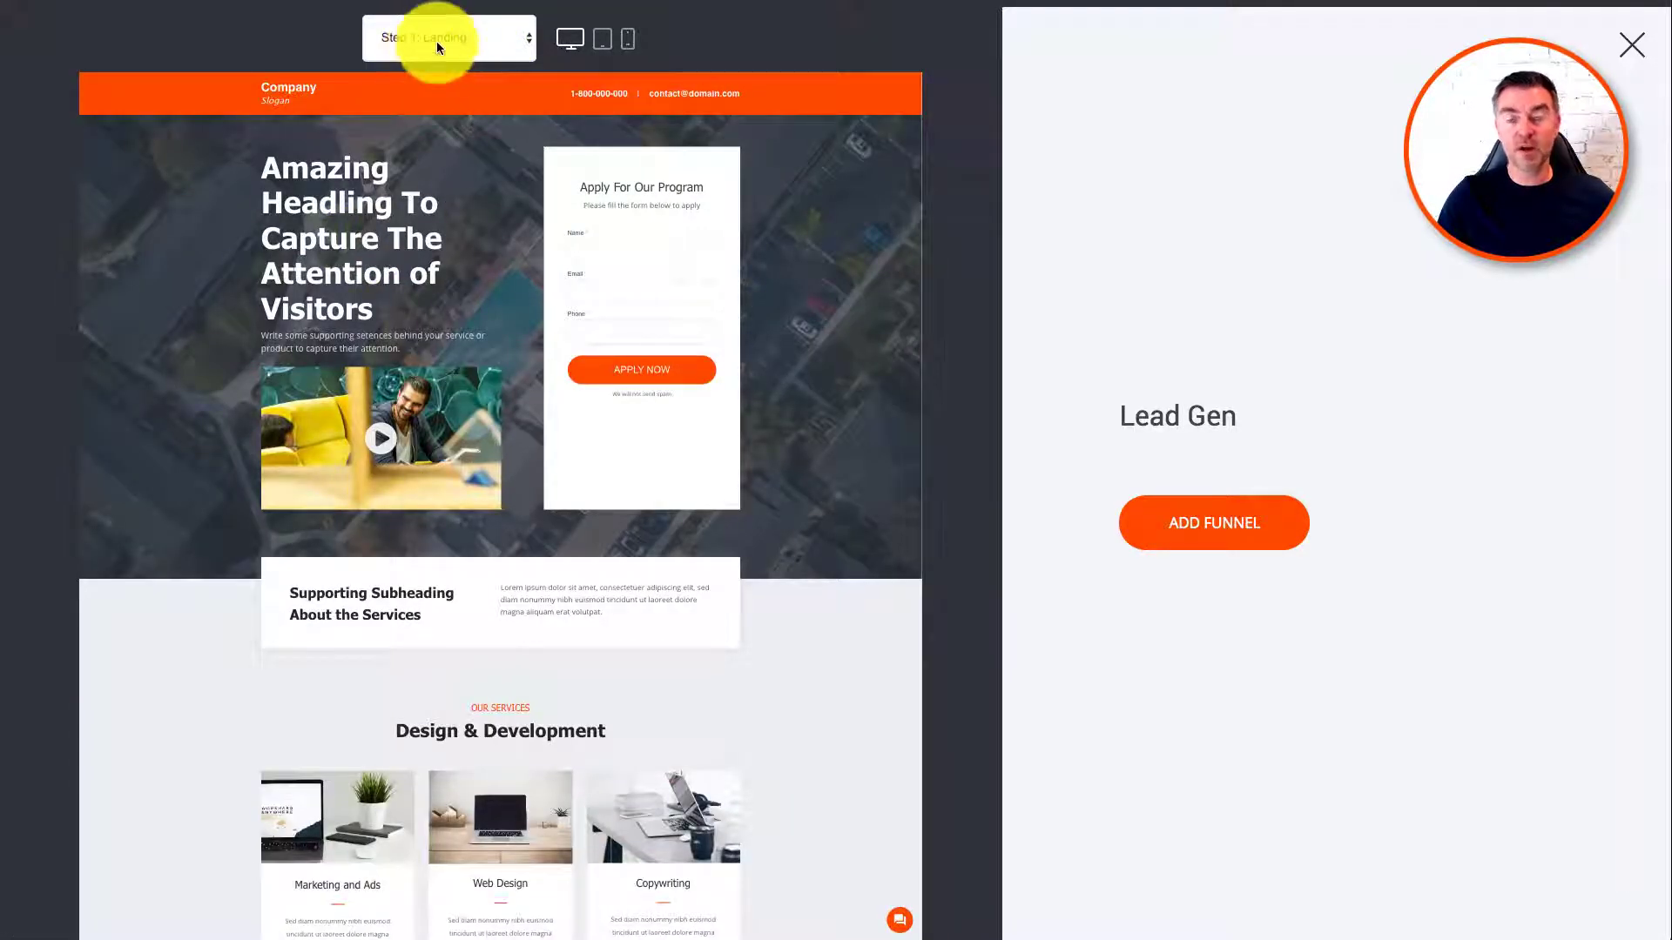
click(1209, 526)
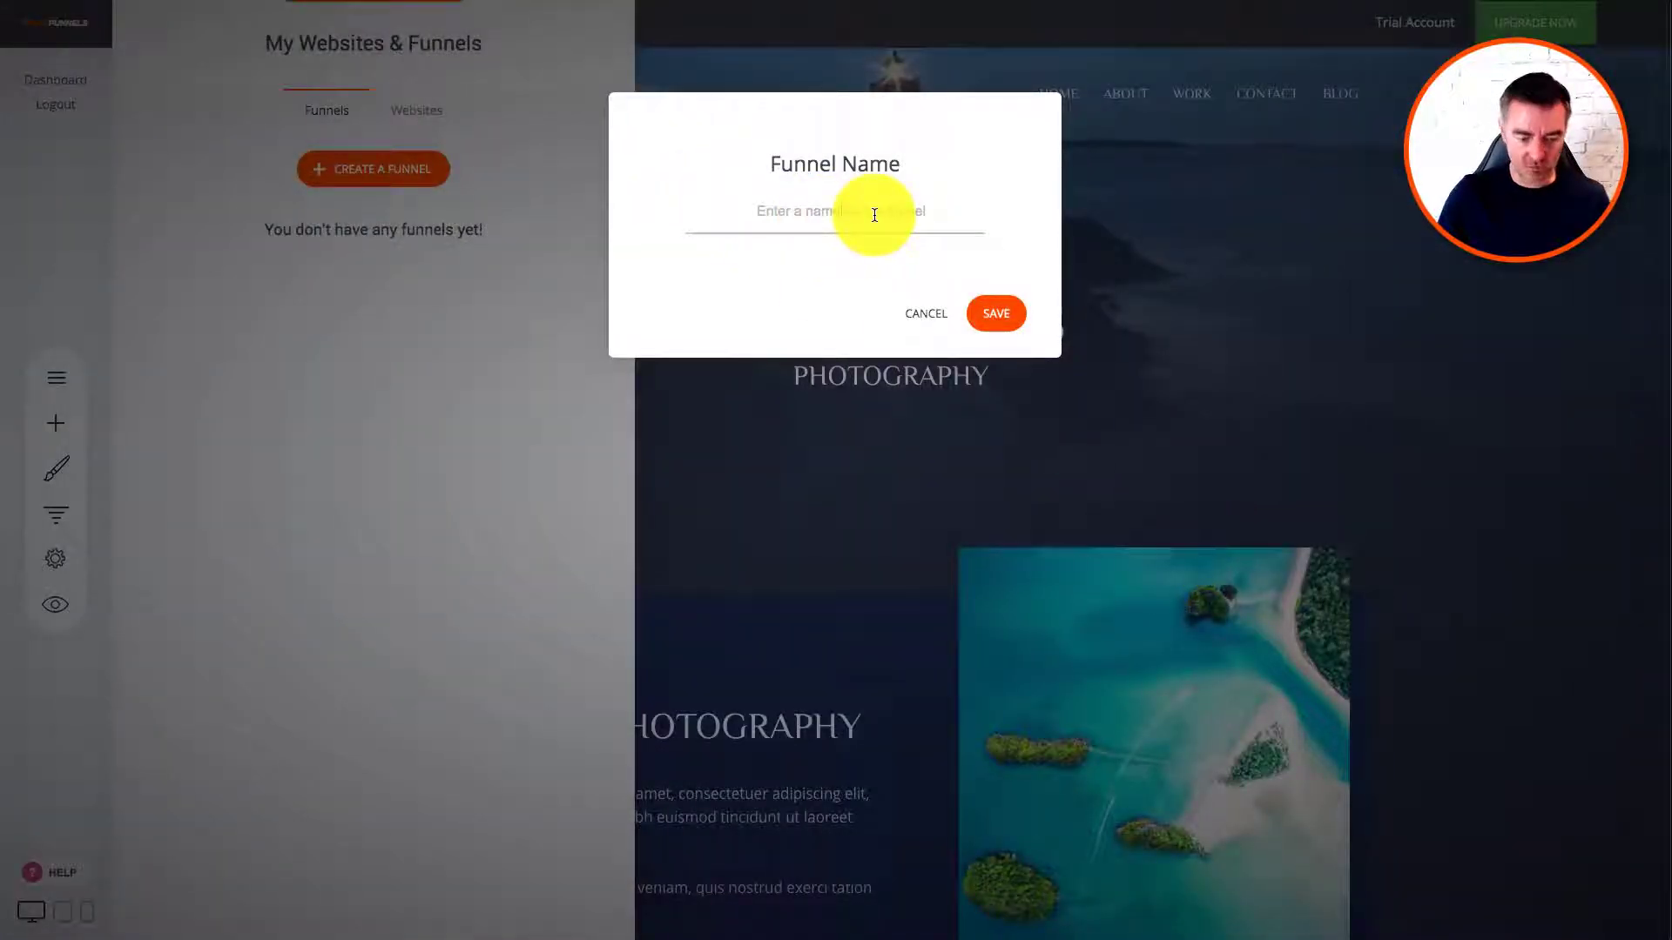
click(874, 215)
text(Wedding Lead Magnet)
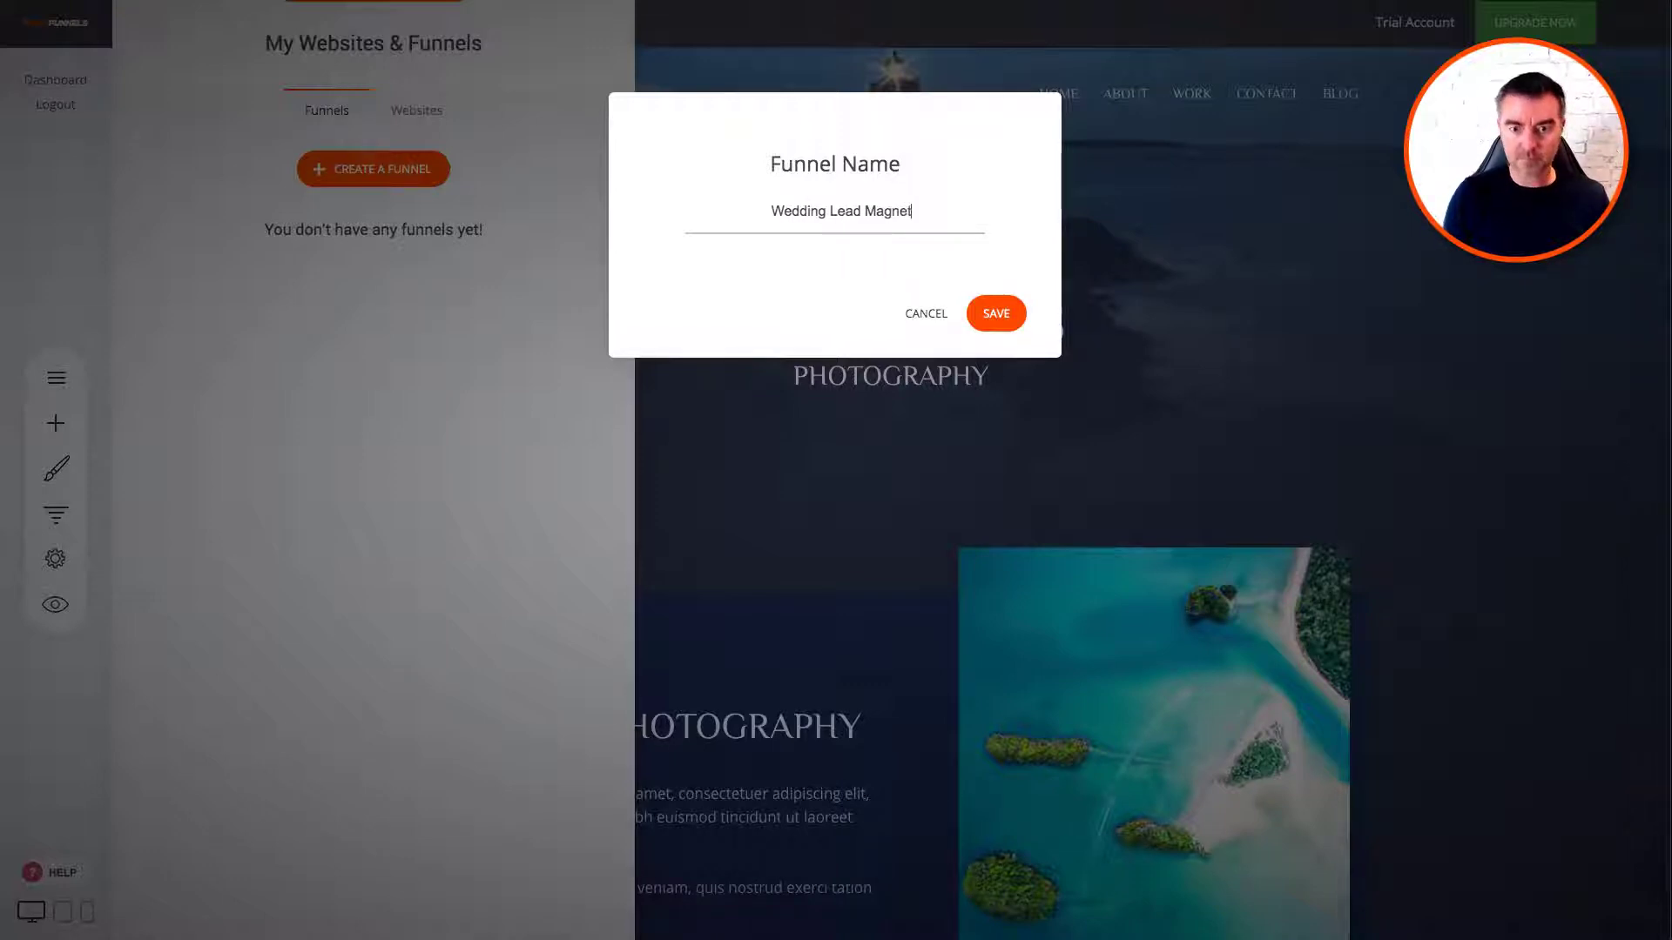
click(998, 315)
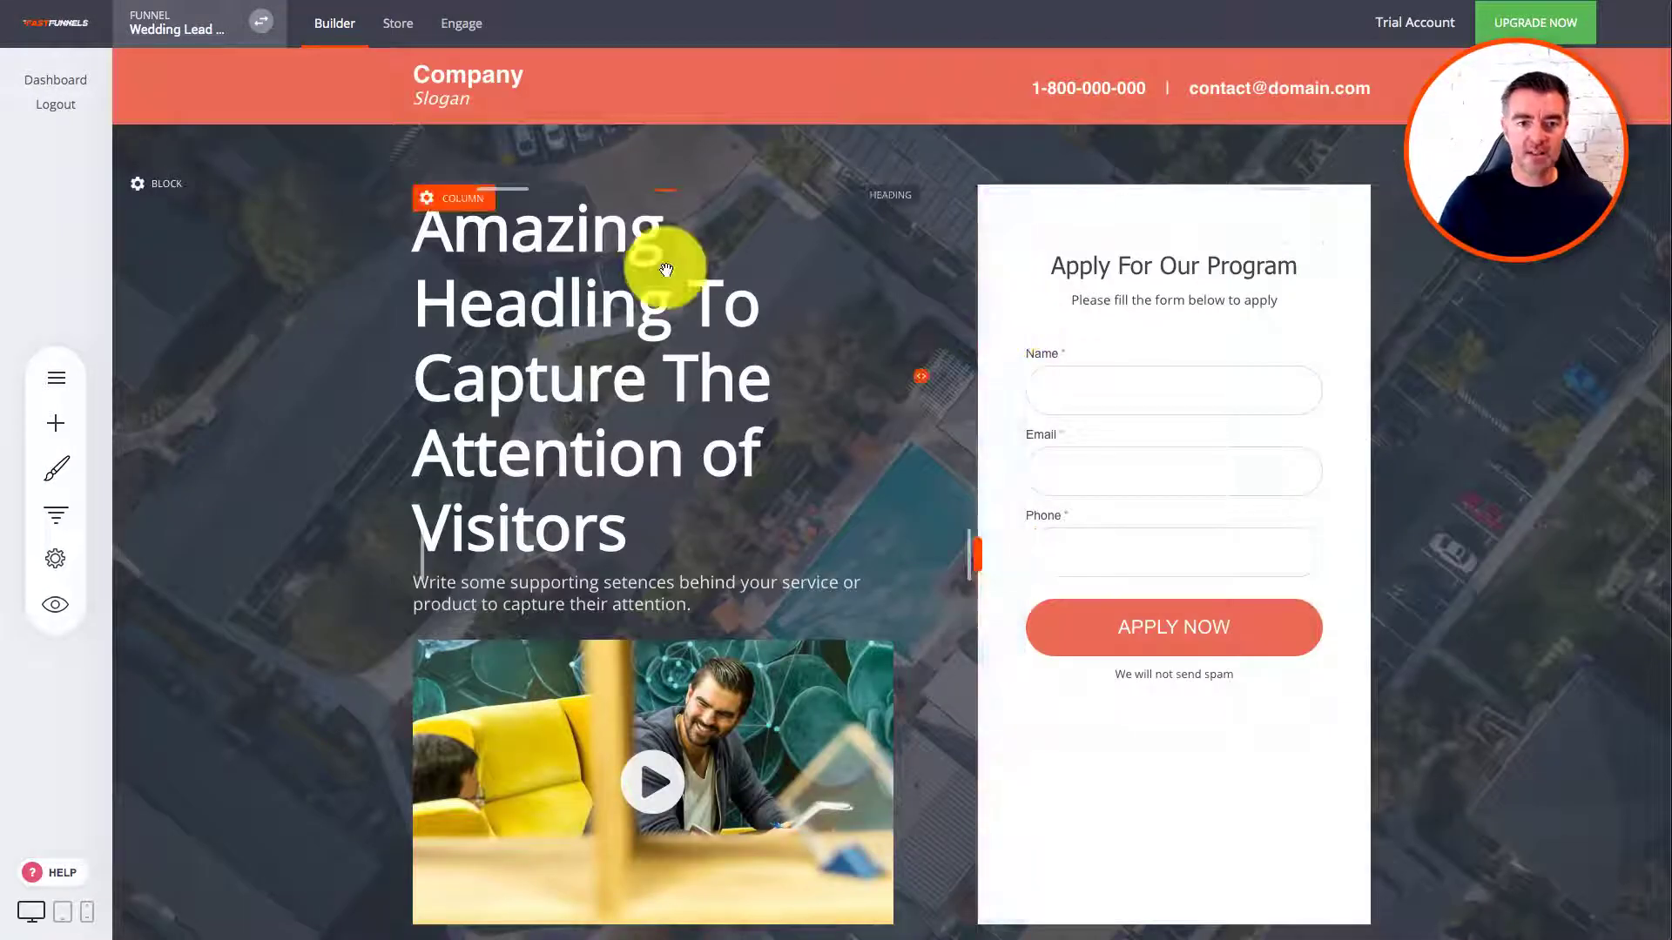
click(667, 268)
click(440, 224)
drag(418, 212, 645, 522)
text(My )
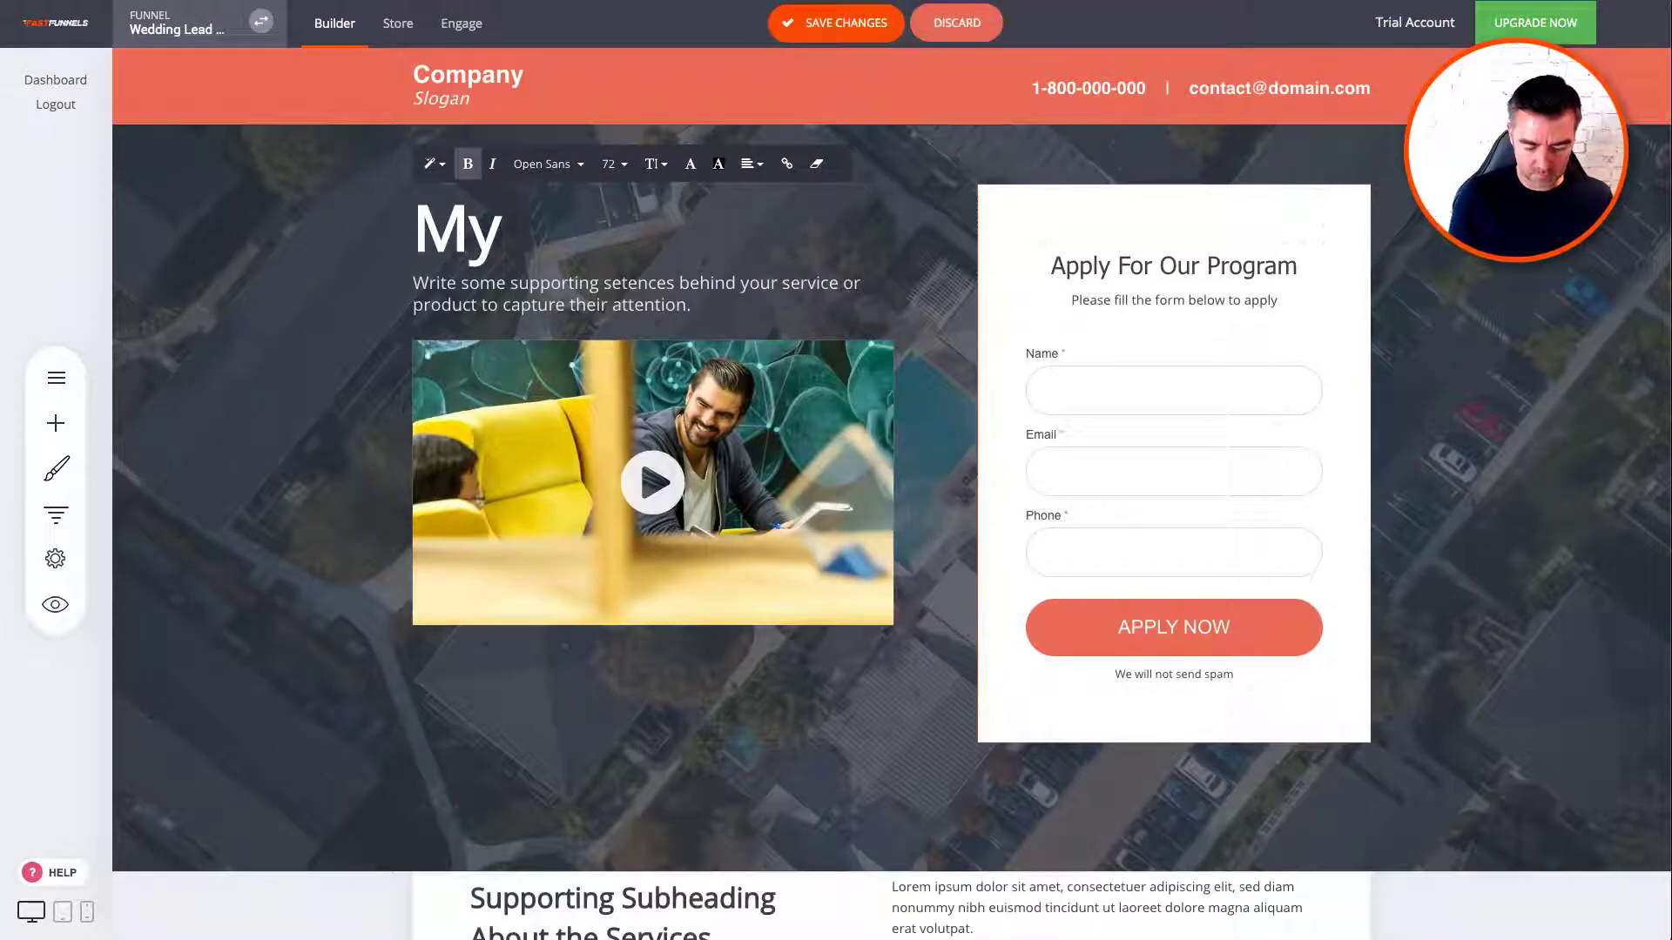
text(Top 10)
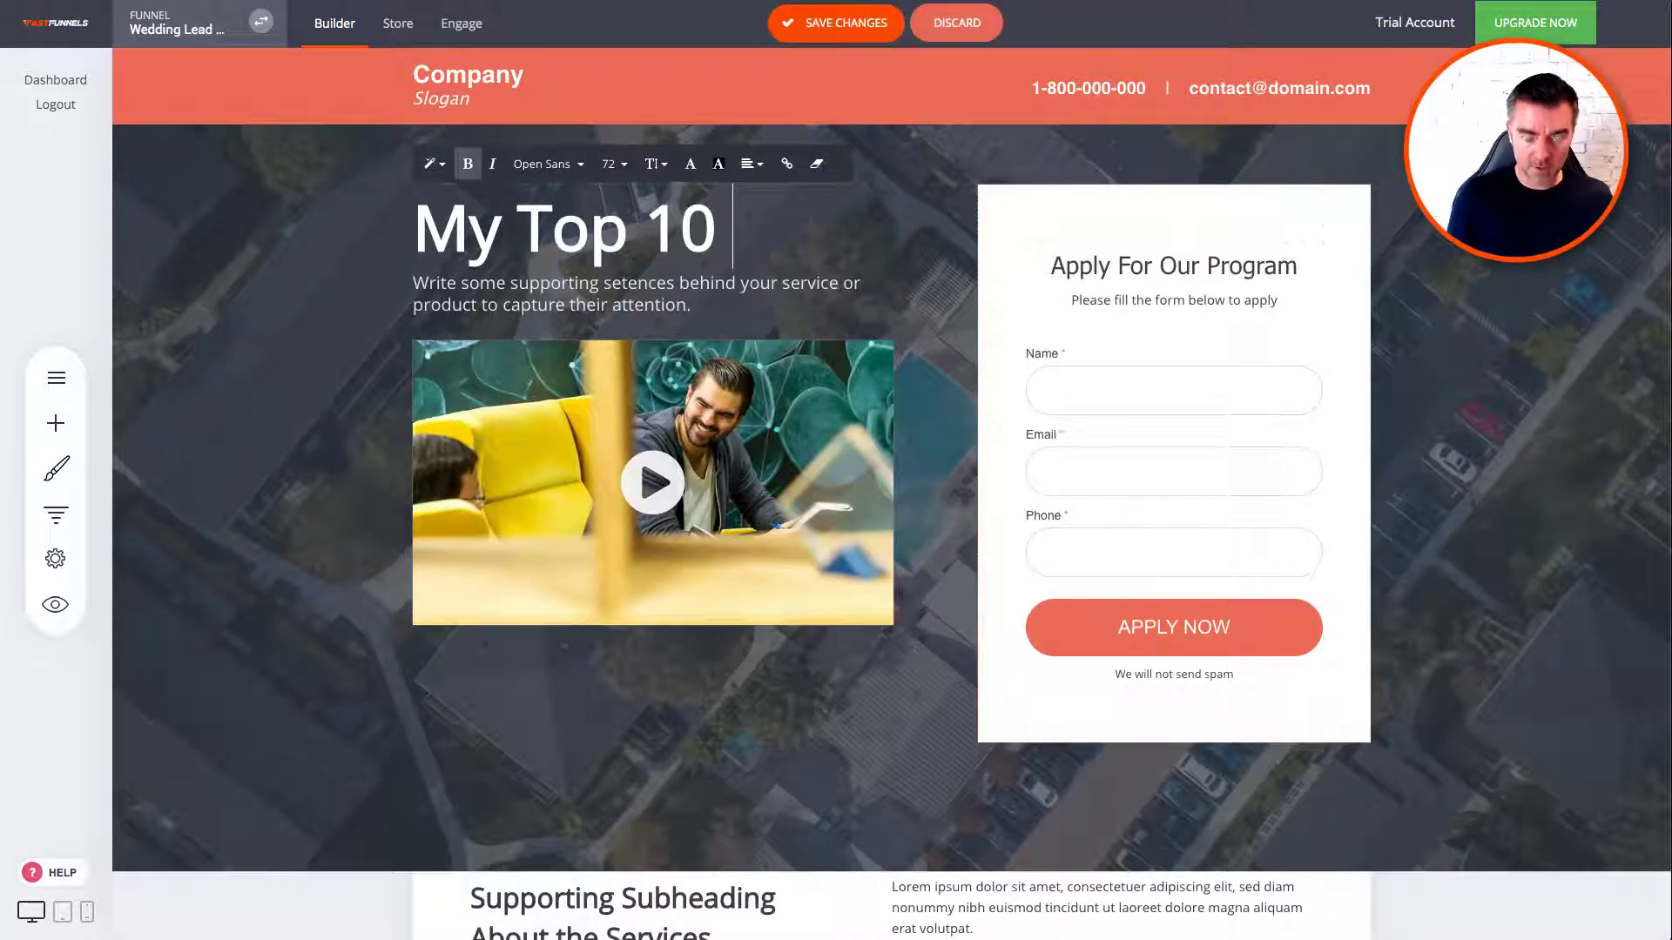
text( Must KNow Tips)
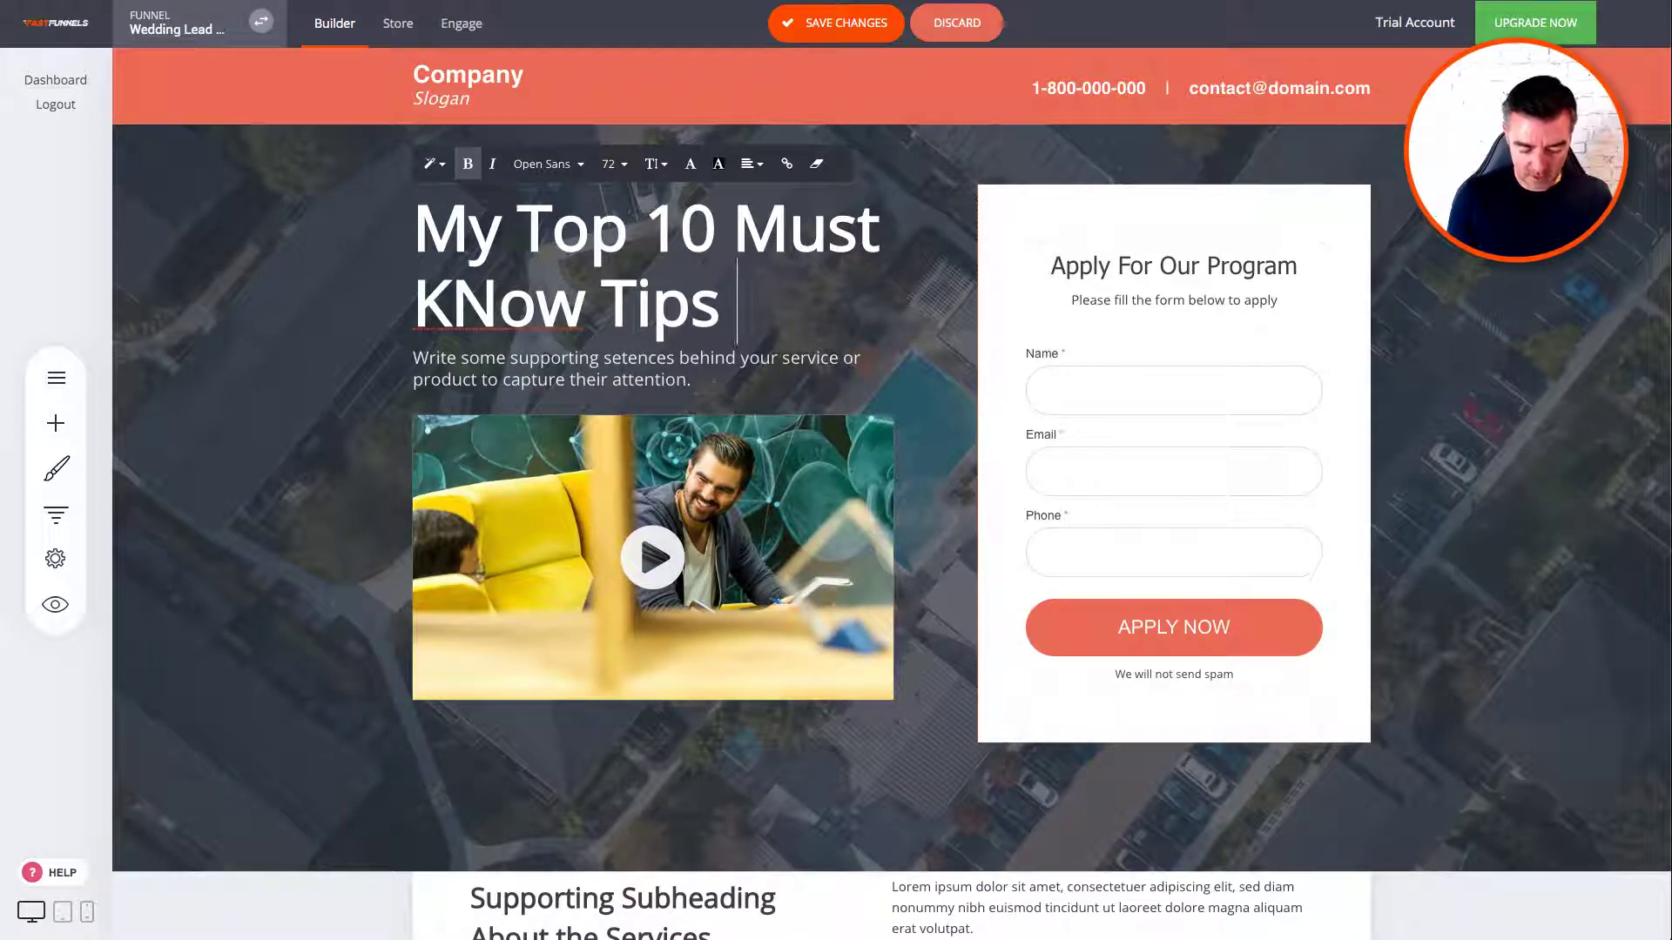
text( to Get The B)
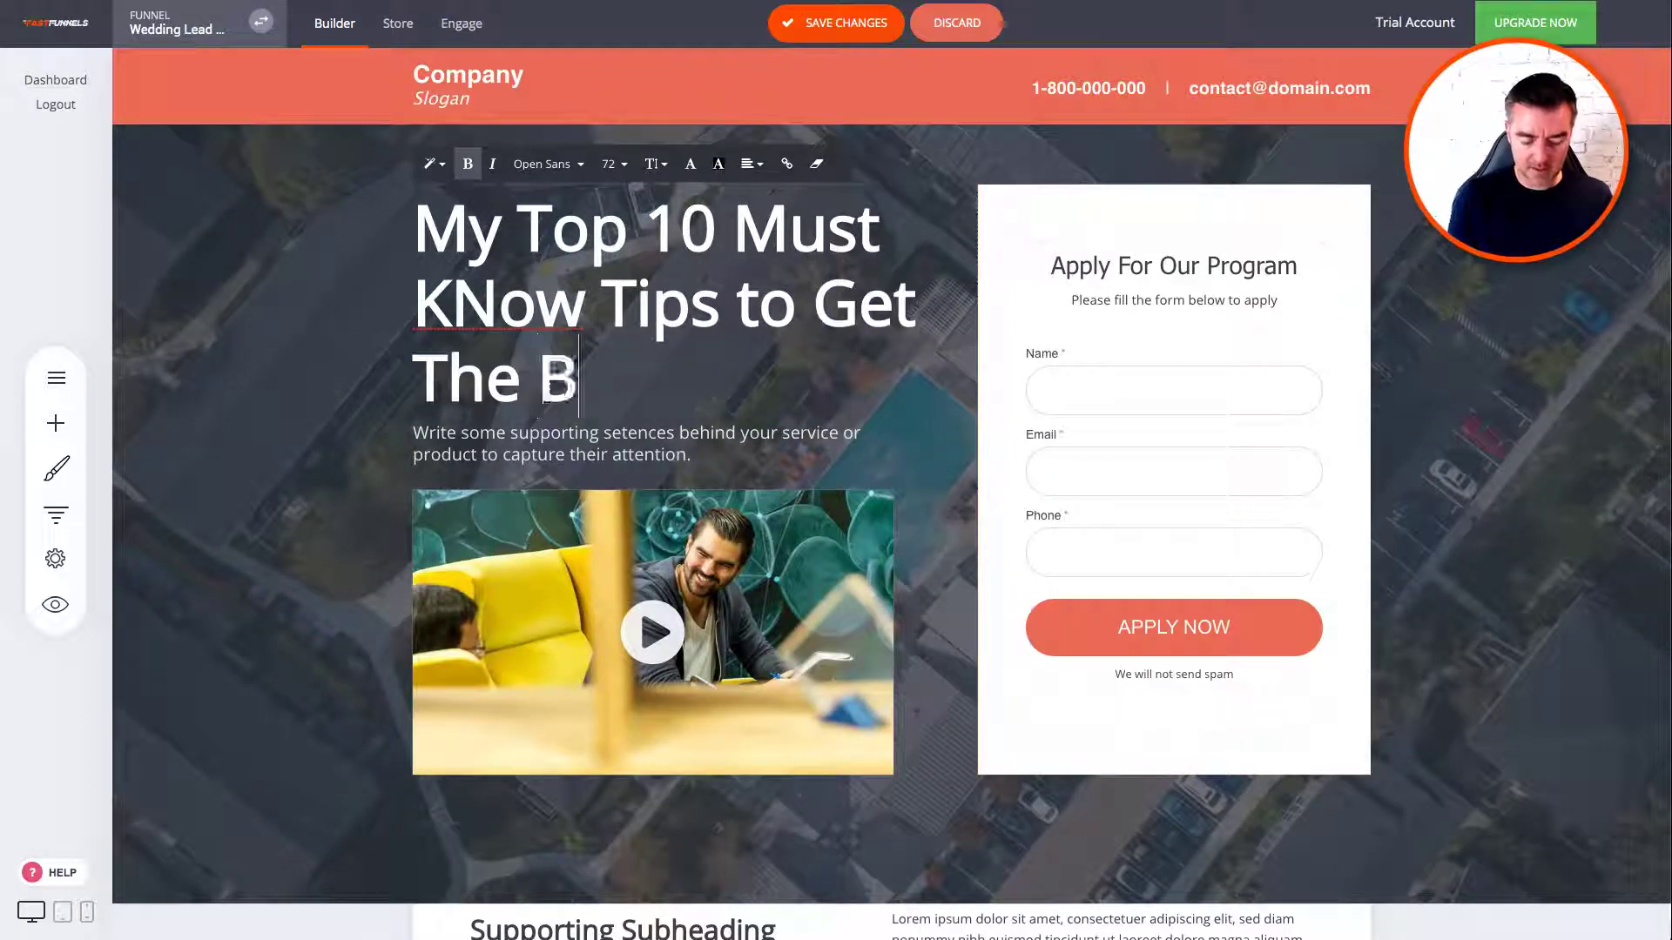
text(est Wedding P)
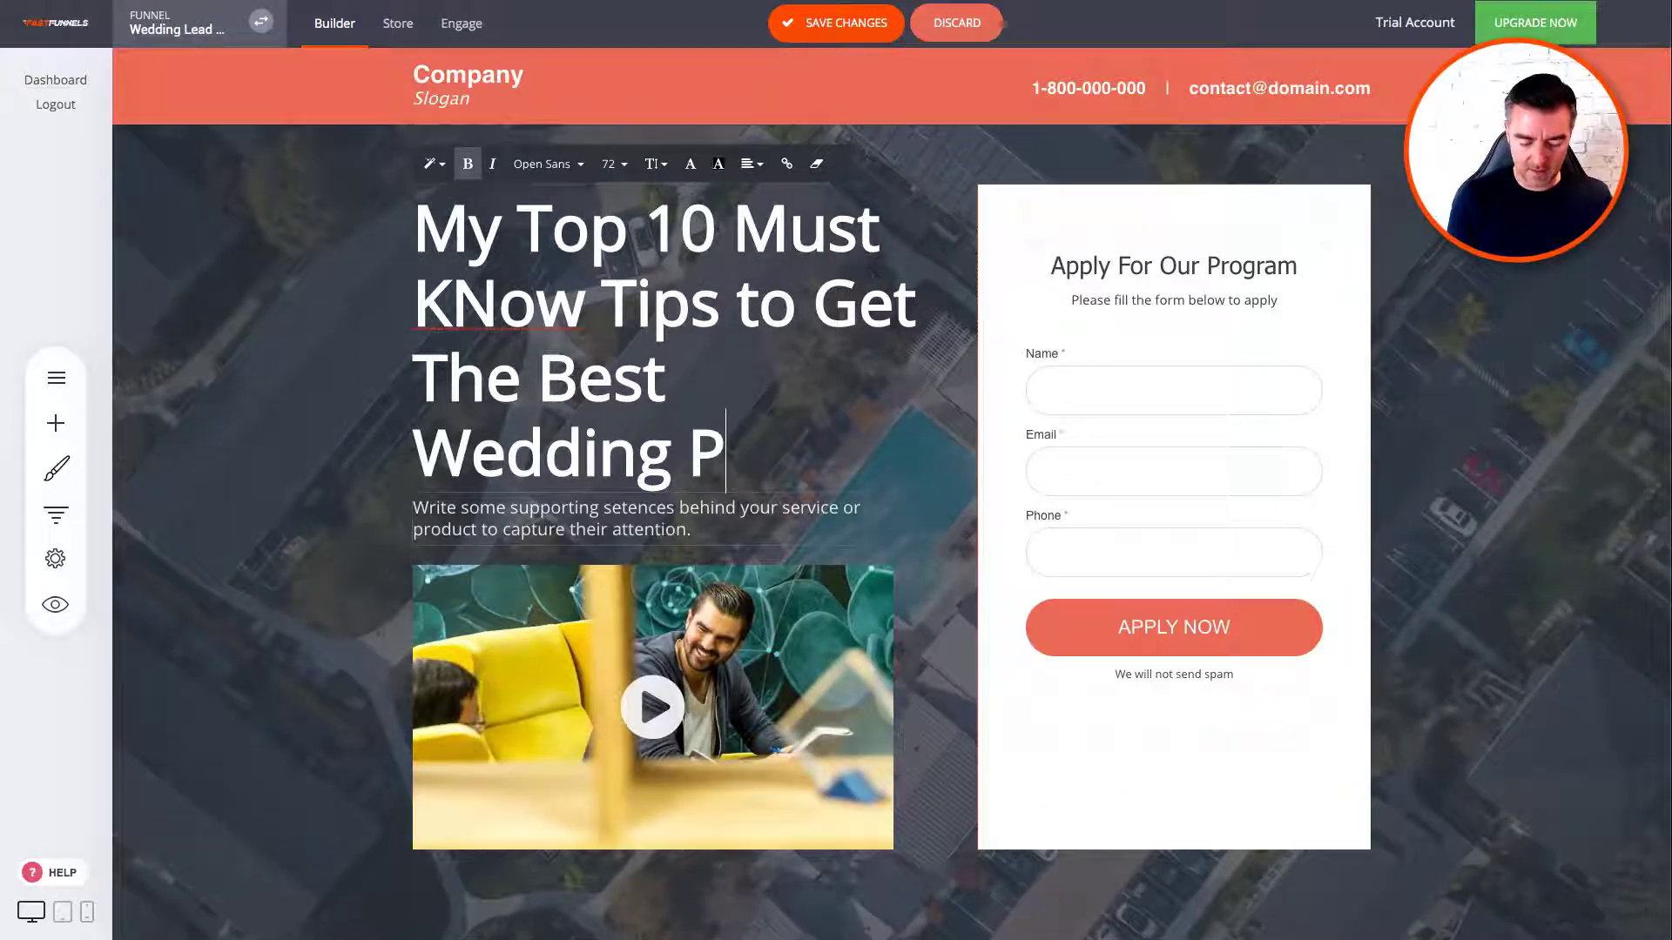
text(hotos)
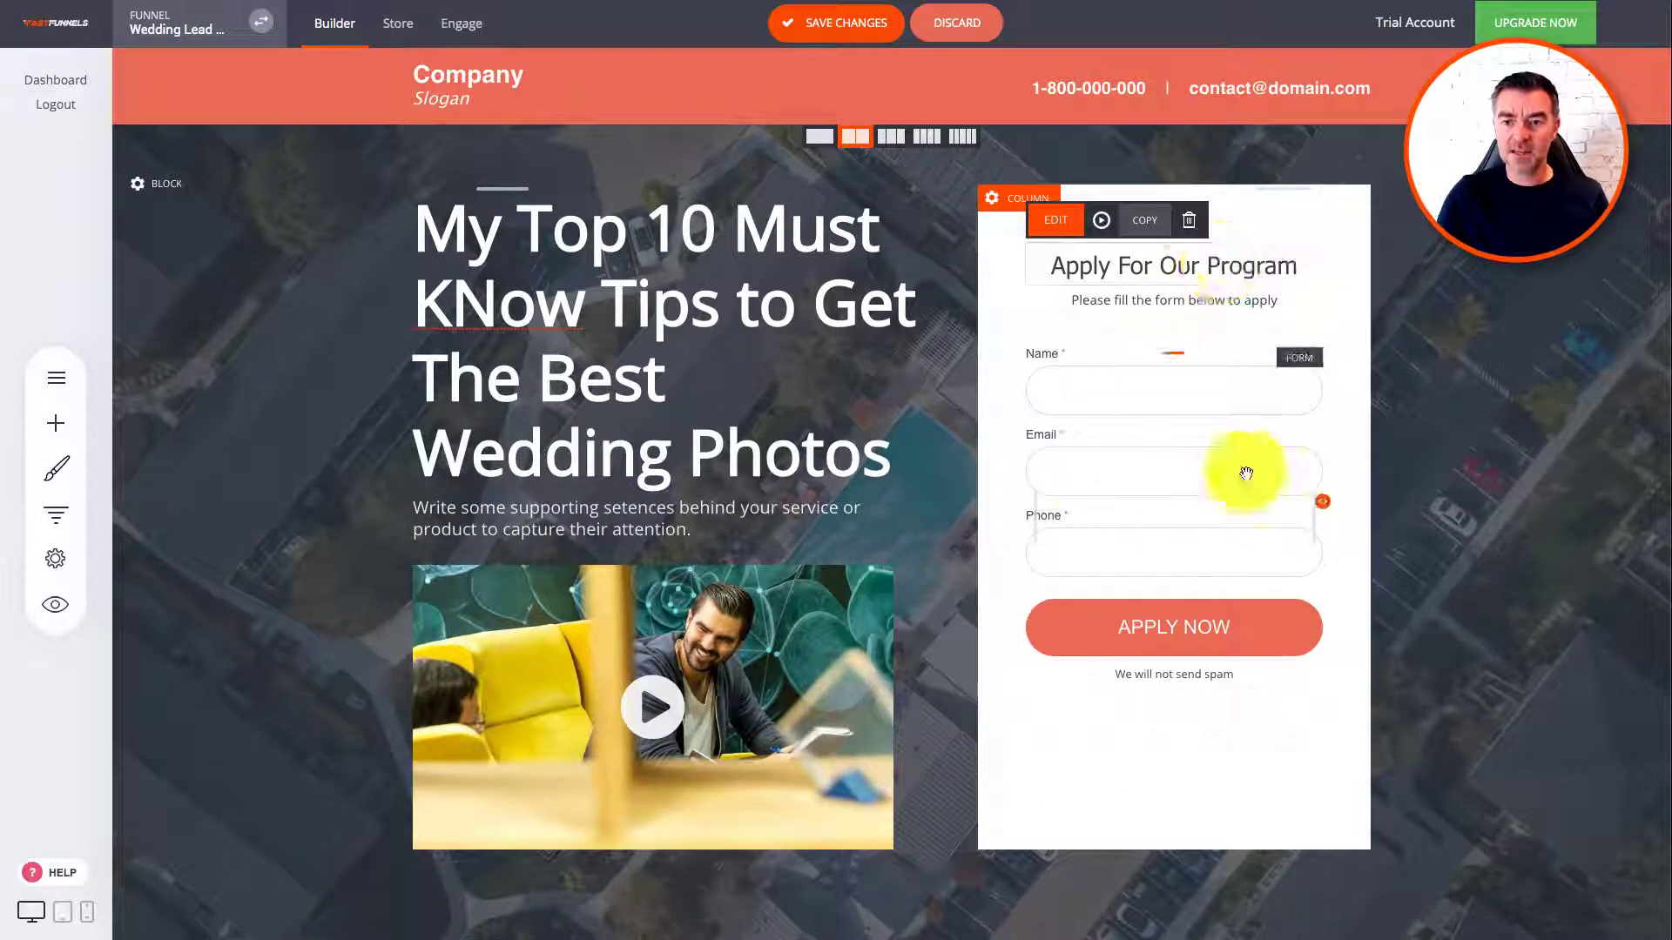
click(1123, 388)
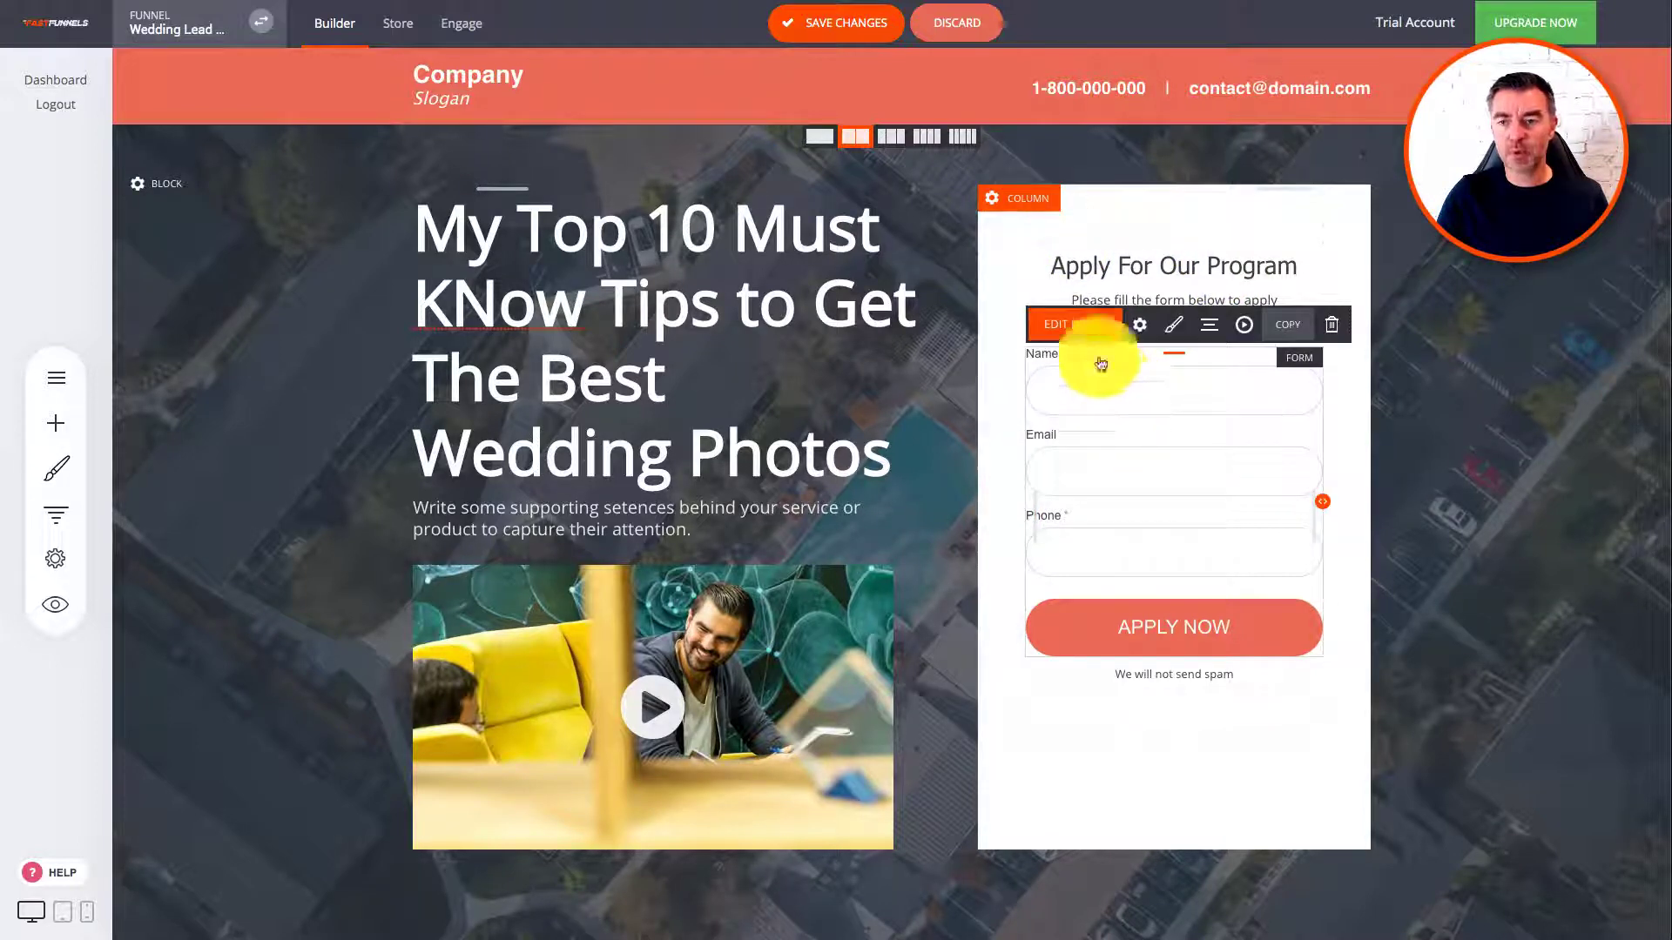
click(1096, 331)
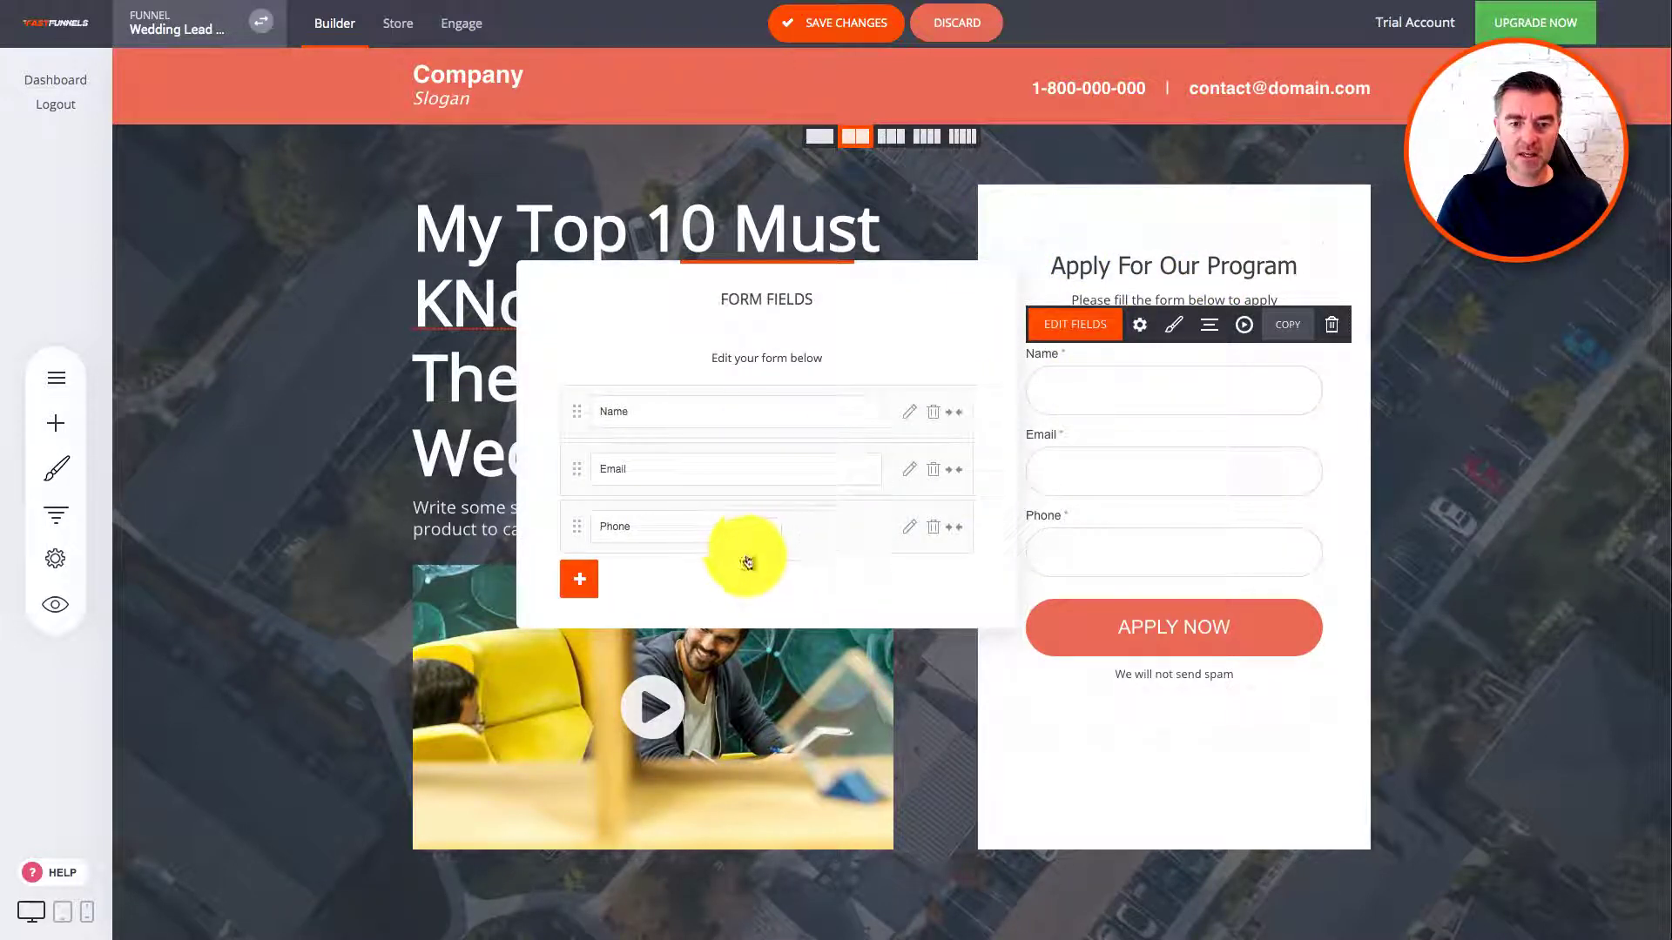
click(672, 526)
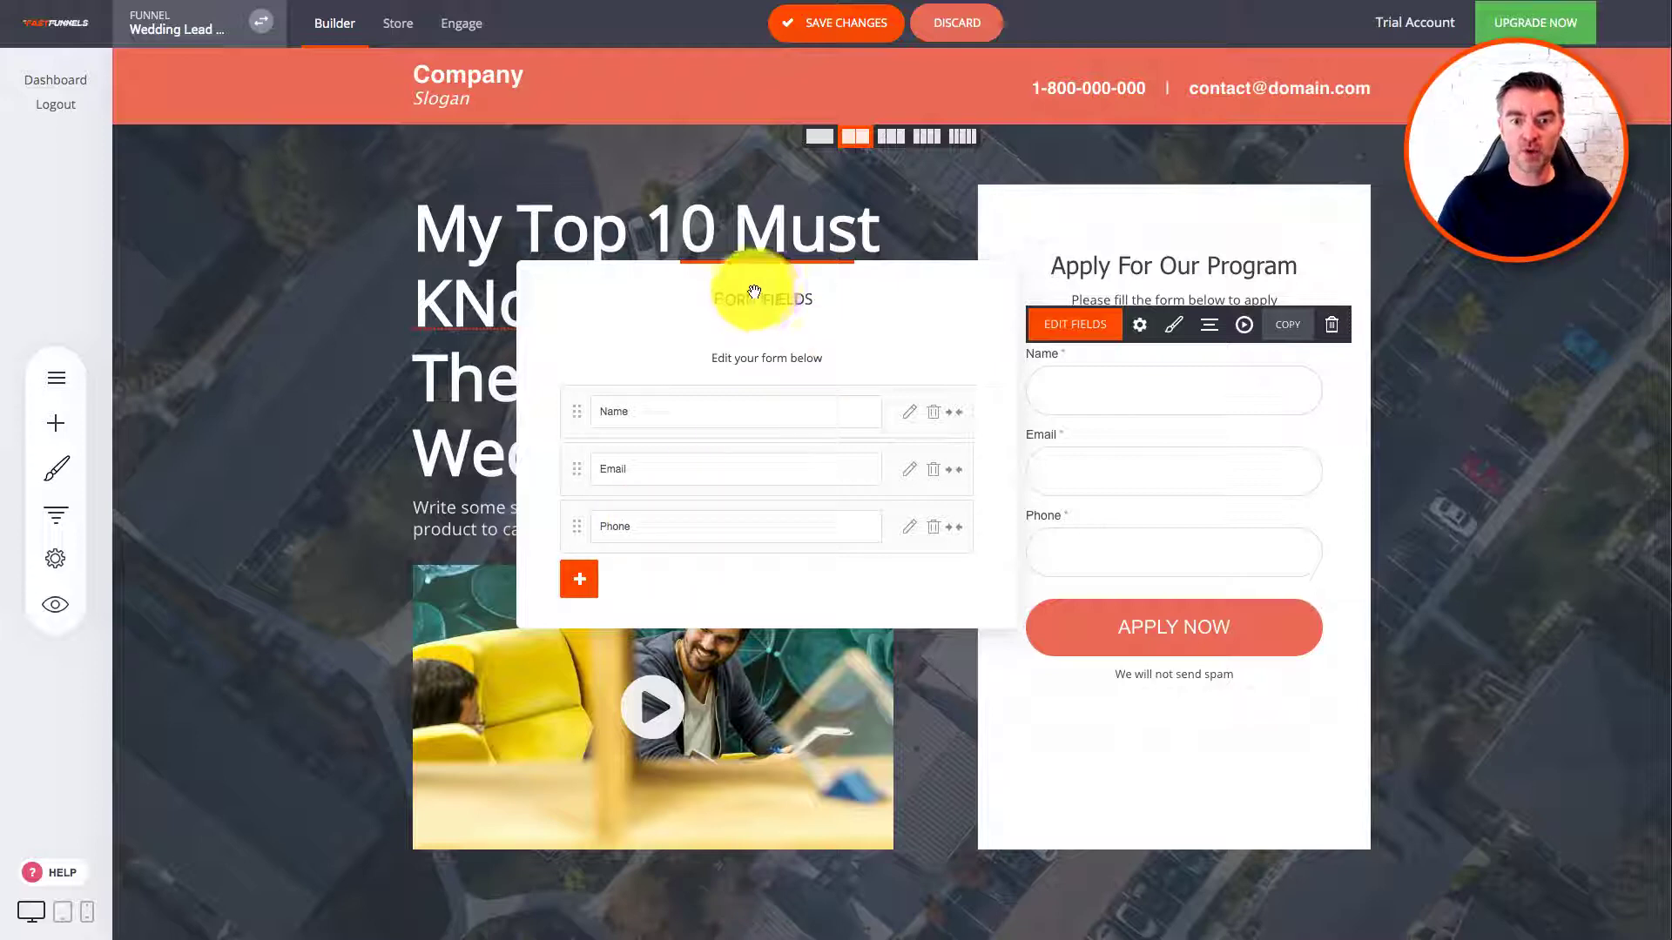
click(898, 223)
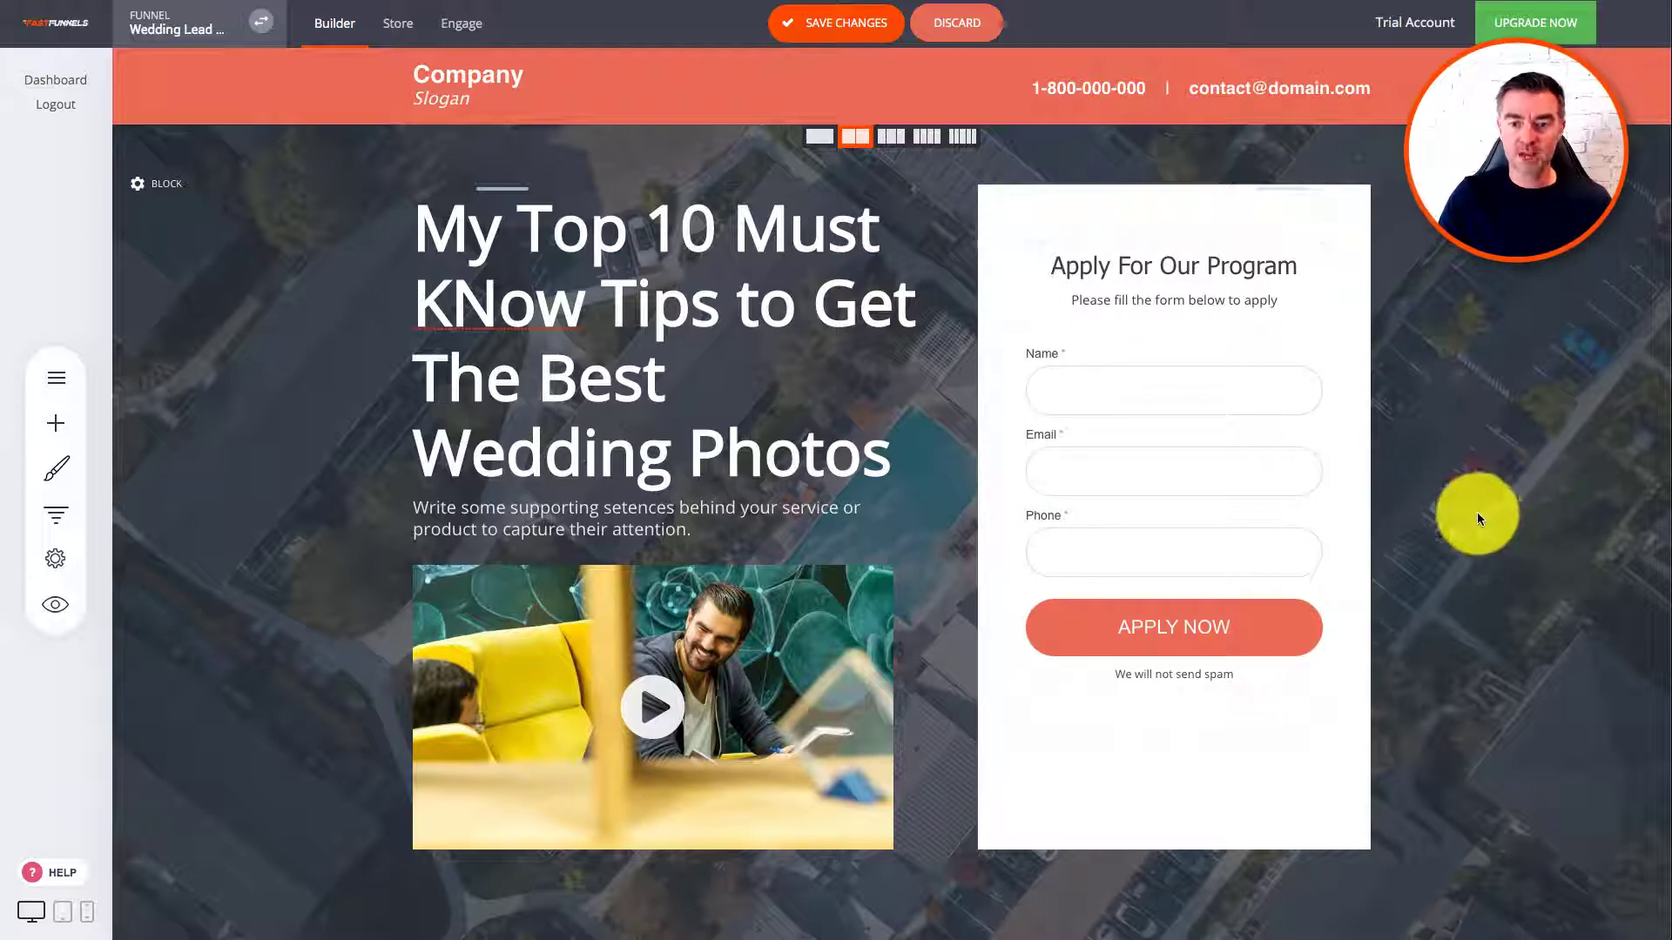
scroll(1082, 522, down, 4)
scroll(1079, 492, up, 4)
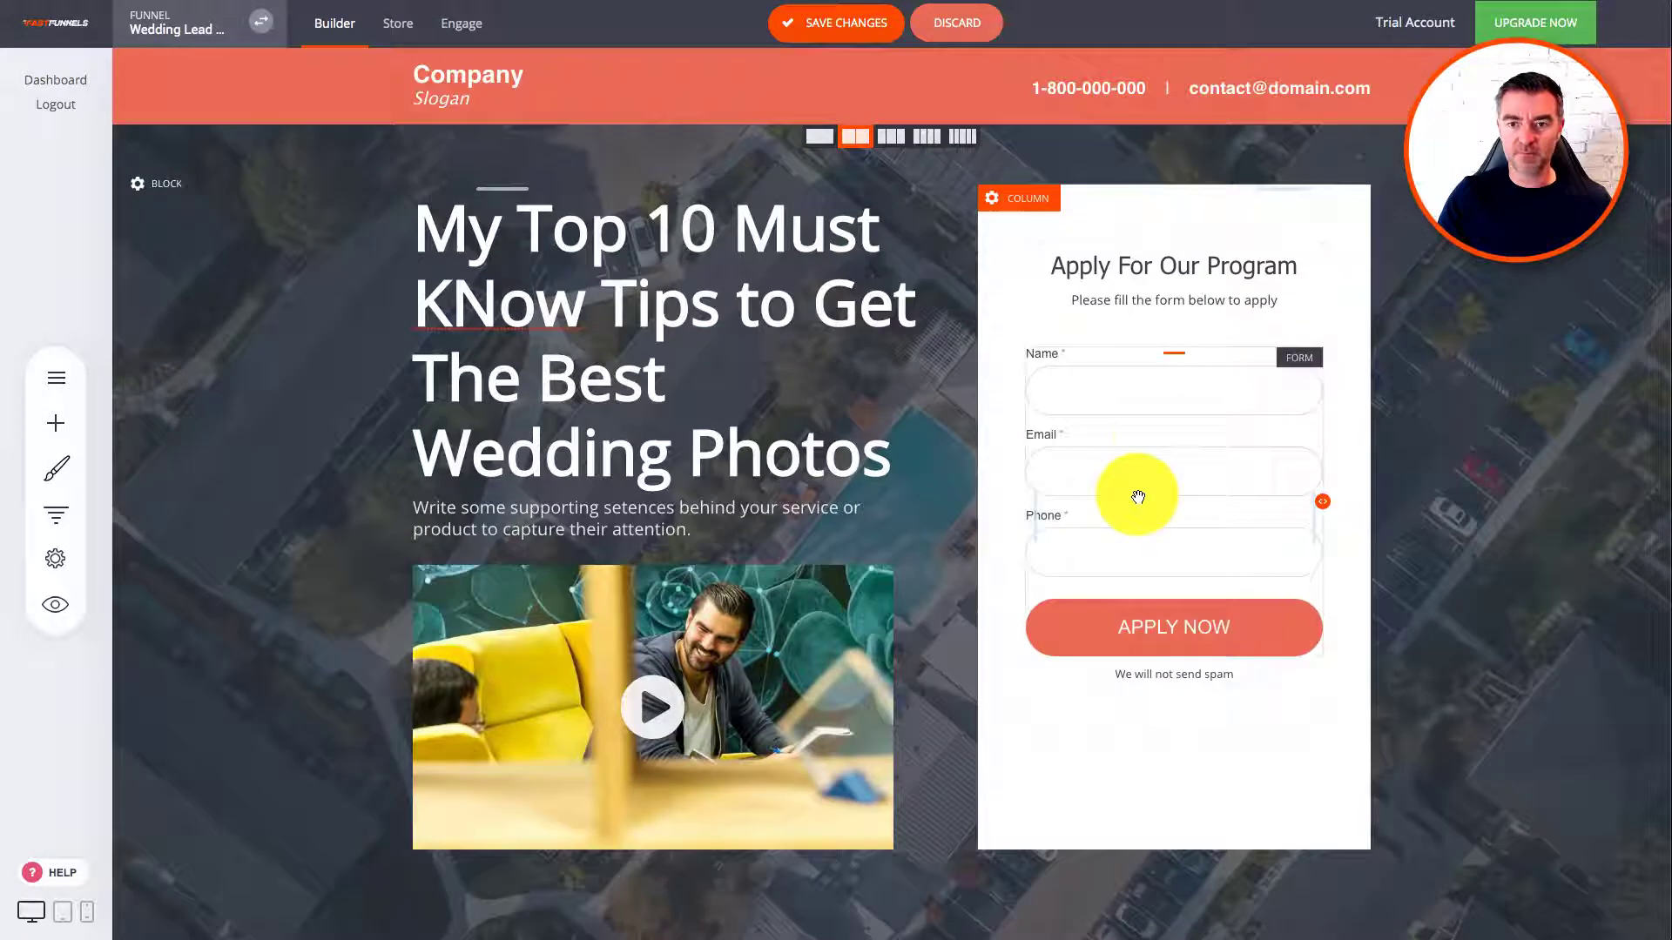
click(1149, 416)
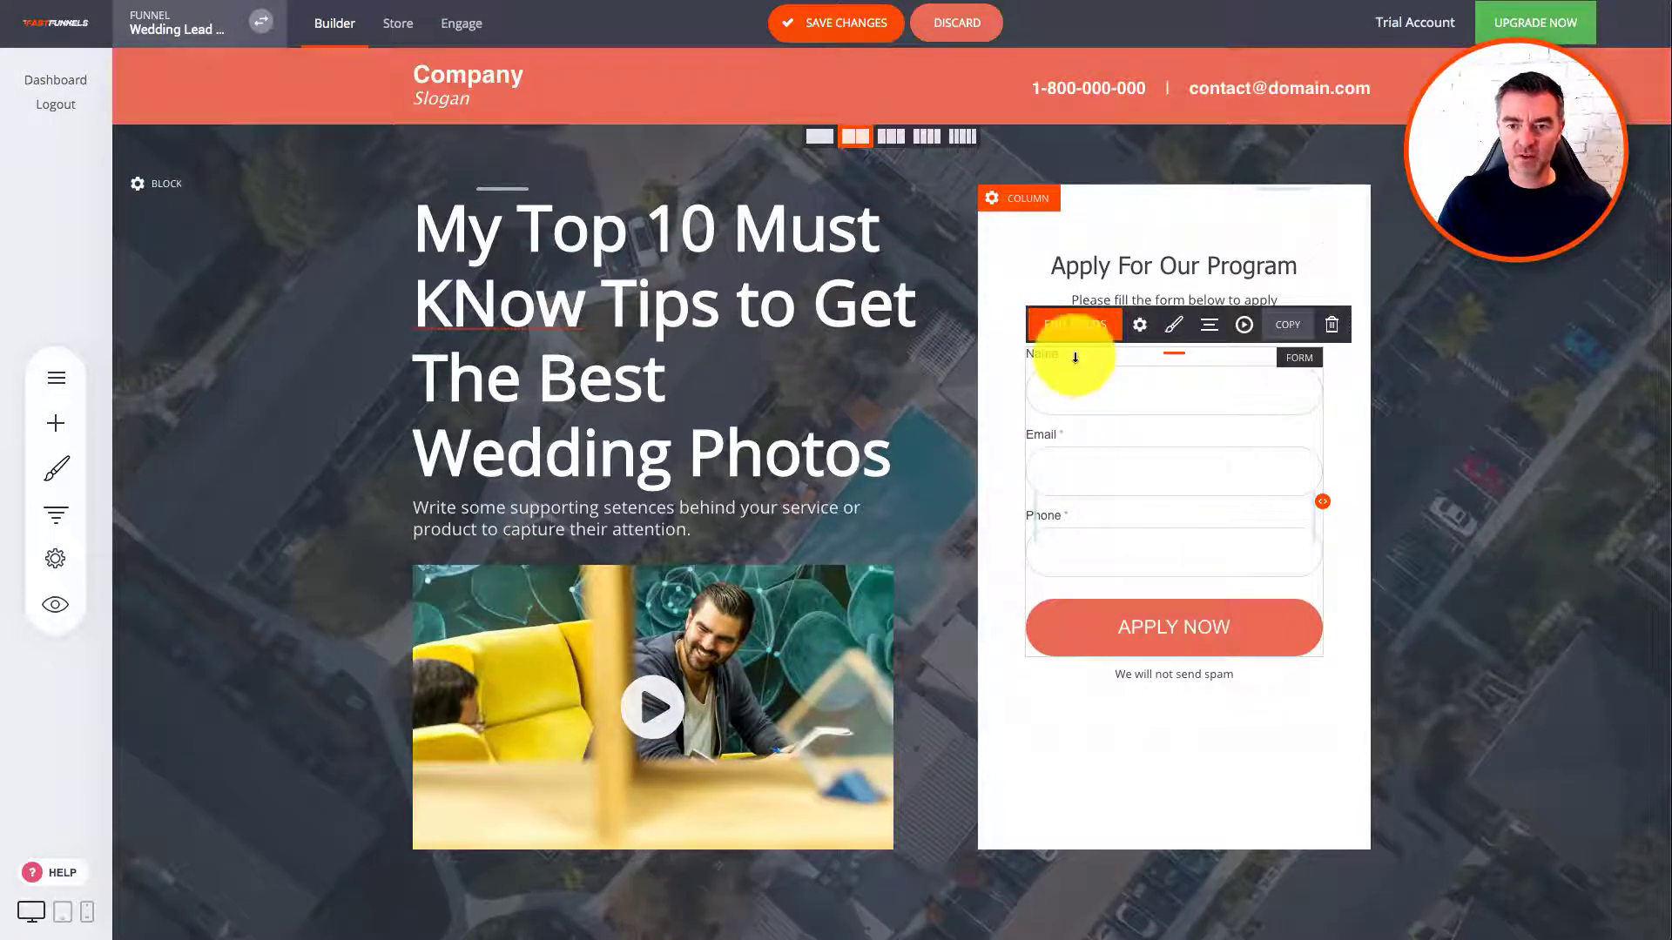
click(1140, 324)
click(765, 470)
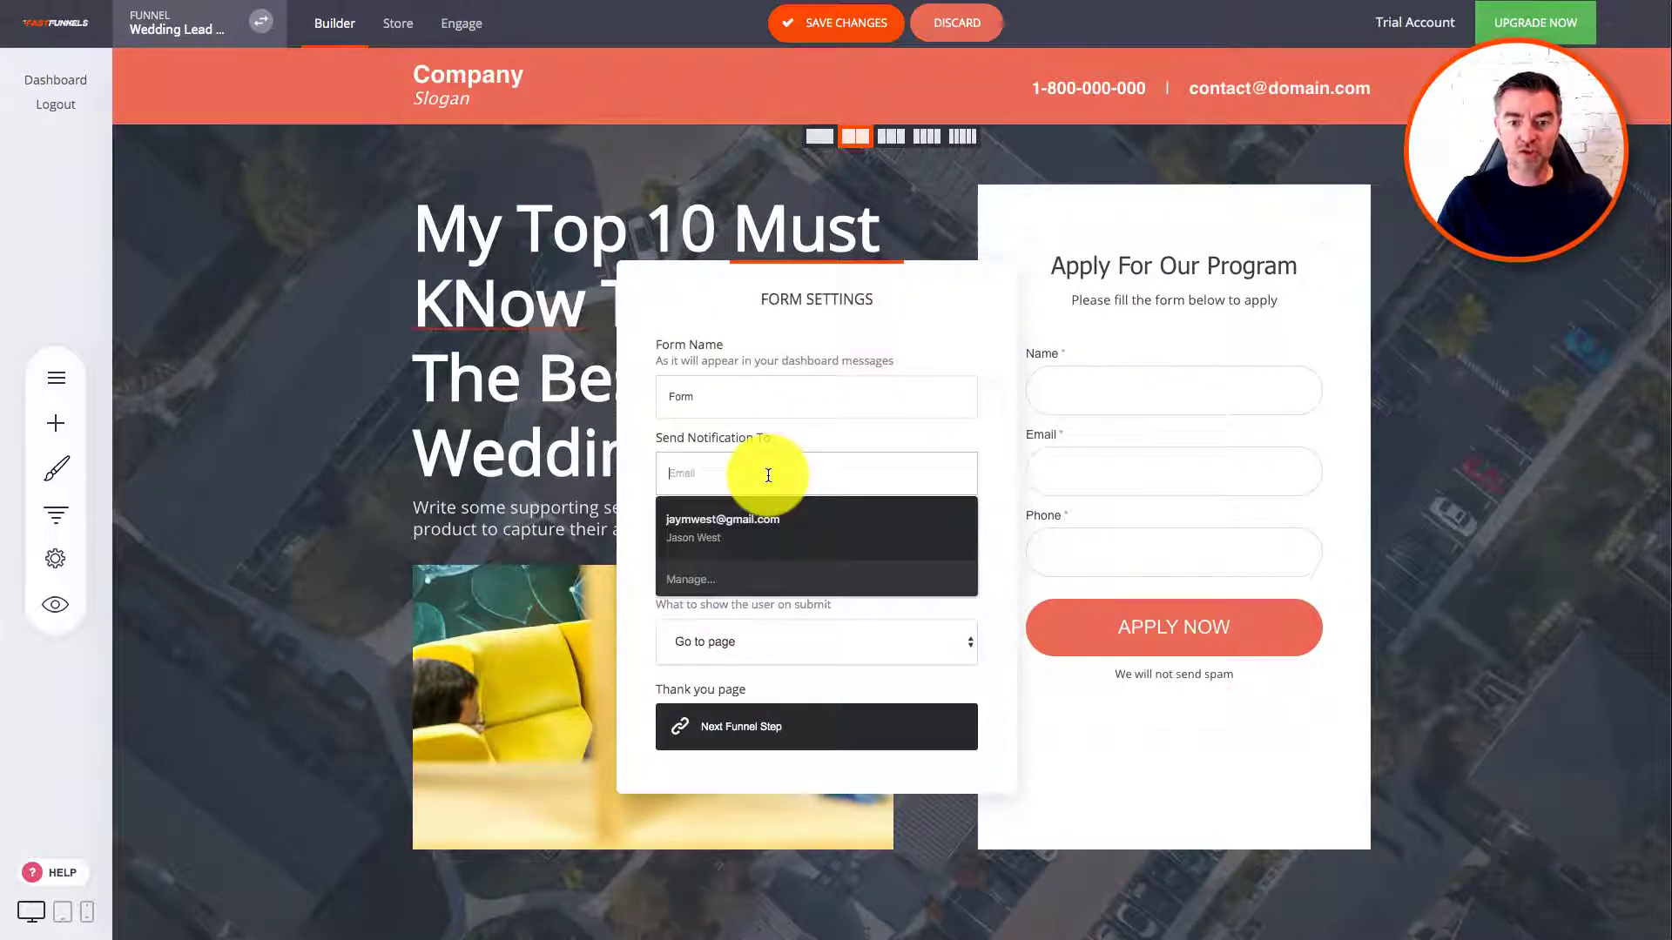
text(ertertrtrterter)
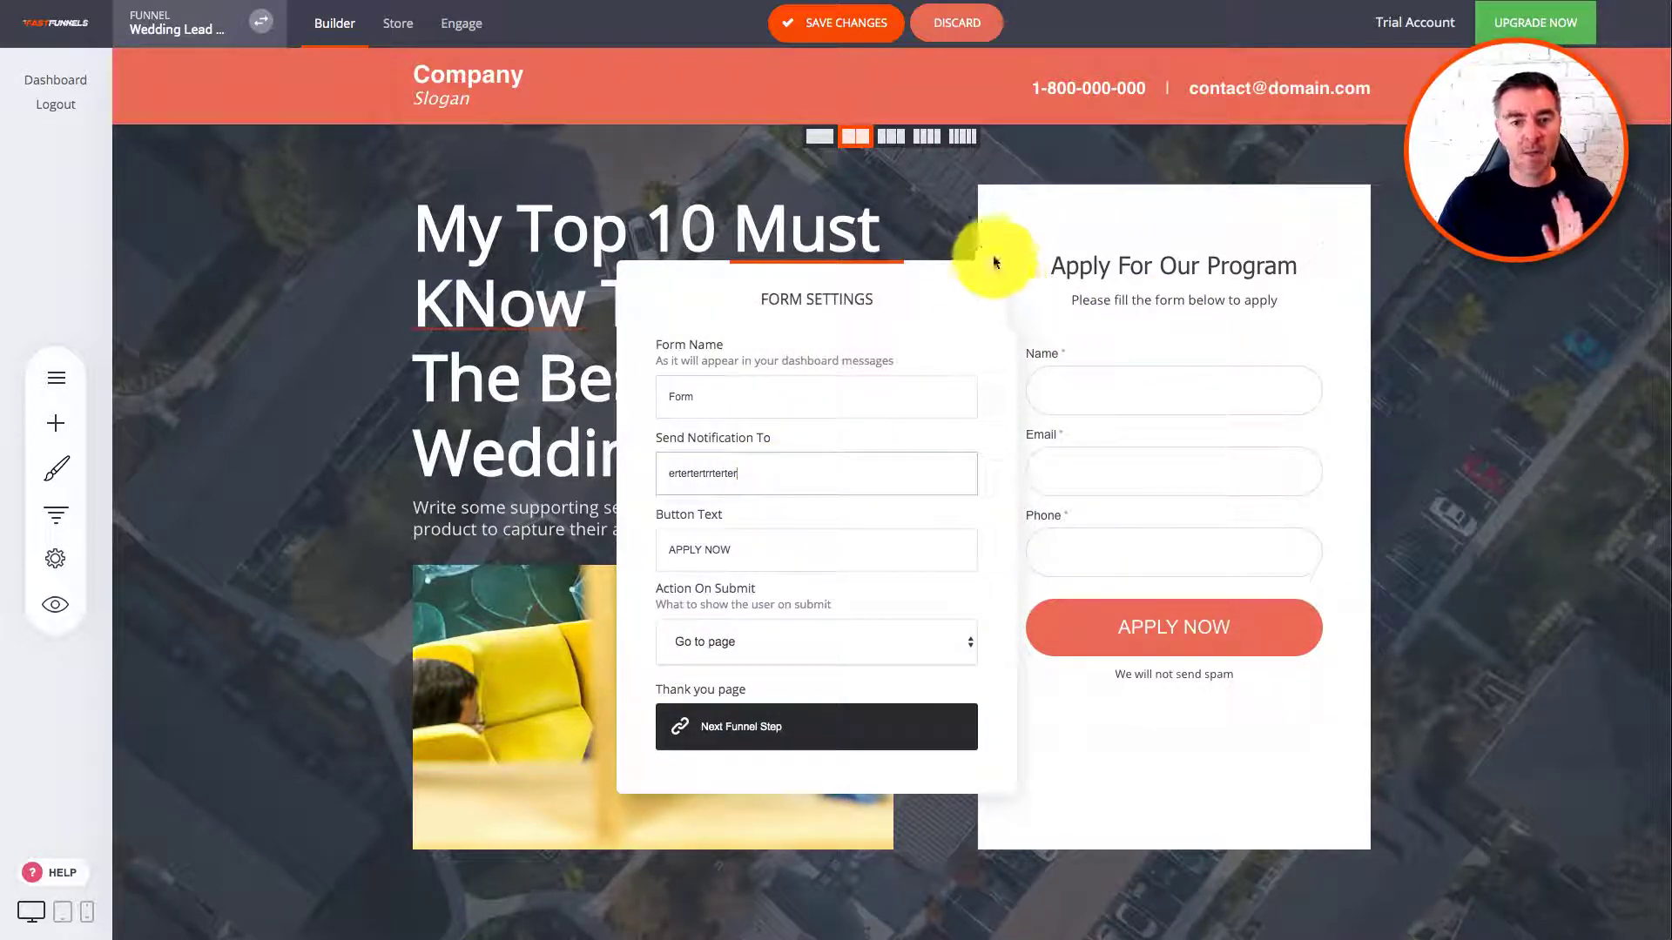
click(1403, 264)
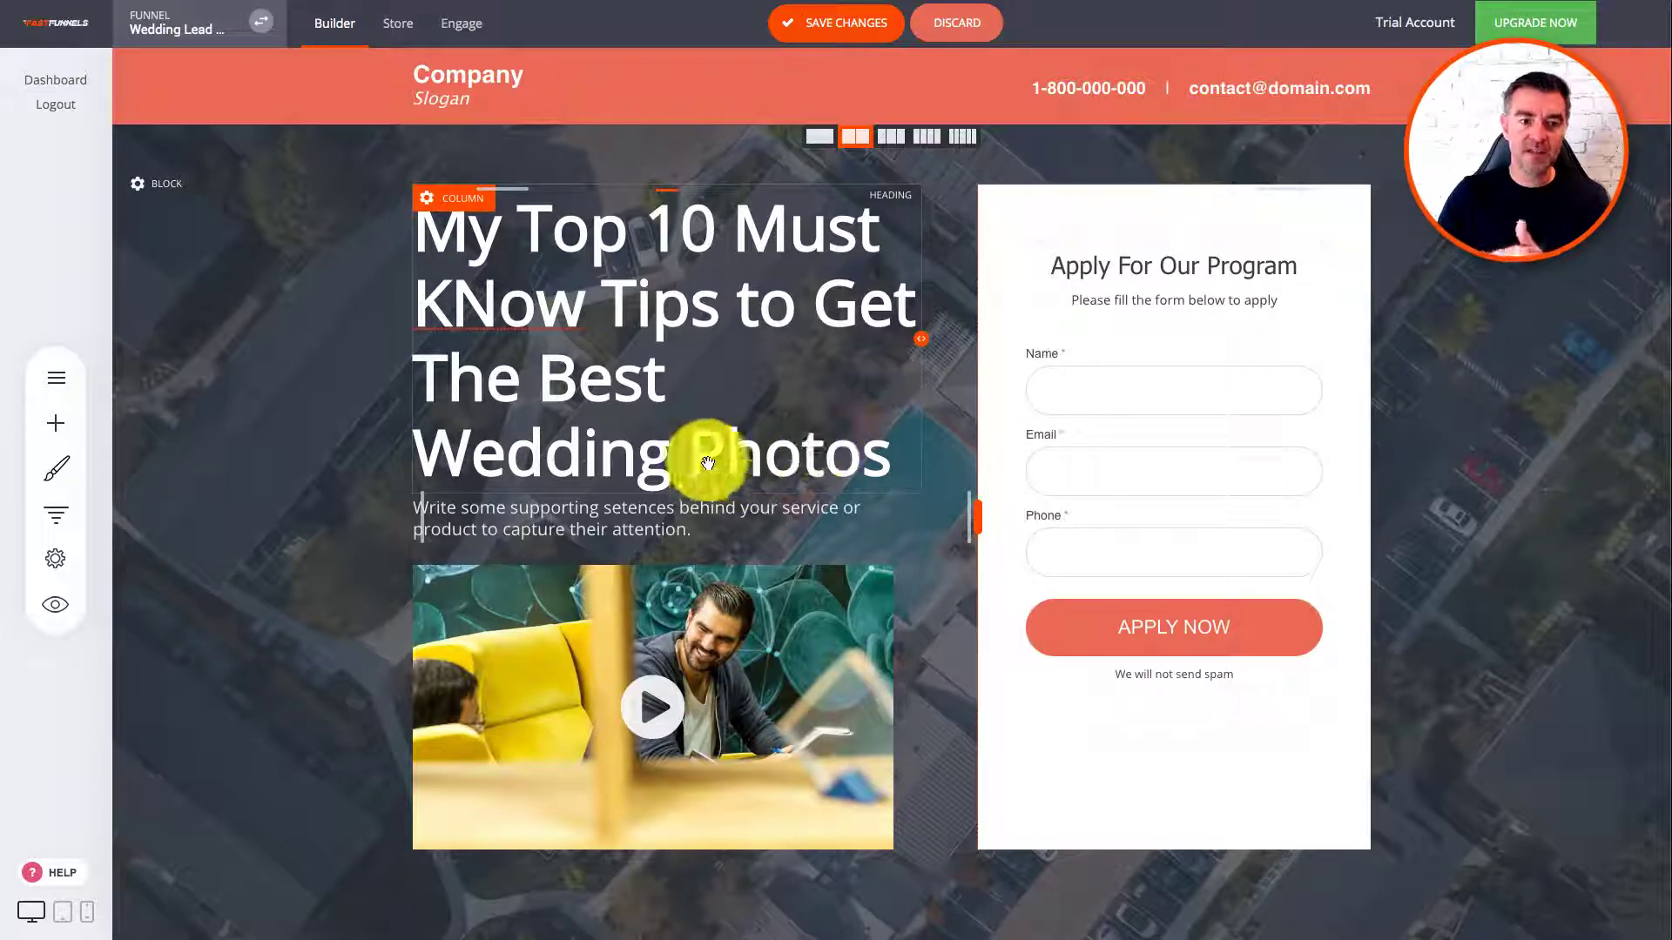
Step: Save the landing page edits after the unsaved-changes warning appears
click(50, 517)
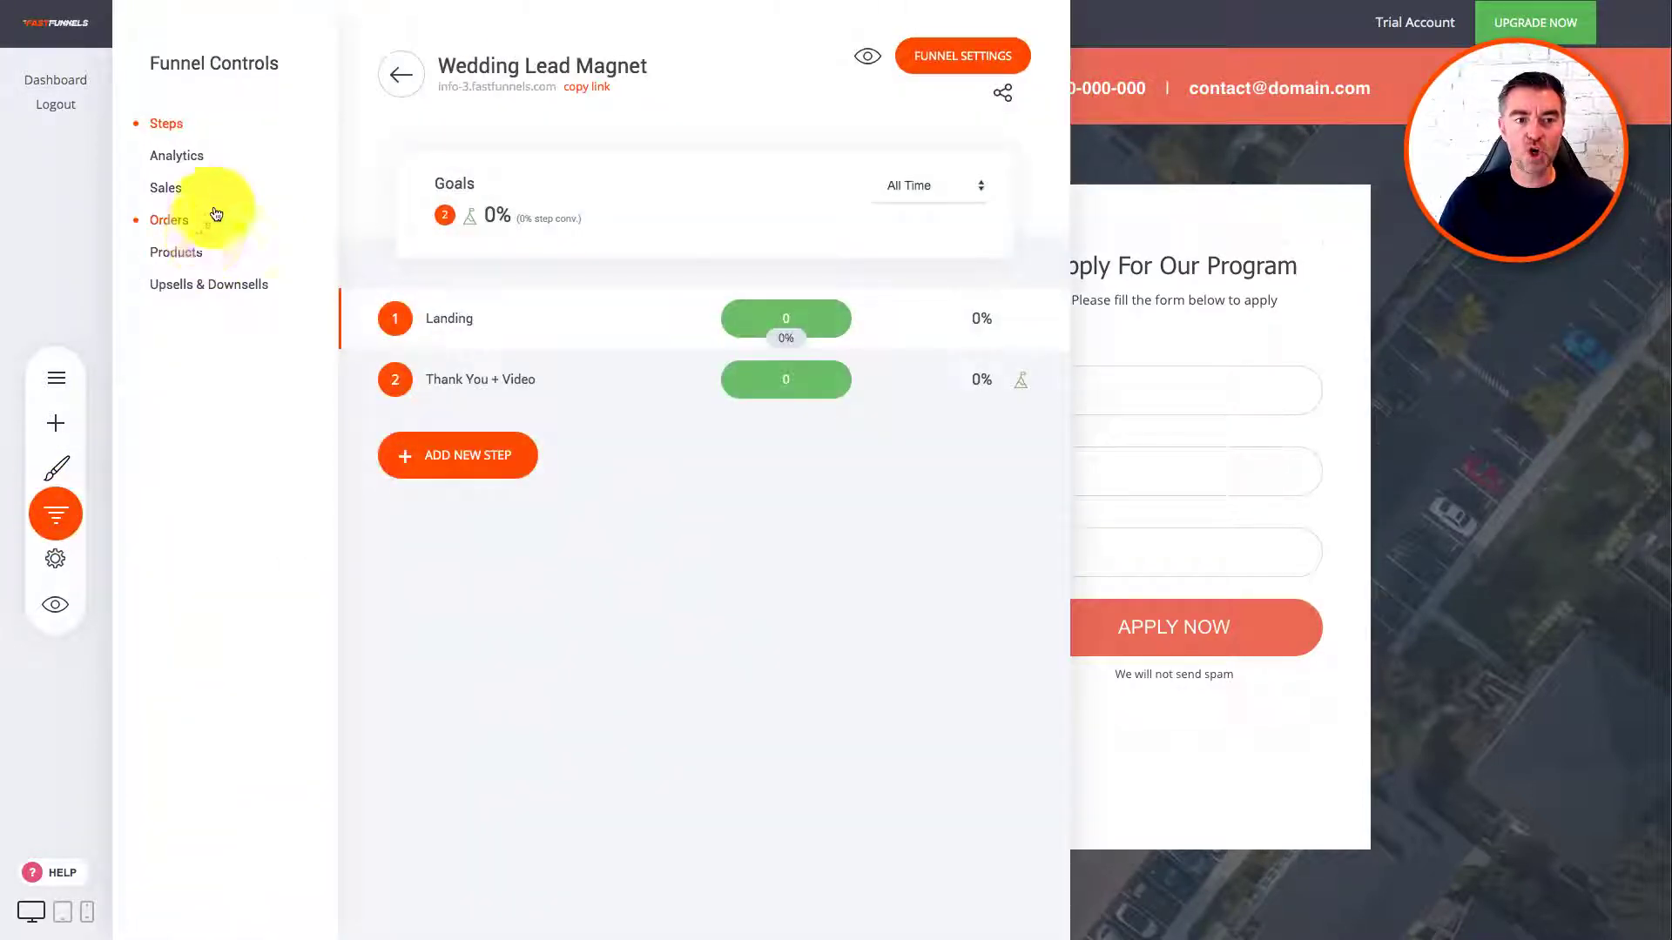
click(444, 382)
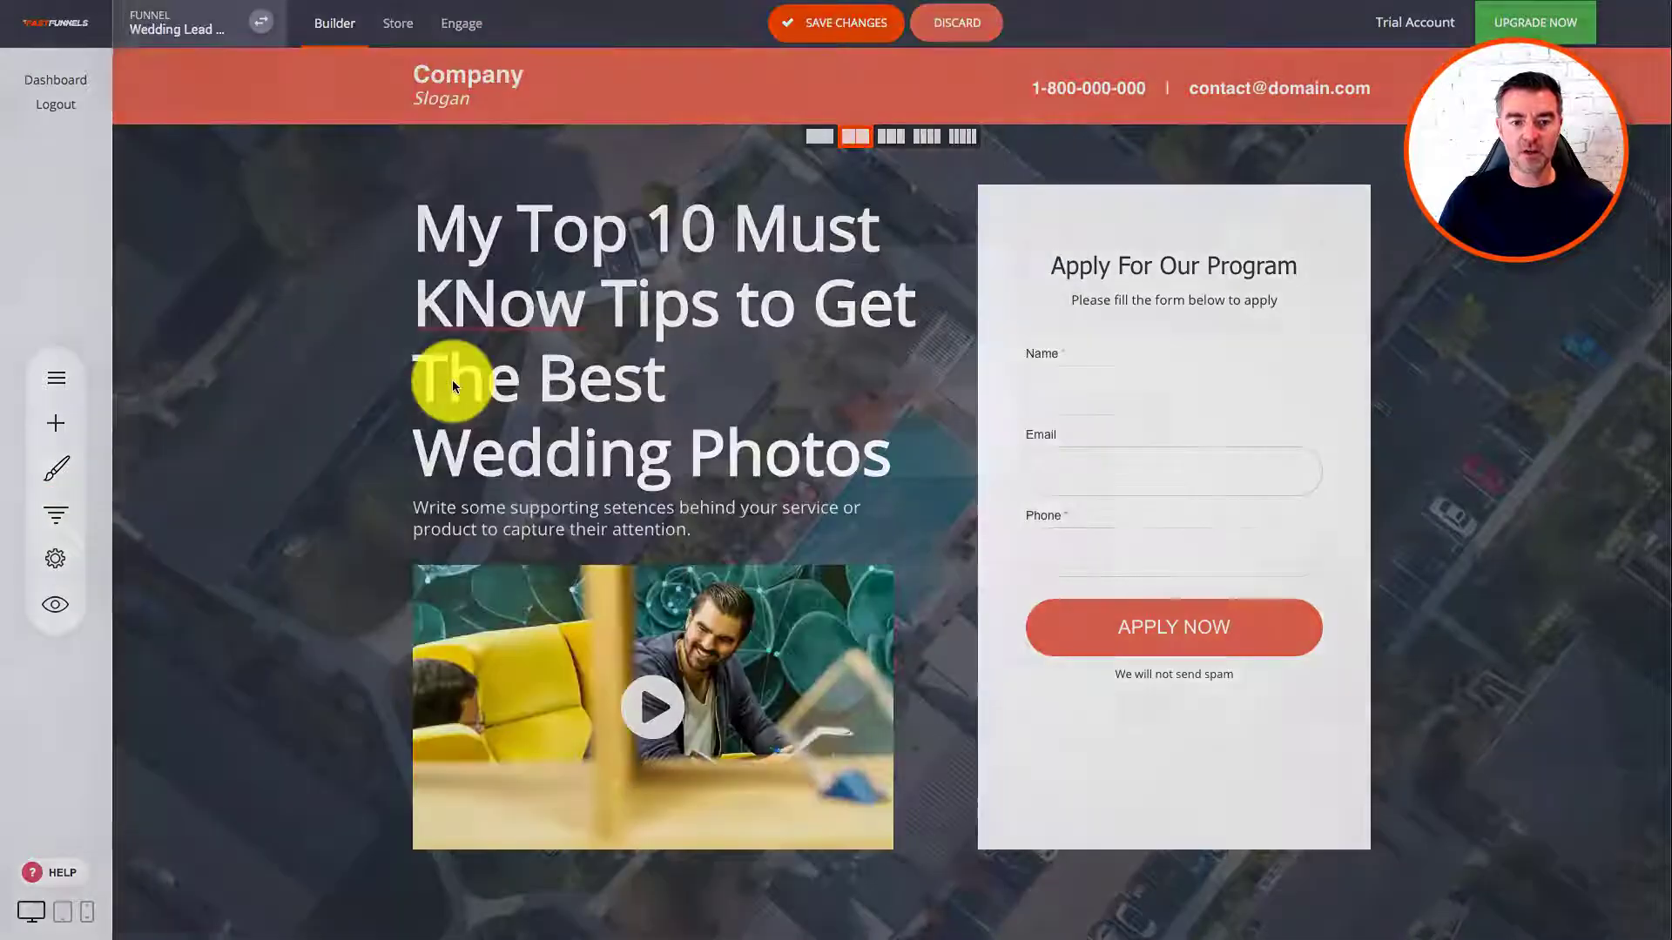
click(883, 421)
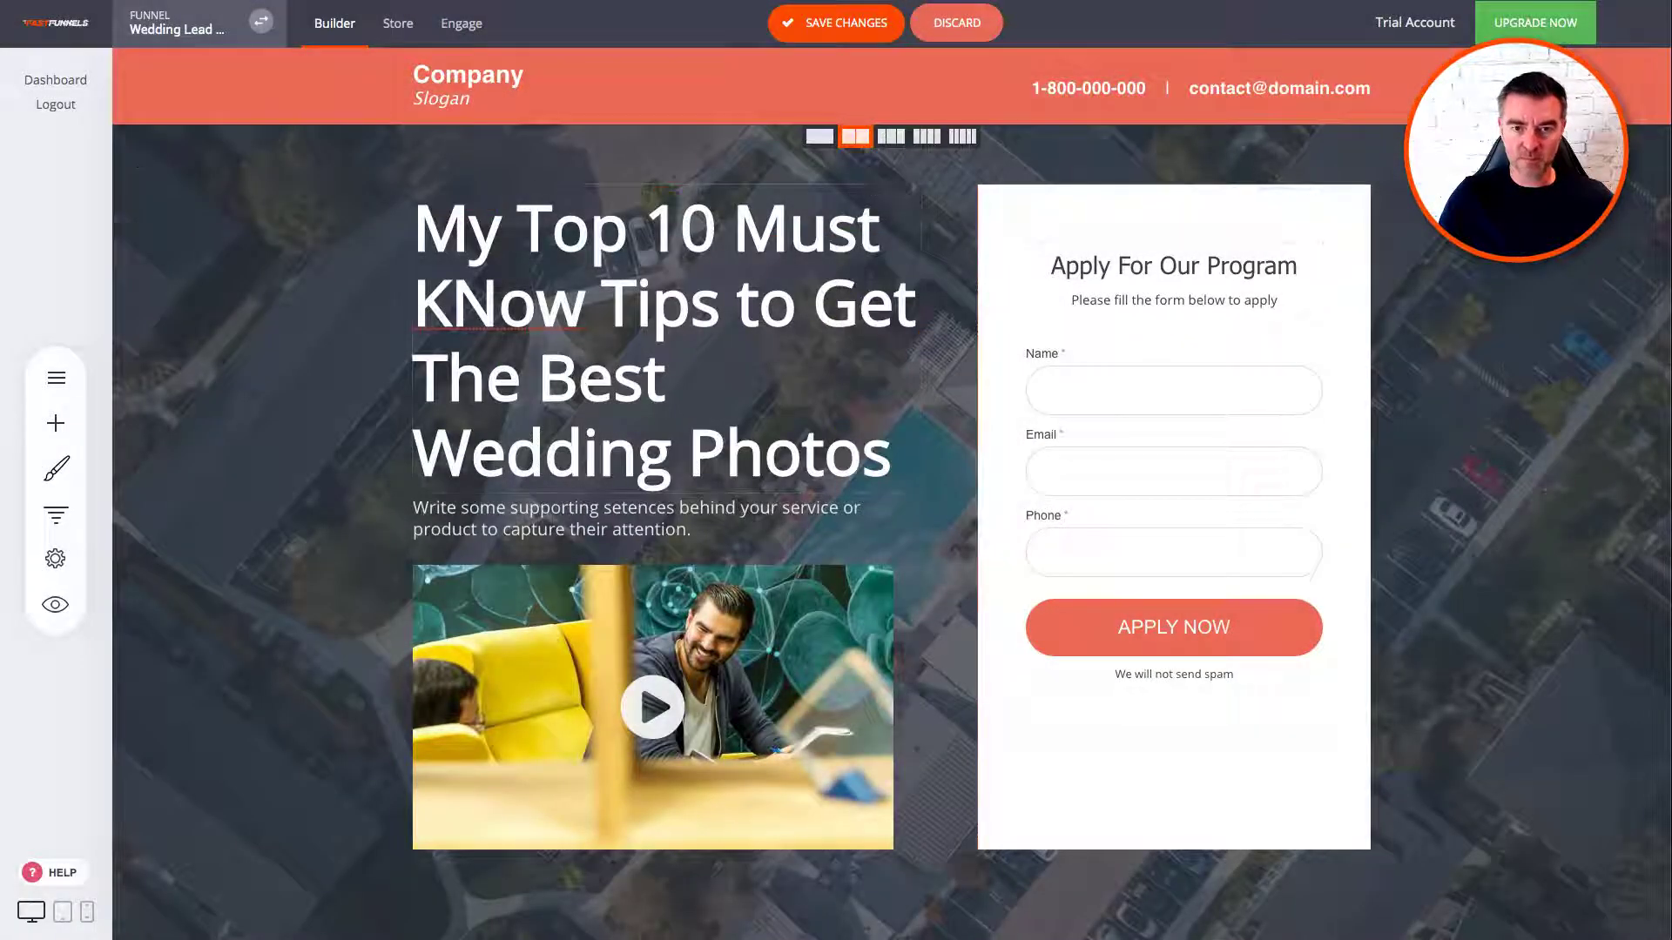
click(834, 33)
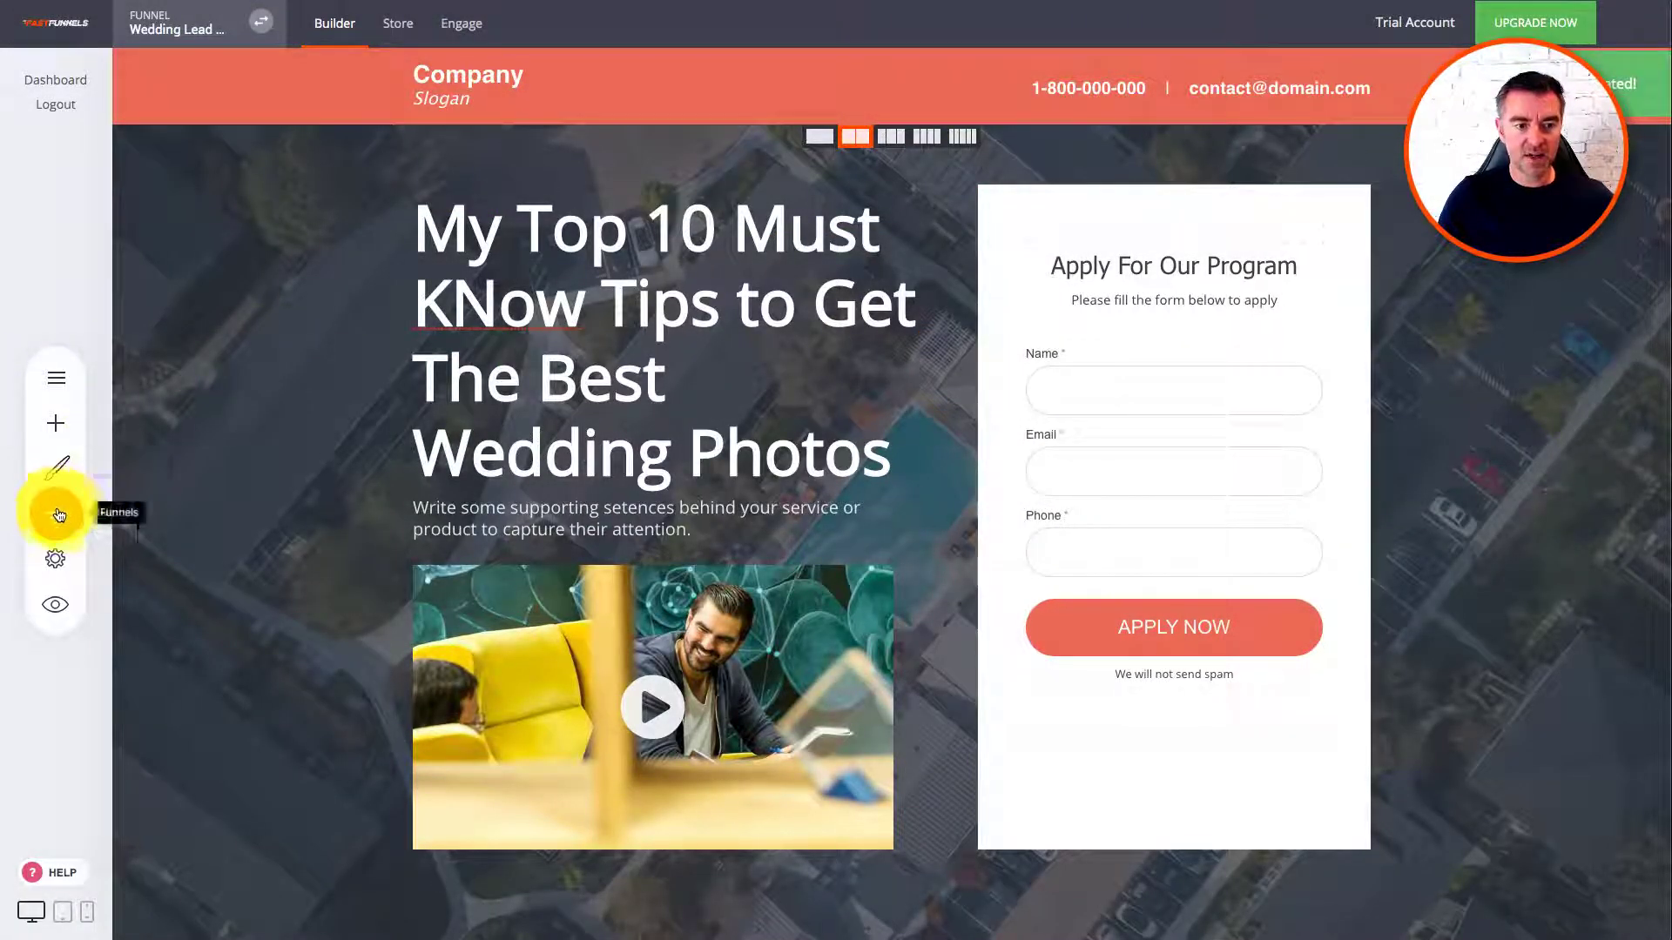
Step: Open the Thank You + Video step's page and review its 'THANK YOU FOR REGISTERING!' content
click(54, 514)
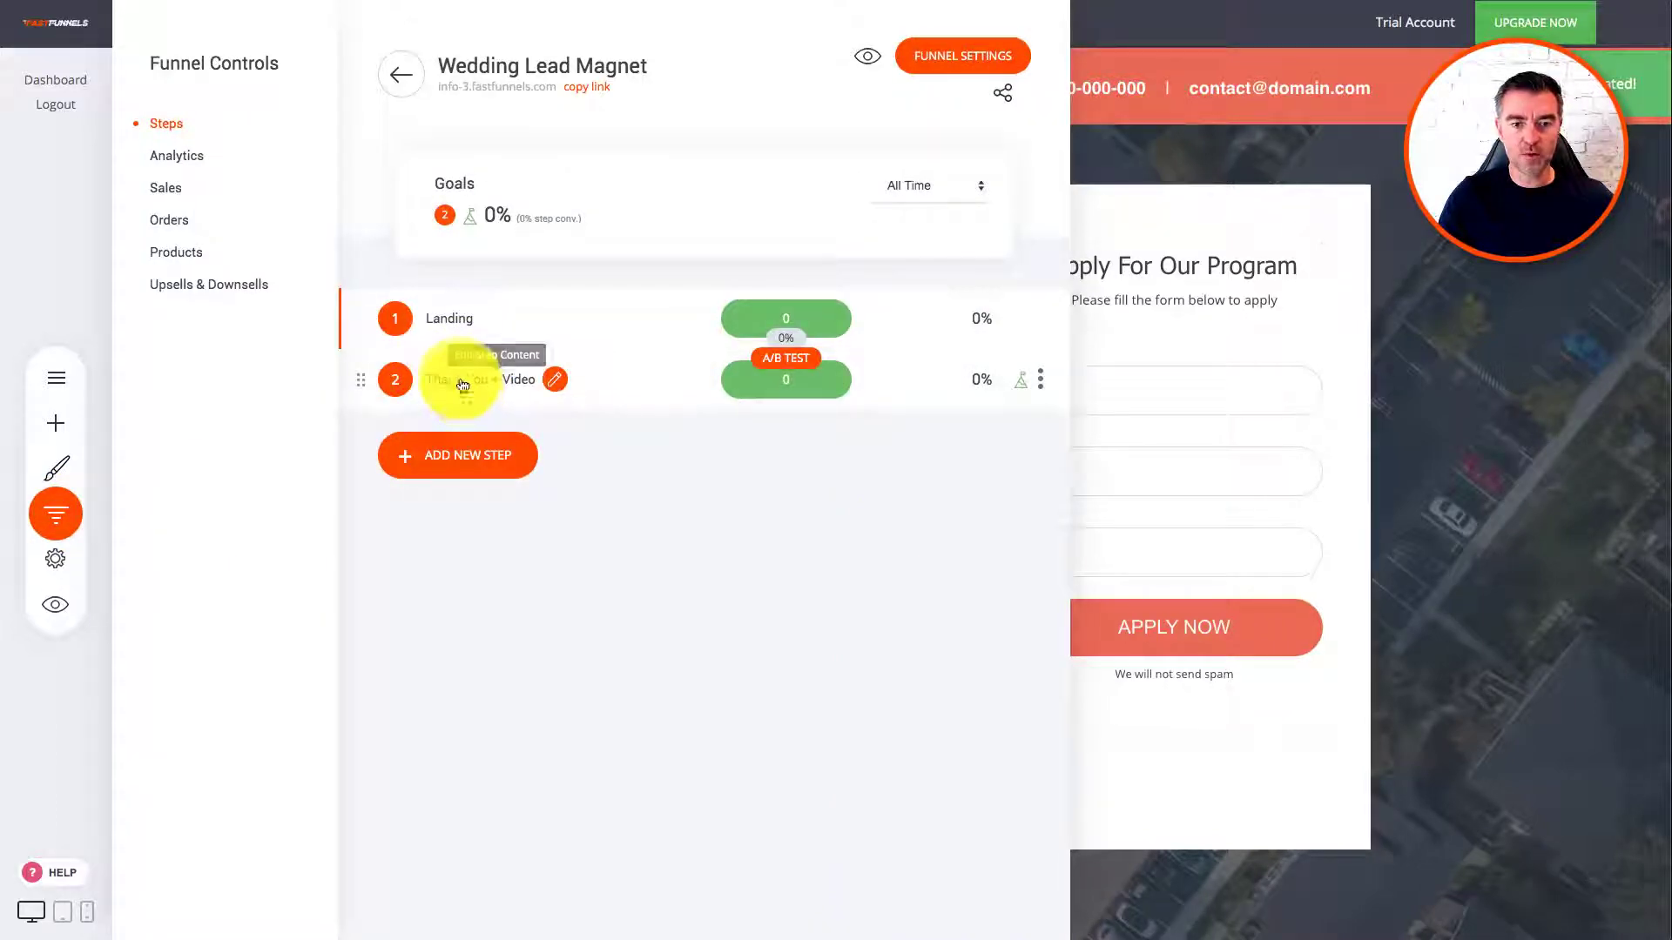
click(462, 385)
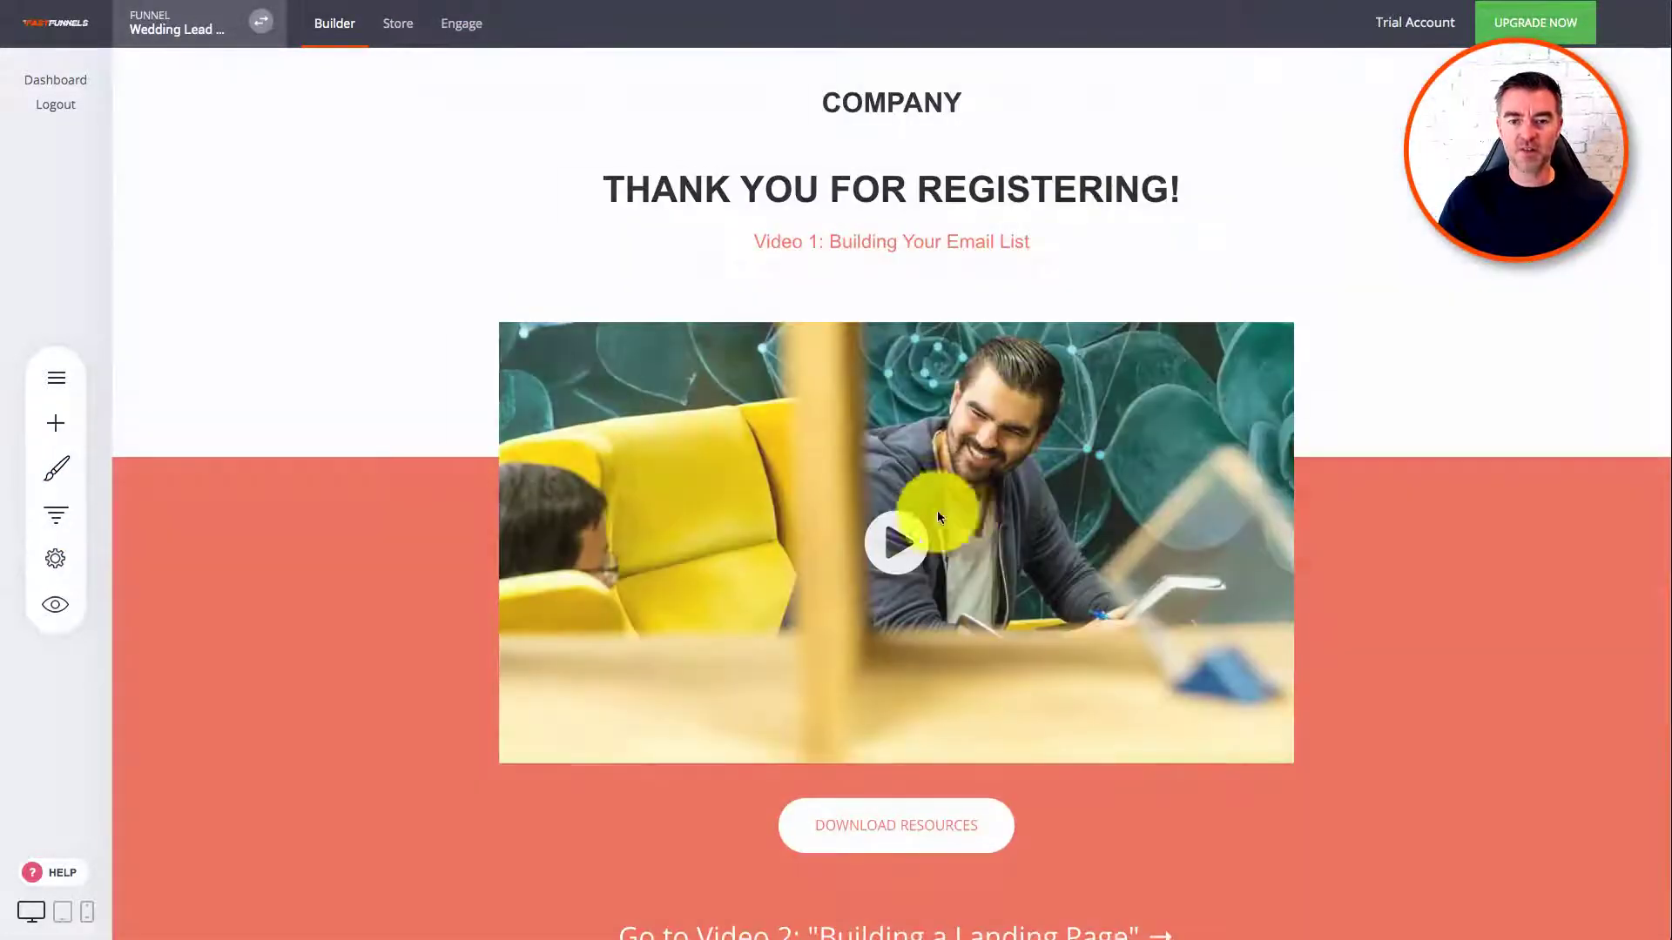
scroll(1149, 418, down, 3)
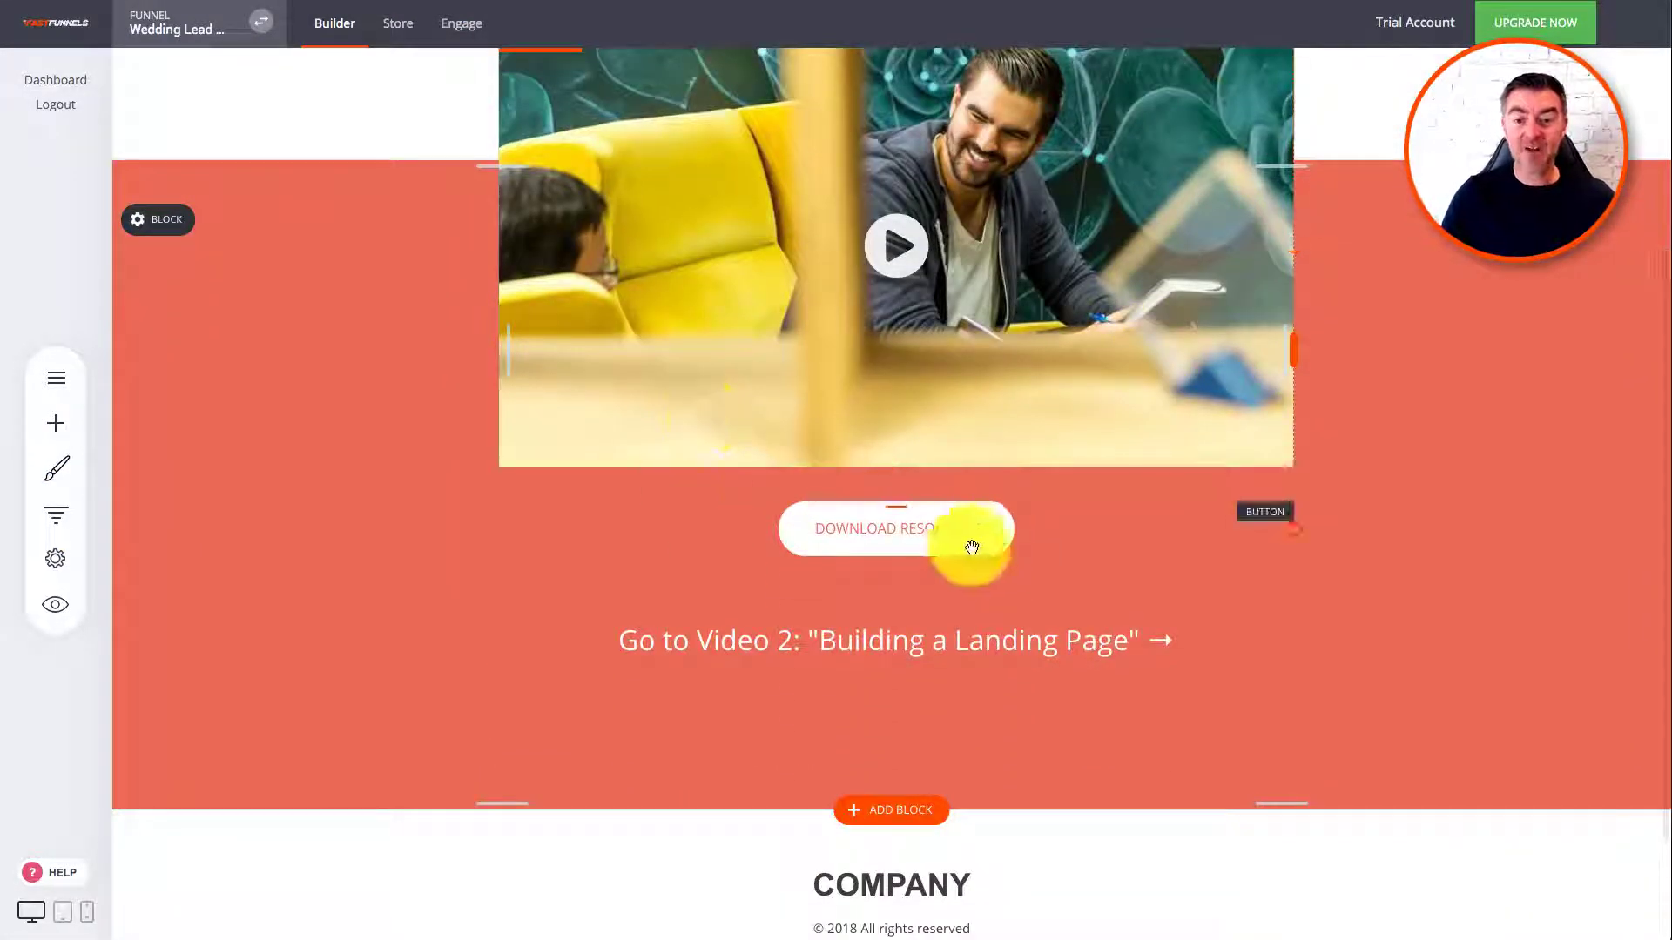
scroll(888, 546, up, 3)
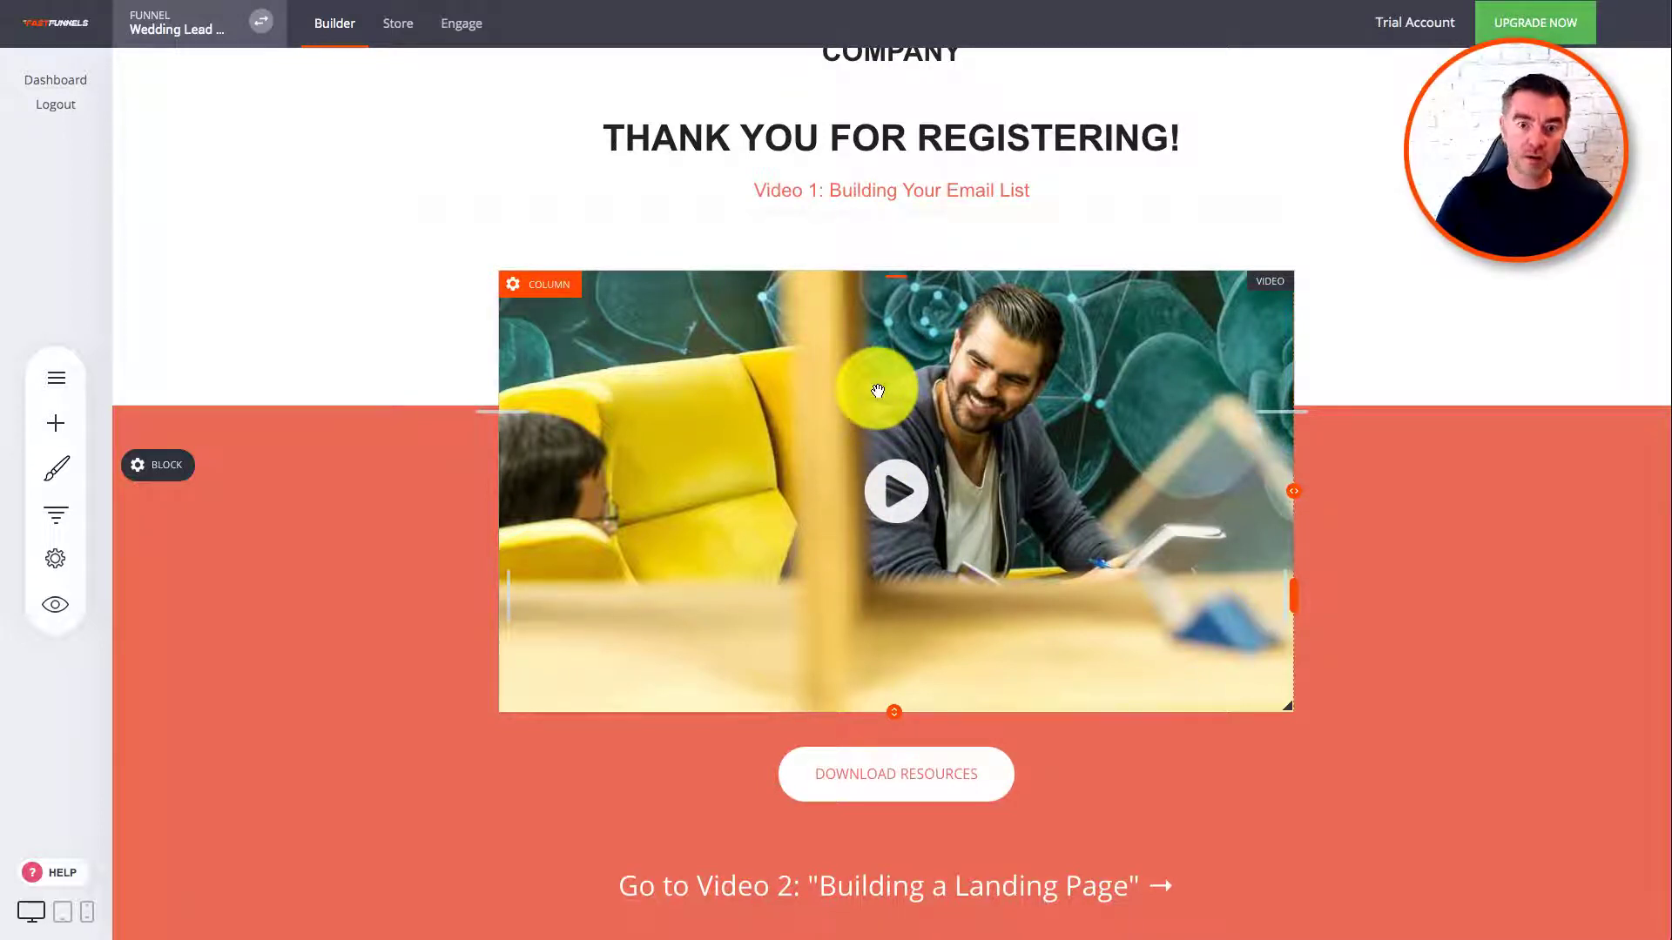
scroll(933, 455, down, 5)
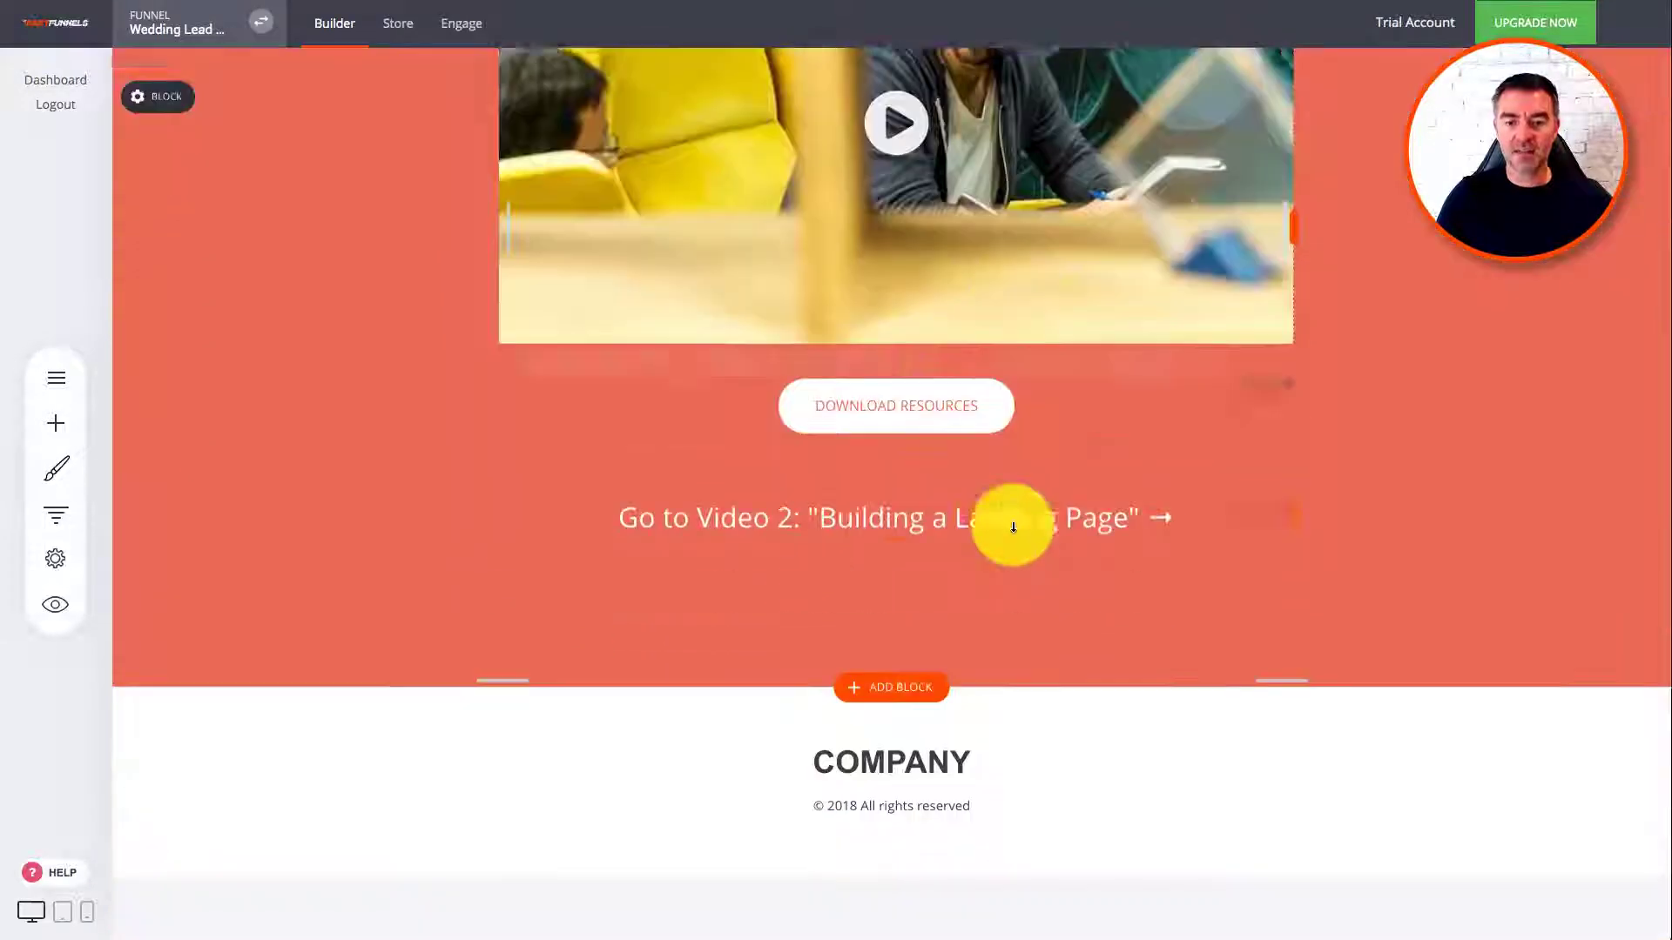
scroll(1012, 526, up, 5)
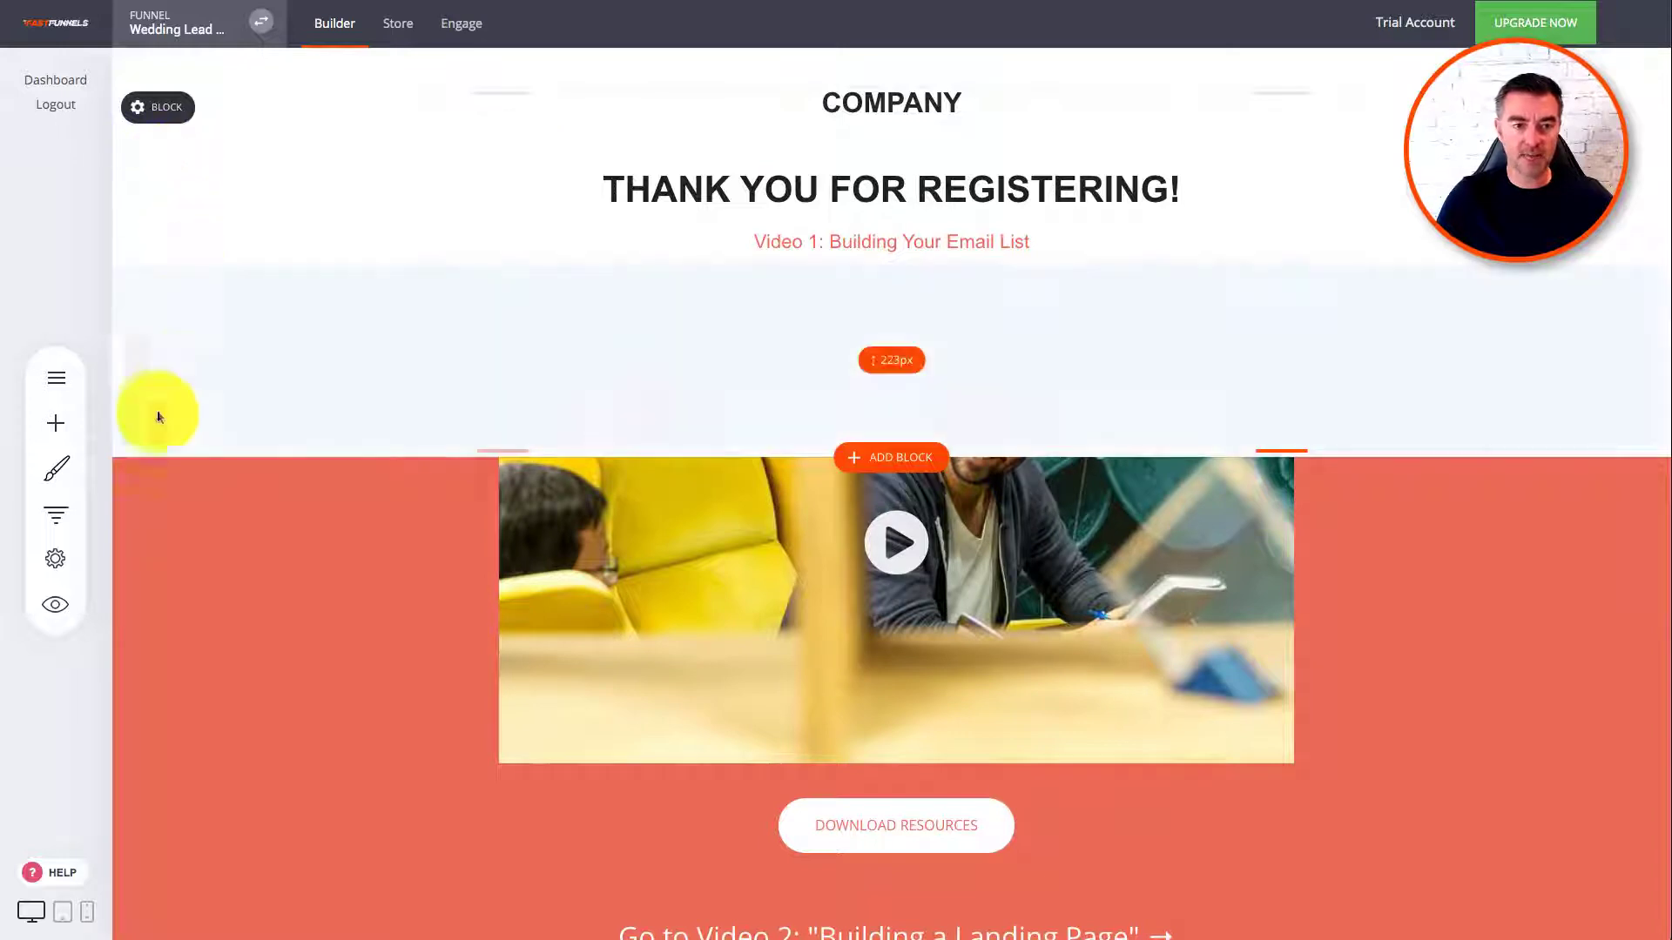
click(58, 528)
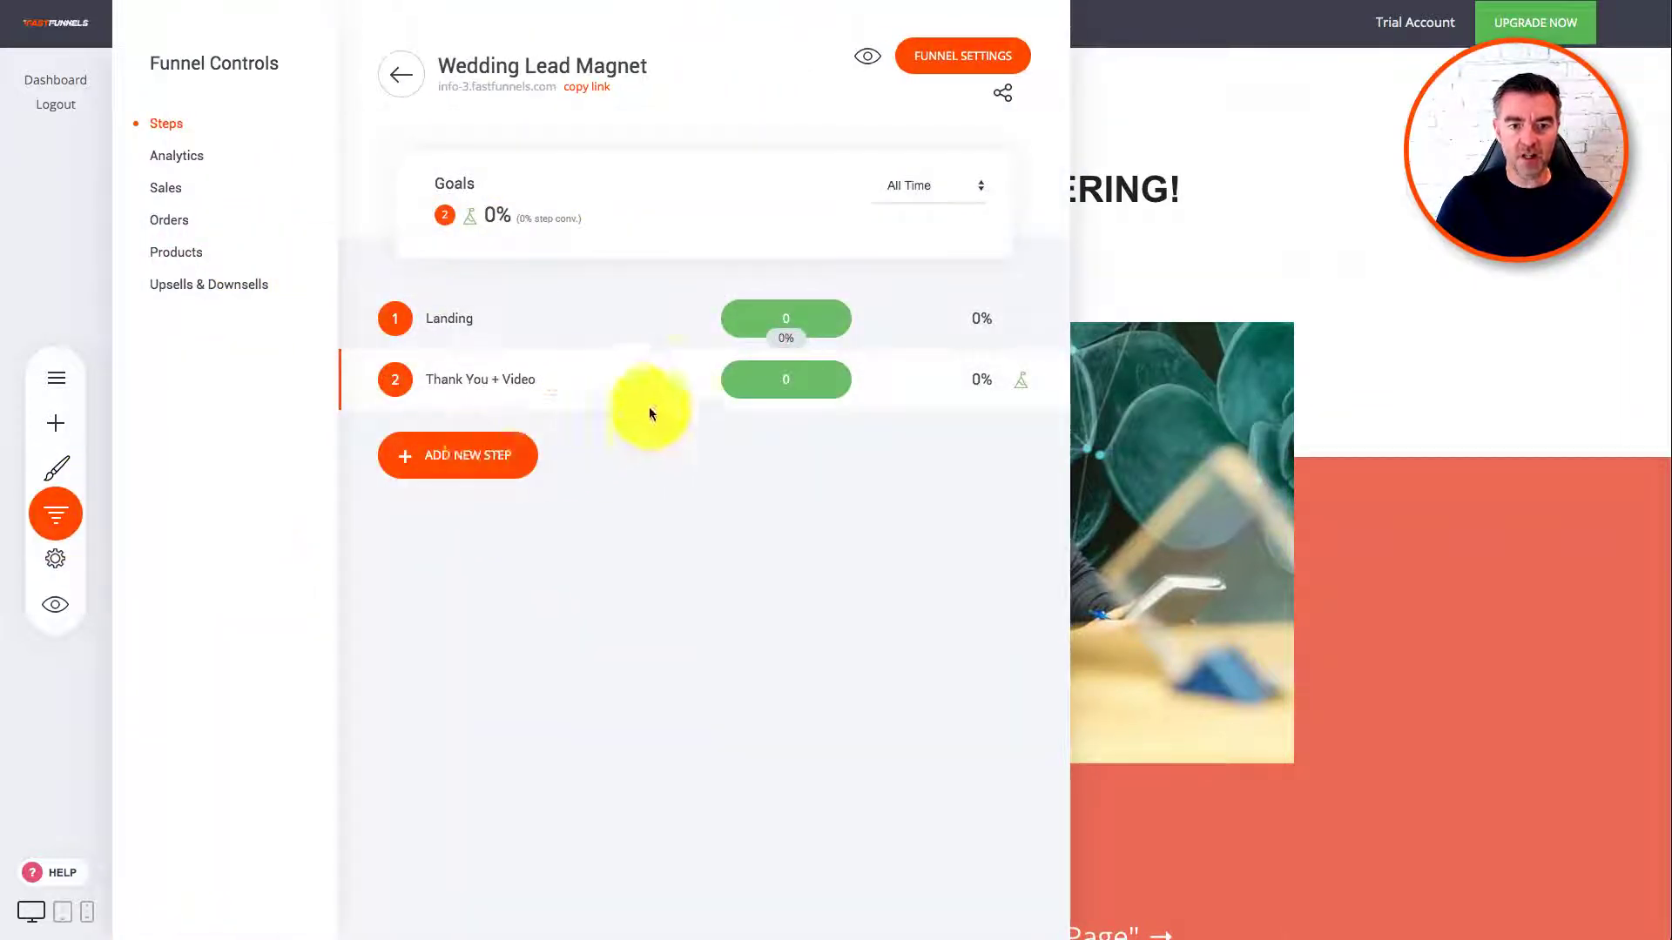
click(1115, 97)
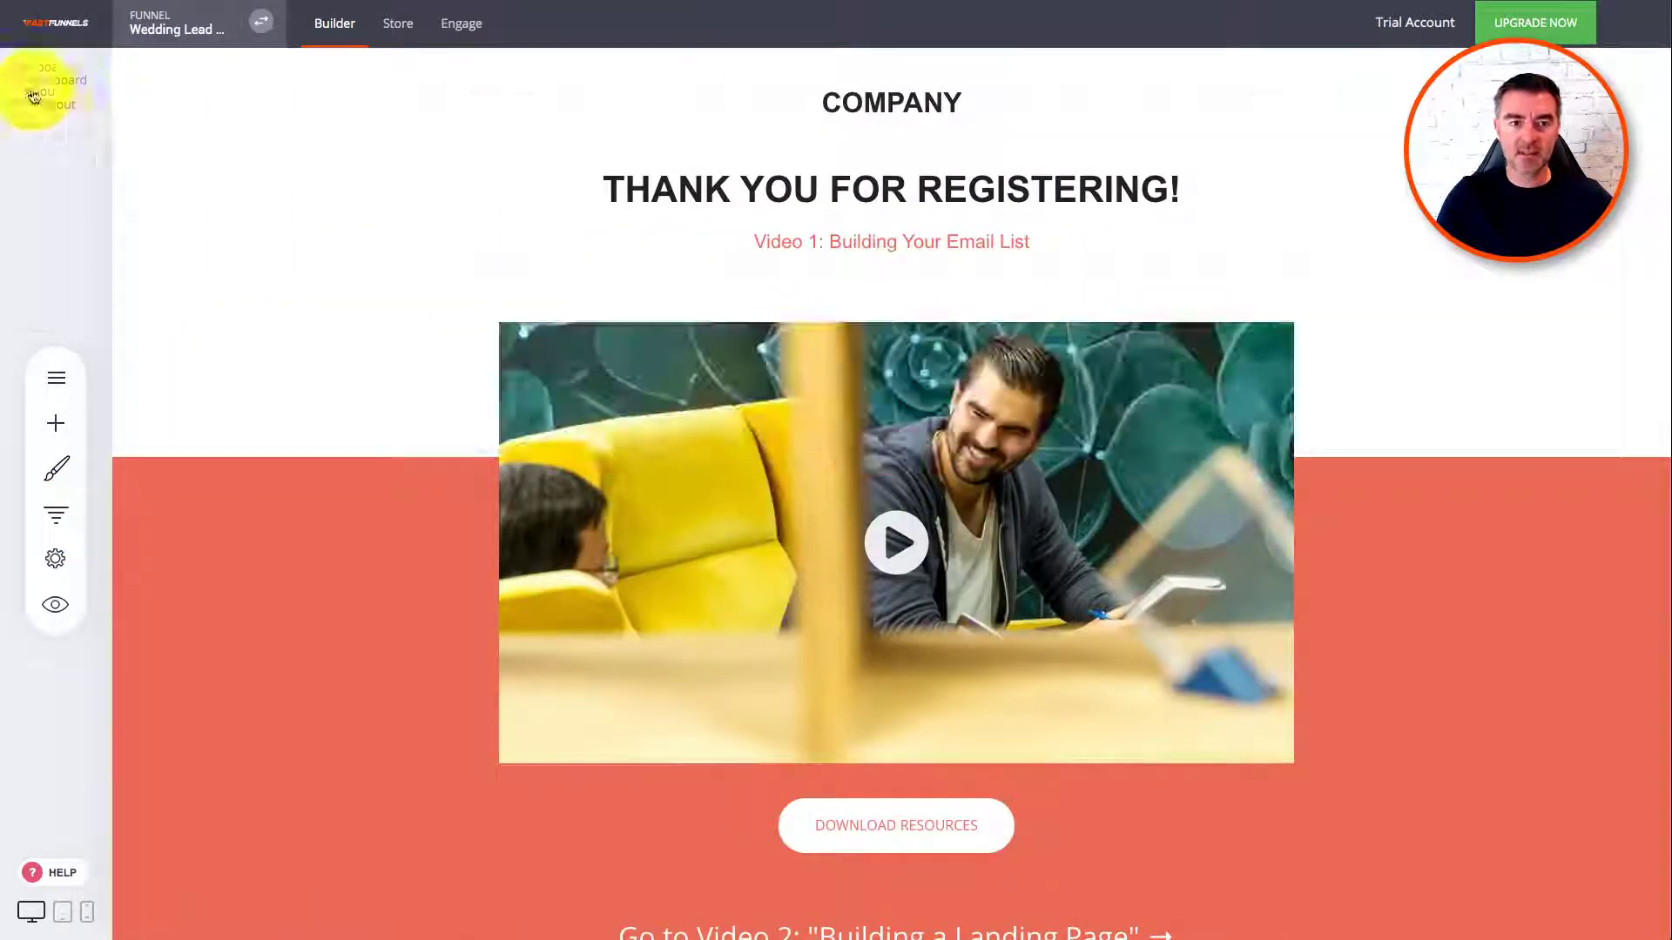
click(171, 35)
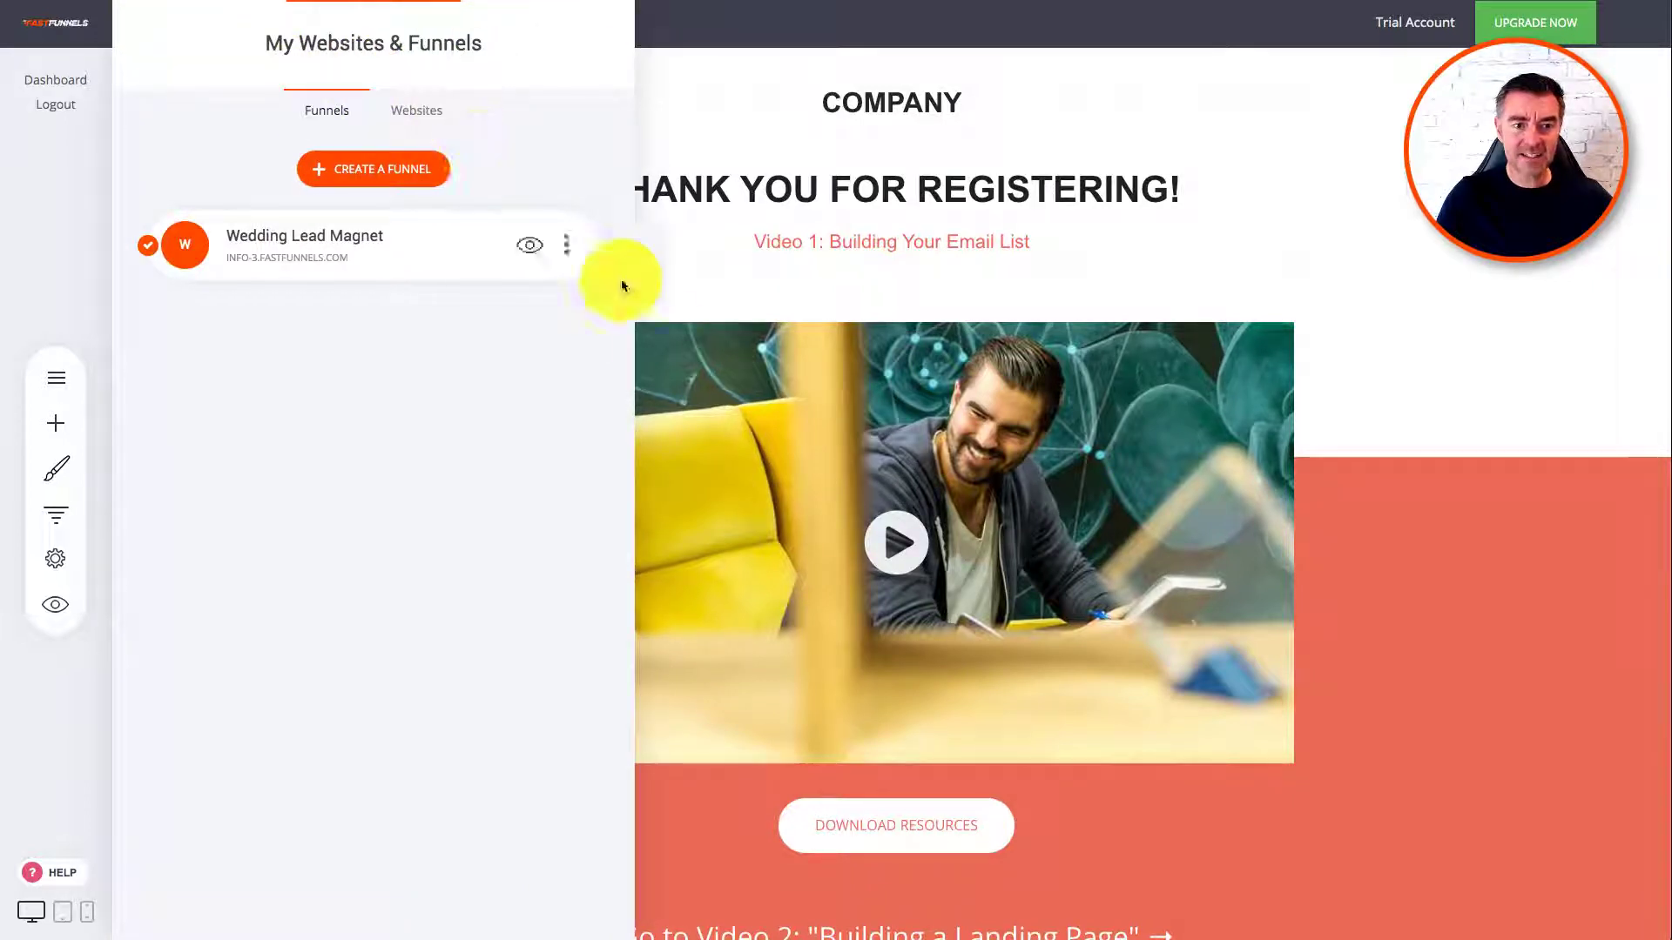
Step: Move the Wedding Lead Magnet funnel into the photography website
click(572, 246)
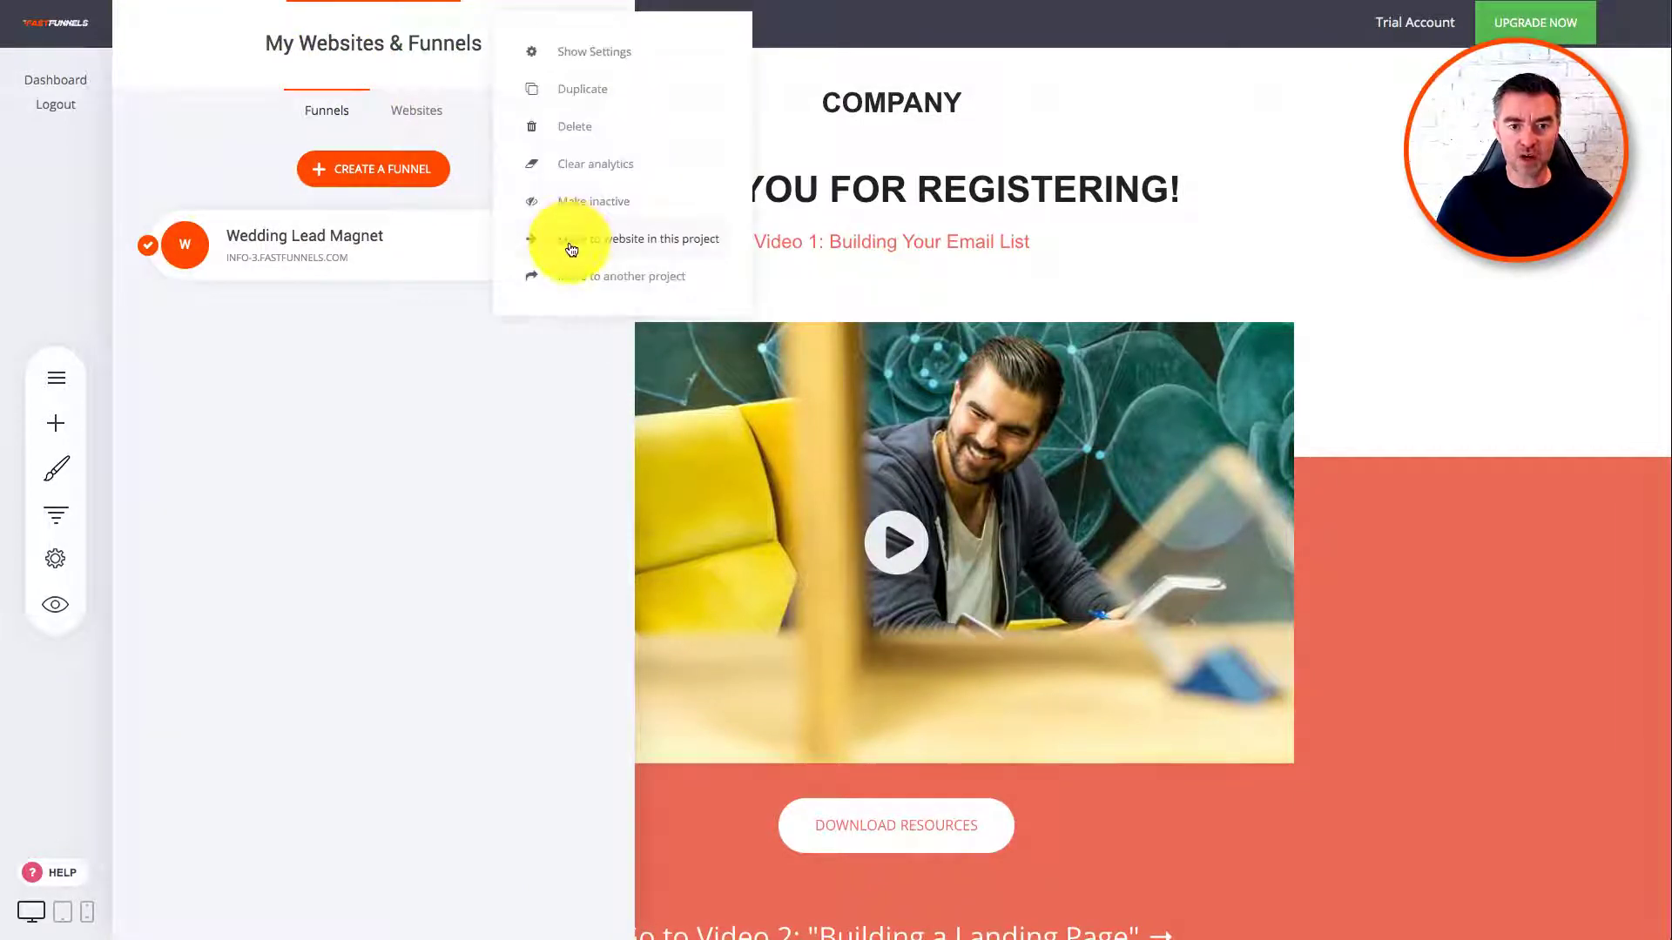
click(644, 234)
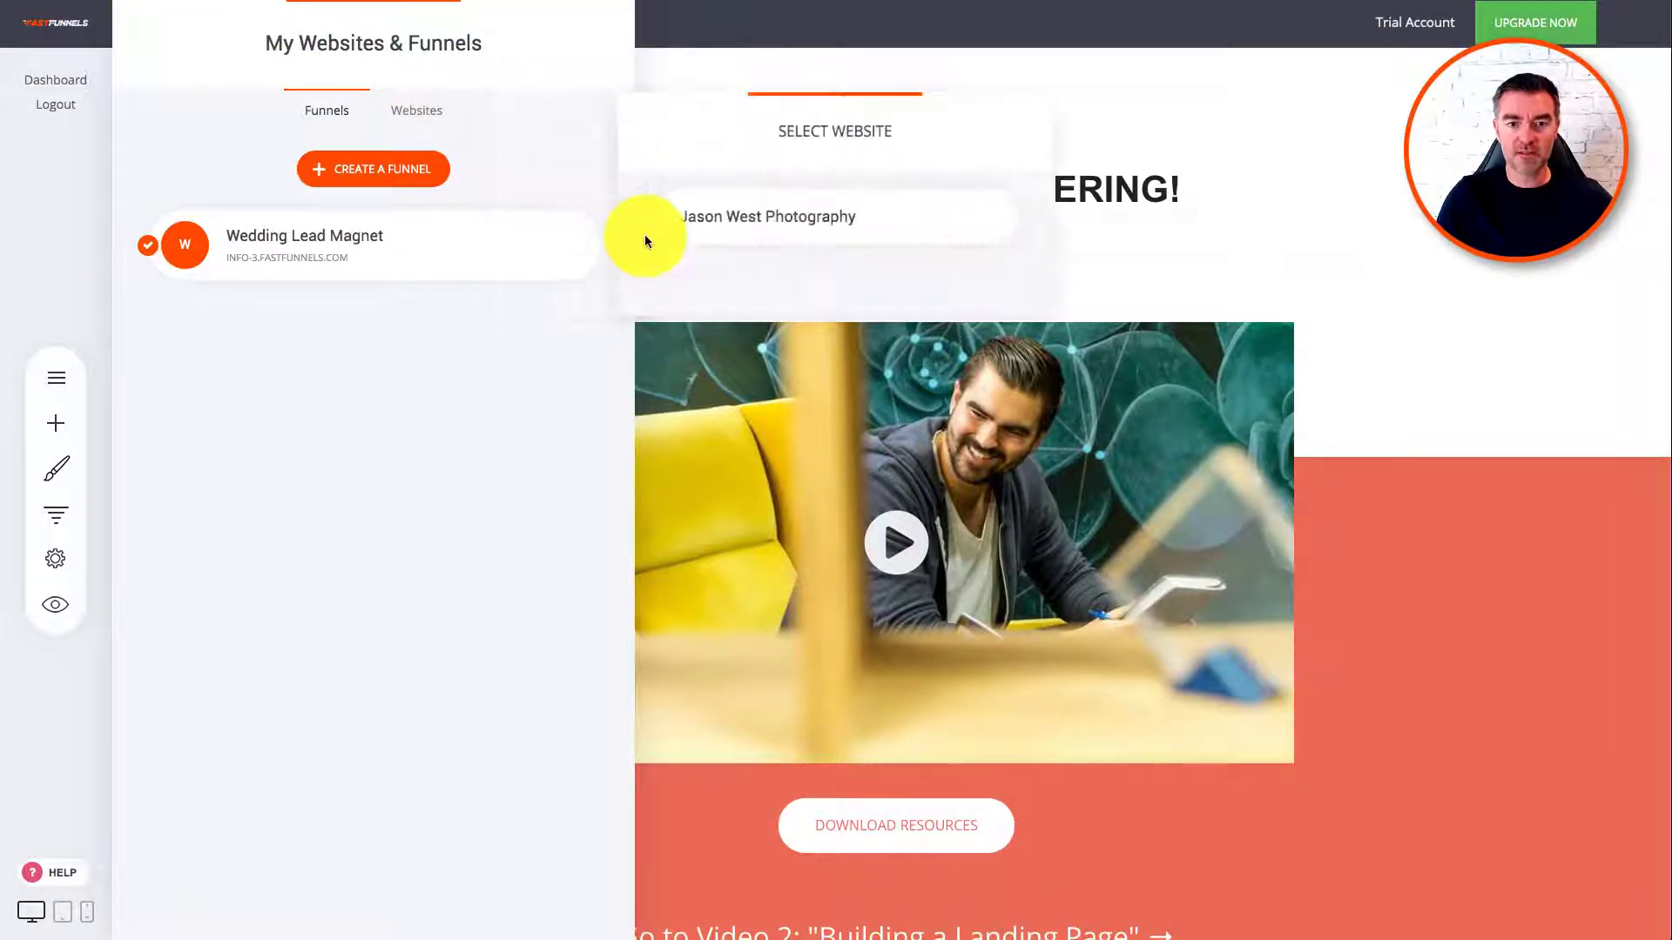
click(787, 220)
click(917, 443)
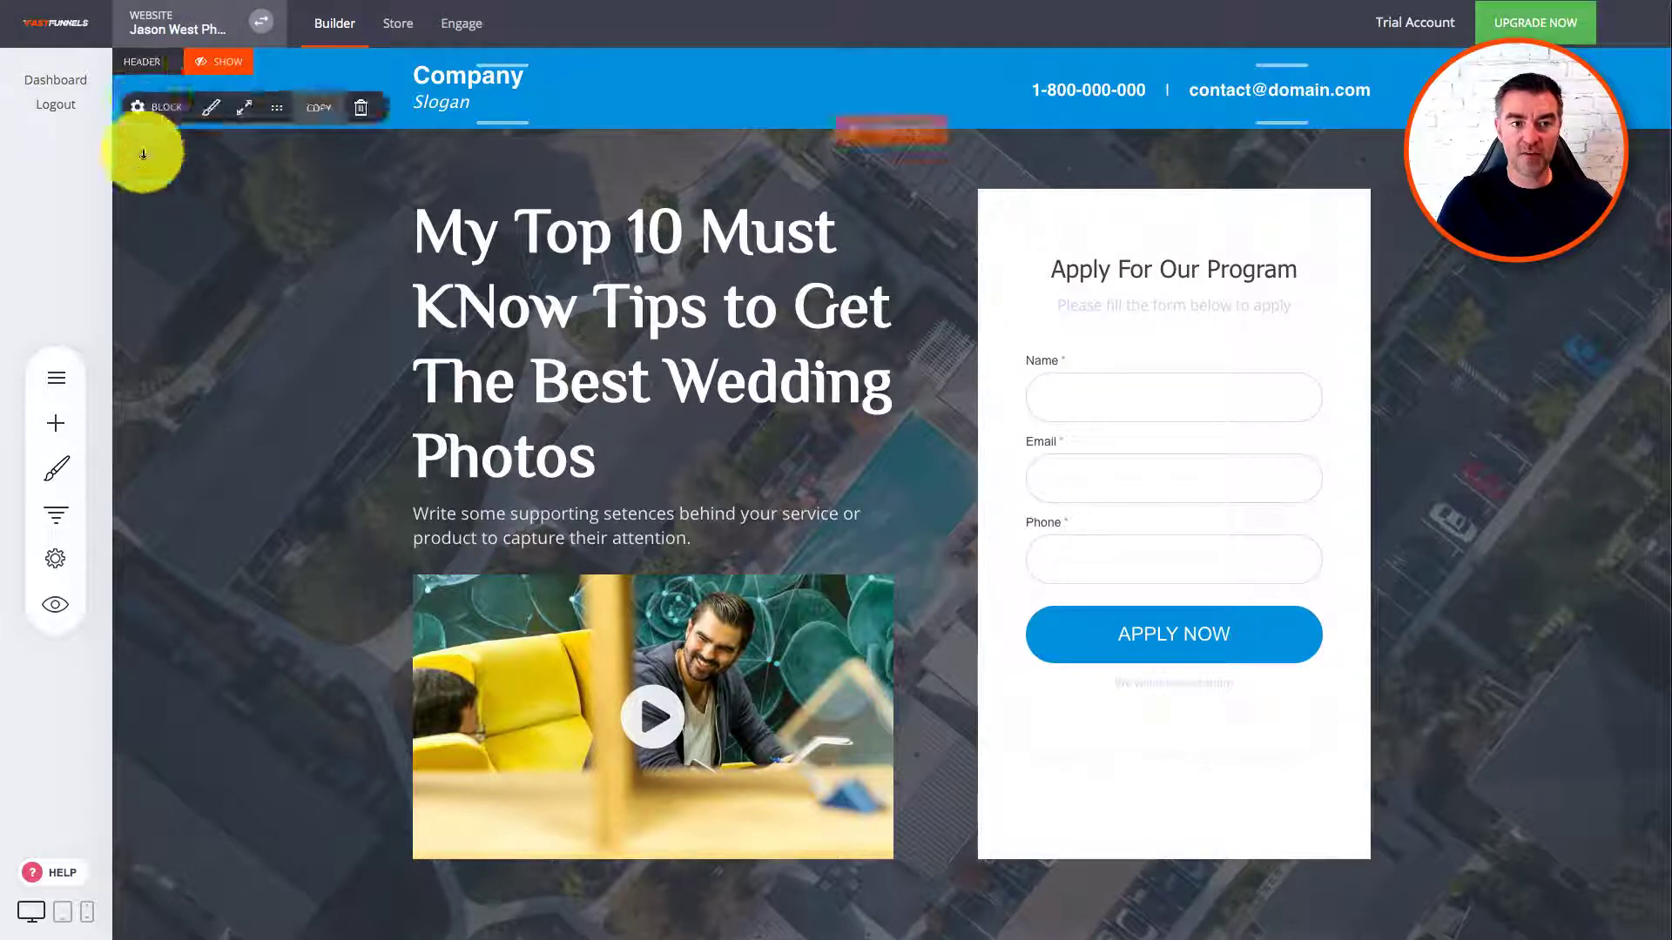
Step: Toggle the website's shared header and footer on the wedding tips landing page
click(221, 66)
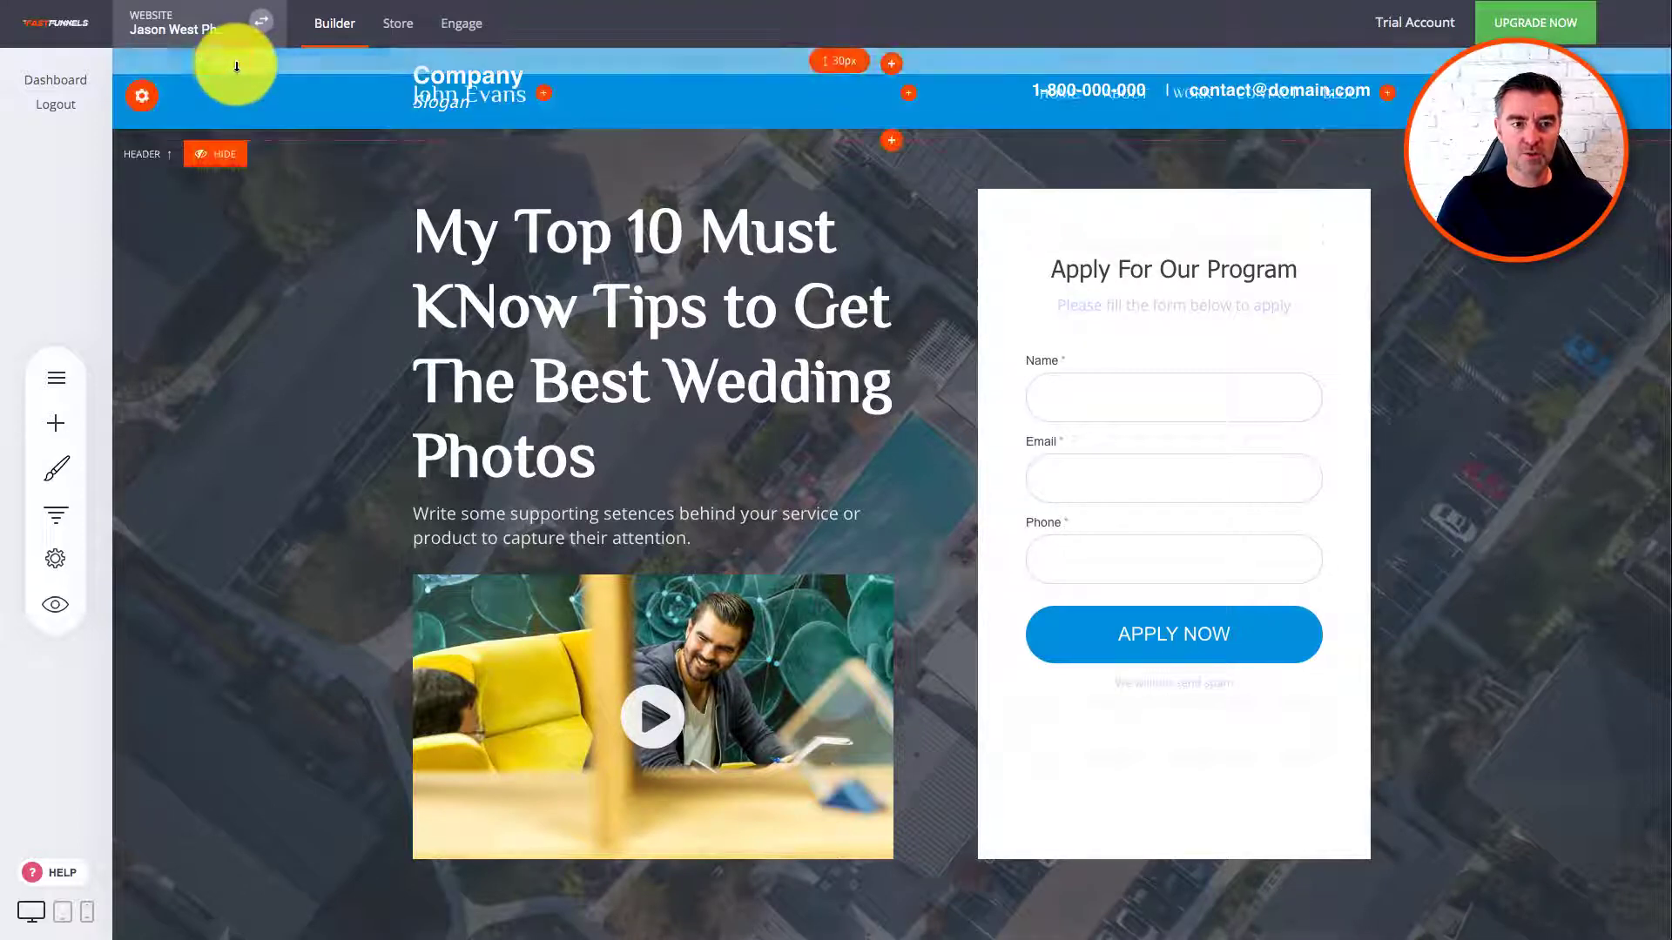
click(224, 59)
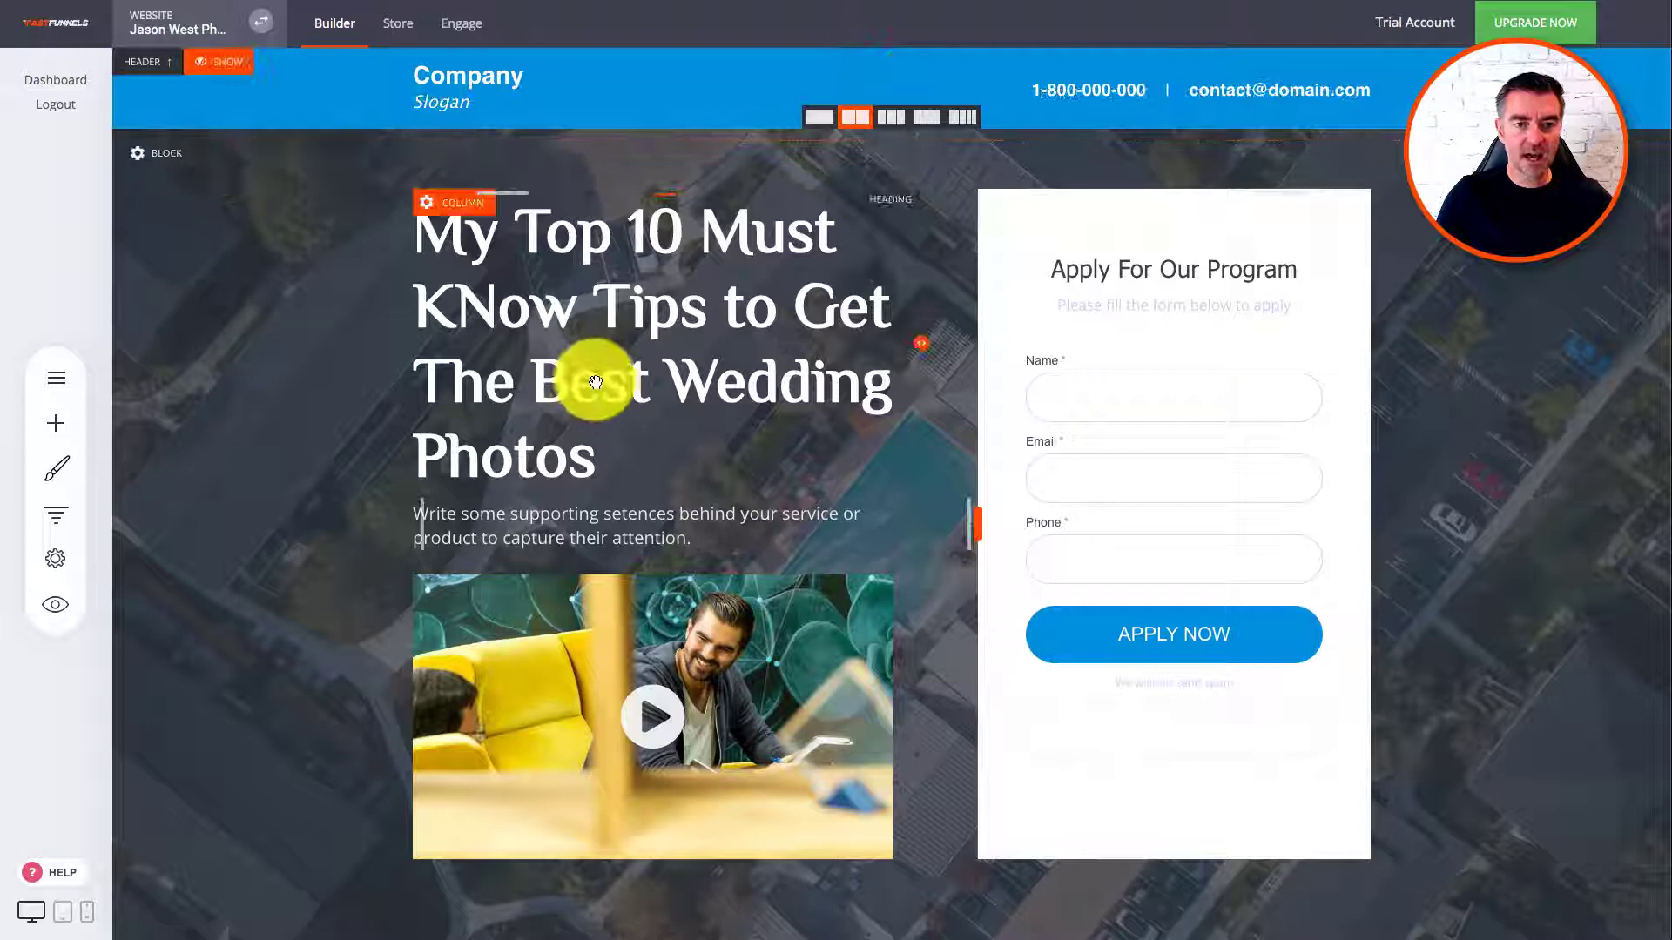
scroll(596, 382, down, 15)
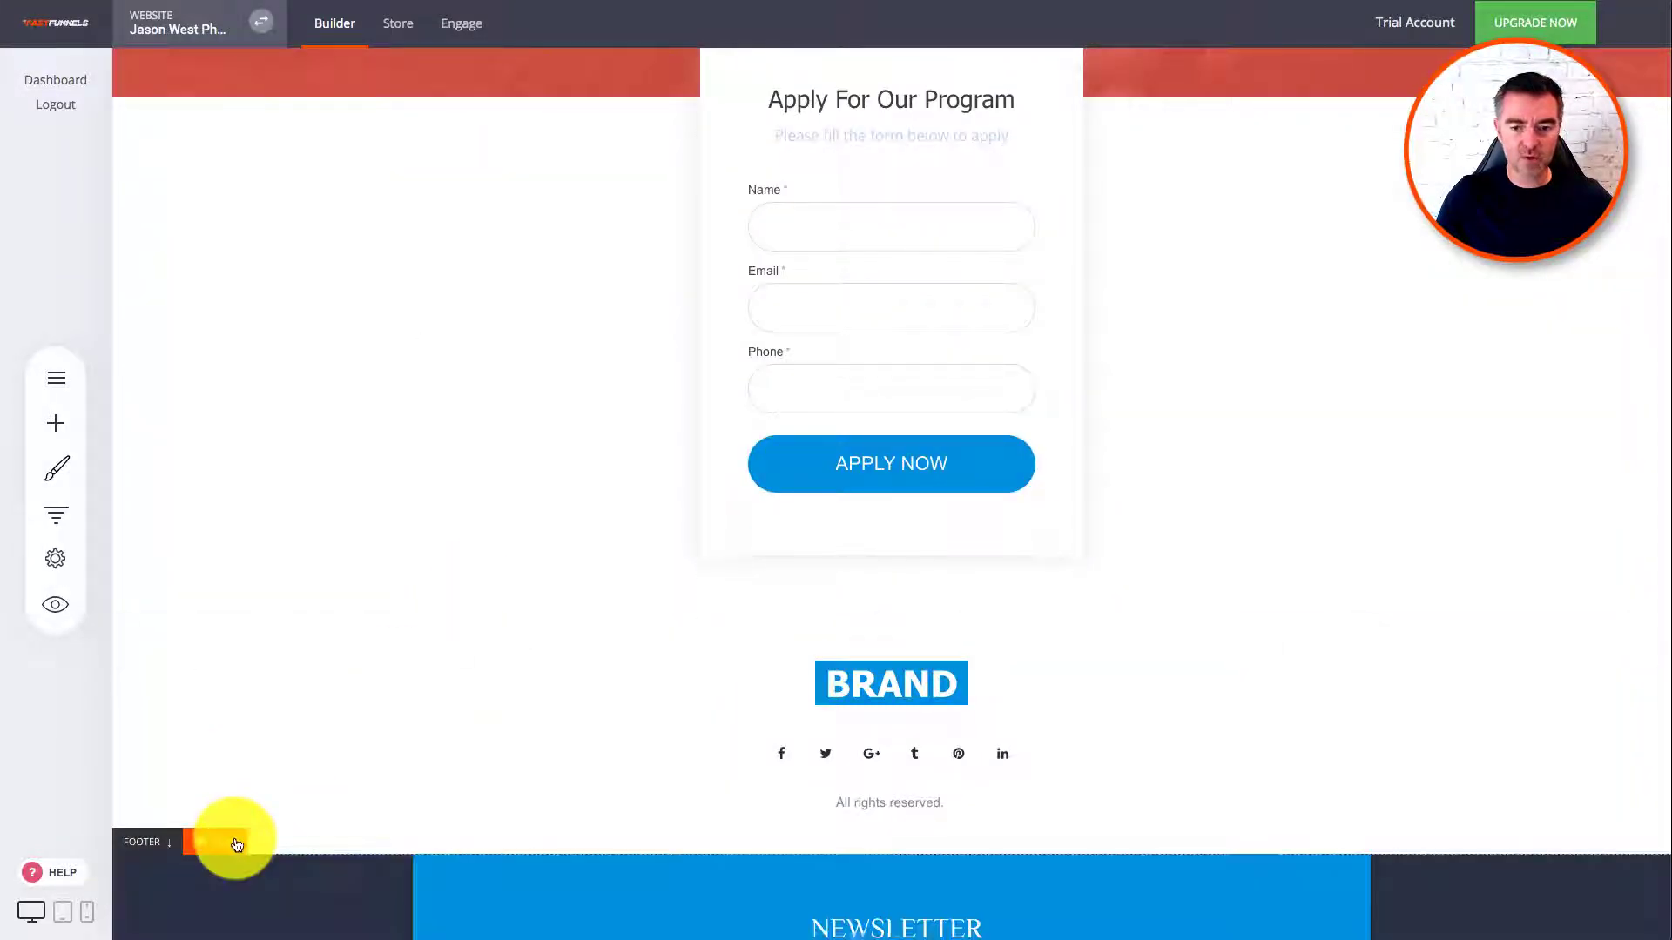
click(236, 845)
scroll(377, 607, up, 15)
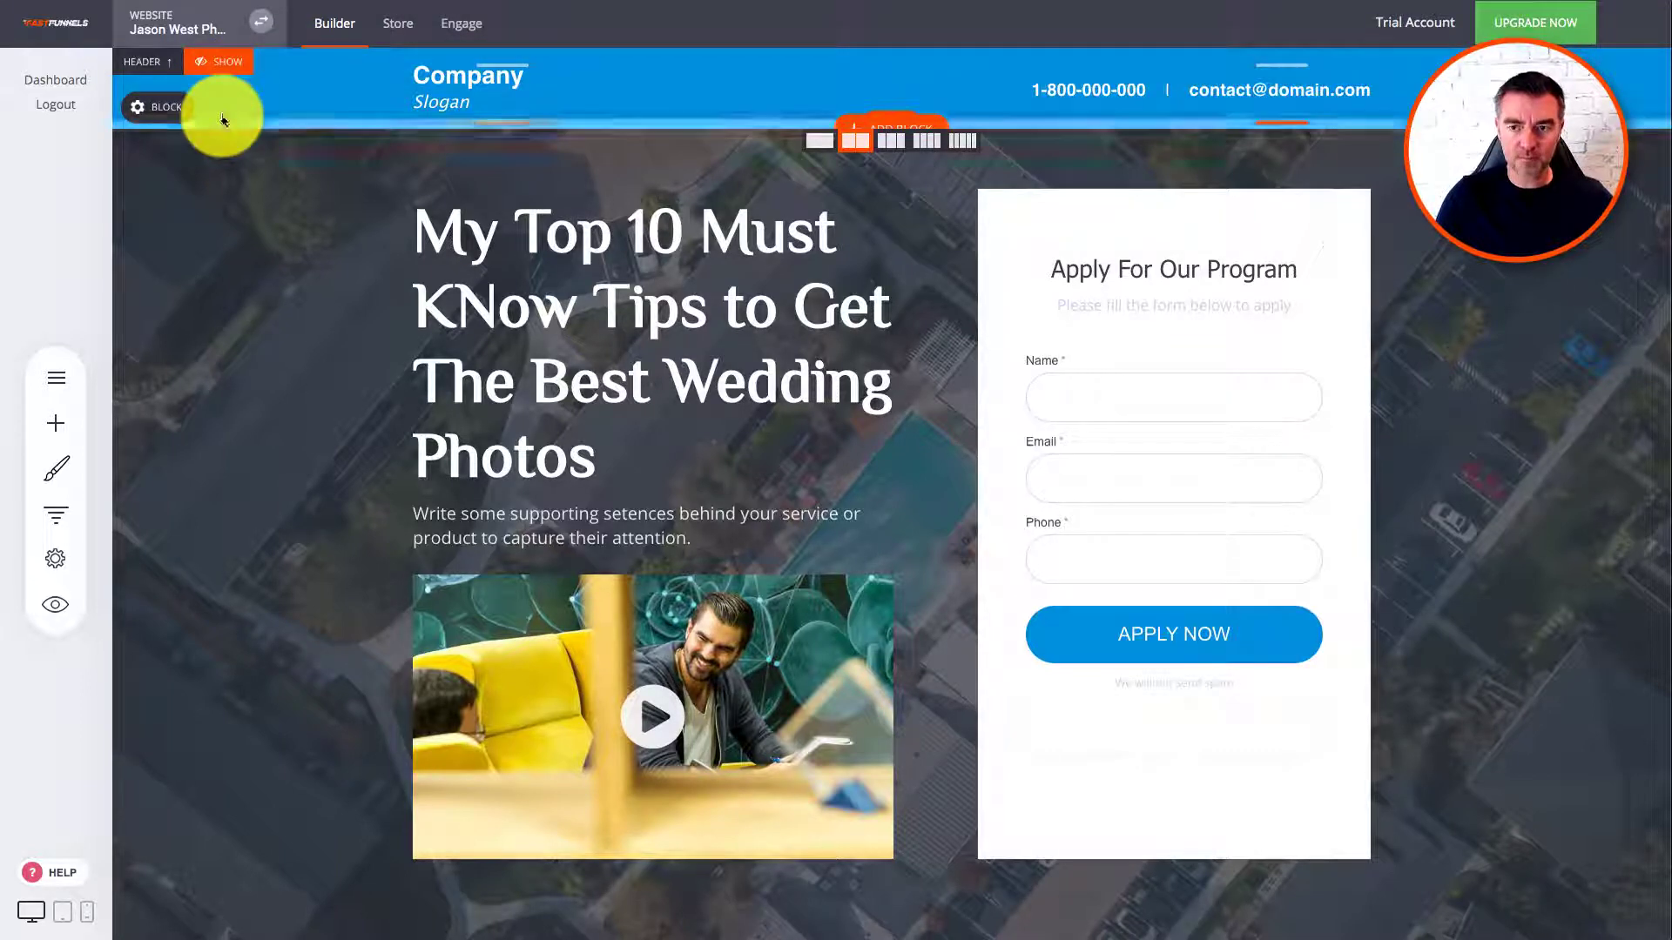
Step: Browse the Websites and Funnels lists, ending on the Websites list
click(172, 30)
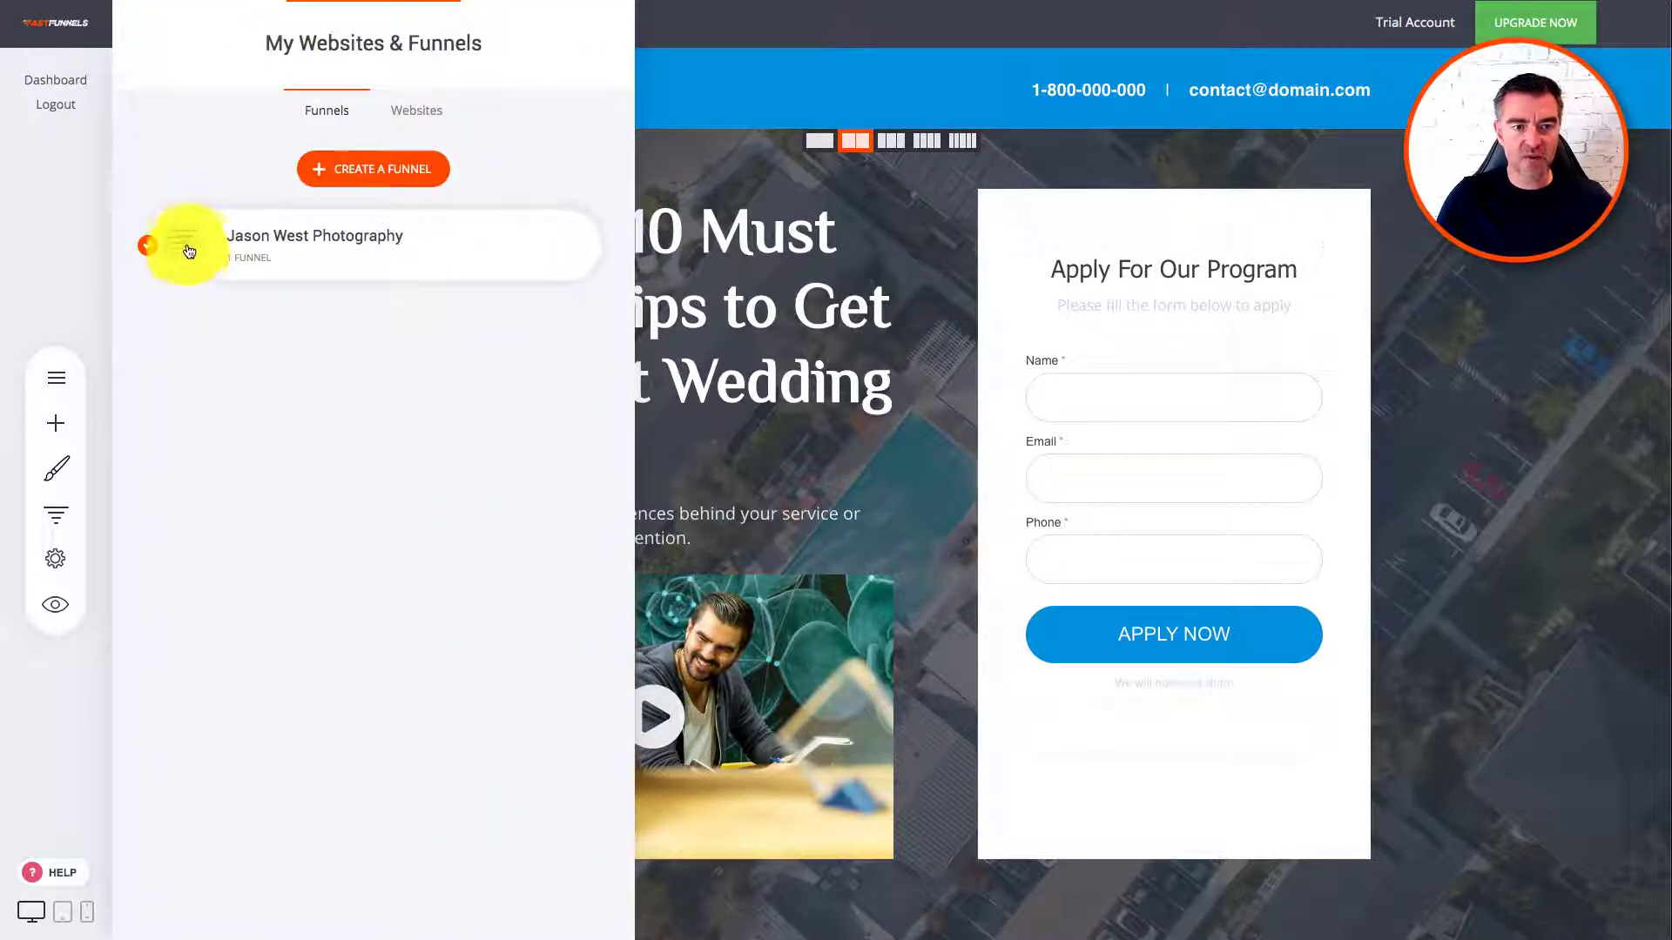
click(416, 112)
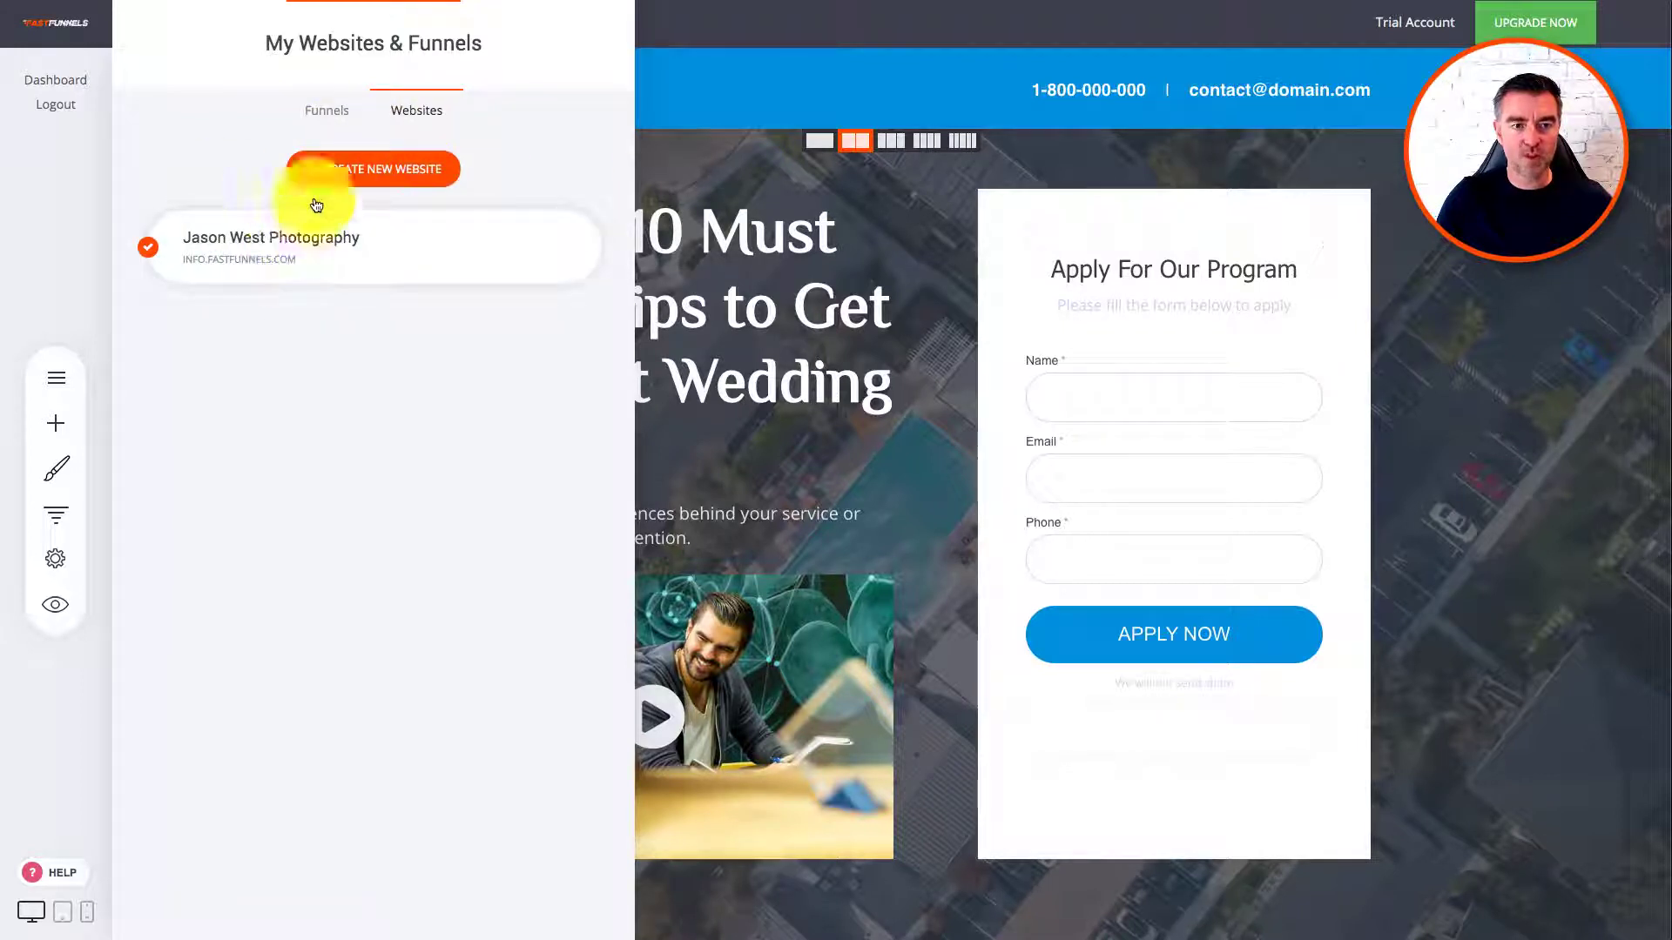
click(338, 111)
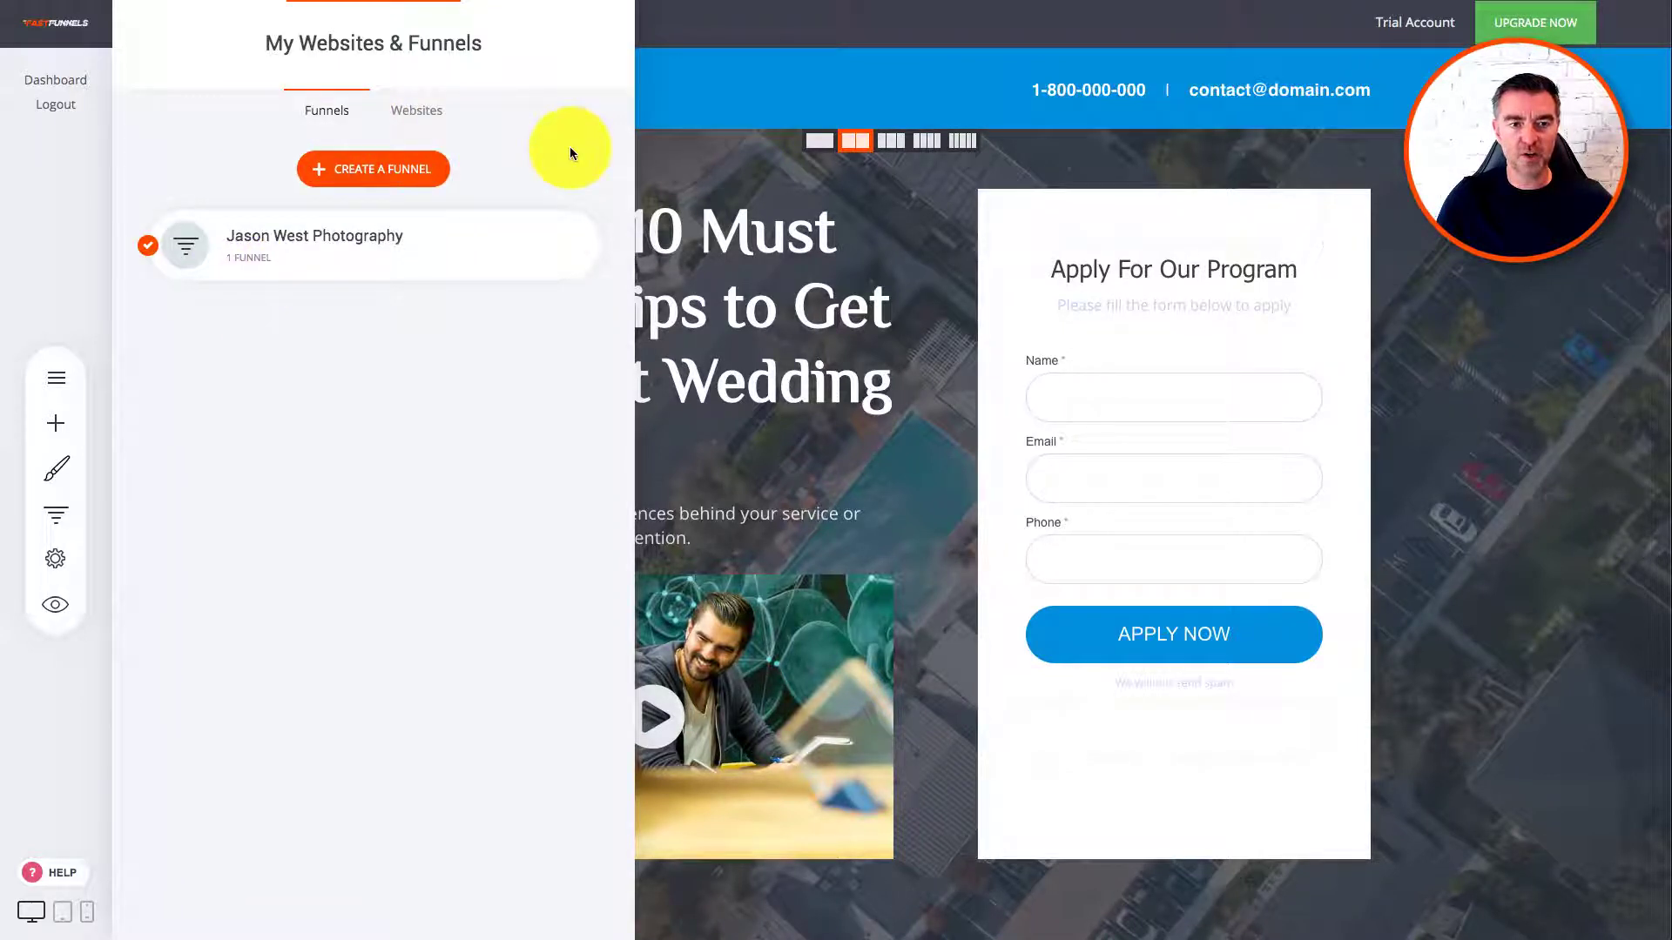
click(422, 111)
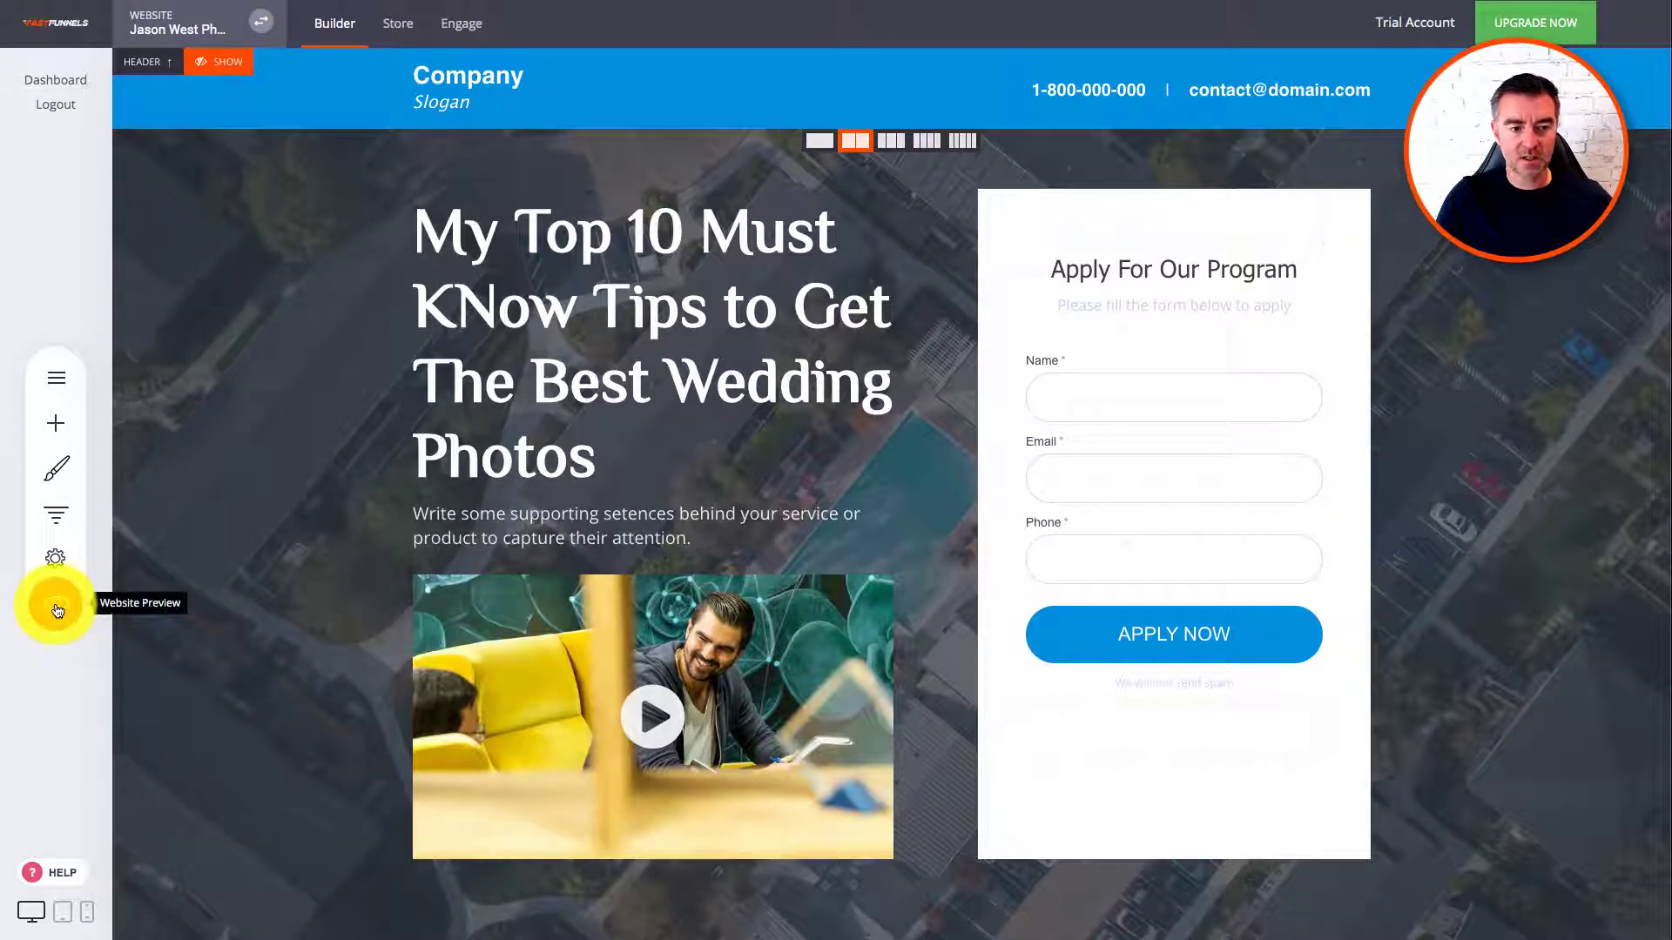
click(59, 560)
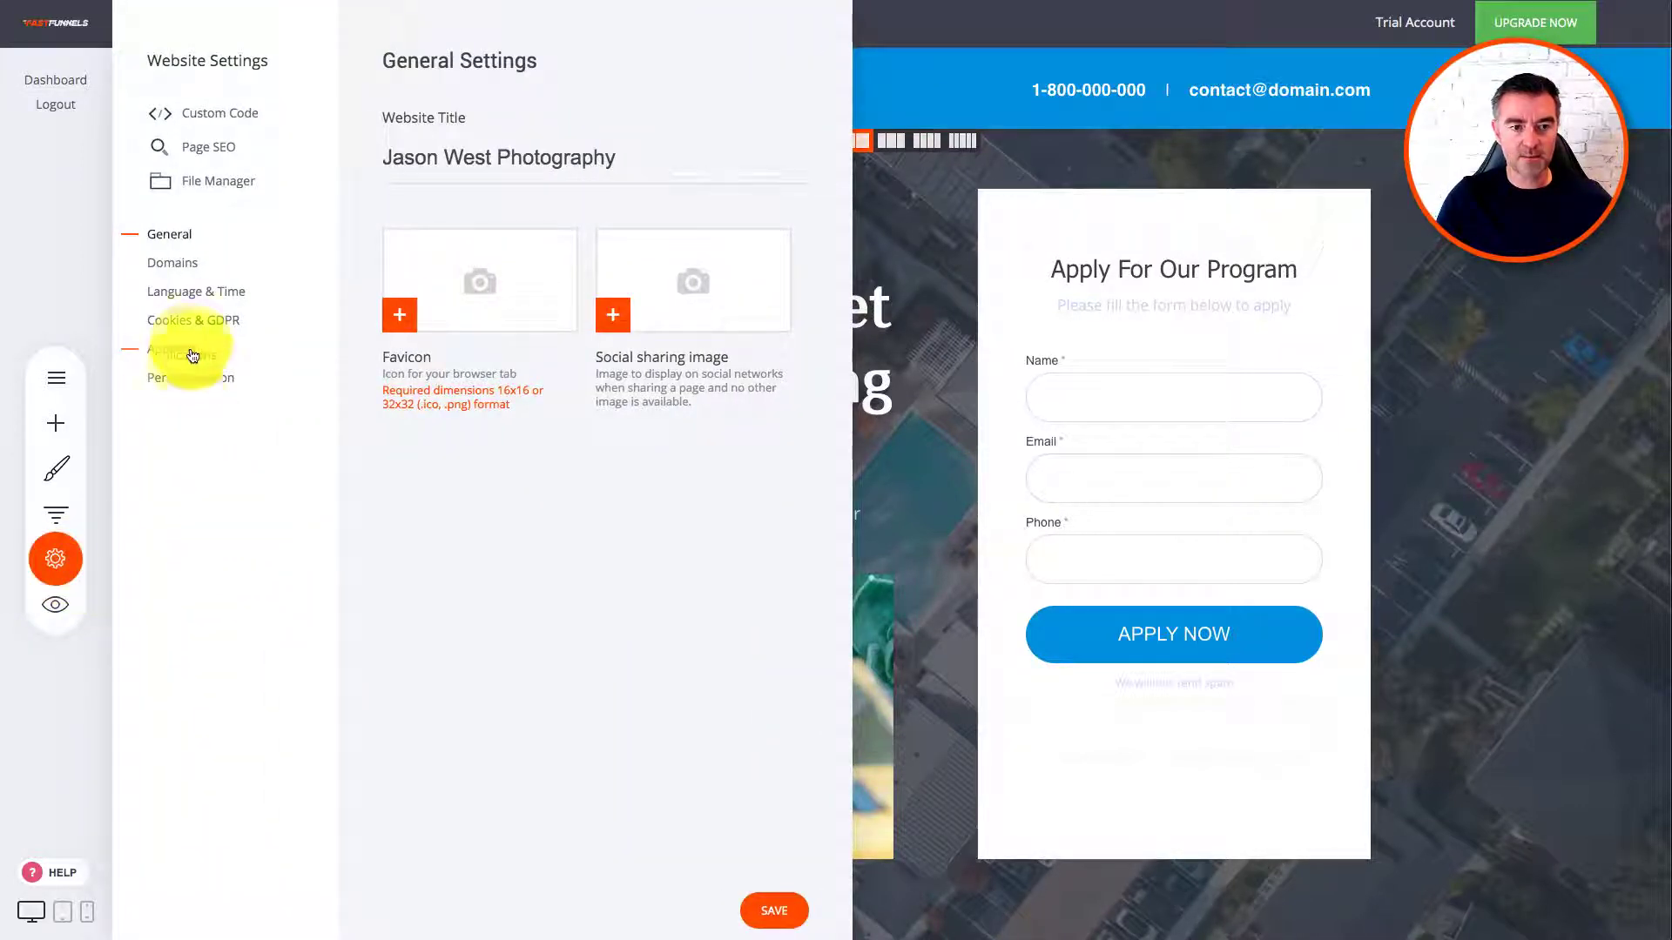
click(165, 262)
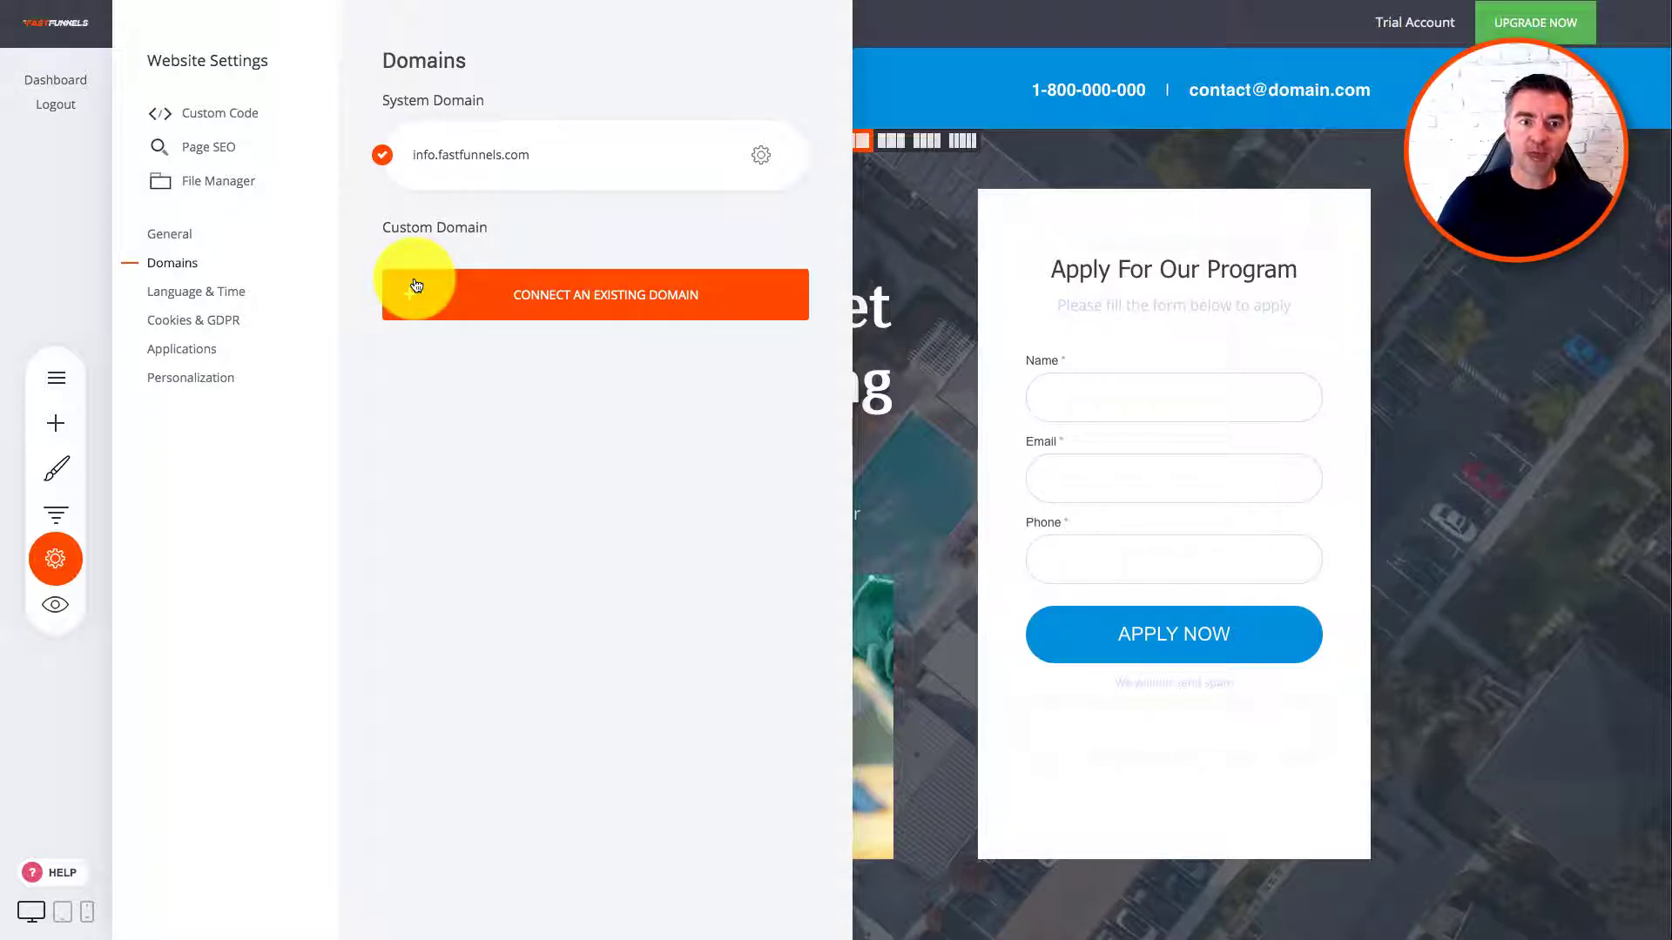
click(932, 210)
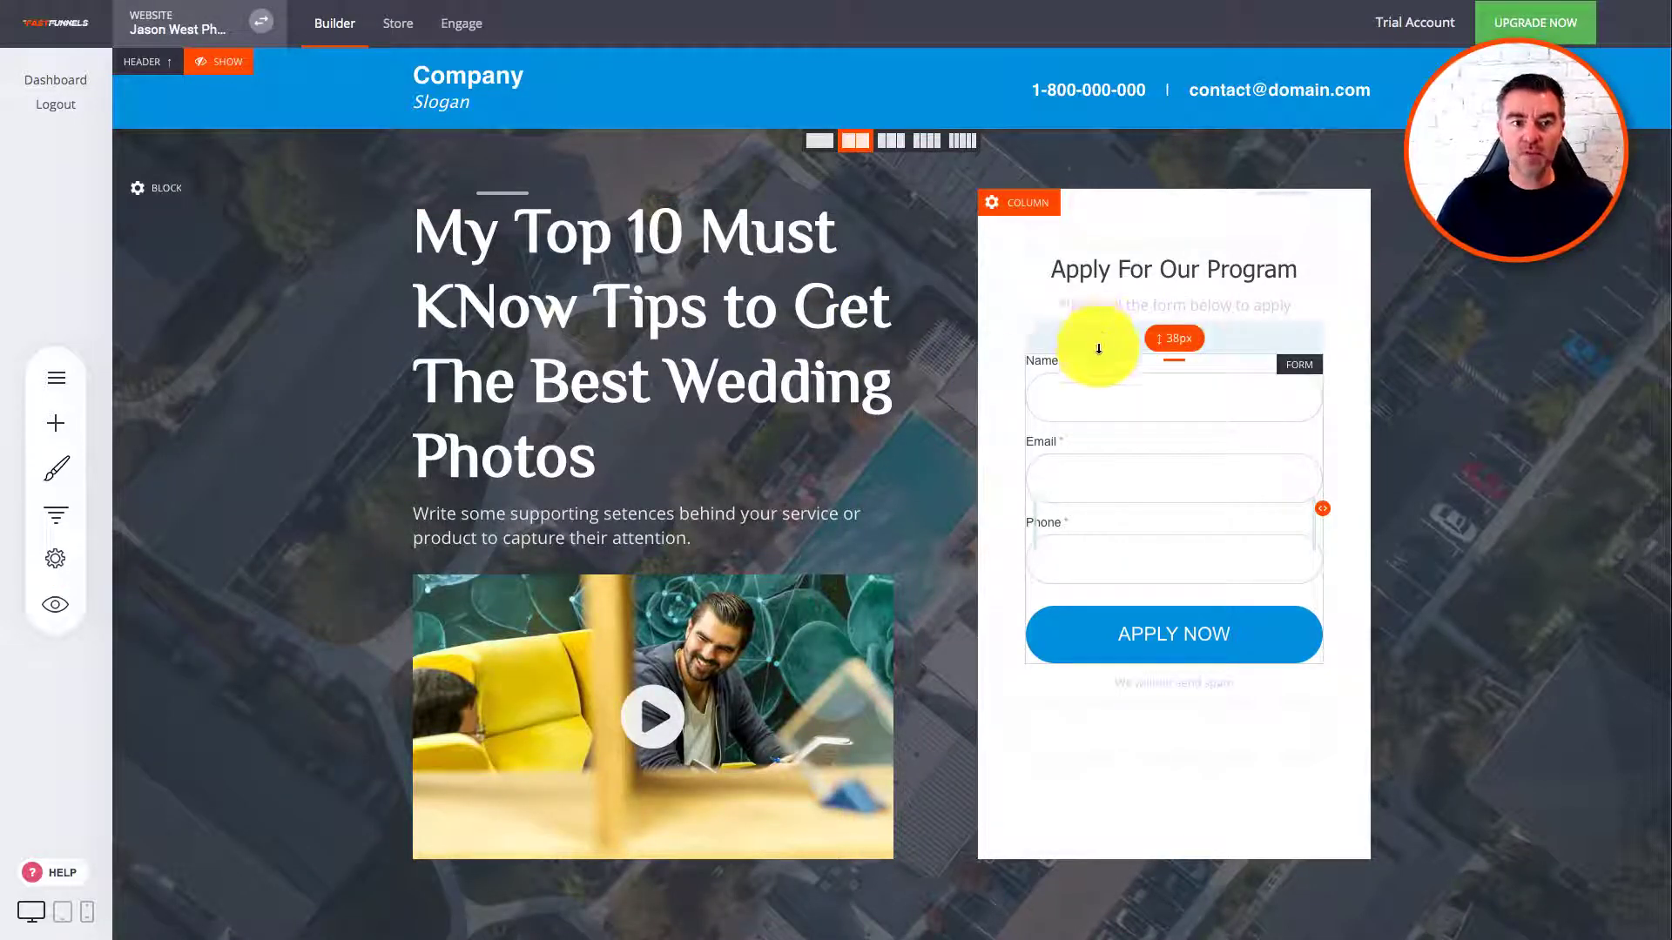
Step: Open the photography website from the Websites list in My Websites & Funnels
scroll(1083, 366, down, 4)
scroll(1052, 421, up, 4)
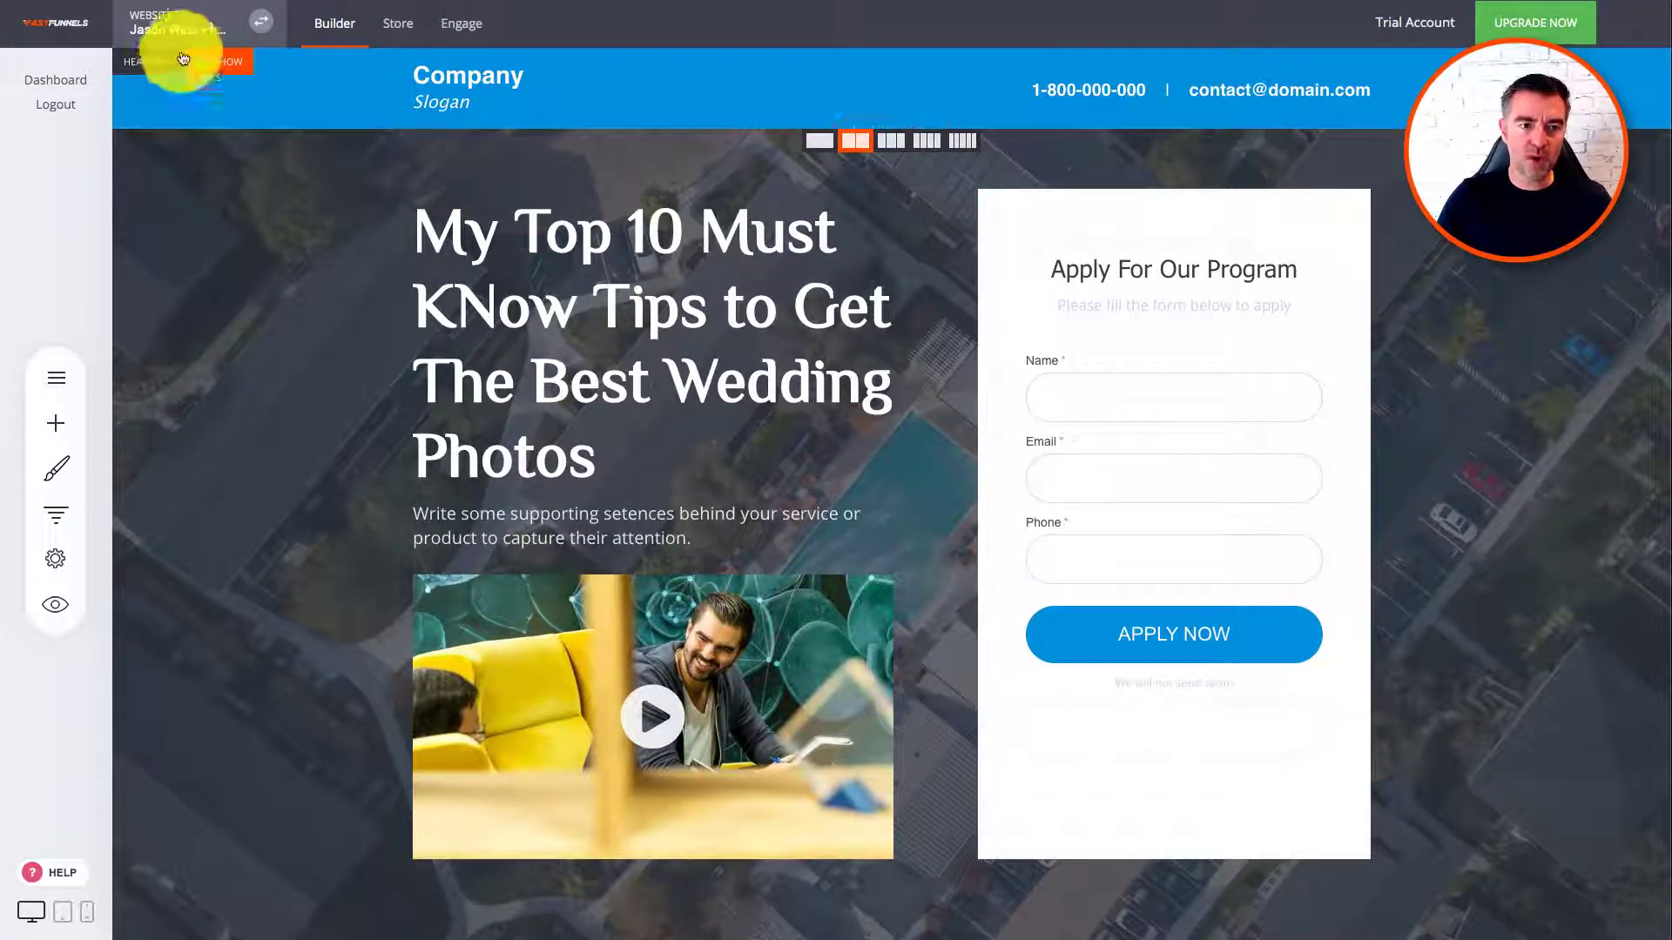
click(177, 32)
click(402, 137)
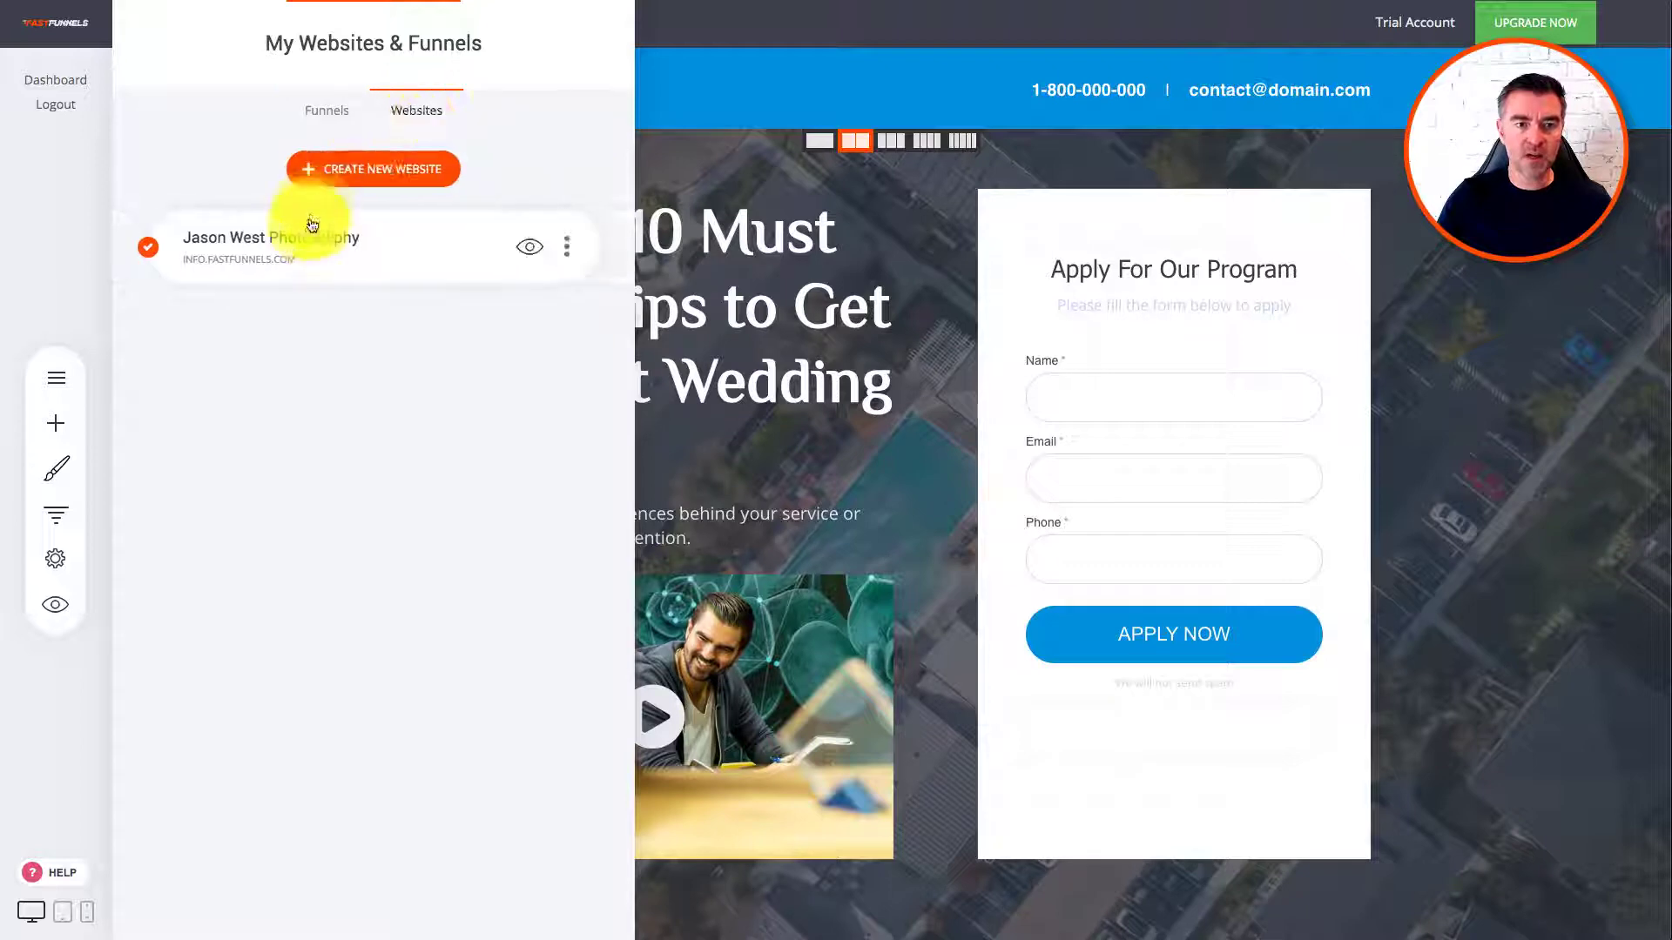
click(309, 226)
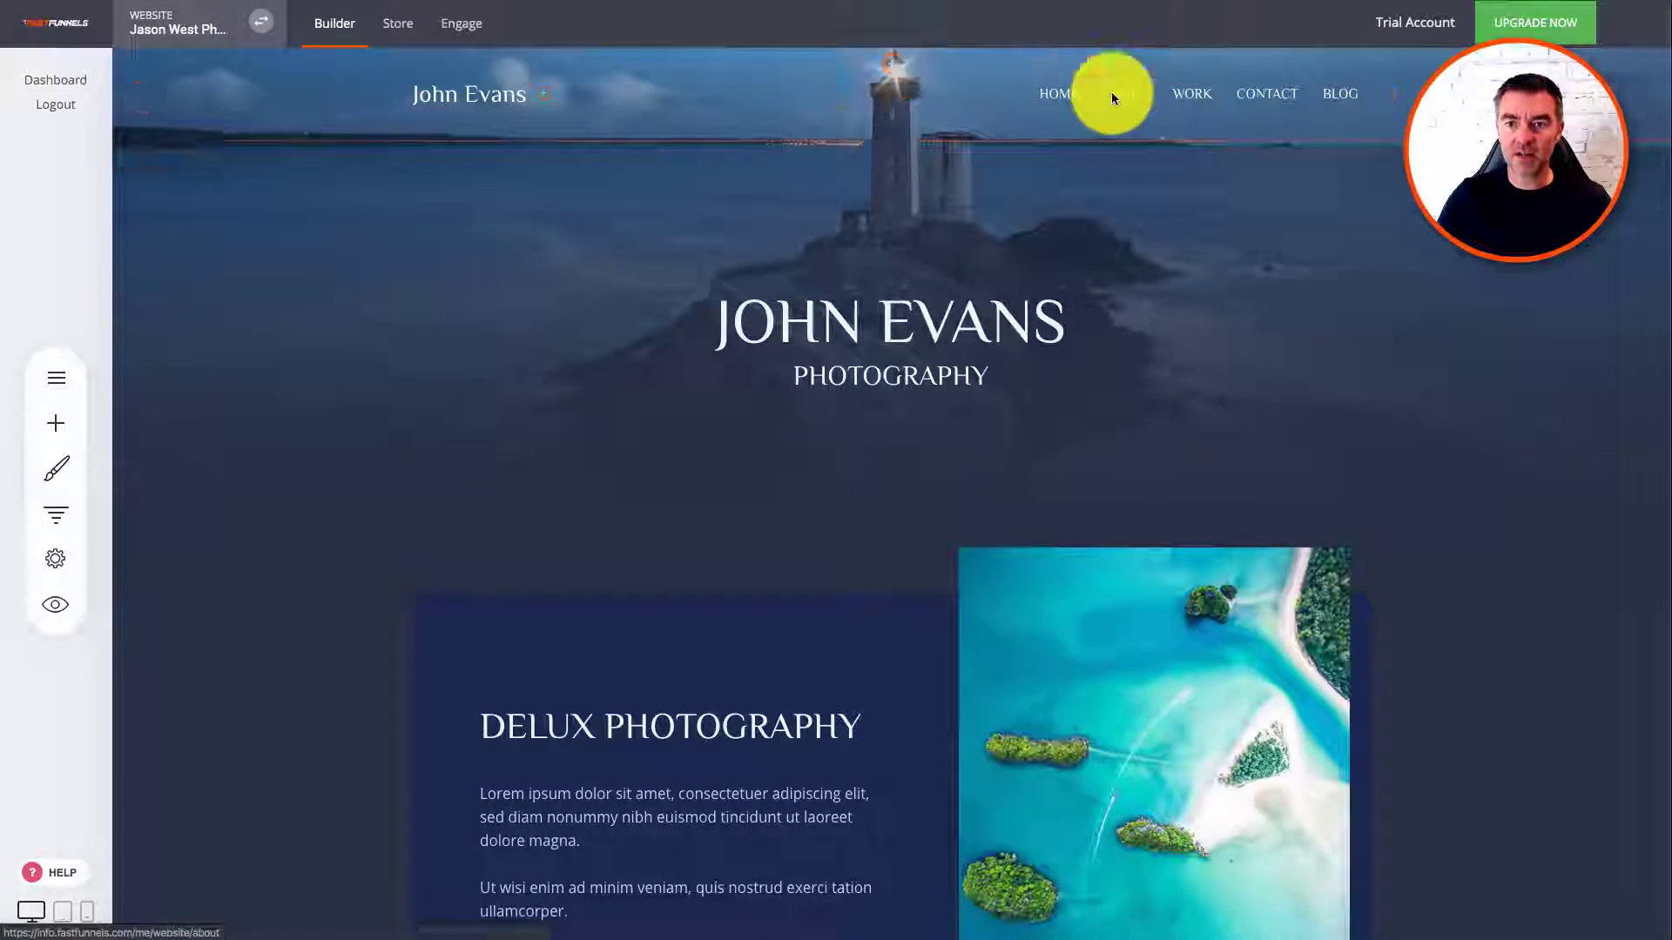
Step: On the About page, change the heading to 'ABOUT Me'
click(1111, 92)
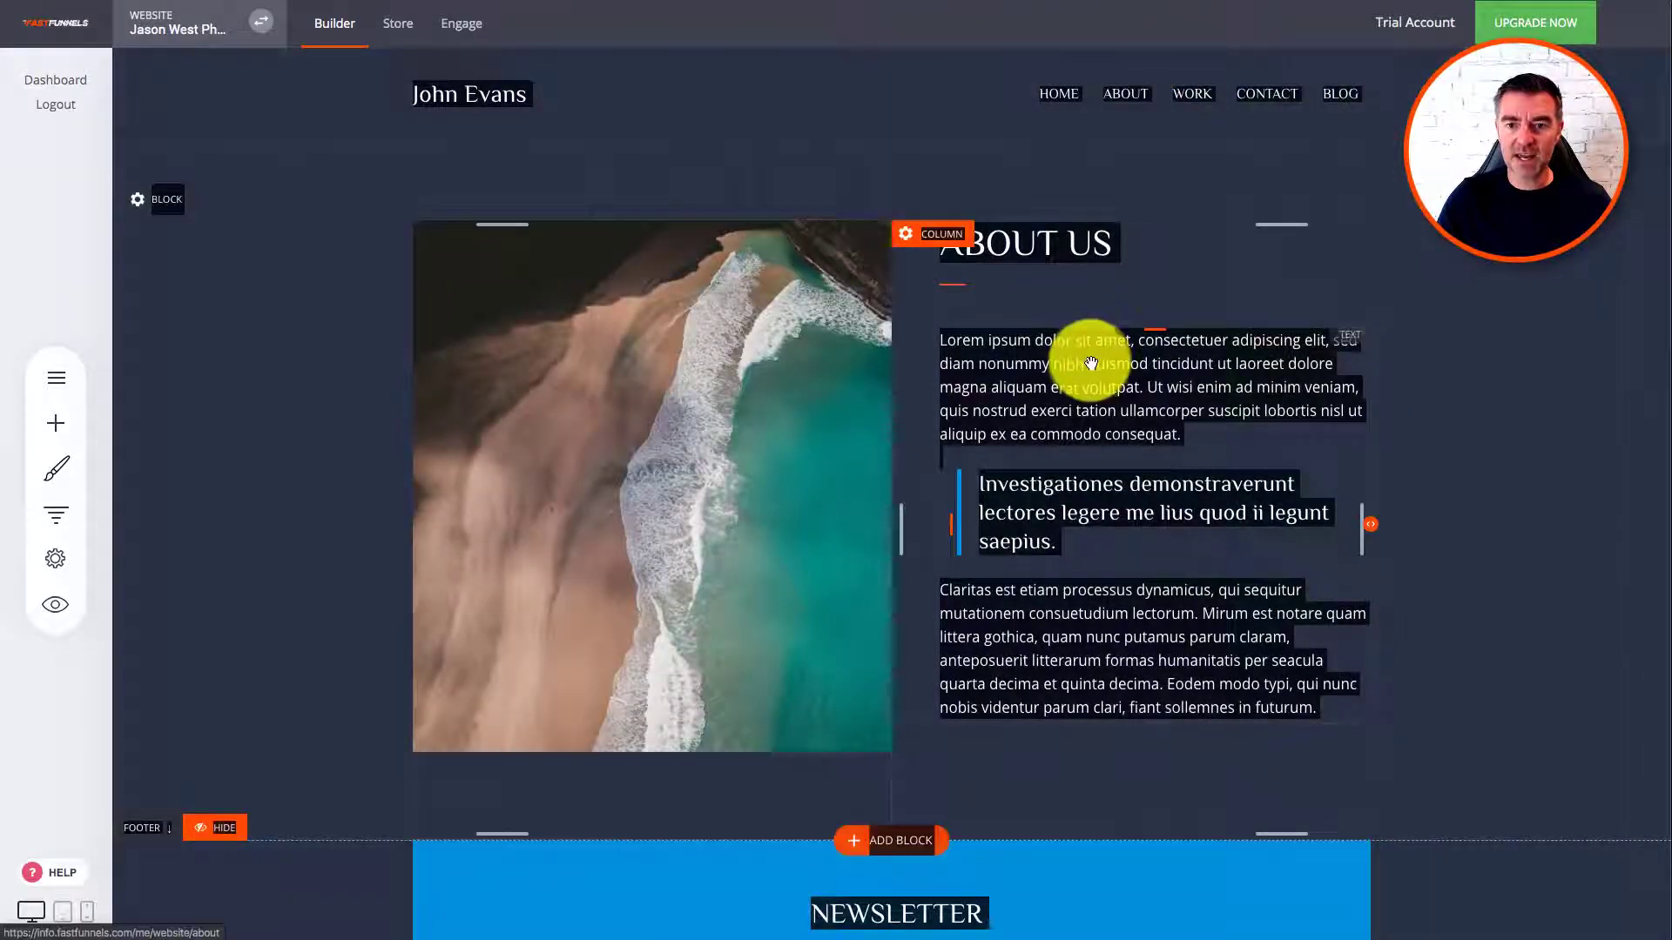
click(1096, 226)
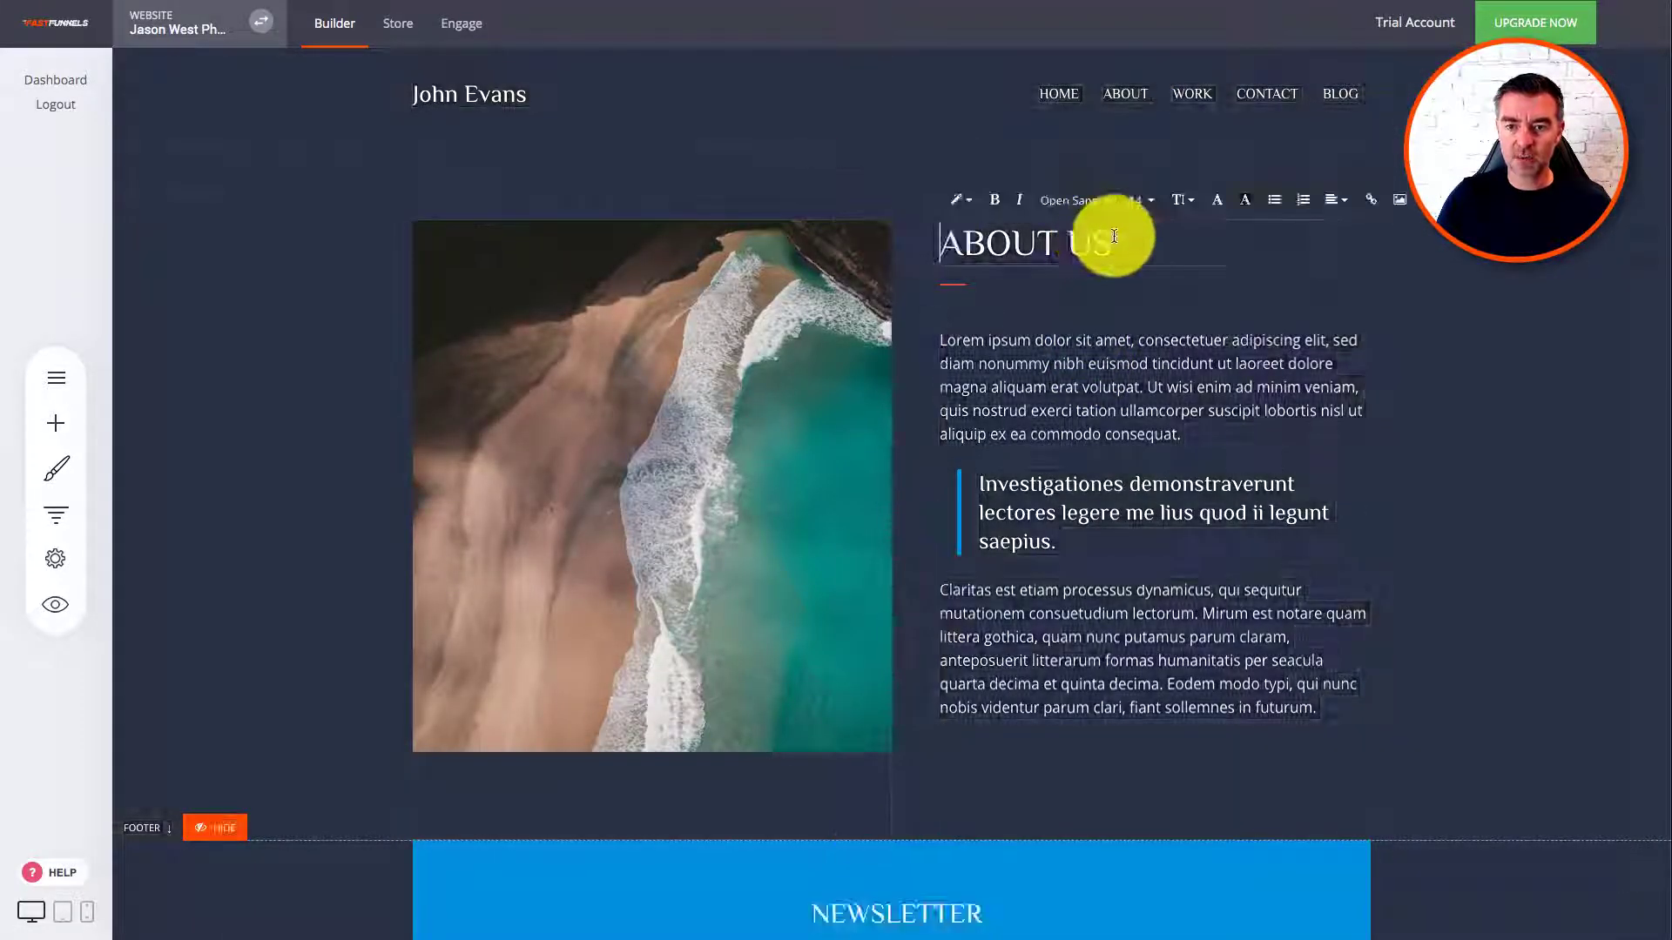
text(Me)
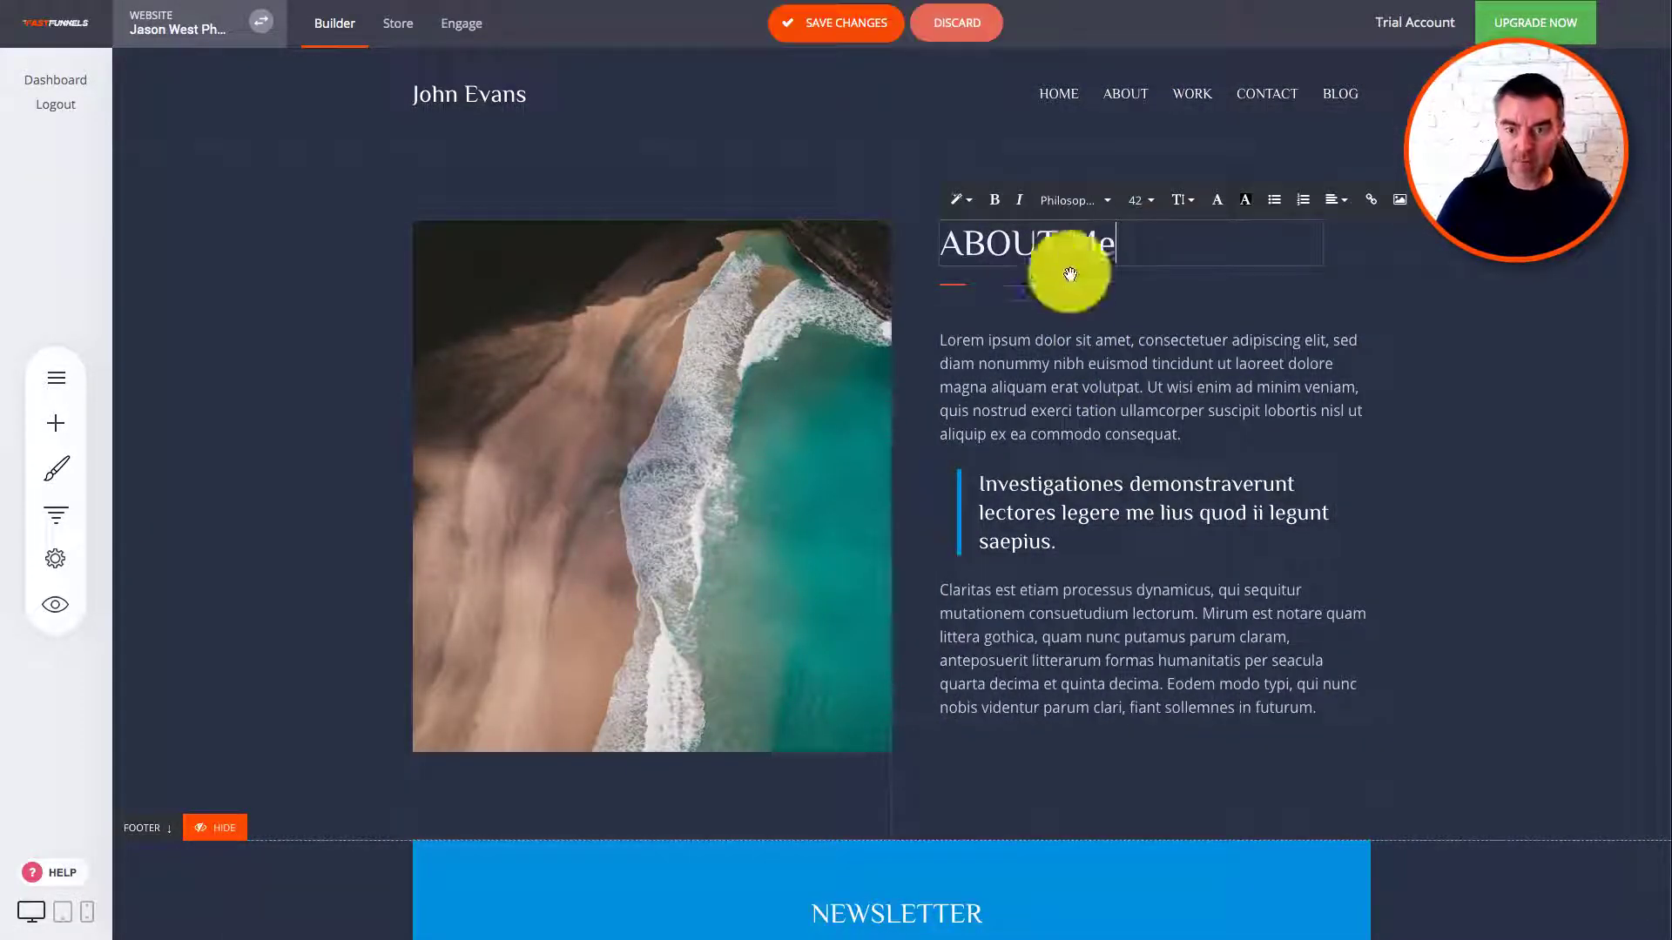
Step: Replace the first paragraph with filler lines and narrow the image column to 46%
triple_click(1064, 361)
text(asdasdasdasdasdasd)
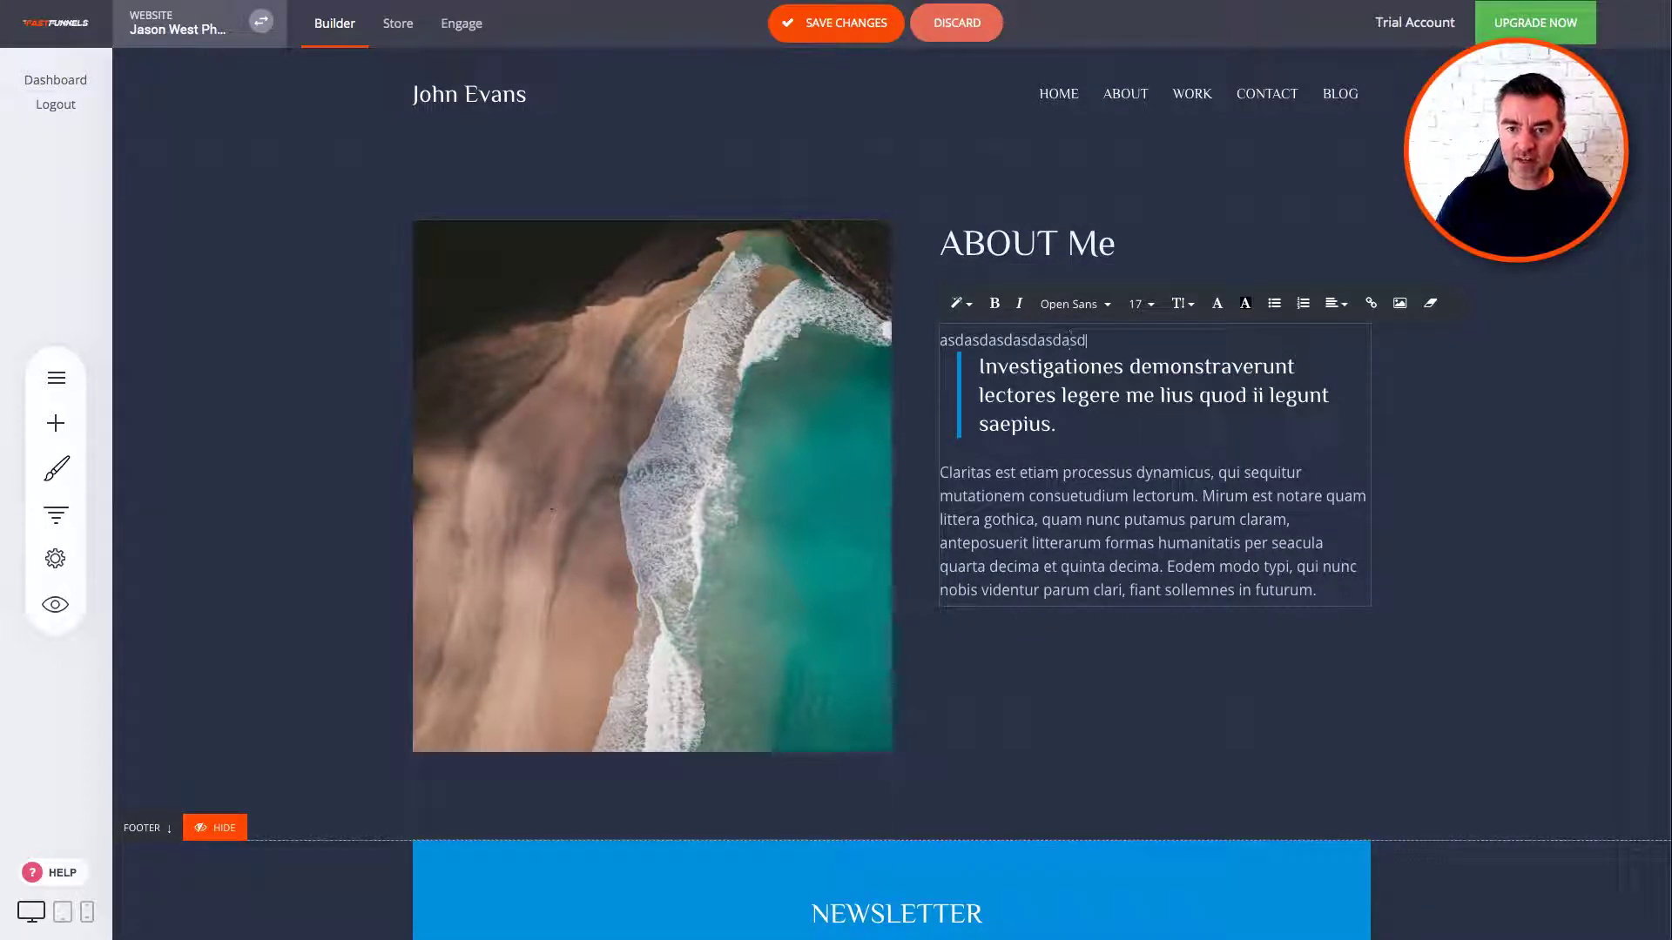
key(Return)
text(asd )
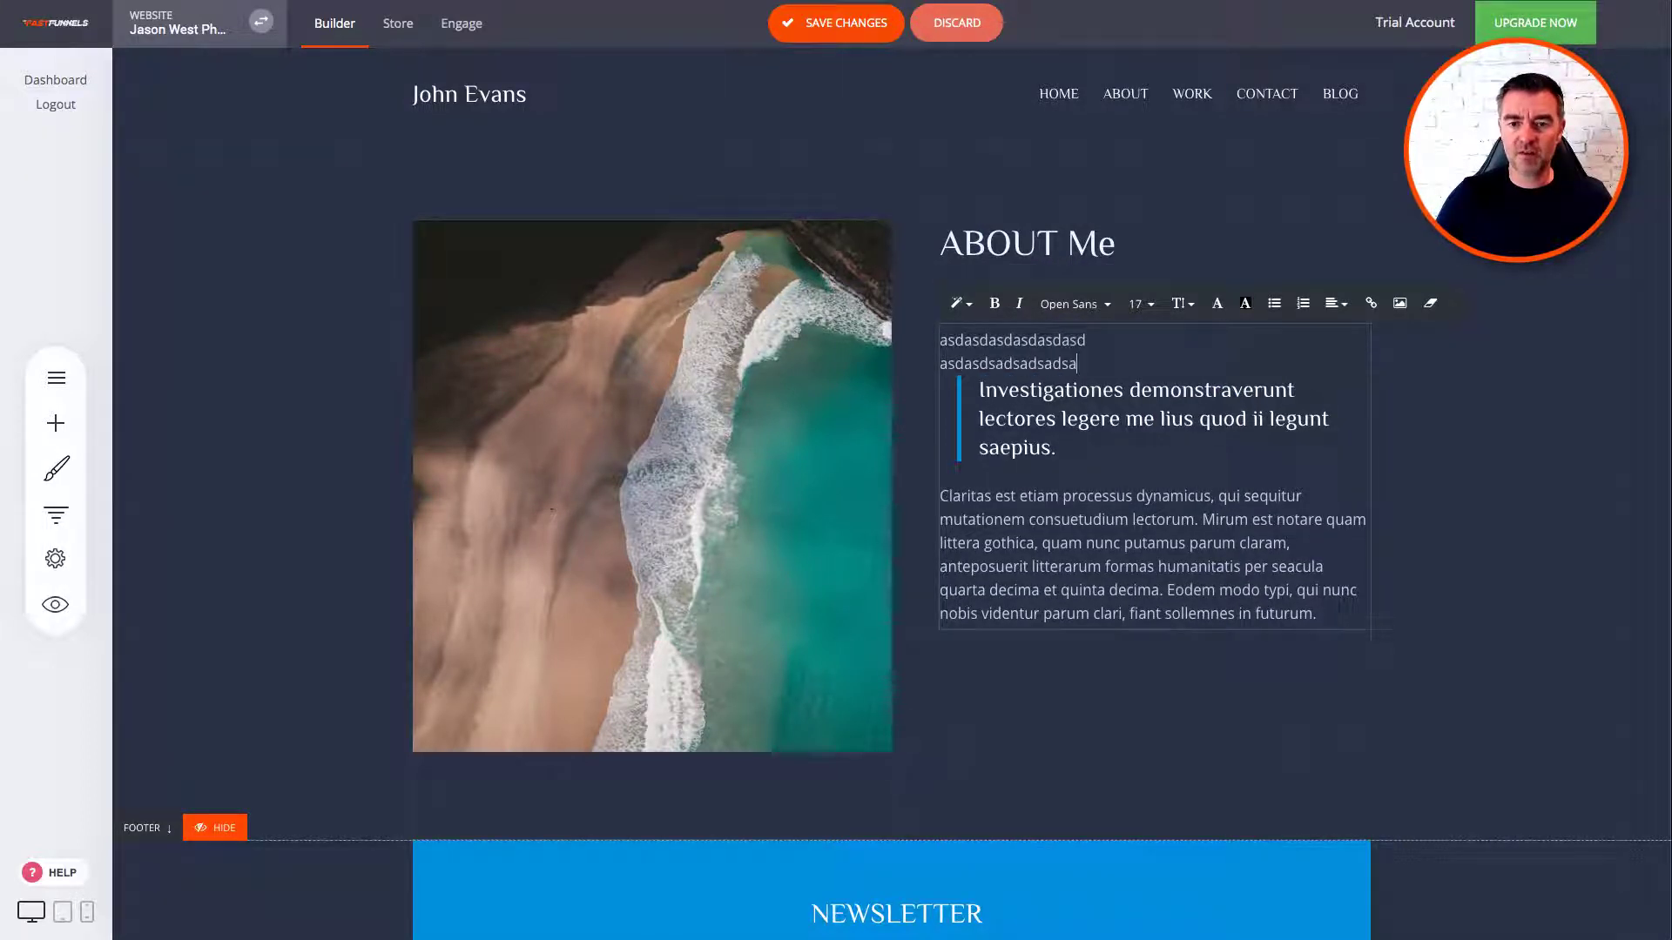
text(asdsadsadsadsa)
key(Return)
click(901, 361)
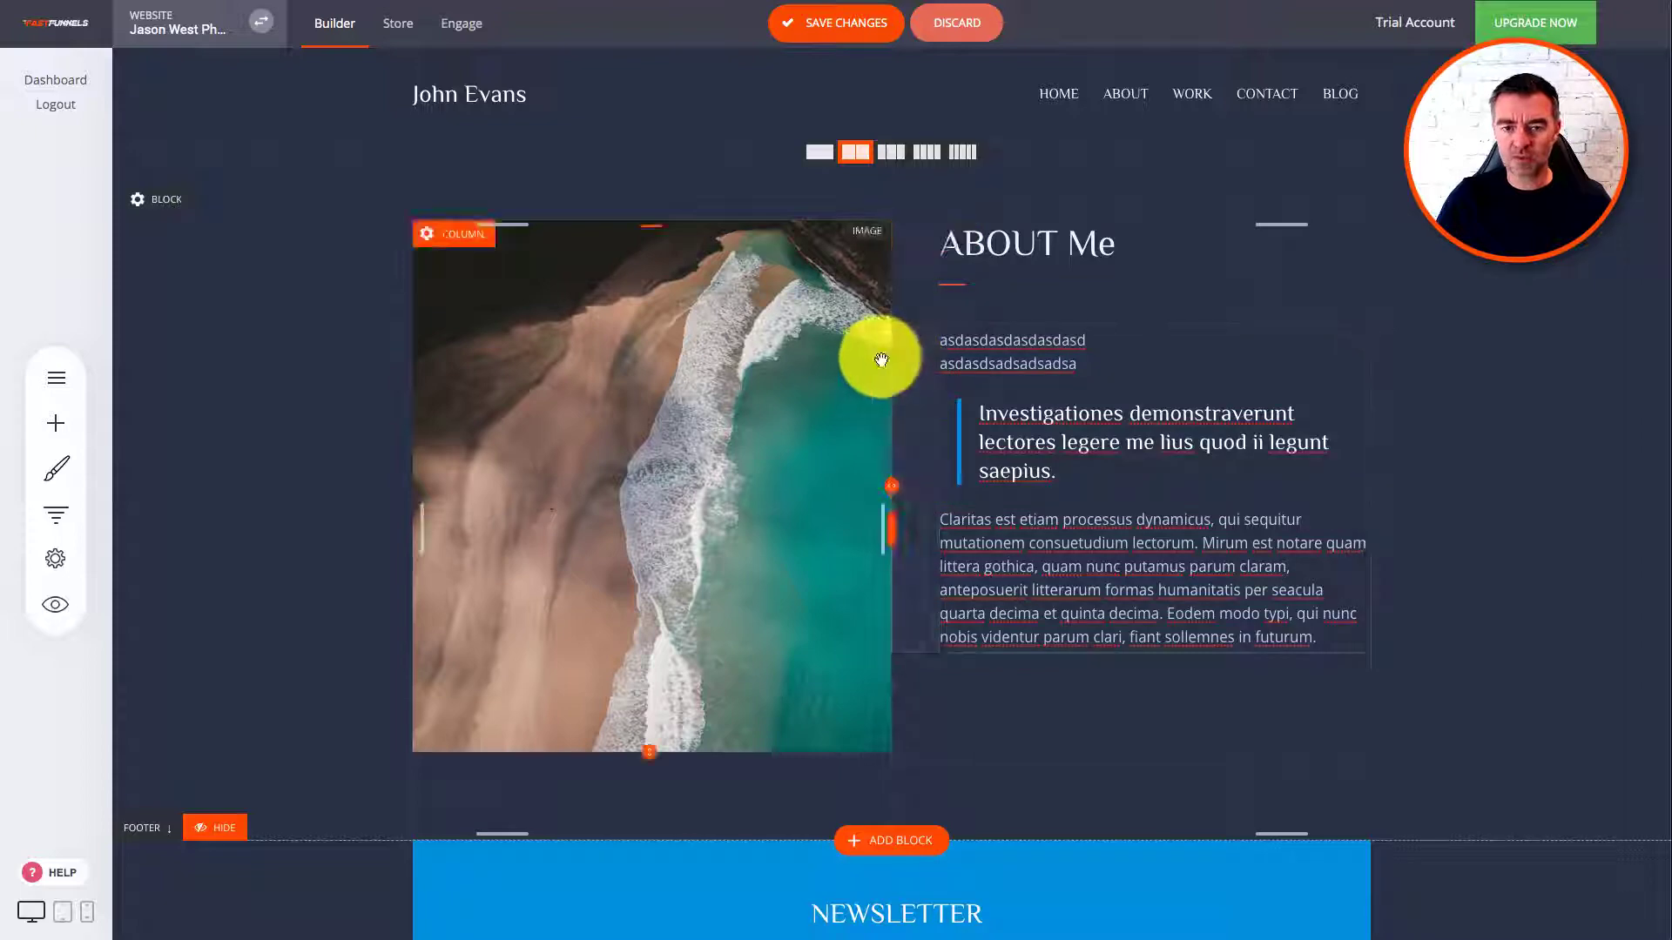
drag(885, 349, 844, 365)
Step: Insert a Beautiful and Easy call-to-action block below the About section
scroll(1108, 519, down, 4)
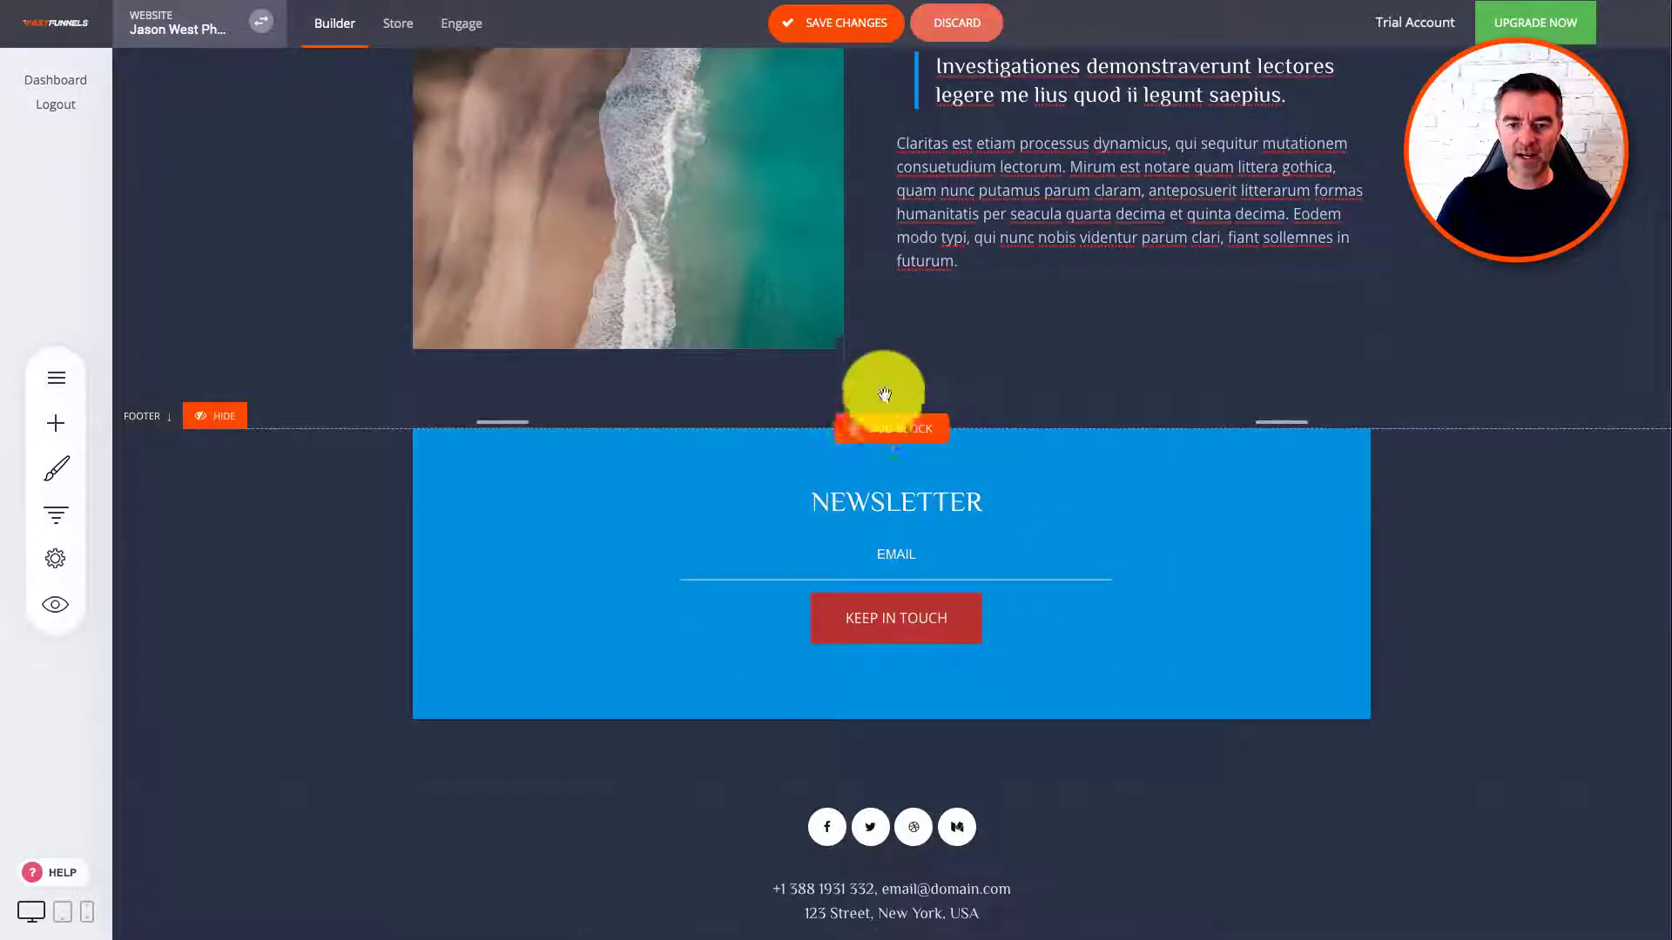
click(882, 426)
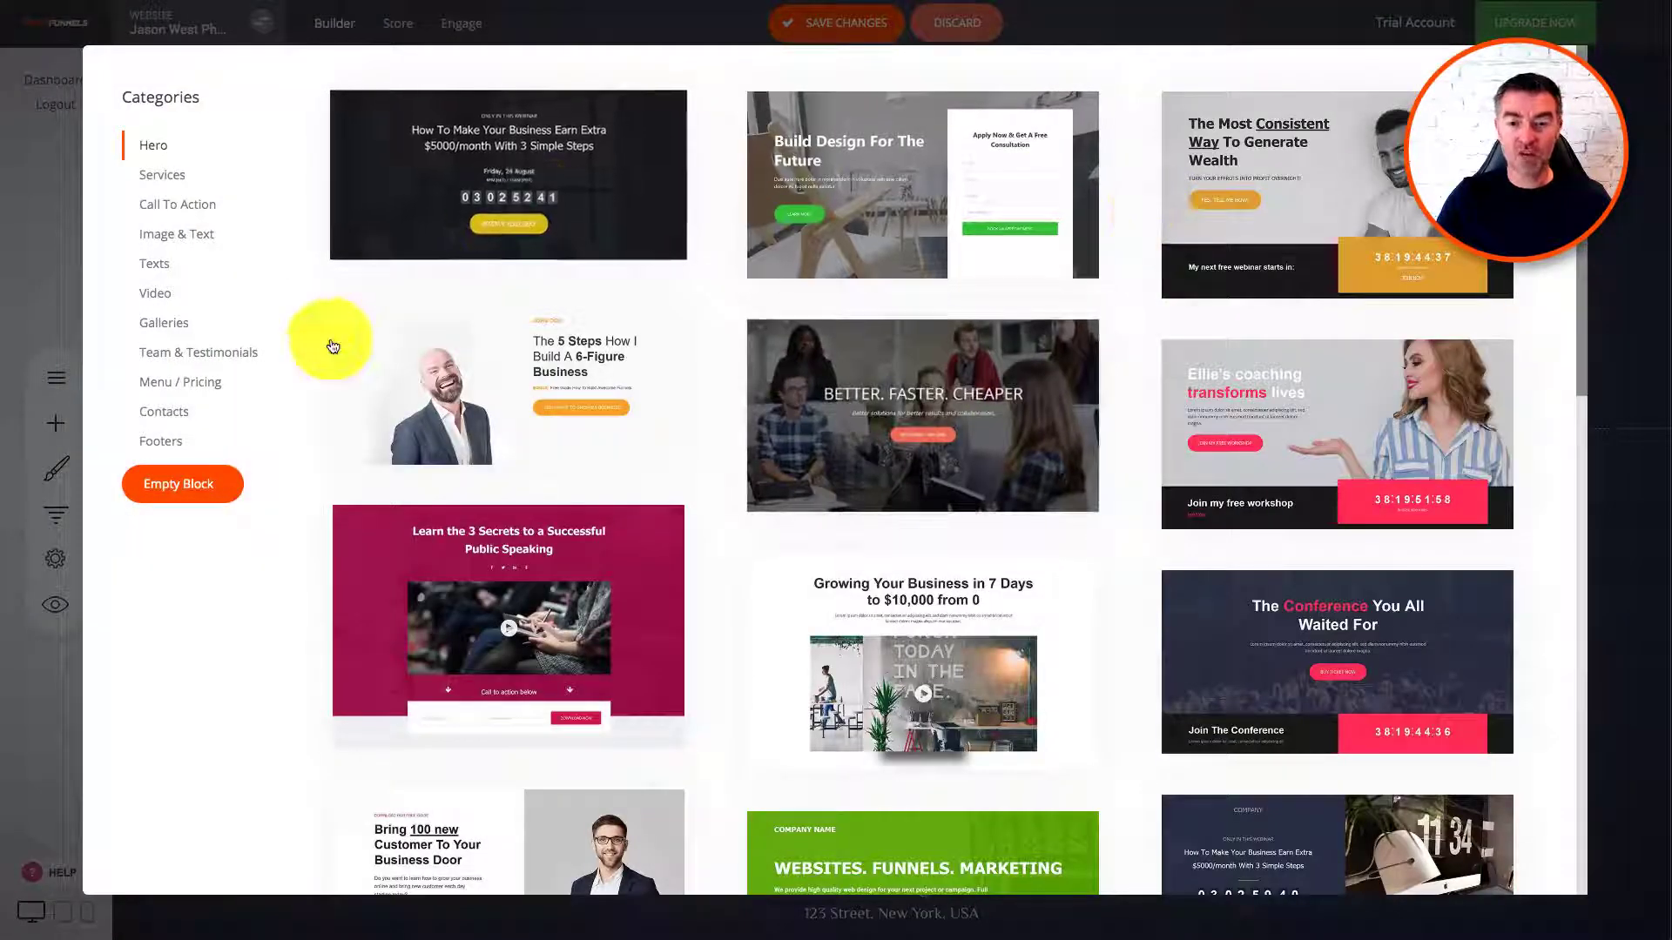
click(189, 207)
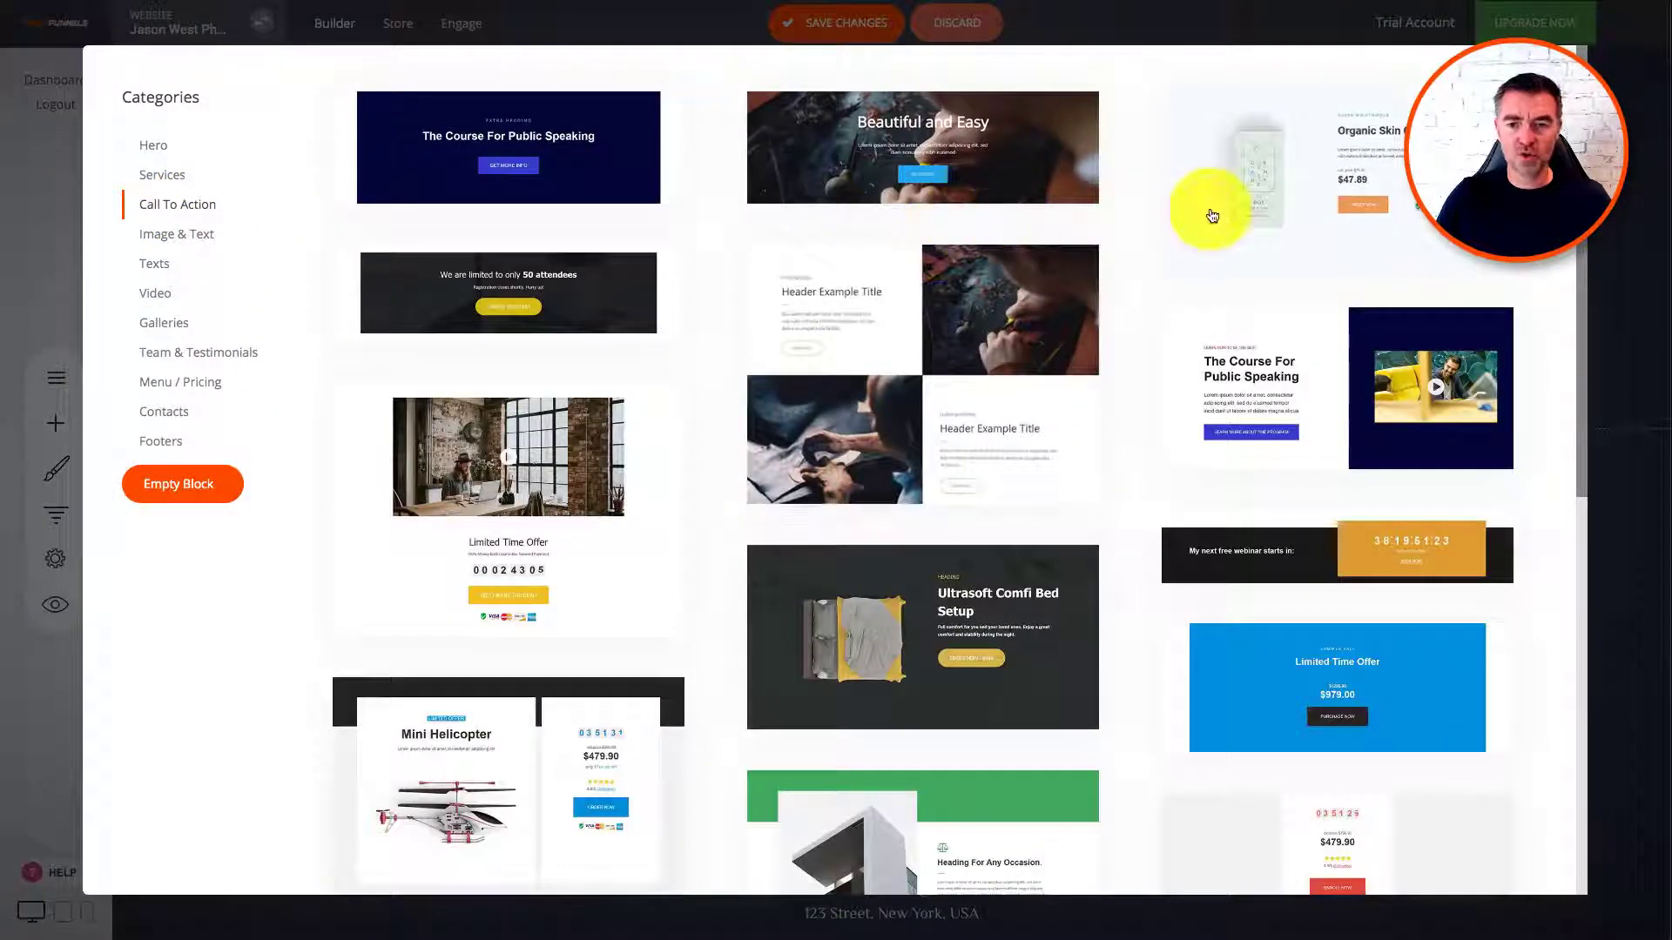
click(1000, 168)
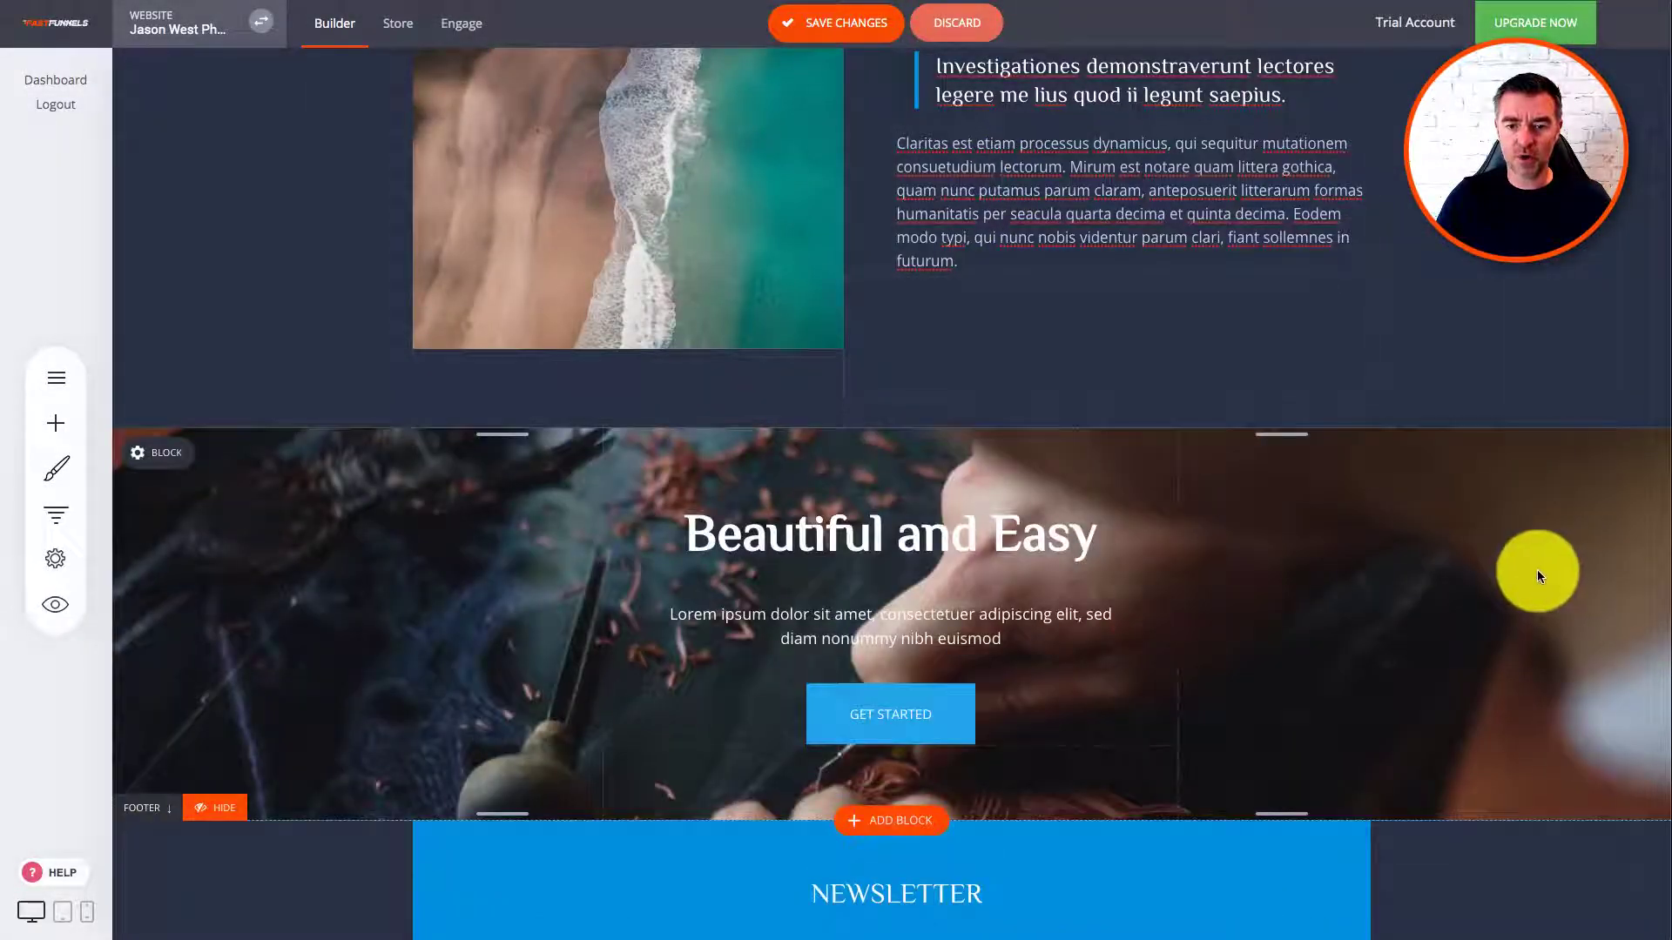
scroll(940, 601, down, 1)
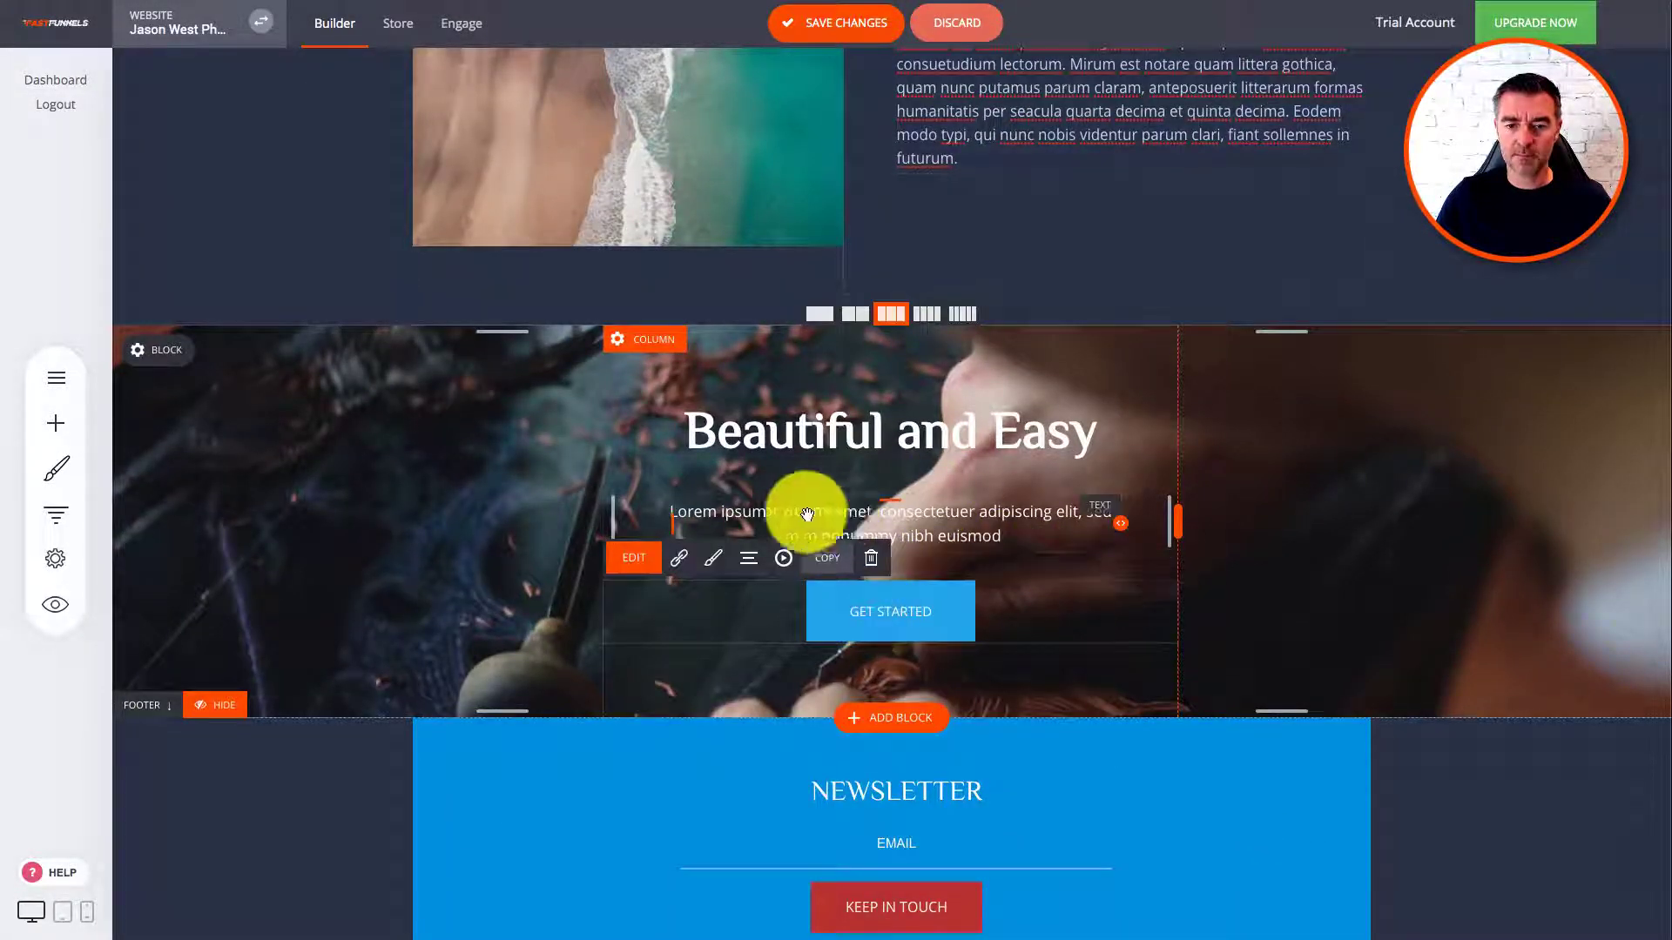
Step: Retitle the call-to-action heading 'AMAZING' and save the page changes
click(805, 432)
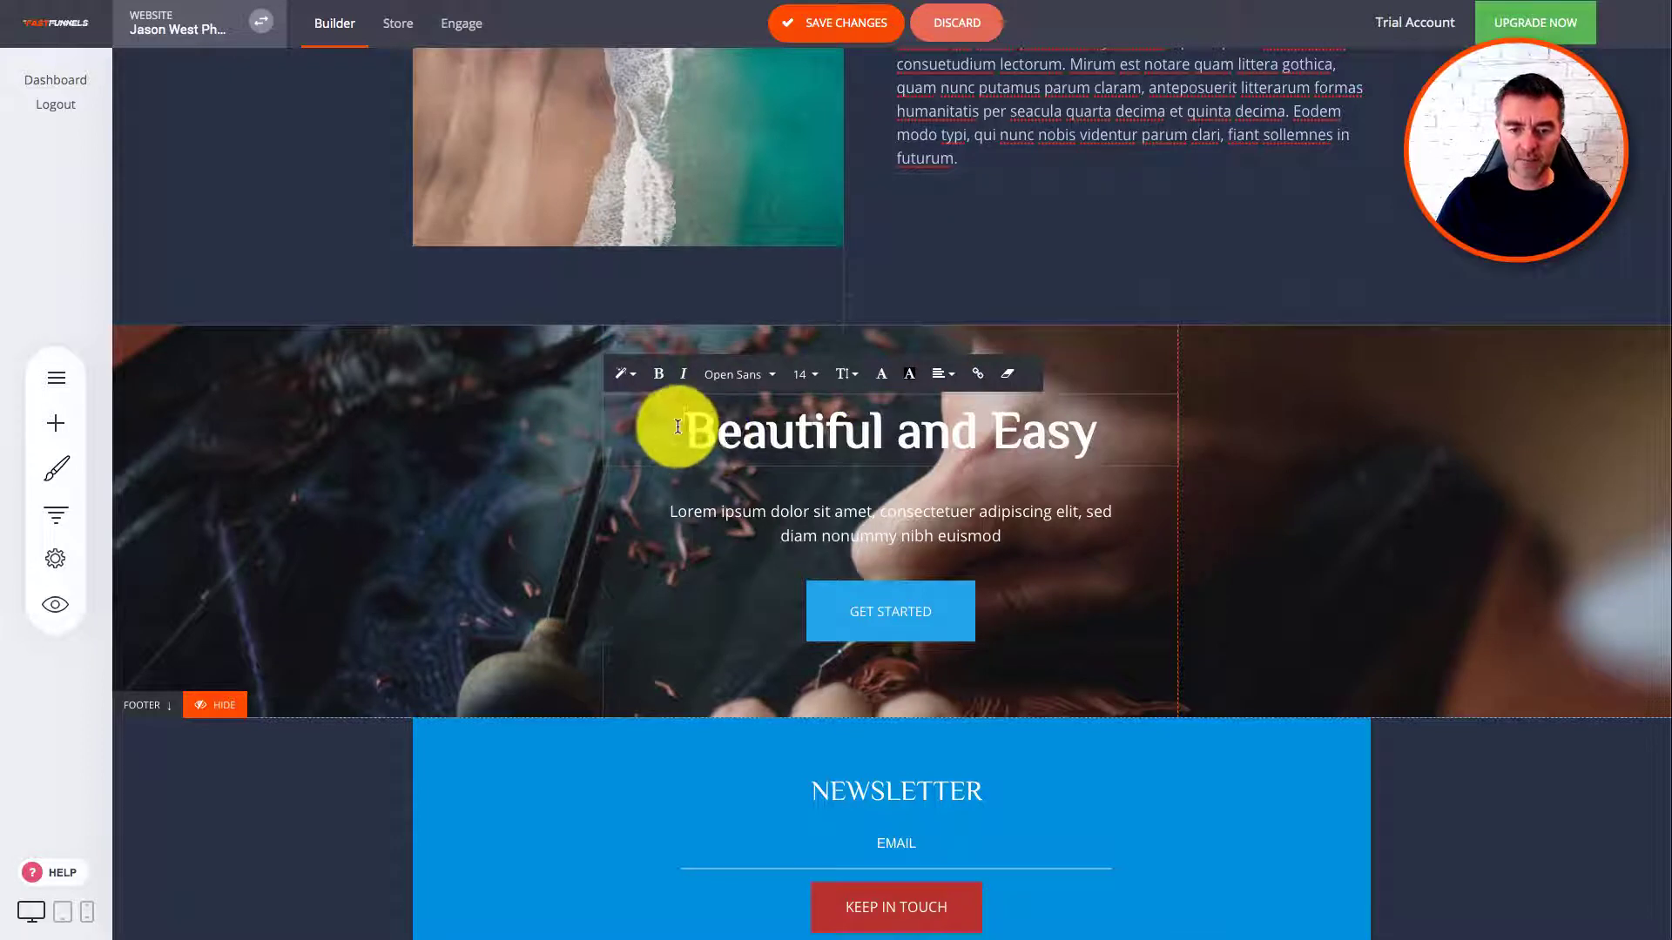
drag(678, 427, 1191, 442)
text(A)
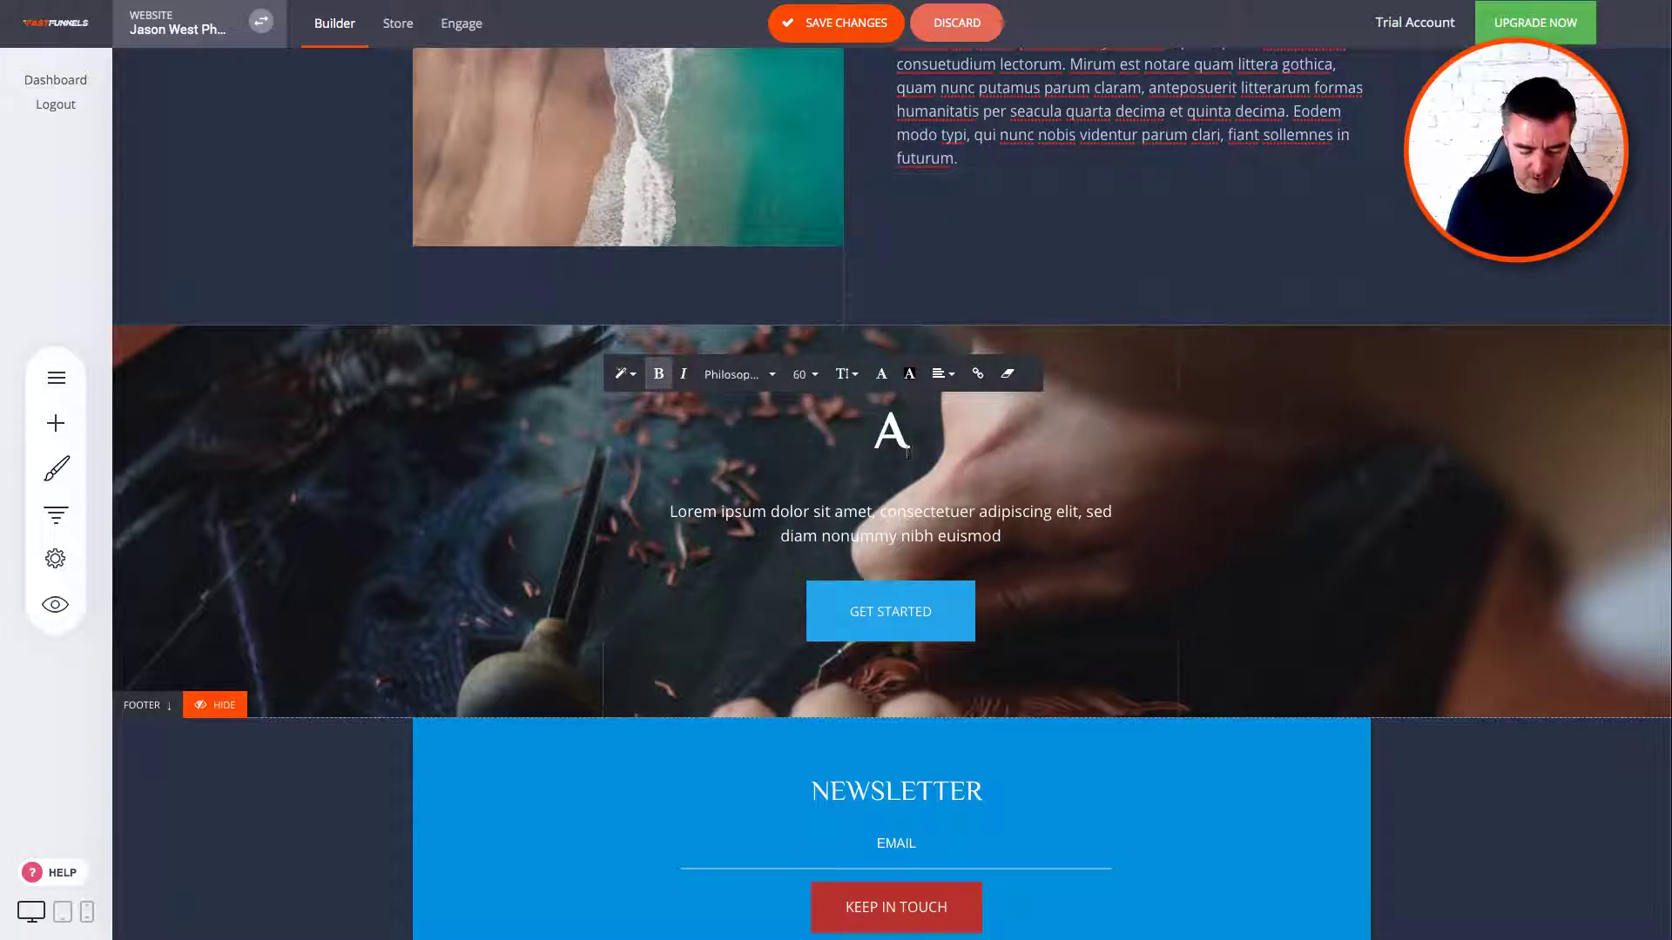
text(AMAZING)
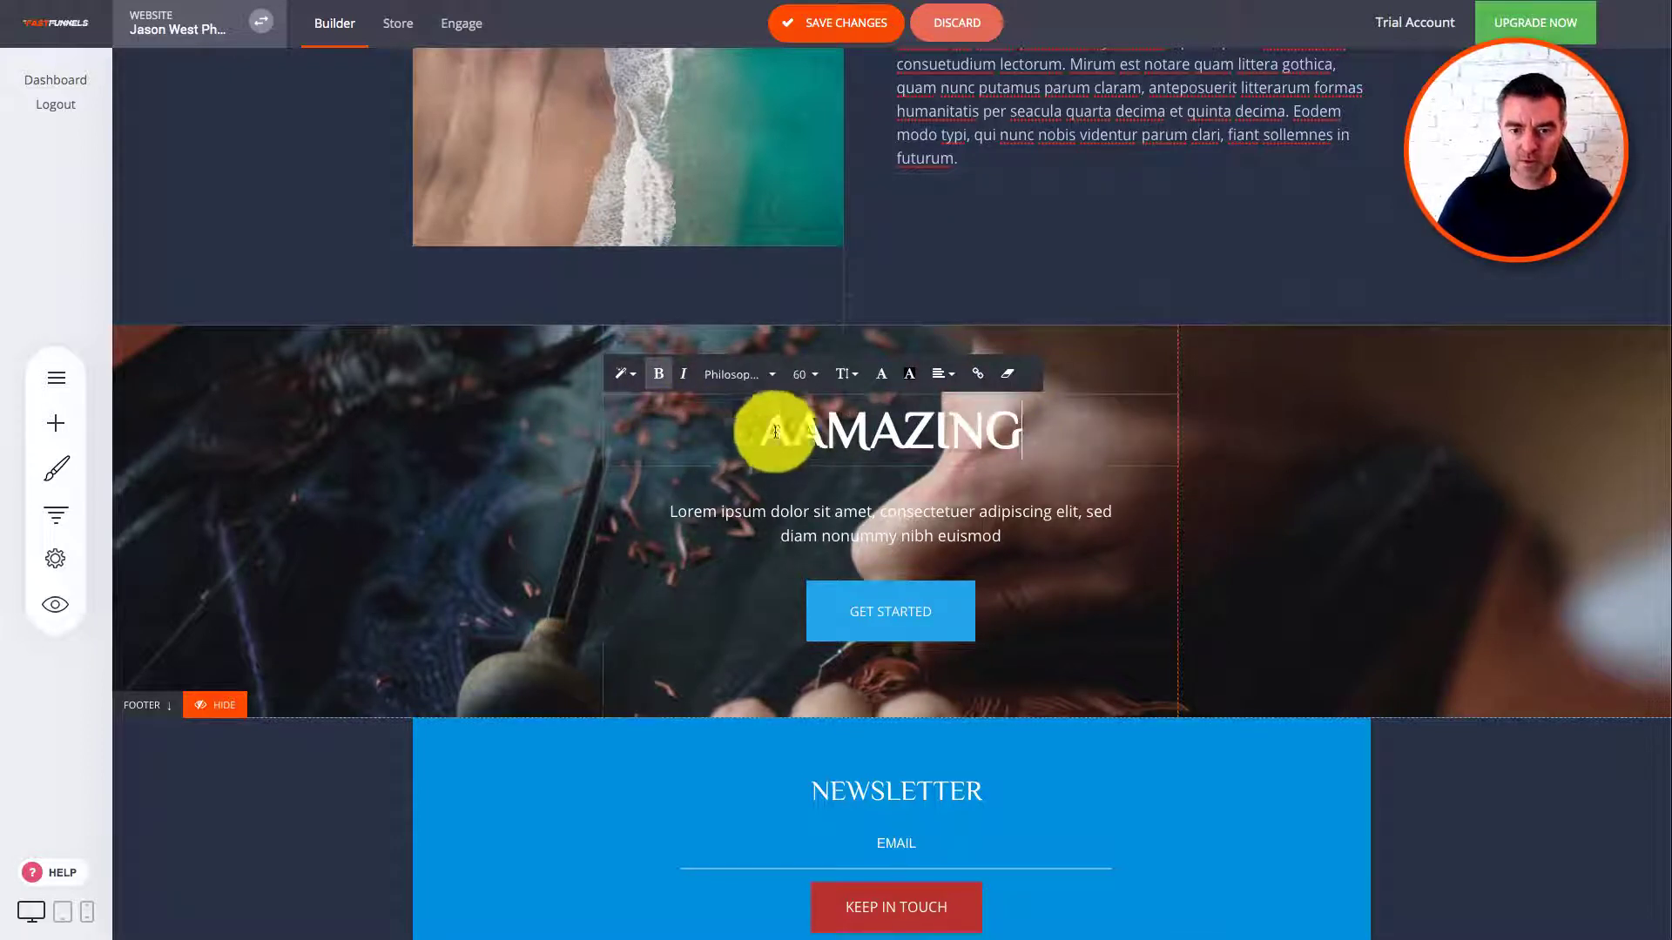
click(791, 433)
key(BackSpace)
click(1492, 550)
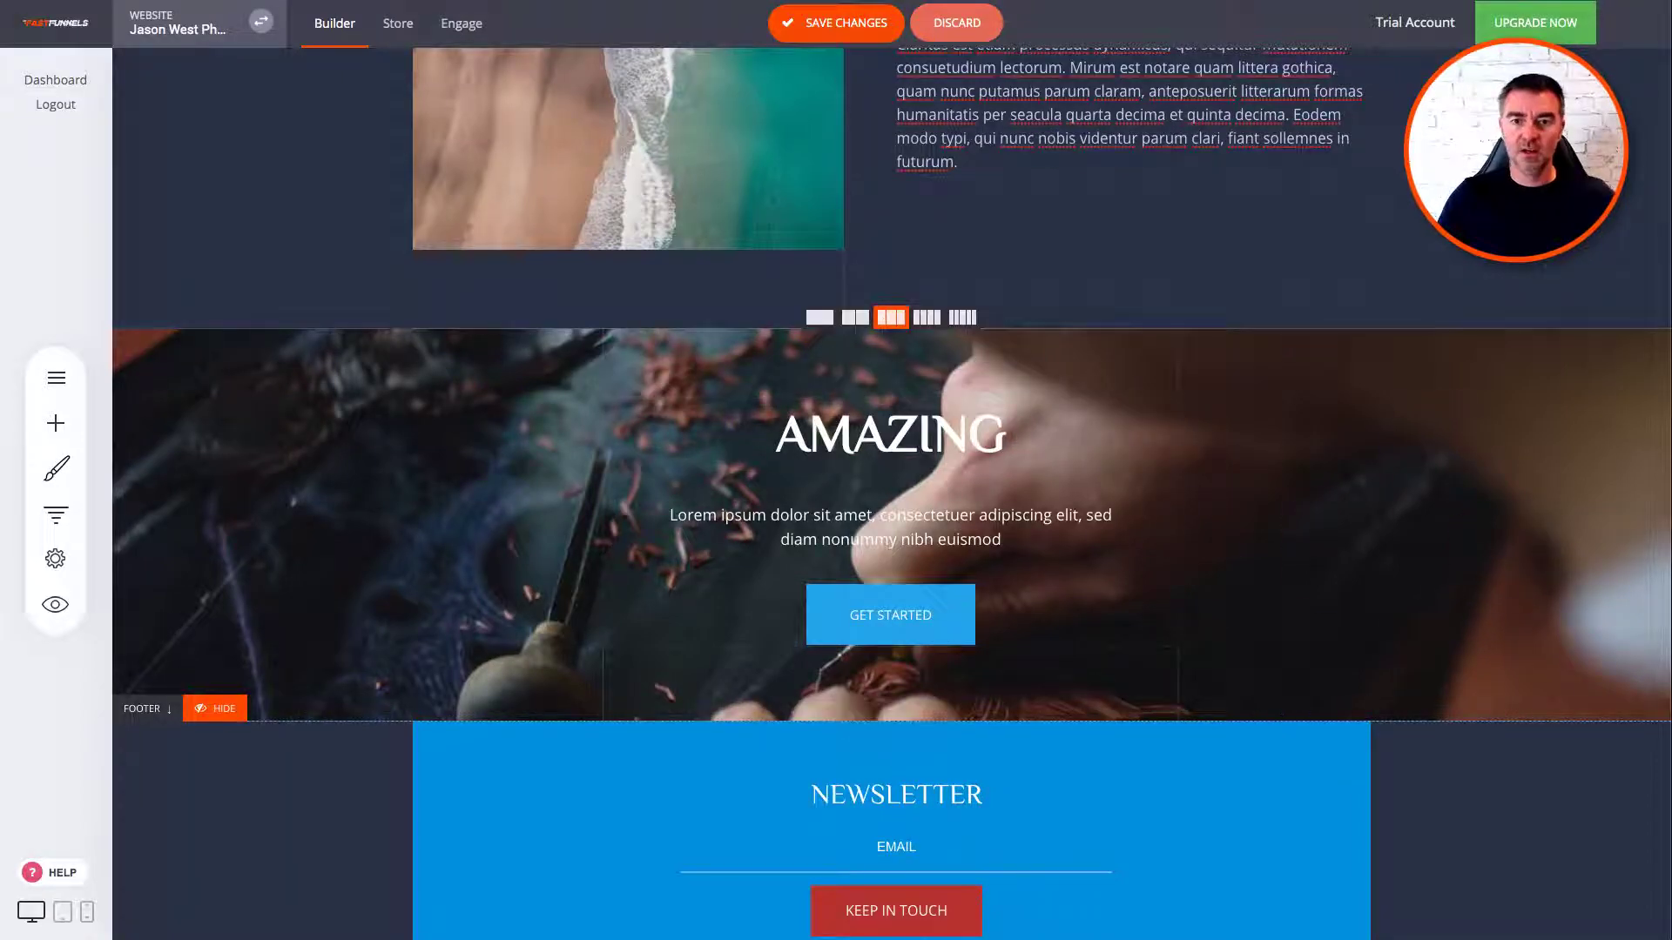
click(832, 23)
scroll(1261, 174, up, 5)
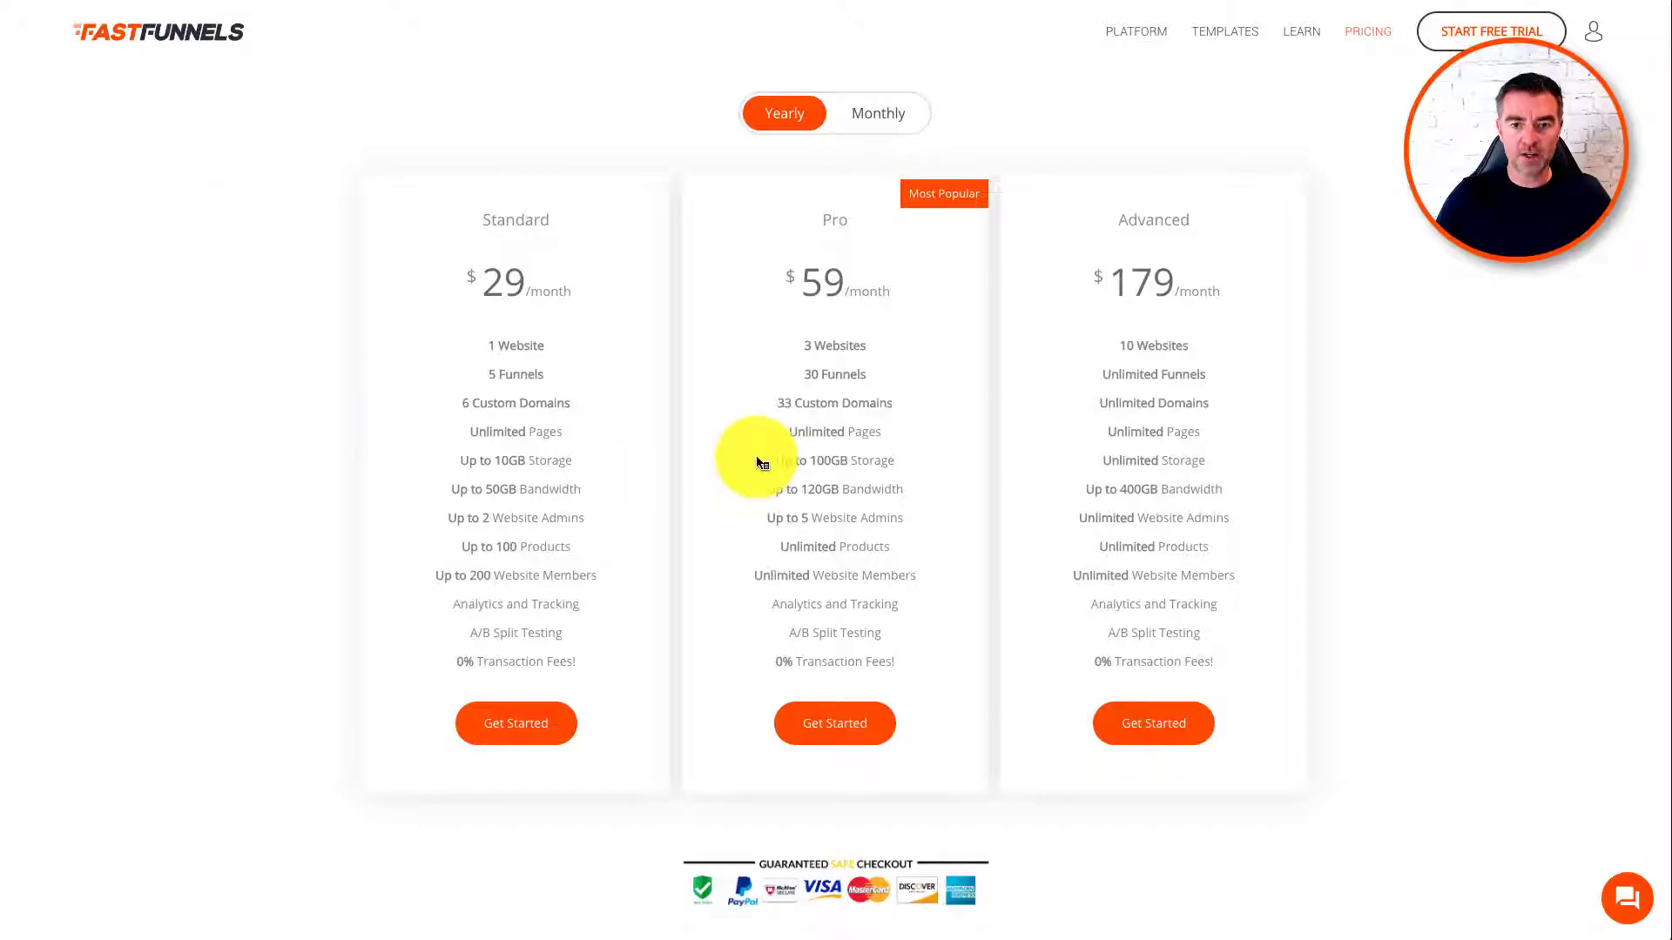
Step: Scroll the pricing page comparing the Standard, Pro and Advanced plans
scroll(871, 436, down, 2)
scroll(888, 348, up, 1)
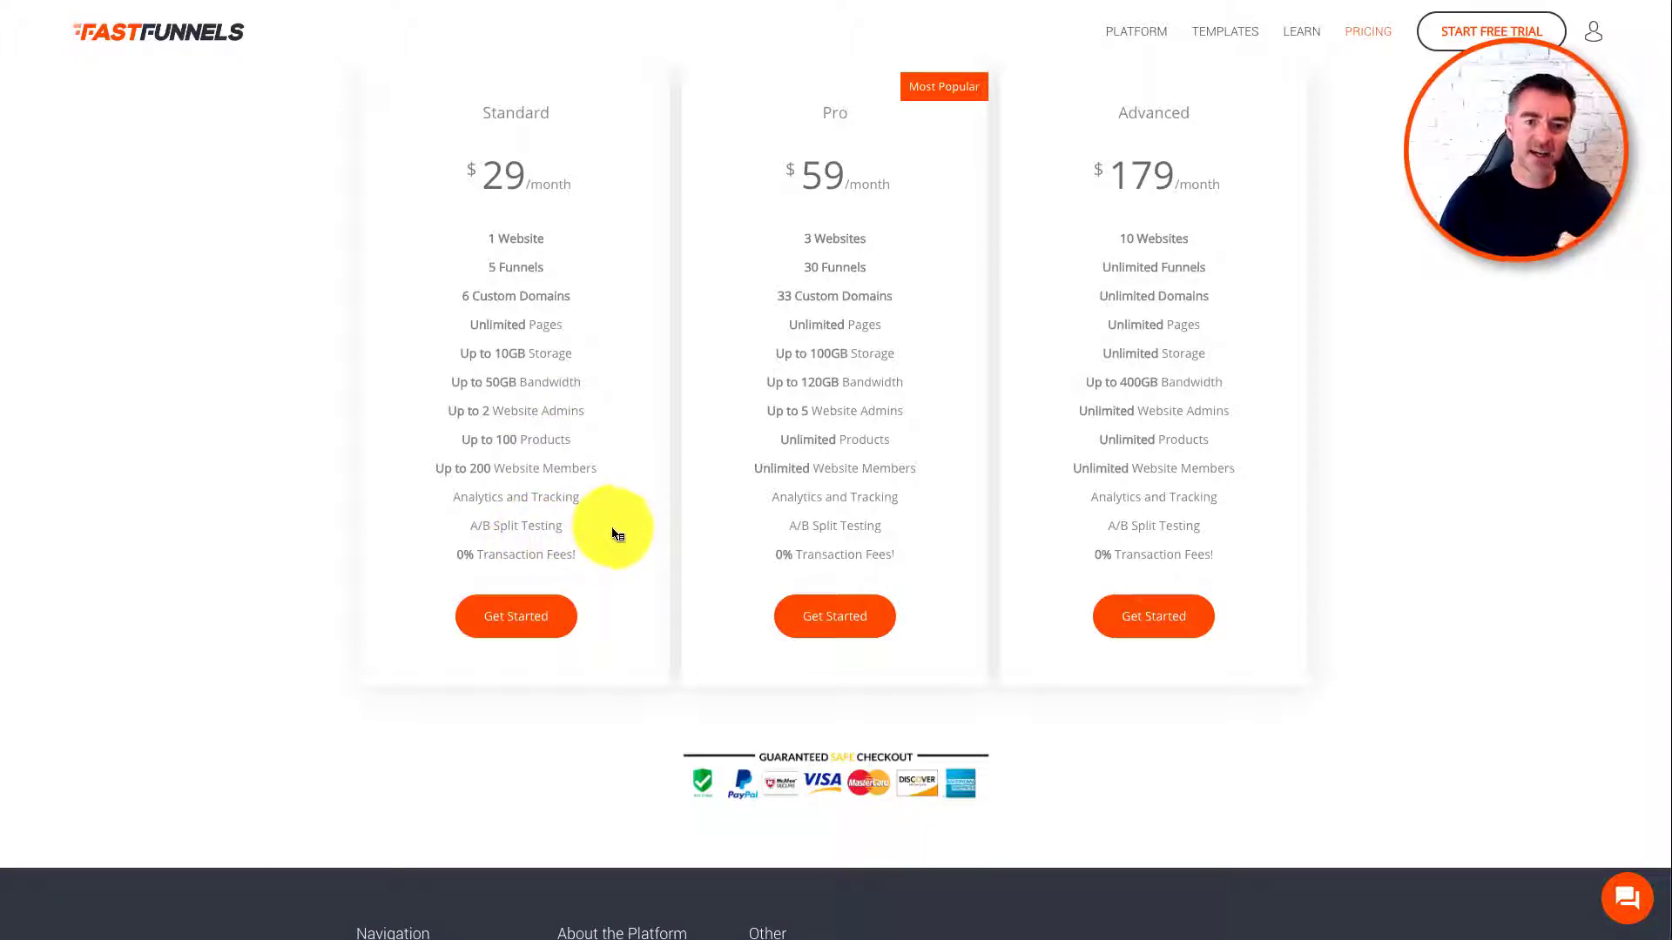
Step: Scroll through the pricing plans before returning to the edited About page
scroll(599, 546, up, 3)
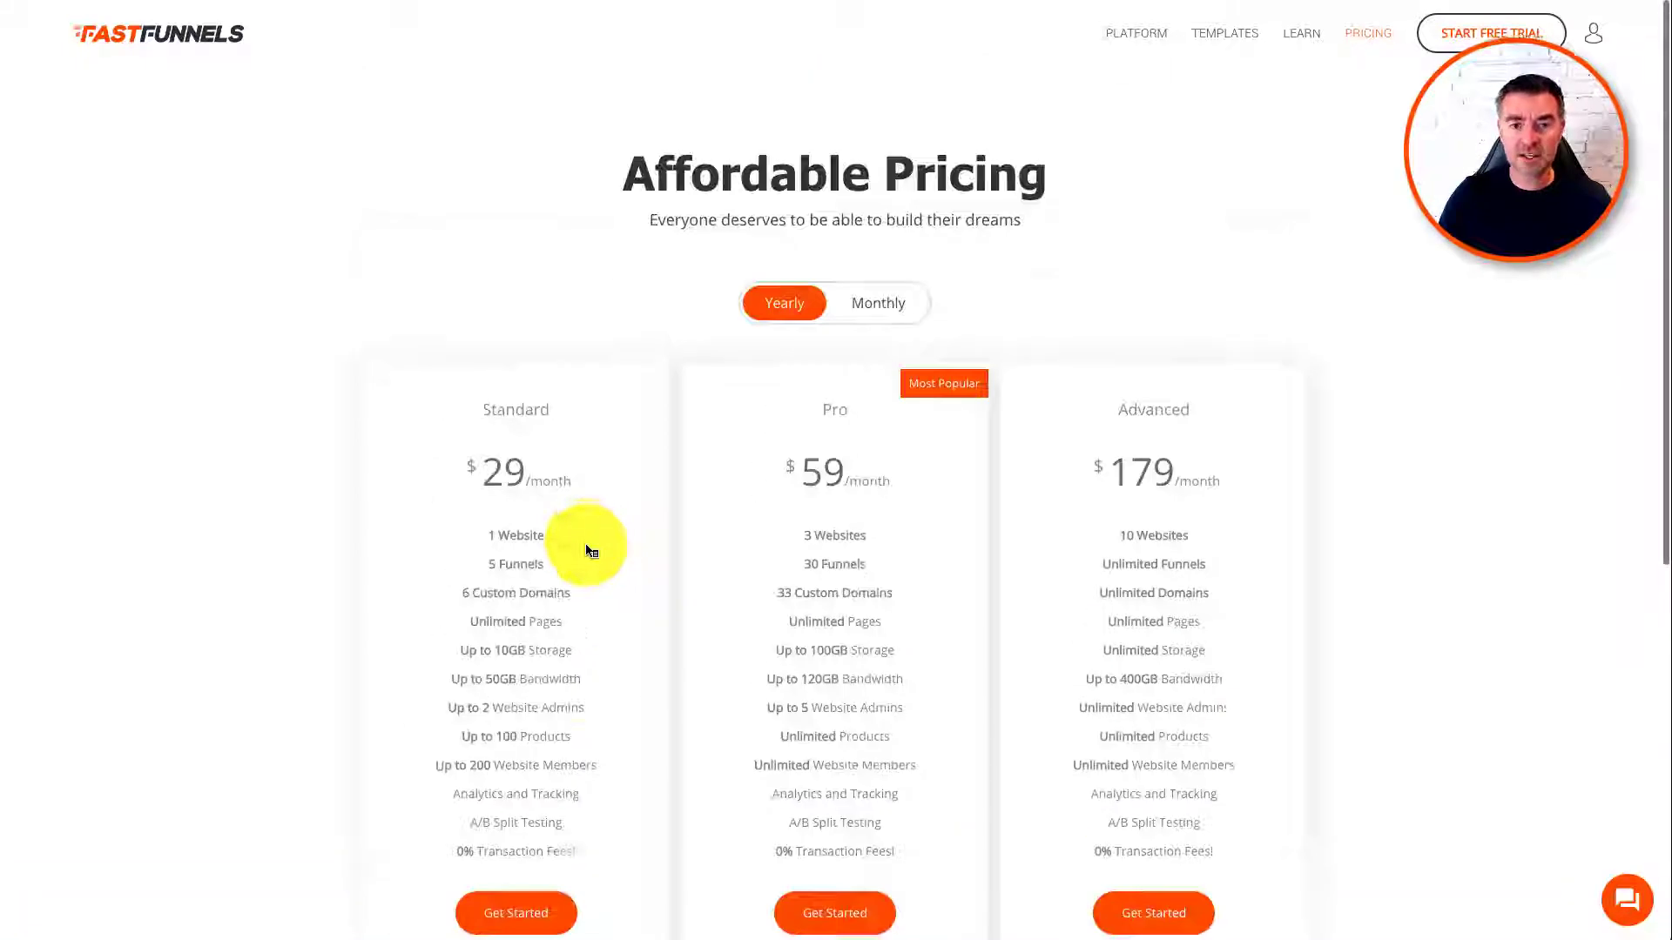
scroll(592, 553, down, 1)
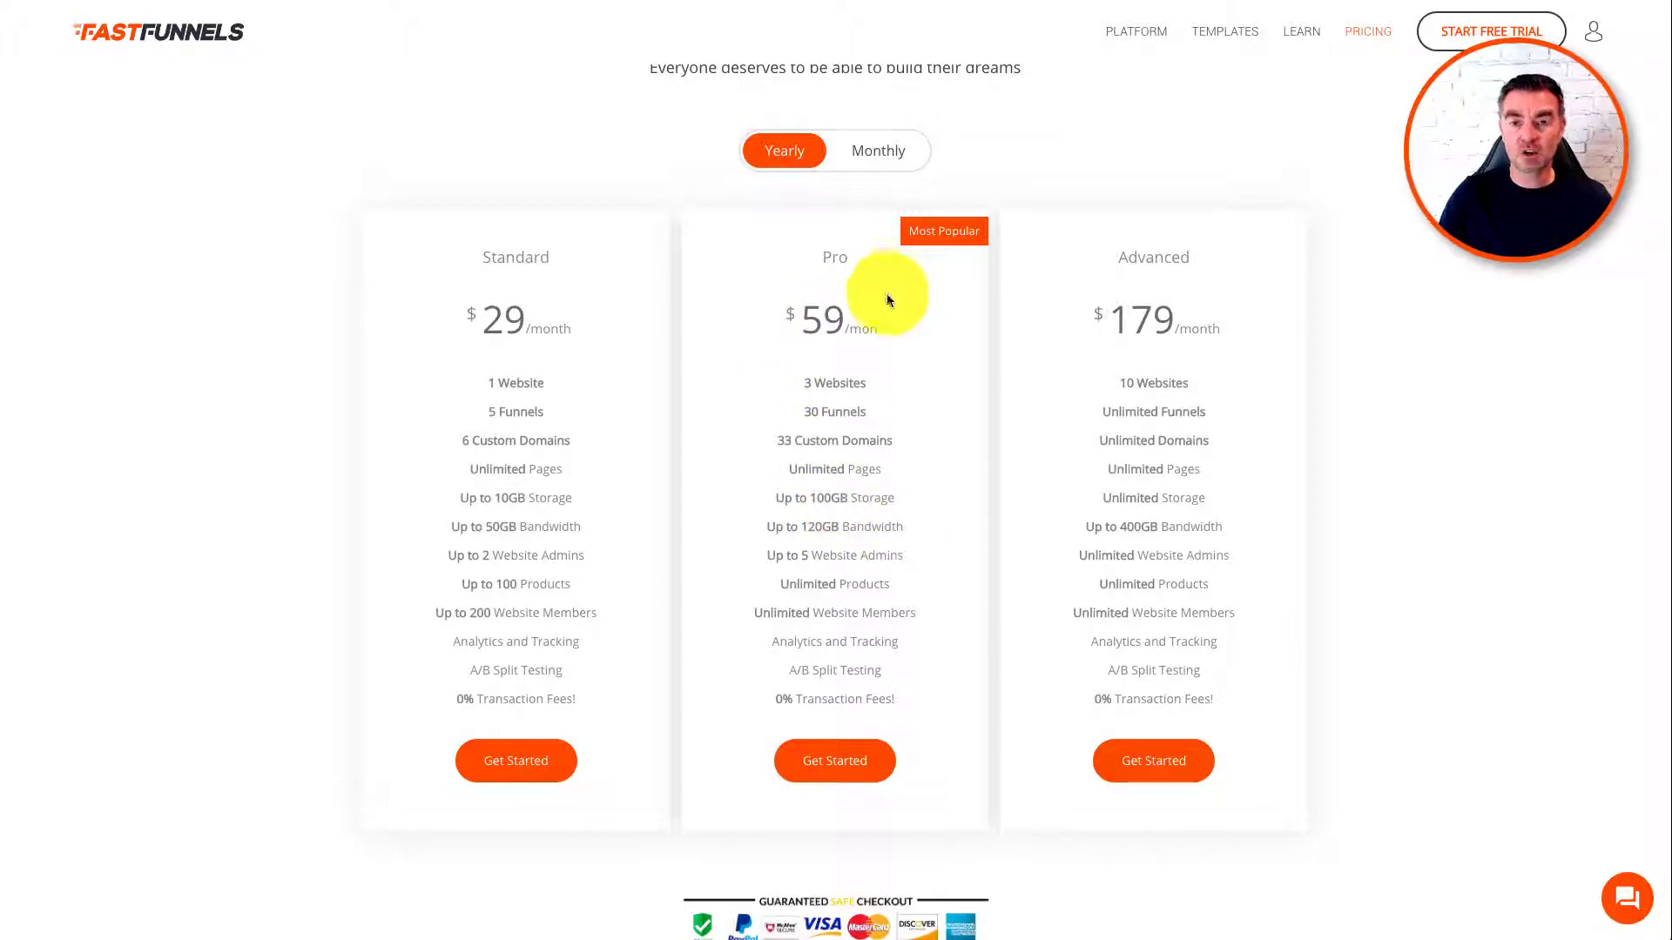
scroll(886, 294, up, 2)
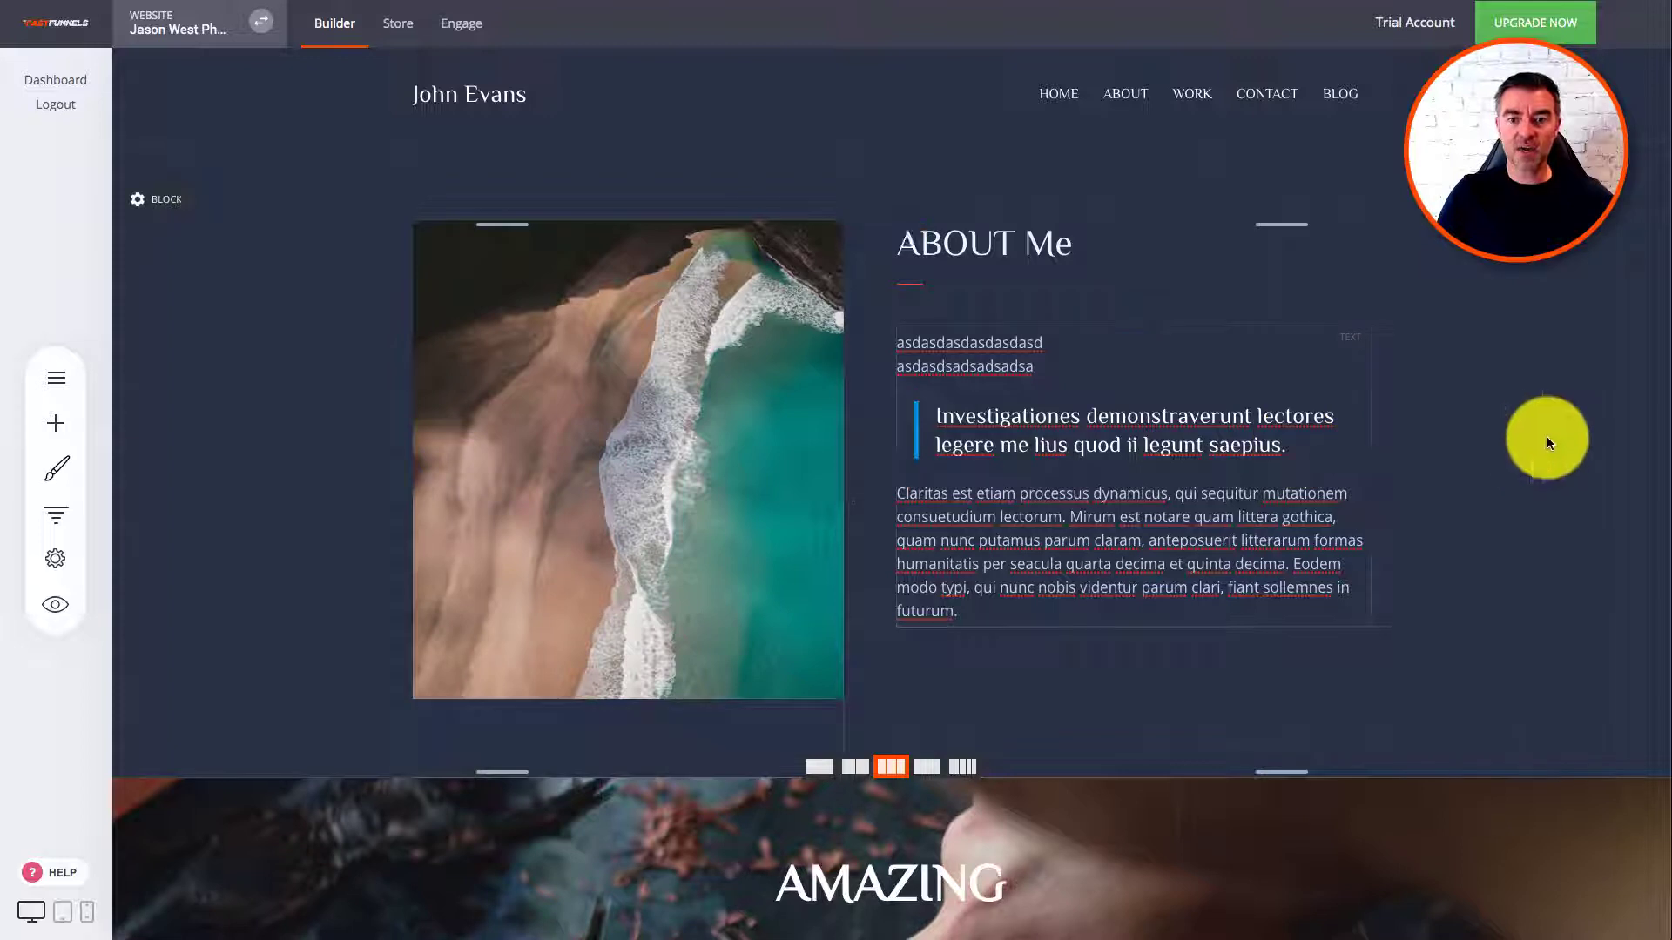
scroll(1548, 441, down, 1)
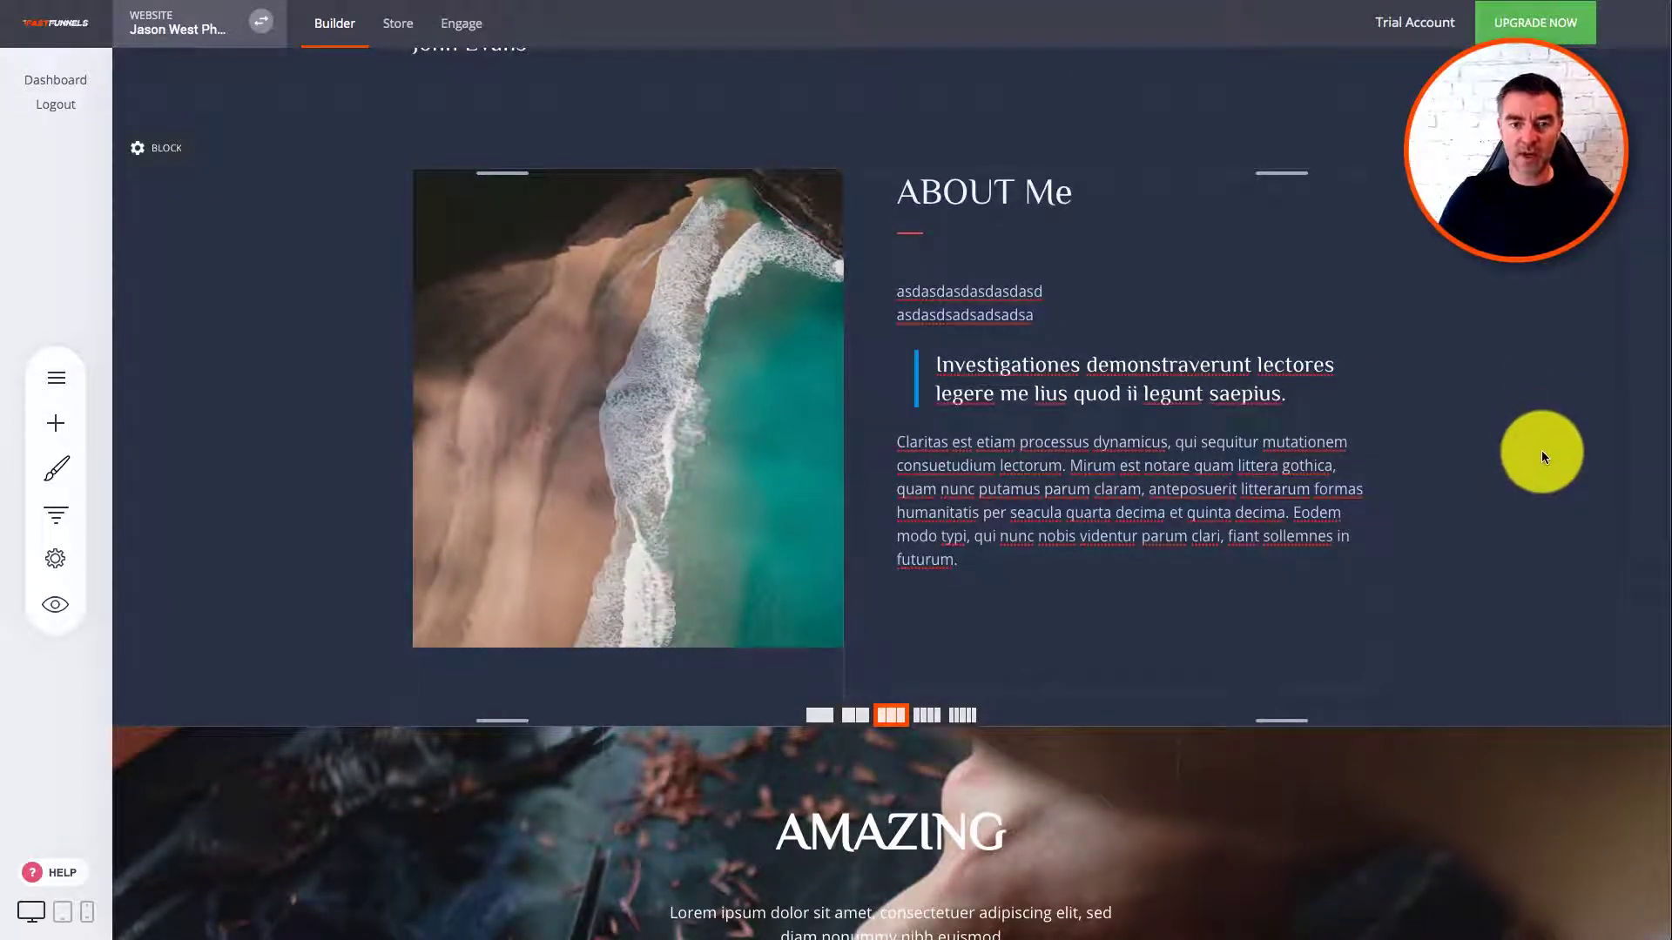
scroll(1541, 451, up, 1)
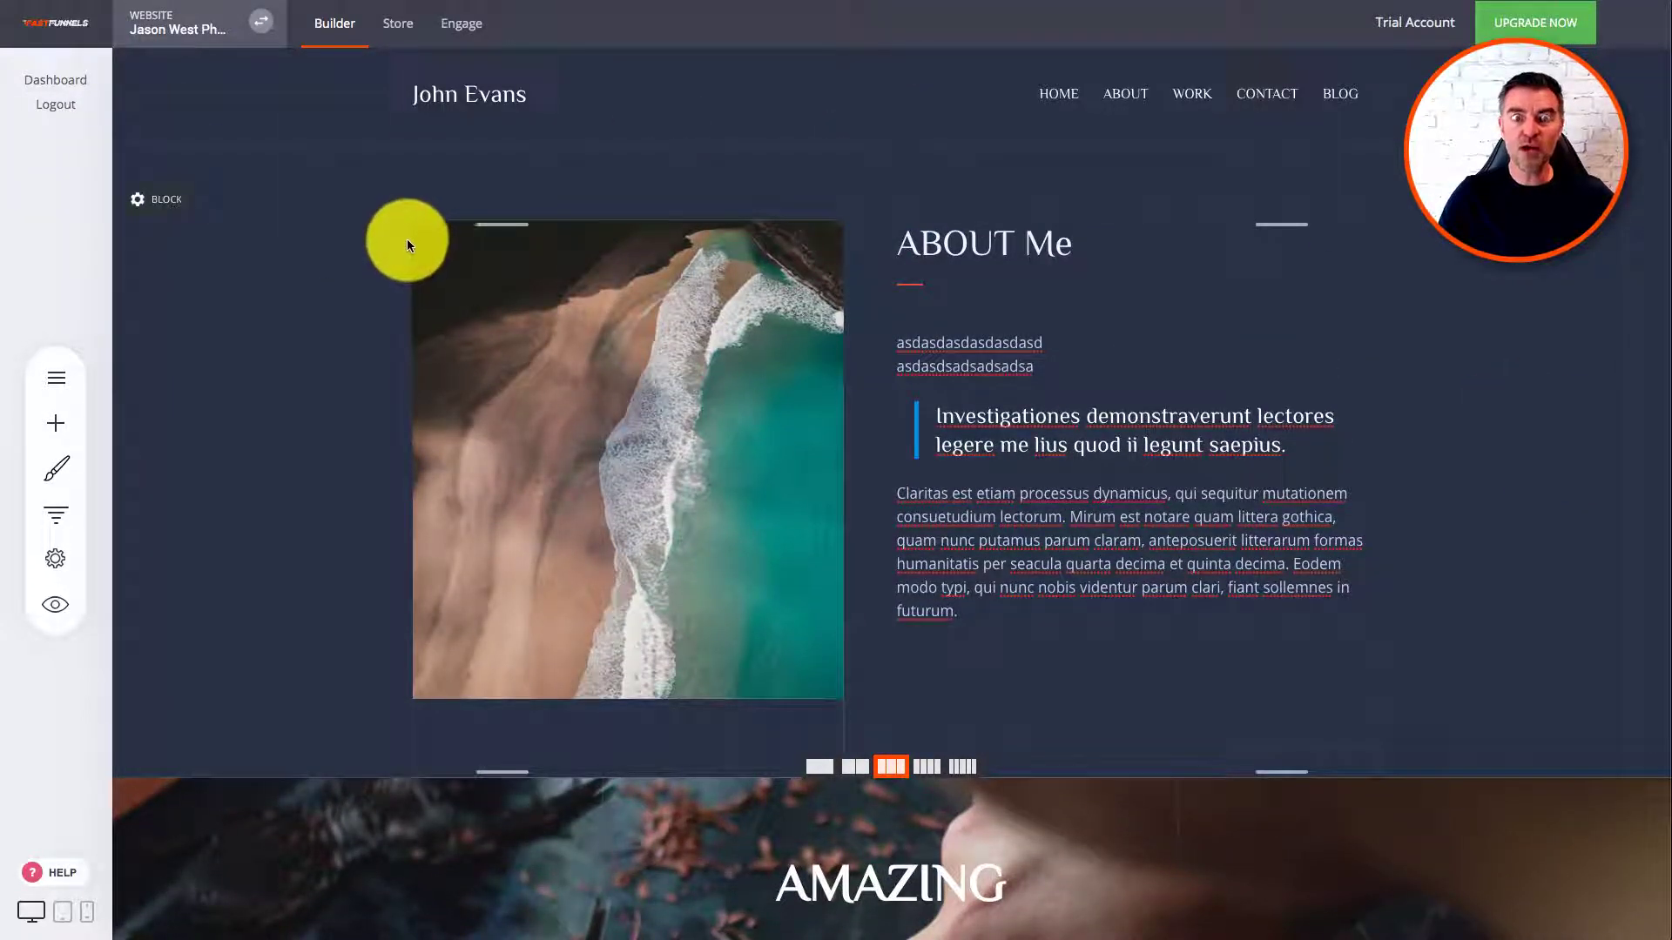